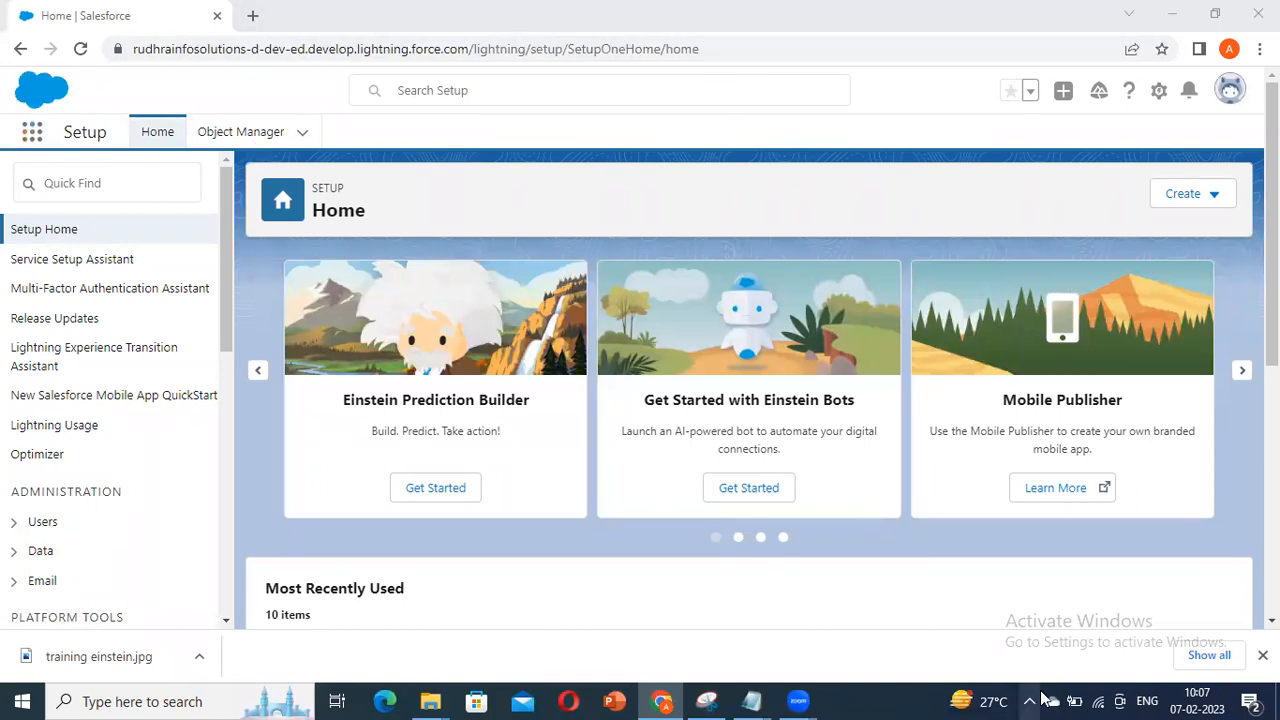
pyautogui.click(1228, 92)
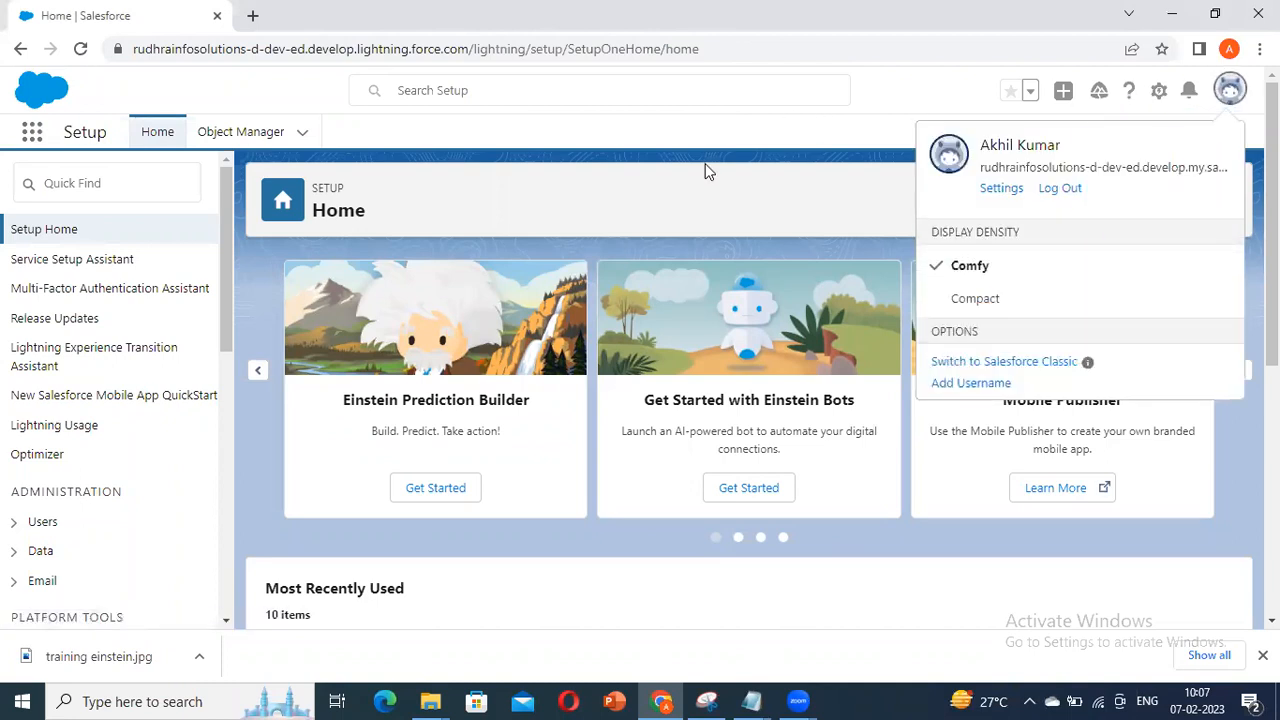
pyautogui.click(730, 160)
pyautogui.click(1228, 88)
# Step: Open the signed-in user's record from the recent items offered by the Setup search
pyautogui.click(621, 97)
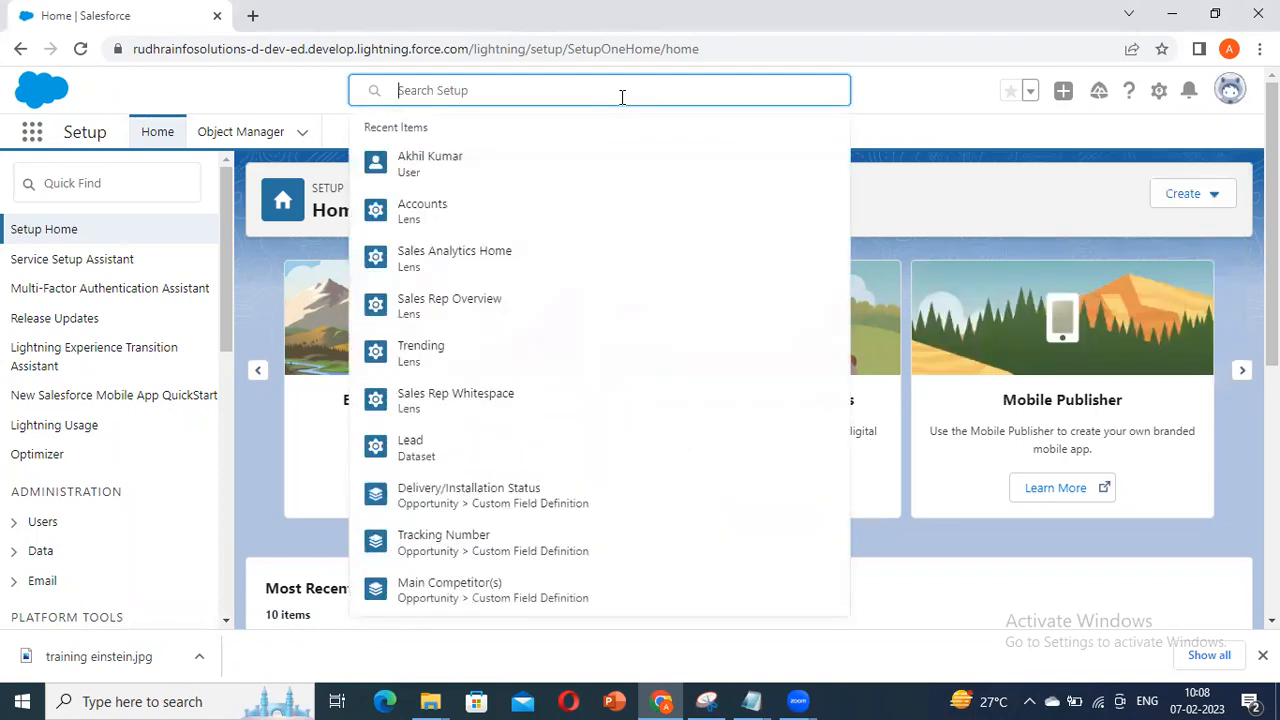
pyautogui.click(505, 161)
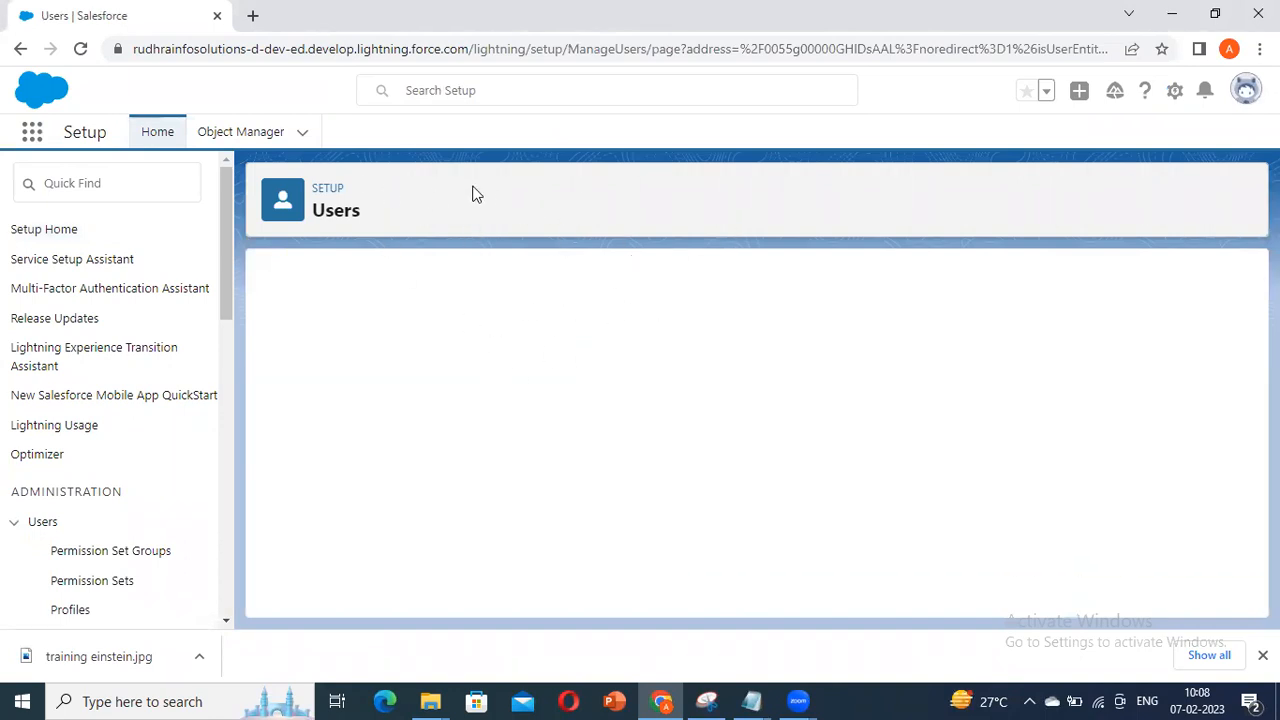
# Step: Examine the User Detail section of the record, including the role, user license, profile and enabled user options
pyautogui.scroll(-1, 612, 279)
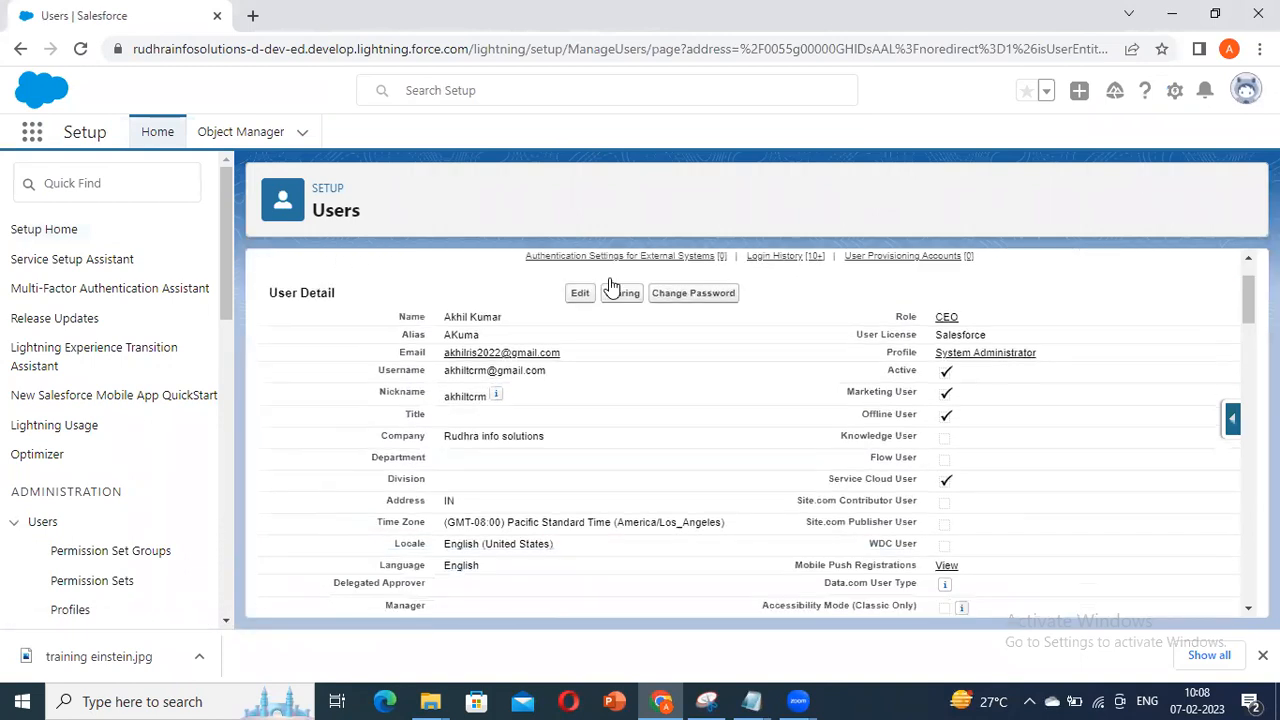
pyautogui.scroll(1, 514, 277)
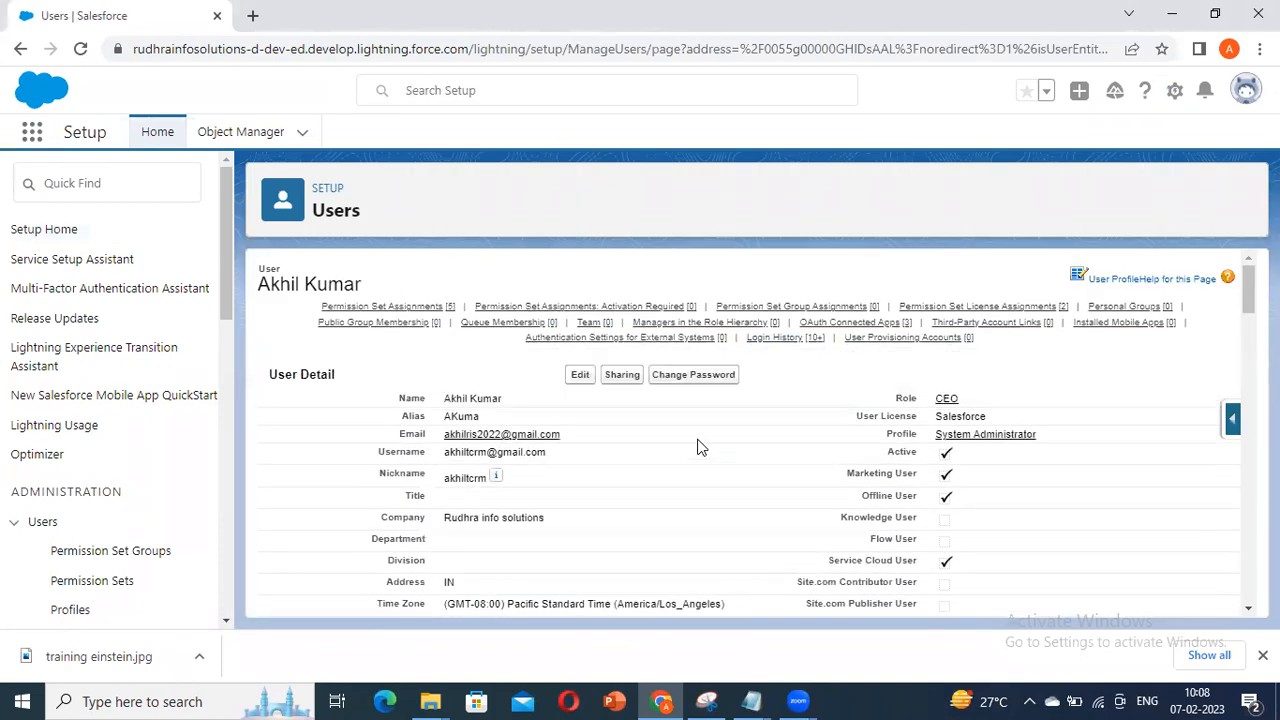
pyautogui.scroll(-1, 775, 432)
pyautogui.scroll(1, 760, 429)
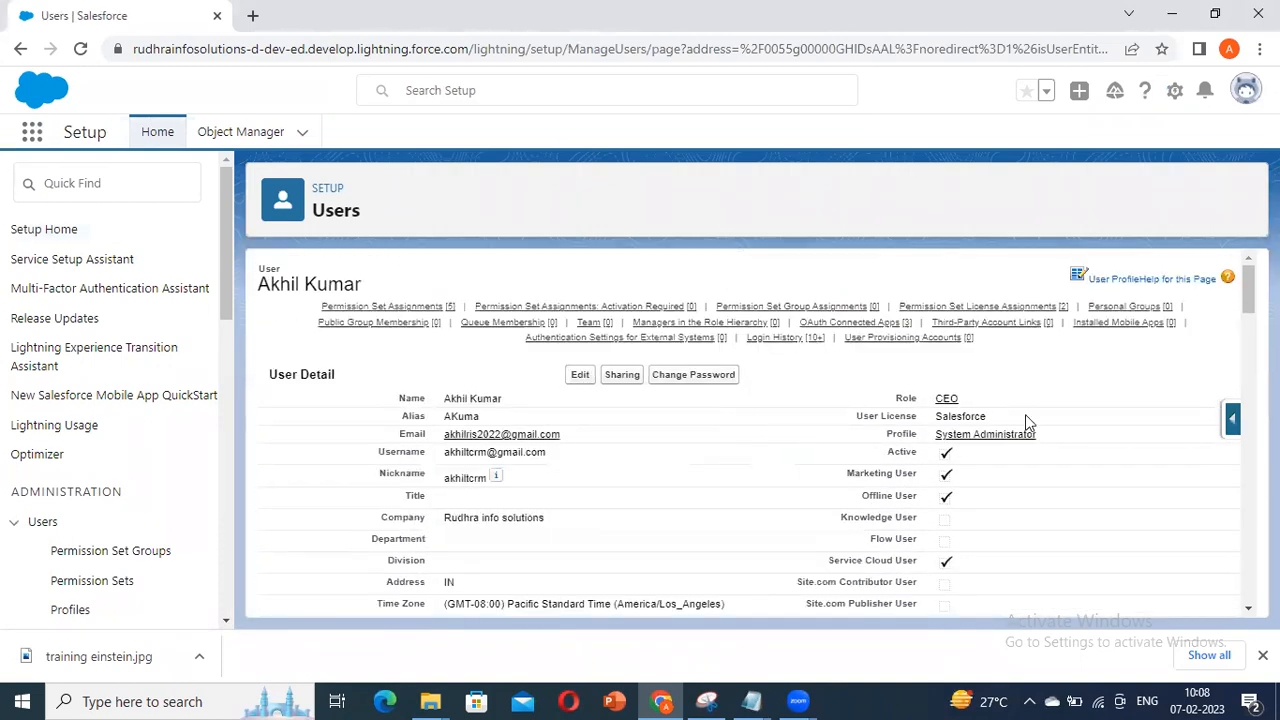
pyautogui.moveTo(755, 438); pyautogui.dragTo(533, 371)
pyautogui.click(636, 447)
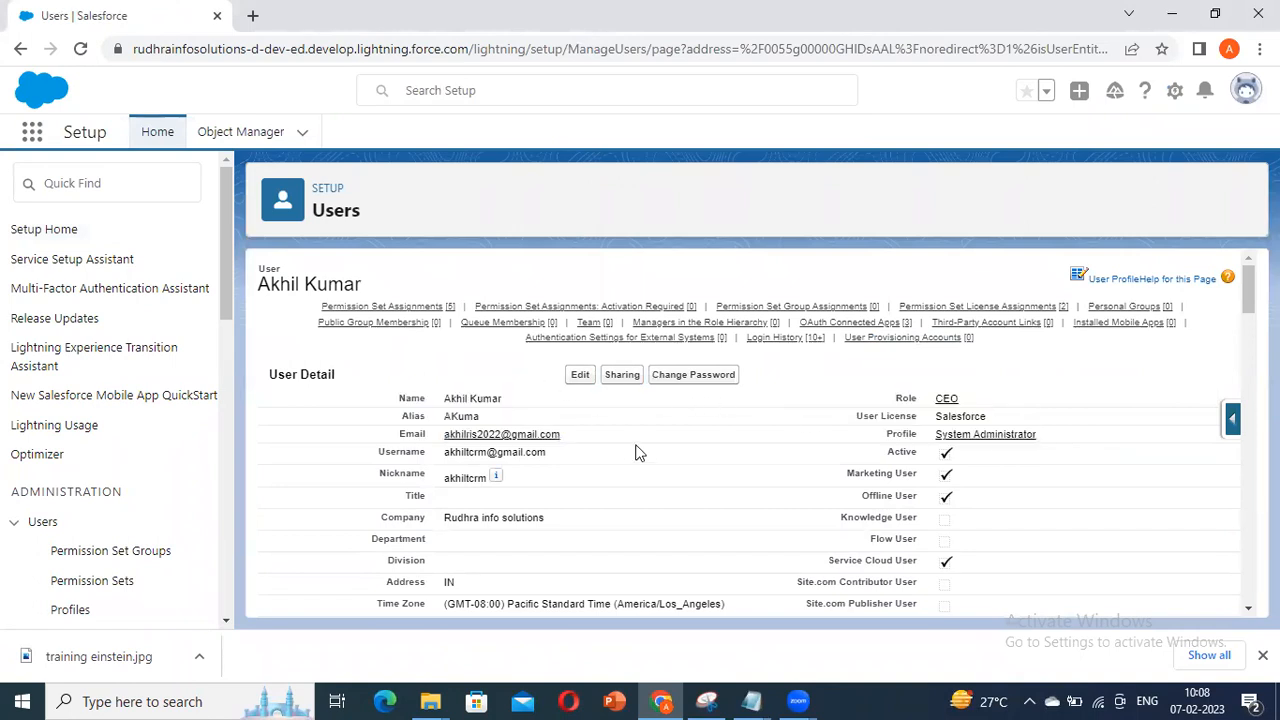
pyautogui.scroll(-1, 755, 422)
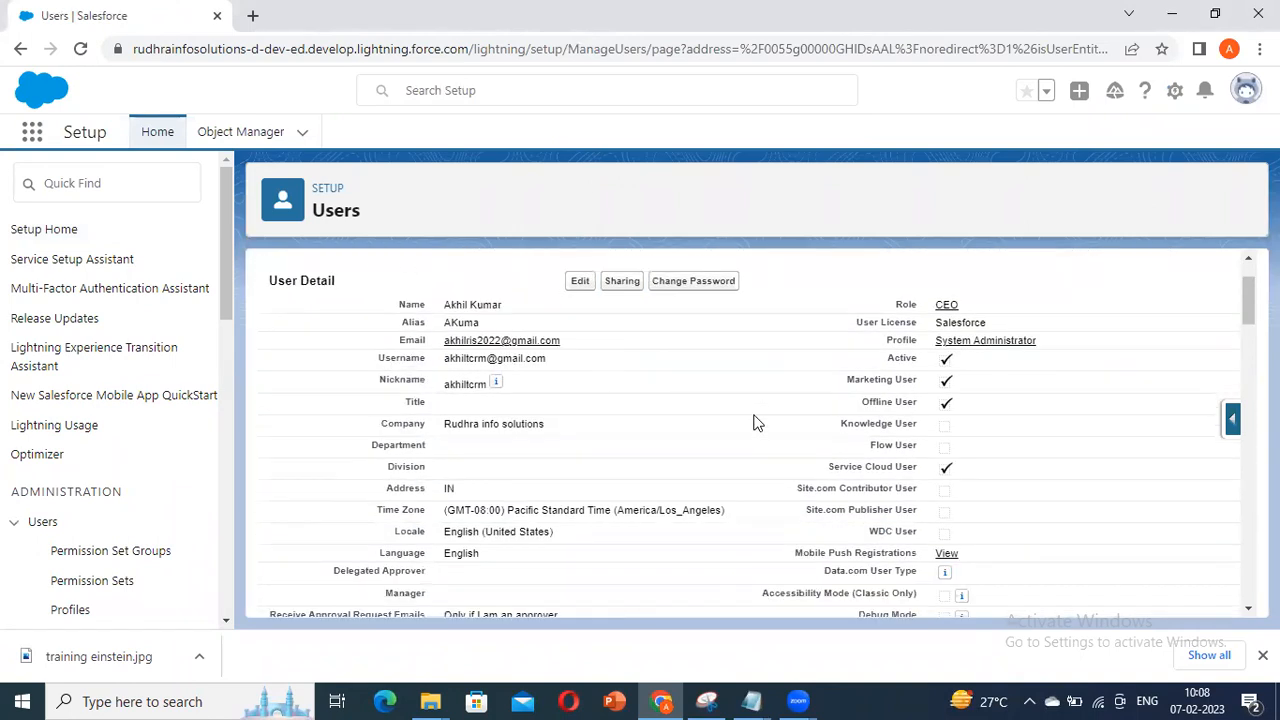
pyautogui.moveTo(1100, 351); pyautogui.dragTo(757, 346)
pyautogui.click(757, 346)
pyautogui.scroll(-1, 1059, 356)
pyautogui.scroll(1, 1060, 363)
pyautogui.scroll(-2, 686, 387)
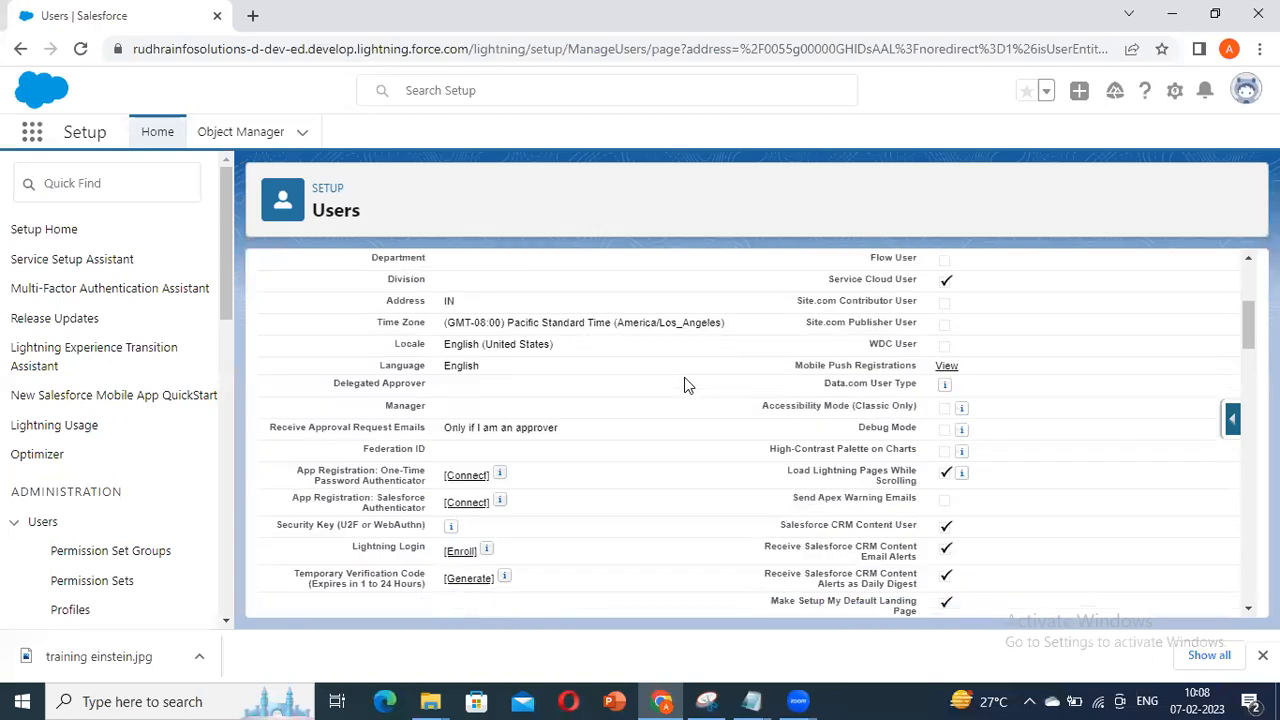
pyautogui.scroll(3, 686, 386)
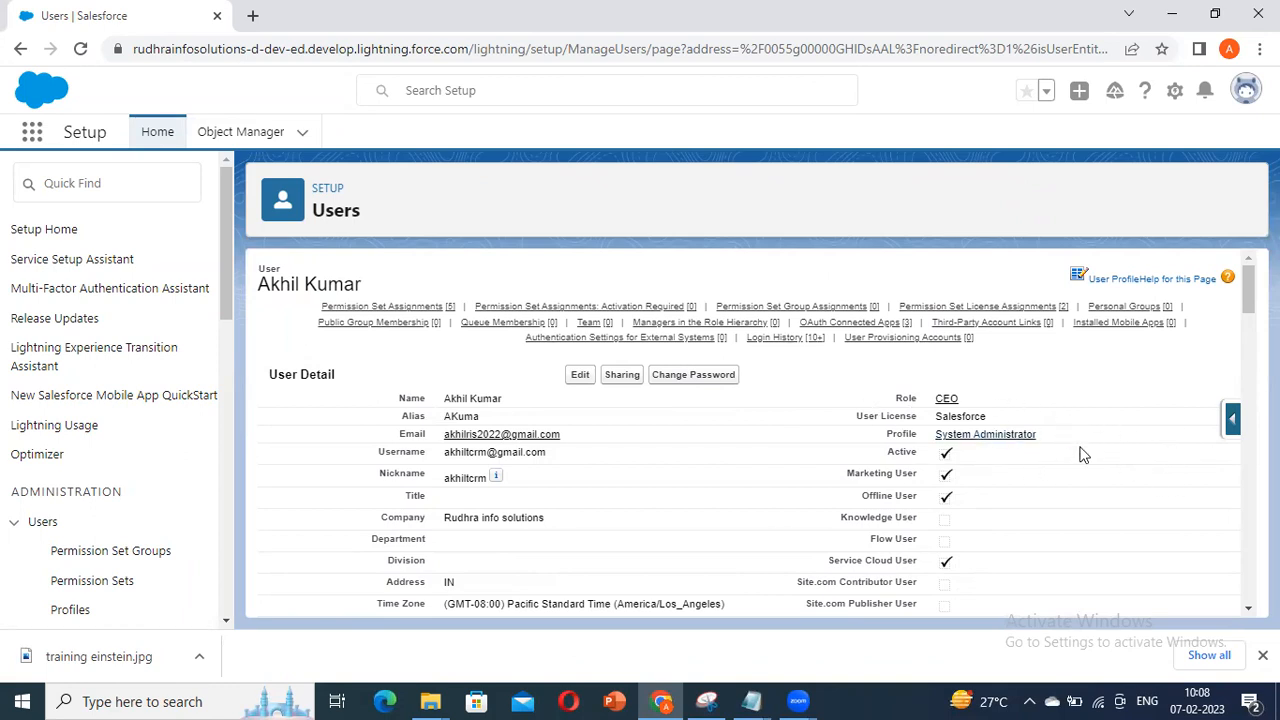
pyautogui.scroll(-1, 1010, 430)
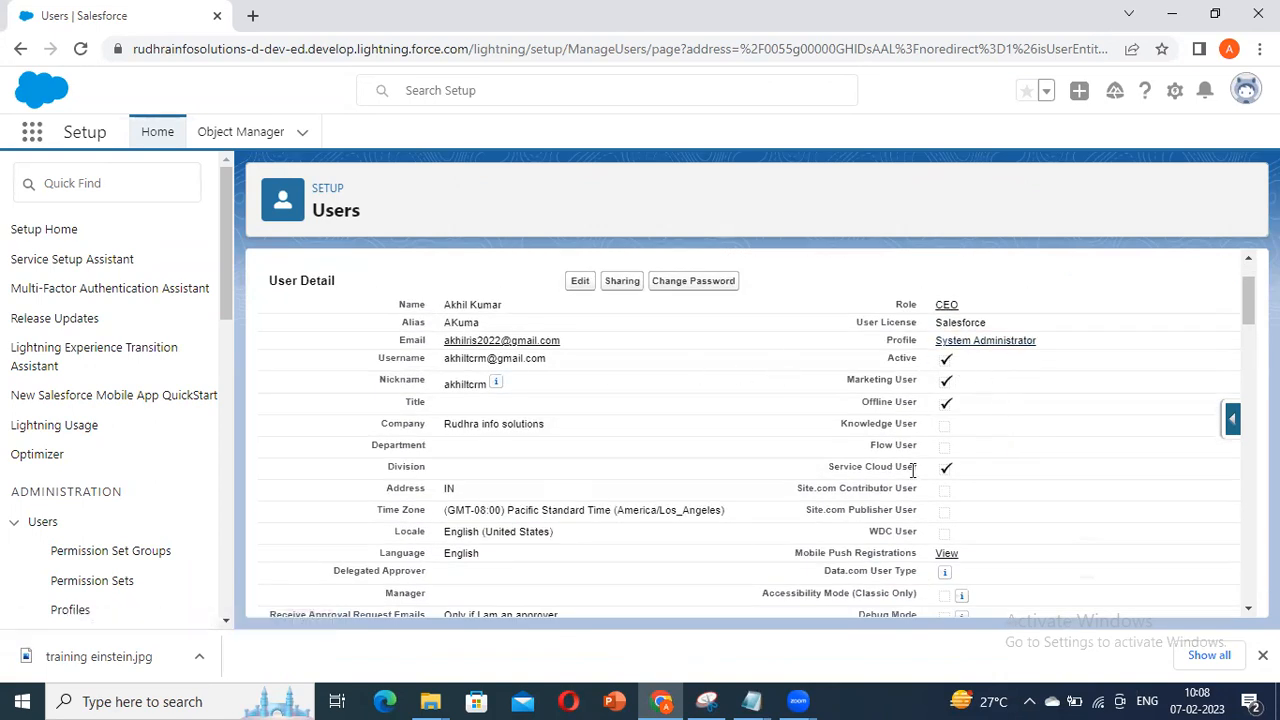
pyautogui.scroll(-3, 455, 390)
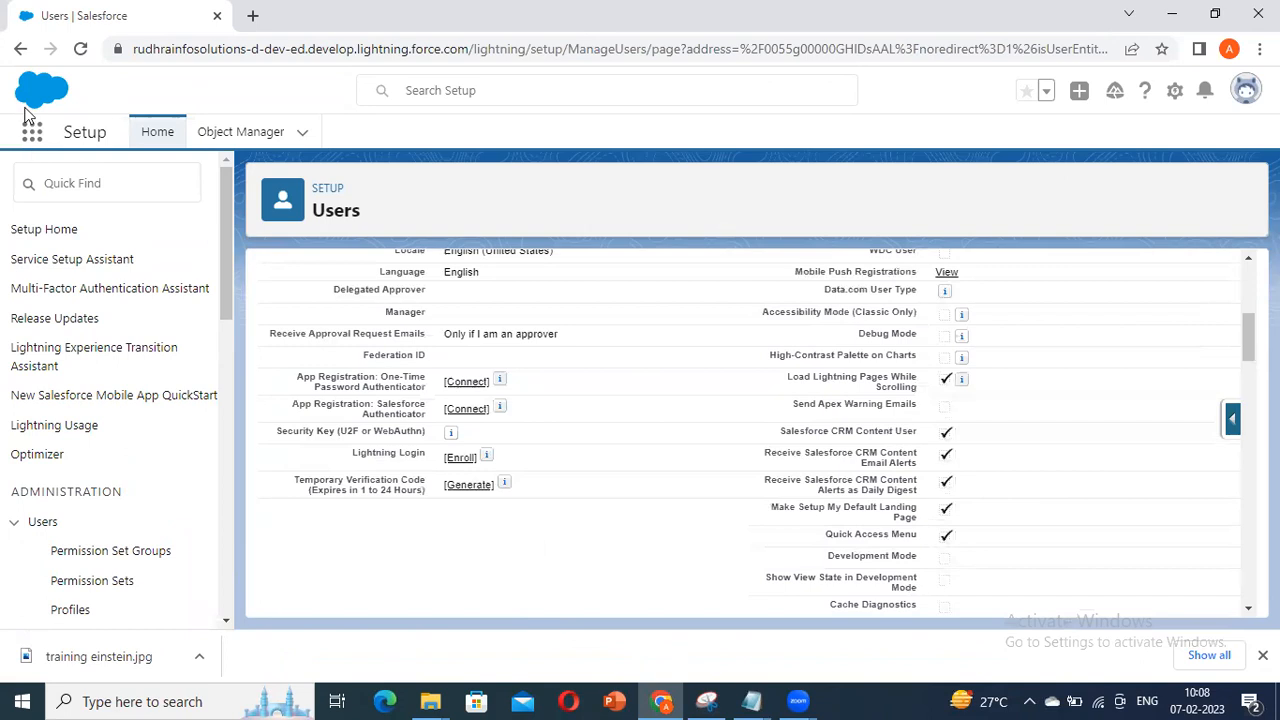
pyautogui.click(32, 131)
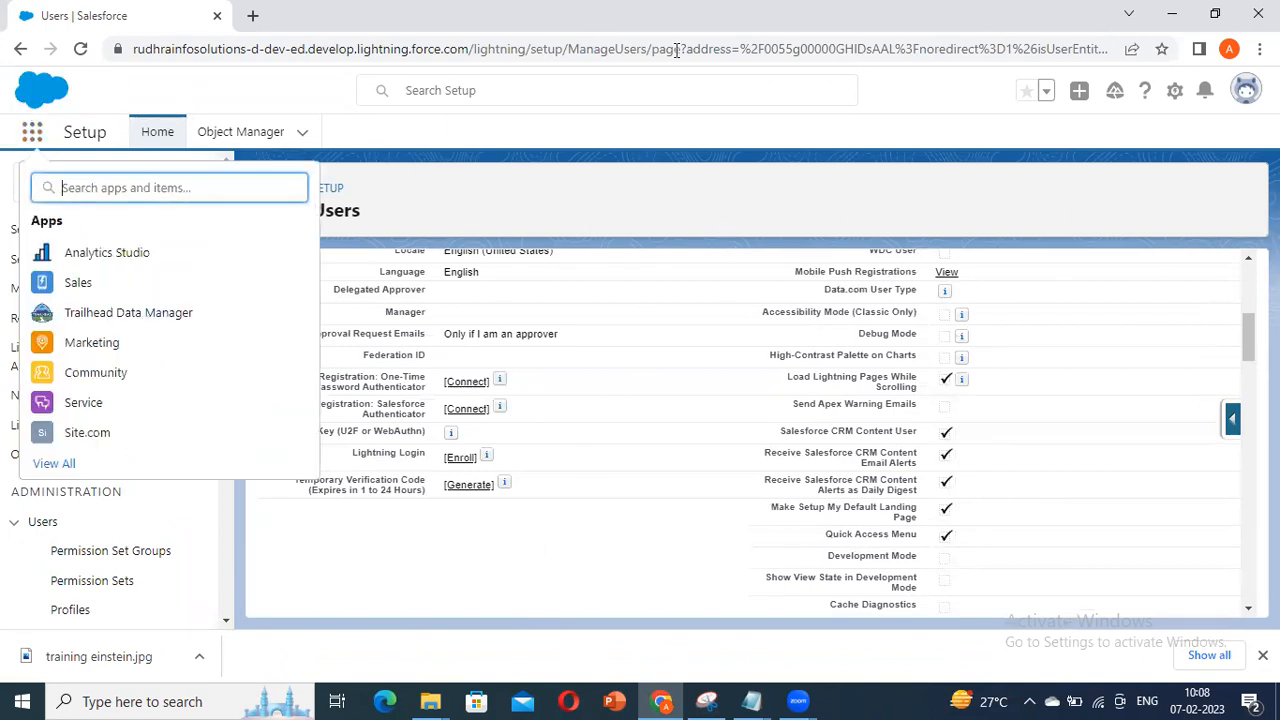
pyautogui.click(32, 132)
pyautogui.click(32, 132)
pyautogui.press('Escape')
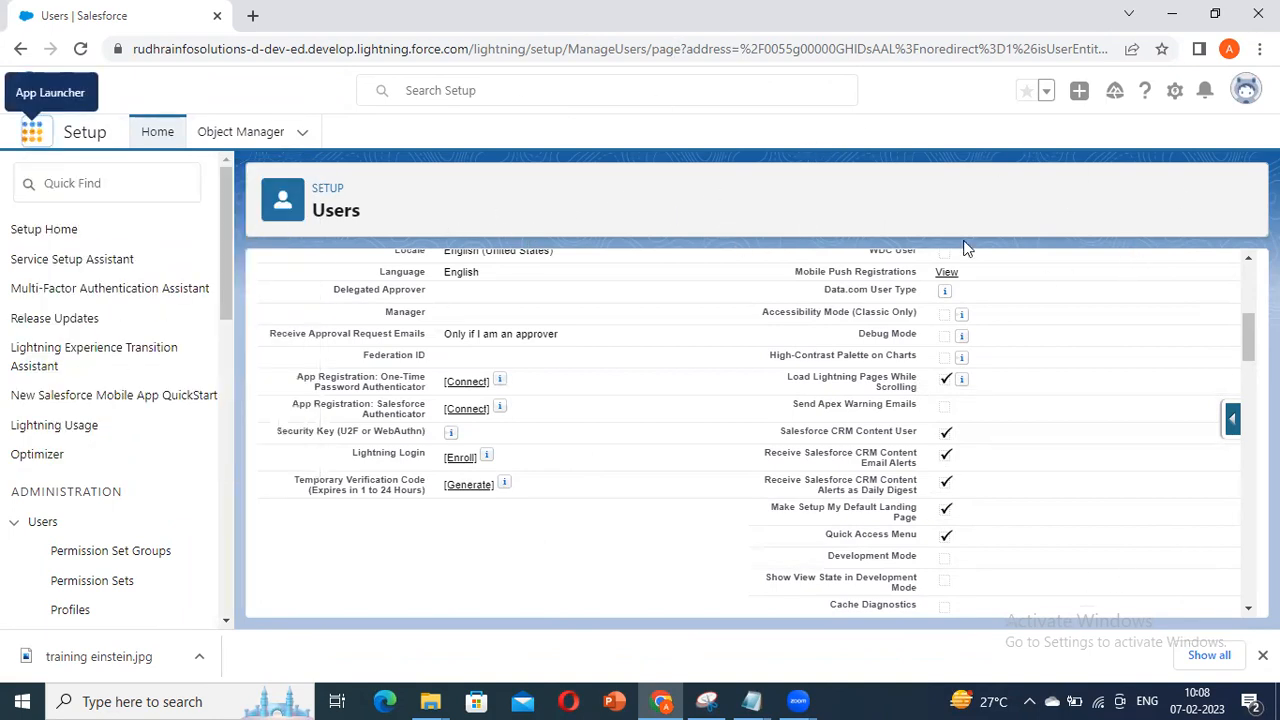
# Step: Review the user record down to the Permission Set Assignments and Permission Set License Assignments lists, checking the CRM Analytics Plus Admin entry
pyautogui.scroll(2, 963, 250)
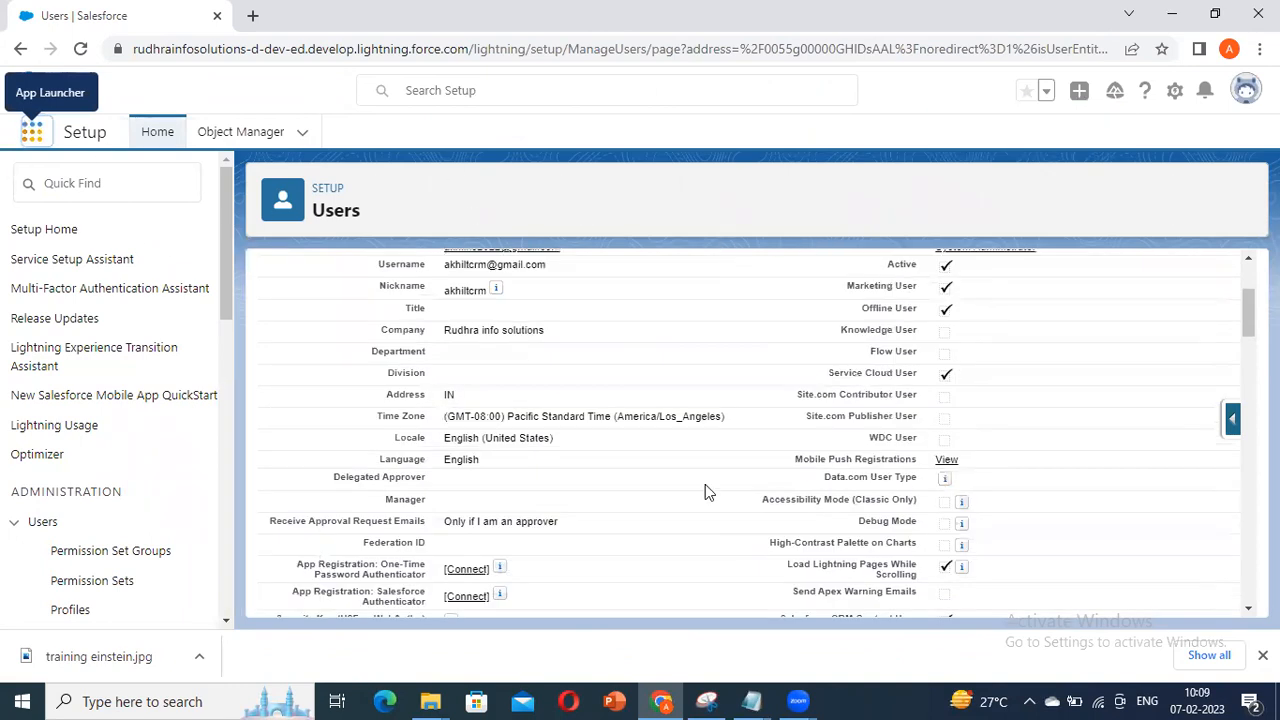
pyautogui.scroll(2, 900, 280)
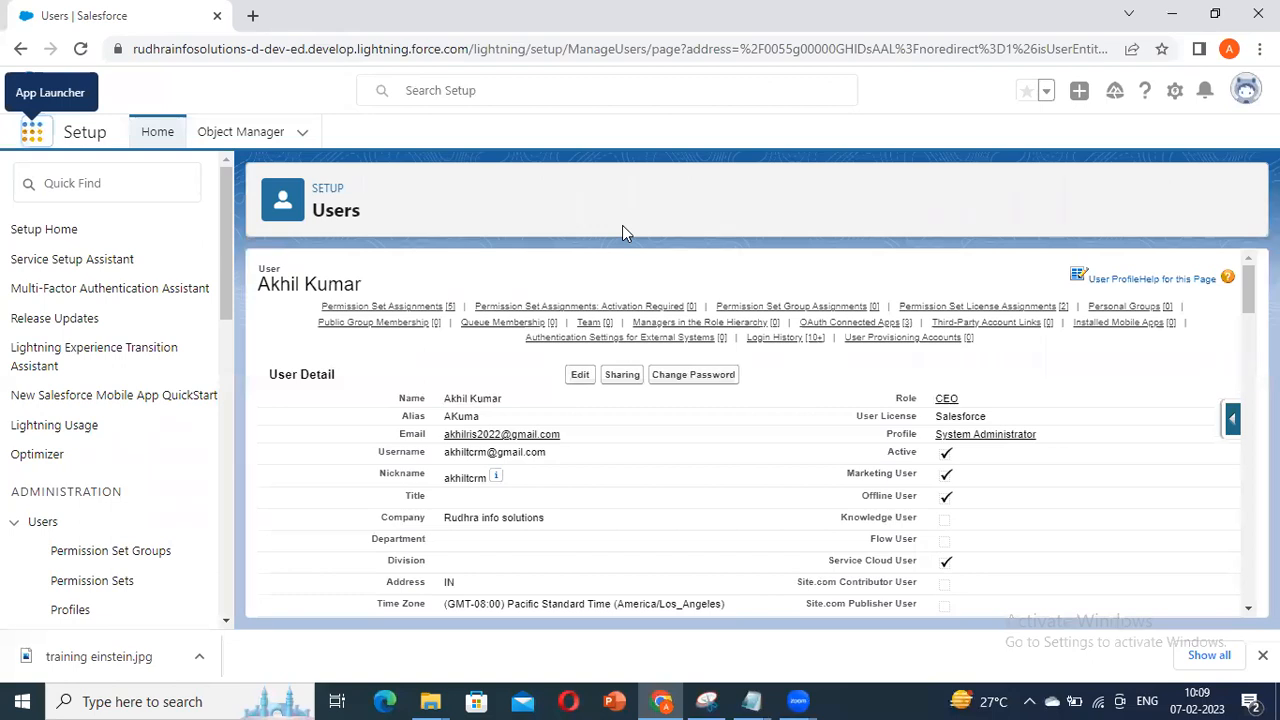
pyautogui.scroll(-2, 930, 285)
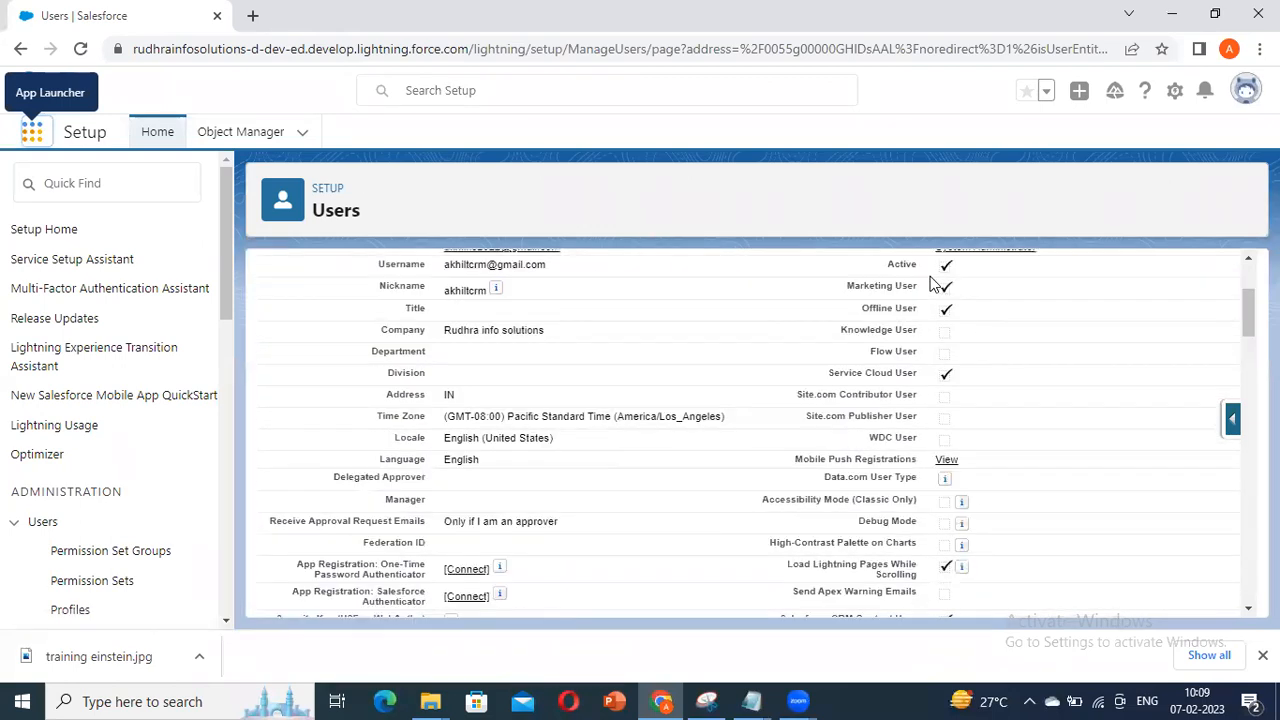
pyautogui.scroll(-4, 800, 290)
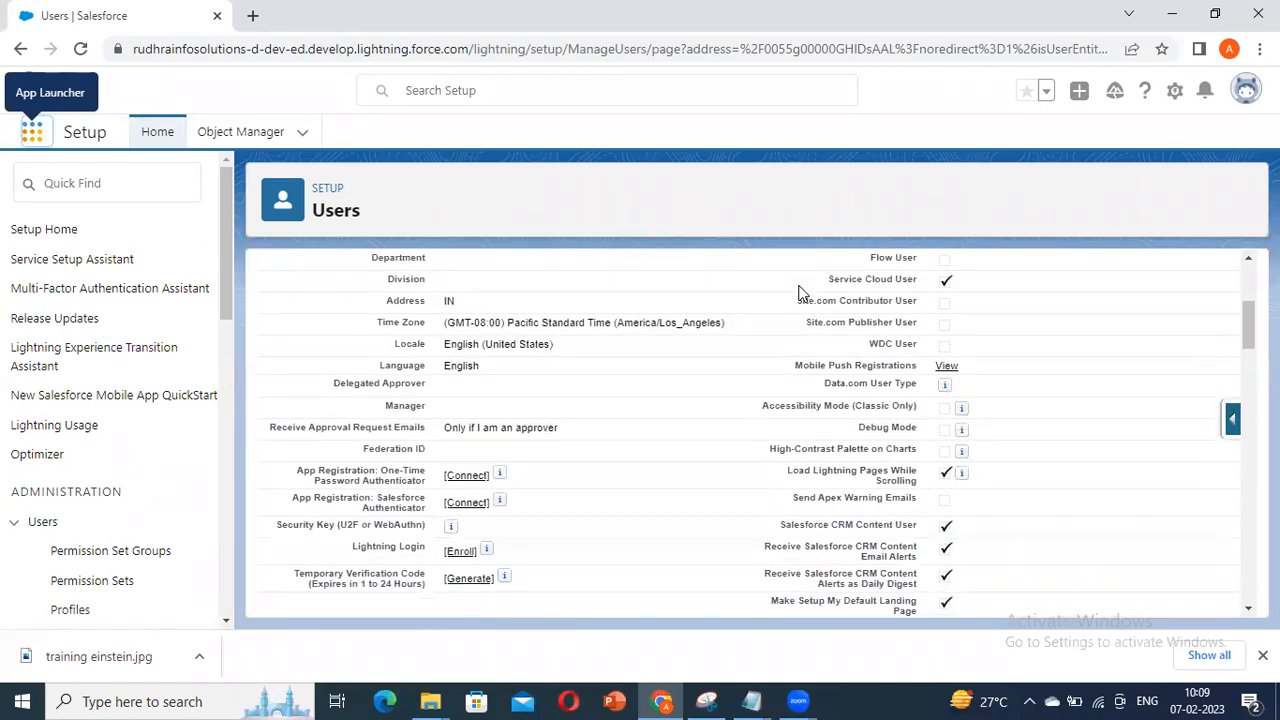
pyautogui.scroll(-5, 800, 290)
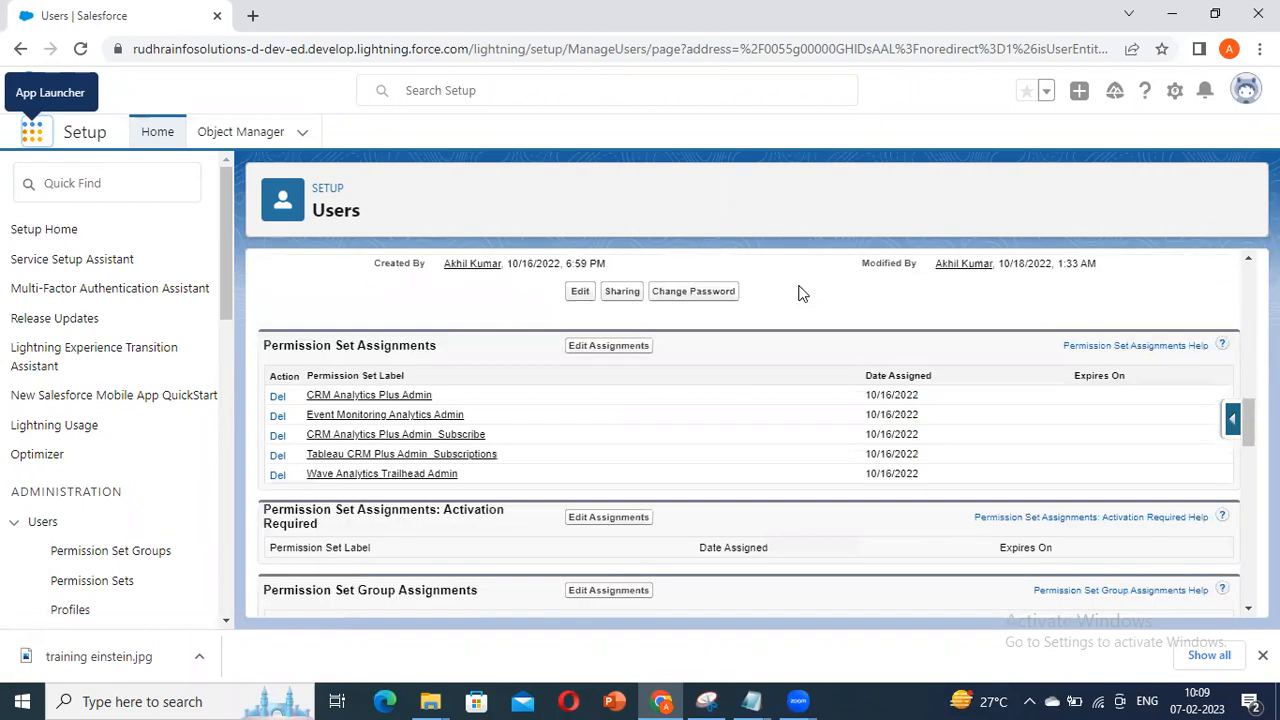
pyautogui.scroll(10, 563, 363)
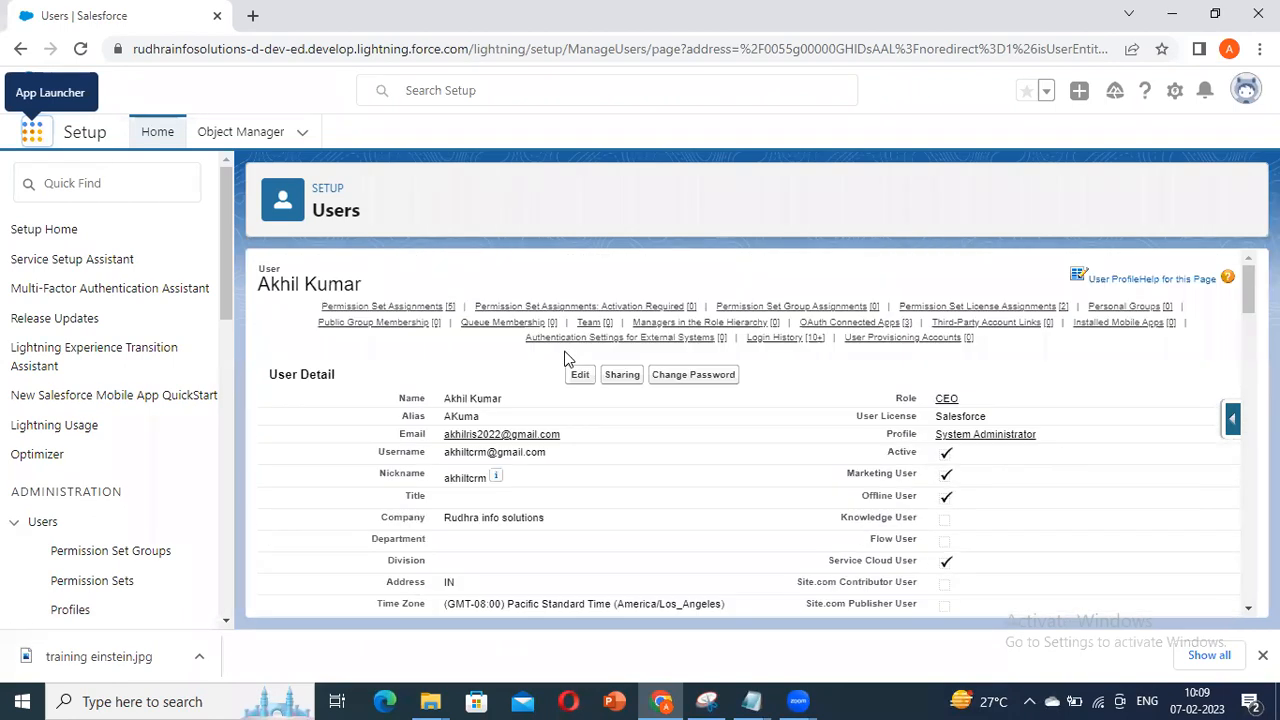
pyautogui.scroll(-12, 787, 323)
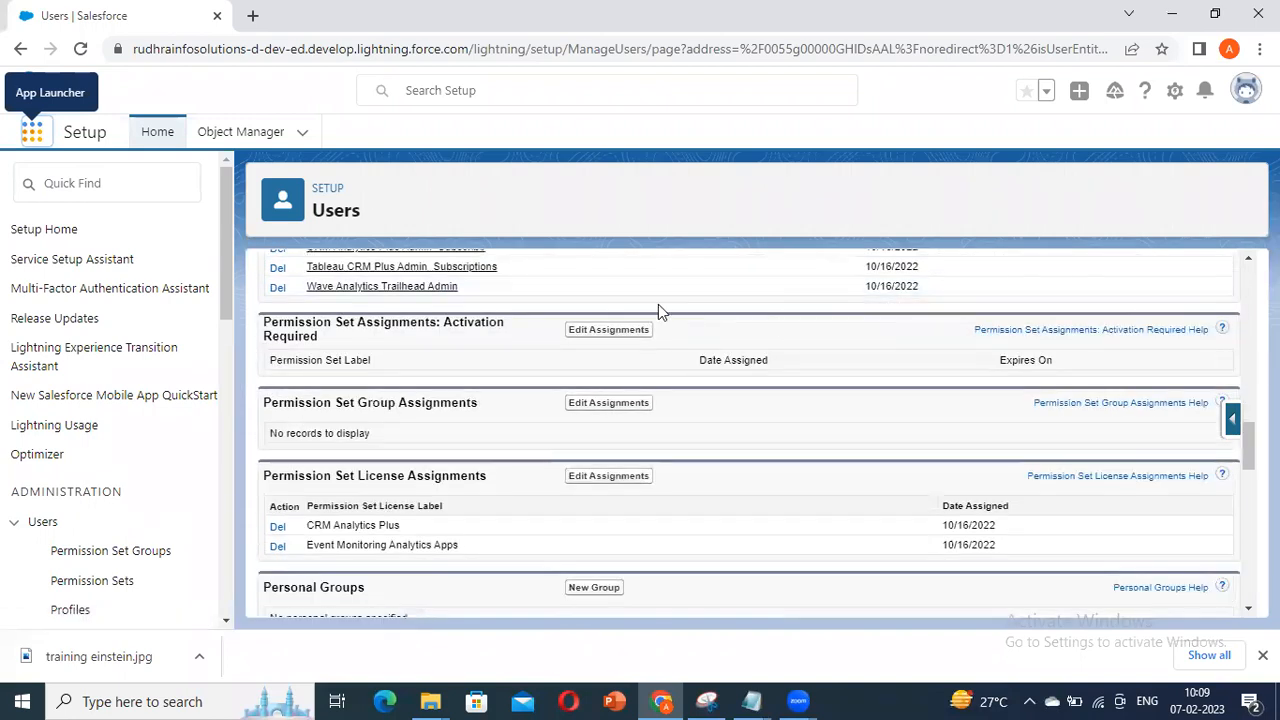
pyautogui.scroll(3, 550, 400)
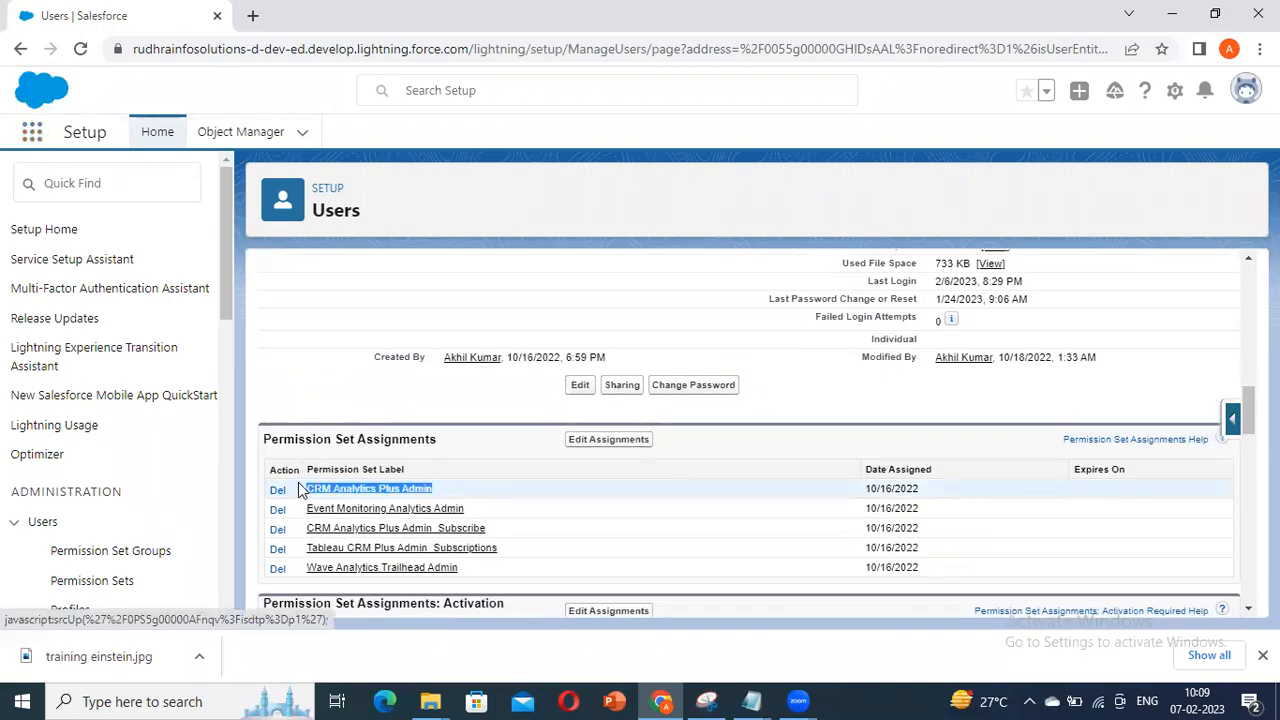
pyautogui.scroll(-1, 561, 470)
pyautogui.scroll(-1, 561, 470)
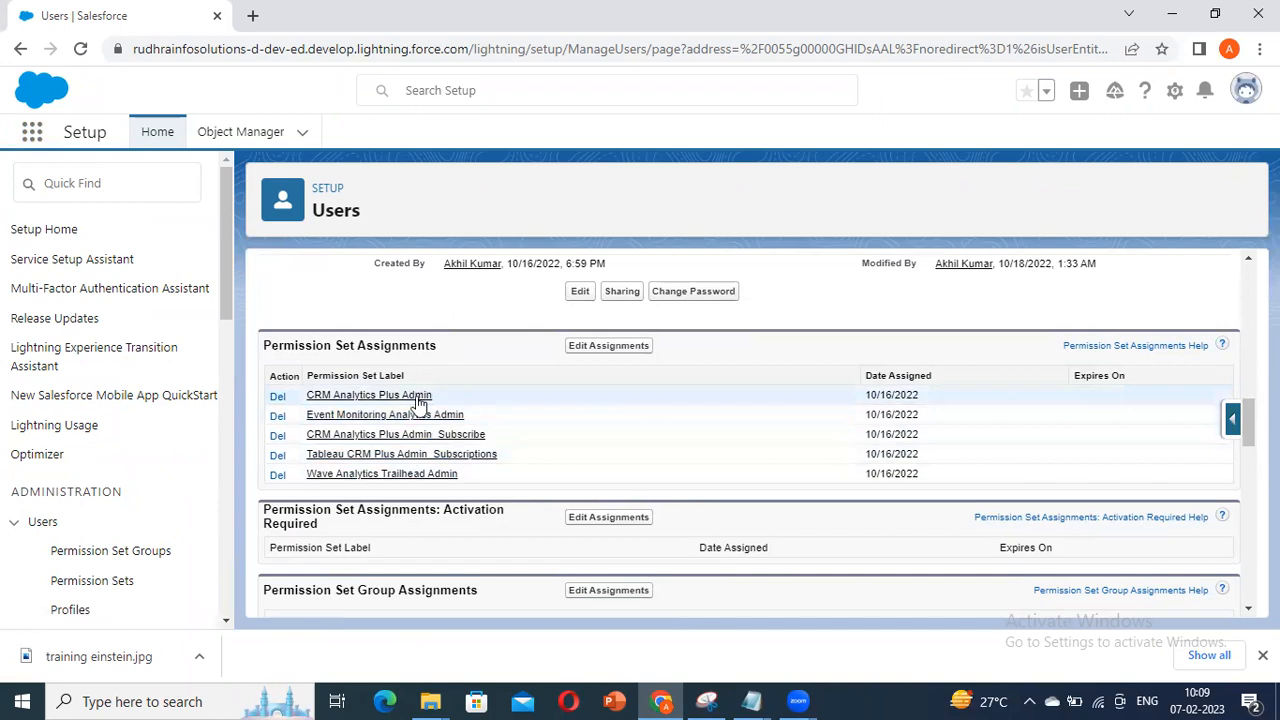
# Step: Open the user's permission set assignments for editing, inspect CRM Analytics Platform Admin and CRM Analytics Plus Admin, and leave without saving
pyautogui.click(640, 348)
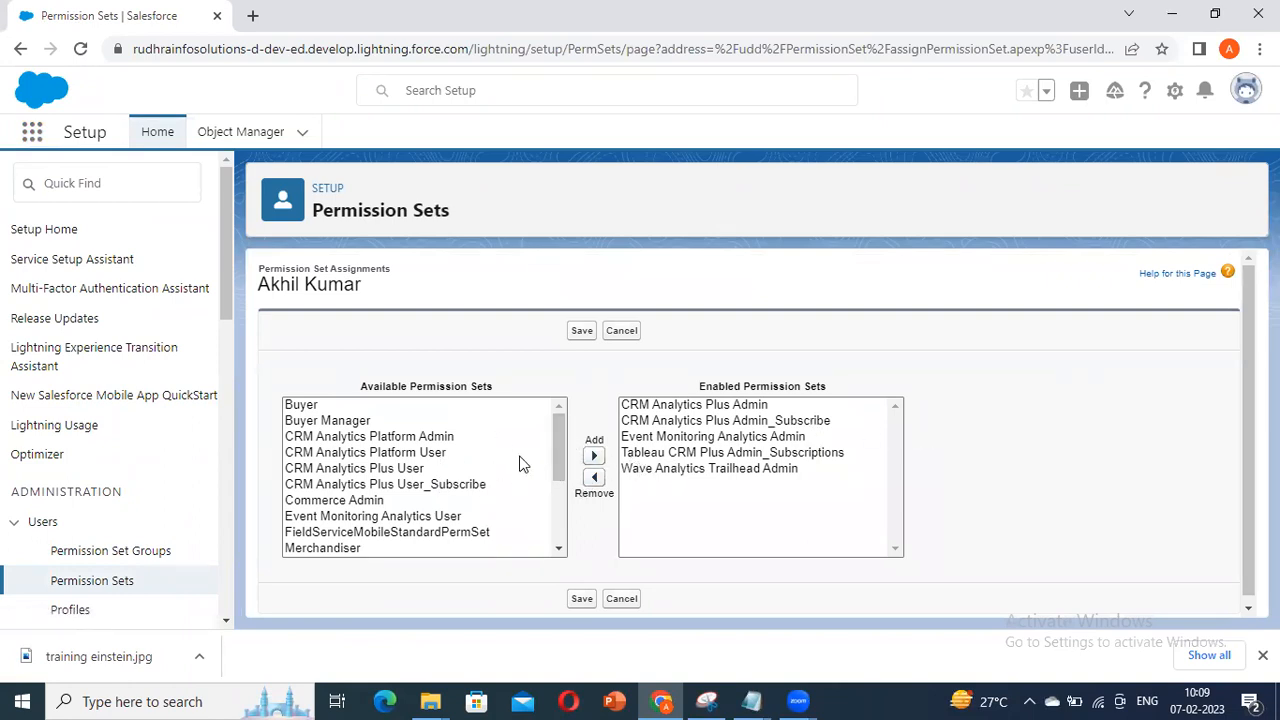
pyautogui.click(387, 455)
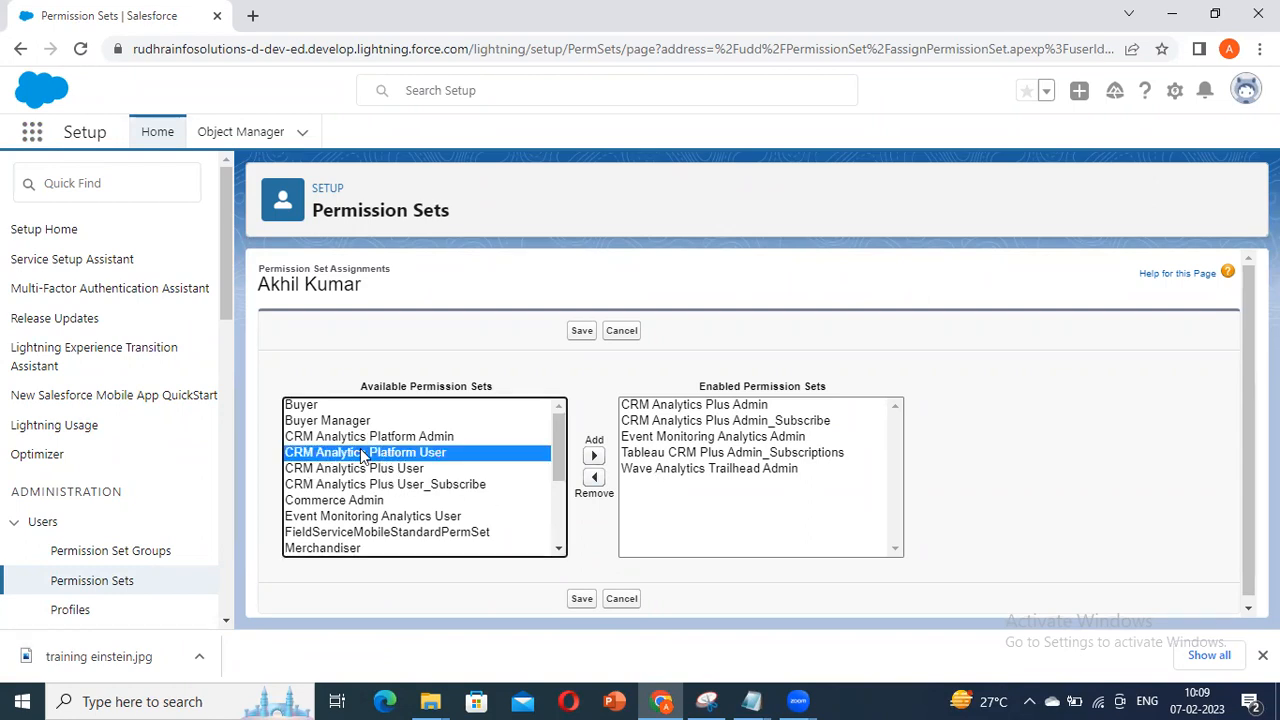
pyautogui.click(437, 437)
pyautogui.click(728, 408)
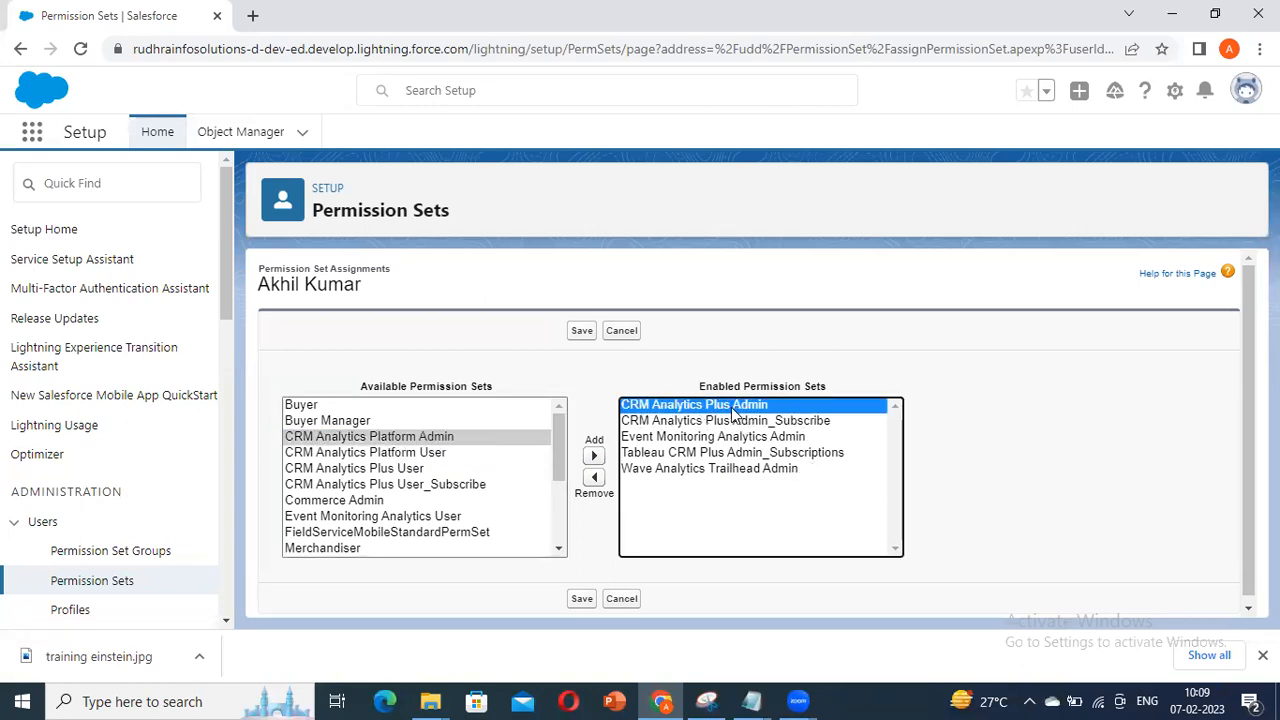
pyautogui.click(398, 438)
pyautogui.click(686, 506)
pyautogui.click(621, 598)
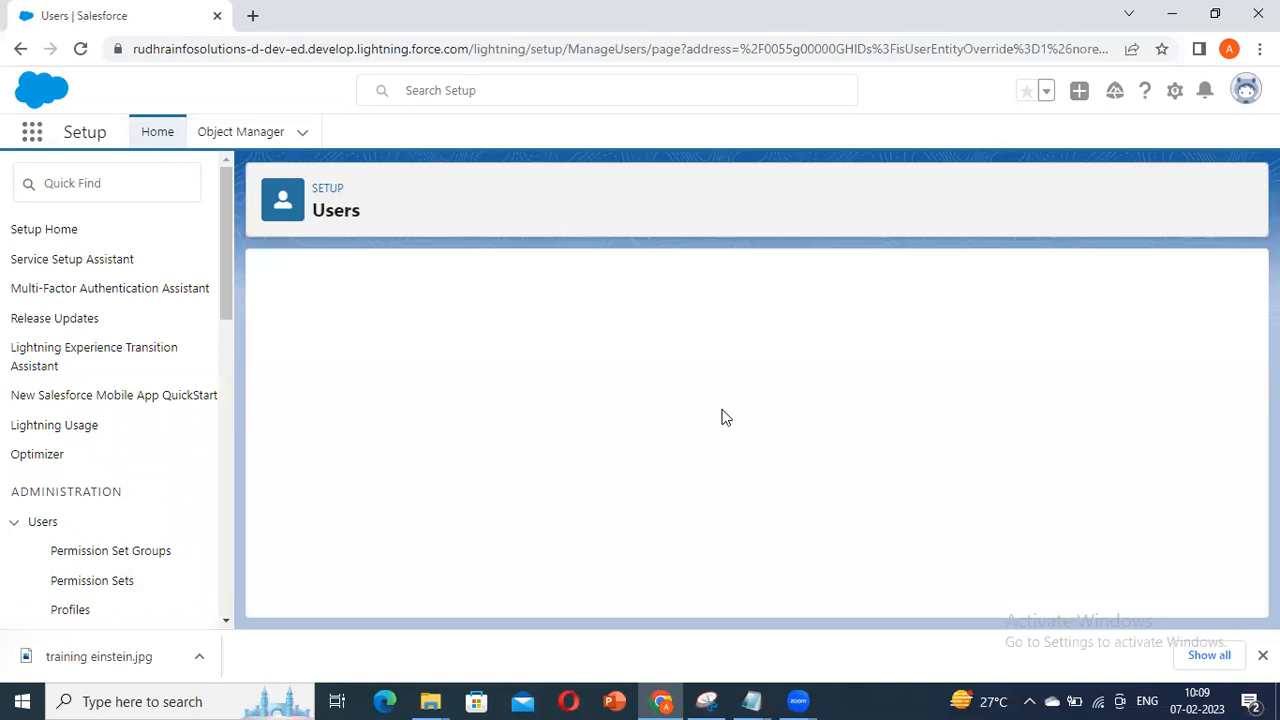
# Step: Check the permission set licenses and permission sets assigned to the user on the user record
pyautogui.scroll(-15, 643, 414)
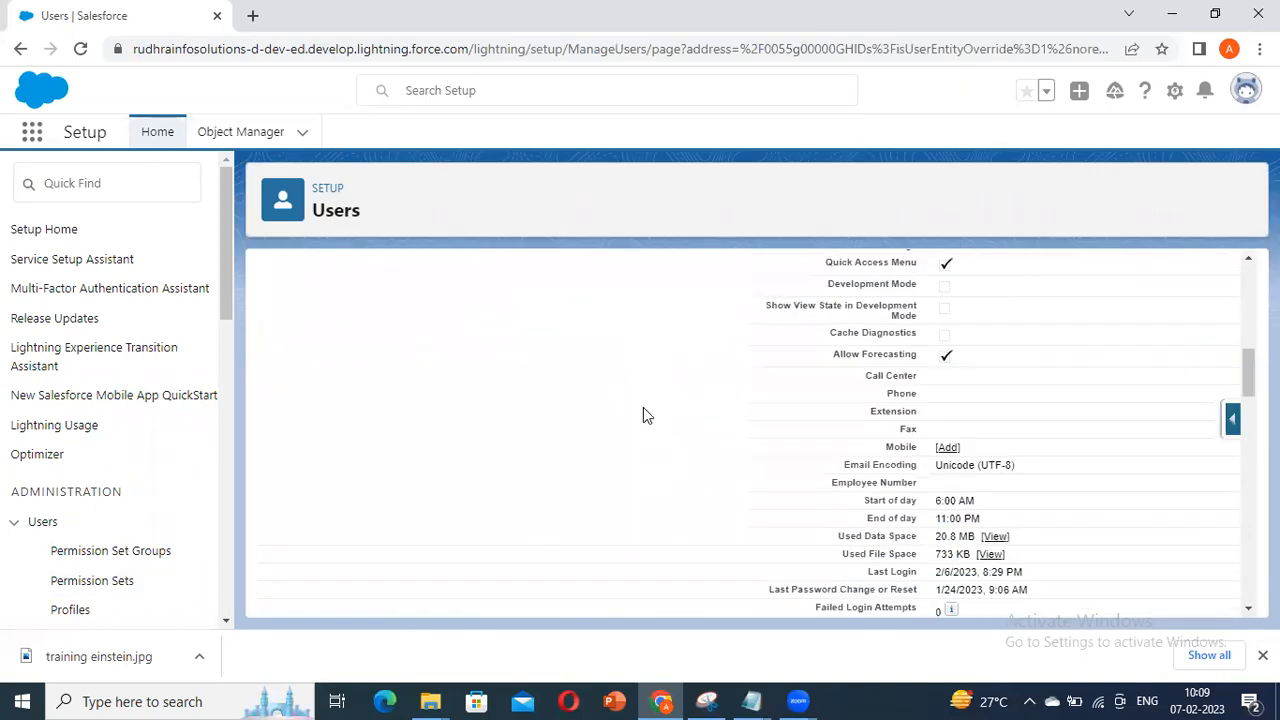
pyautogui.scroll(1, 643, 414)
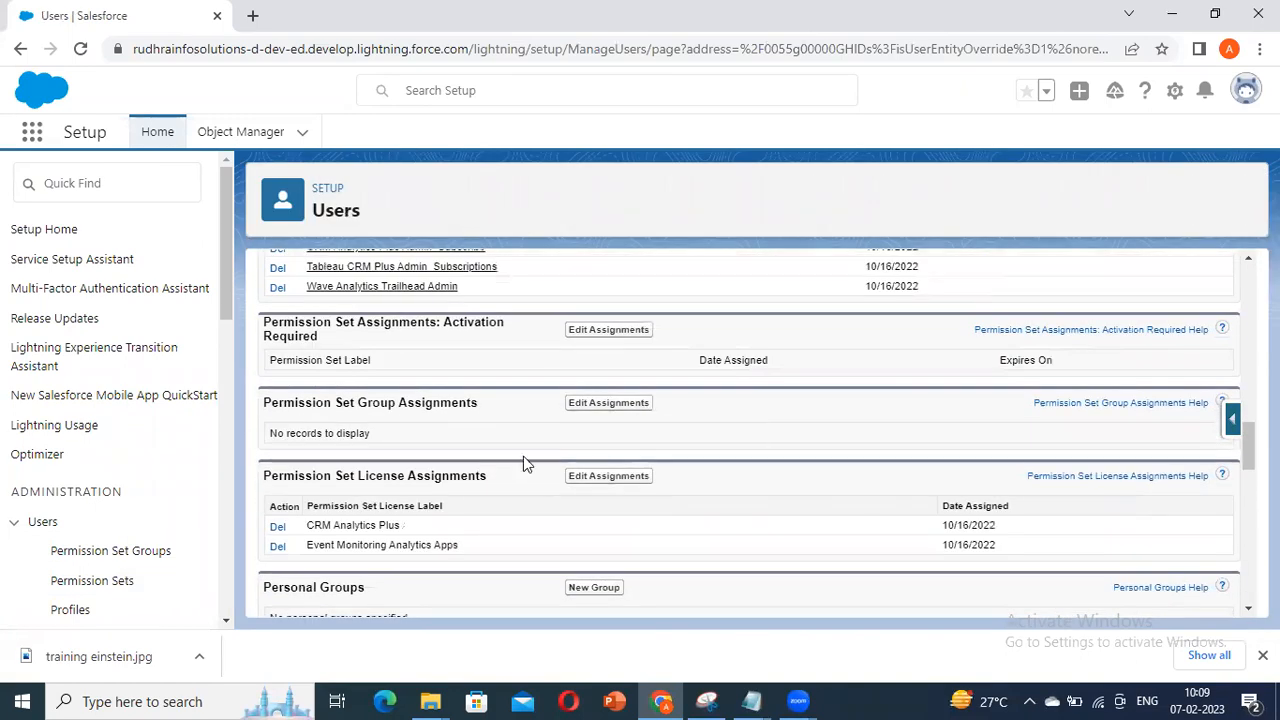
pyautogui.scroll(-3, 573, 438)
pyautogui.scroll(6, 573, 431)
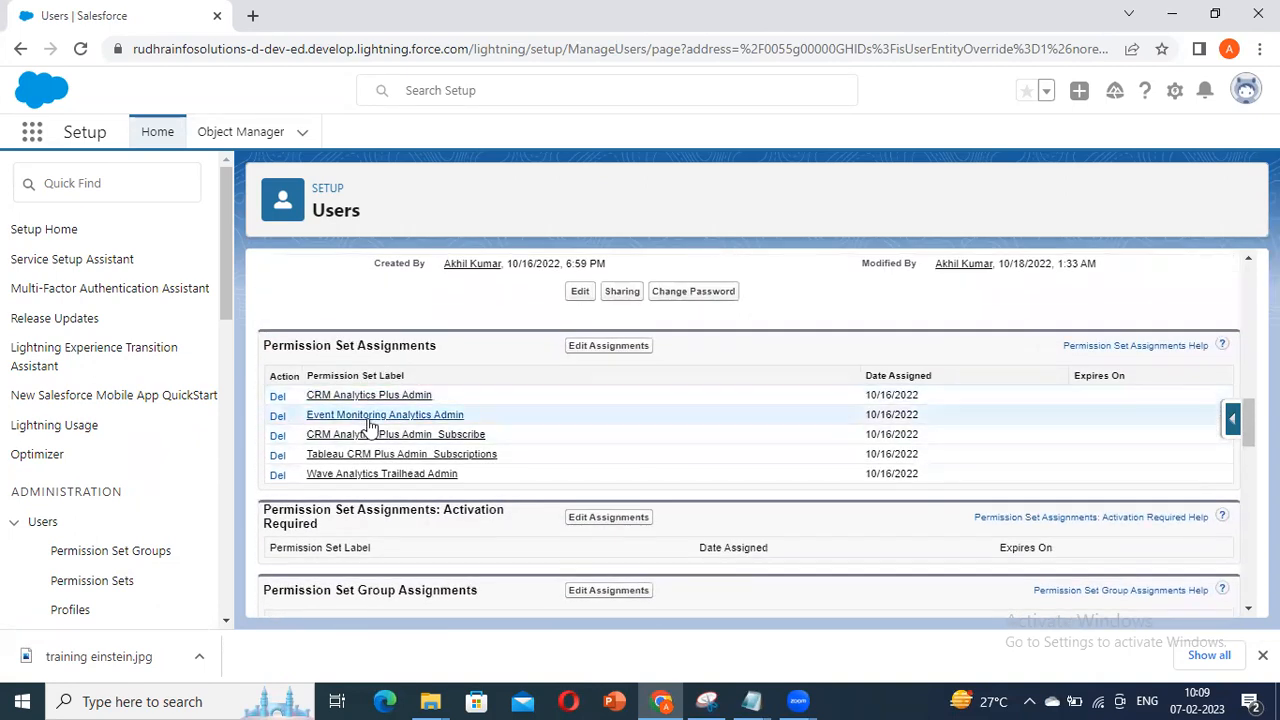
pyautogui.scroll(2, 459, 390)
pyautogui.scroll(-2, 470, 392)
# Step: Search the Setup tree for "analytics" and open the Analytics Settings page
pyautogui.click(140, 182)
pyautogui.write('analytics')
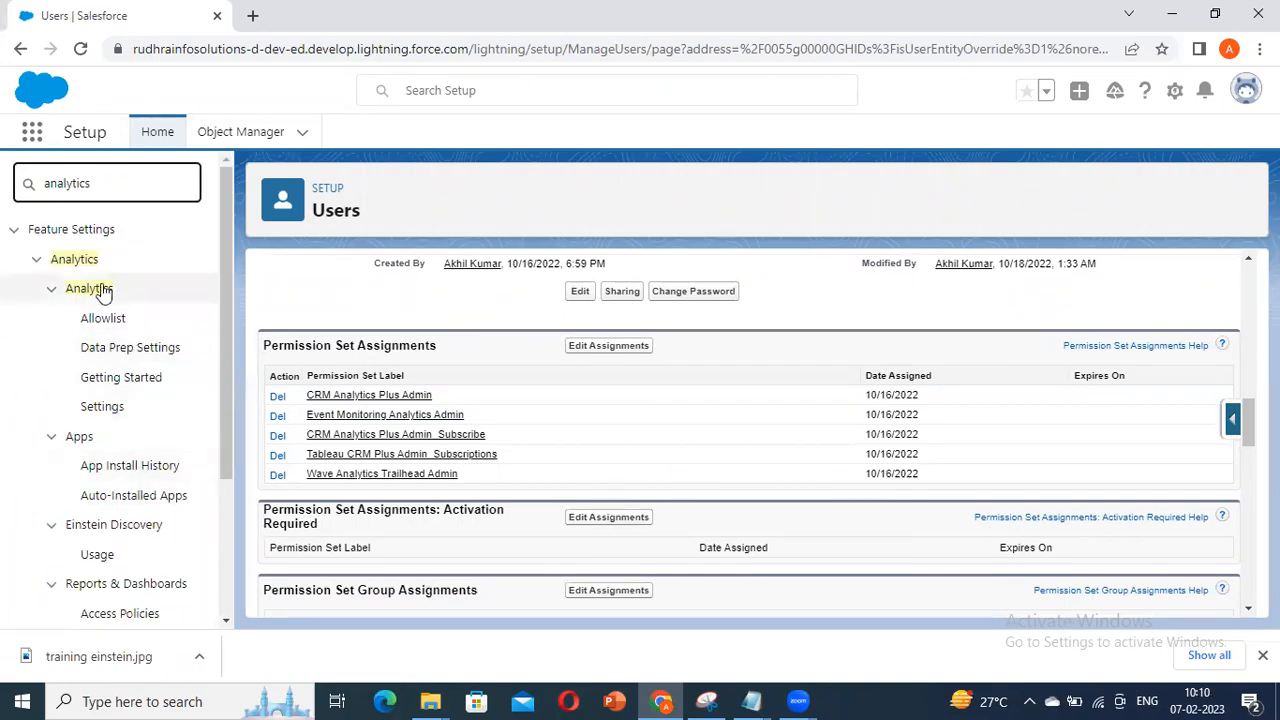
pyautogui.click(117, 405)
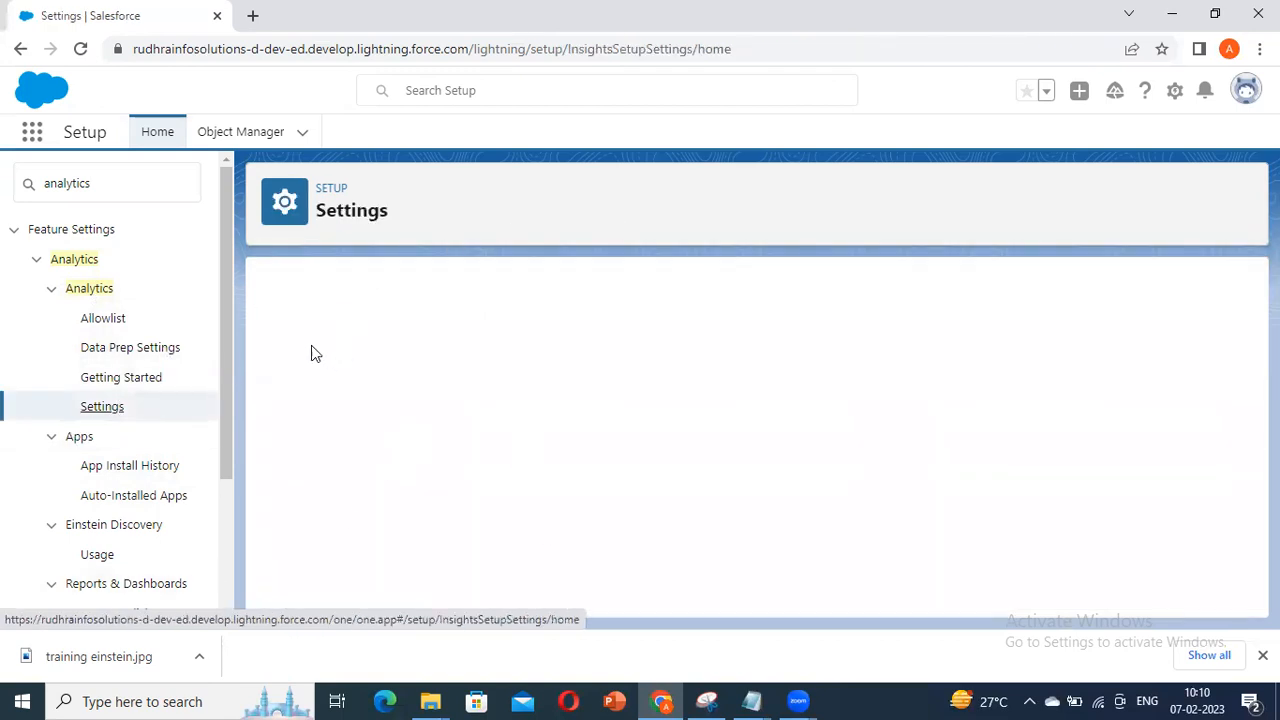
# Step: Examine the Analytics settings, including data sync and connections, the output connection options and dashboard options
pyautogui.doubleClick(114, 181)
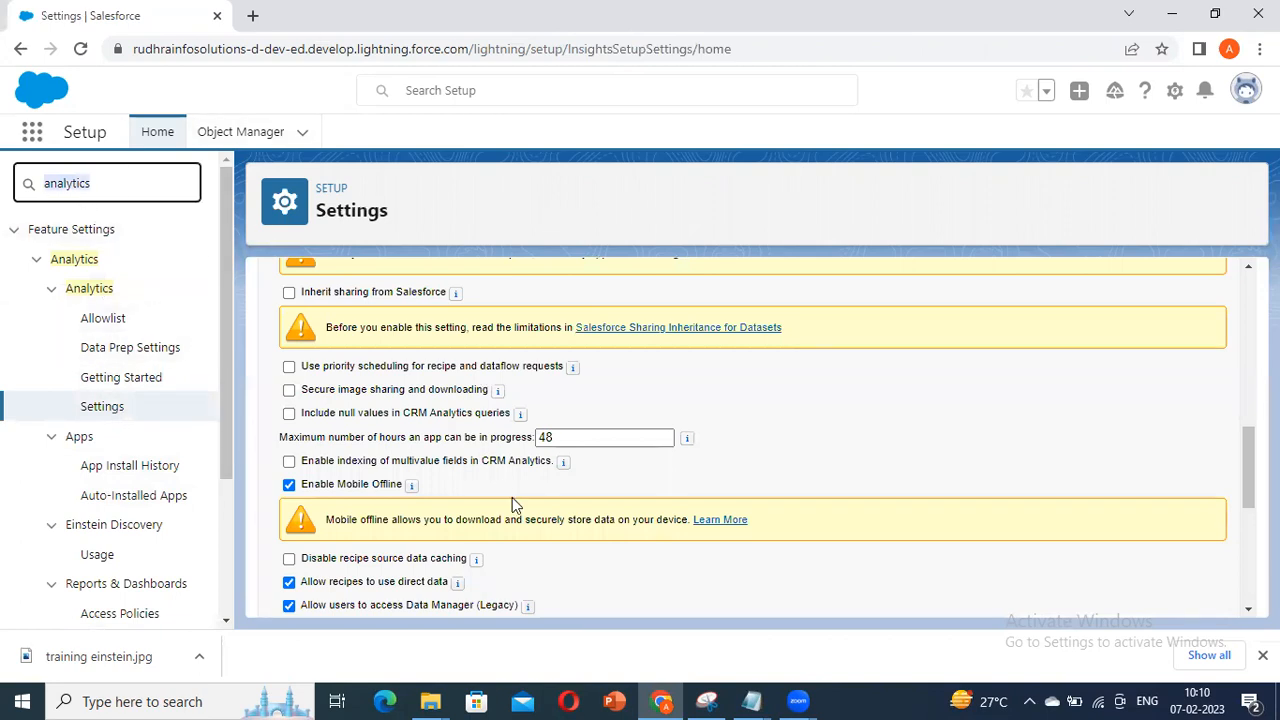
pyautogui.scroll(8, 468, 427)
pyautogui.scroll(2, 465, 425)
pyautogui.scroll(-3, 457, 420)
pyautogui.scroll(2, 420, 380)
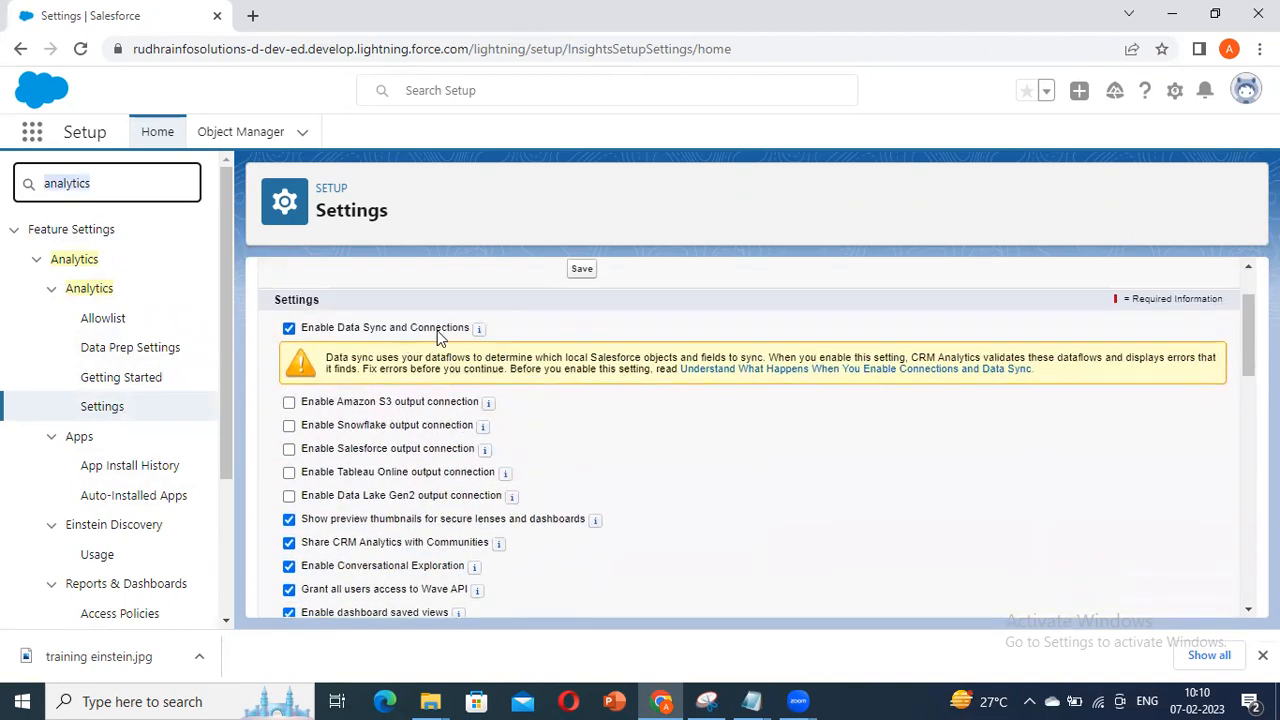
pyautogui.scroll(-1, 497, 488)
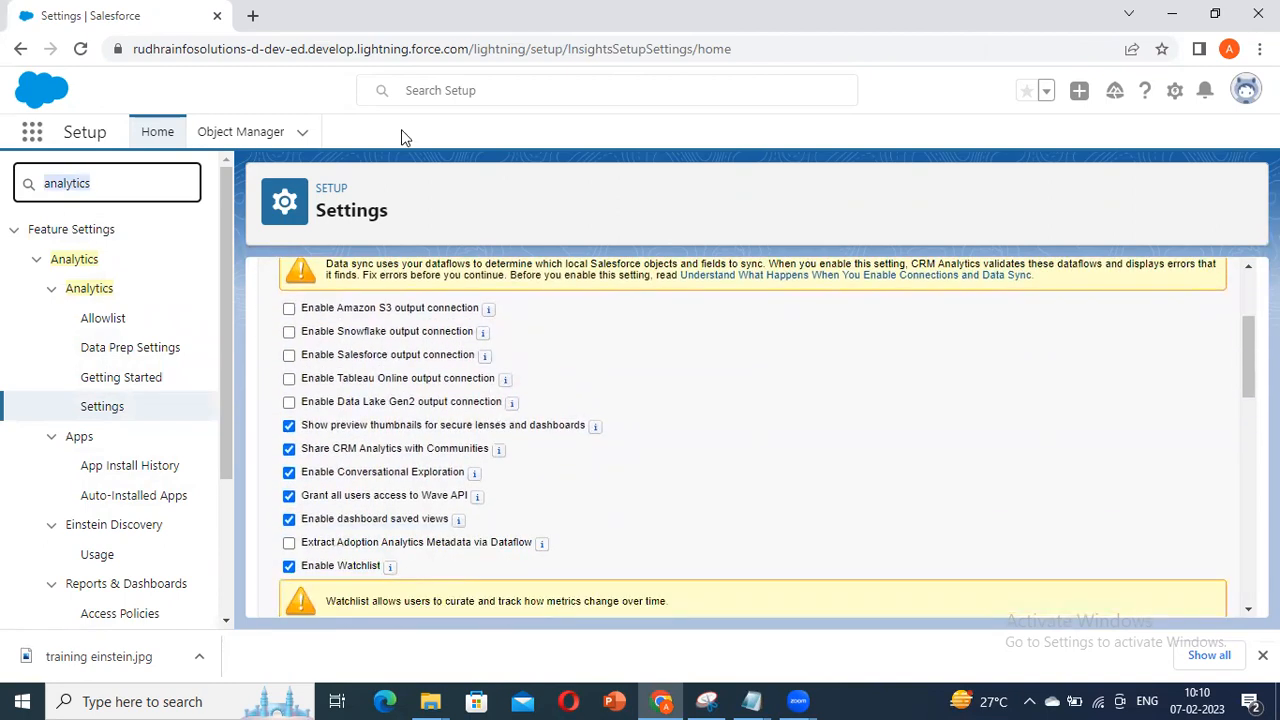
pyautogui.click(401, 129)
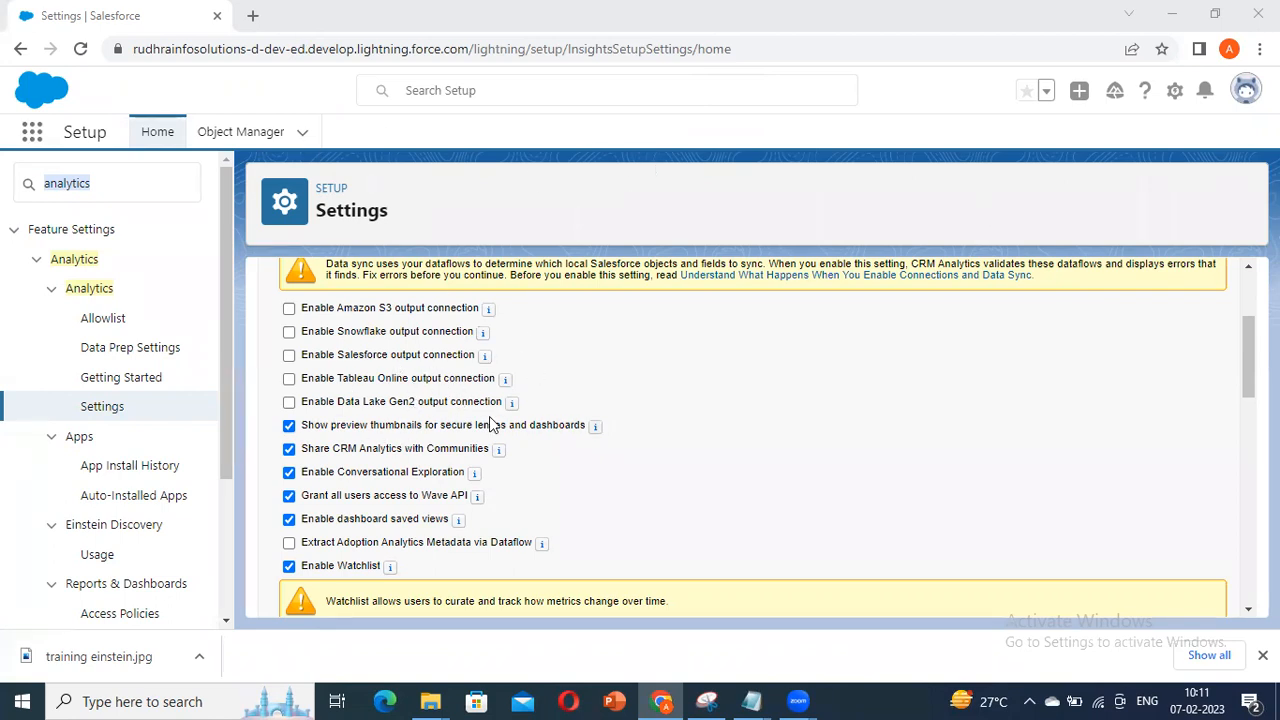
pyautogui.scroll(5, 490, 424)
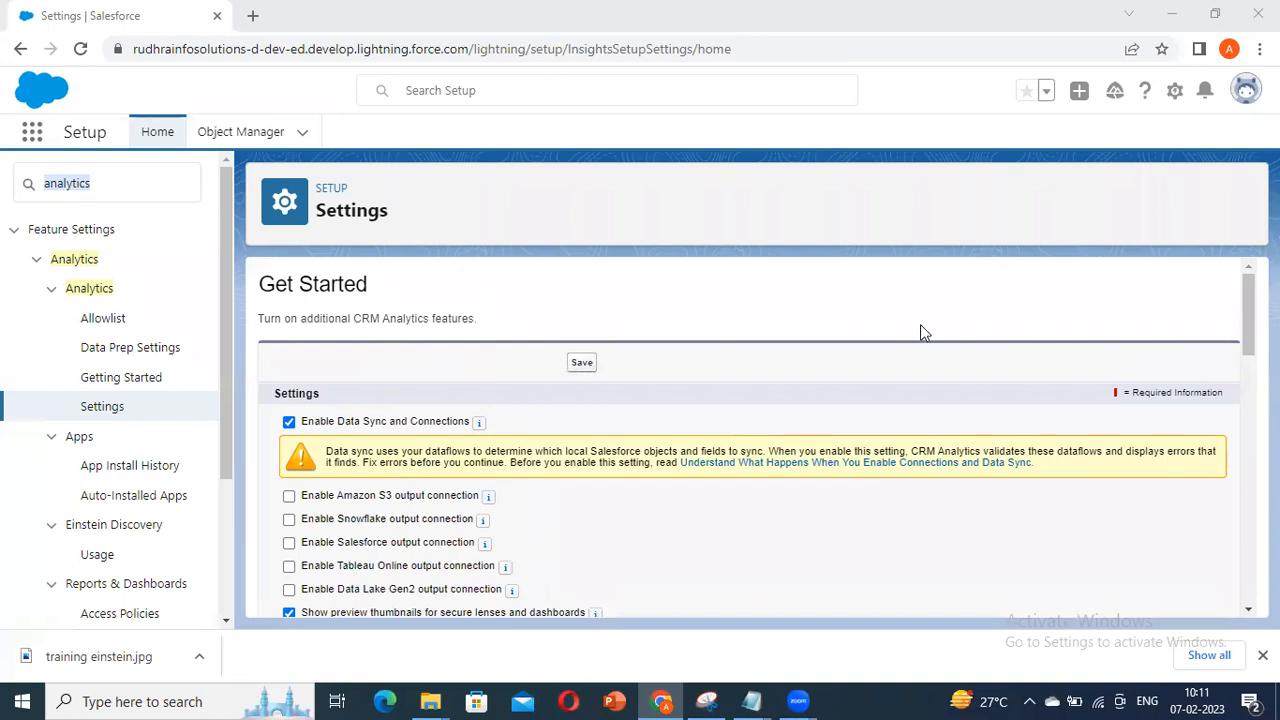
pyautogui.scroll(-3, 903, 322)
pyautogui.scroll(3, 877, 320)
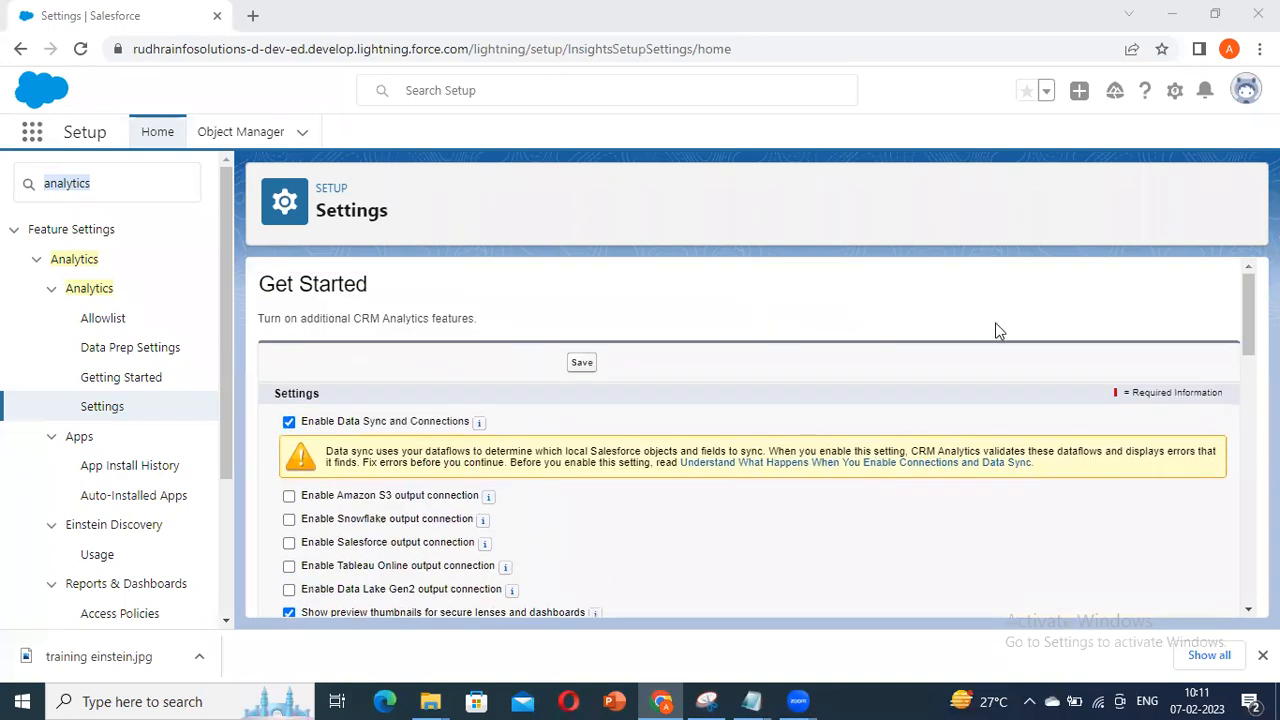
pyautogui.scroll(-2, 995, 330)
pyautogui.scroll(2, 1011, 314)
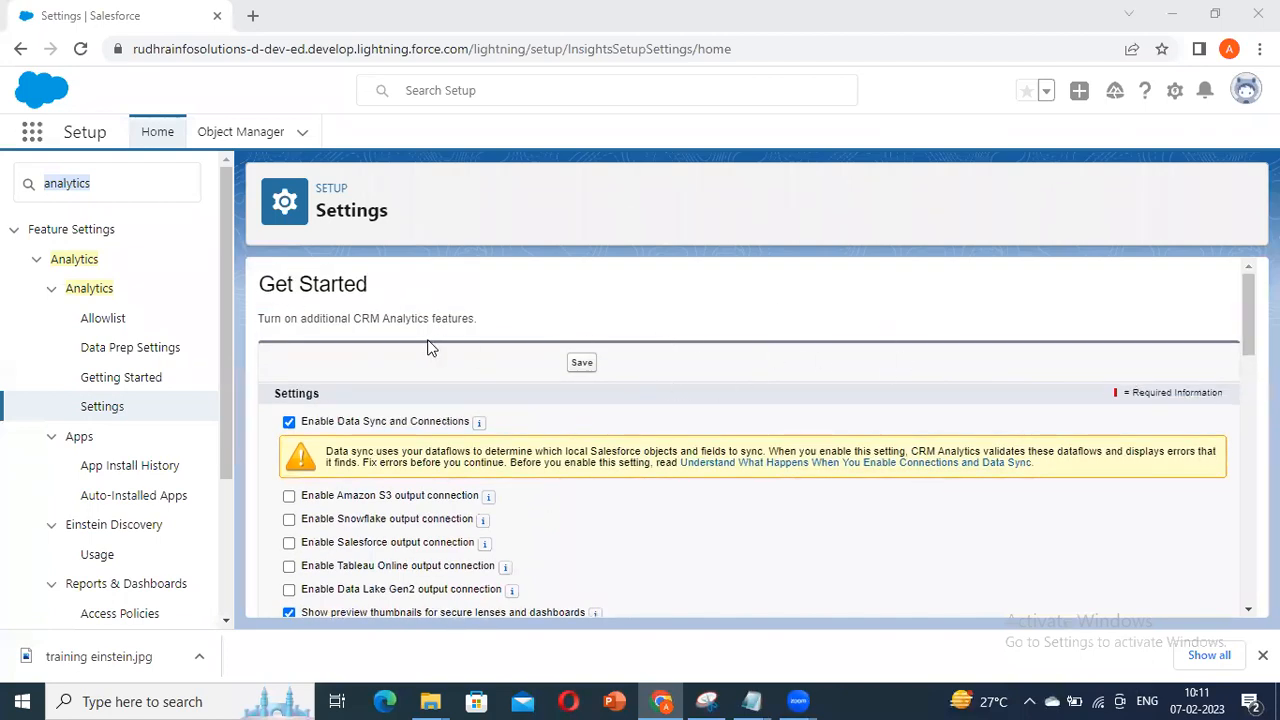
# Step: Examine the Analytics settings from data sync and output connections through Watchlist, direct data, app installation, sharing inheritance, recipes and time zone support
pyautogui.moveTo(262, 323); pyautogui.dragTo(787, 341)
pyautogui.click(701, 341)
pyautogui.scroll(-7, 280, 338)
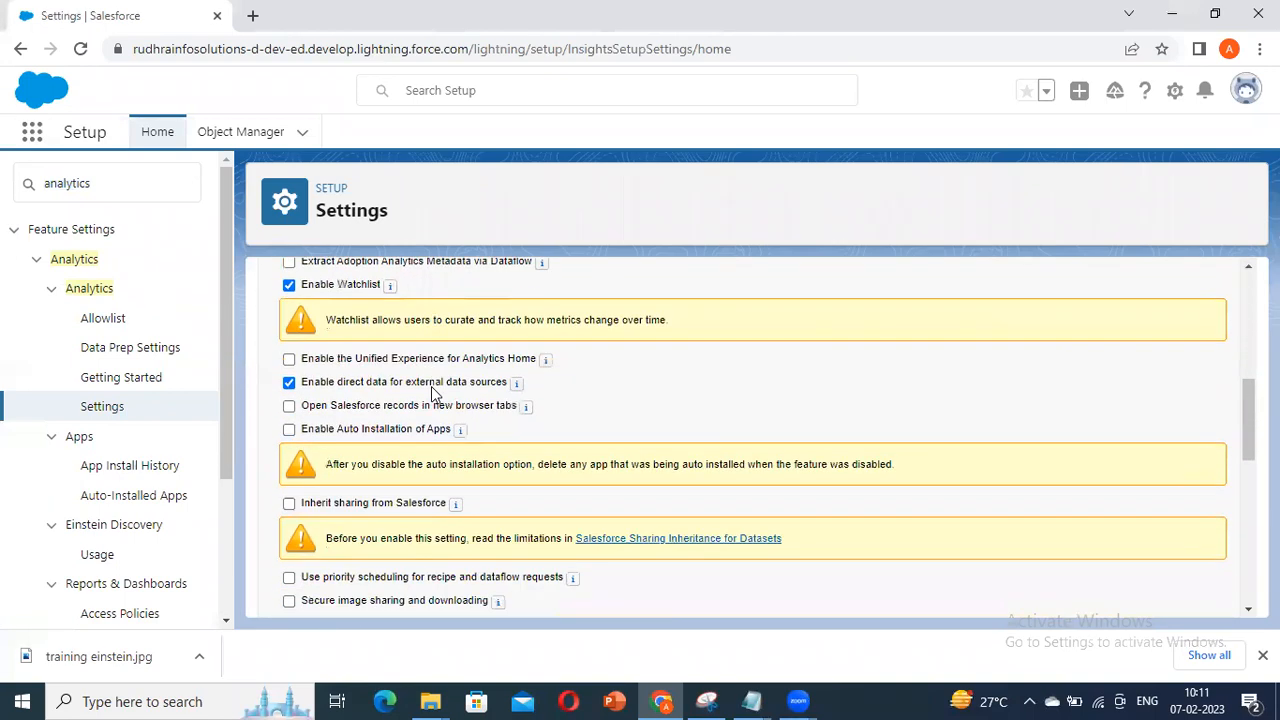
pyautogui.scroll(3, 432, 392)
pyautogui.scroll(1, 340, 360)
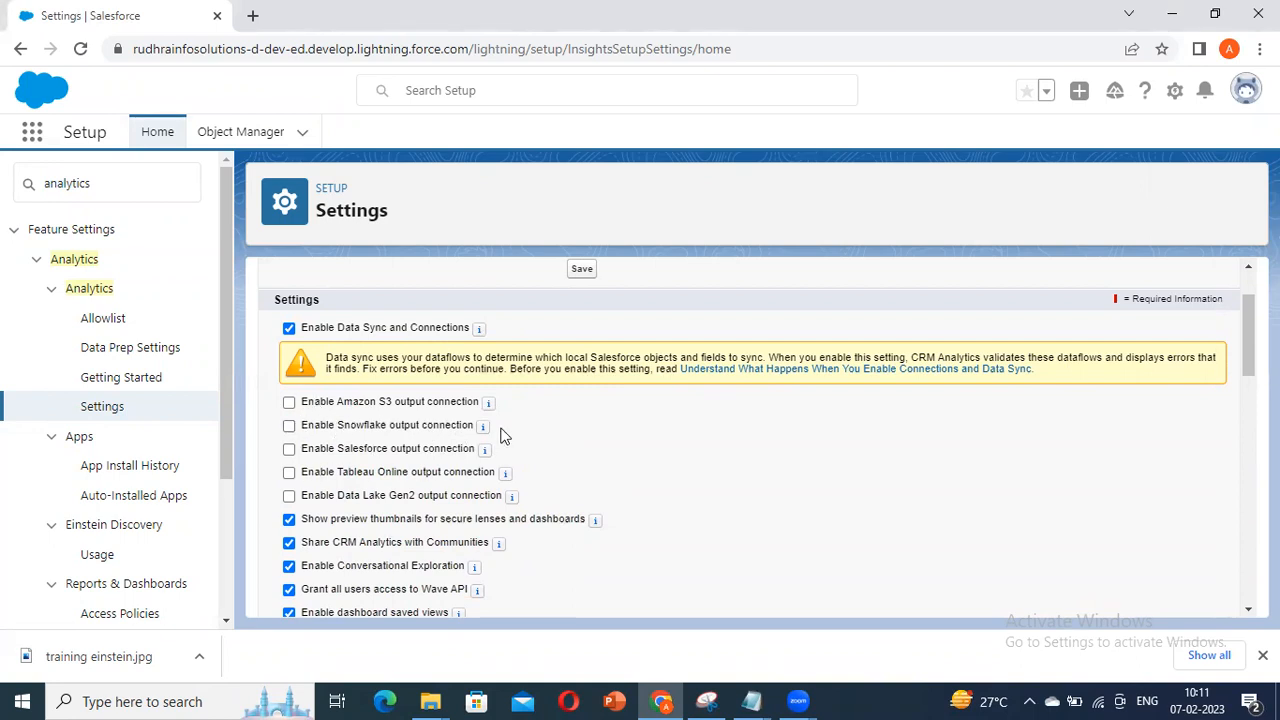
pyautogui.scroll(-1, 421, 437)
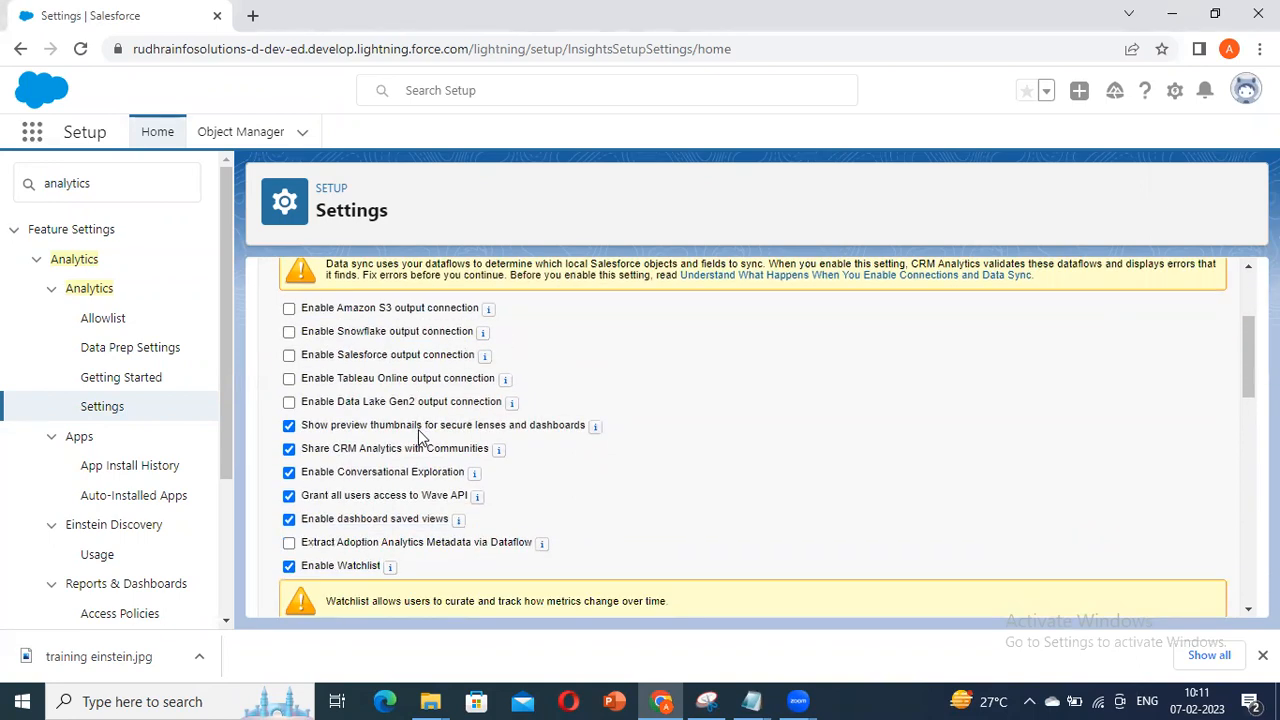
pyautogui.scroll(-2, 421, 437)
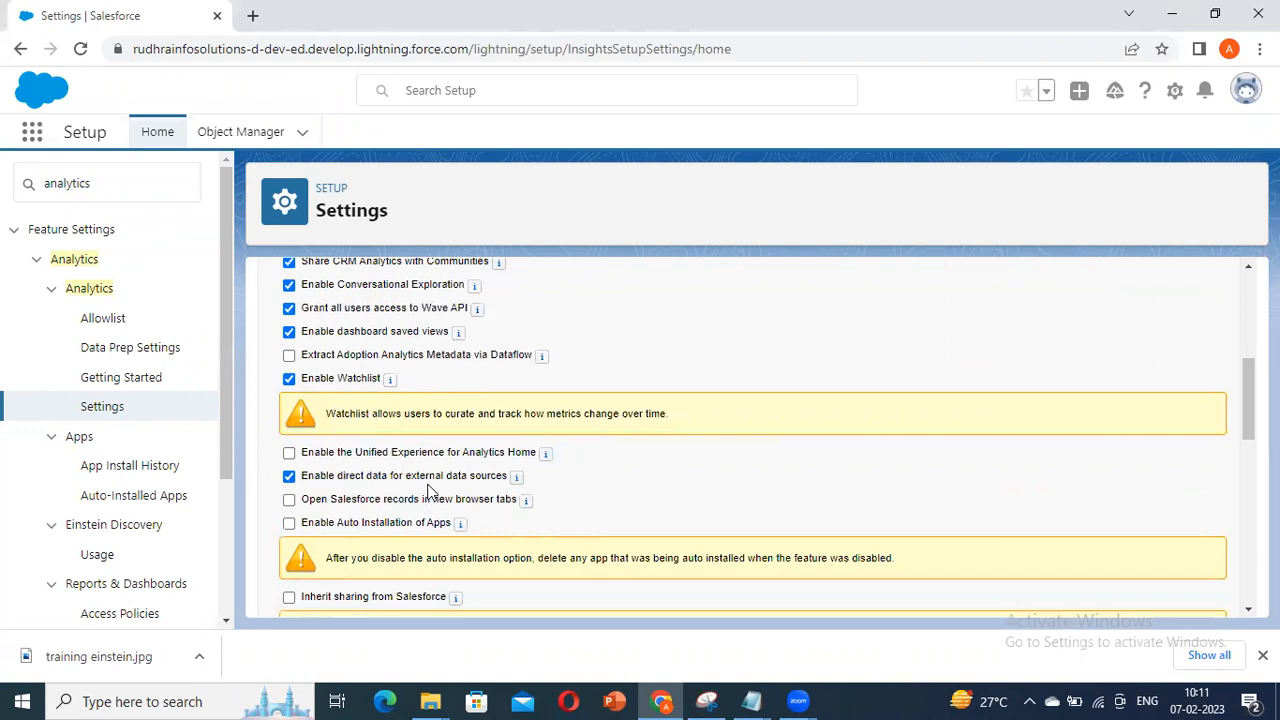
pyautogui.scroll(-2, 418, 412)
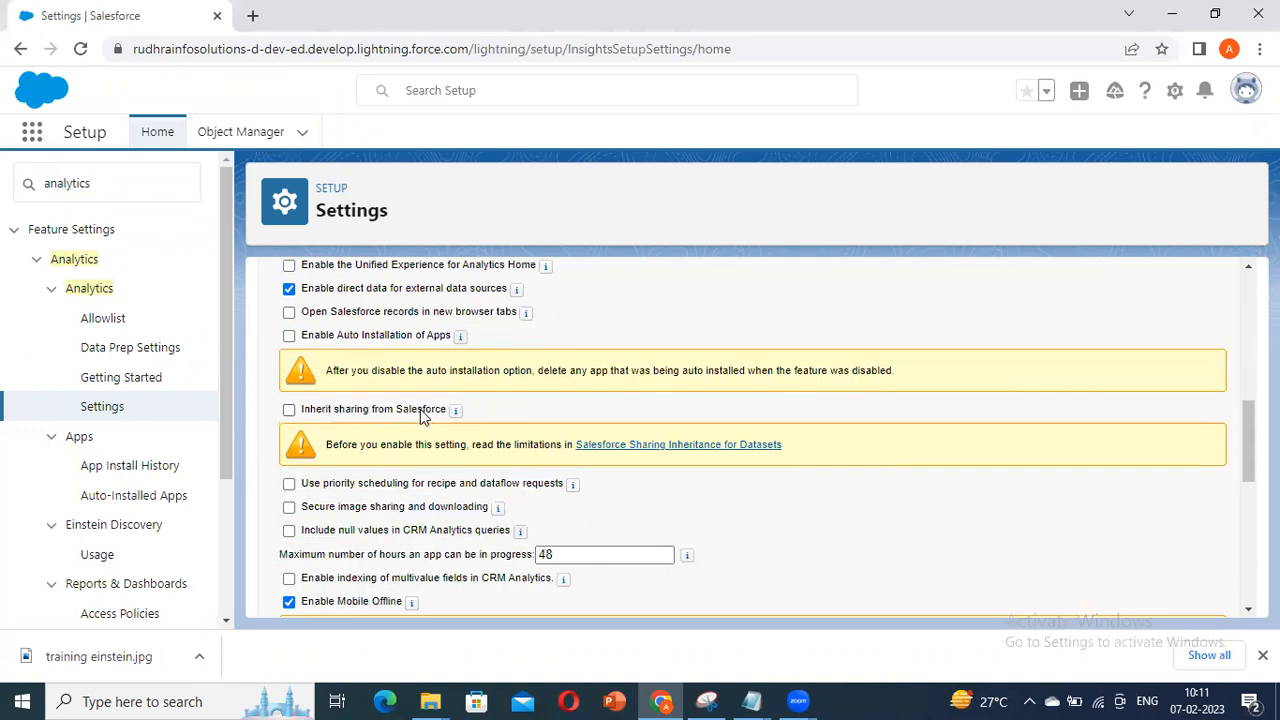
pyautogui.scroll(-4, 421, 415)
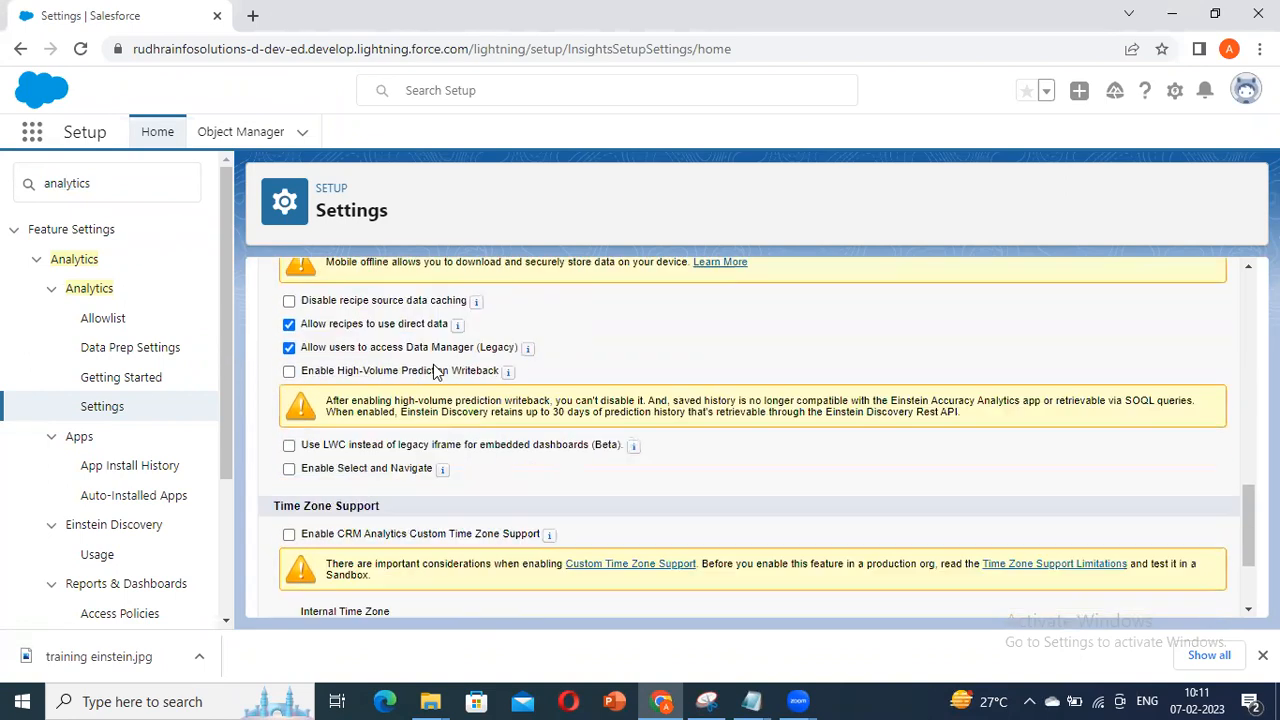
pyautogui.scroll(-2, 145, 470)
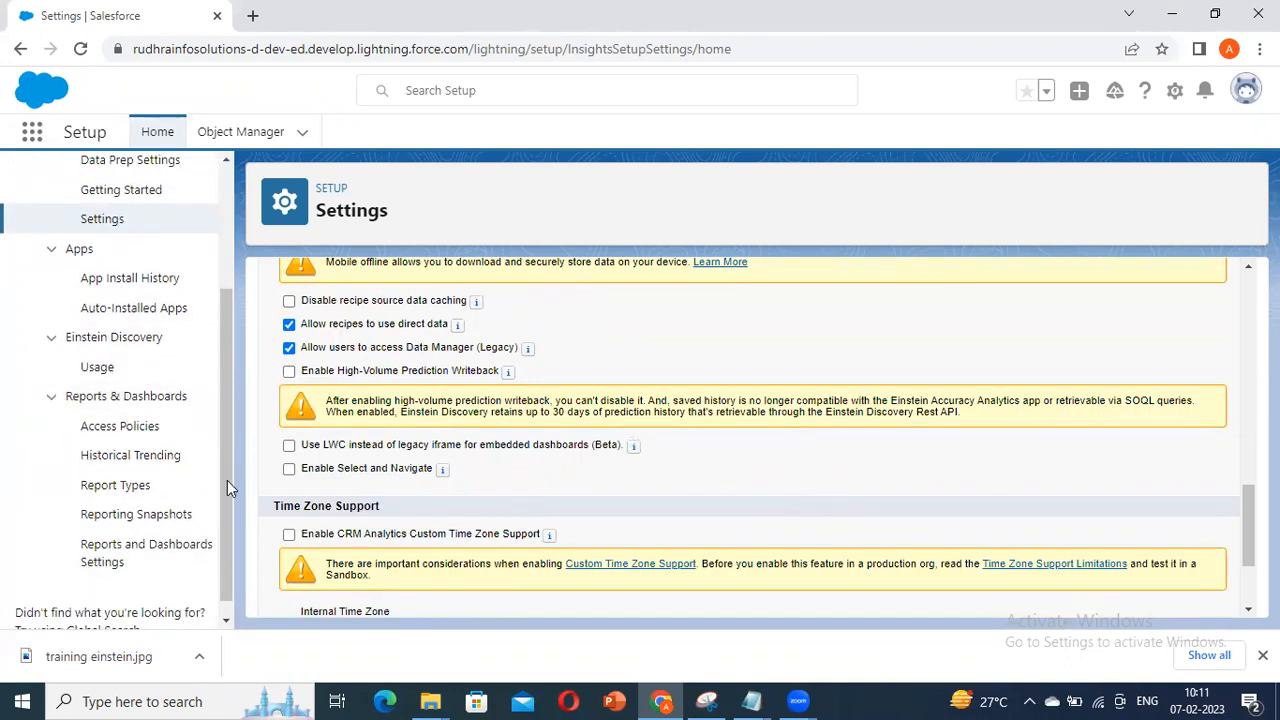
pyautogui.scroll(2, 180, 475)
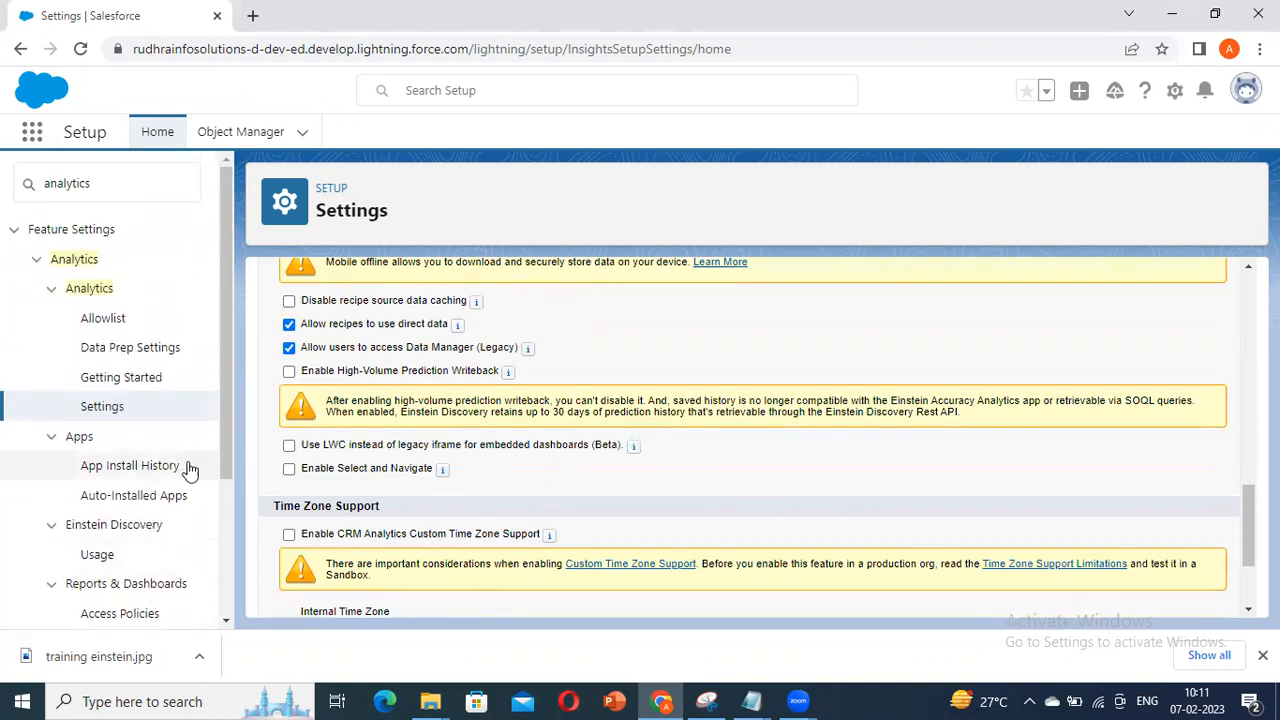
# Step: Open the Analytics Getting Started page and check CRM Analytics enablement, data row usage and the number of datasets
pyautogui.click(124, 380)
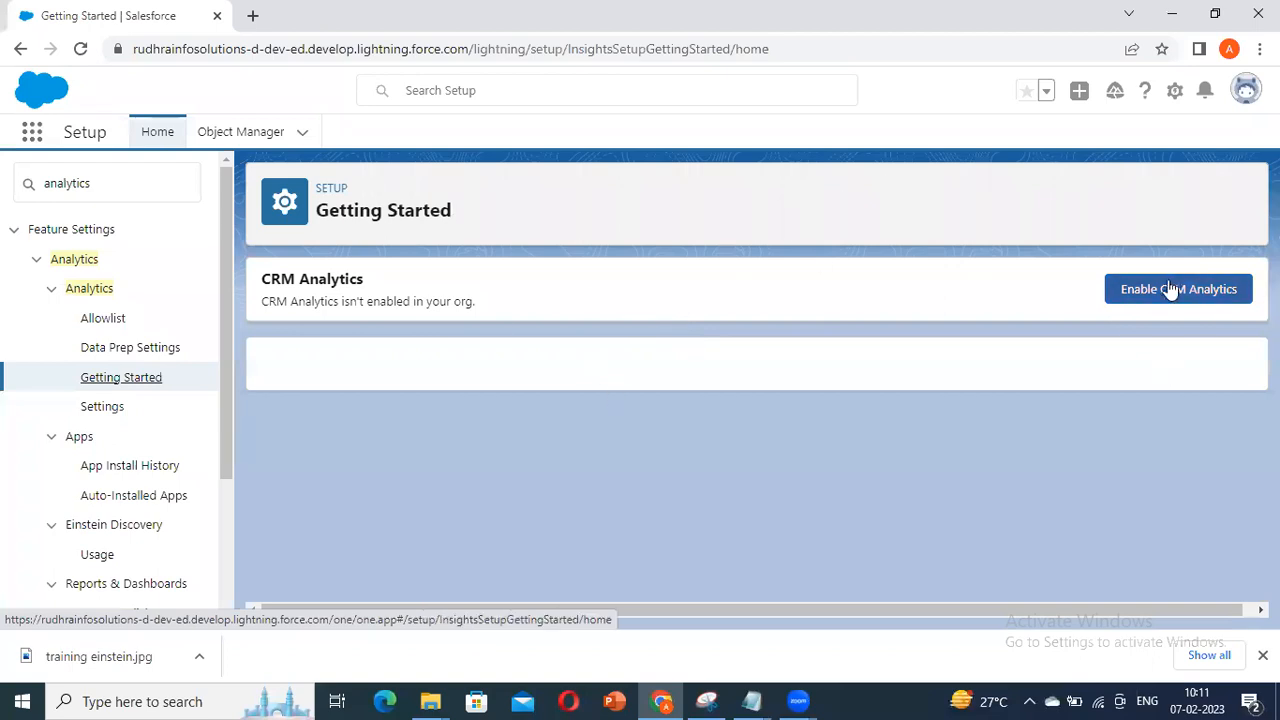
pyautogui.click(1169, 289)
pyautogui.scroll(-1, 850, 273)
pyautogui.scroll(1, 850, 273)
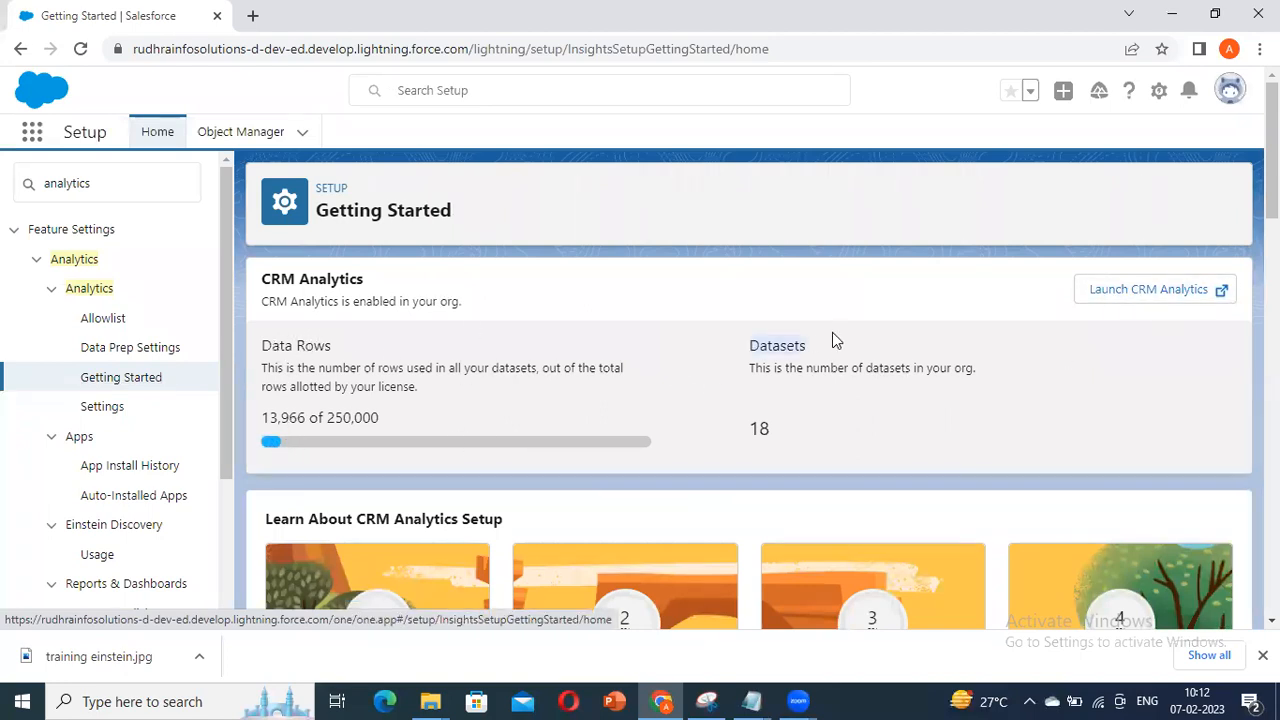
pyautogui.doubleClick(781, 440)
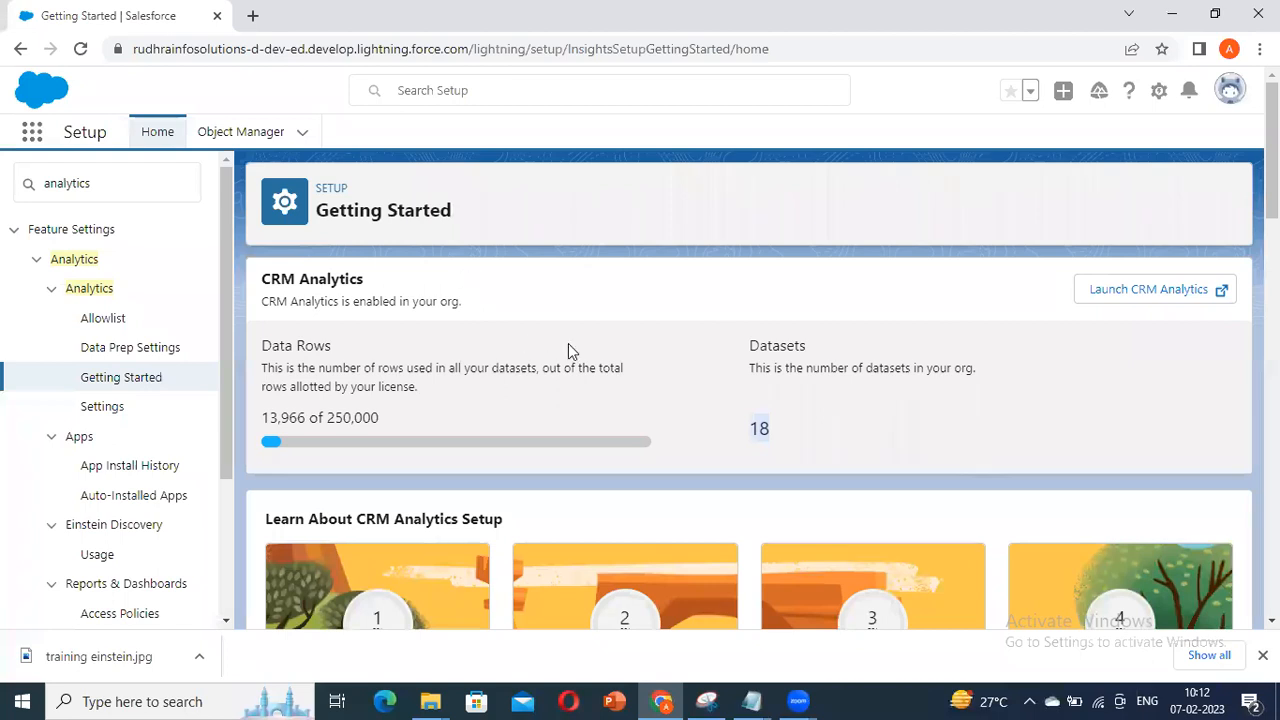
pyautogui.click(266, 342)
pyautogui.scroll(-3, 827, 259)
pyautogui.scroll(3, 775, 210)
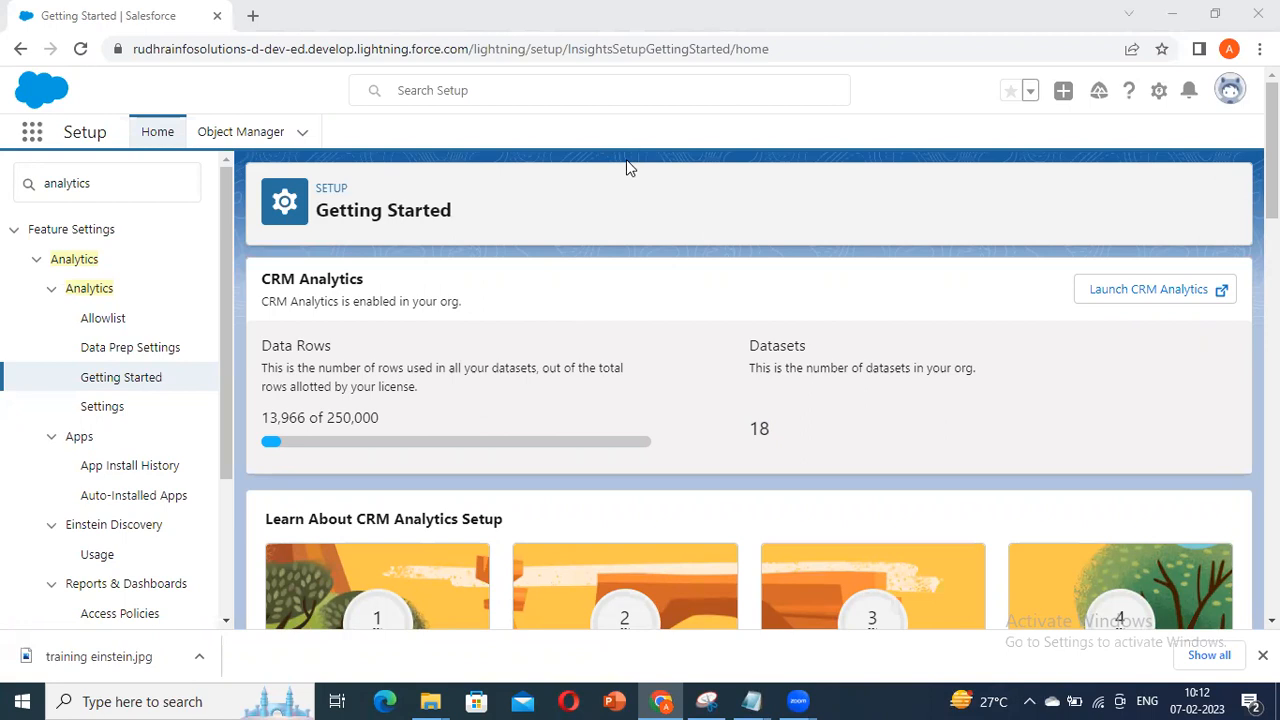
pyautogui.click(668, 125)
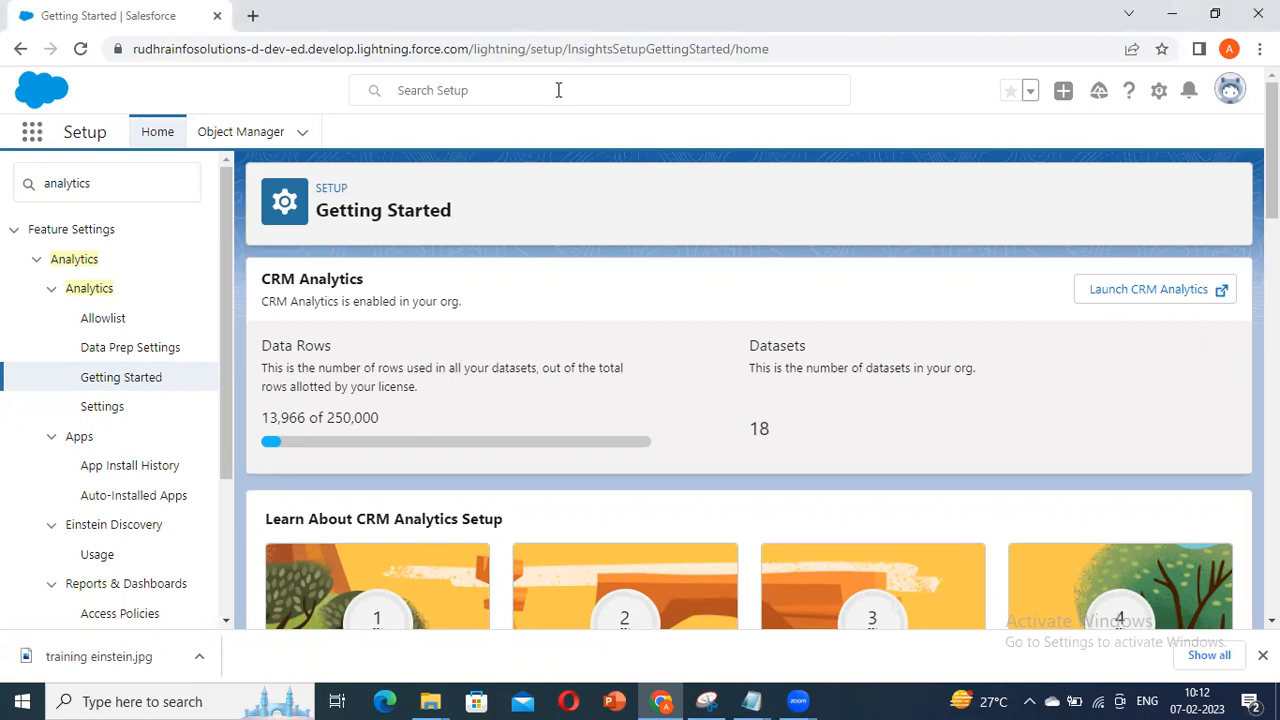
pyautogui.click(558, 90)
pyautogui.click(988, 172)
pyautogui.click(804, 102)
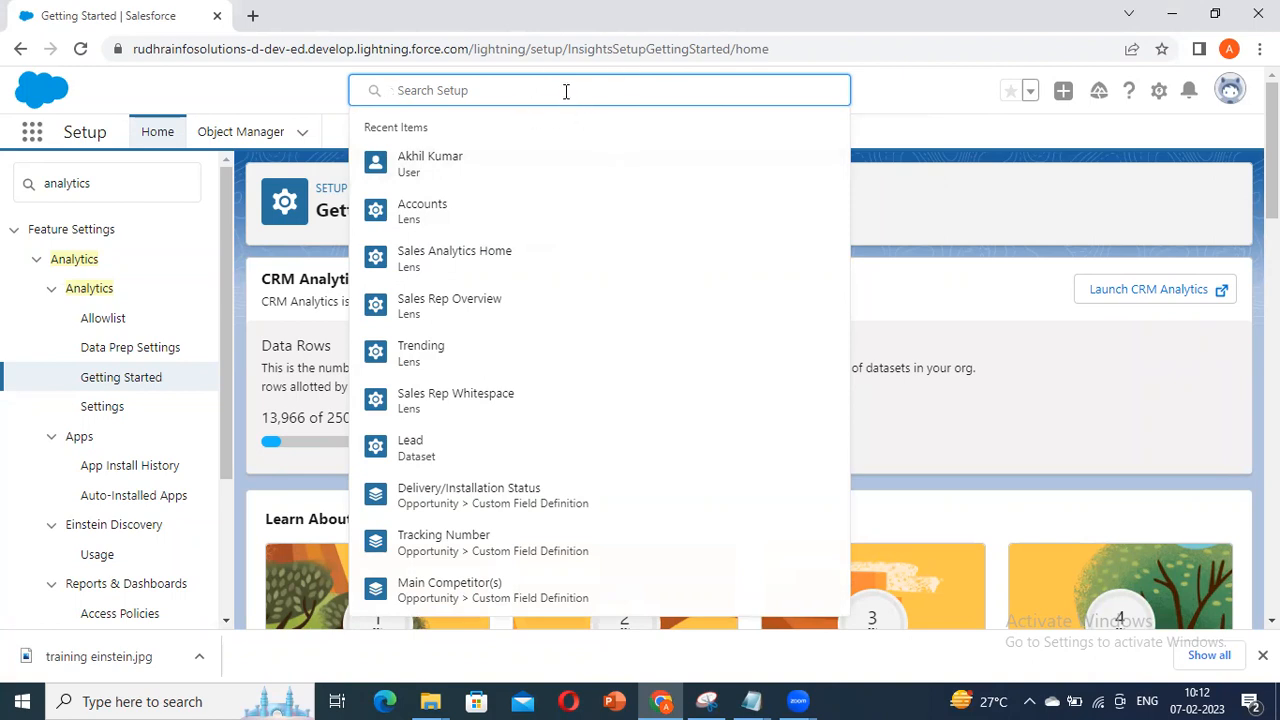
pyautogui.click(1110, 160)
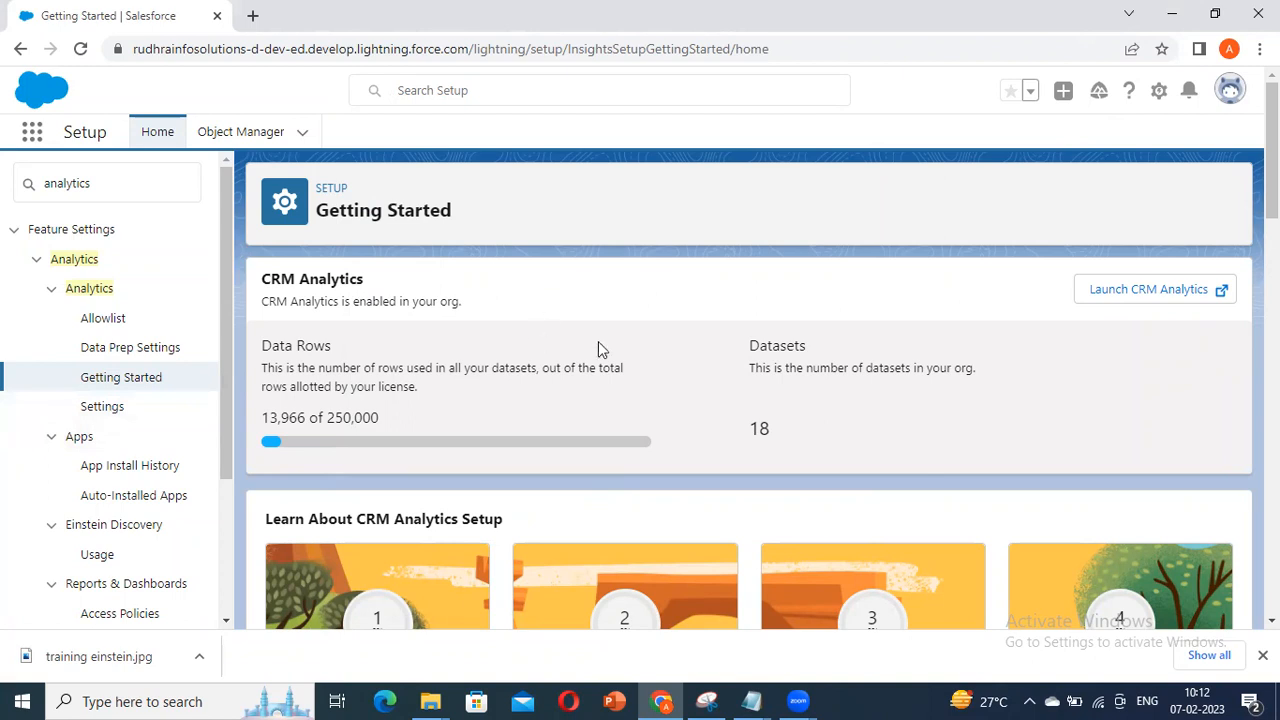
pyautogui.click(820, 92)
pyautogui.click(1040, 209)
pyautogui.click(574, 85)
pyautogui.click(630, 80)
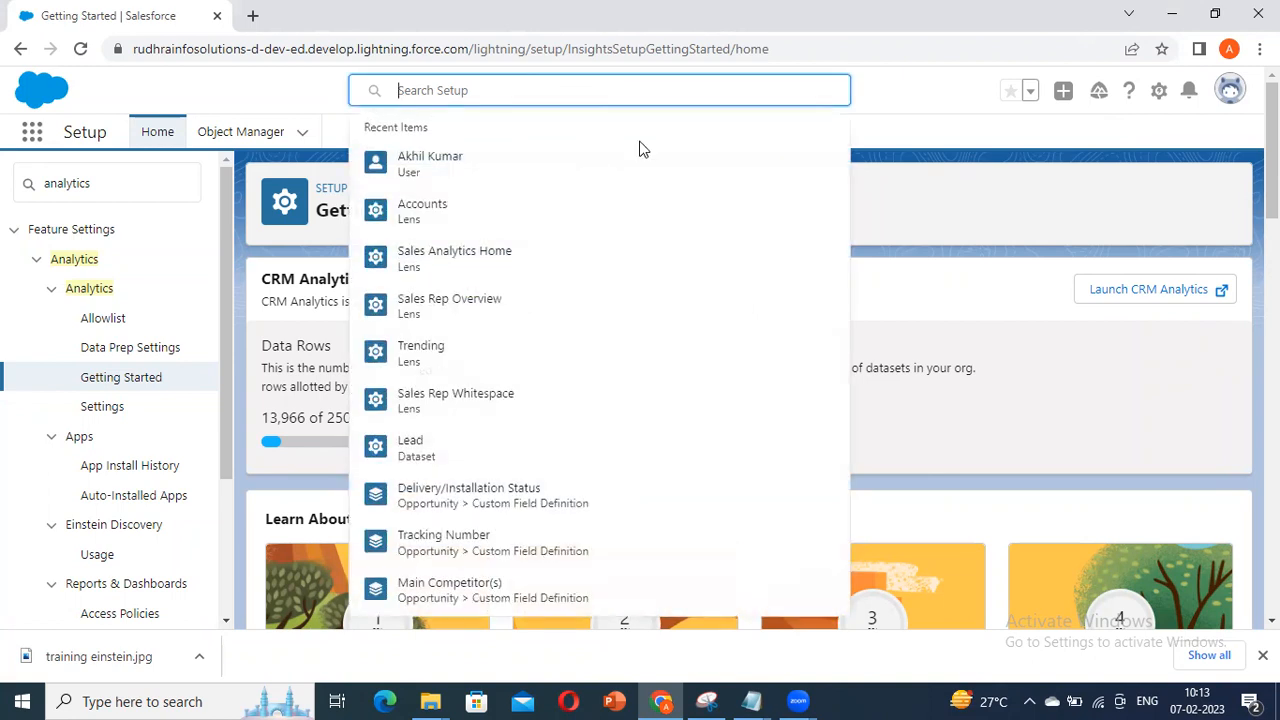
pyautogui.click(1074, 210)
# Step: Open the user's record from the recent items in Setup search and review the user details
pyautogui.click(729, 91)
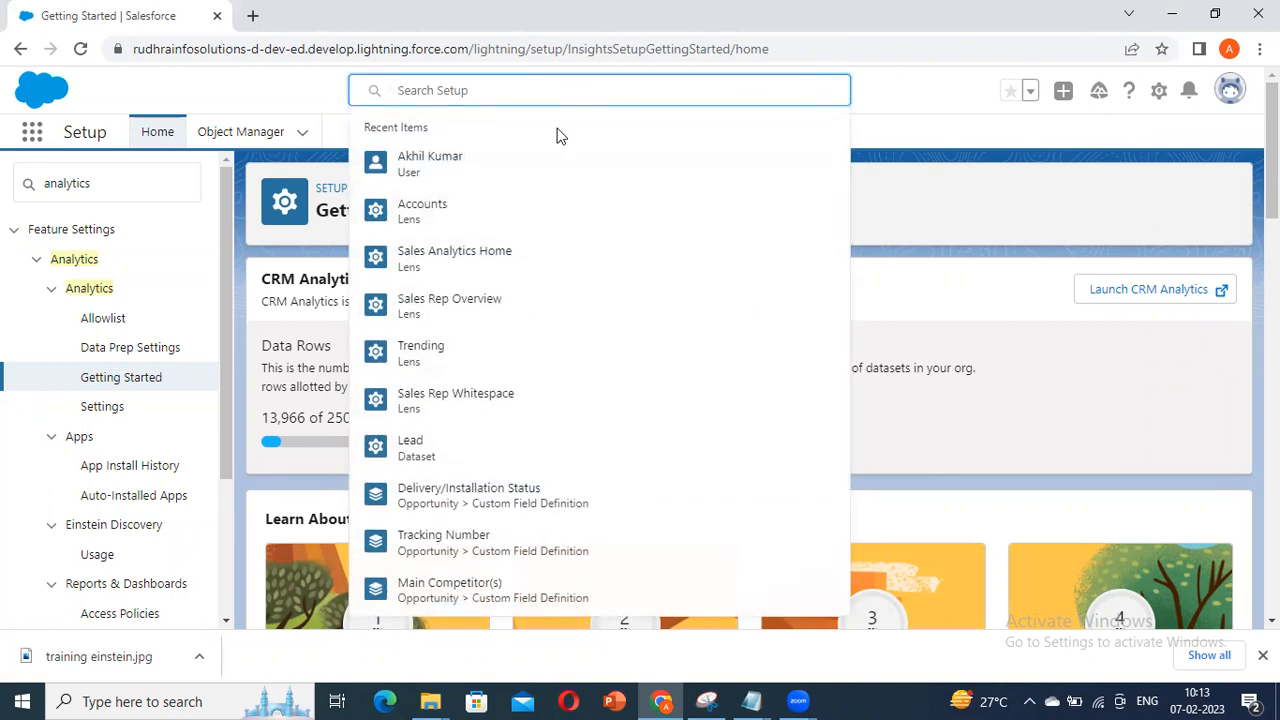
pyautogui.click(483, 168)
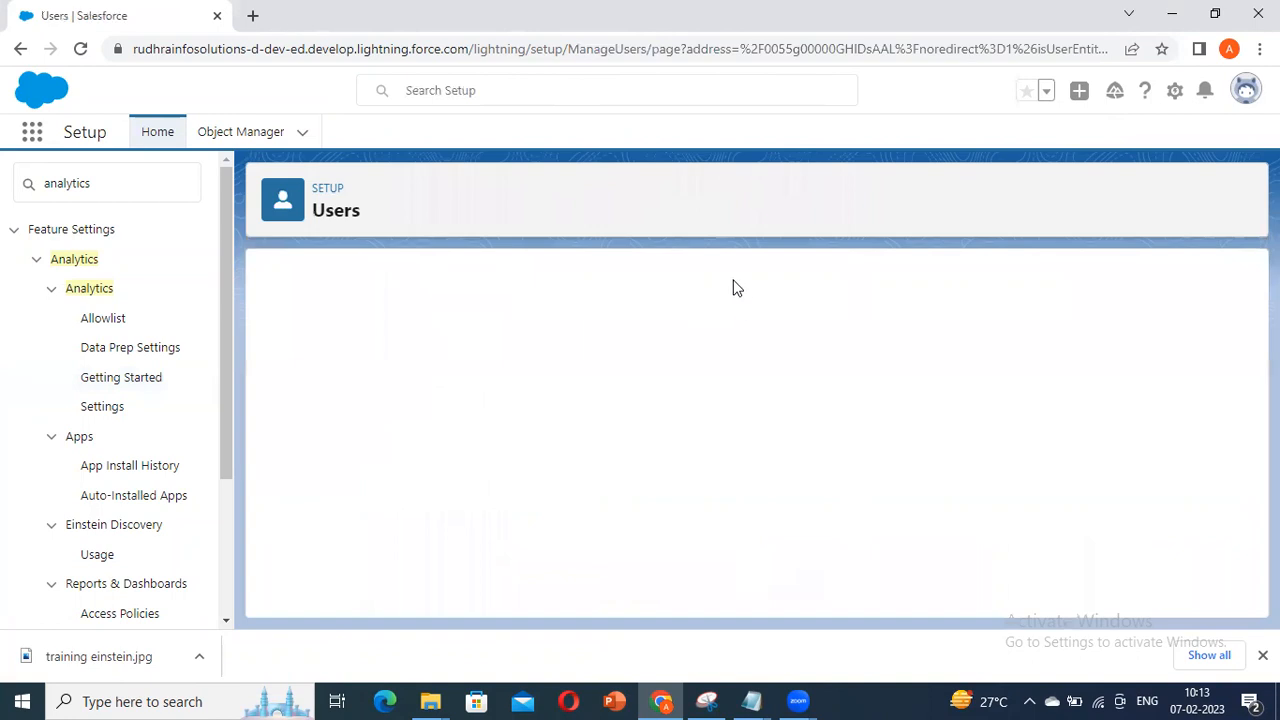
pyautogui.scroll(-1, 527, 287)
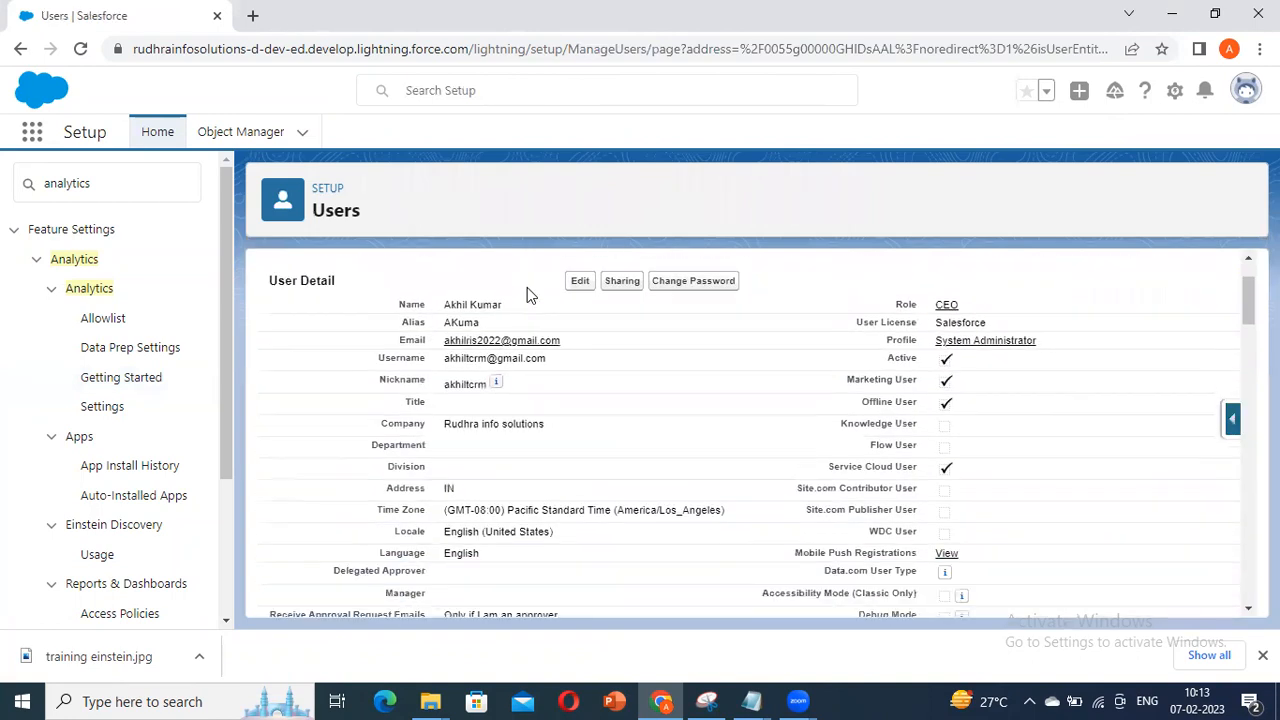
pyautogui.scroll(1, 527, 287)
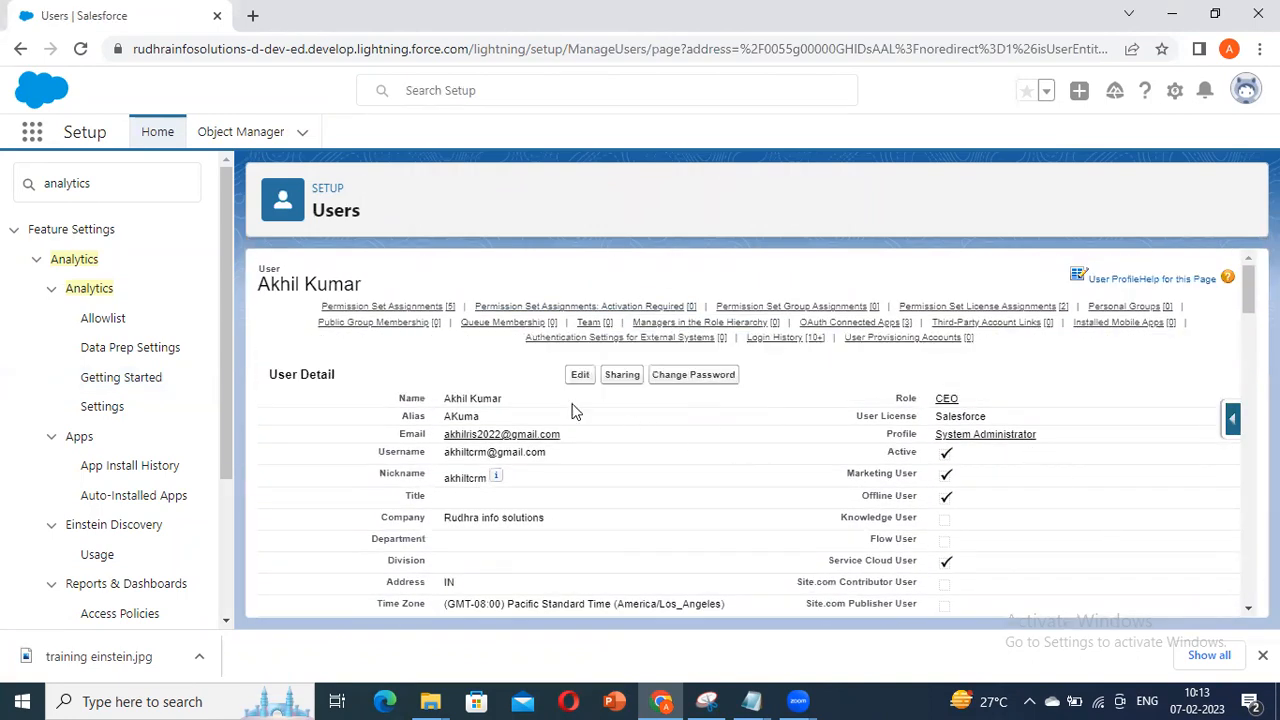
pyautogui.moveTo(1157, 451); pyautogui.dragTo(1045, 391)
pyautogui.click(1045, 391)
pyautogui.scroll(-1, 857, 422)
pyautogui.scroll(1, 857, 424)
# Step: Go to the user's Permission Set Assignments and check the CRM Analytics Plus Admin entry
pyautogui.click(445, 306)
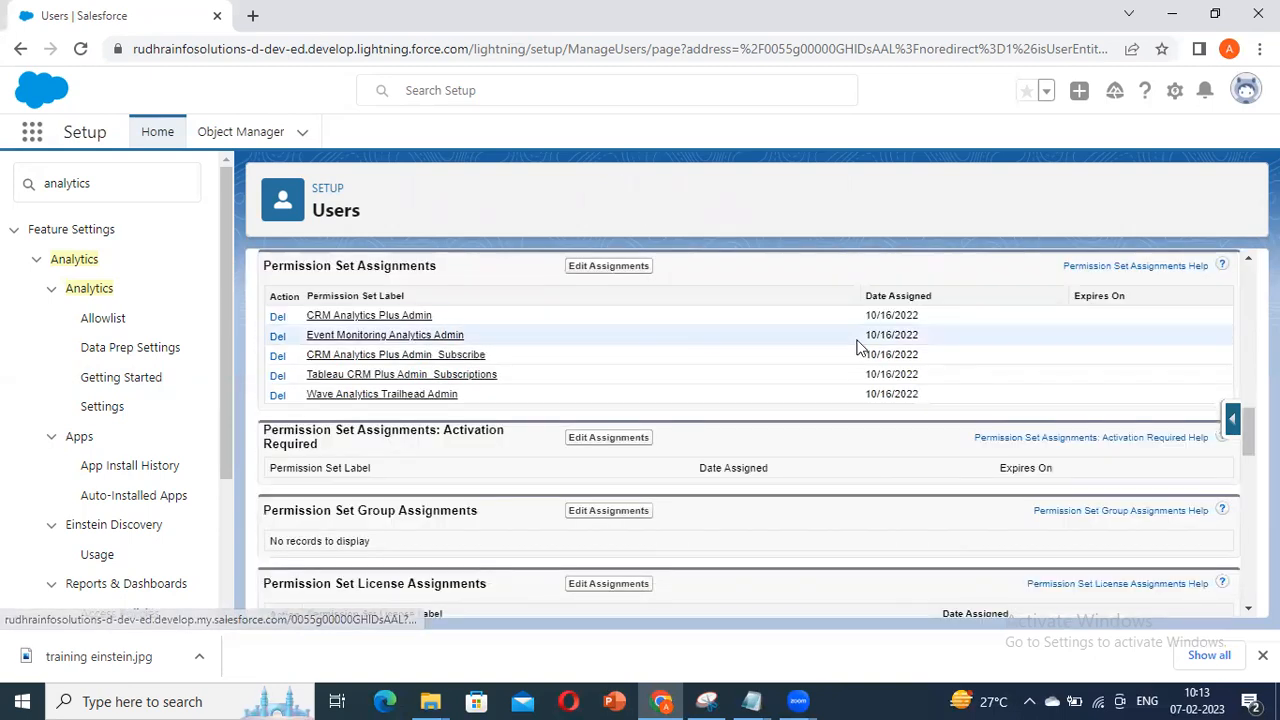
pyautogui.scroll(1, 548, 372)
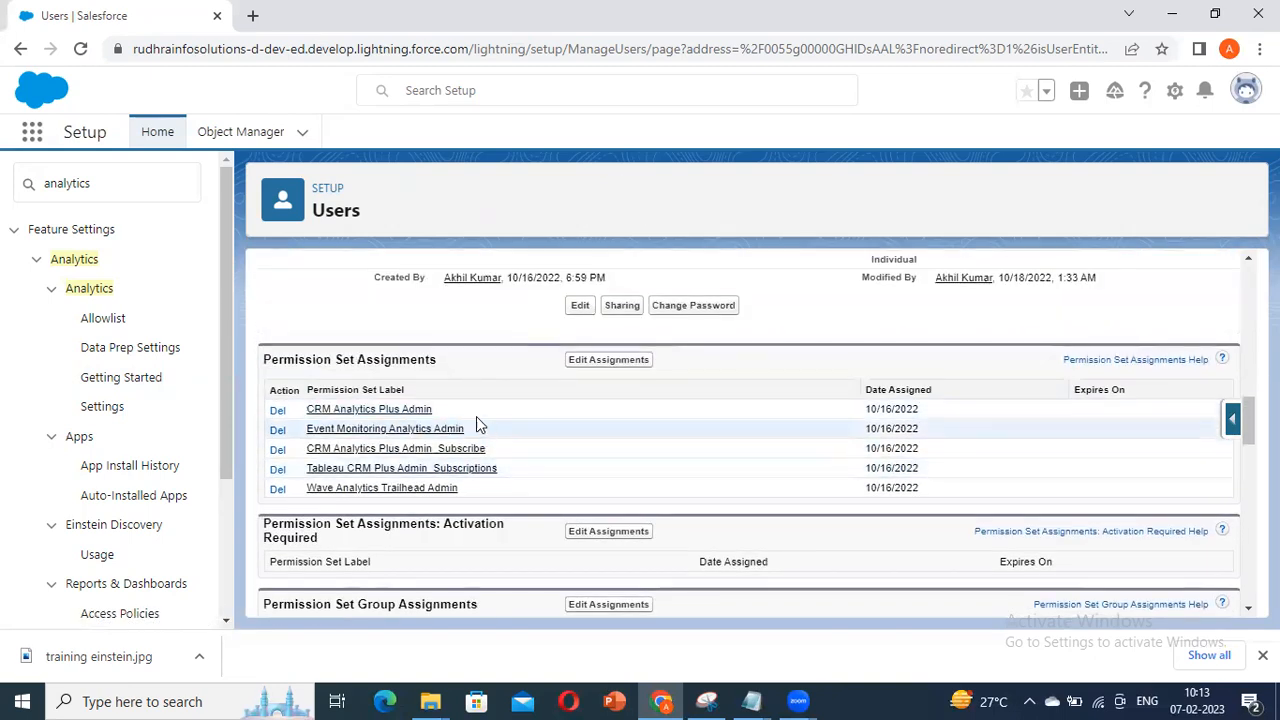
pyautogui.moveTo(476, 412); pyautogui.dragTo(298, 412)
pyautogui.click(546, 414)
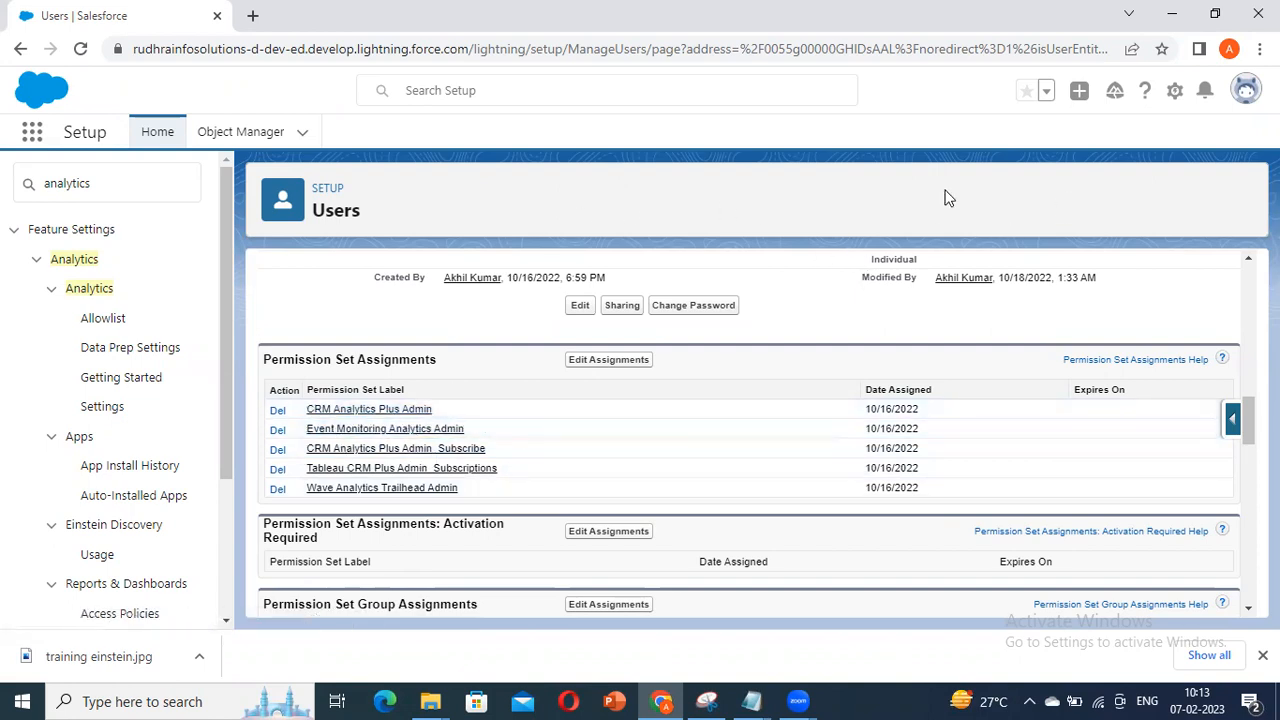
pyautogui.click(549, 97)
pyautogui.click(897, 109)
pyautogui.click(651, 89)
pyautogui.moveTo(112, 183); pyautogui.dragTo(18, 183)
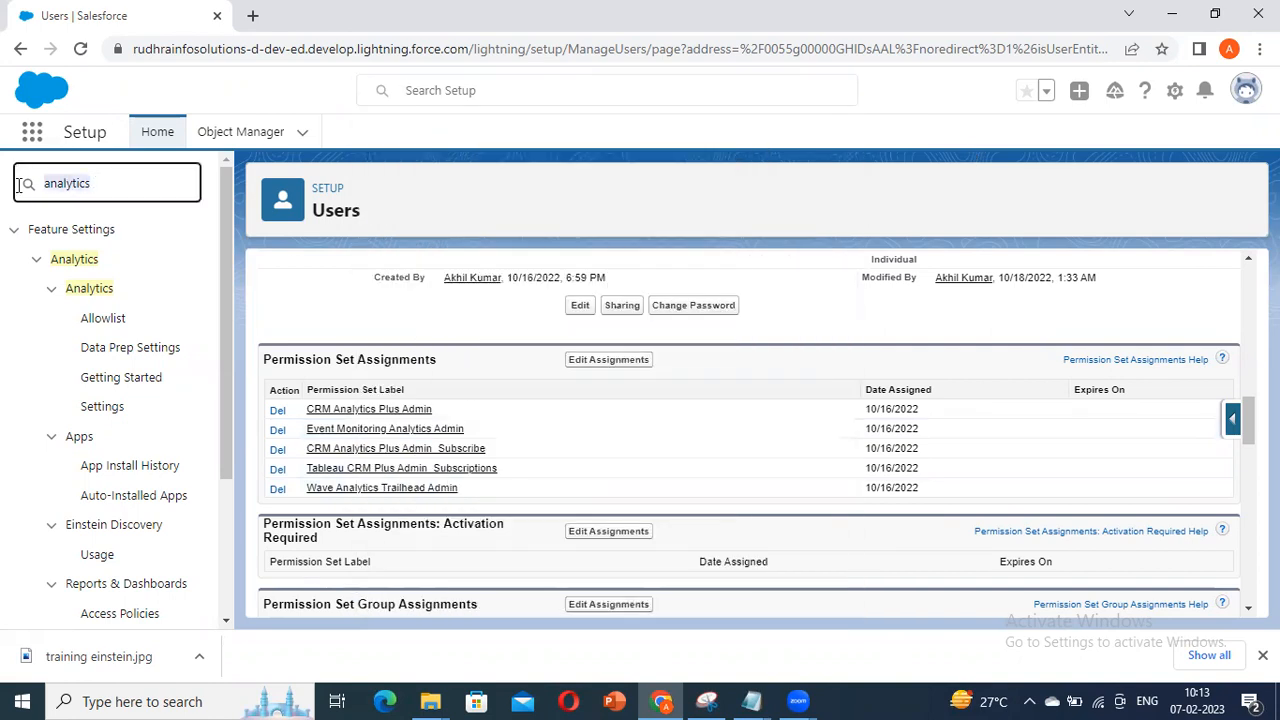
pyautogui.click(472, 90)
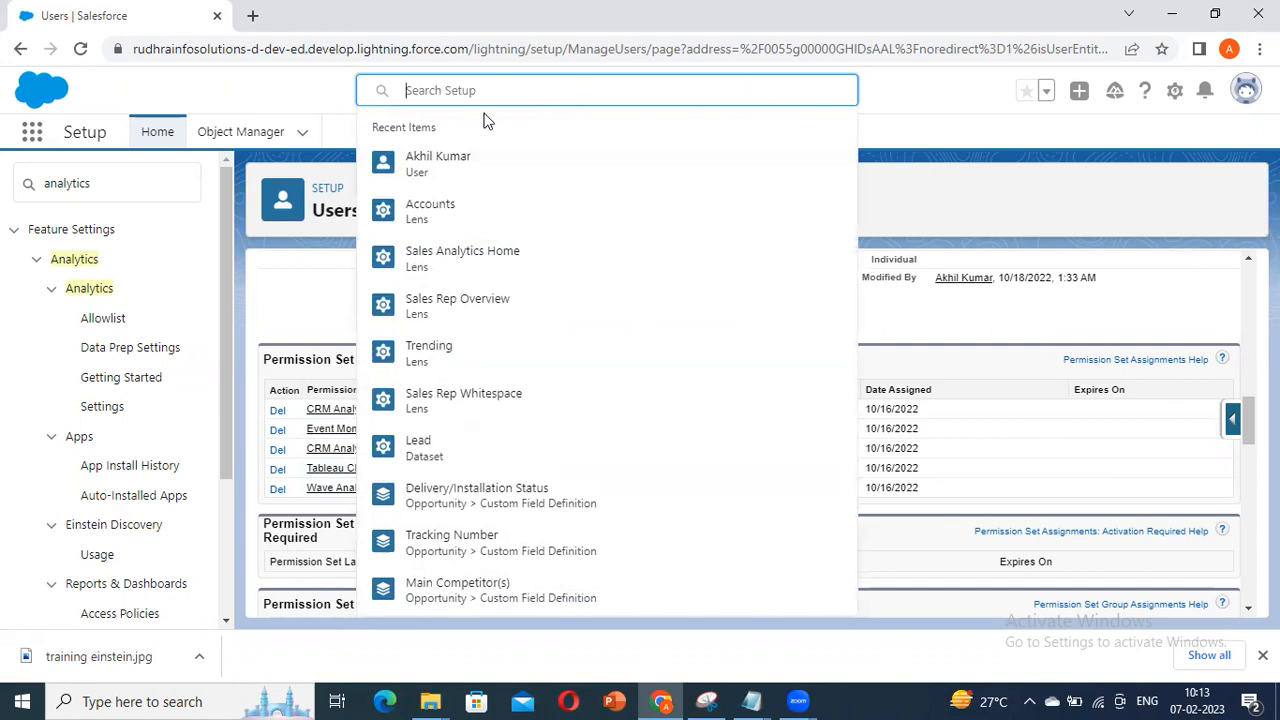
pyautogui.click(945, 196)
# Step: Replace the Setup tree search with "anal" and look over the Analytics entries under Feature Settings
pyautogui.moveTo(140, 190); pyautogui.dragTo(3, 183)
pyautogui.press('BackSpace')
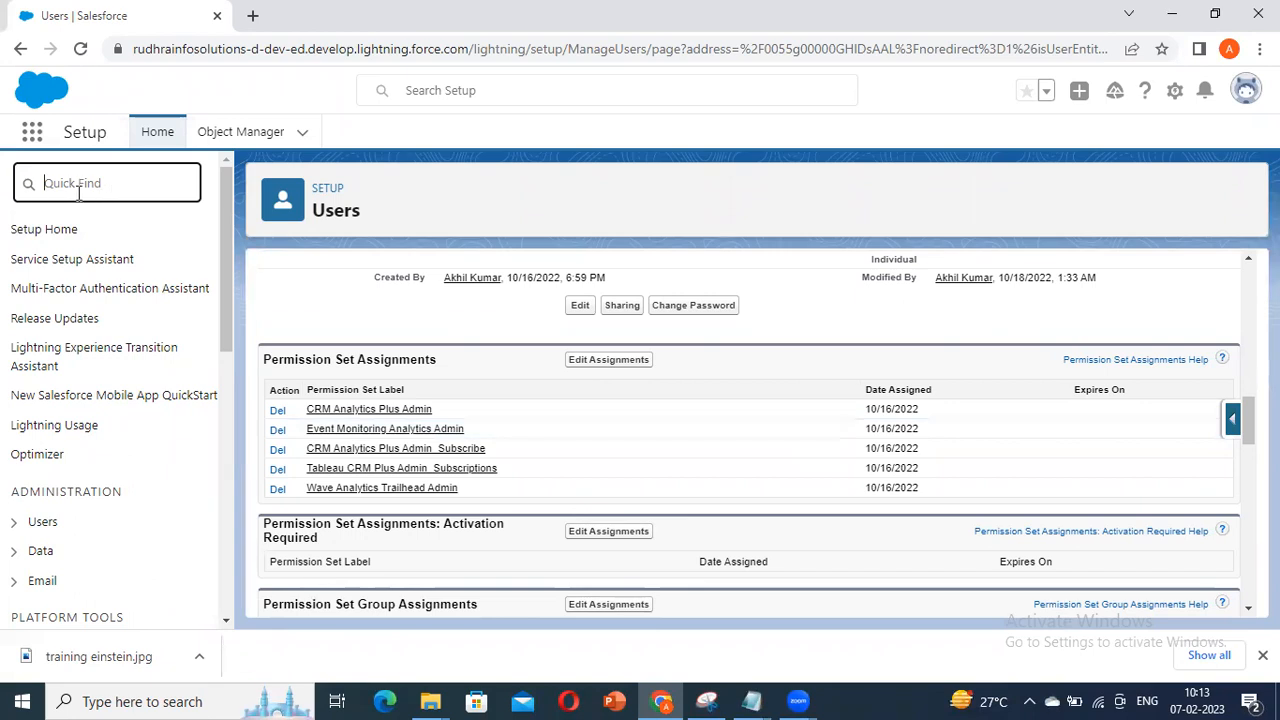
pyautogui.click(430, 90)
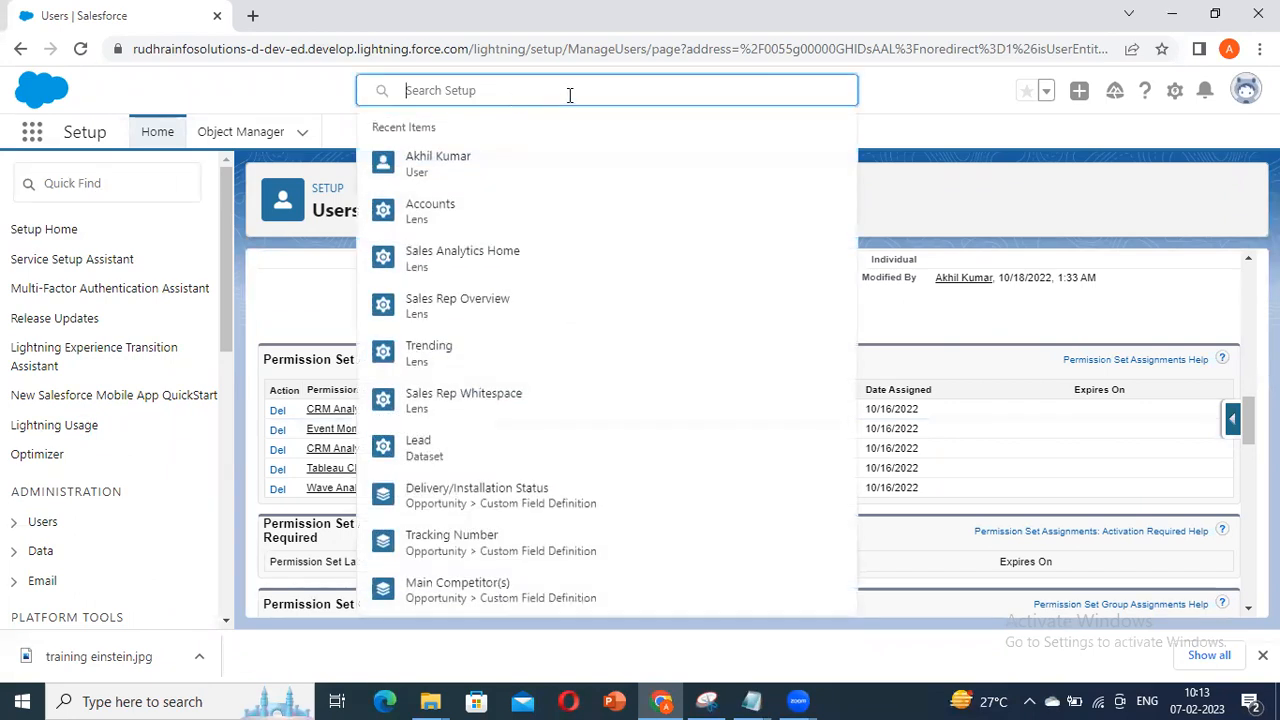
pyautogui.click(169, 189)
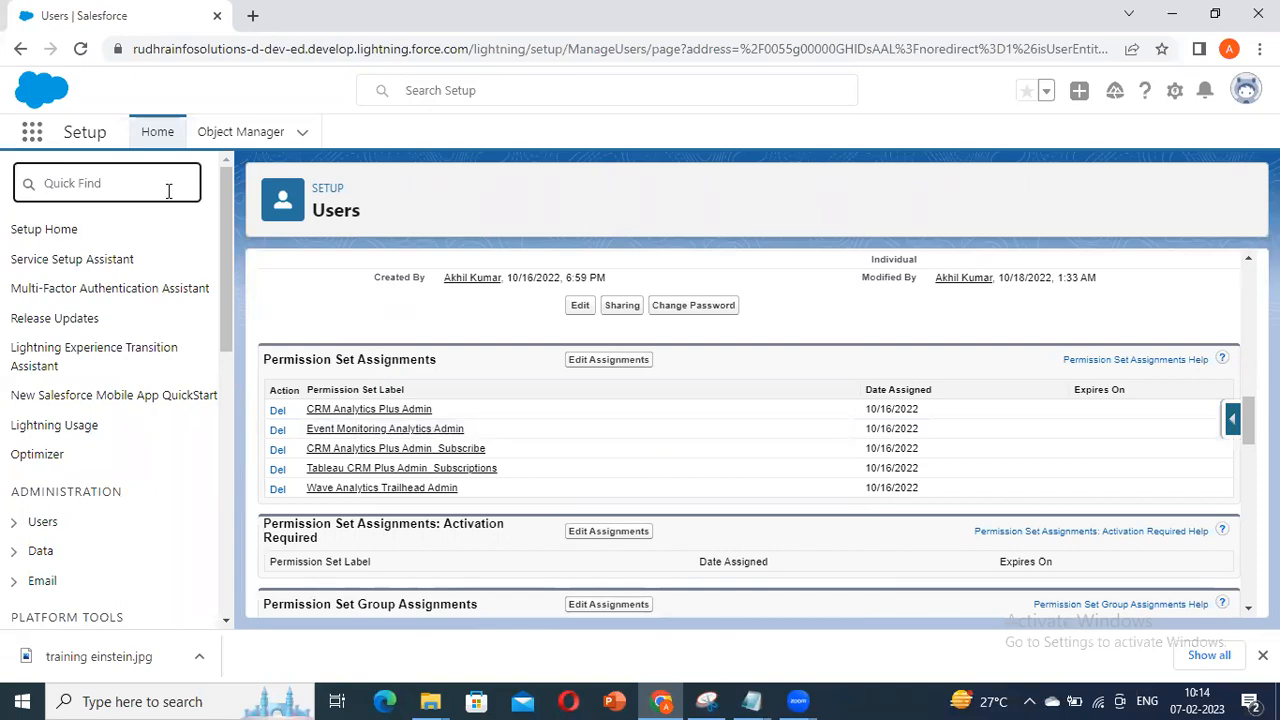
pyautogui.write('a')
pyautogui.write('r')
pyautogui.write('al')
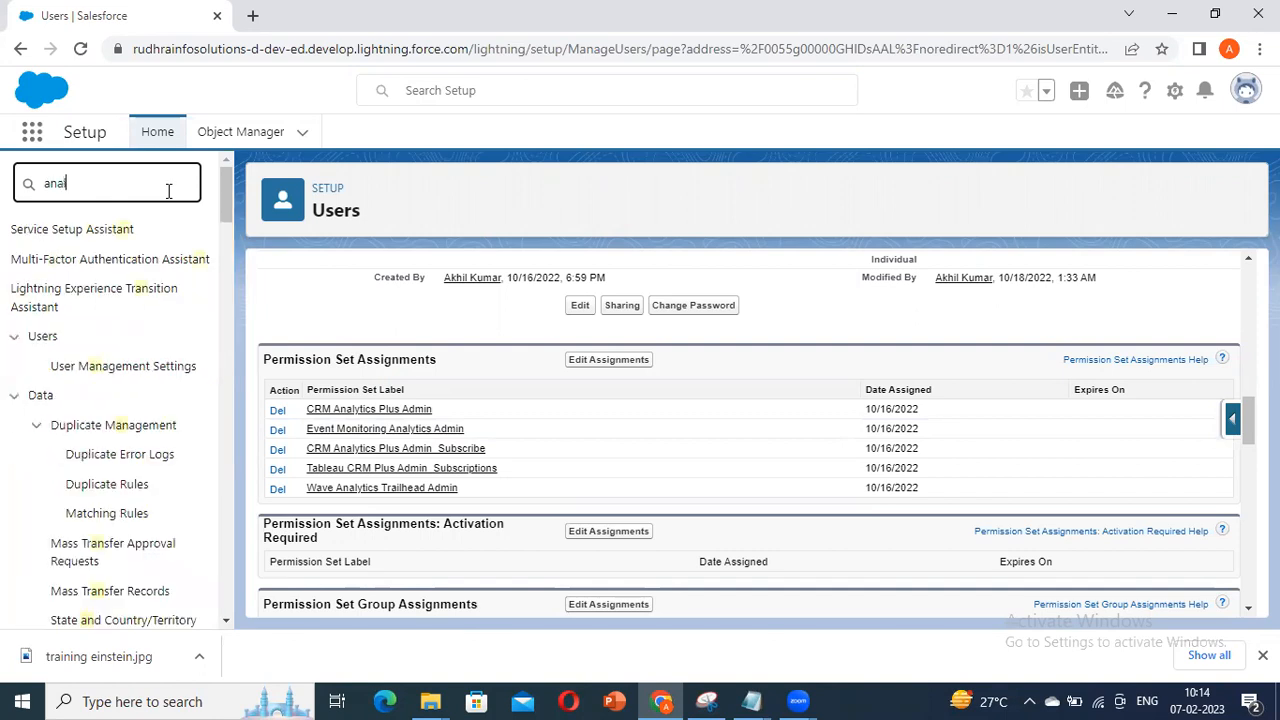
pyautogui.moveTo(172, 242); pyautogui.dragTo(232, 556)
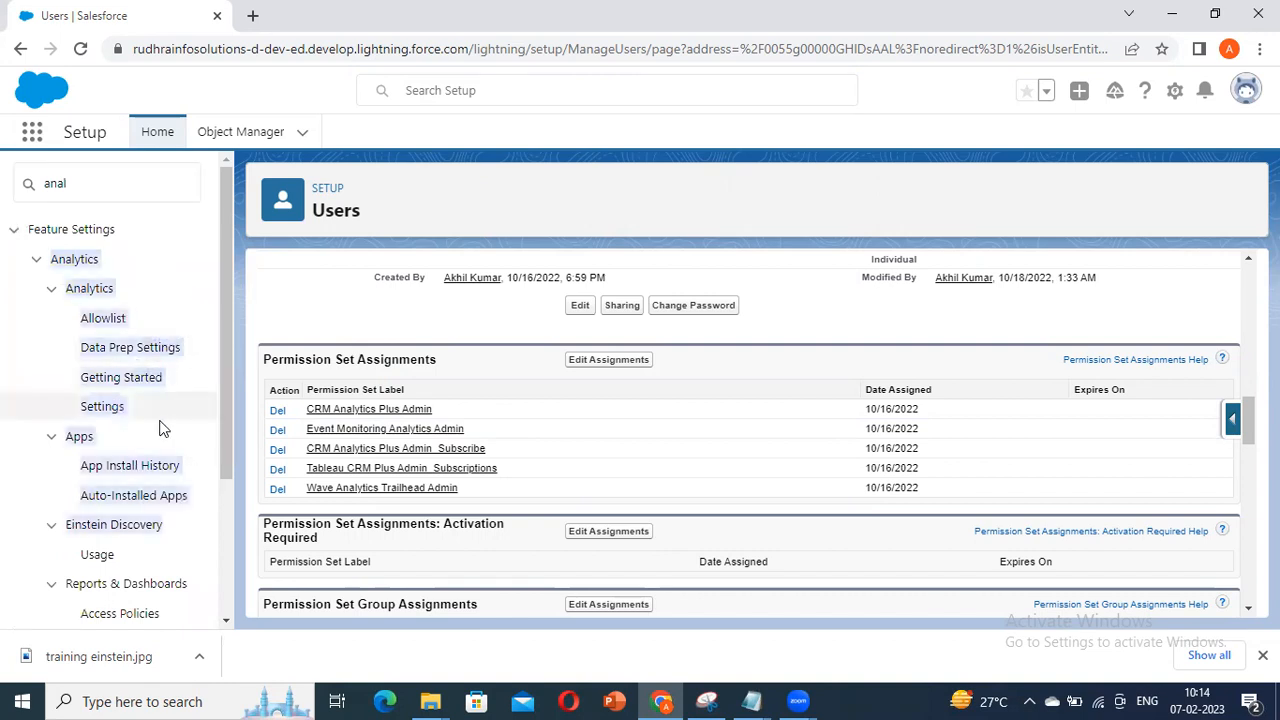
pyautogui.click(293, 110)
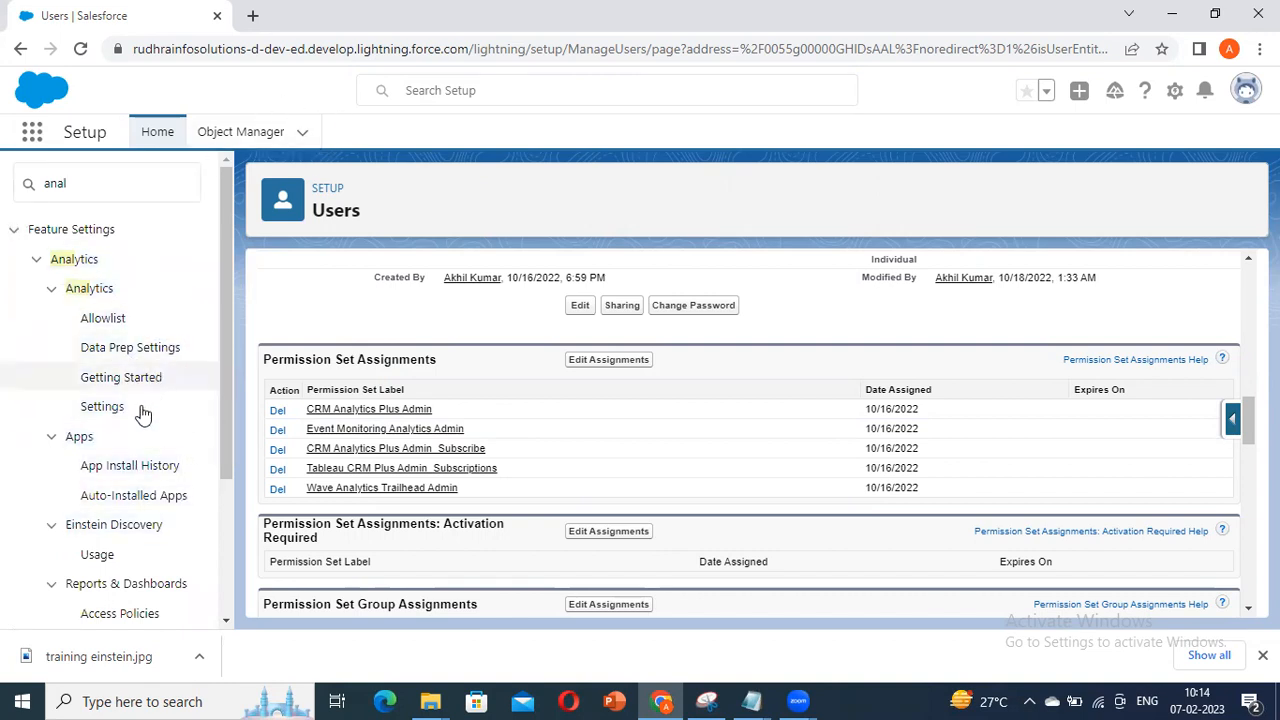
# Step: Open the Analytics Getting Started page and look over the data rows, datasets and the Learn About CRM Analytics Setup guides
pyautogui.scroll(-1, 133, 370)
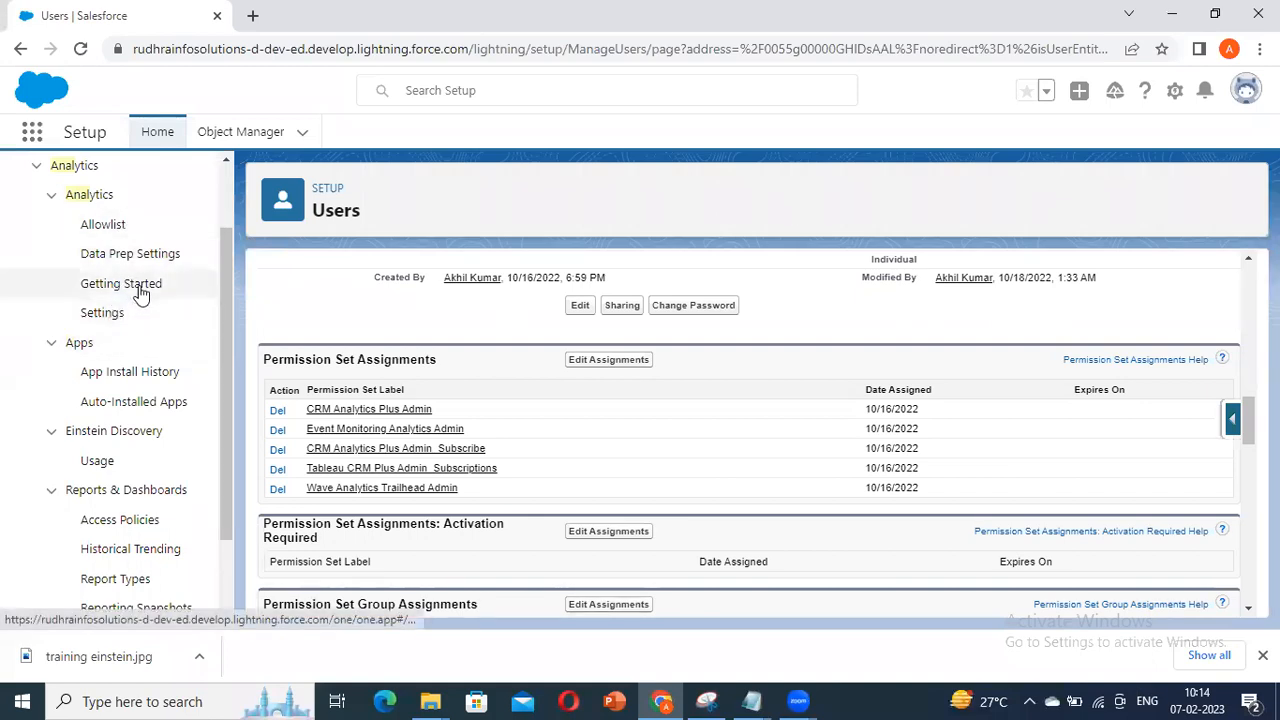
pyautogui.scroll(-1, 125, 400)
pyautogui.scroll(-1, 120, 450)
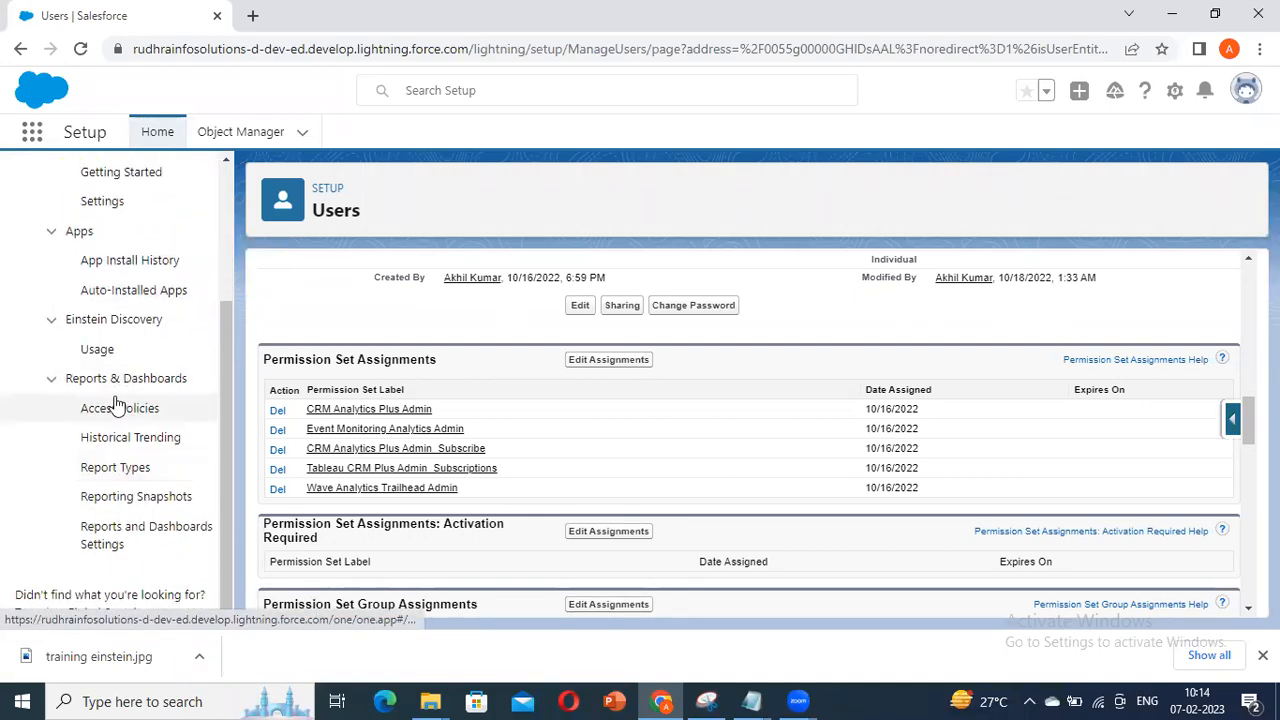
pyautogui.scroll(1, 130, 390)
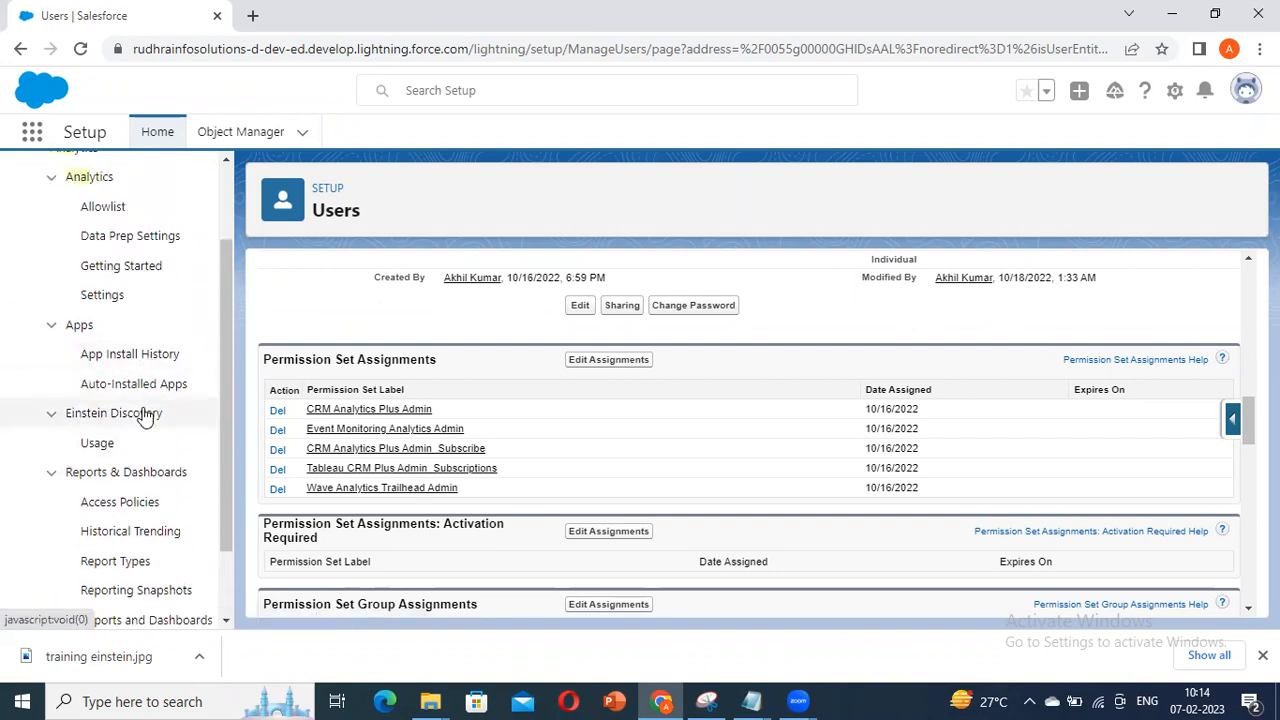
pyautogui.scroll(2, 90, 380)
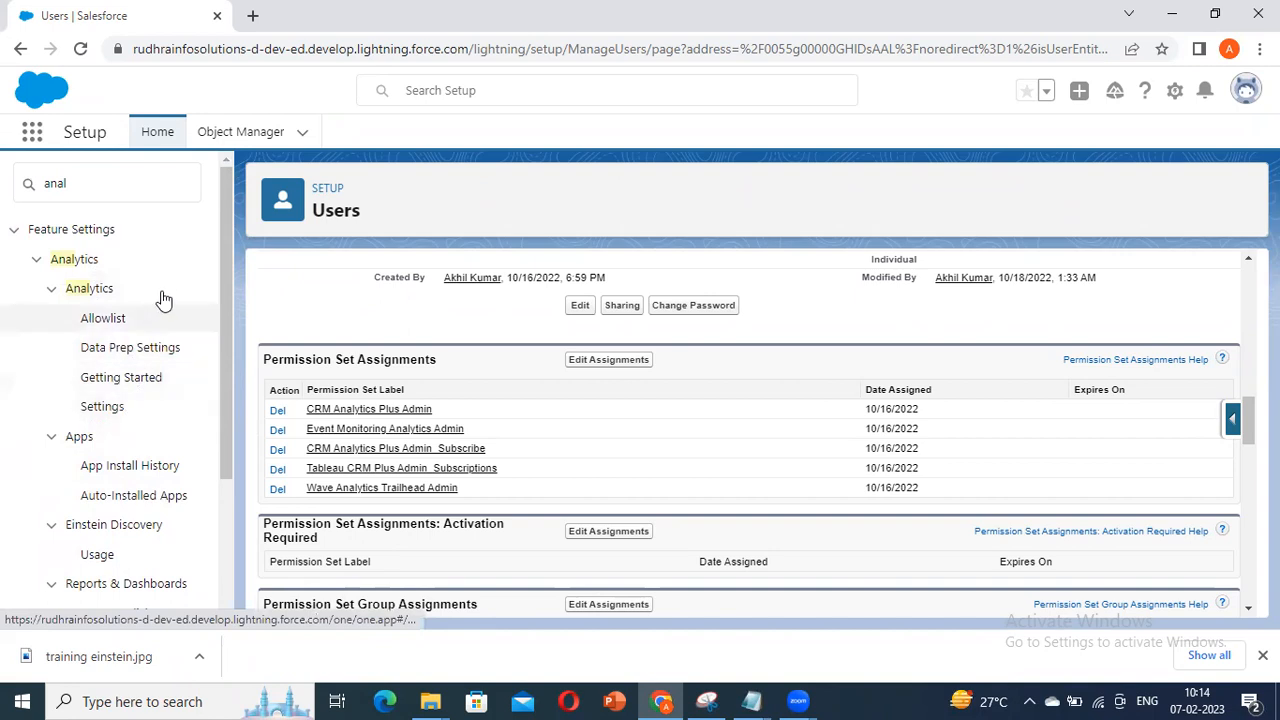
pyautogui.click(120, 380)
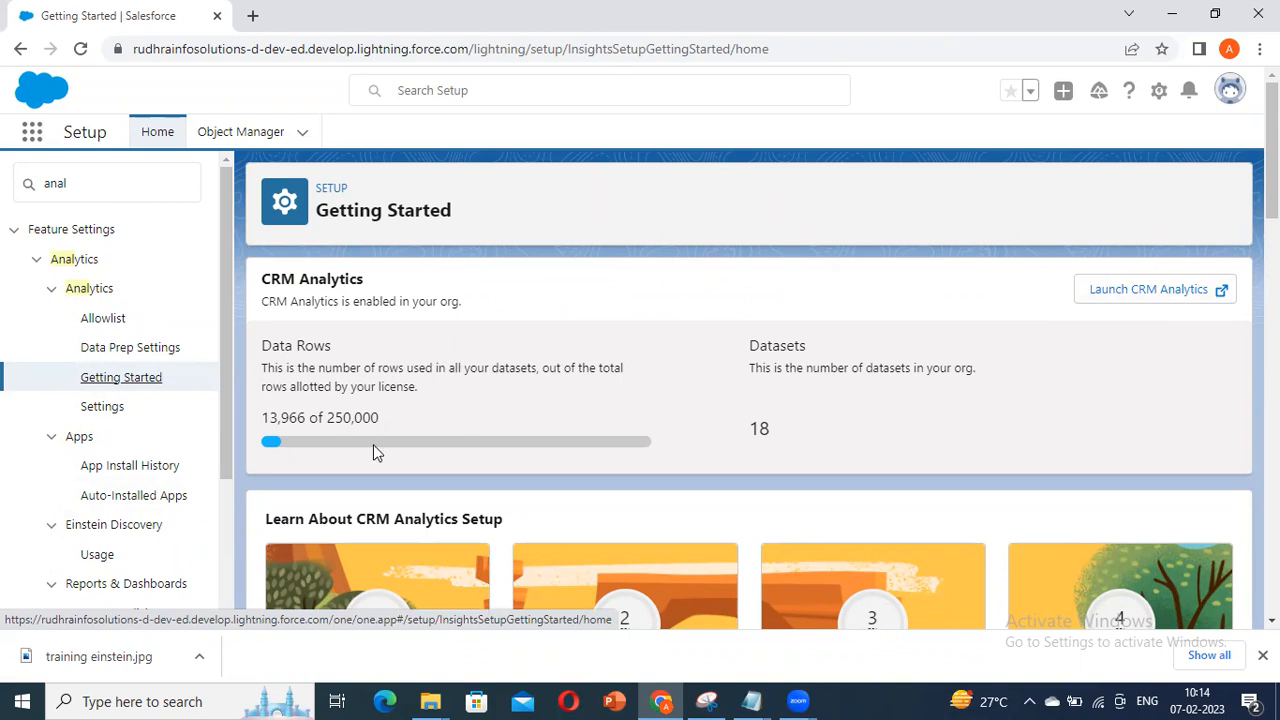
pyautogui.scroll(-2, 908, 398)
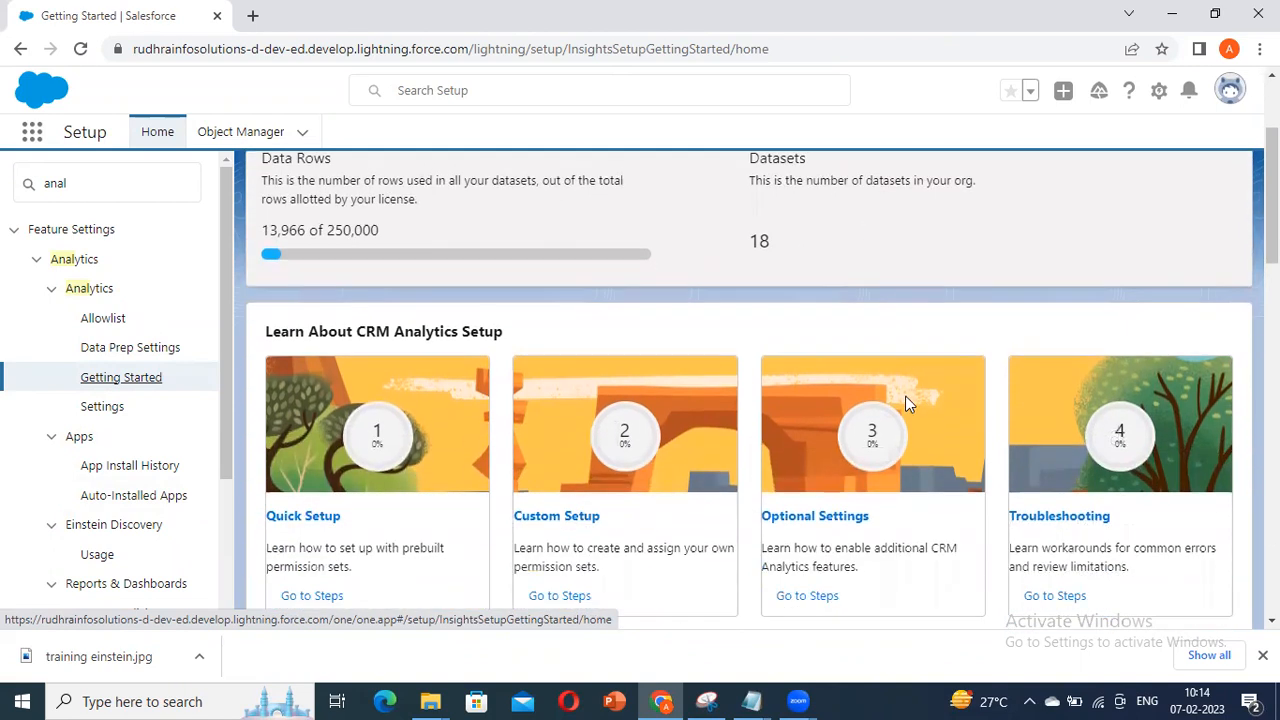
pyautogui.scroll(2, 242, 313)
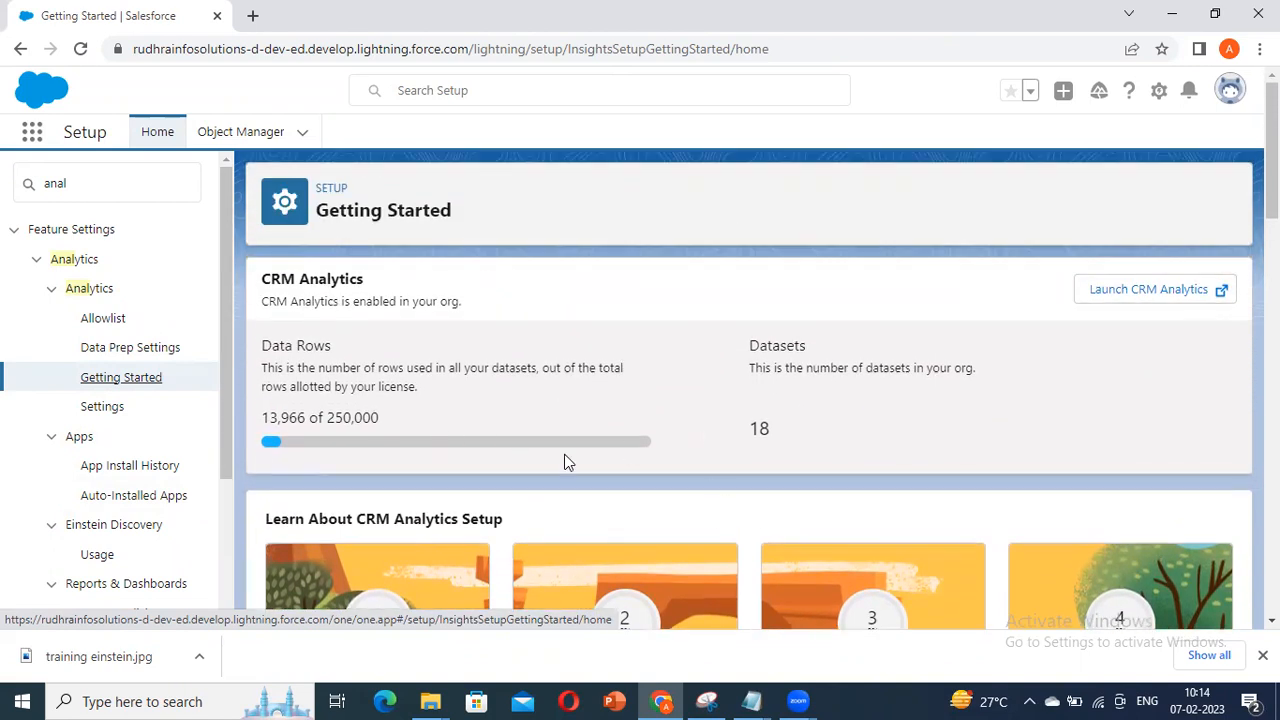
pyautogui.scroll(-9, 857, 491)
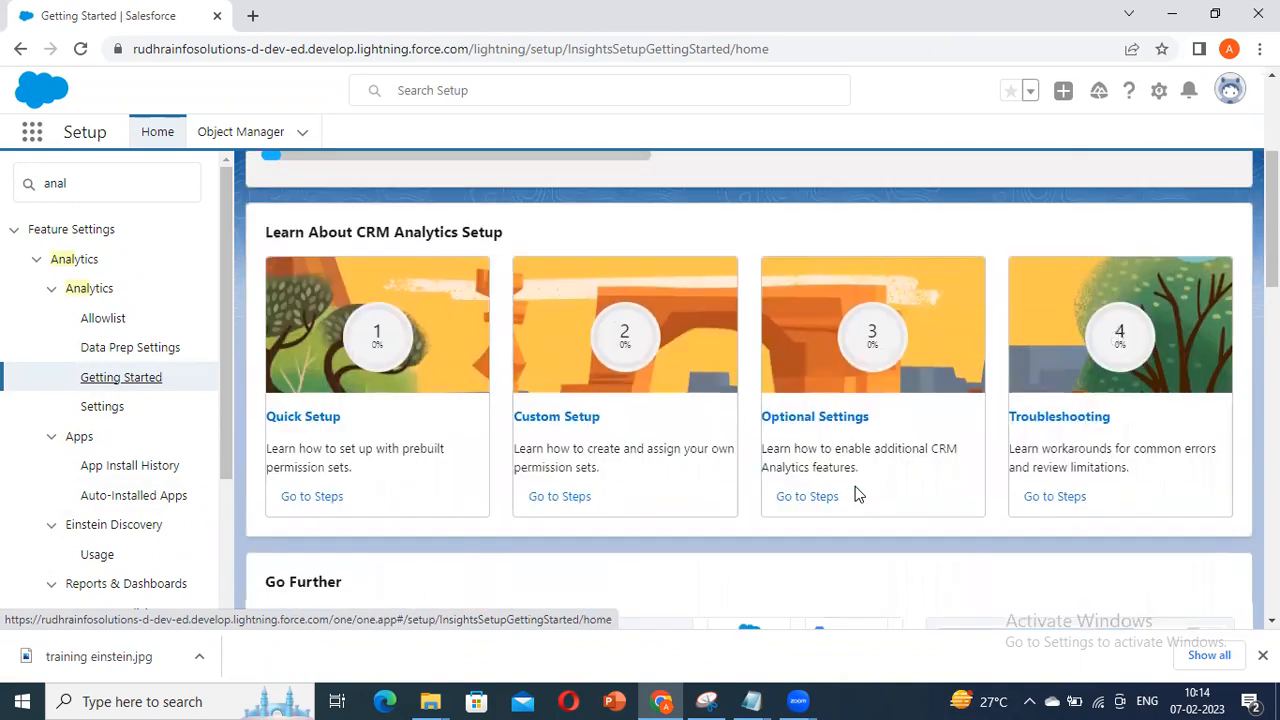
pyautogui.scroll(5, 857, 493)
pyautogui.scroll(4, 855, 493)
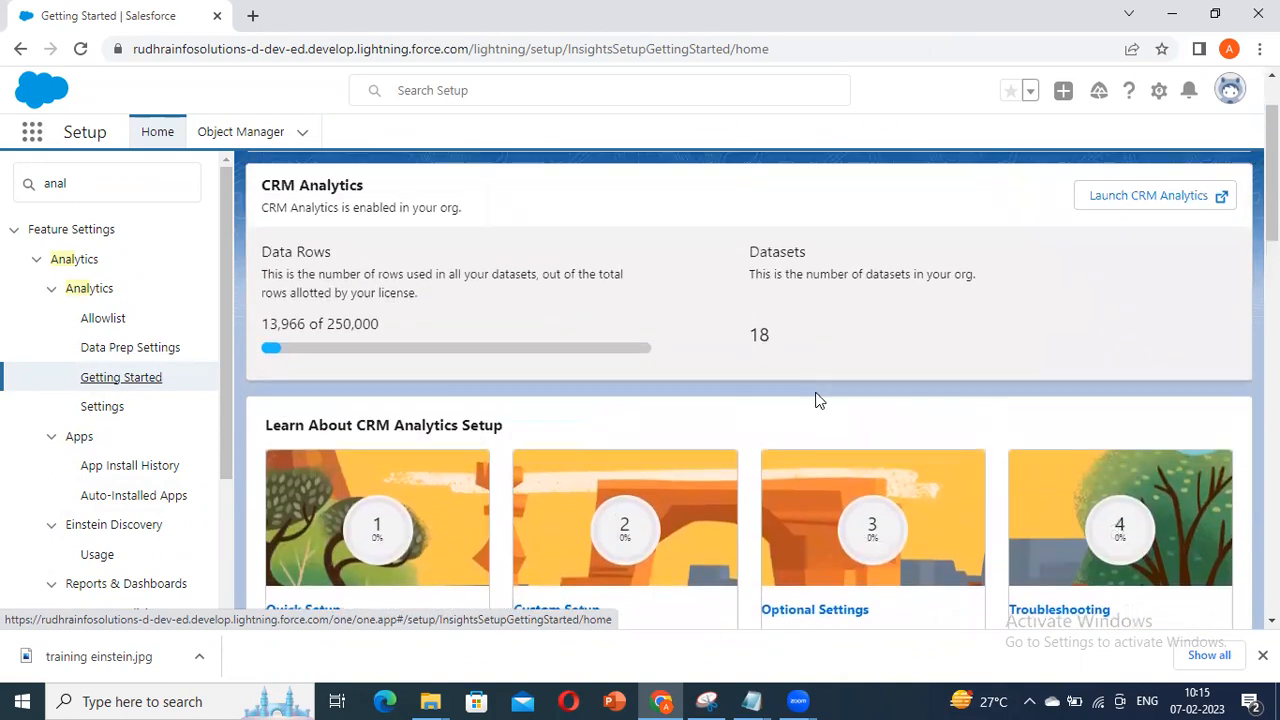
# Step: Open the Analytics Settings page and review the CRM Analytics feature options, including data sync, output connections, time zone support and SQL settings
pyautogui.click(98, 410)
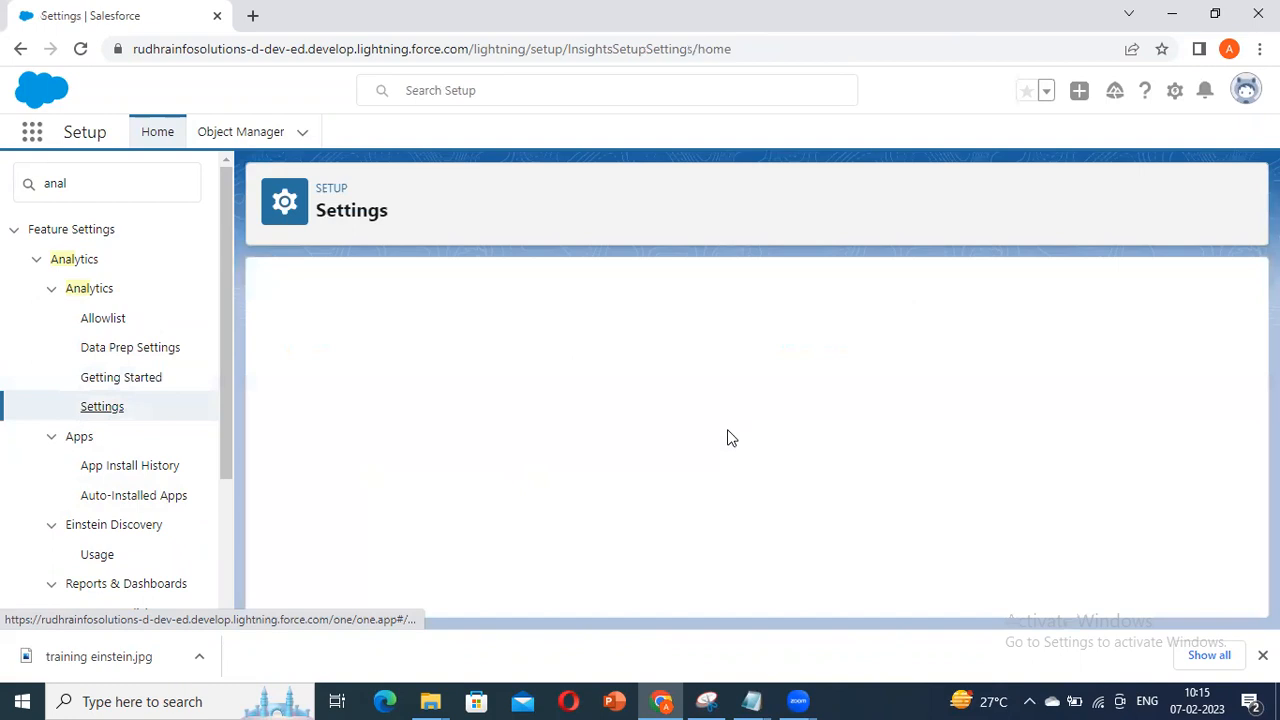
pyautogui.scroll(-10, 520, 380)
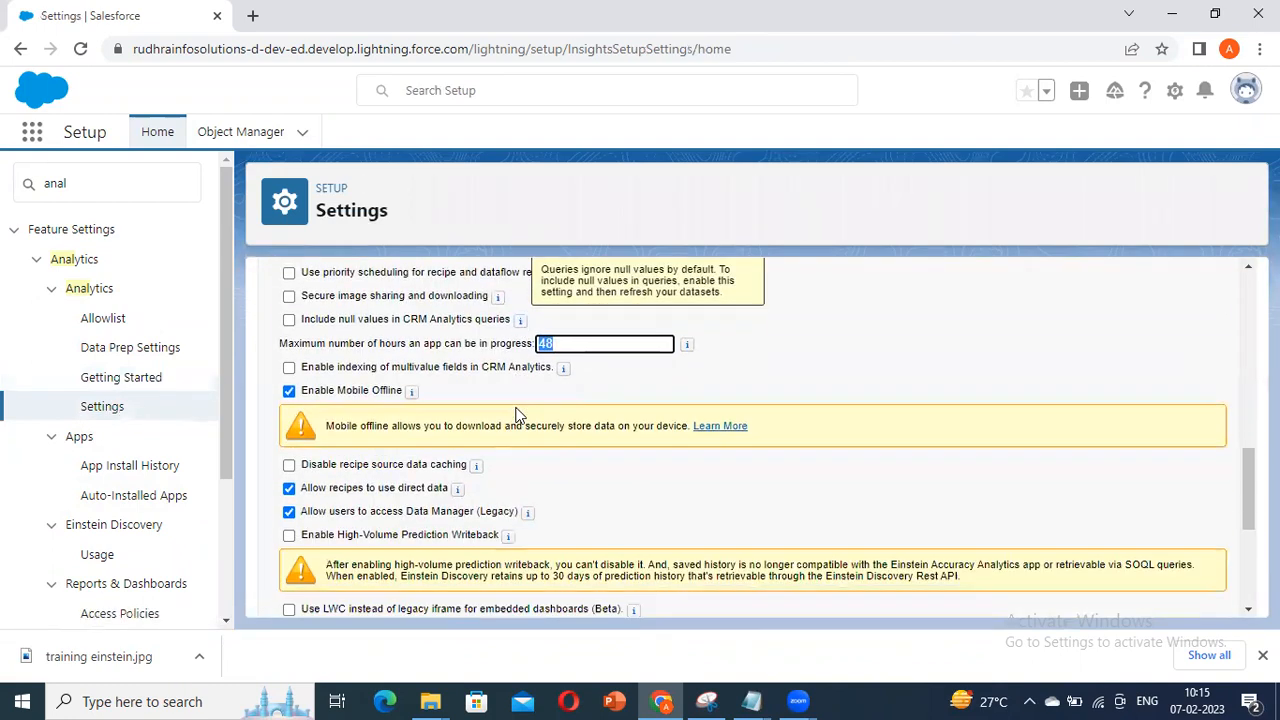
pyautogui.scroll(5, 480, 360)
pyautogui.scroll(5, 413, 358)
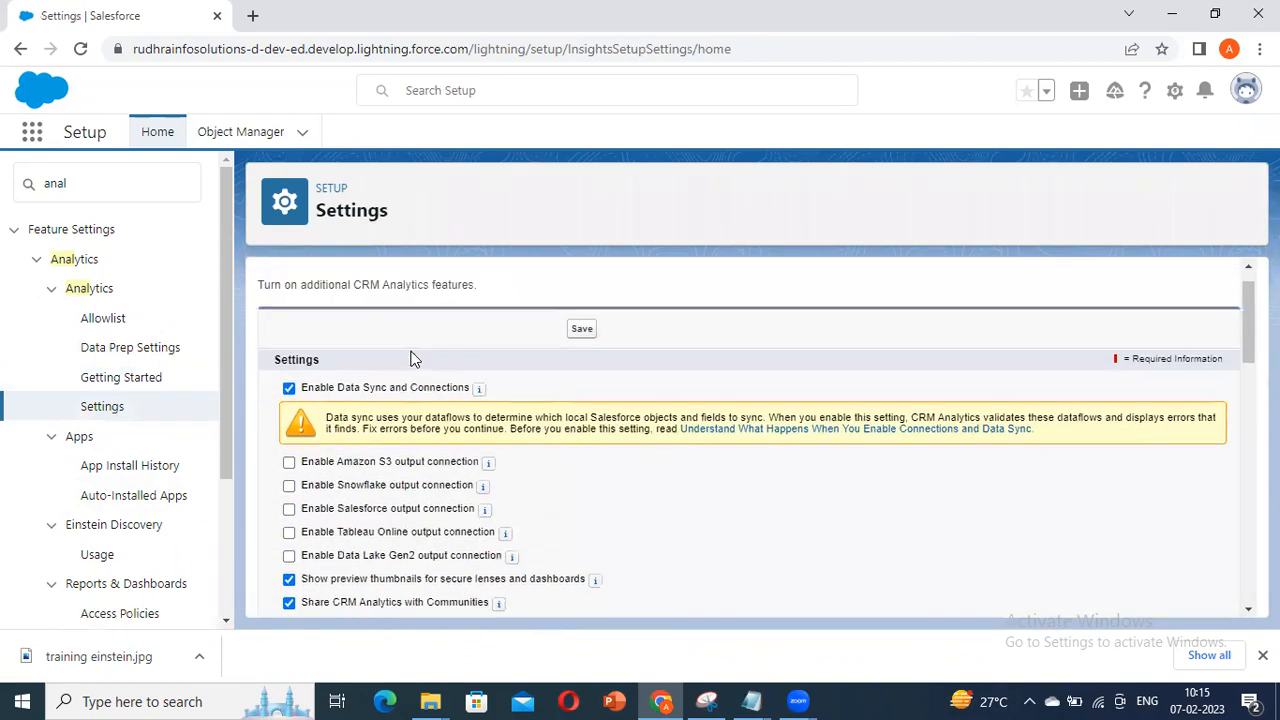
pyautogui.scroll(-2, 413, 358)
pyautogui.scroll(-6, 413, 358)
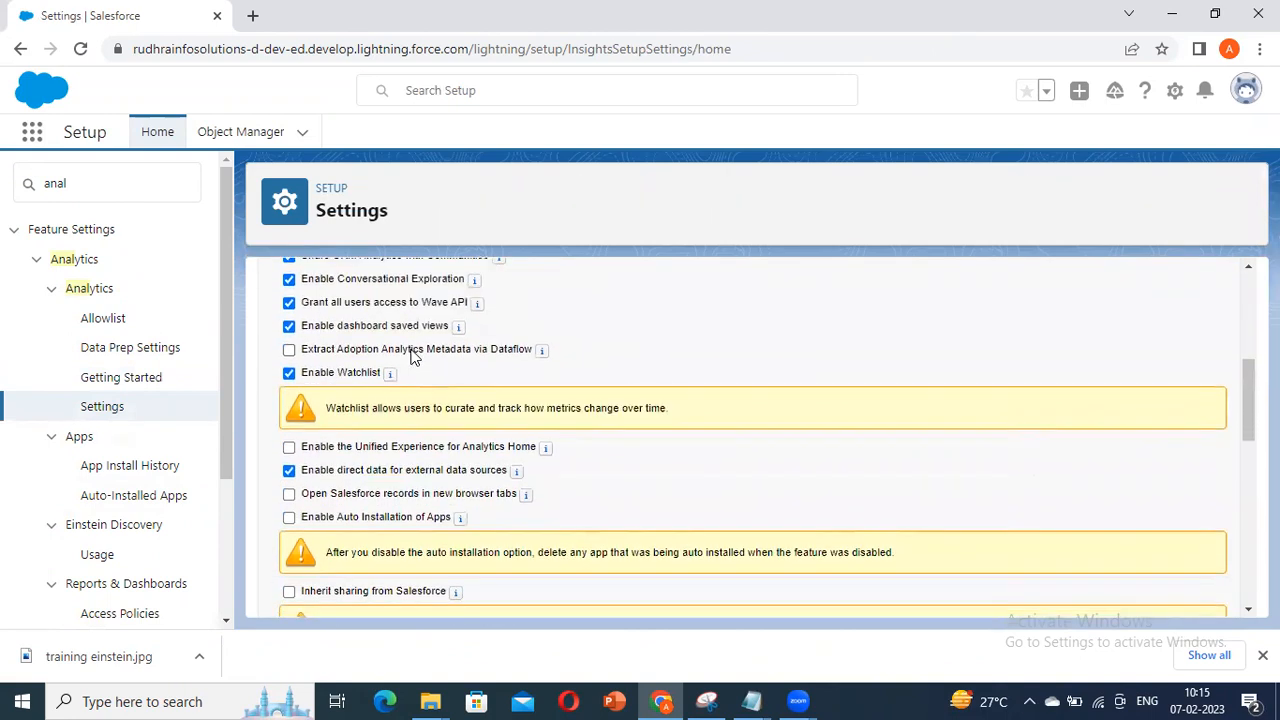
pyautogui.scroll(-5, 413, 357)
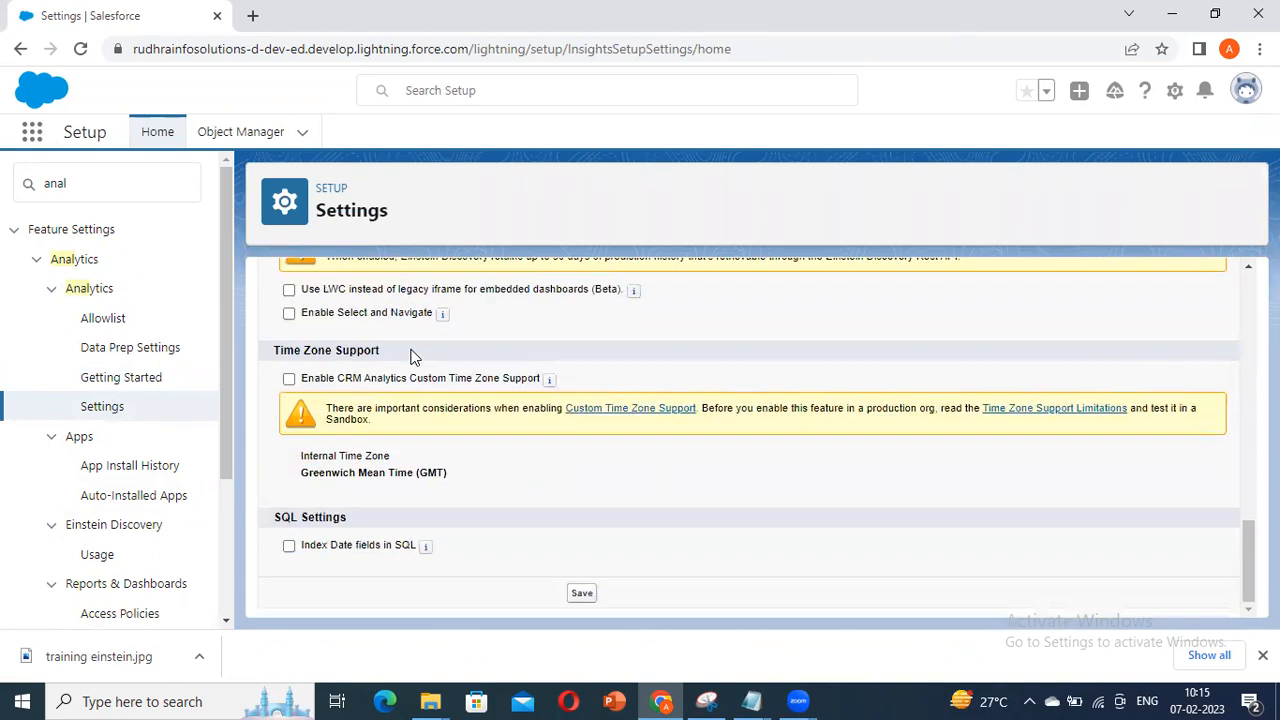
pyautogui.scroll(6, 413, 357)
pyautogui.scroll(-3, 413, 357)
pyautogui.scroll(8, 413, 357)
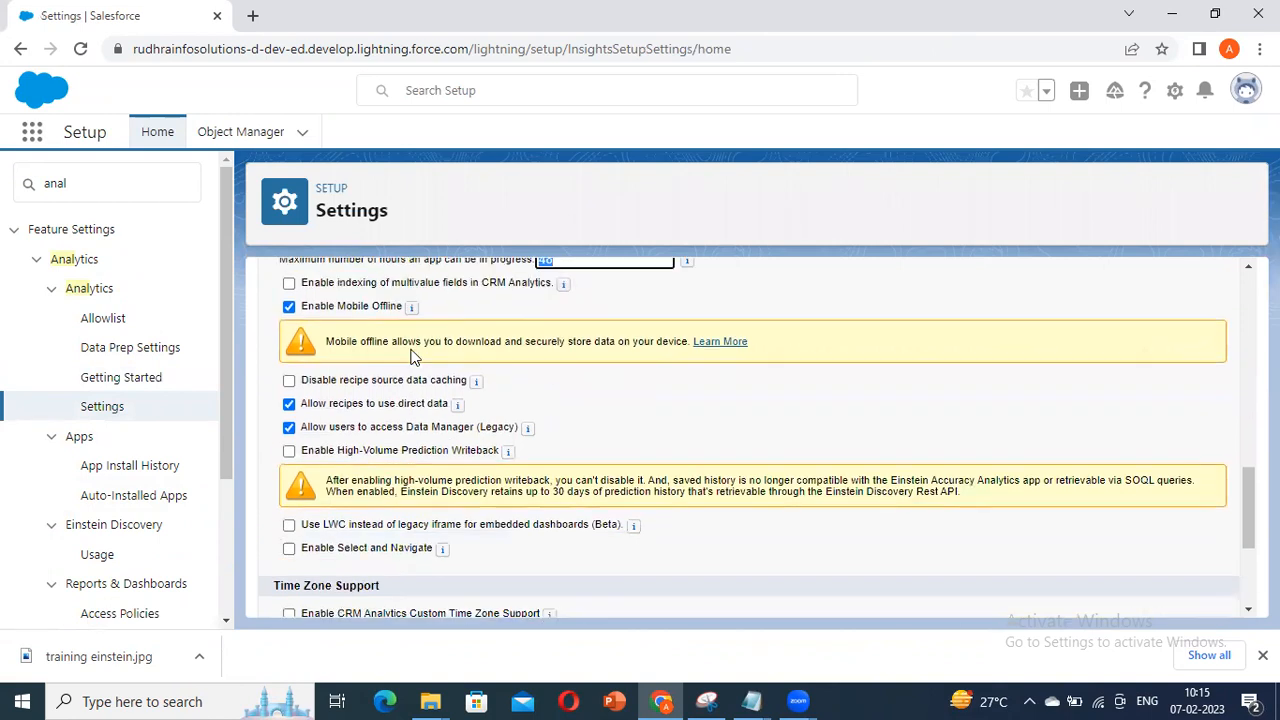
pyautogui.scroll(-2, 413, 357)
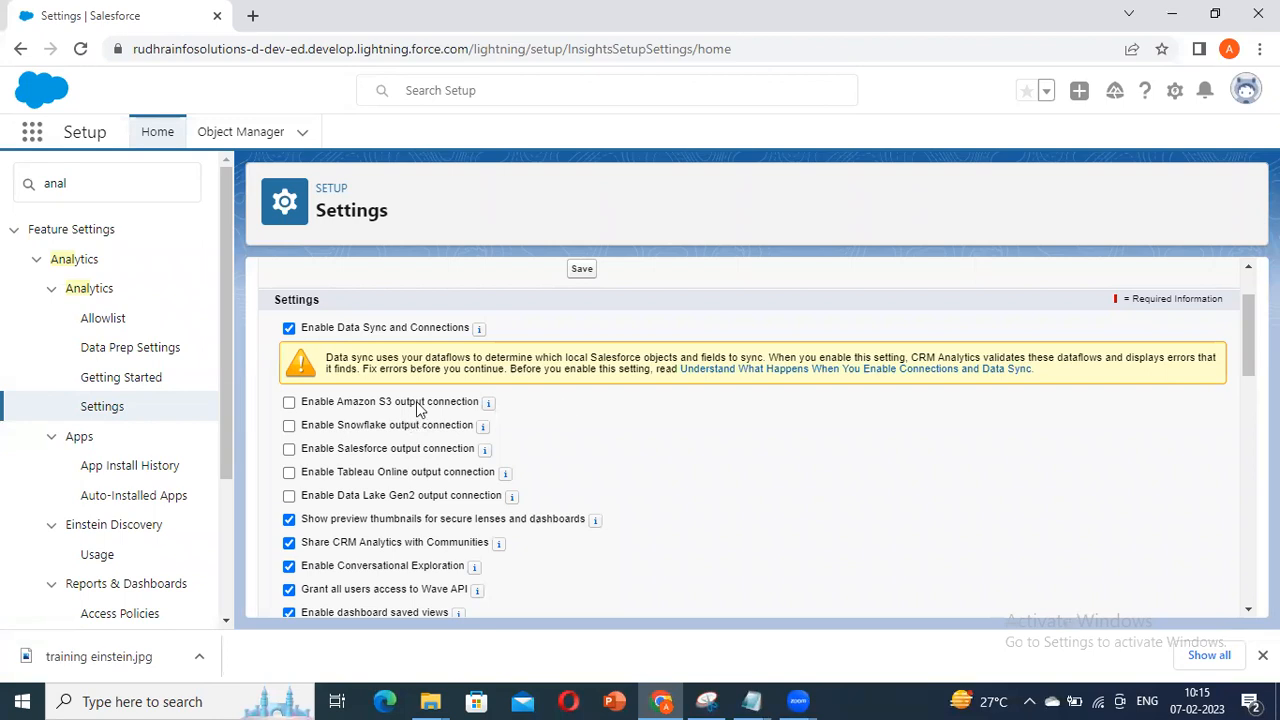
pyautogui.scroll(-15, 362, 407)
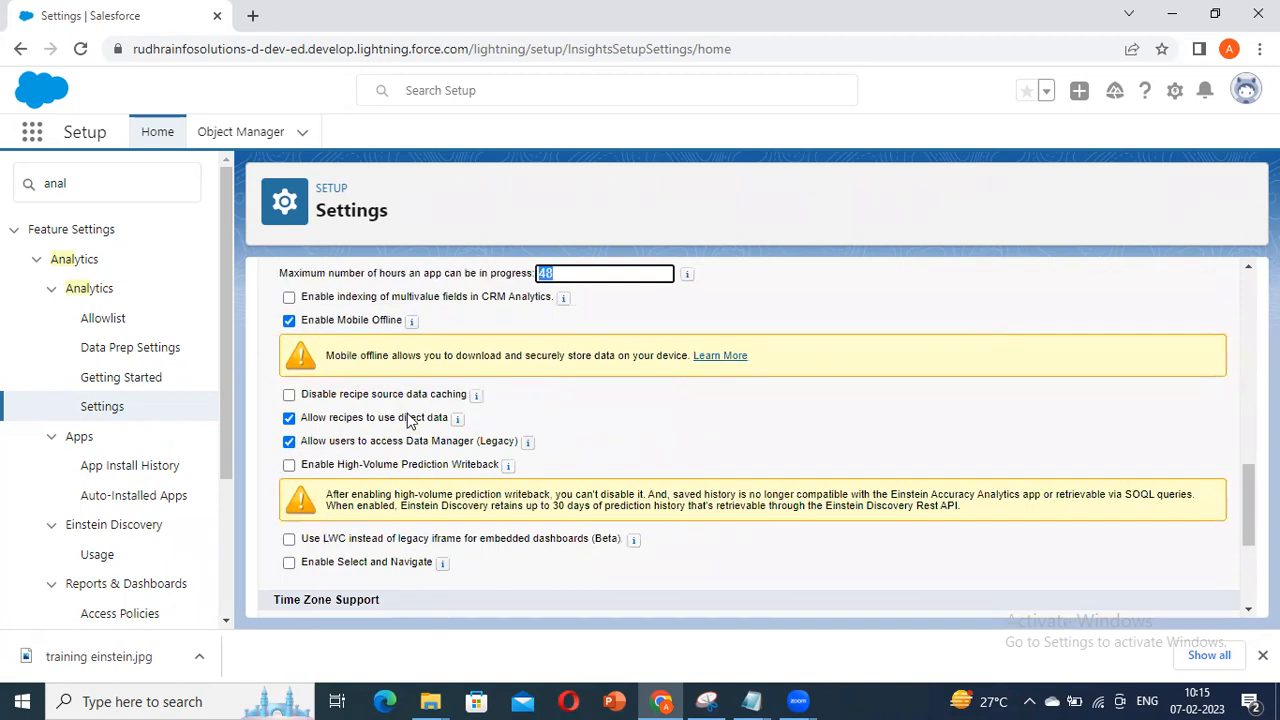
pyautogui.scroll(-5, 407, 413)
pyautogui.scroll(20, 407, 413)
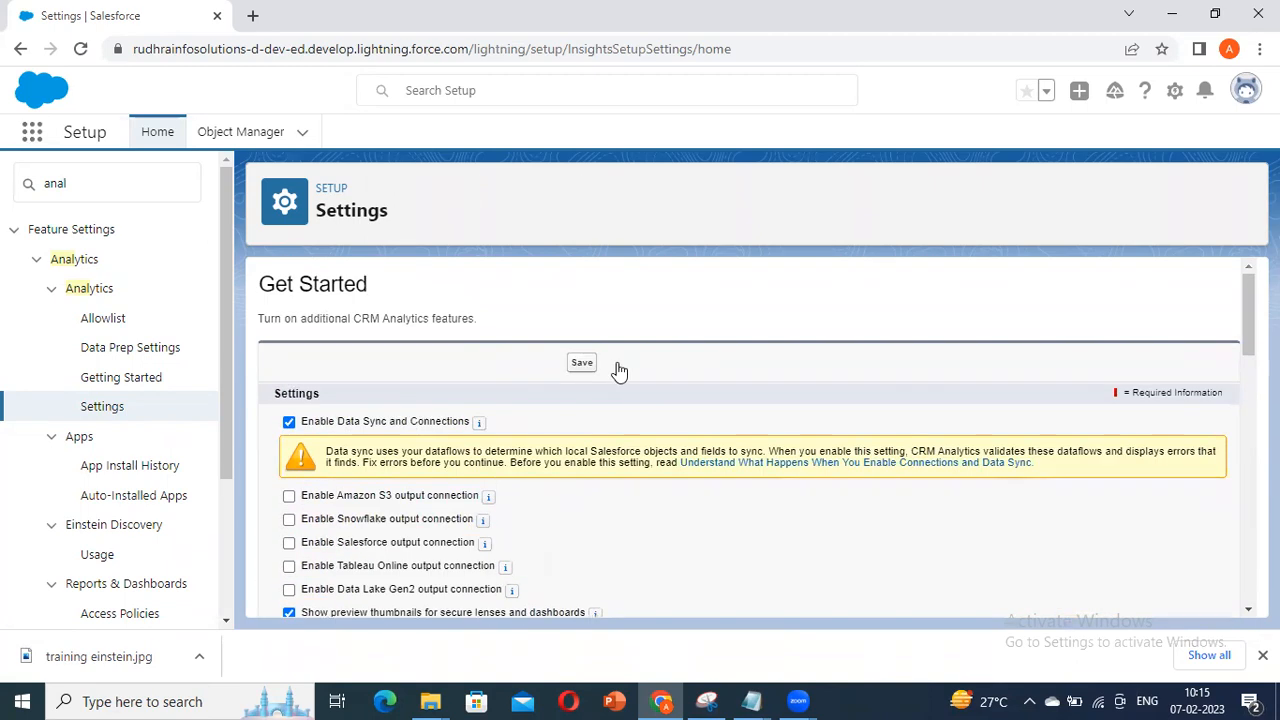
pyautogui.scroll(-3, 362, 397)
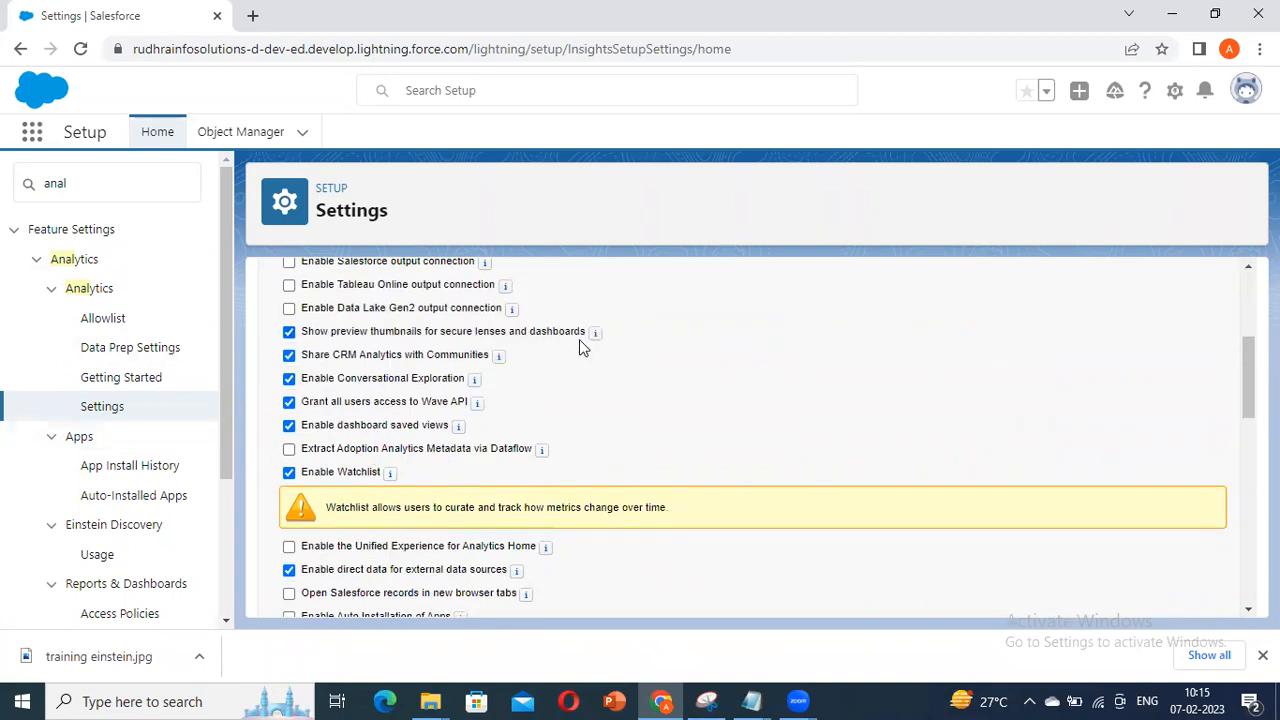
pyautogui.click(32, 131)
pyautogui.click(669, 204)
pyautogui.scroll(3, 684, 370)
pyautogui.scroll(-1, 661, 372)
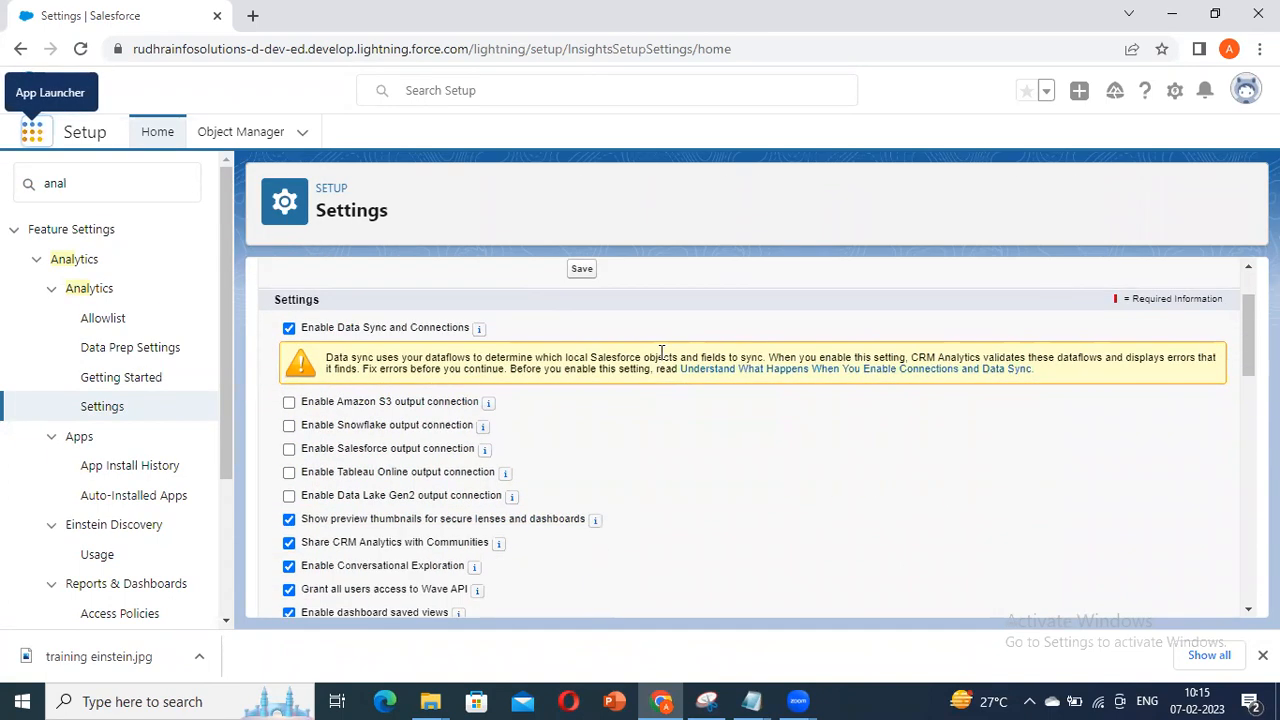
pyautogui.click(1246, 90)
pyautogui.click(795, 163)
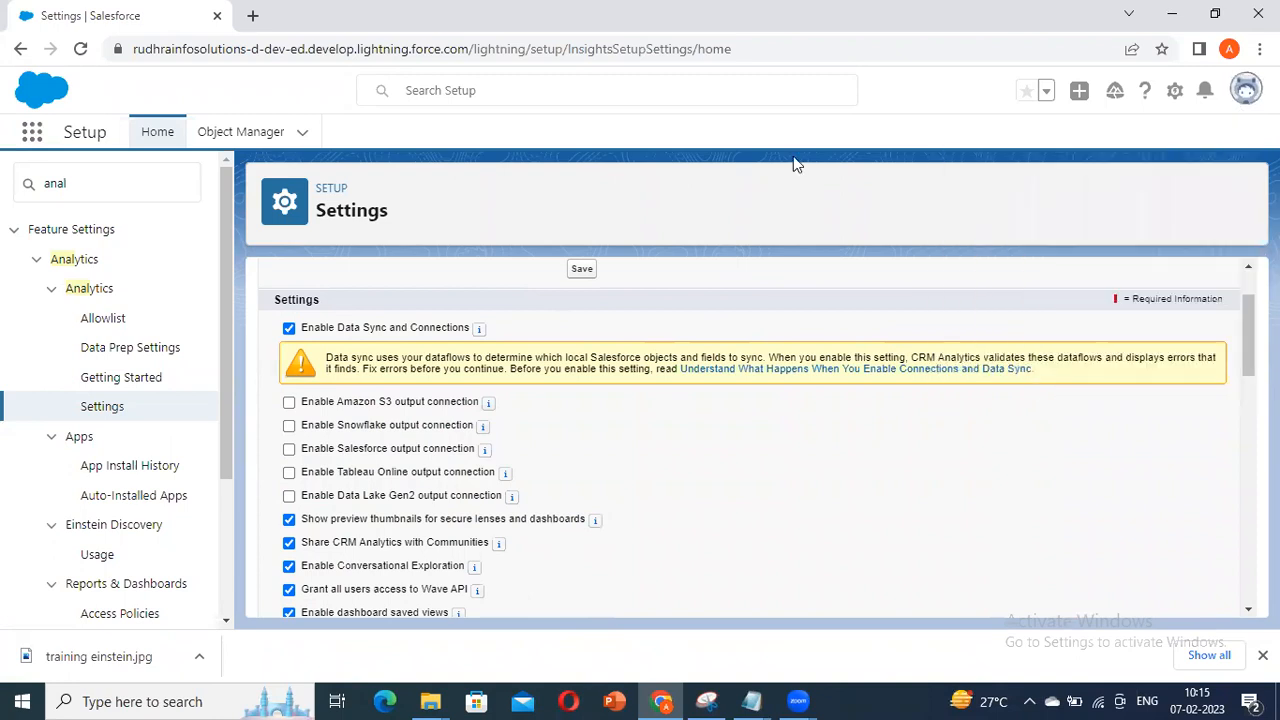
# Step: Launch Analytics Studio from the available apps and look over its home page and navigation entries
pyautogui.click(32, 131)
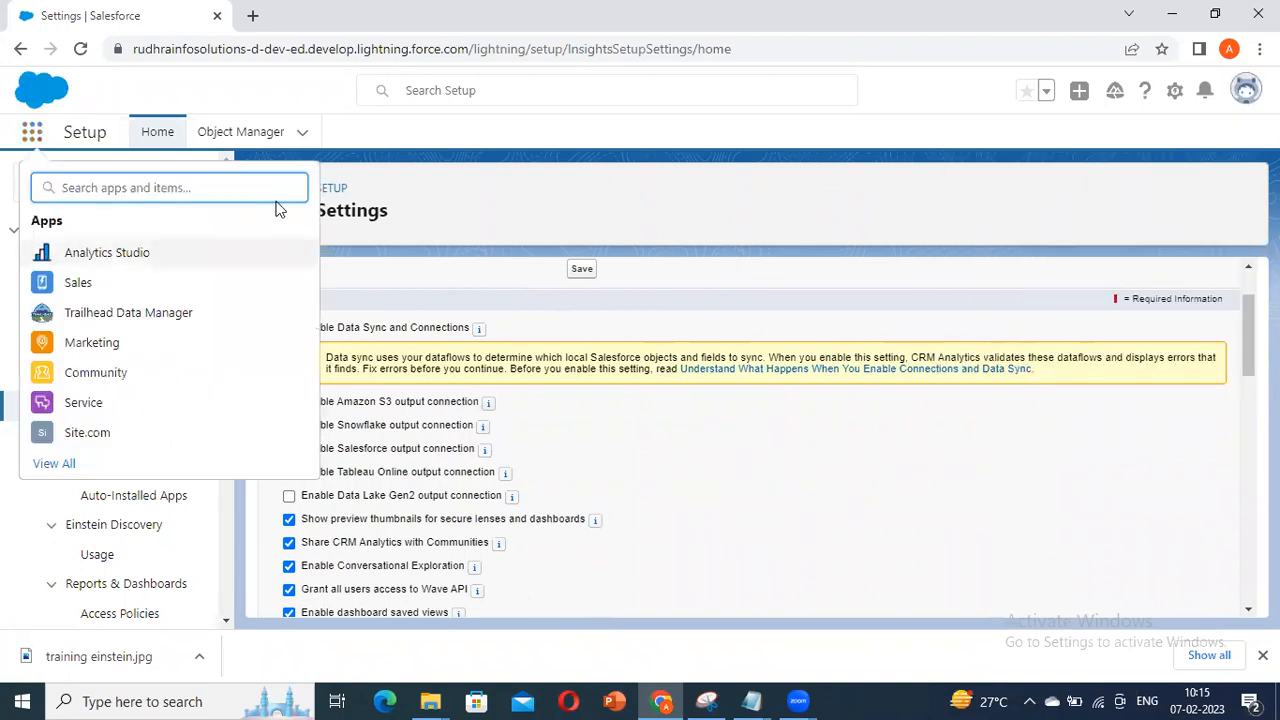
pyautogui.click(32, 131)
pyautogui.click(32, 131)
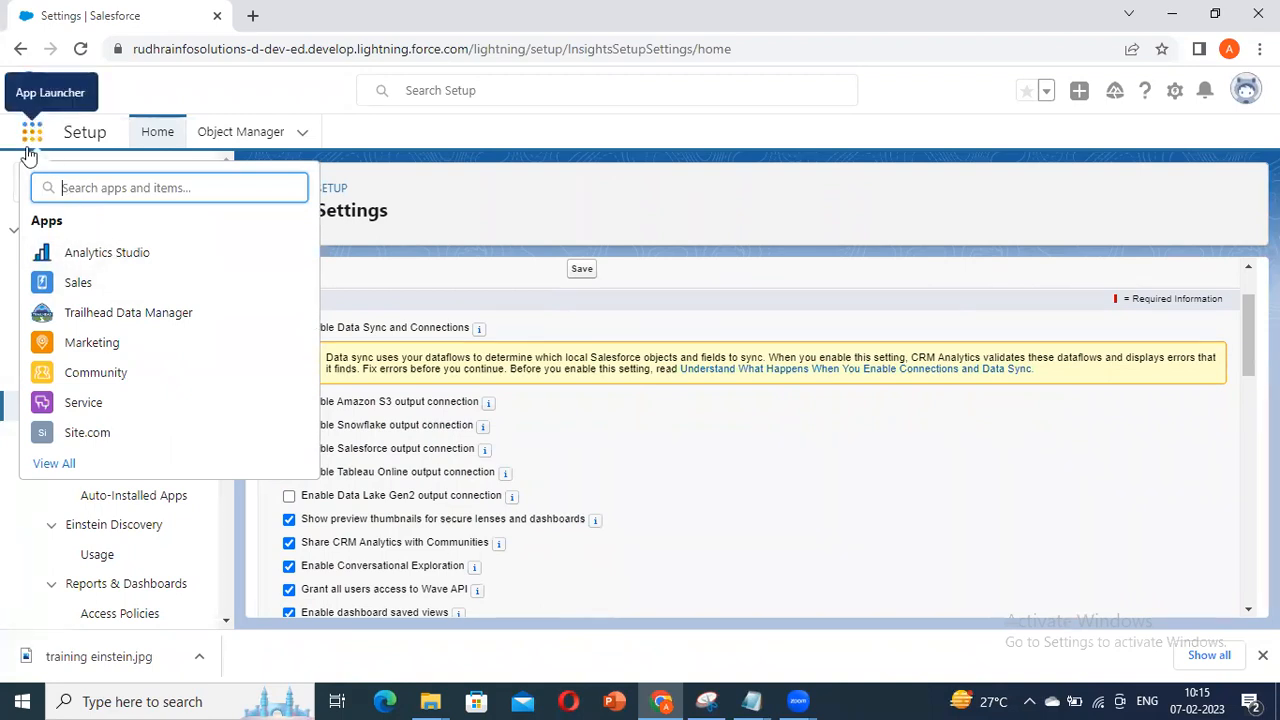
pyautogui.click(150, 262)
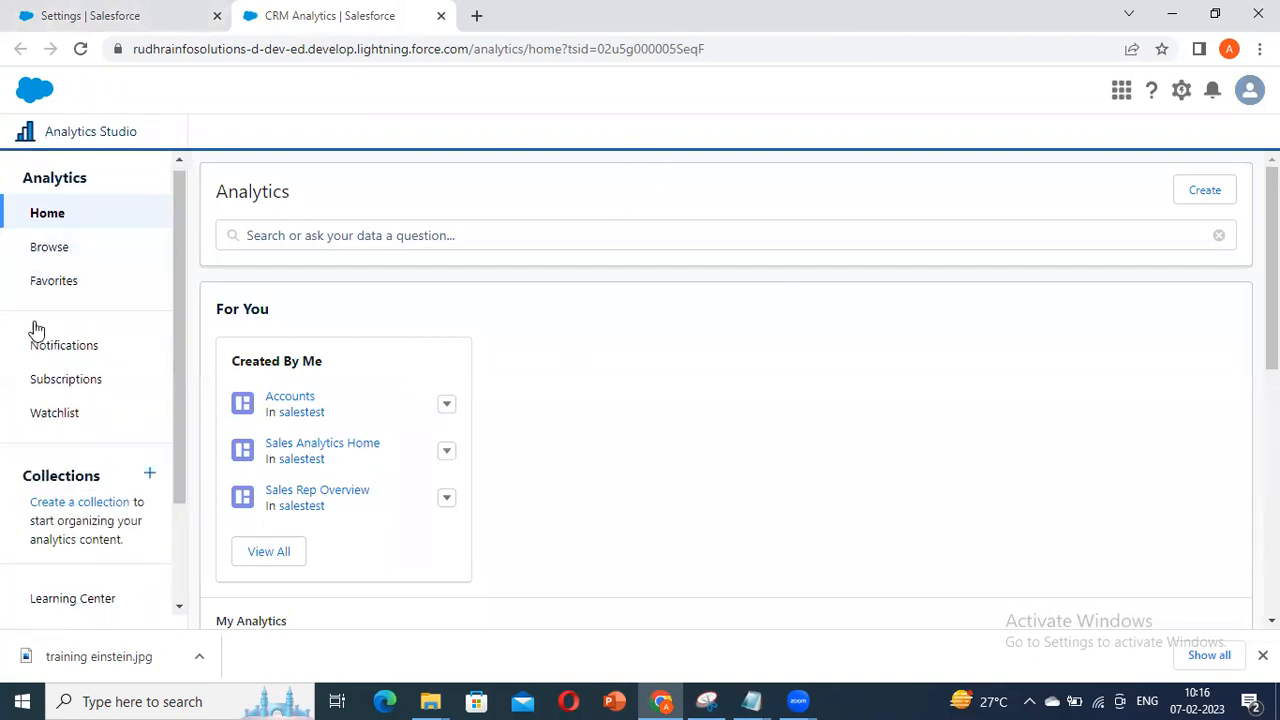
pyautogui.scroll(-2, 40, 332)
pyautogui.scroll(2, 40, 330)
pyautogui.click(151, 10)
pyautogui.click(330, 15)
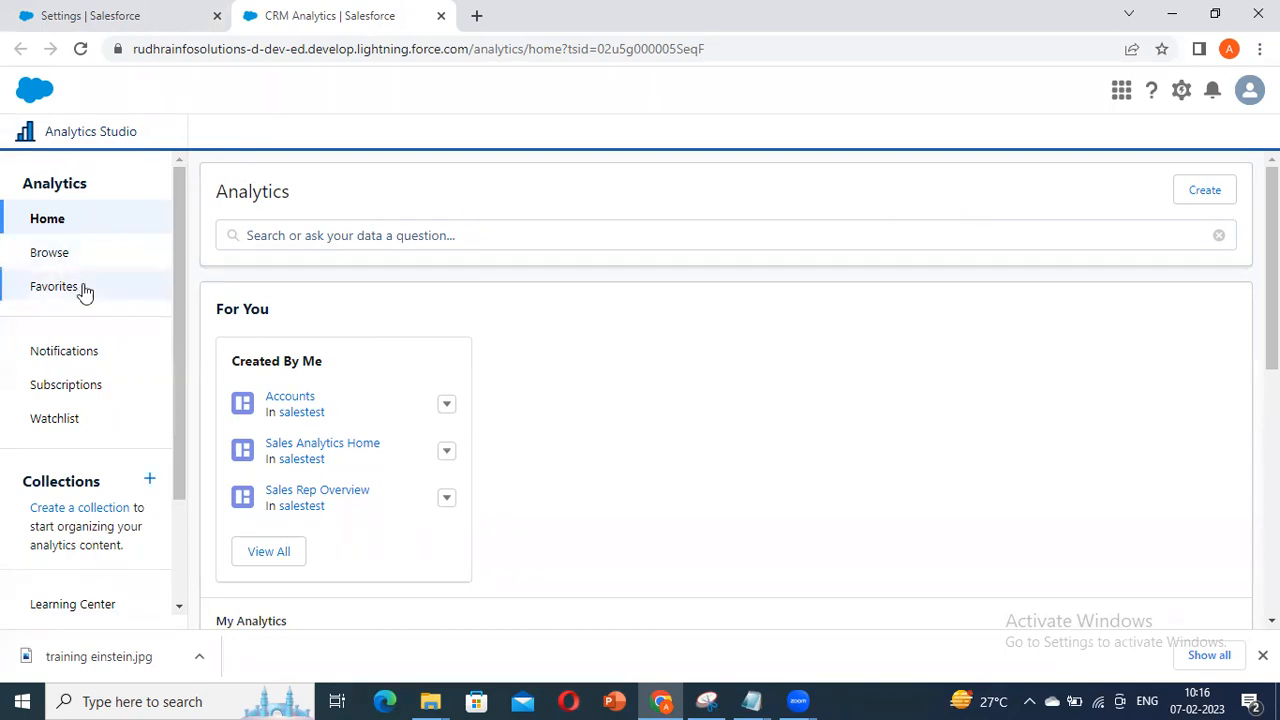
pyautogui.scroll(-3, 84, 290)
pyautogui.scroll(3, 143, 397)
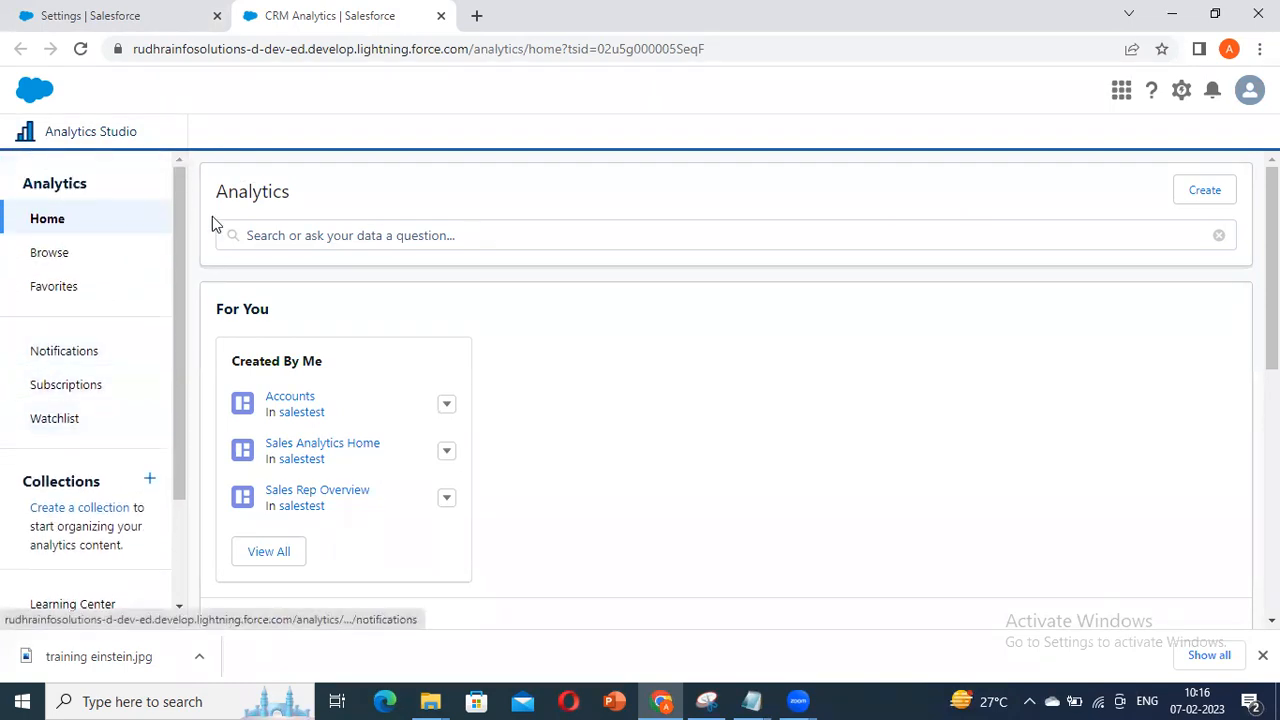
# Step: Open the Browse page in Analytics Studio and look over the asset type filters, date filters and asset results
pyautogui.click(86, 252)
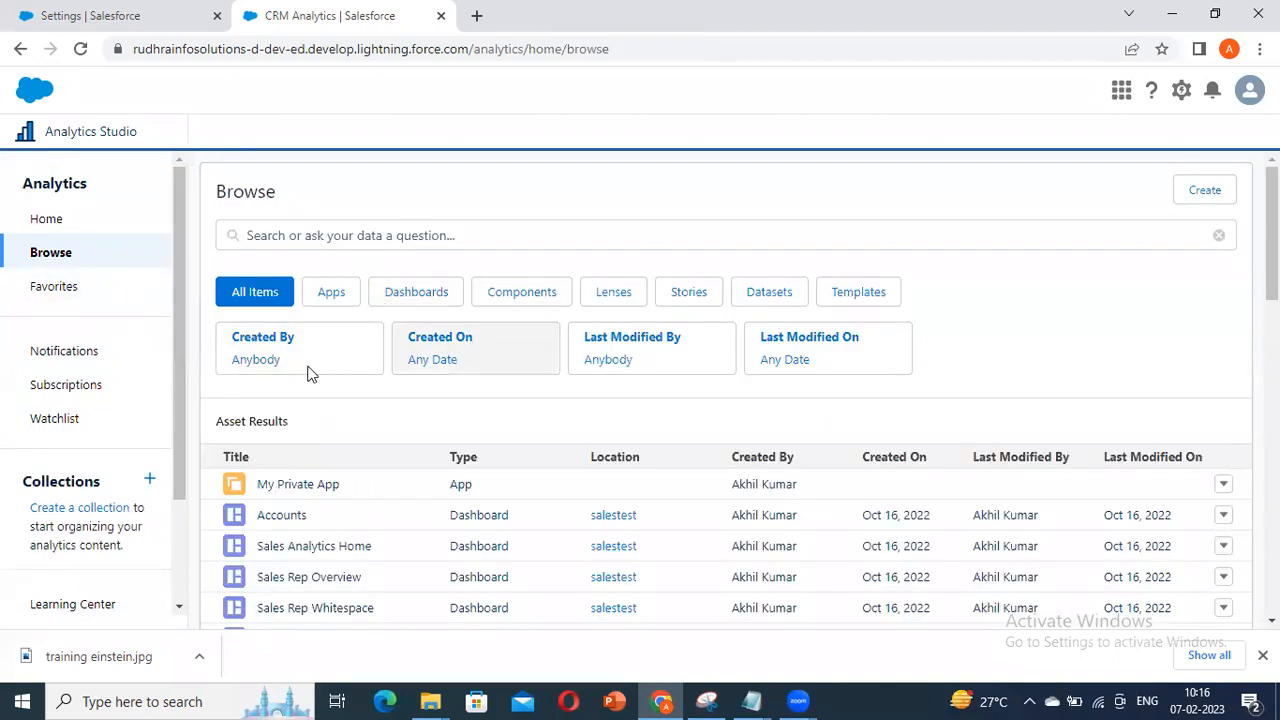
pyautogui.scroll(-2, 786, 420)
pyautogui.scroll(2, 790, 432)
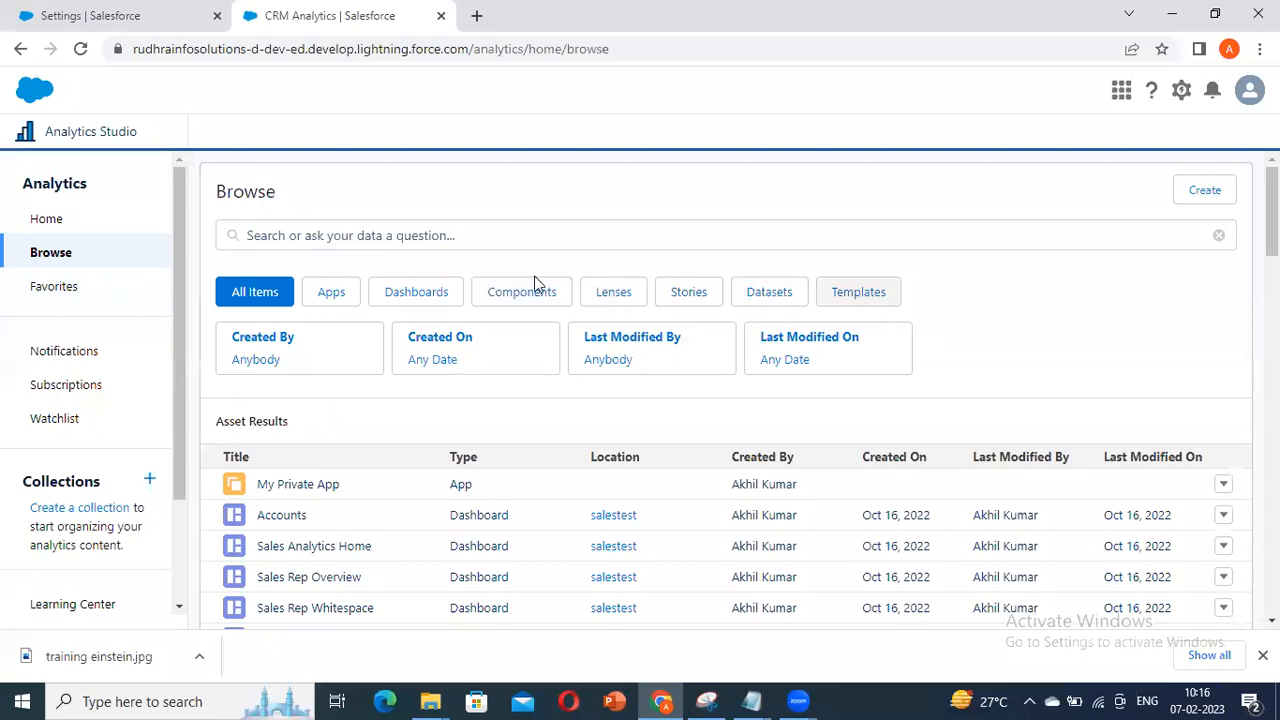
pyautogui.click(232, 245)
pyautogui.click(811, 203)
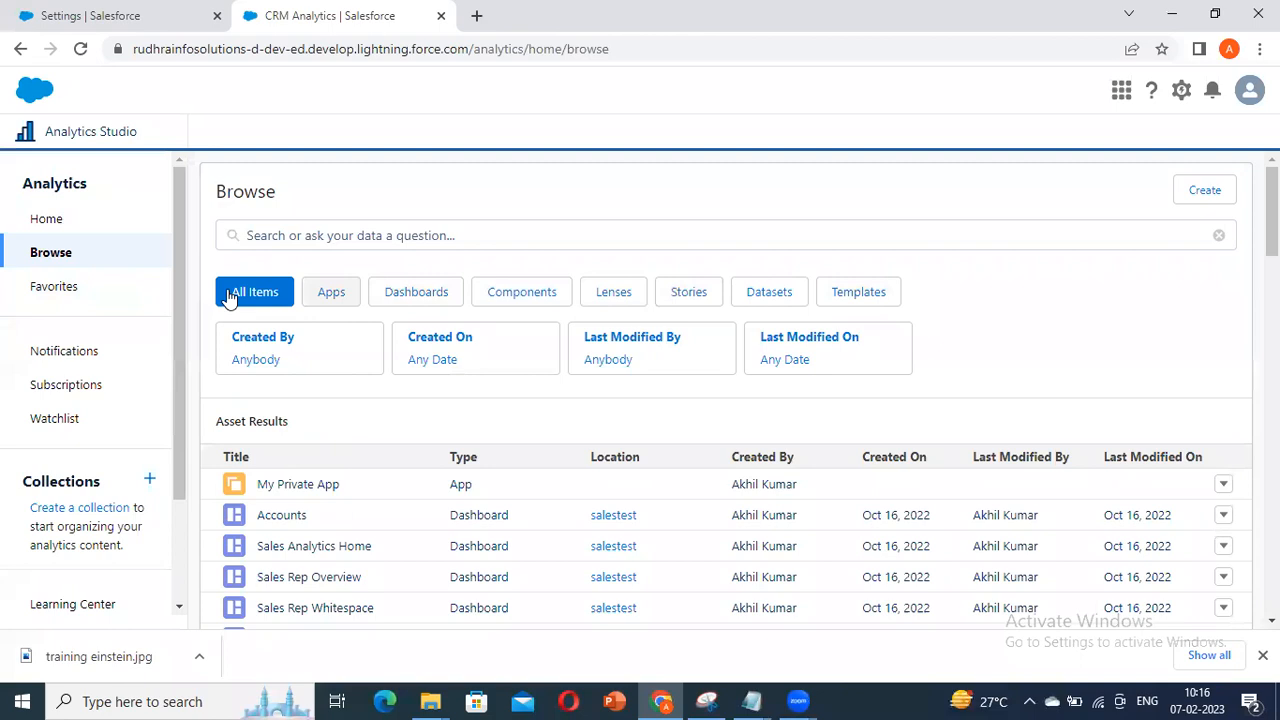
pyautogui.scroll(-5, 666, 480)
pyautogui.scroll(5, 666, 480)
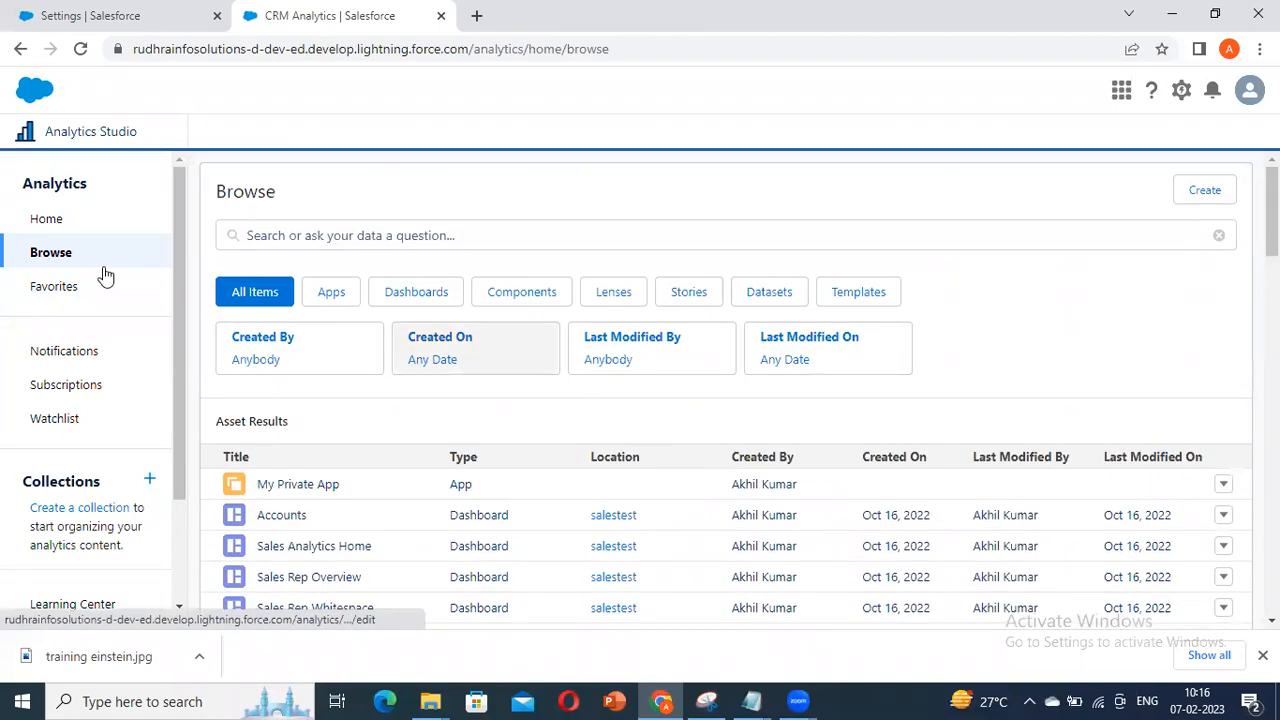
# Step: Review the Analytics Studio navigation entries, such as Collections, Data Manager and Template Gallery, and check the asset list again
pyautogui.scroll(-2, 86, 329)
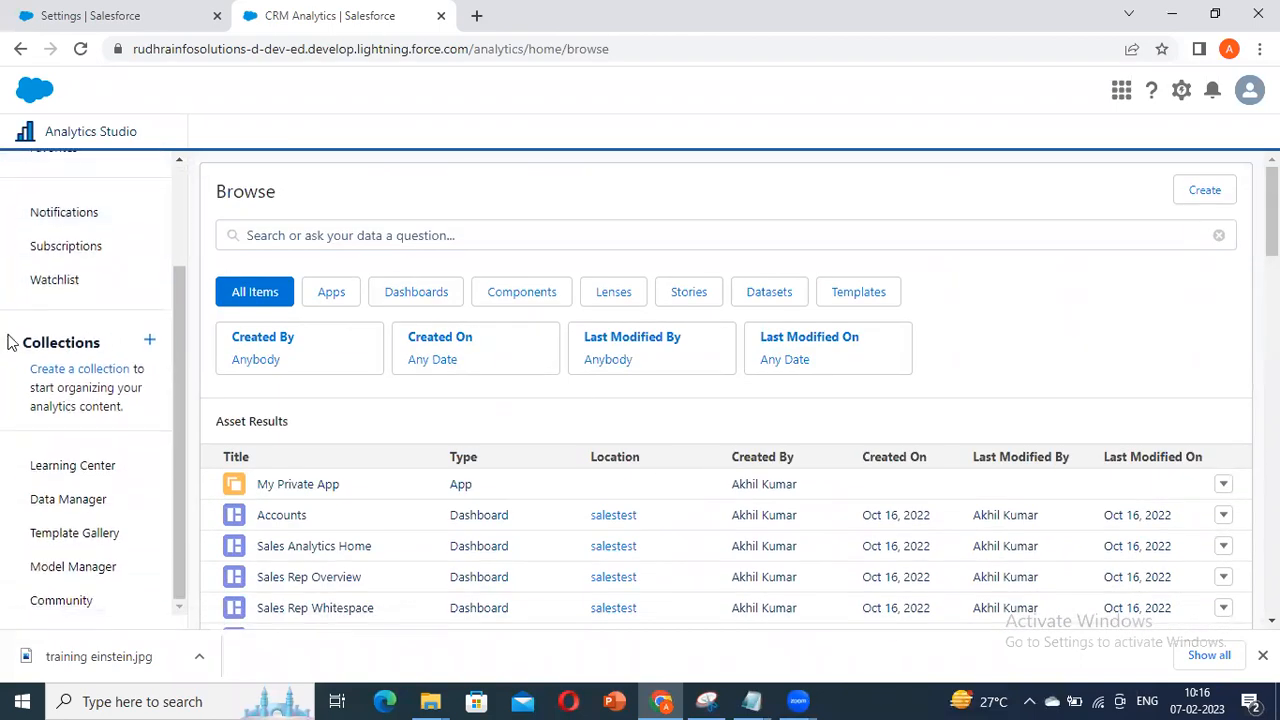
pyautogui.scroll(3, 52, 365)
pyautogui.scroll(-3, 57, 357)
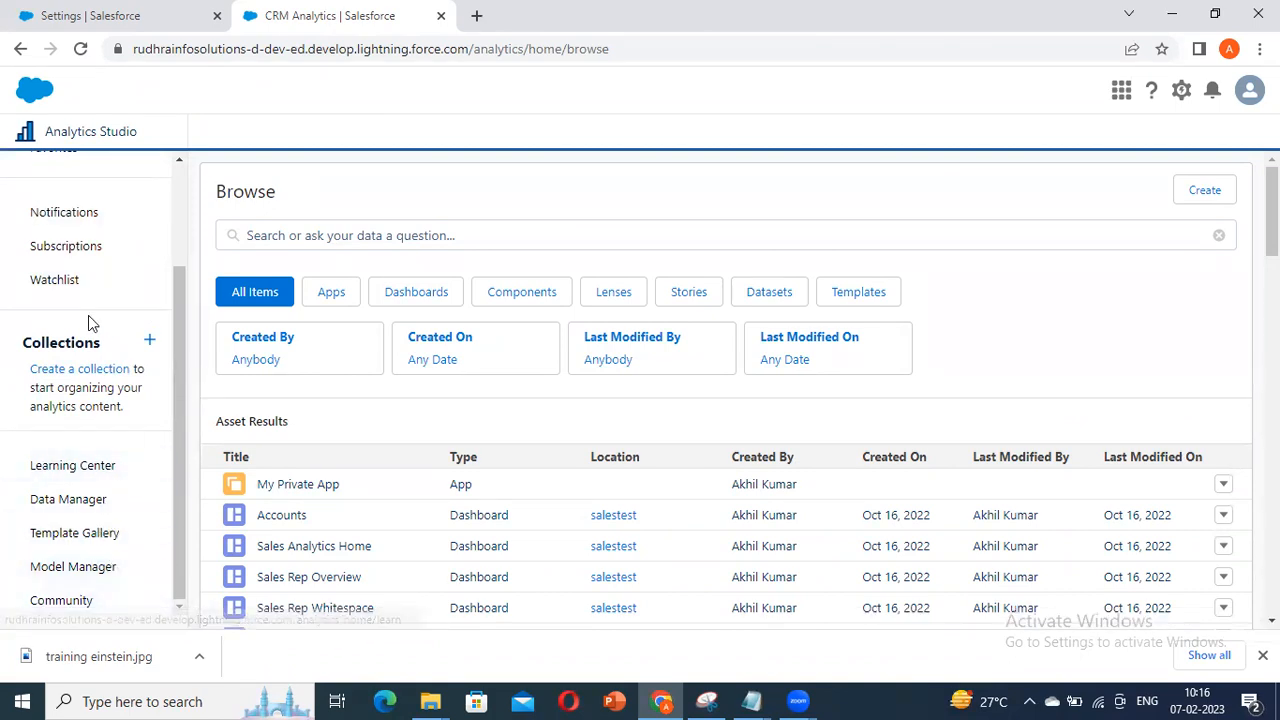
pyautogui.scroll(3, 88, 315)
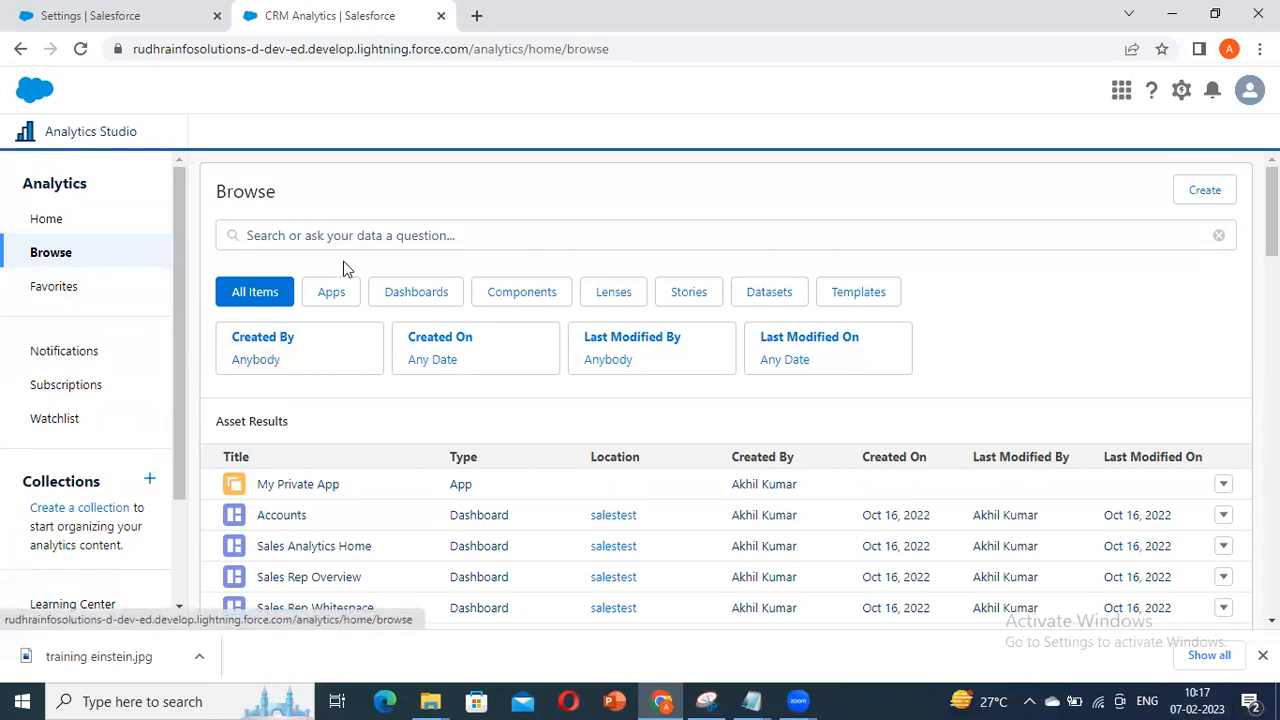
pyautogui.scroll(-1, 462, 458)
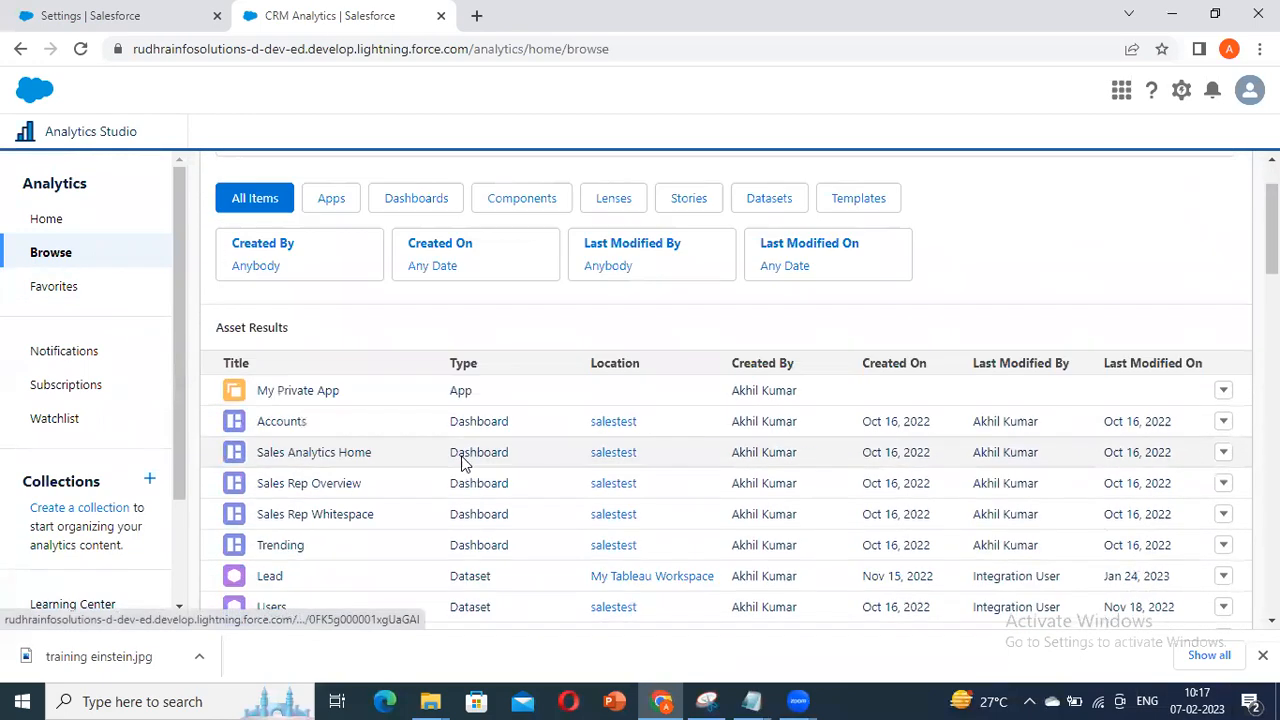
pyautogui.scroll(1, 462, 458)
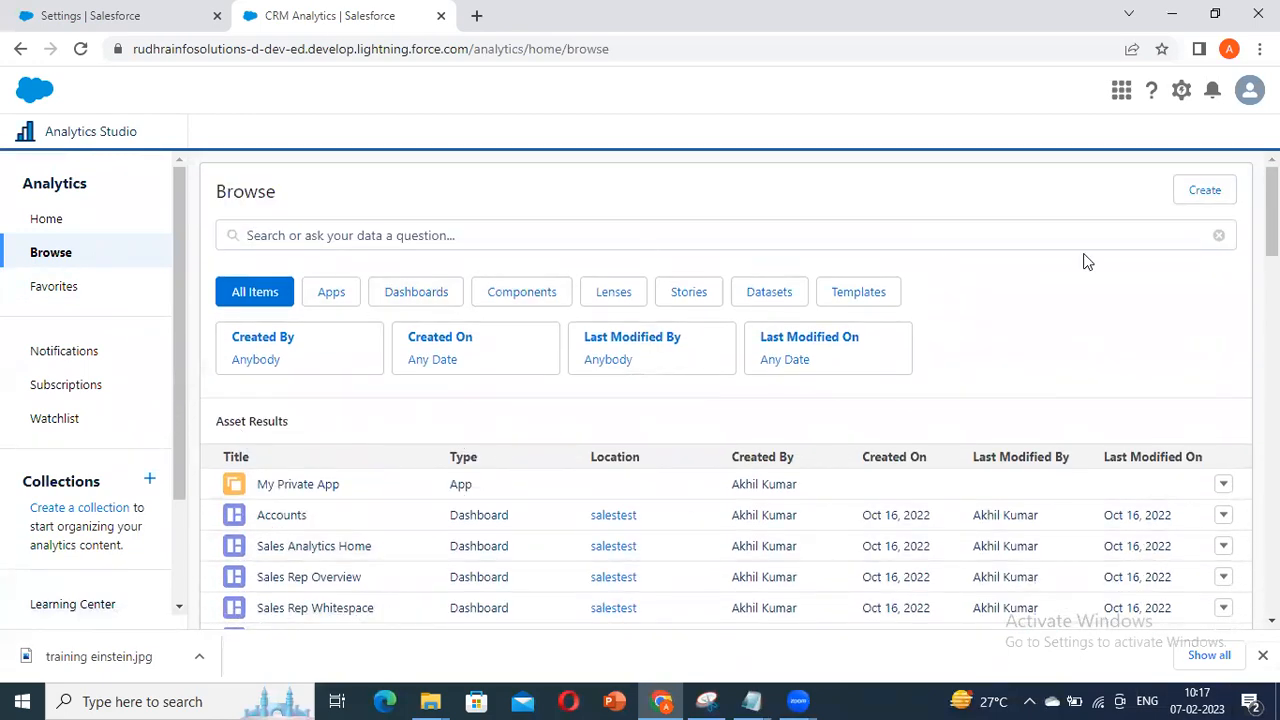
# Step: Look through the Analytics Studio navigation entries from Favorites and Notifications to Model Manager and Community
pyautogui.scroll(-1, 72, 348)
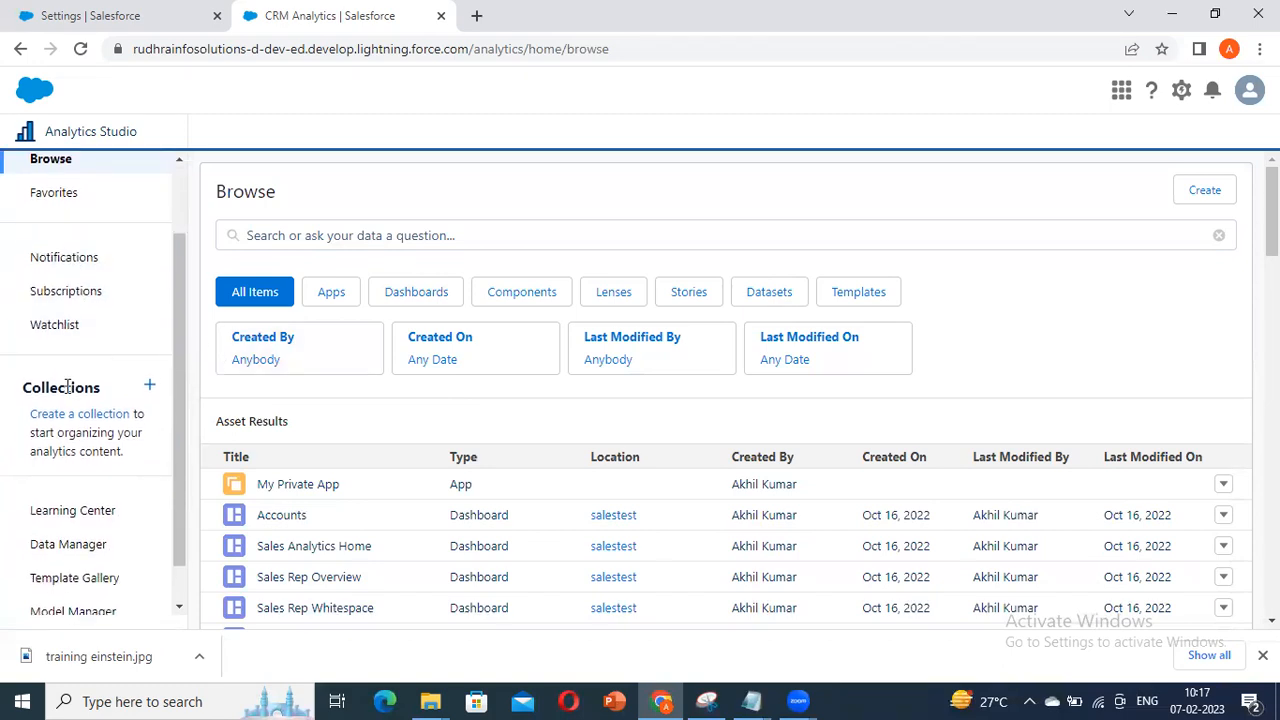
pyautogui.scroll(-1, 67, 387)
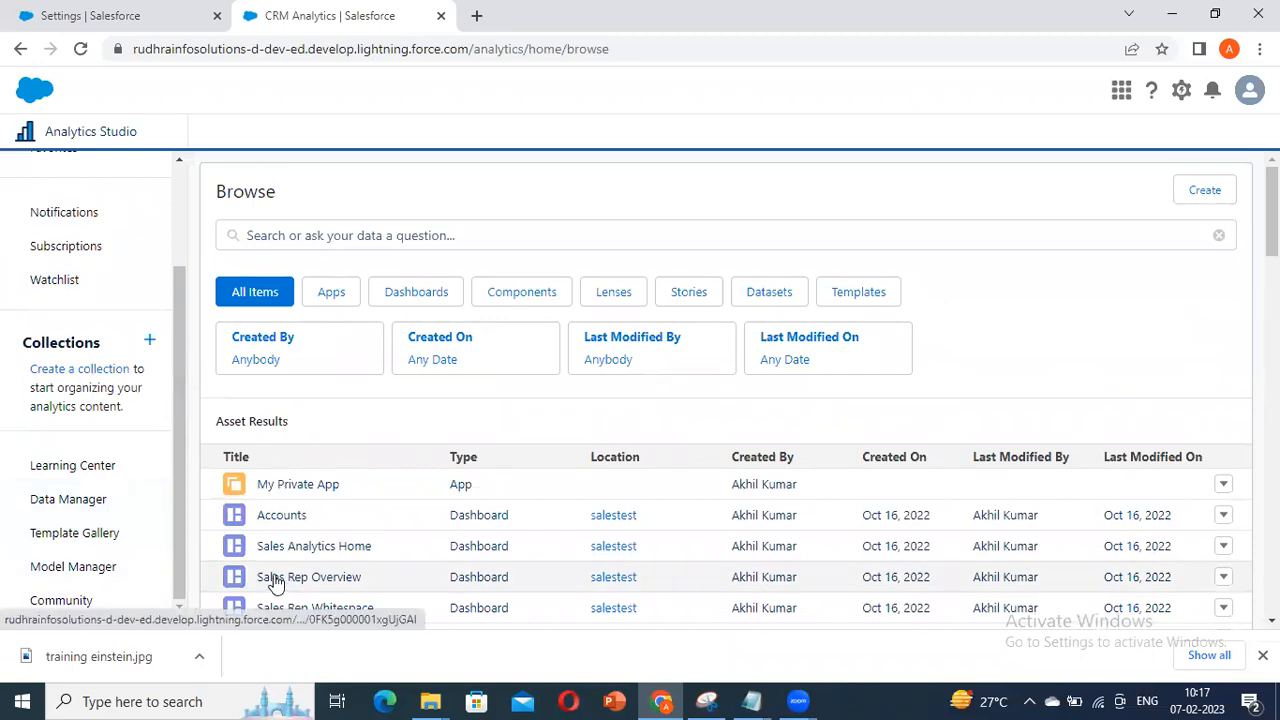
pyautogui.scroll(3, 88, 505)
pyautogui.scroll(-3, 100, 494)
pyautogui.scroll(3, 93, 502)
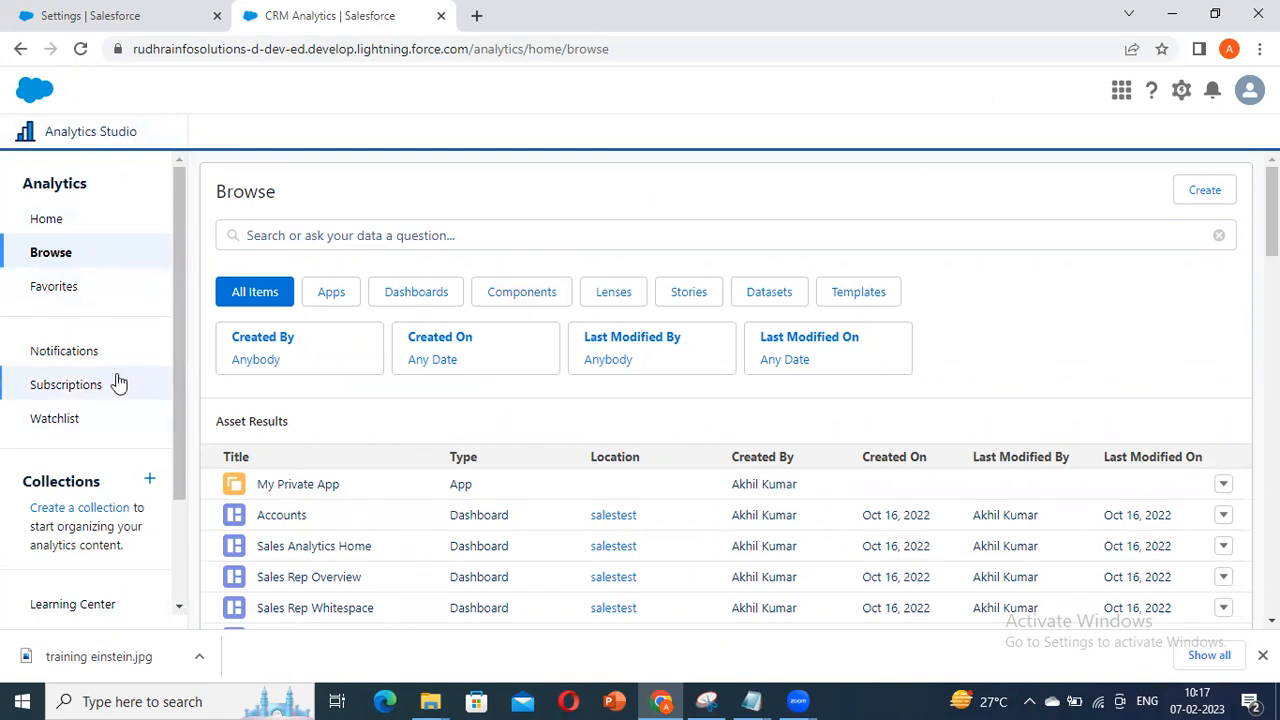
pyautogui.scroll(-3, 1137, 280)
pyautogui.scroll(3, 1083, 317)
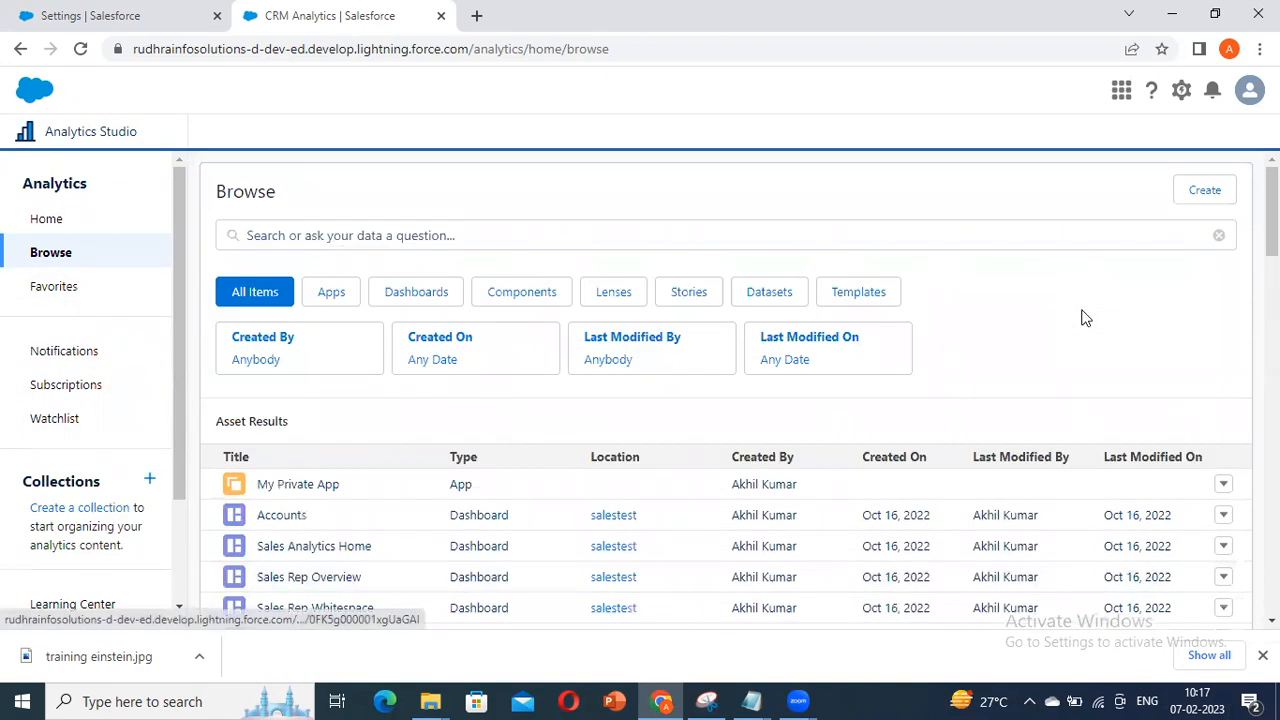
# Step: Open Data Manager from Analytics Studio, and return to the Browse page to check the asset results
pyautogui.scroll(-2, 101, 470)
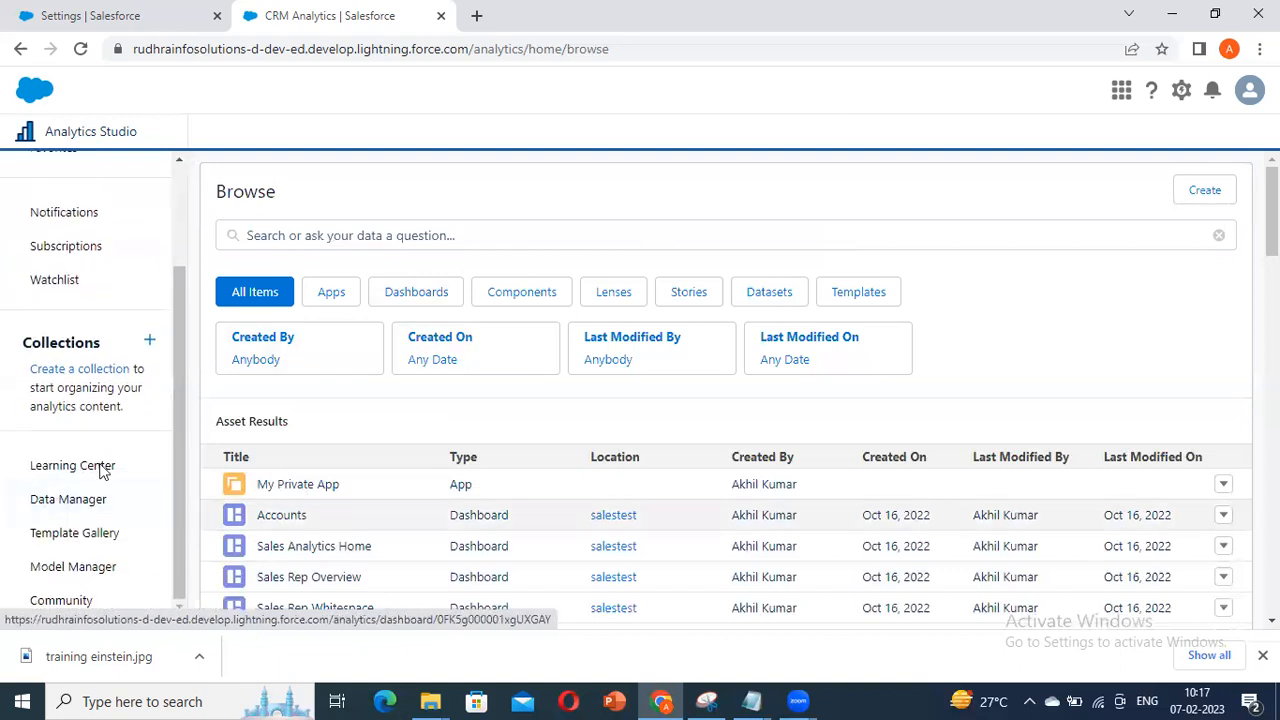
pyautogui.click(98, 503)
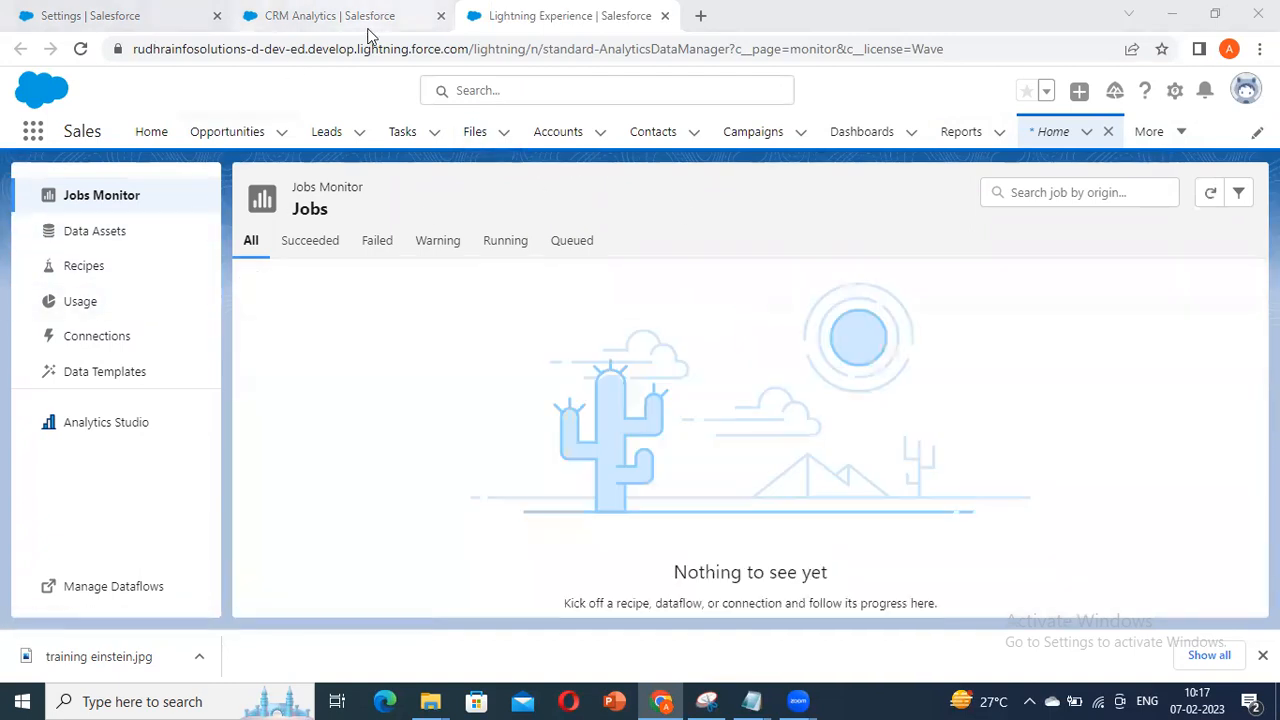
pyautogui.click(330, 15)
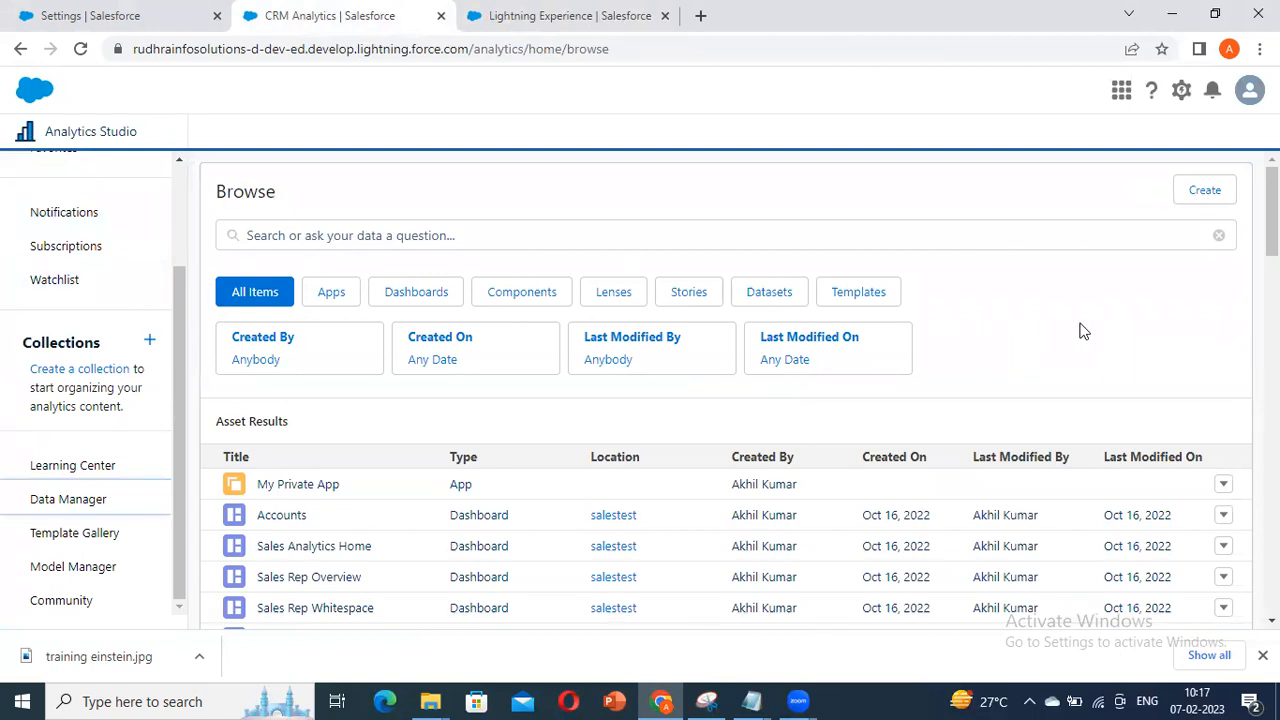
pyautogui.scroll(-1, 331, 340)
pyautogui.scroll(1, 331, 340)
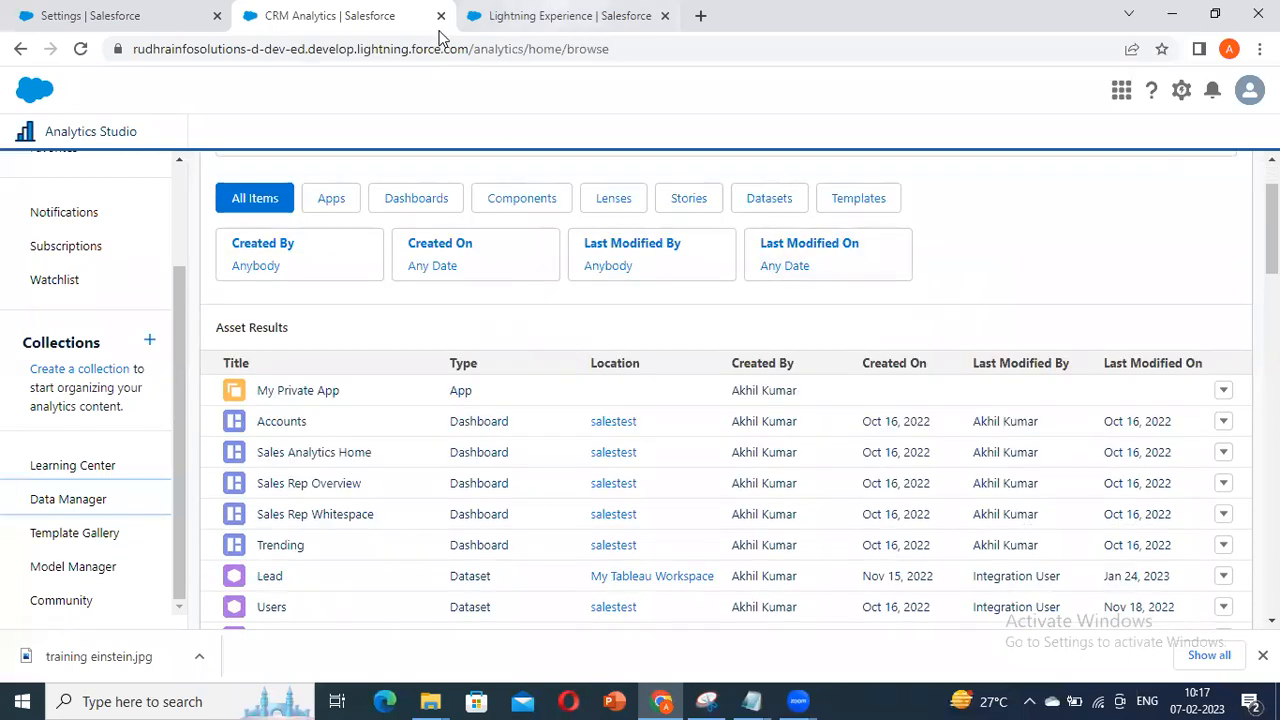
# Step: Return to the Data Manager's Jobs Monitor and dismiss the browser's download bar
pyautogui.click(560, 16)
pyautogui.click(519, 214)
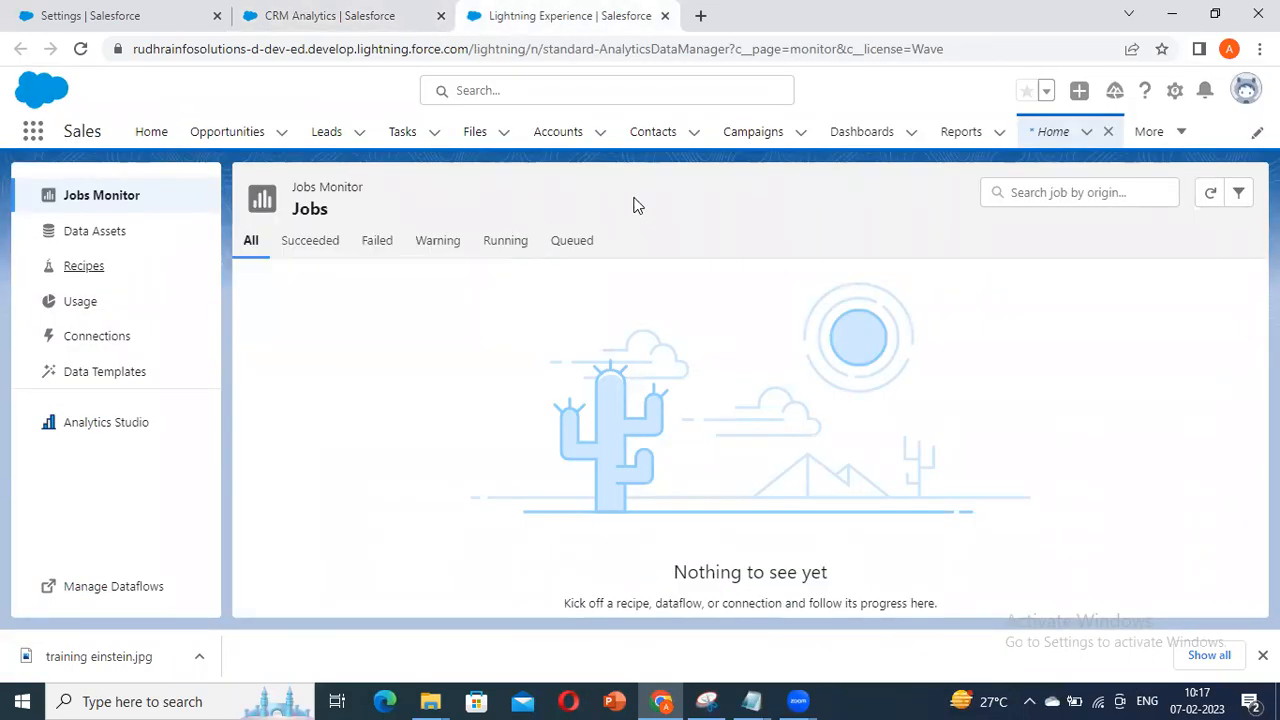
pyautogui.click(519, 524)
pyautogui.click(1262, 655)
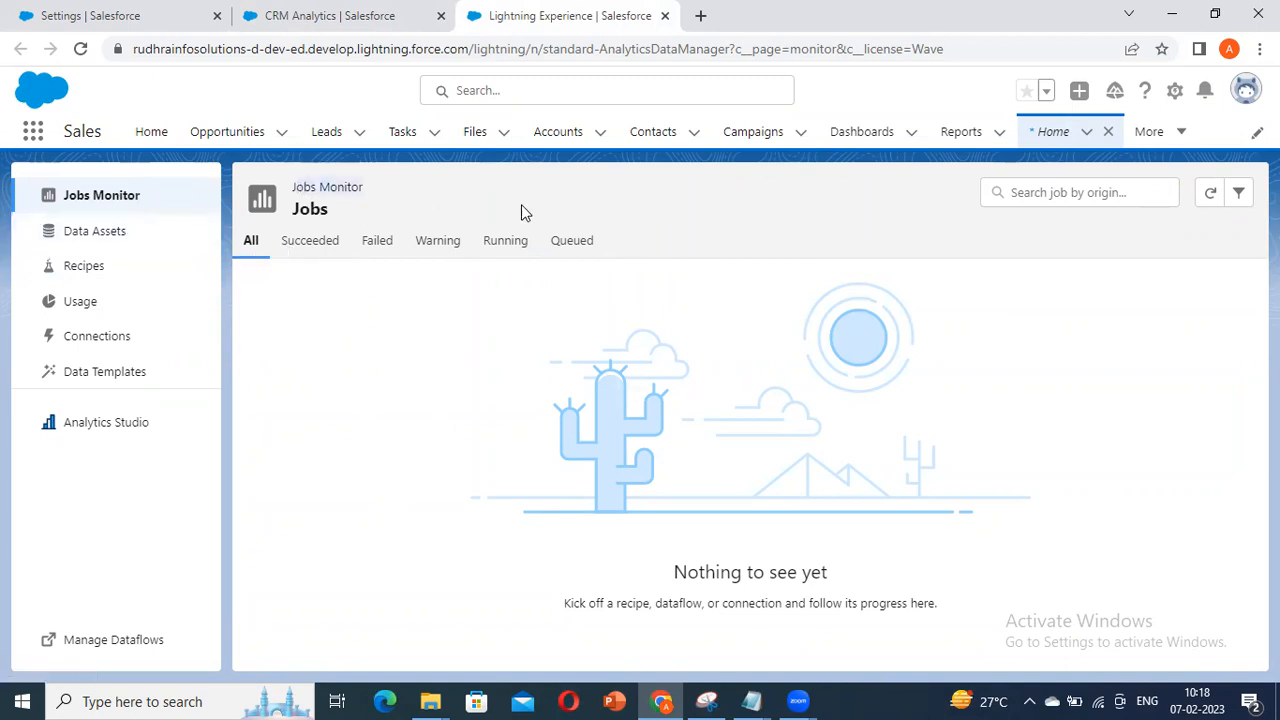
# Step: Check the Succeeded, Failed, Warning, Running and Queued job lists in Jobs Monitor, ending on all jobs
pyautogui.click(325, 243)
pyautogui.click(382, 245)
pyautogui.click(418, 250)
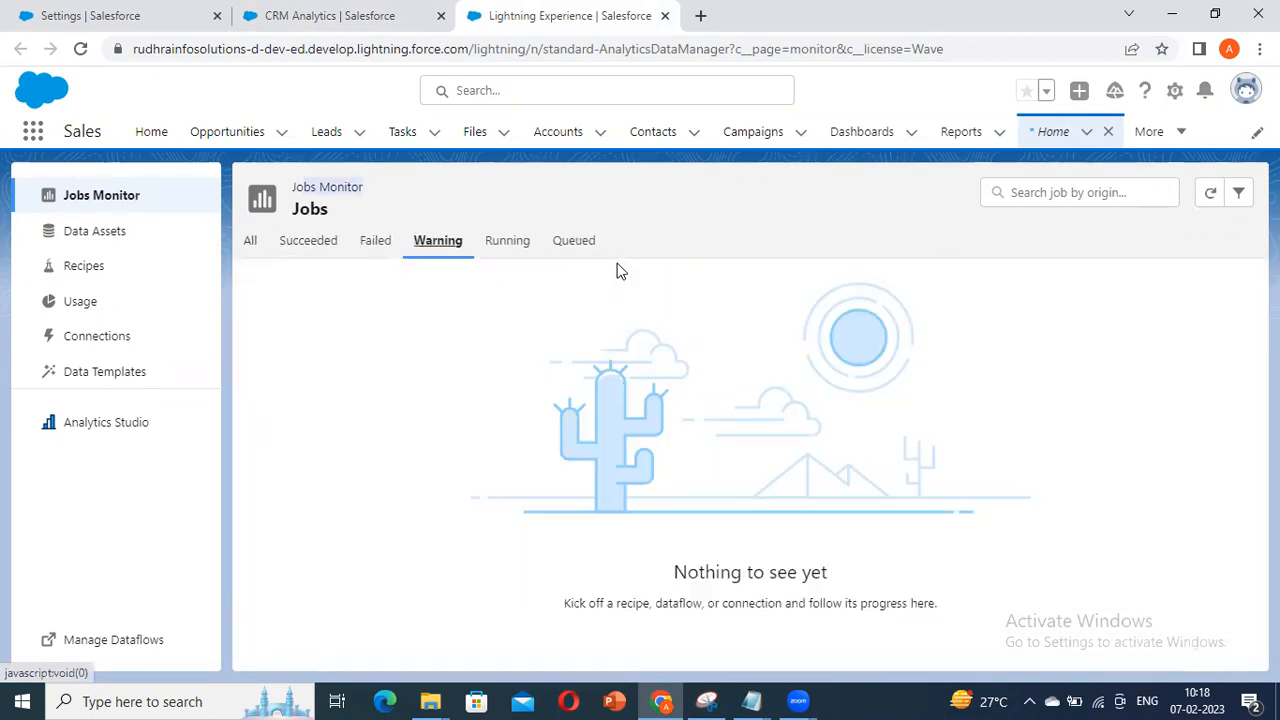
pyautogui.click(528, 256)
pyautogui.click(574, 248)
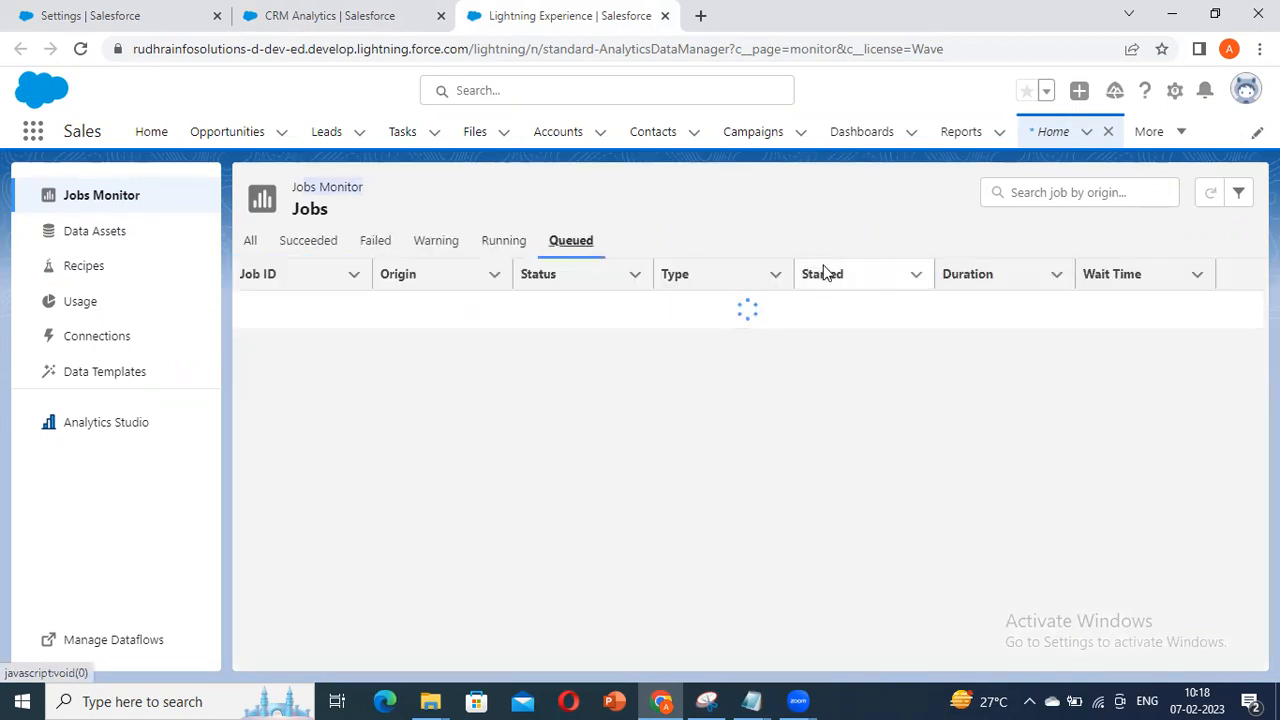
pyautogui.click(251, 242)
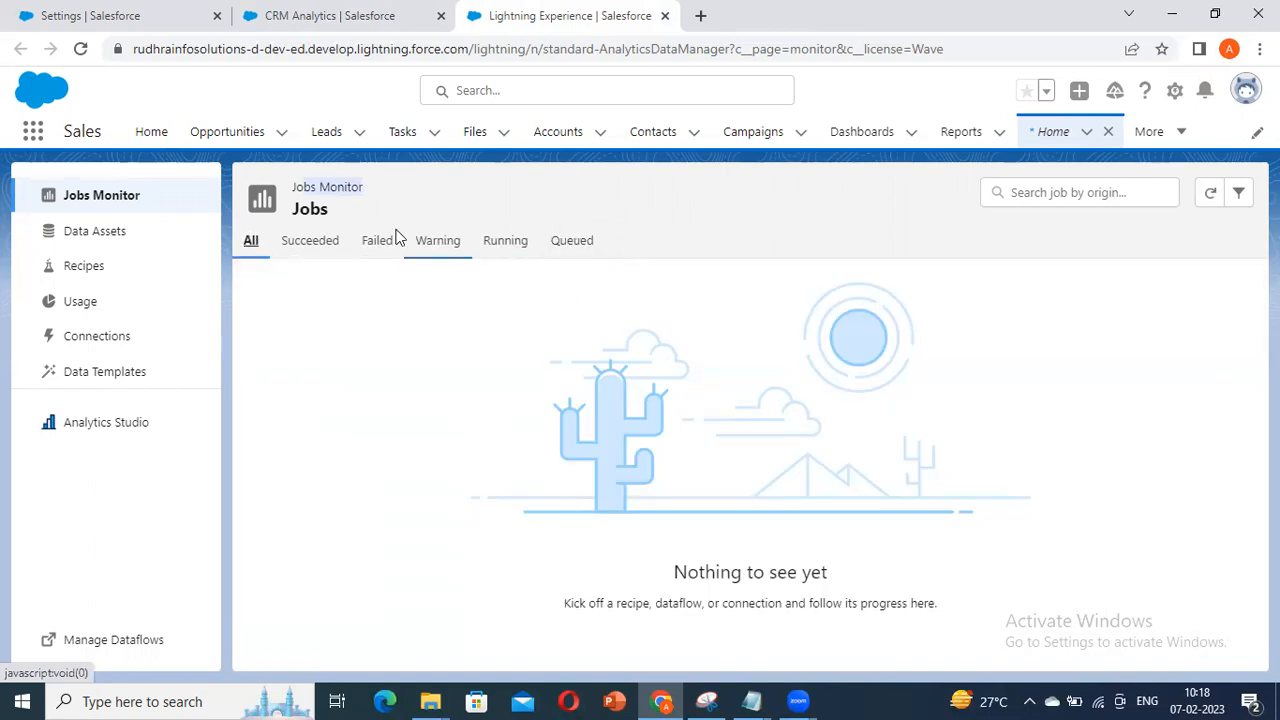
# Step: Open the Data Assets page and look through the full list of datasets
pyautogui.click(160, 231)
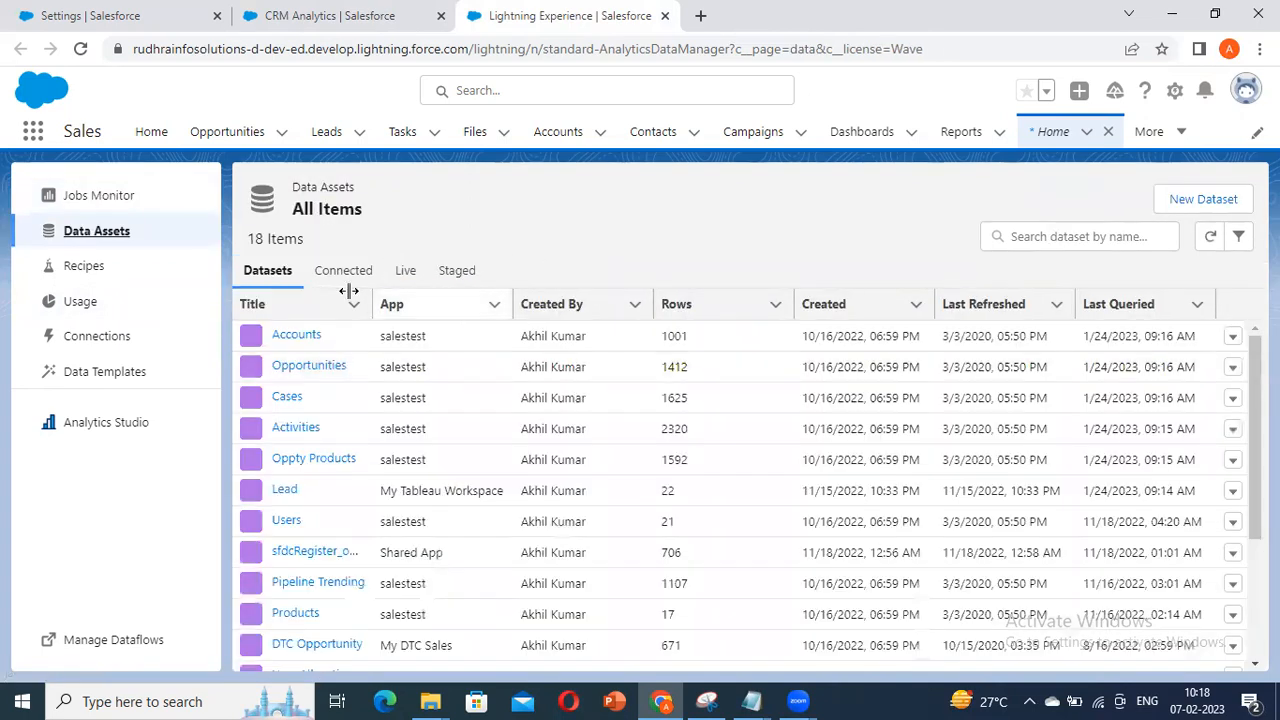
pyautogui.scroll(-3, 300, 400)
pyautogui.scroll(3, 328, 311)
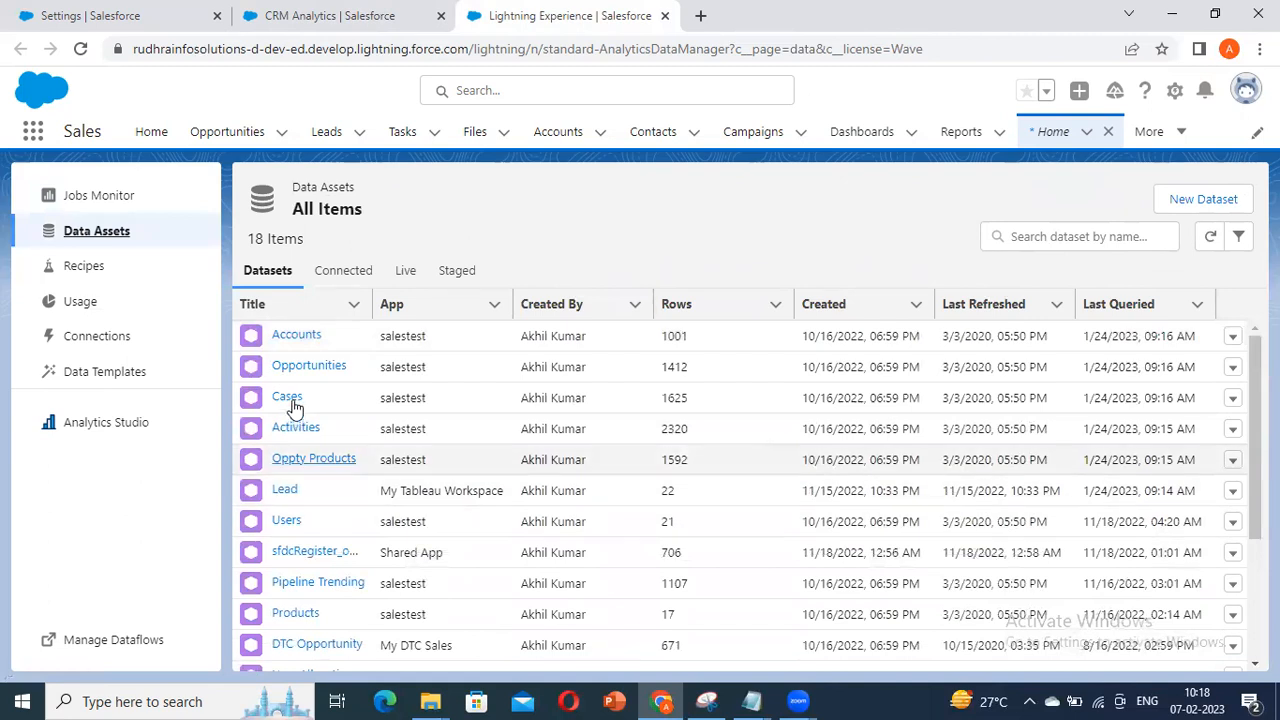
pyautogui.scroll(-3, 335, 480)
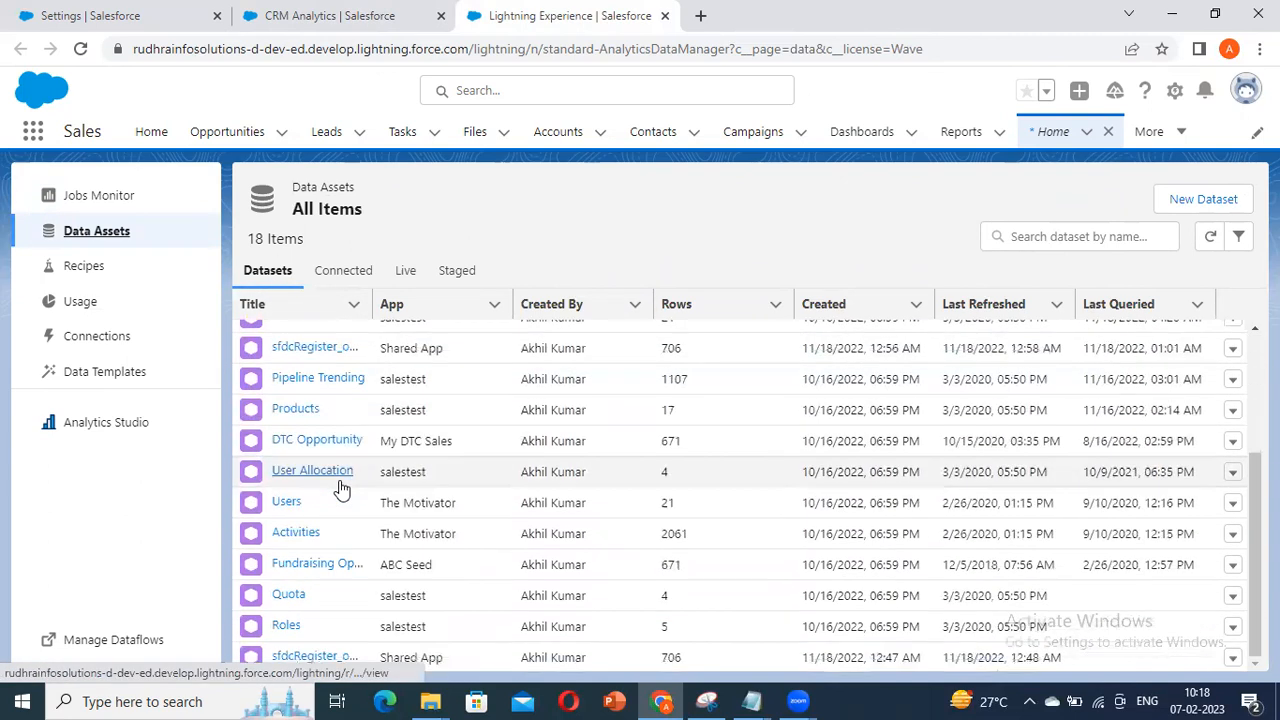
pyautogui.scroll(3, 332, 471)
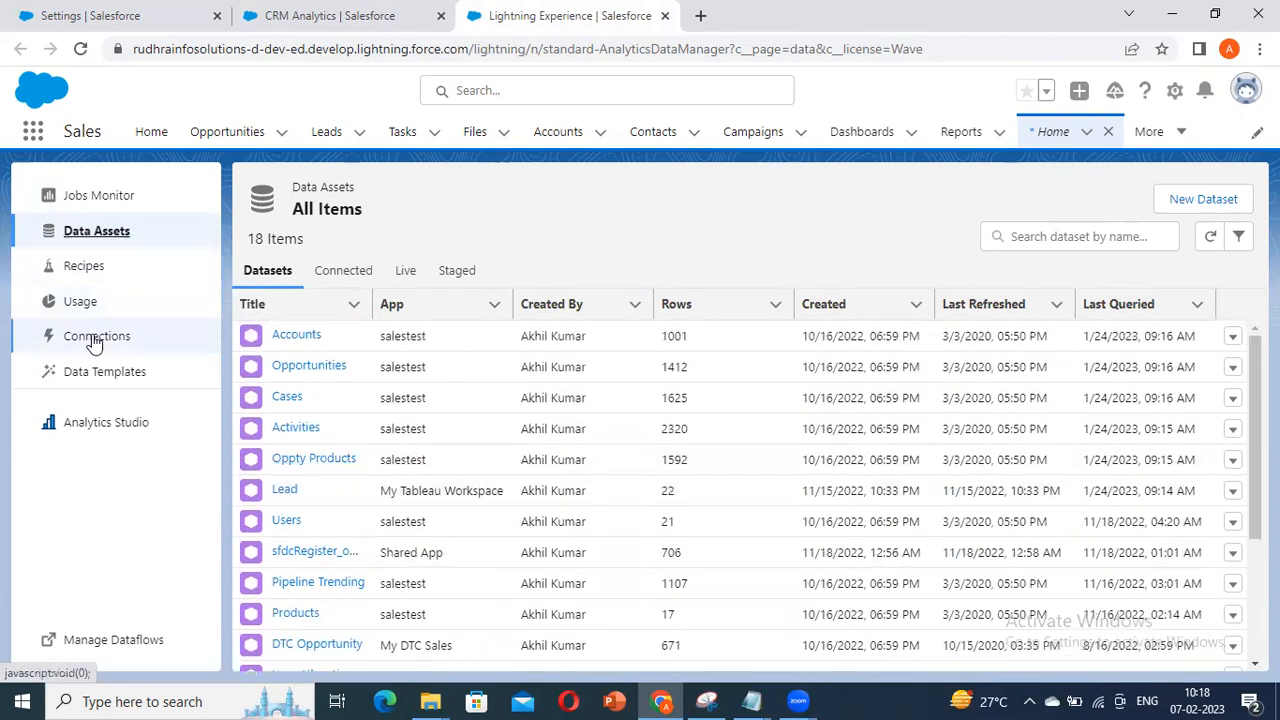
# Step: Open the Usage page and review the limits for rows in all datasets, output to Salesforce and output to CSV
pyautogui.click(90, 302)
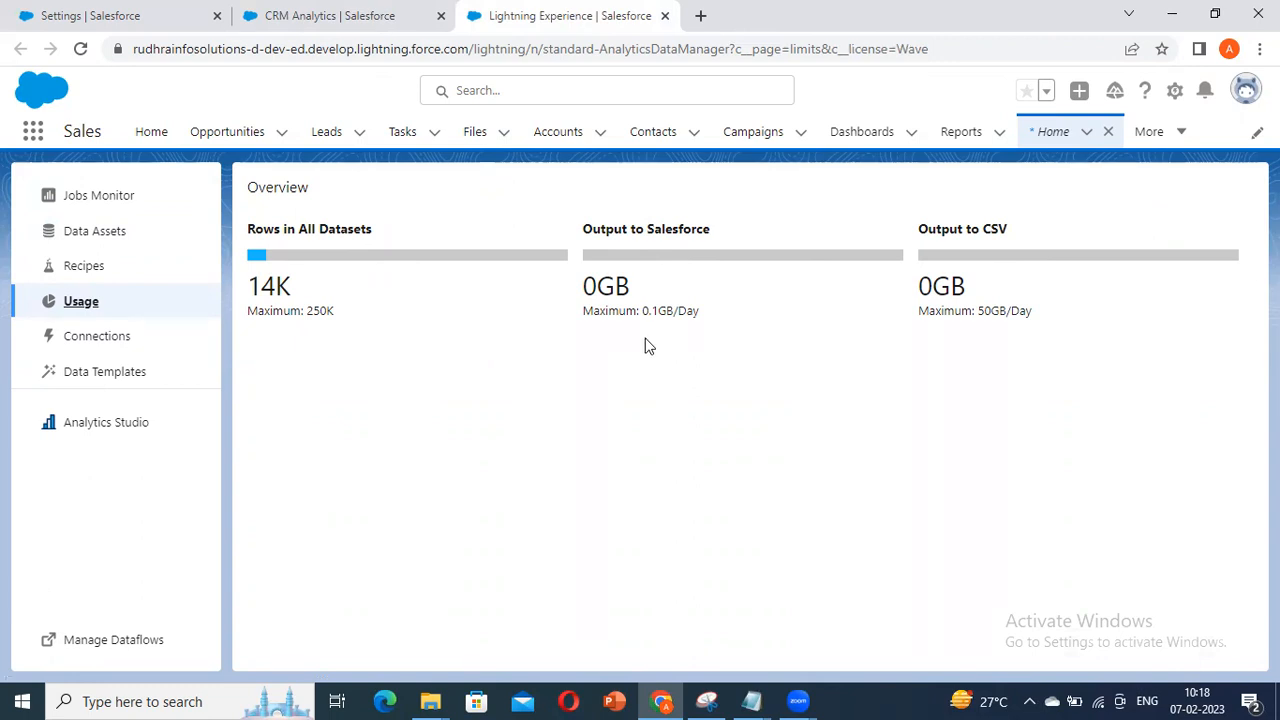
pyautogui.moveTo(248, 288); pyautogui.dragTo(320, 339)
pyautogui.click(437, 367)
pyautogui.moveTo(254, 313); pyautogui.dragTo(343, 320)
pyautogui.moveTo(722, 316); pyautogui.dragTo(470, 356)
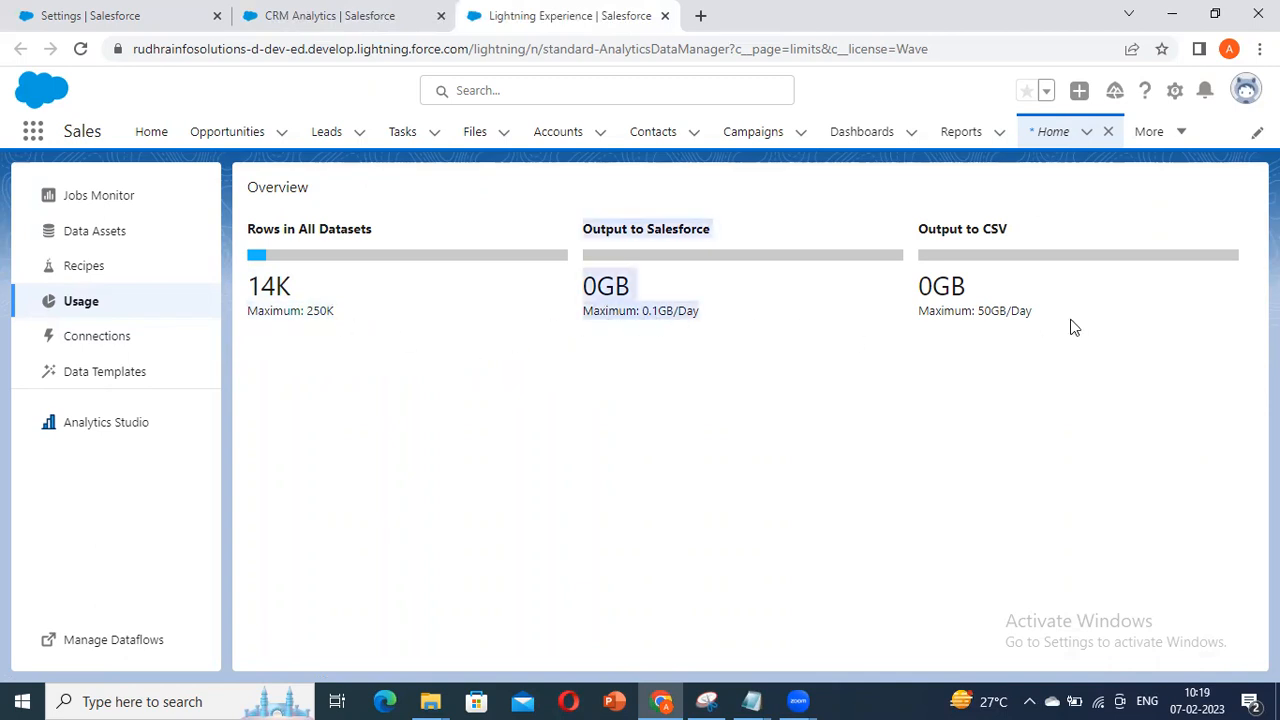
pyautogui.moveTo(1074, 328); pyautogui.dragTo(950, 303)
pyautogui.click(660, 335)
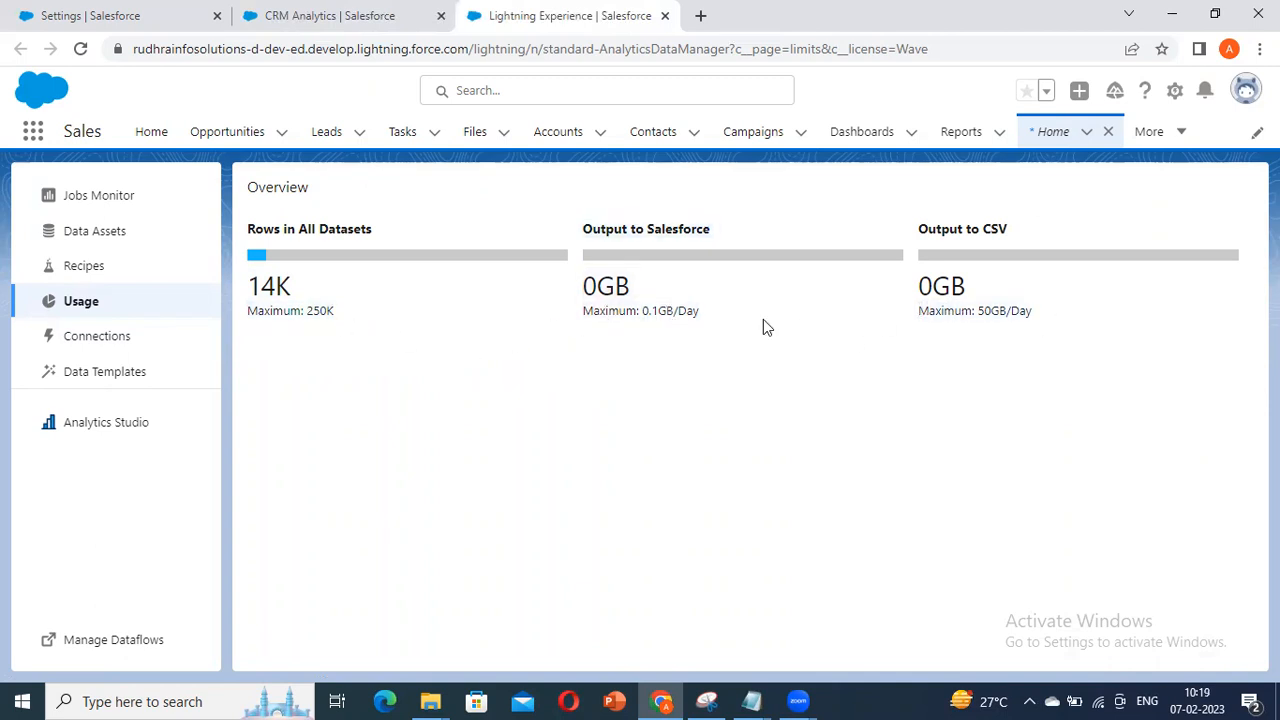
pyautogui.click(1008, 370)
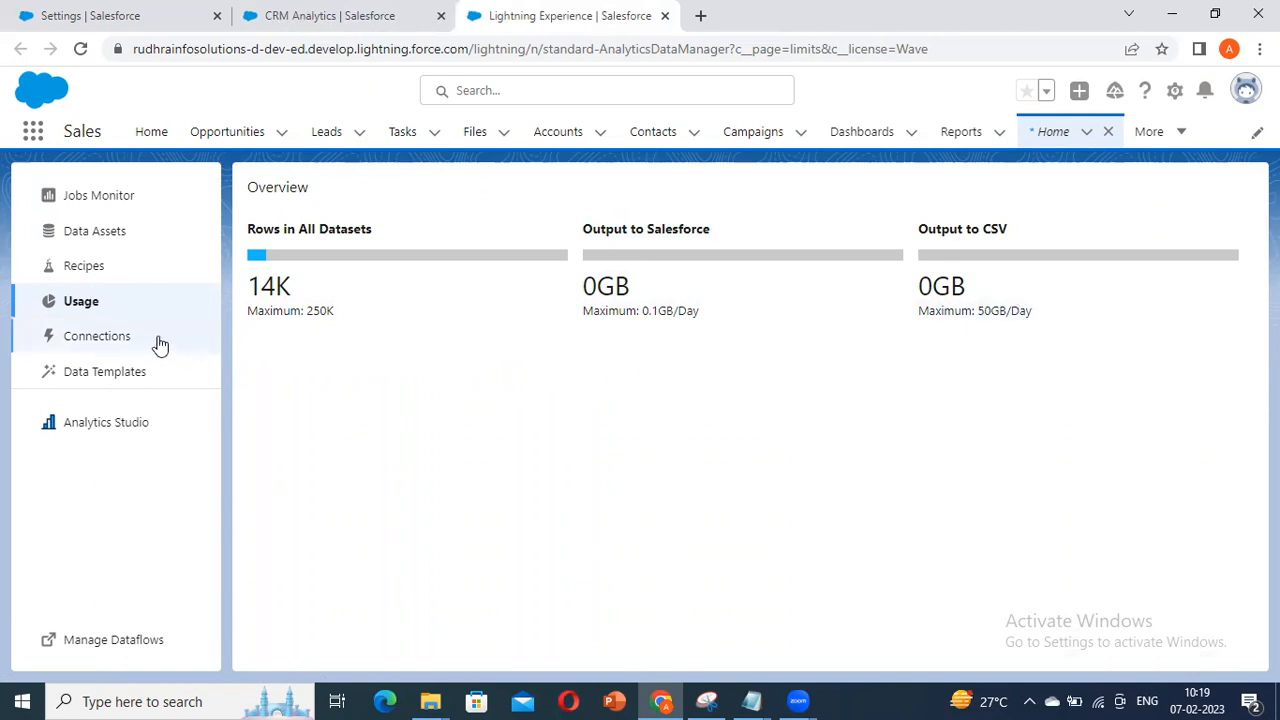
pyautogui.moveTo(272, 314); pyautogui.dragTo(1053, 367)
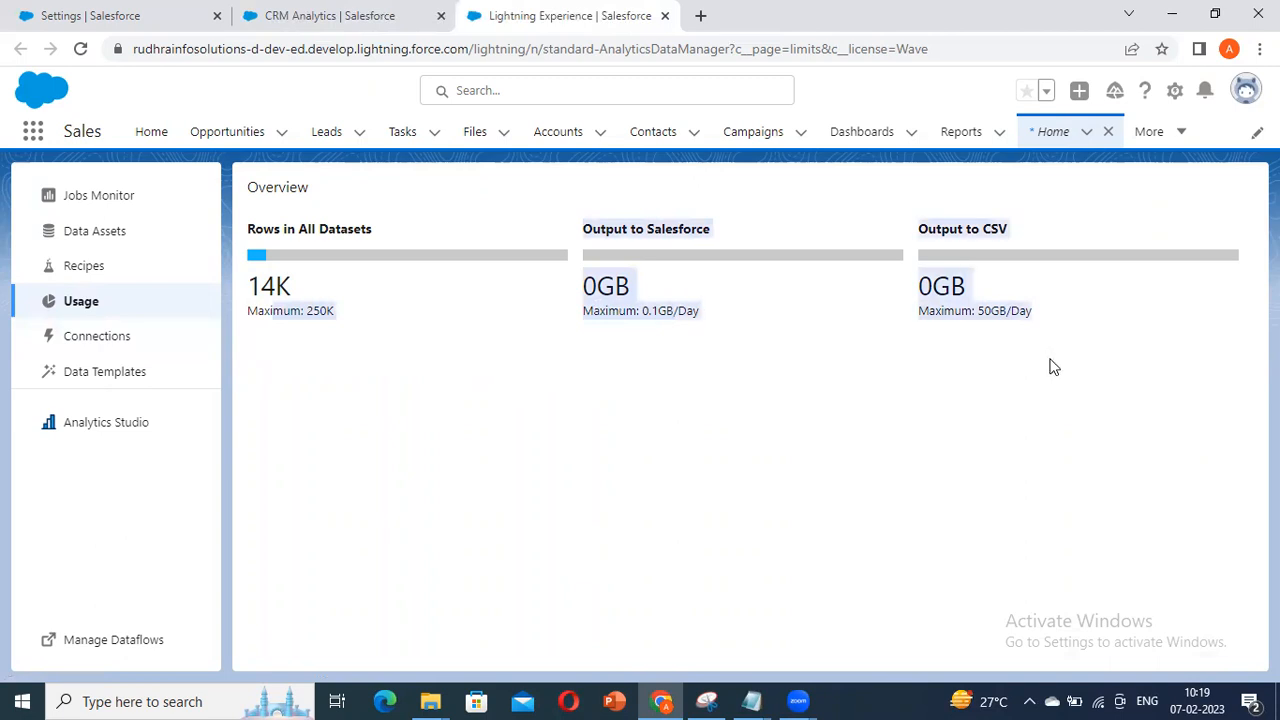
pyautogui.click(665, 325)
pyautogui.moveTo(1097, 325); pyautogui.dragTo(453, 362)
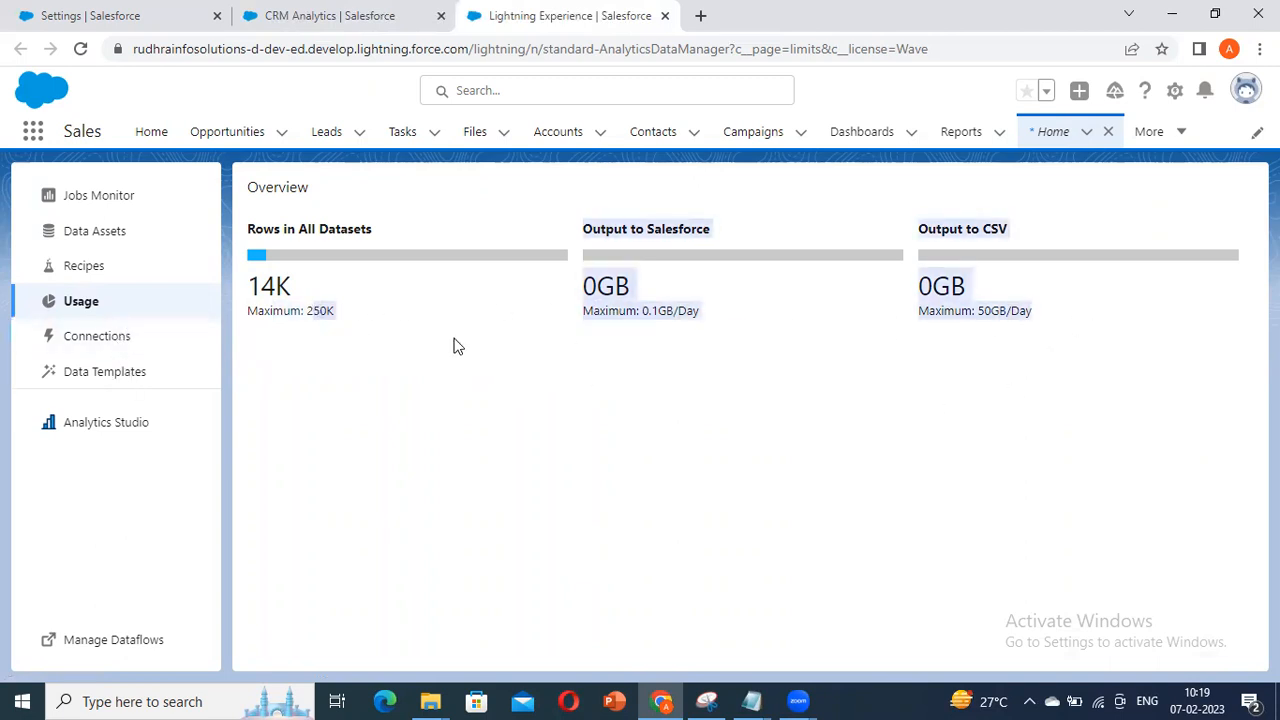
pyautogui.click(1067, 350)
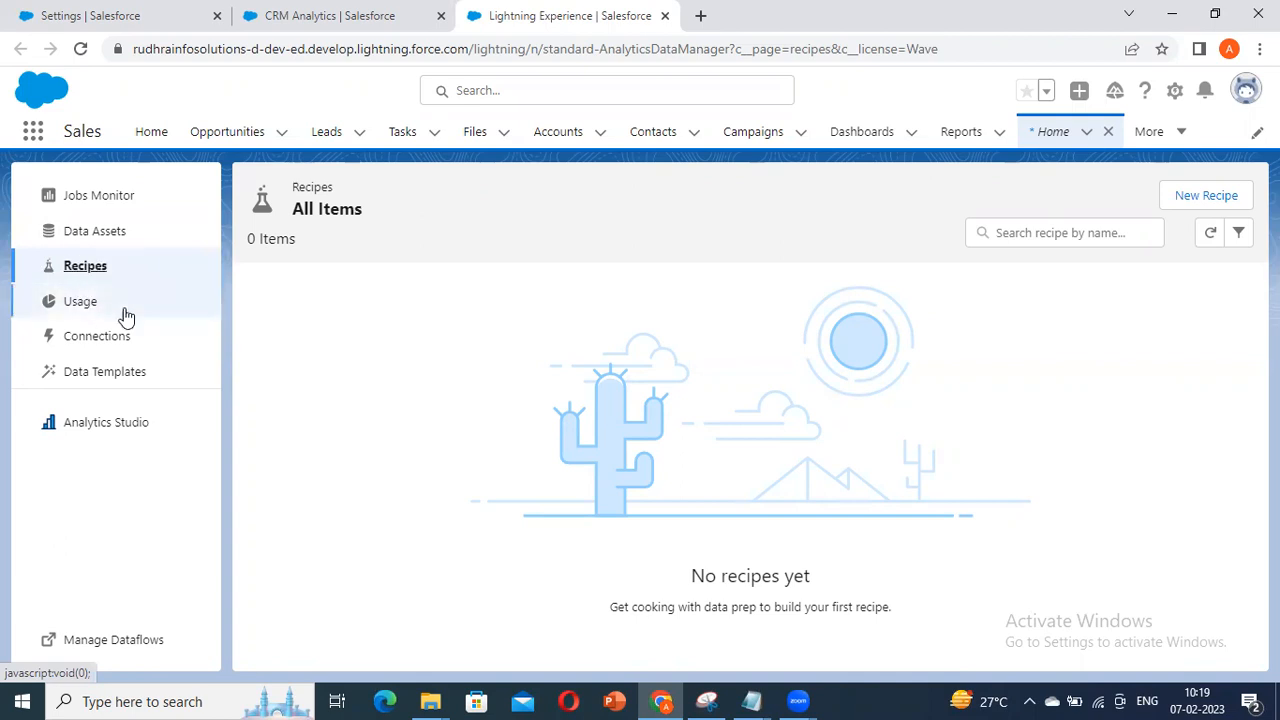
# Step: Open the Connections page and start a new connection to look through the available connectors
pyautogui.click(109, 343)
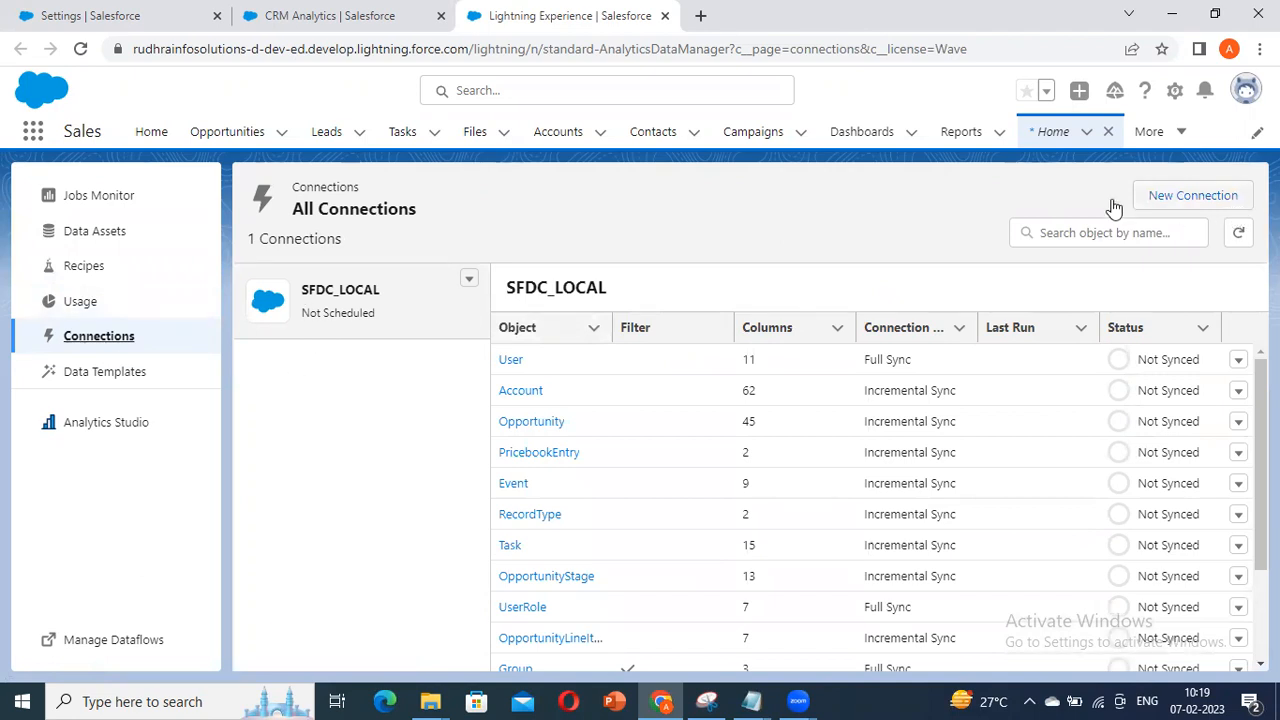
pyautogui.click(1206, 205)
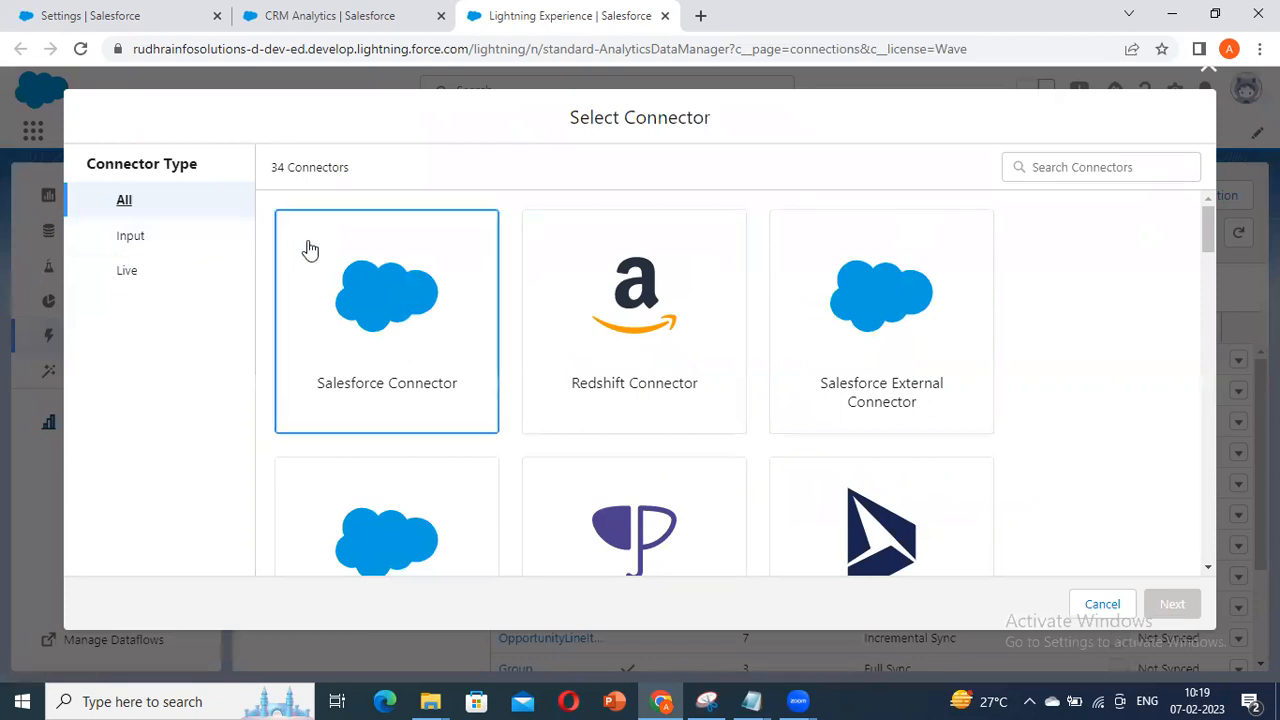
pyautogui.scroll(-5, 737, 289)
pyautogui.scroll(5, 737, 289)
pyautogui.scroll(-1, 340, 347)
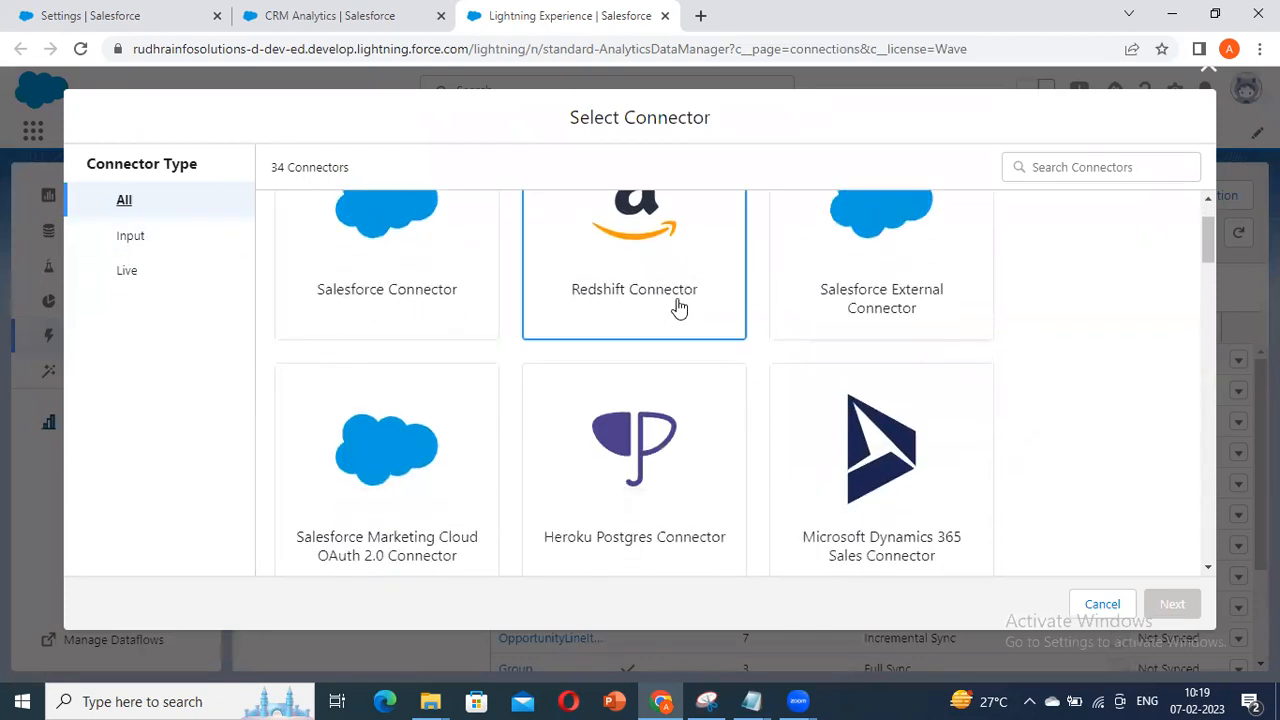
pyautogui.scroll(1, 660, 330)
pyautogui.scroll(-1, 715, 350)
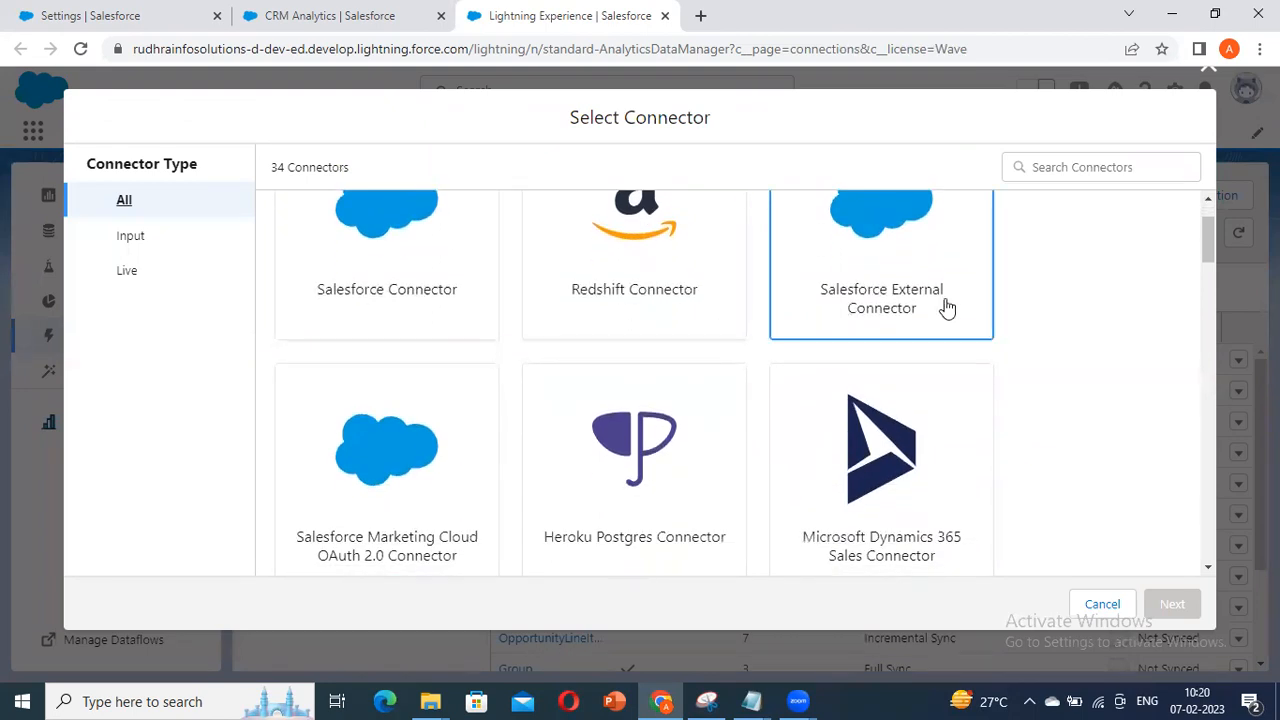
pyautogui.scroll(-1, 915, 306)
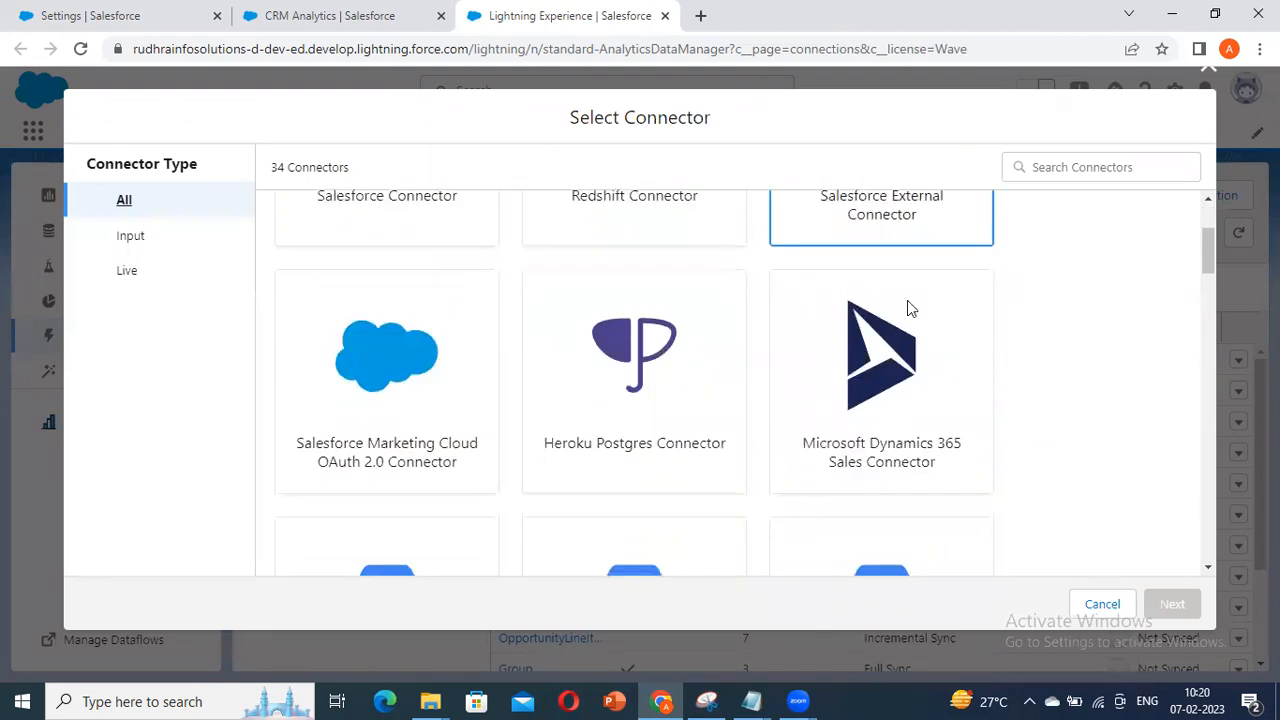
pyautogui.scroll(2, 840, 335)
# Step: View the connection setup form for the Salesforce External Connector and return to the connector selection
pyautogui.click(930, 355)
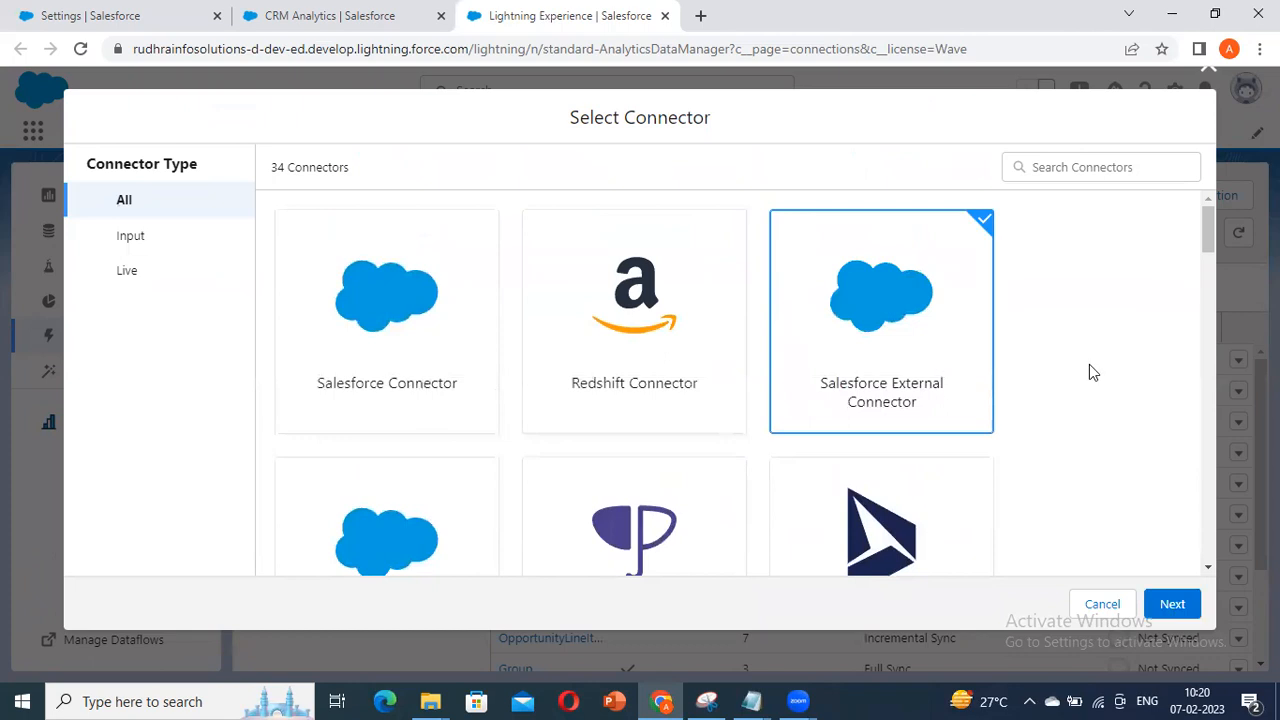
pyautogui.scroll(-1, 814, 414)
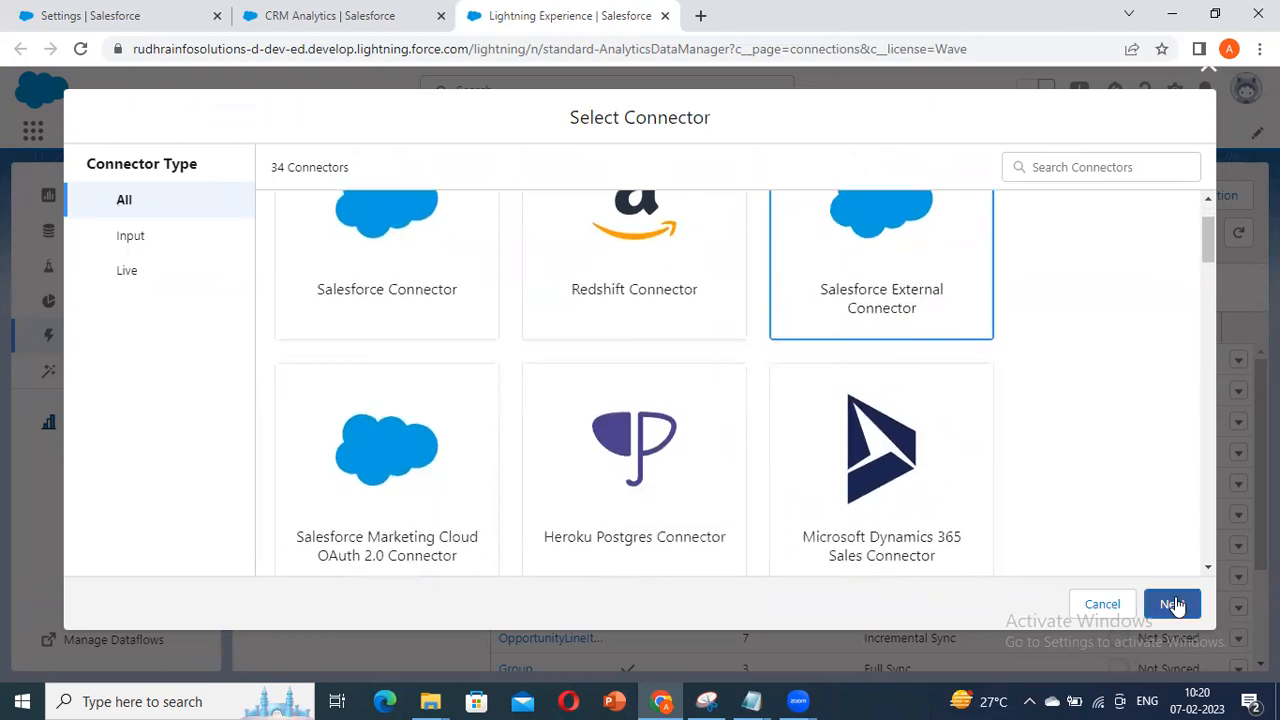
pyautogui.click(1174, 604)
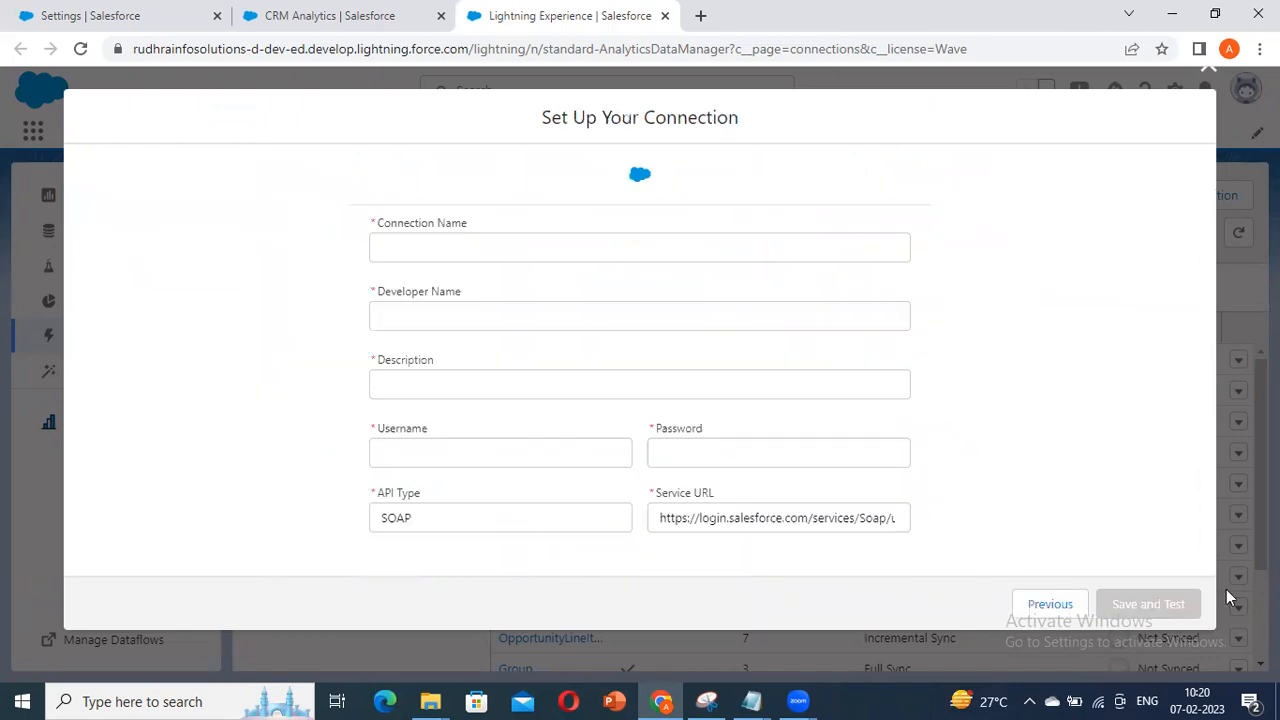
pyautogui.click(1048, 606)
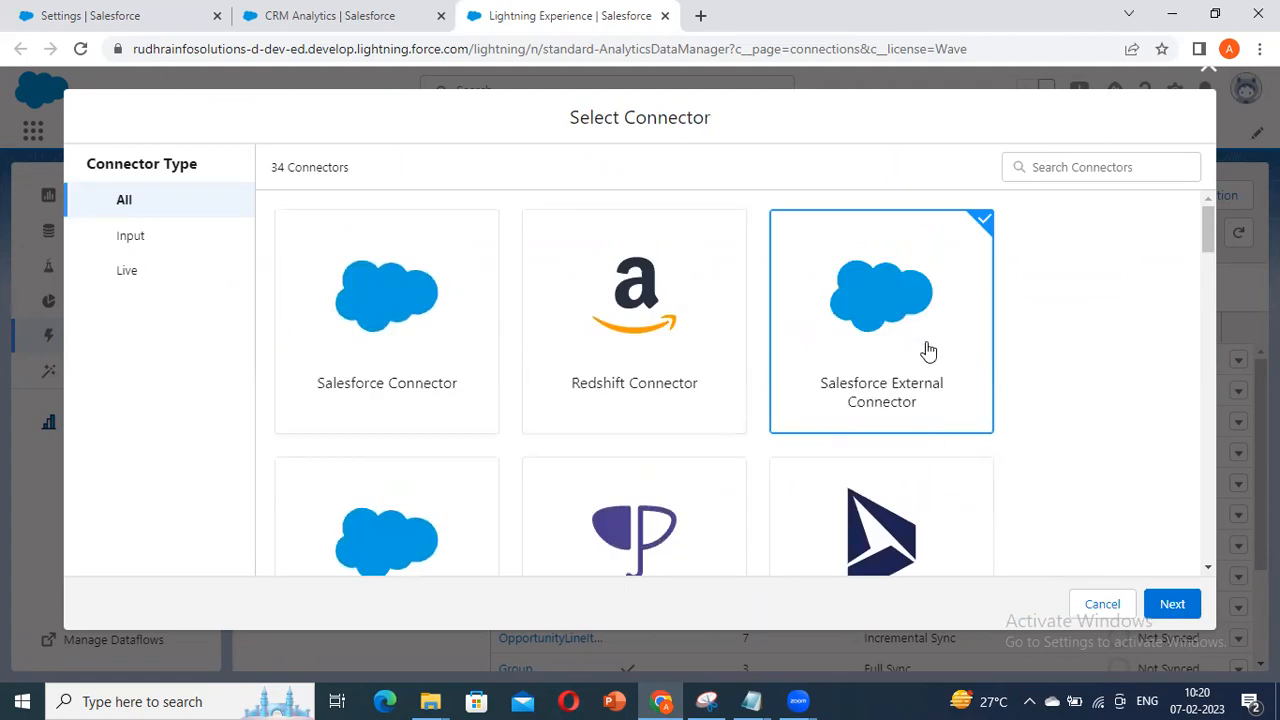
# Step: Examine the Salesforce Marketing Cloud OAuth 2.0, Heroku Postgres and Microsoft Dynamics 365 Sales connectors in the connector list
pyautogui.scroll(-1, 928, 358)
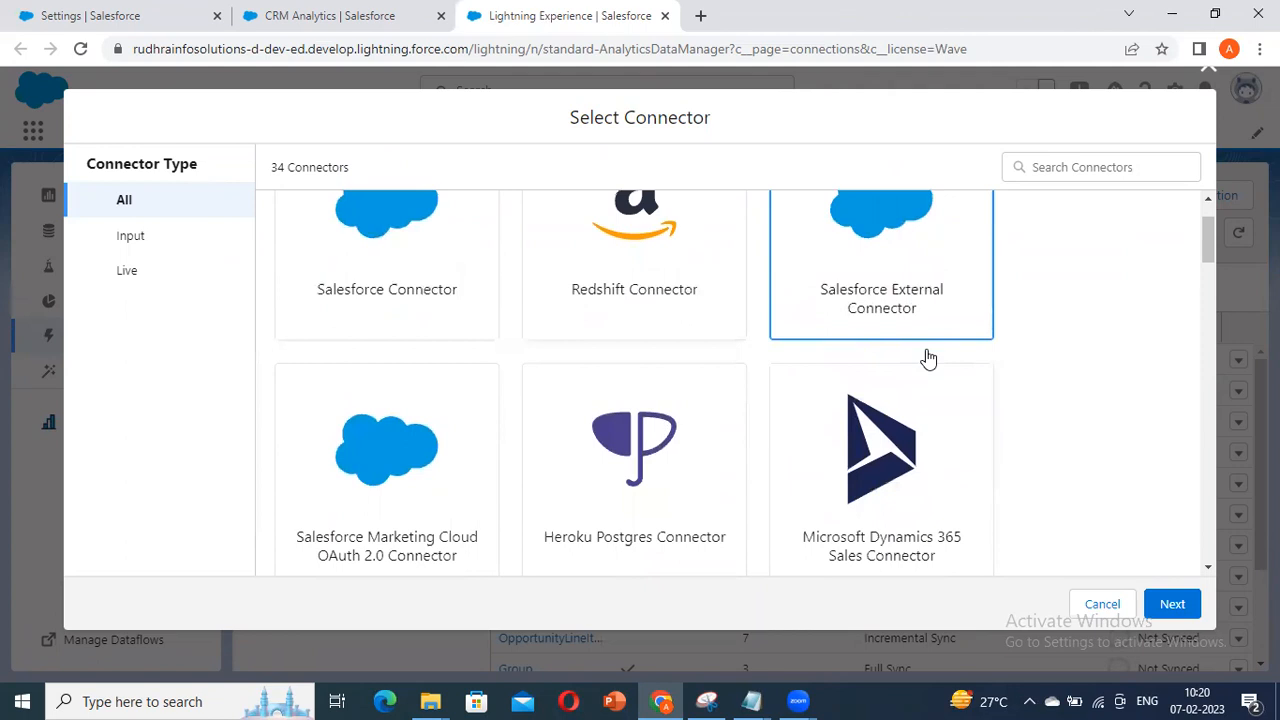
pyautogui.scroll(-1, 855, 395)
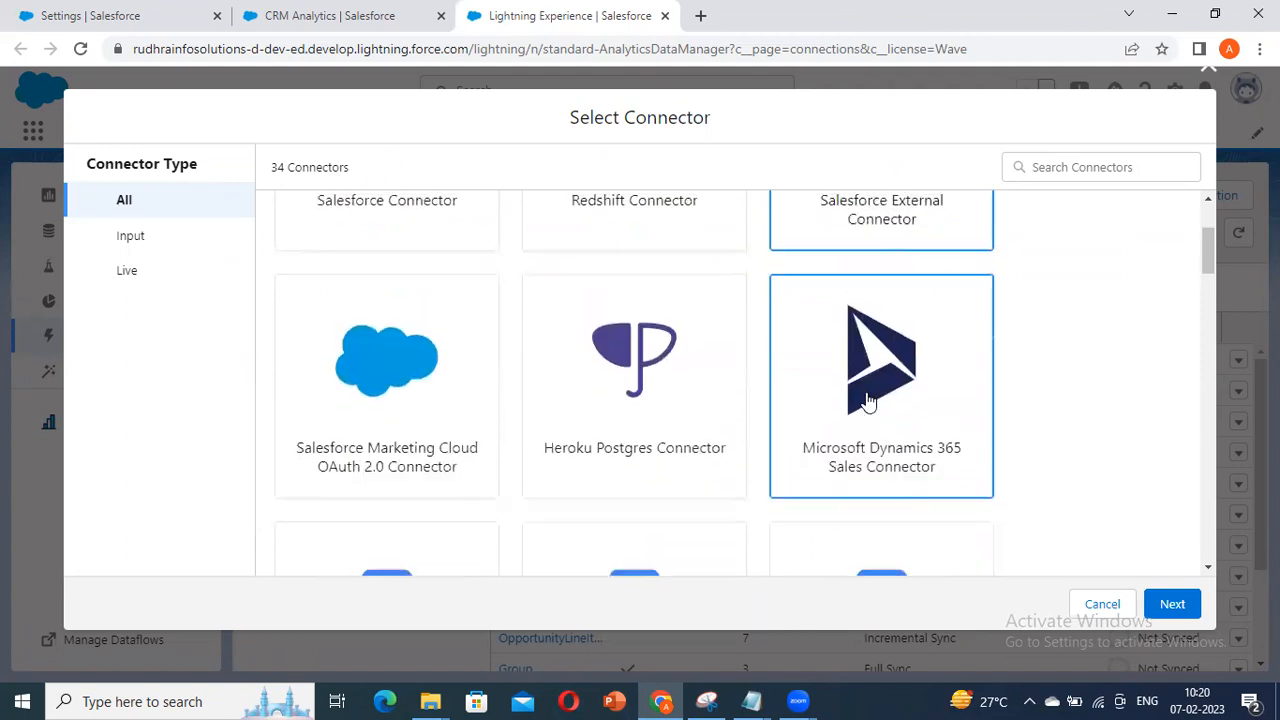
pyautogui.click(413, 425)
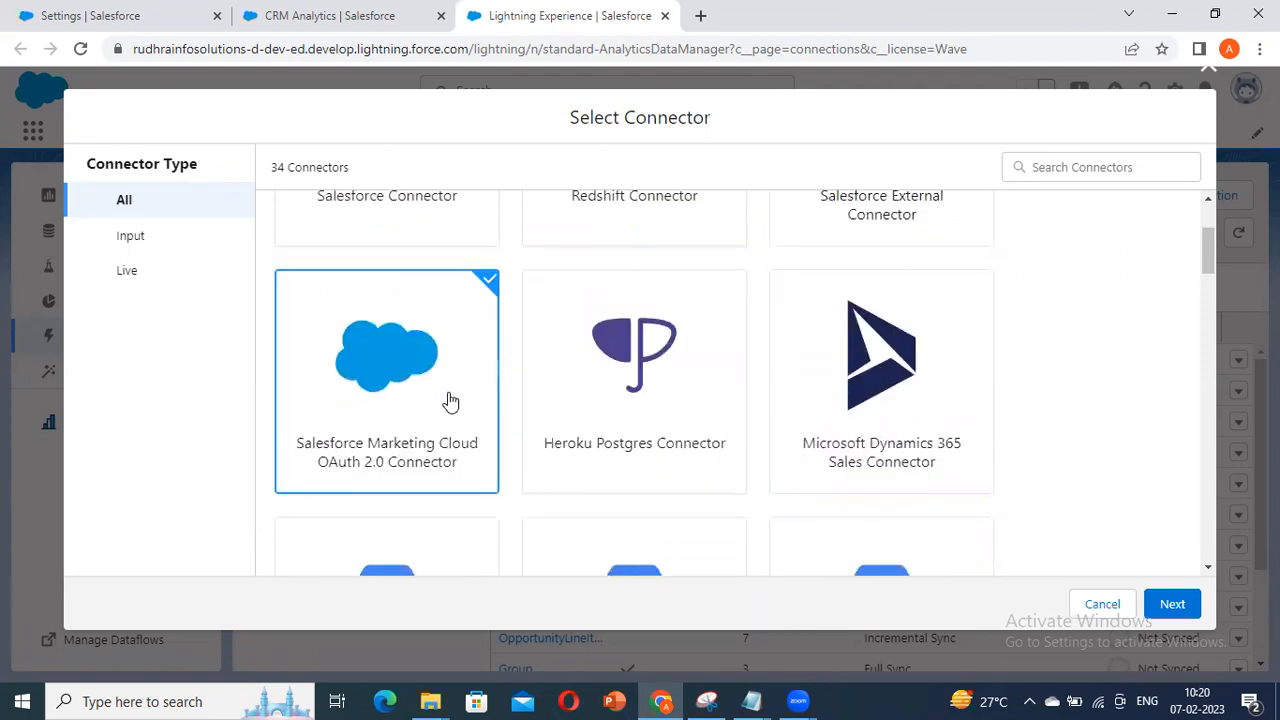
pyautogui.scroll(-2, 630, 287)
pyautogui.click(630, 287)
pyautogui.scroll(3, 760, 331)
pyautogui.scroll(-3, 715, 415)
pyautogui.click(891, 349)
pyautogui.scroll(2, 1080, 374)
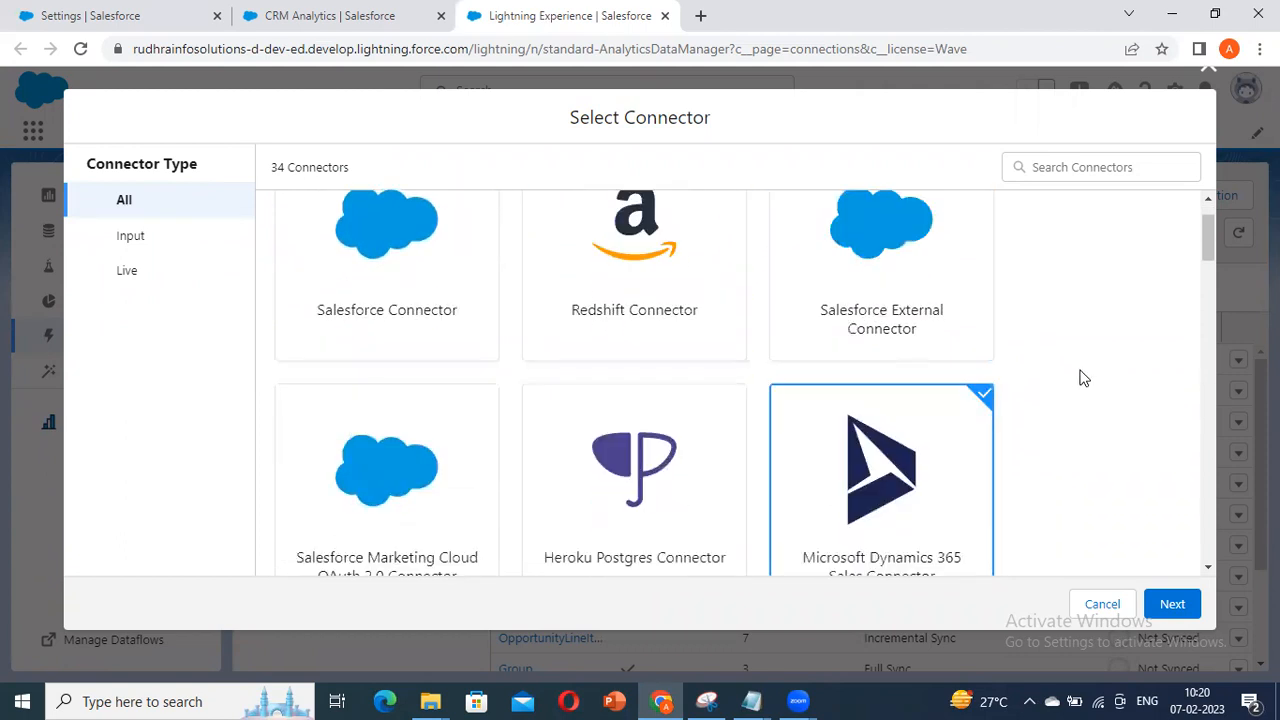
pyautogui.scroll(-3, 849, 251)
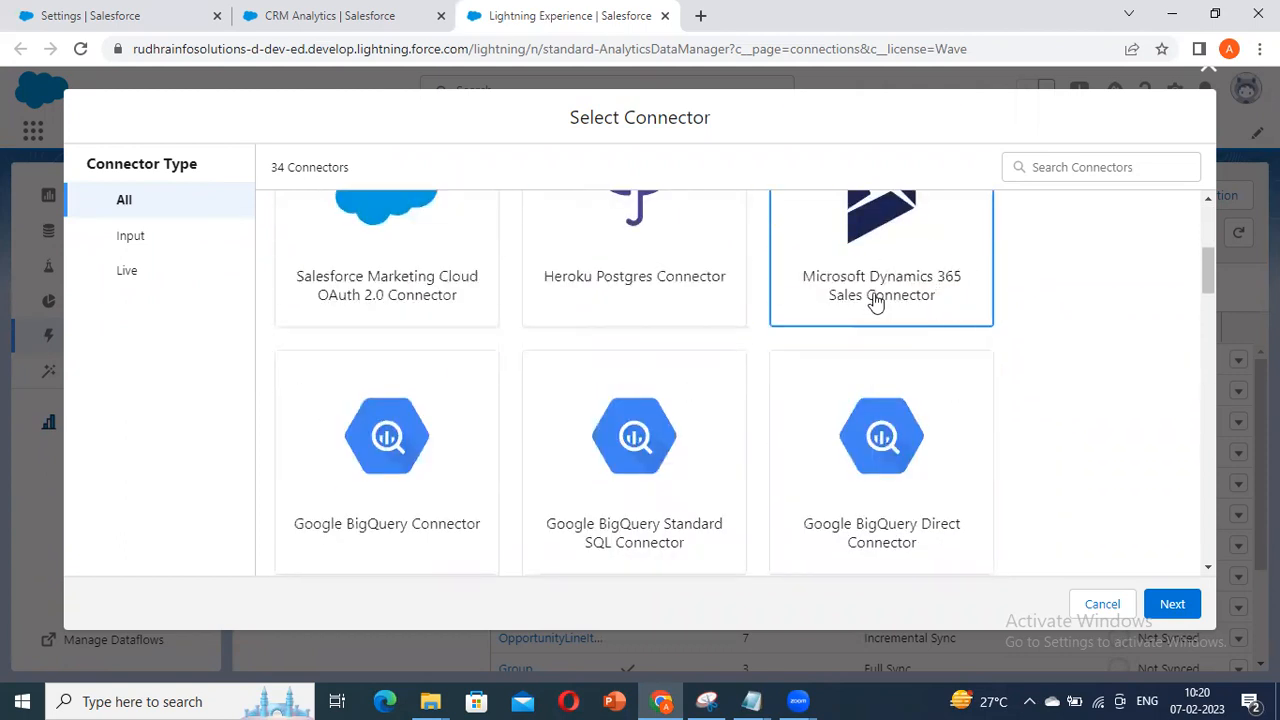
# Step: Look through the Google BigQuery, Microsoft Azure SQL Database and Azure Synapse Analytics connectors
pyautogui.scroll(-3, 751, 345)
pyautogui.click(360, 266)
pyautogui.scroll(3, 406, 329)
pyautogui.scroll(-1, 438, 425)
pyautogui.scroll(-3, 438, 425)
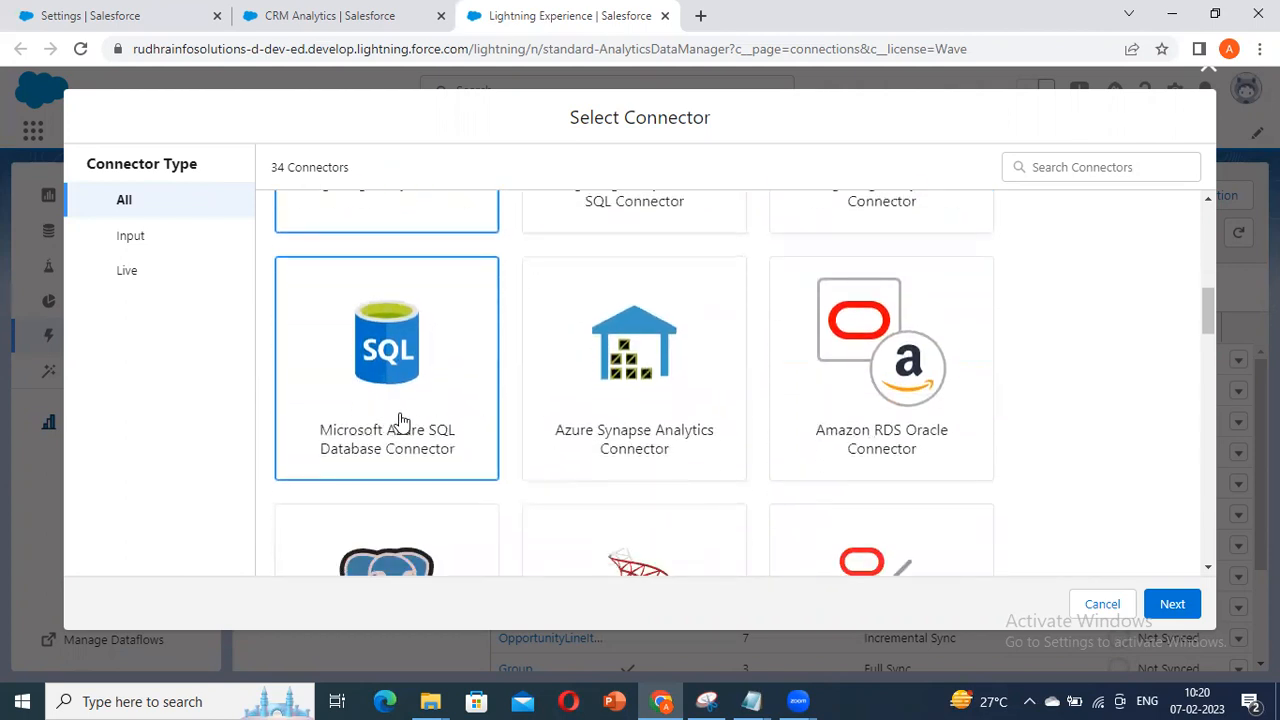
pyautogui.click(403, 414)
pyautogui.scroll(-1, 760, 385)
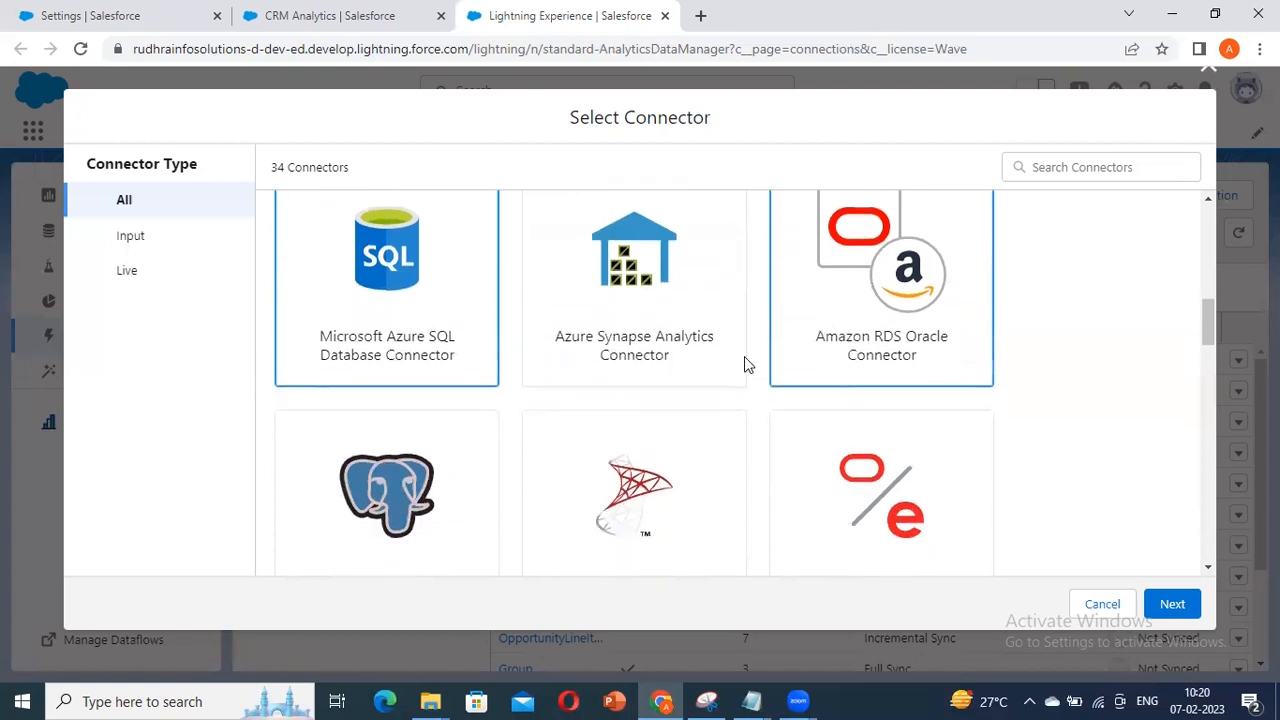
pyautogui.click(671, 320)
pyautogui.scroll(2, 951, 354)
pyautogui.scroll(-2, 709, 371)
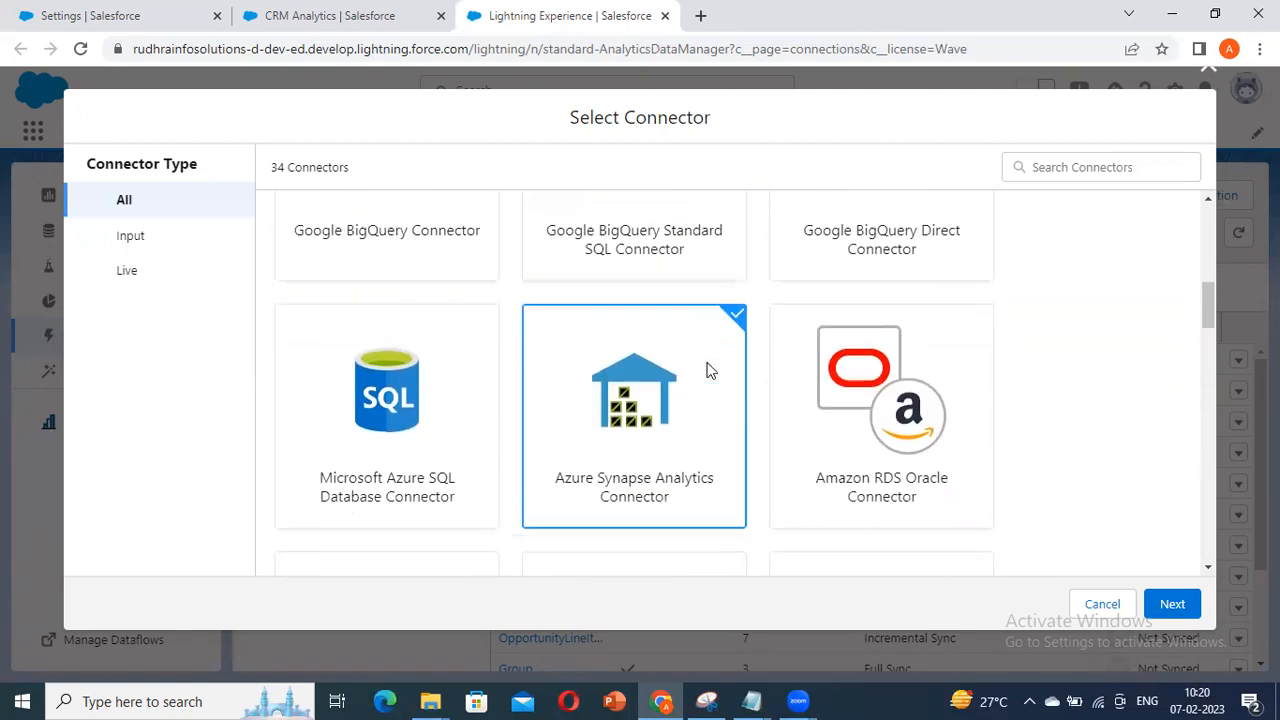
pyautogui.scroll(-1, 951, 363)
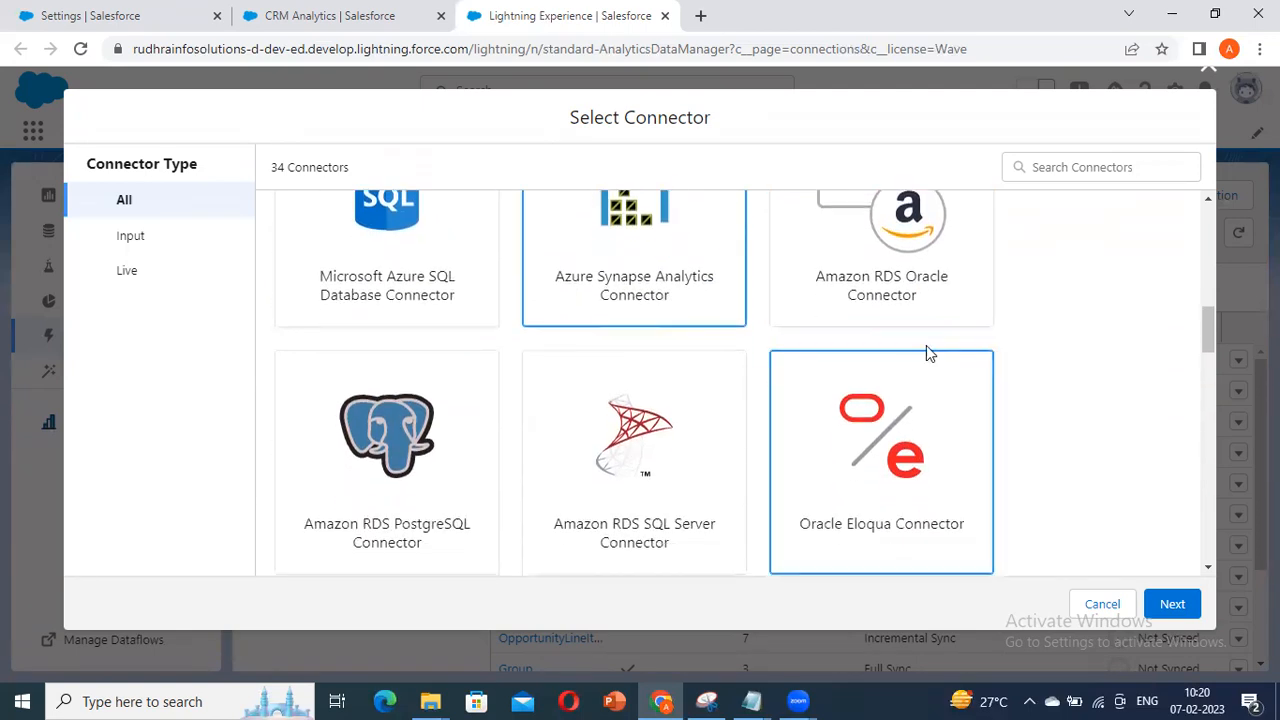
# Step: Browse the remaining connectors down to HubSpot Connector (Beta) and return to the start of the list
pyautogui.scroll(-6, 880, 370)
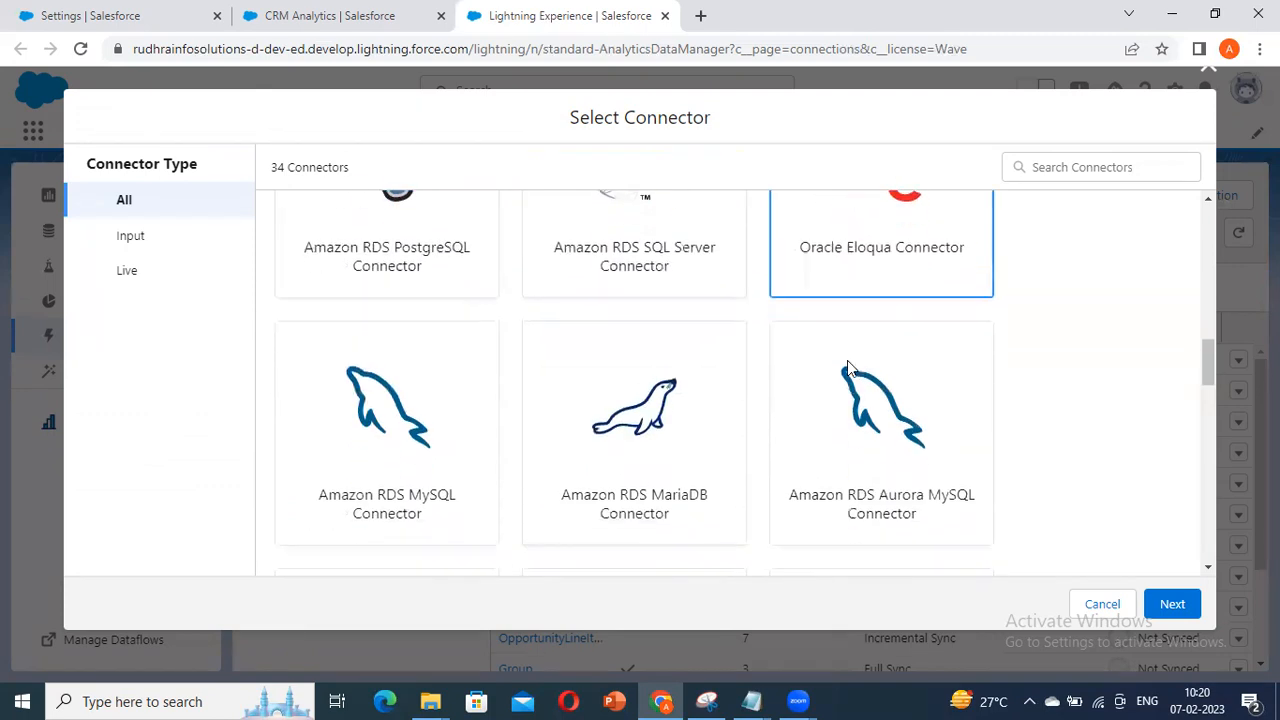
pyautogui.scroll(-7, 400, 380)
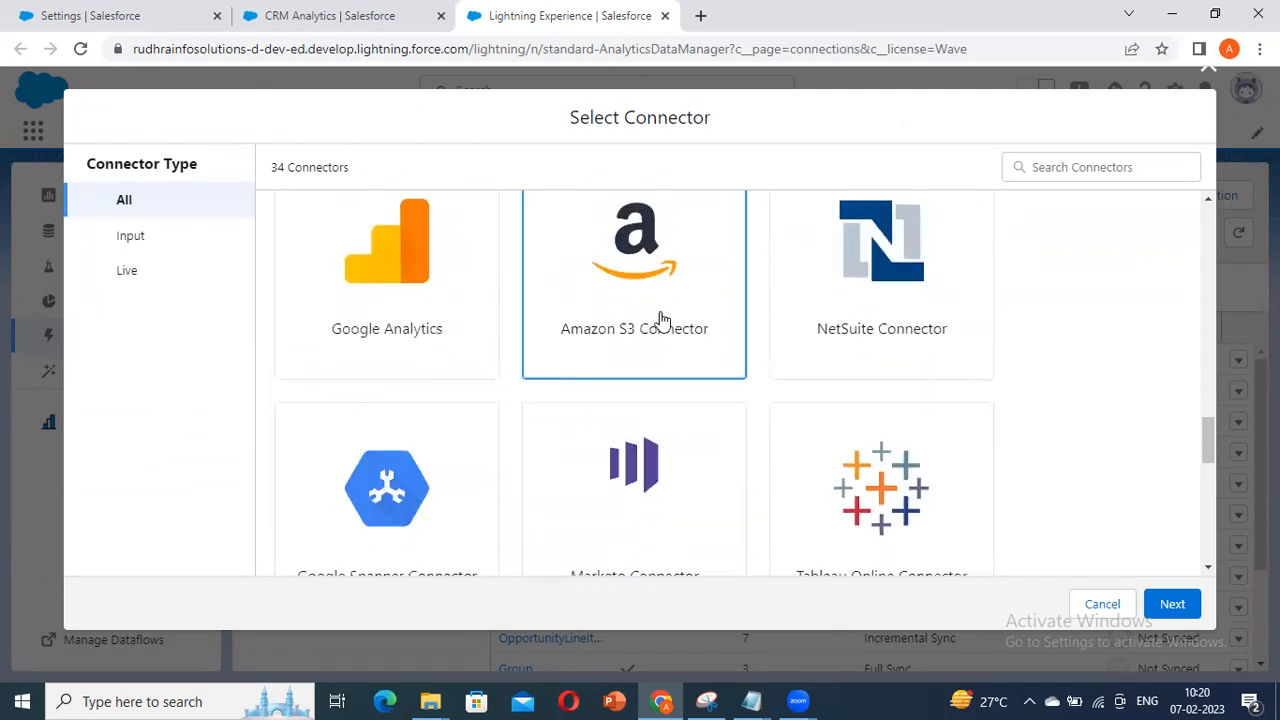
pyautogui.scroll(-8, 497, 302)
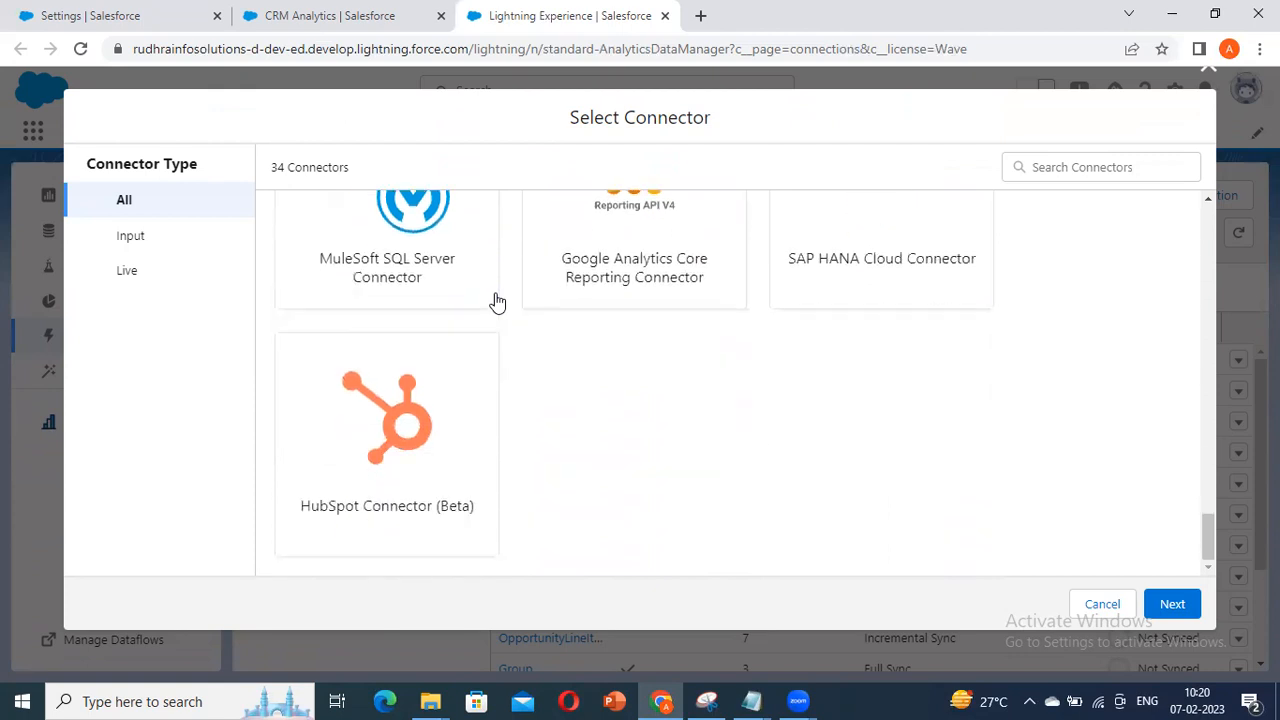
pyautogui.scroll(7, 393, 347)
pyautogui.scroll(20, 395, 345)
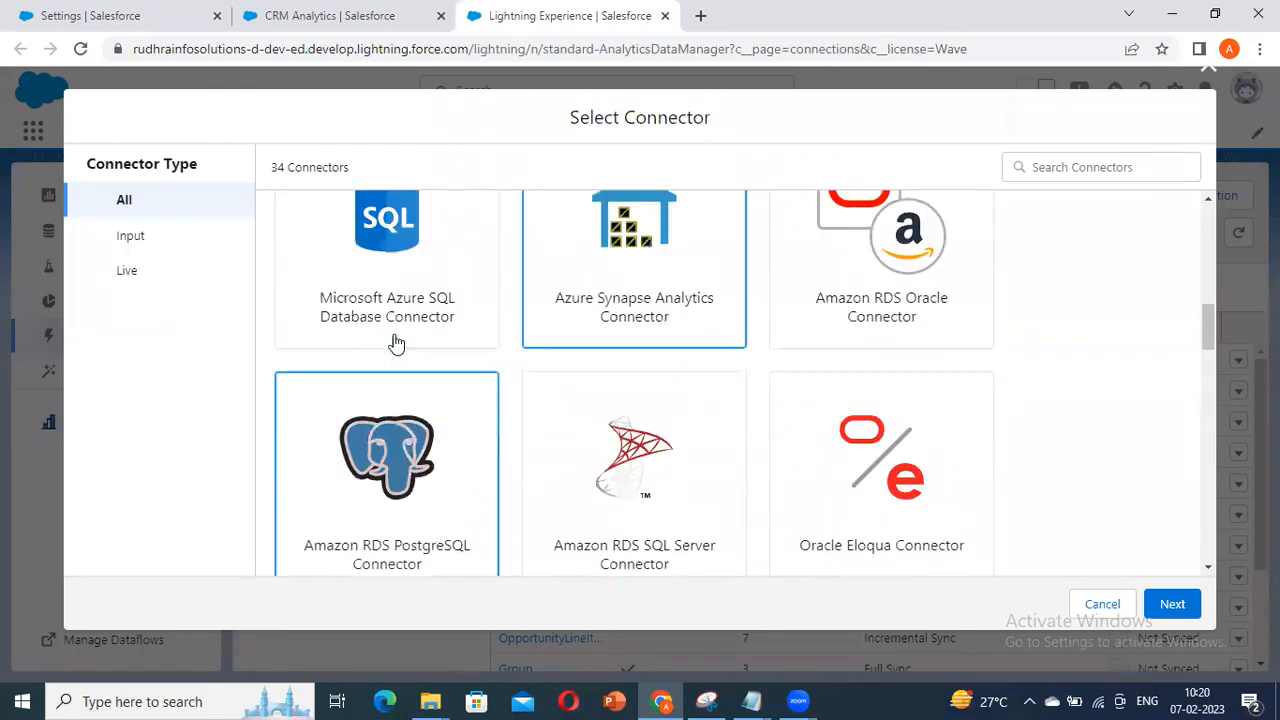
pyautogui.scroll(-10, 549, 295)
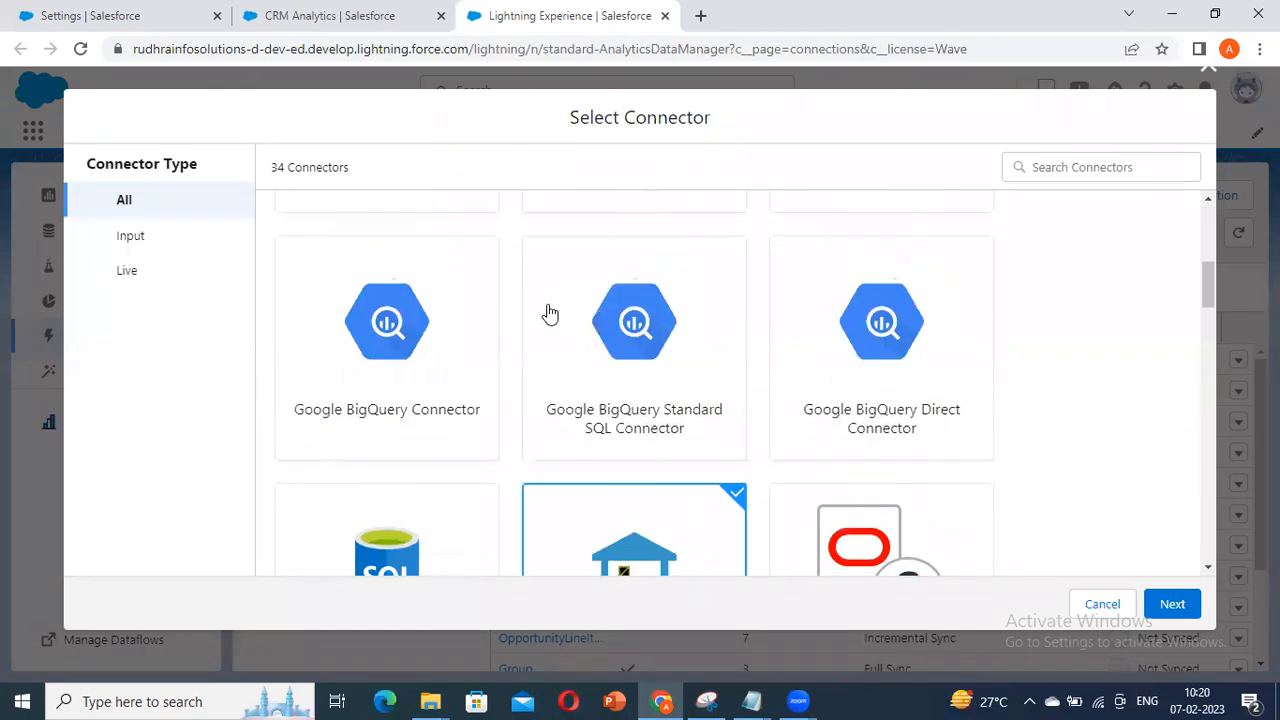
pyautogui.scroll(-8, 550, 311)
pyautogui.scroll(10, 686, 300)
pyautogui.scroll(10, 768, 300)
pyautogui.scroll(-1, 749, 334)
pyautogui.scroll(1, 745, 330)
# Step: View the Input and Live connector types, including Google BigQuery Direct and Snowflake Direct, and close the connector selection without adding a connection
pyautogui.click(128, 234)
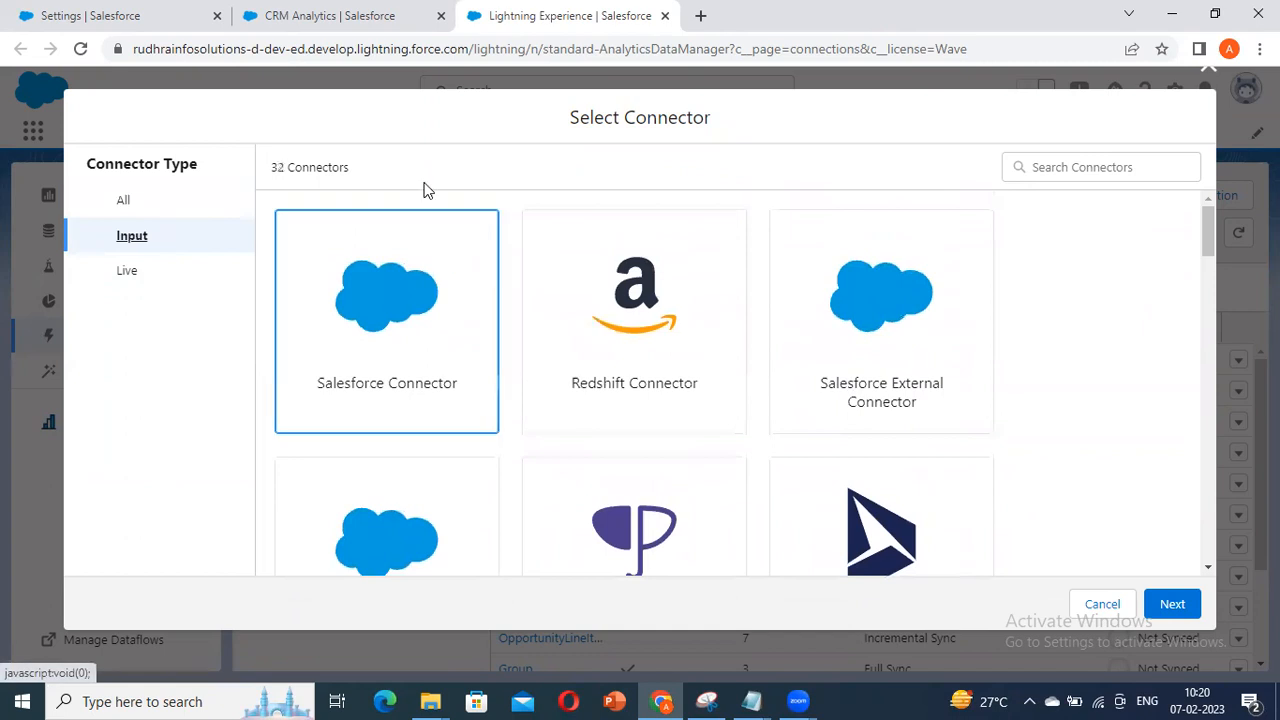
pyautogui.click(157, 280)
pyautogui.click(478, 349)
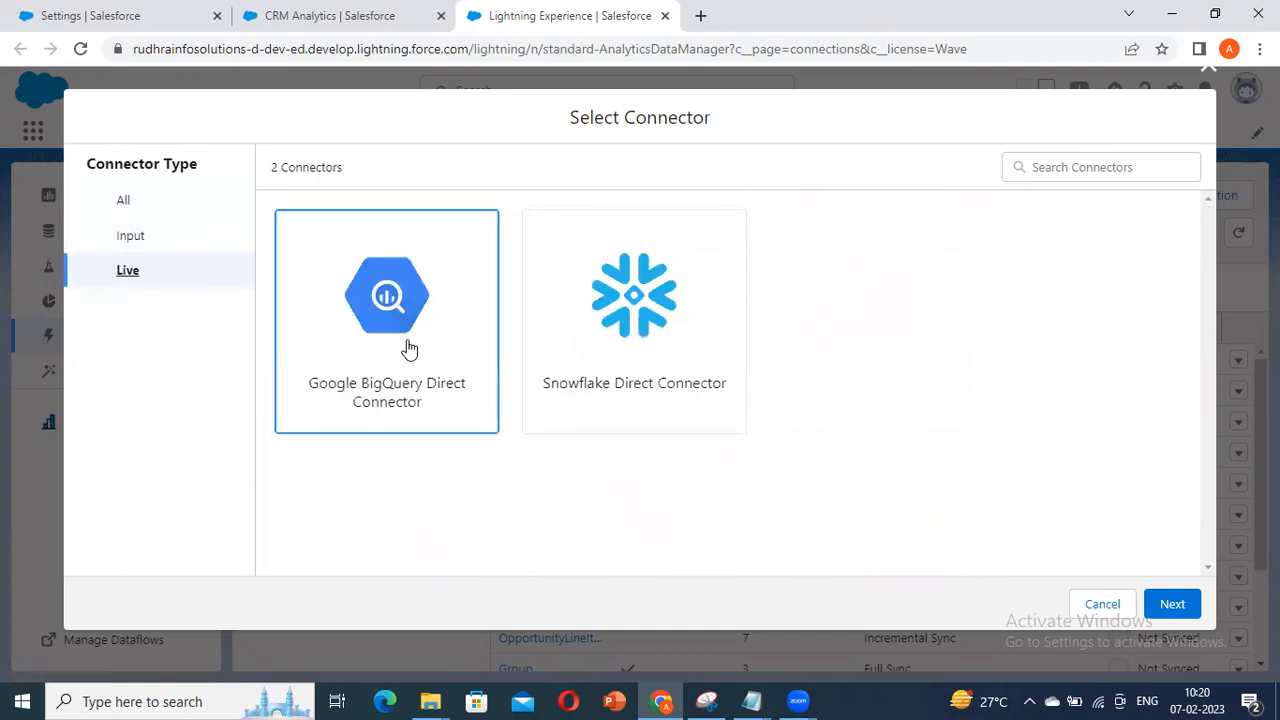
pyautogui.click(630, 320)
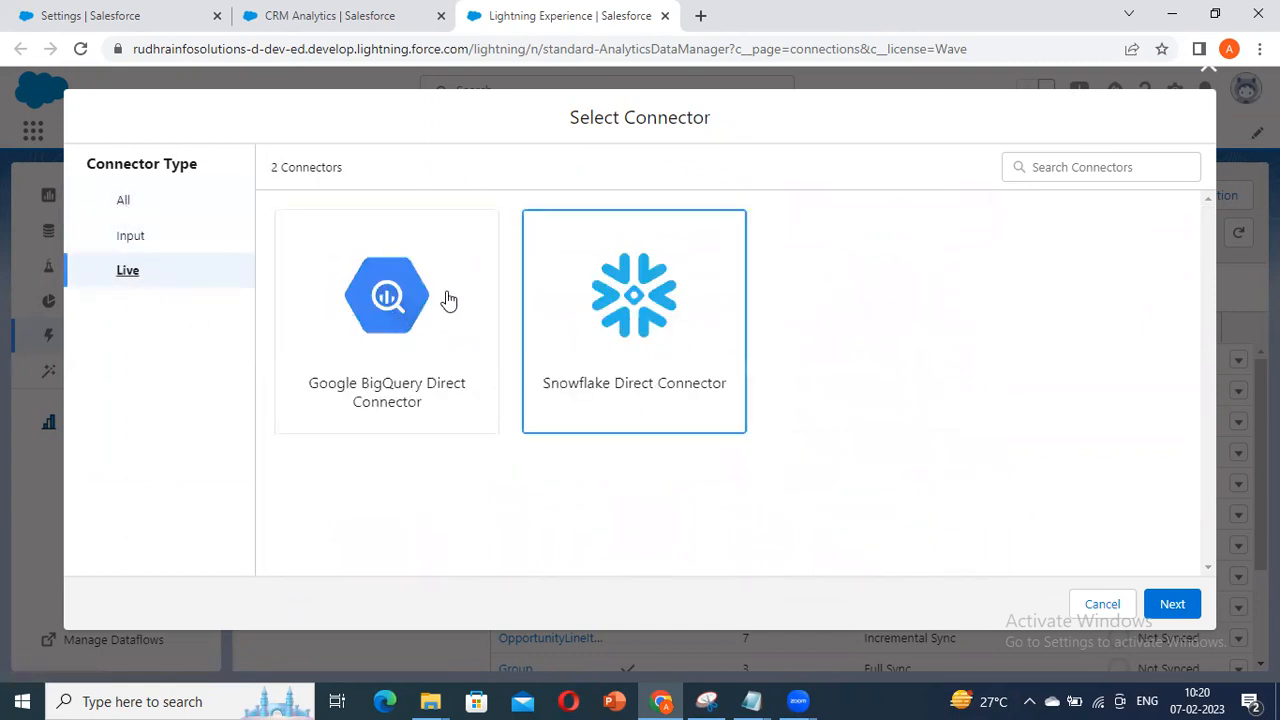
pyautogui.click(400, 316)
pyautogui.click(390, 290)
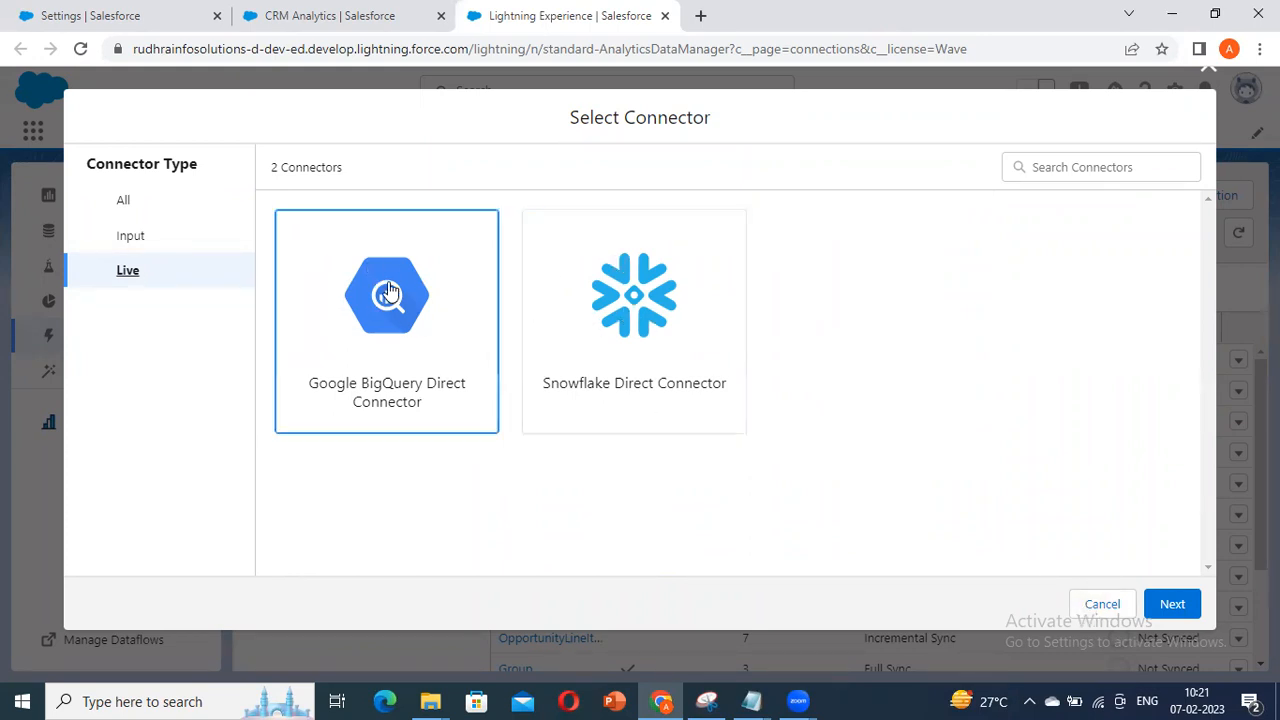
pyautogui.click(1100, 603)
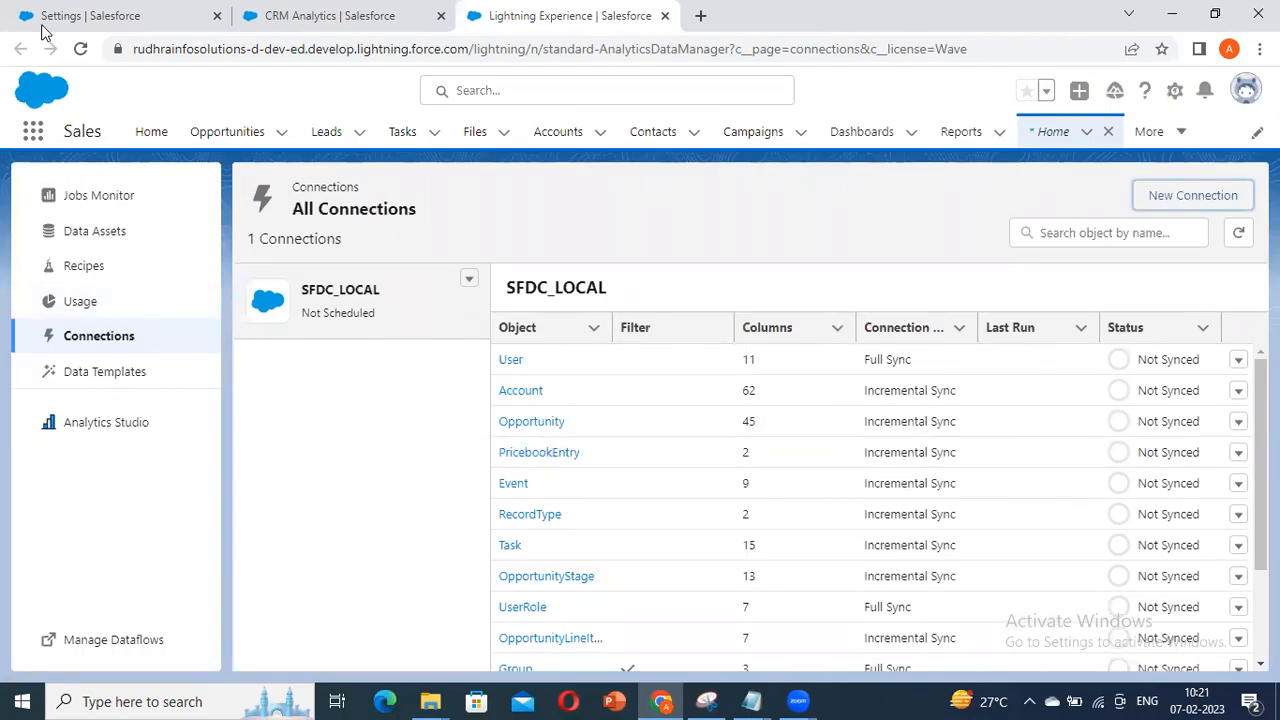
# Step: Open the dataflow management page in its own browser tab and move the Lightning Experience tab to the front of the tab order
pyautogui.click(137, 651)
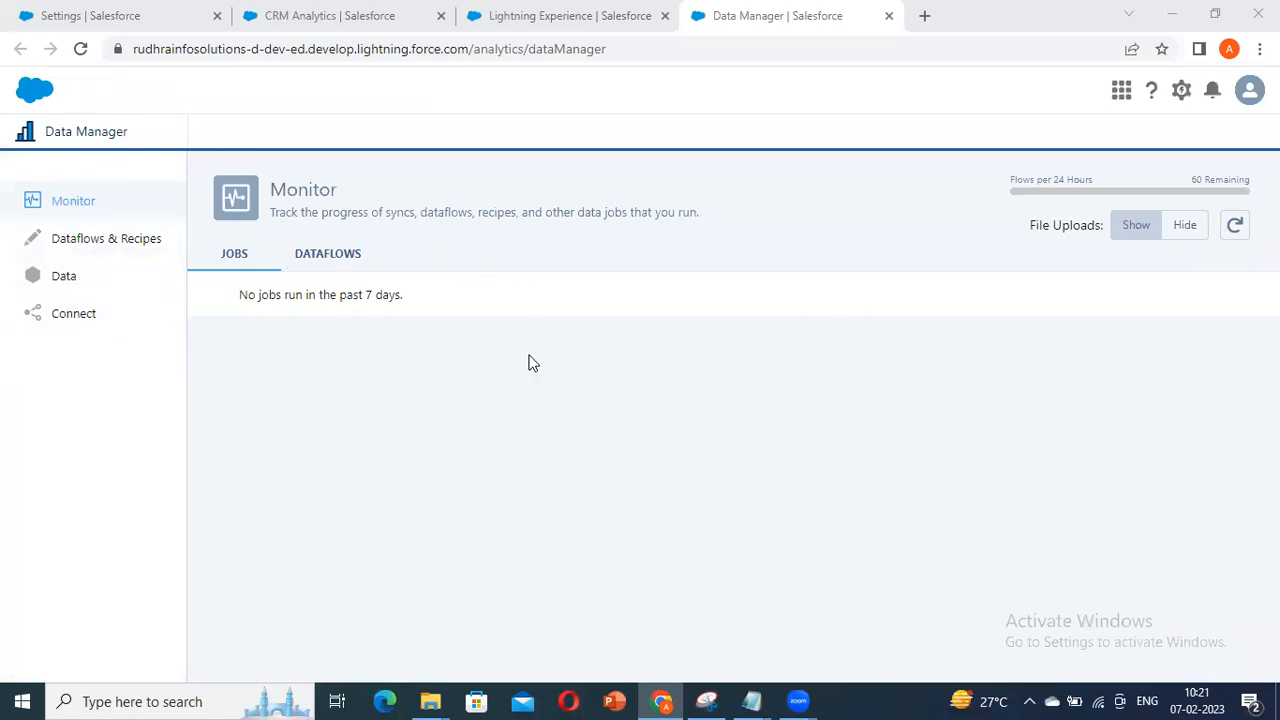
pyautogui.click(570, 15)
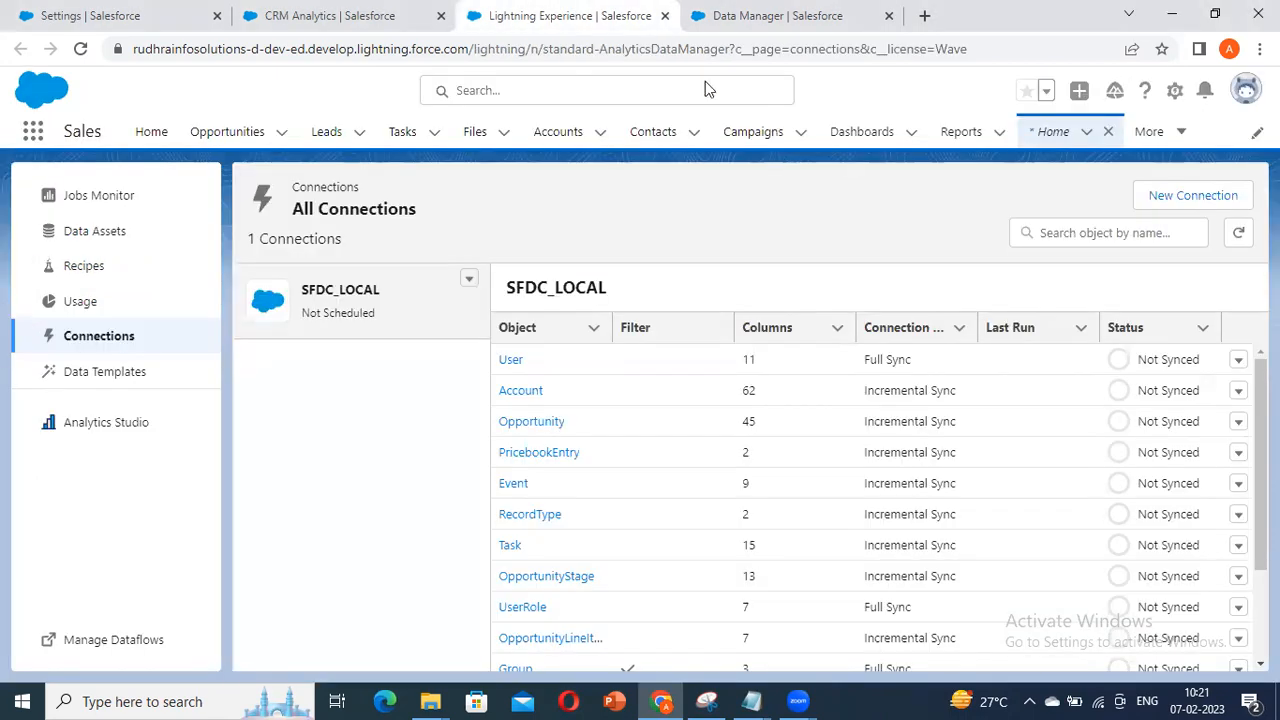
pyautogui.moveTo(570, 15); pyautogui.dragTo(120, 15)
pyautogui.click(777, 15)
# Step: Open Dataflows & Recipes and view both the recipes and dataflows lists
pyautogui.click(160, 242)
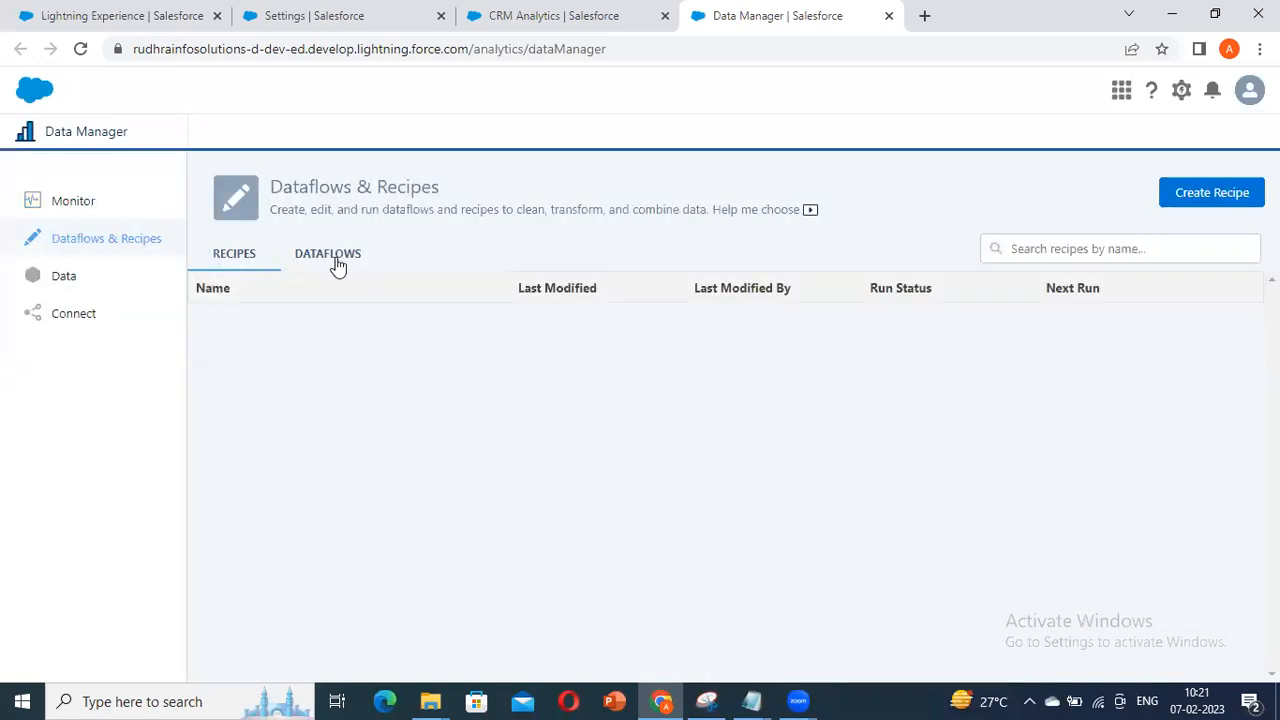
pyautogui.click(366, 258)
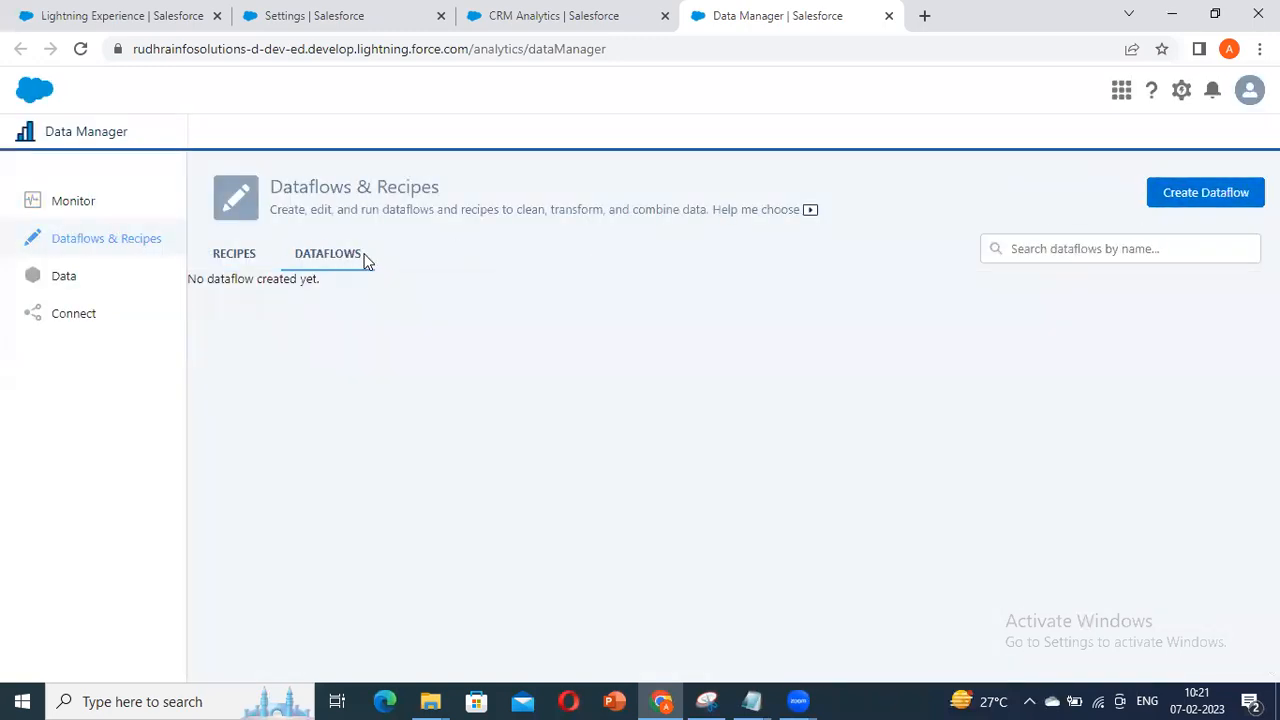
pyautogui.click(243, 260)
# Step: Open the Data page and look through the datasets, live datasets and connected data
pyautogui.click(63, 277)
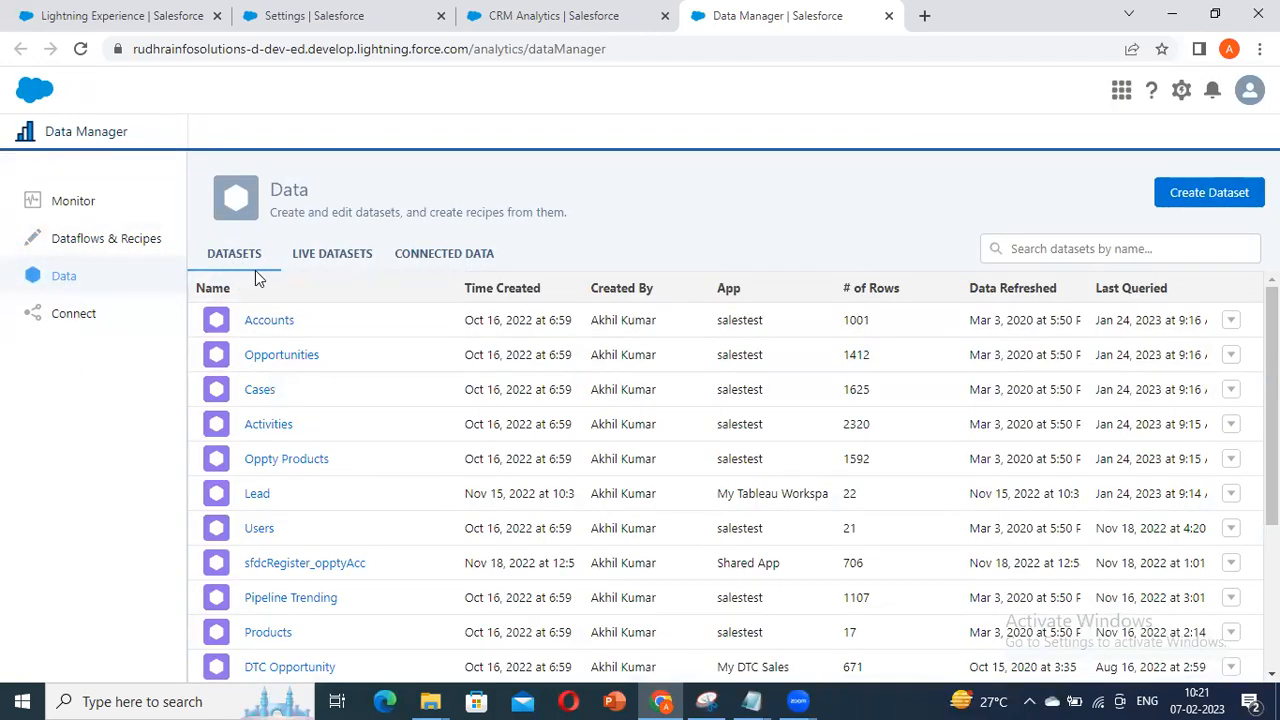
pyautogui.scroll(-3, 306, 500)
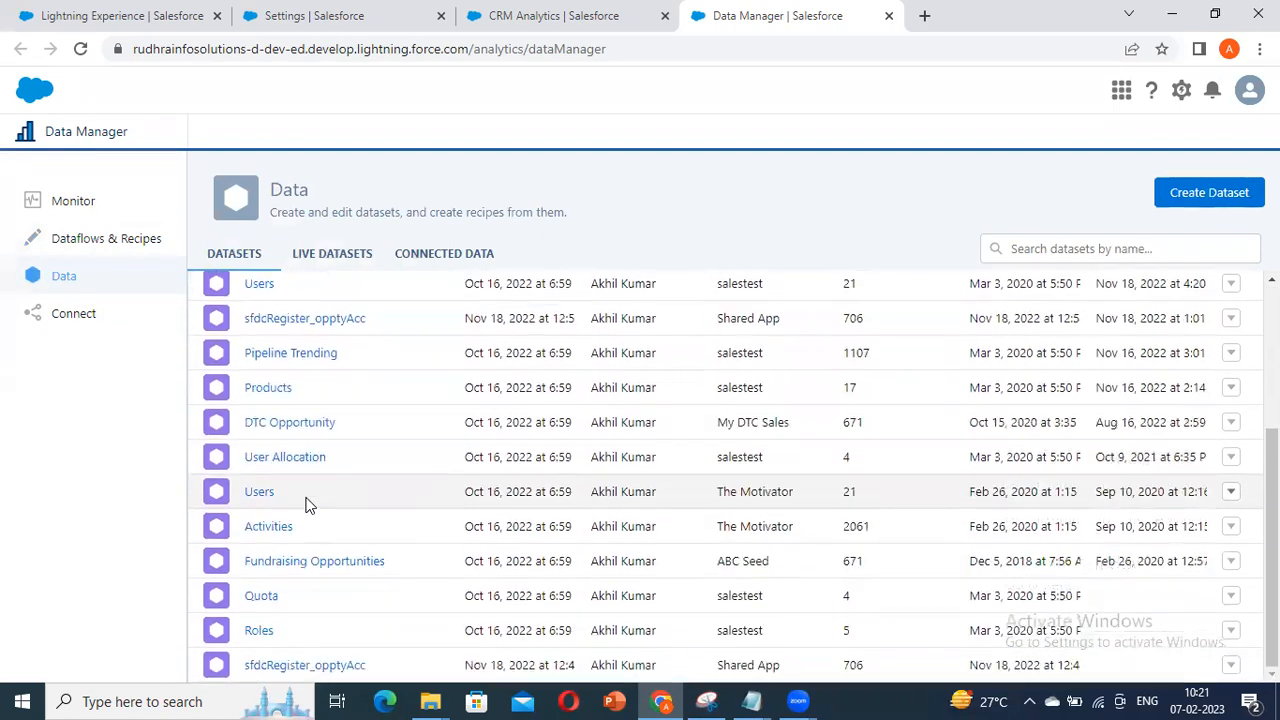
pyautogui.scroll(3, 306, 500)
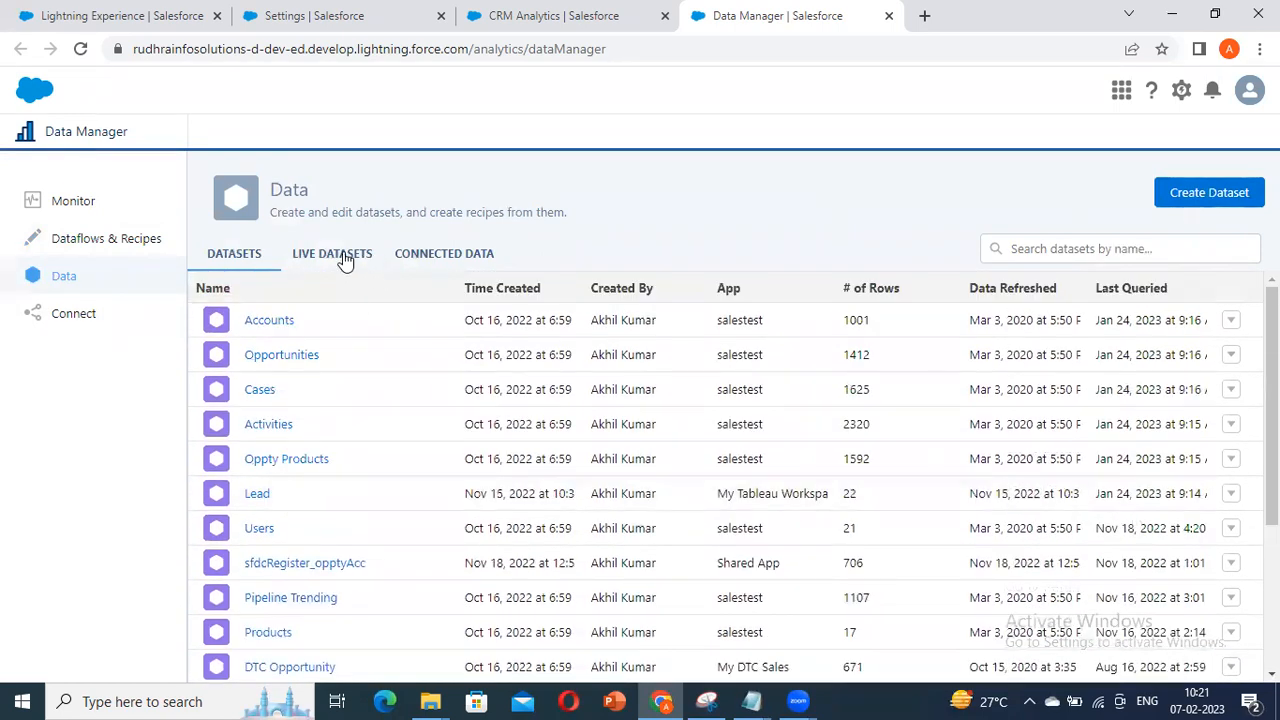
pyautogui.click(340, 256)
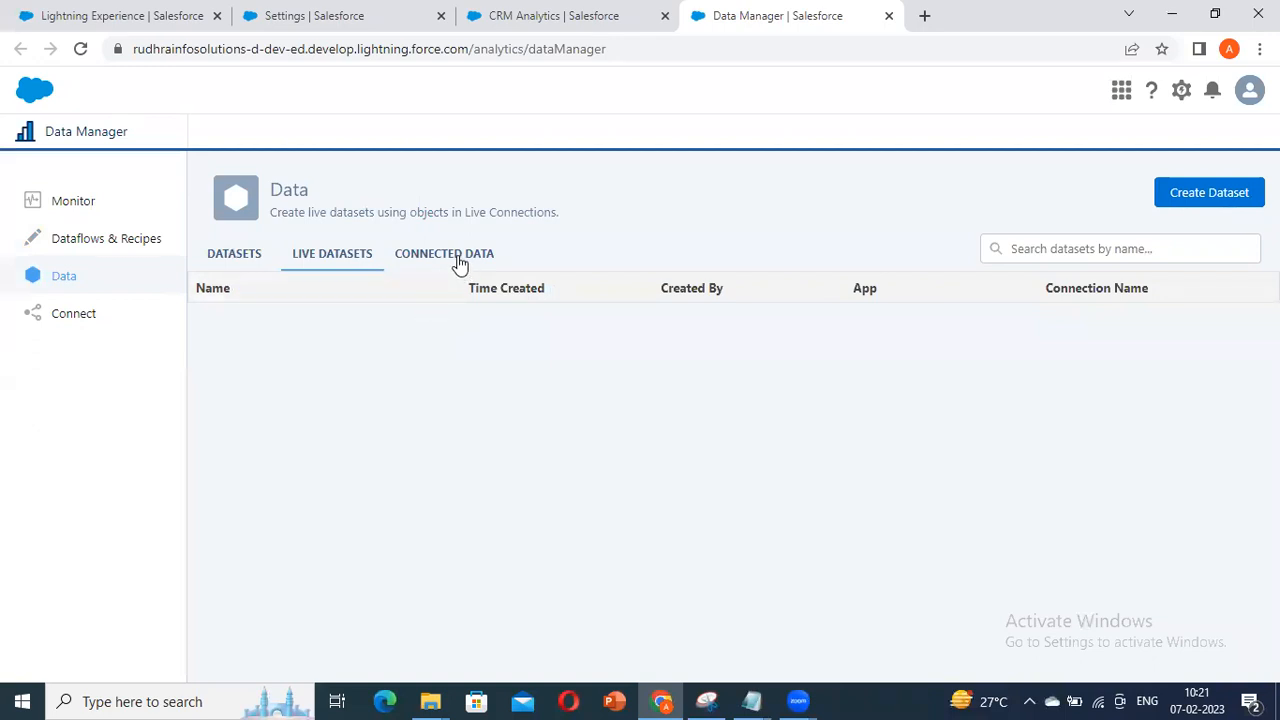
pyautogui.click(446, 254)
# Step: Start a new input connection from the Connect page, look through the available connection types and return to the connection source selection
pyautogui.click(75, 316)
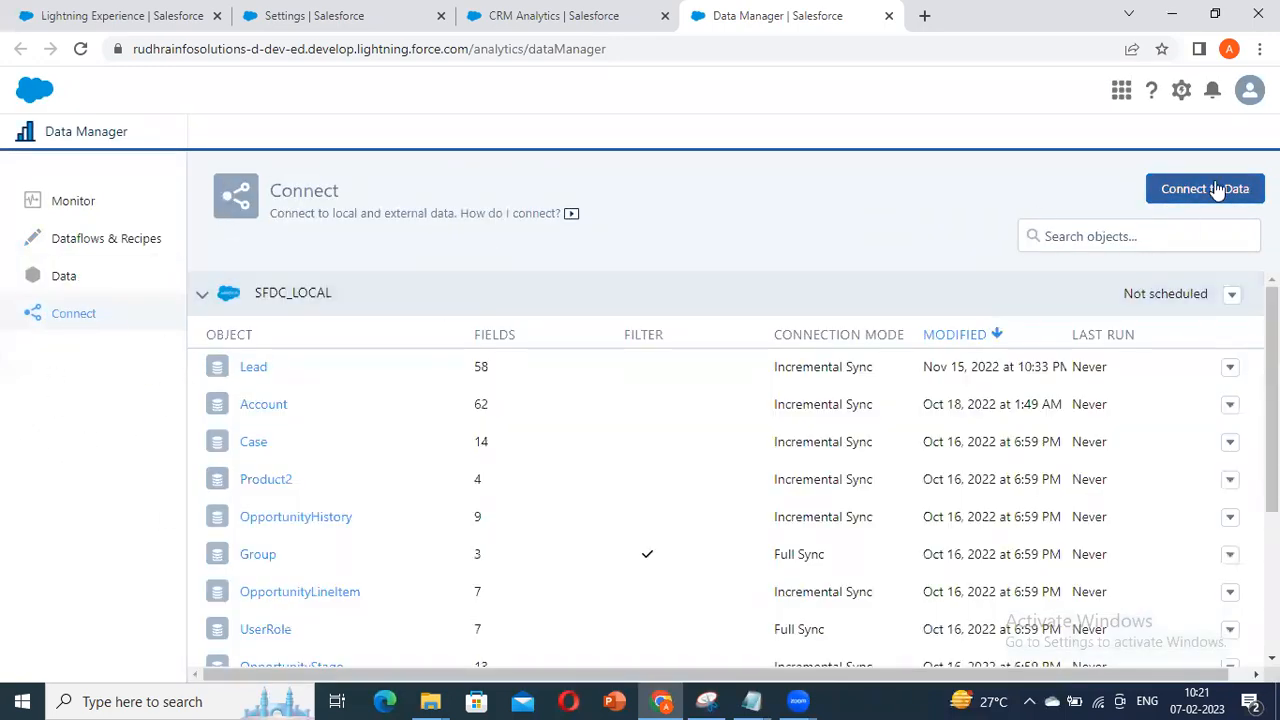
pyautogui.click(1205, 192)
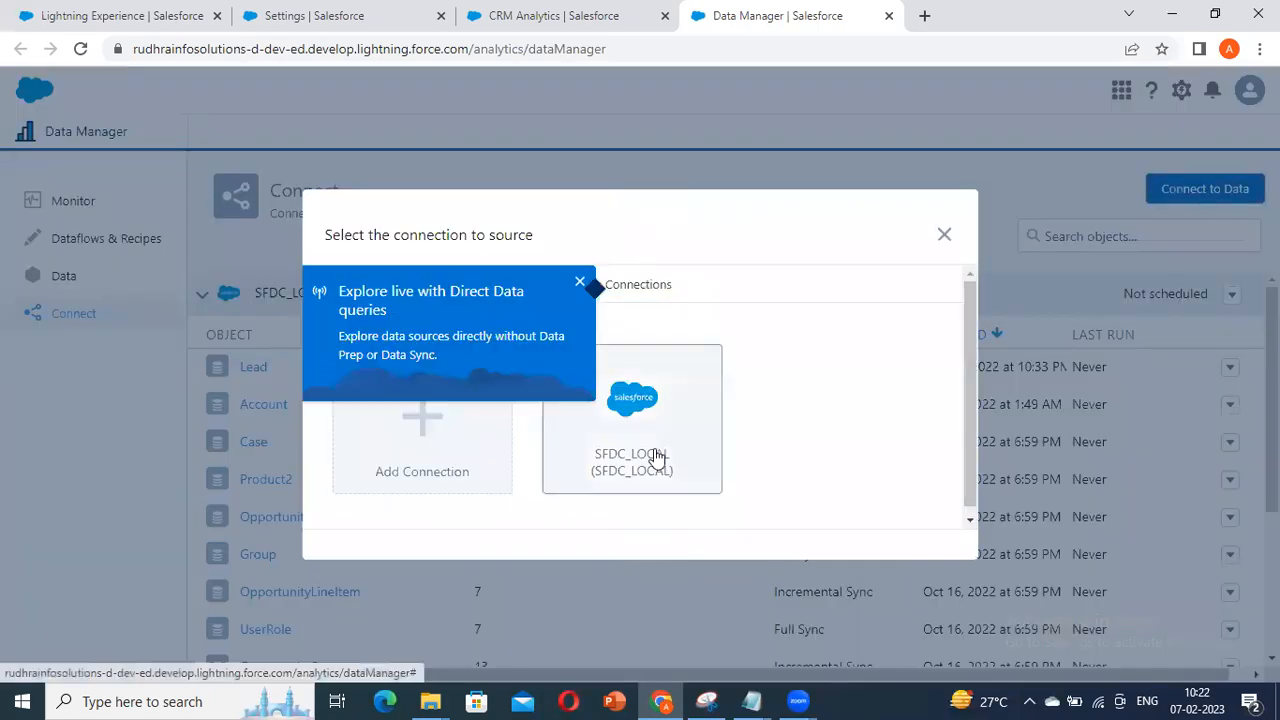
pyautogui.click(580, 283)
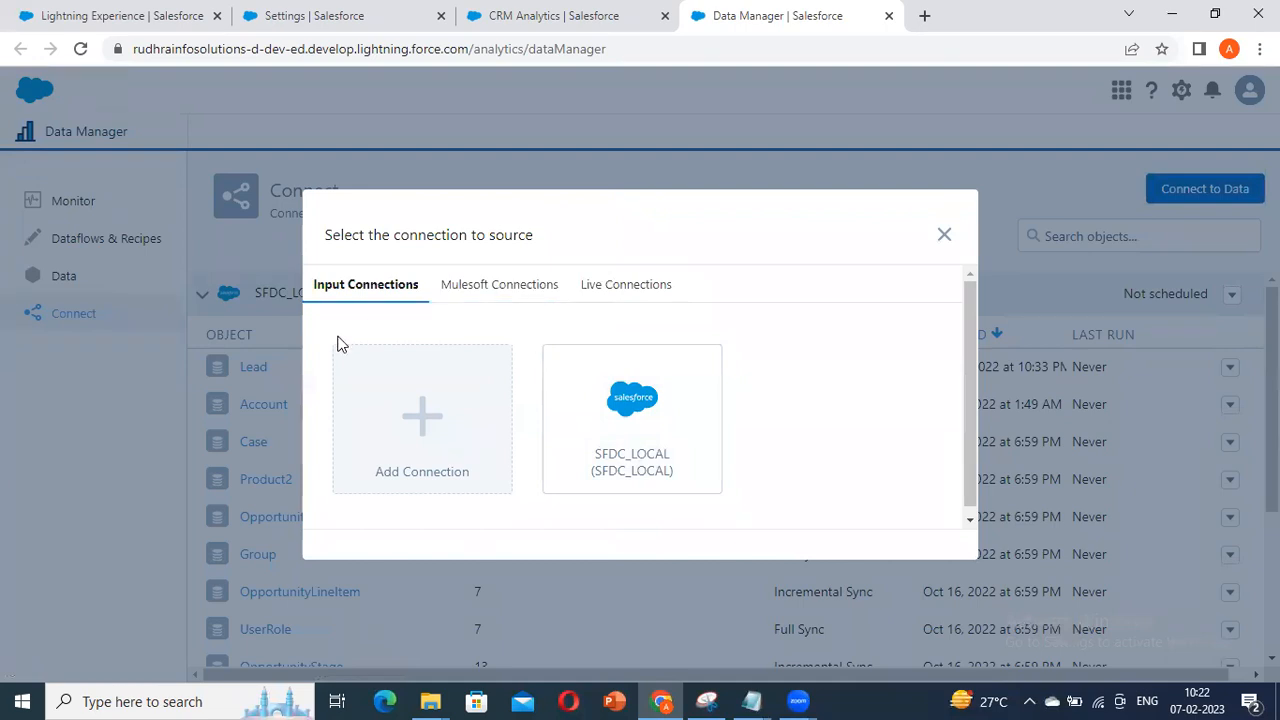
pyautogui.click(420, 453)
pyautogui.scroll(-10, 543, 360)
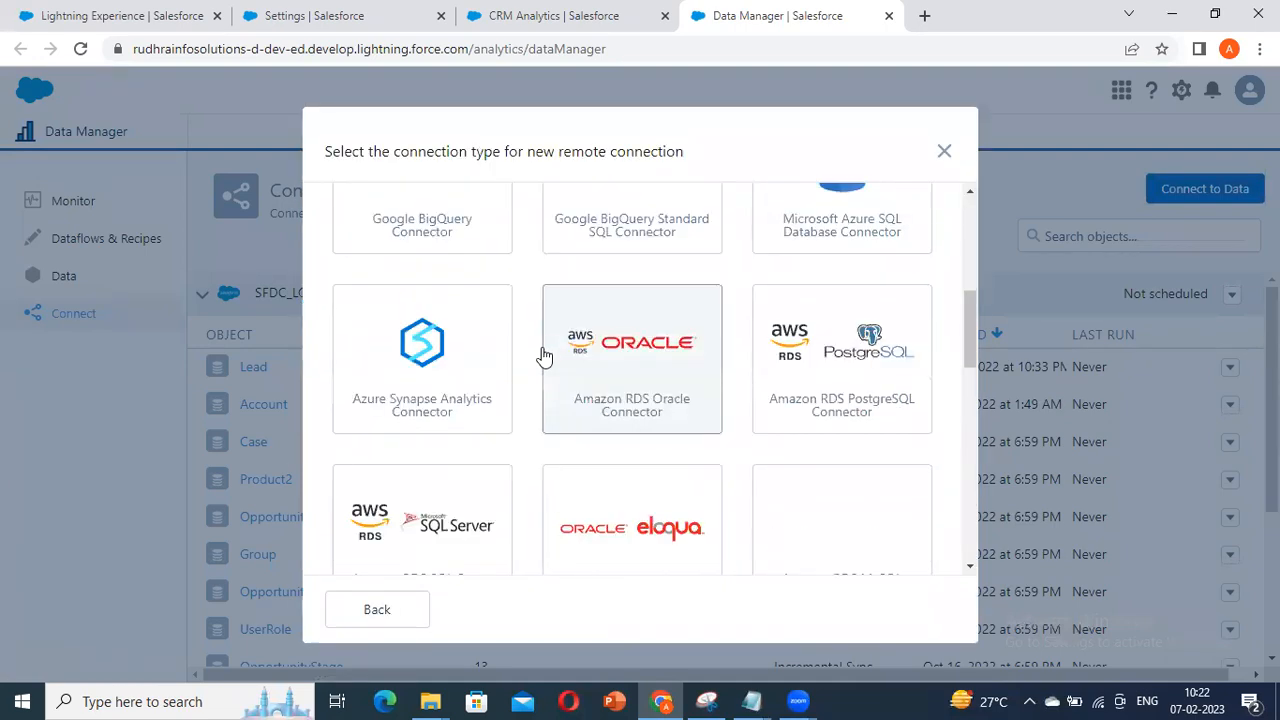
pyautogui.scroll(1, 534, 391)
pyautogui.scroll(-2, 503, 486)
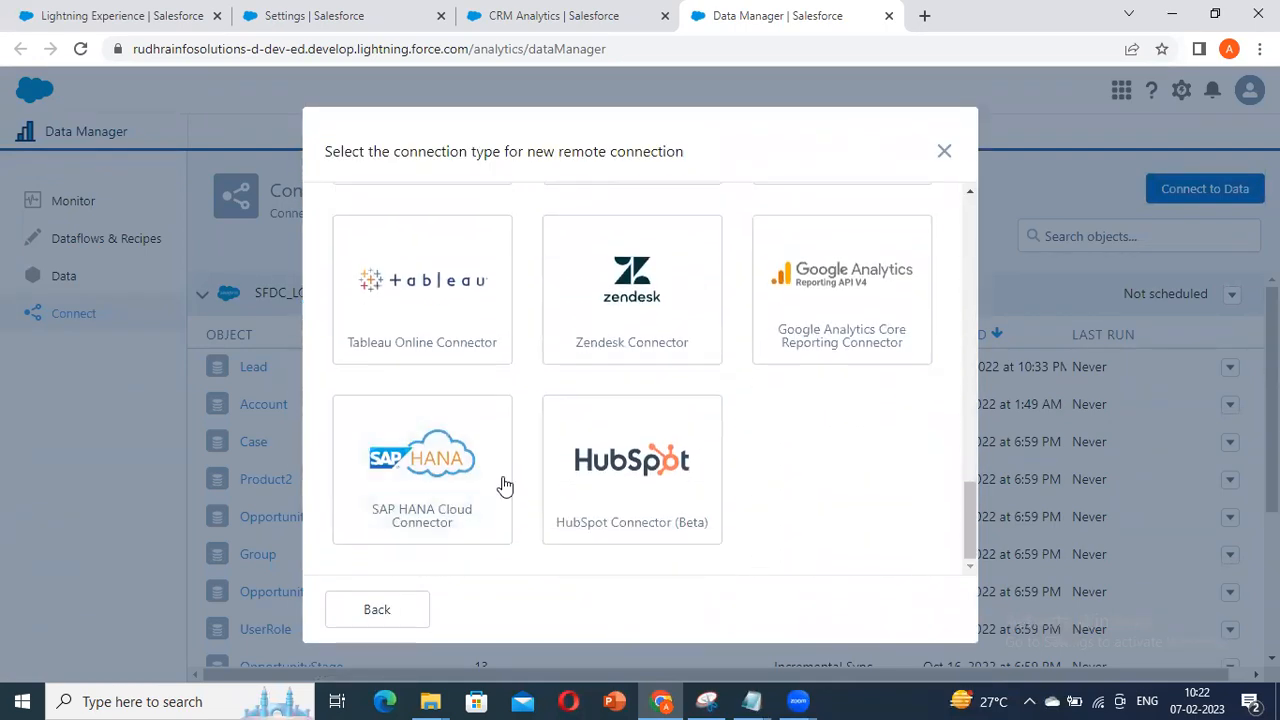
pyautogui.click(397, 611)
# Step: View the connection types offered for a new Mulesoft connection and return to the connection source selection
pyautogui.click(499, 277)
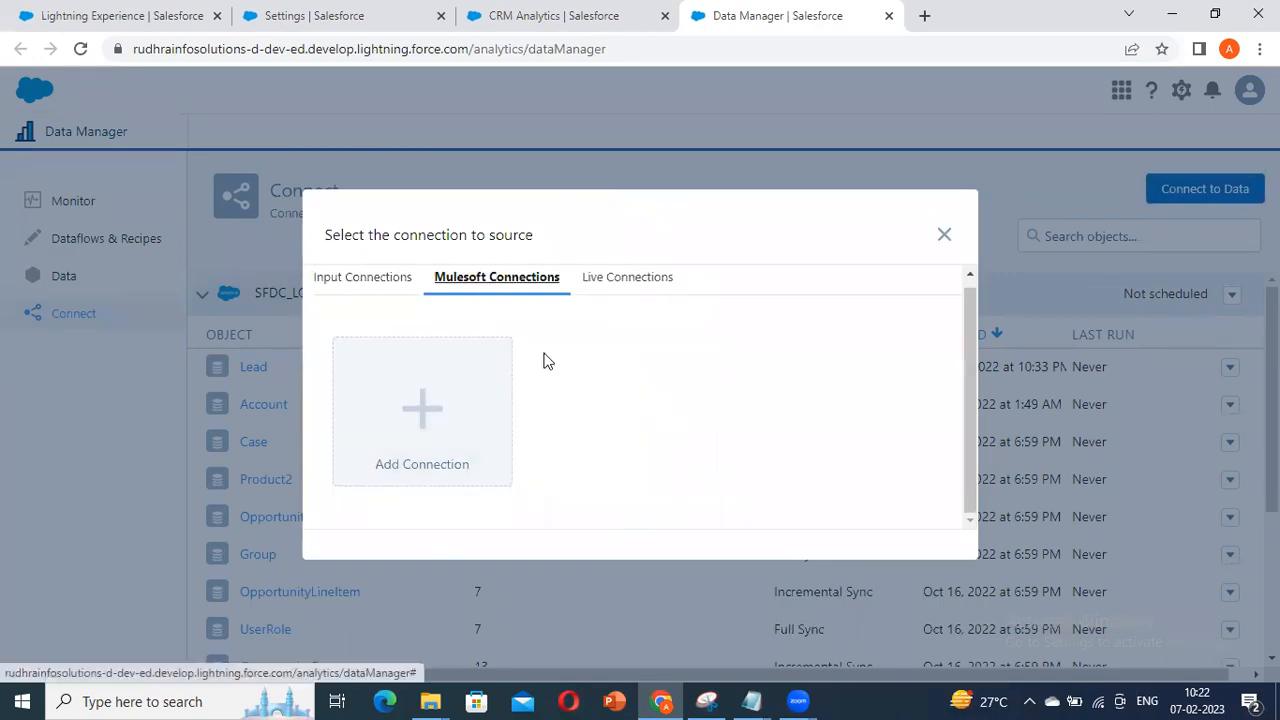
pyautogui.click(483, 449)
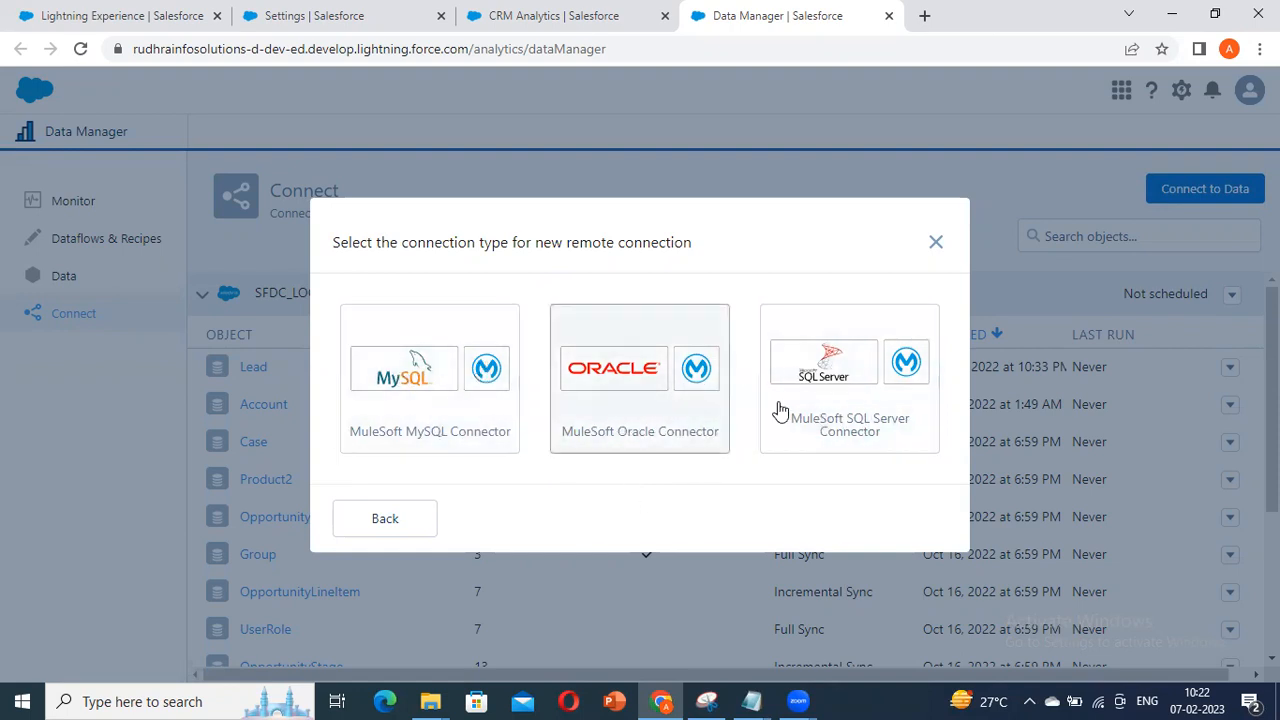
pyautogui.click(385, 518)
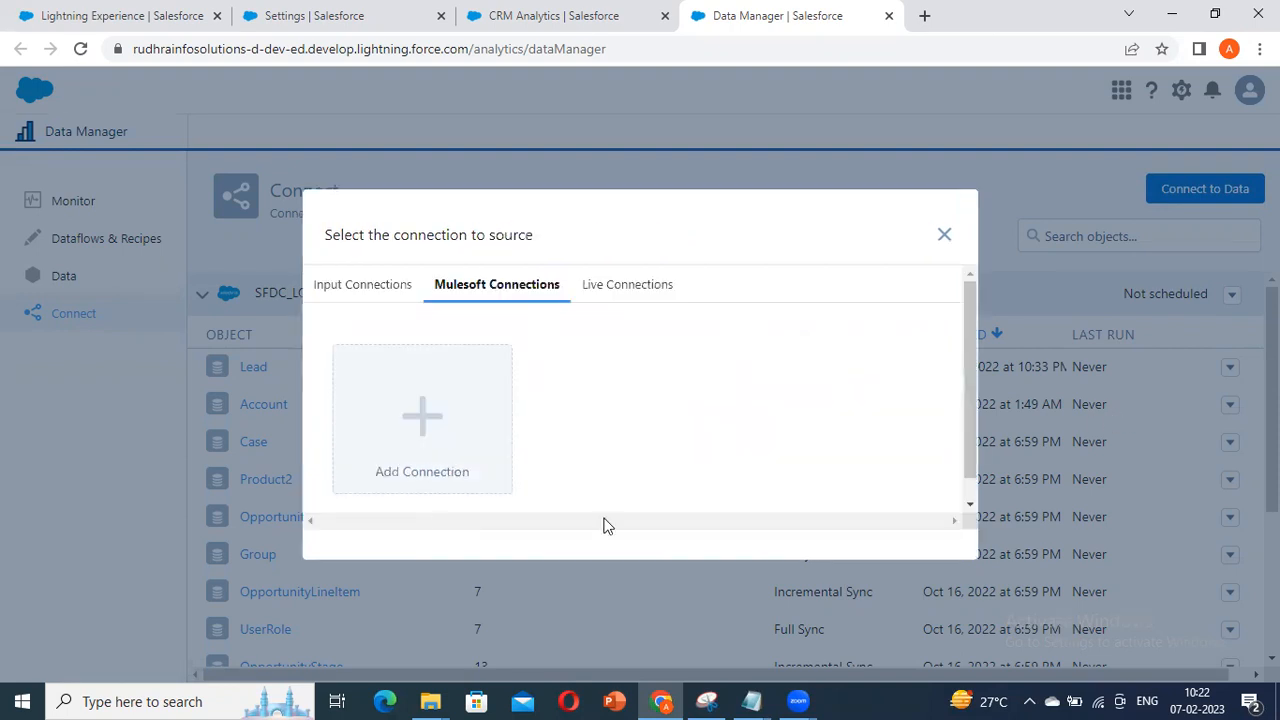
# Step: View the live, Mulesoft and input connections in the connection source selection and close it without choosing one
pyautogui.click(636, 300)
pyautogui.click(500, 286)
pyautogui.click(352, 289)
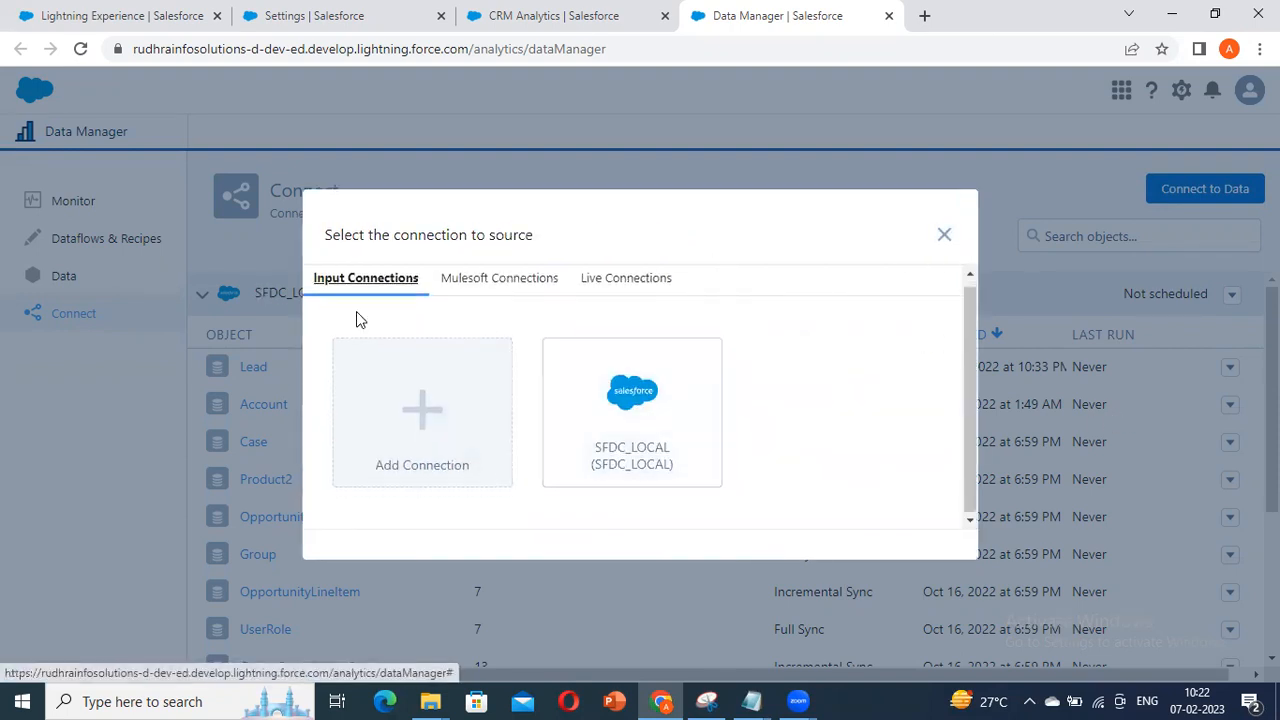
pyautogui.click(945, 240)
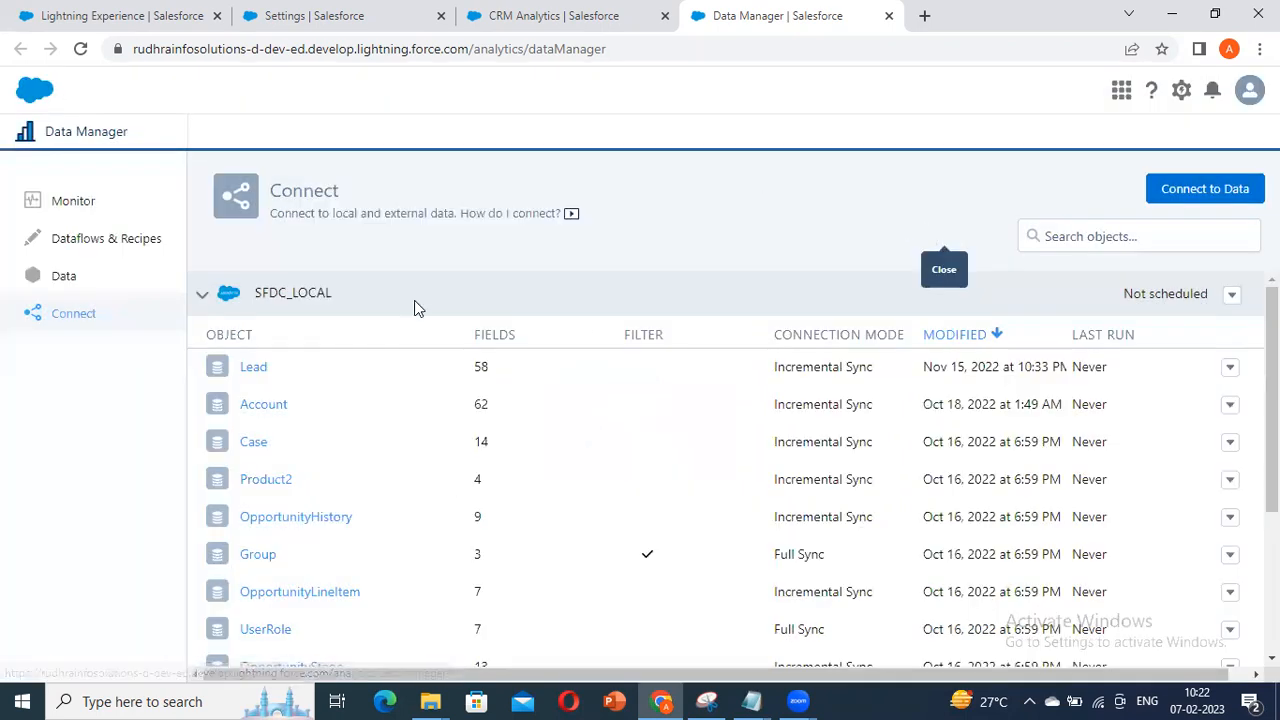
# Step: Check the Monitor page, return to Connect, look through the objects under SFDC_LOCAL and collapse that connection
pyautogui.click(110, 205)
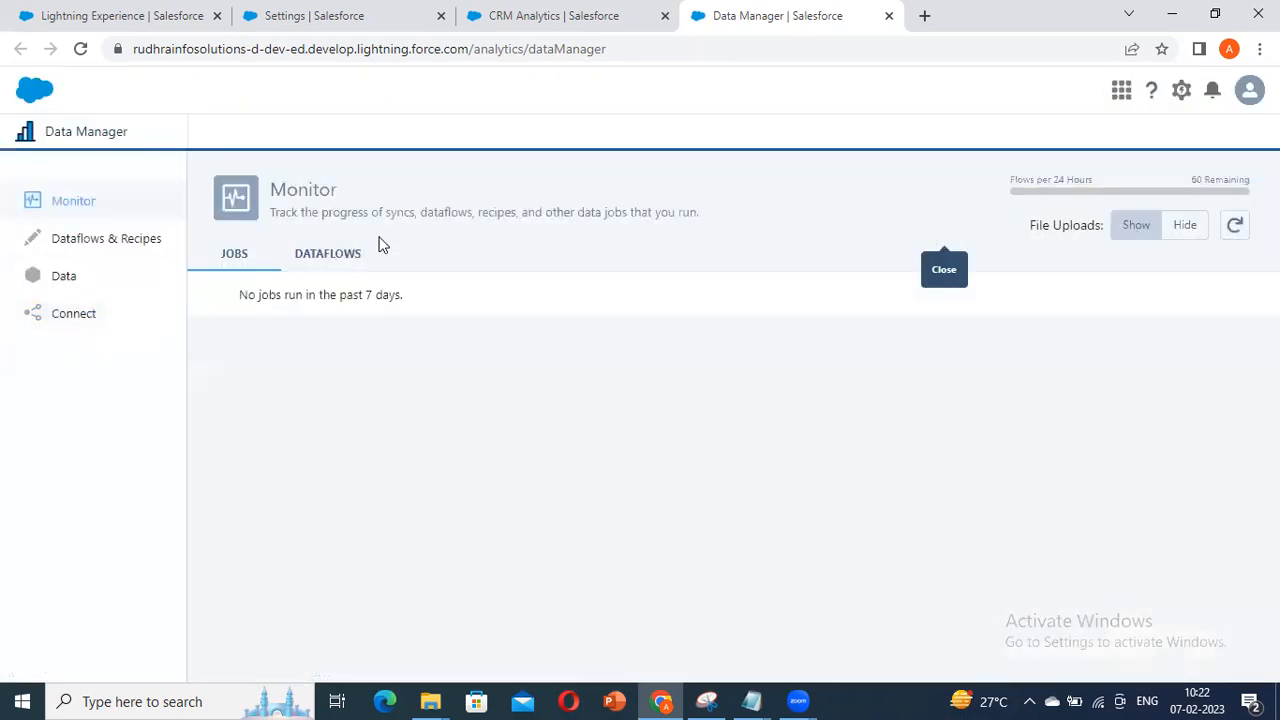
pyautogui.click(92, 320)
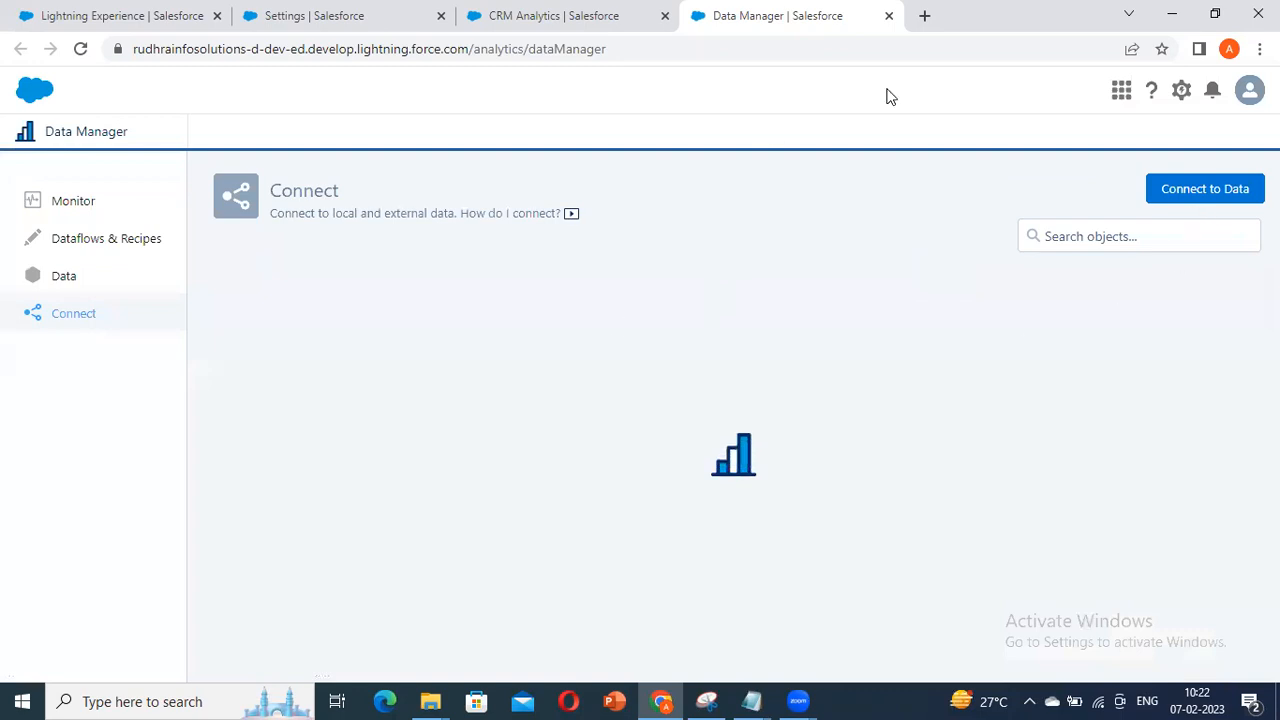
pyautogui.scroll(-3, 728, 380)
pyautogui.scroll(3, 400, 331)
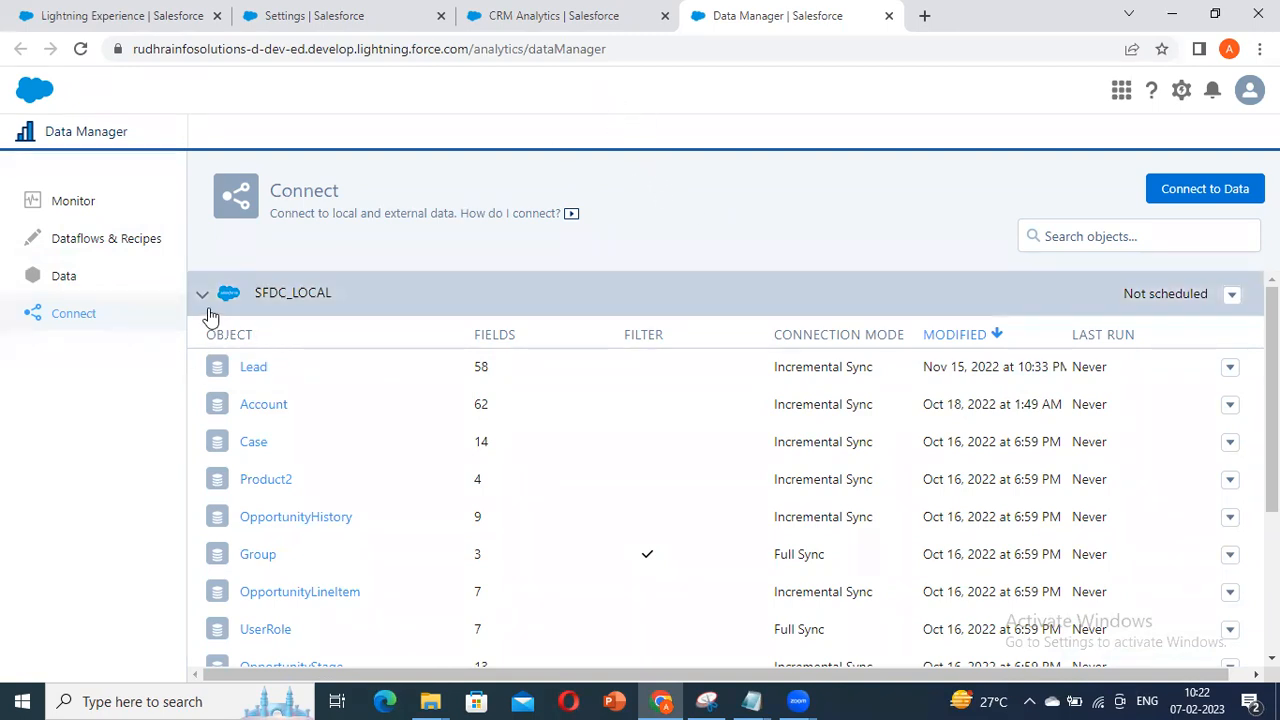
pyautogui.click(403, 315)
pyautogui.click(347, 307)
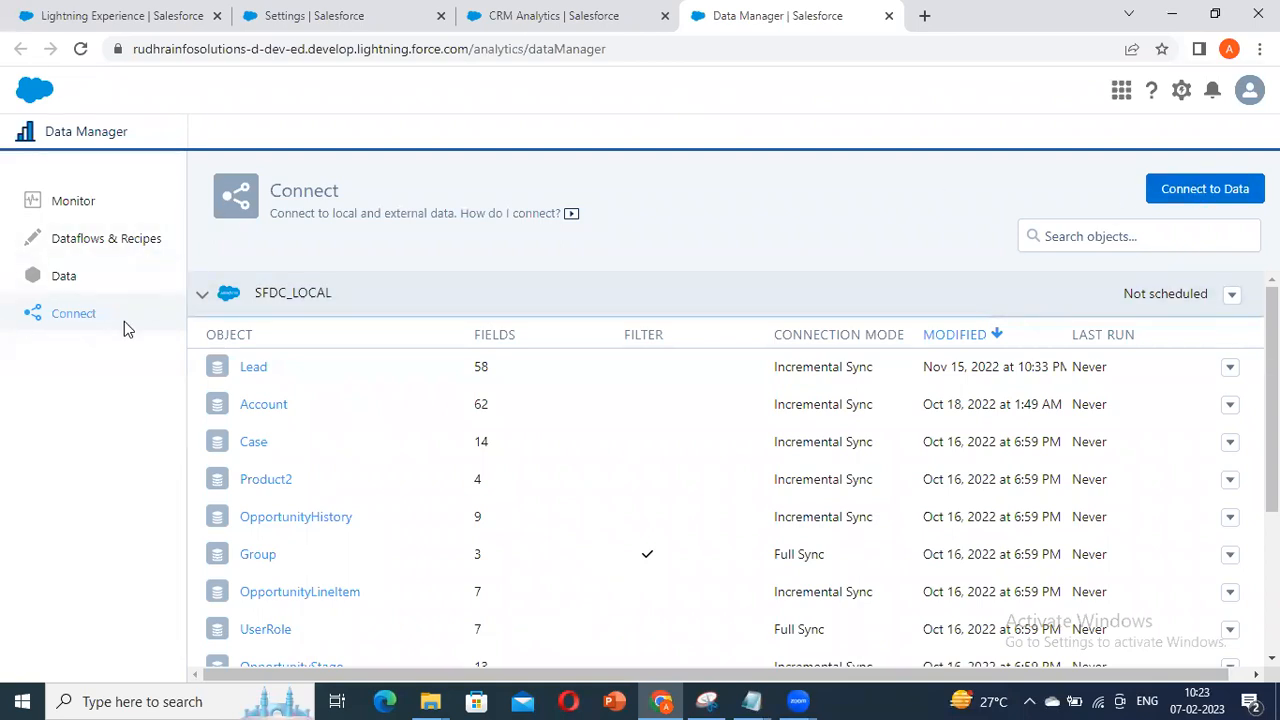
pyautogui.click(201, 295)
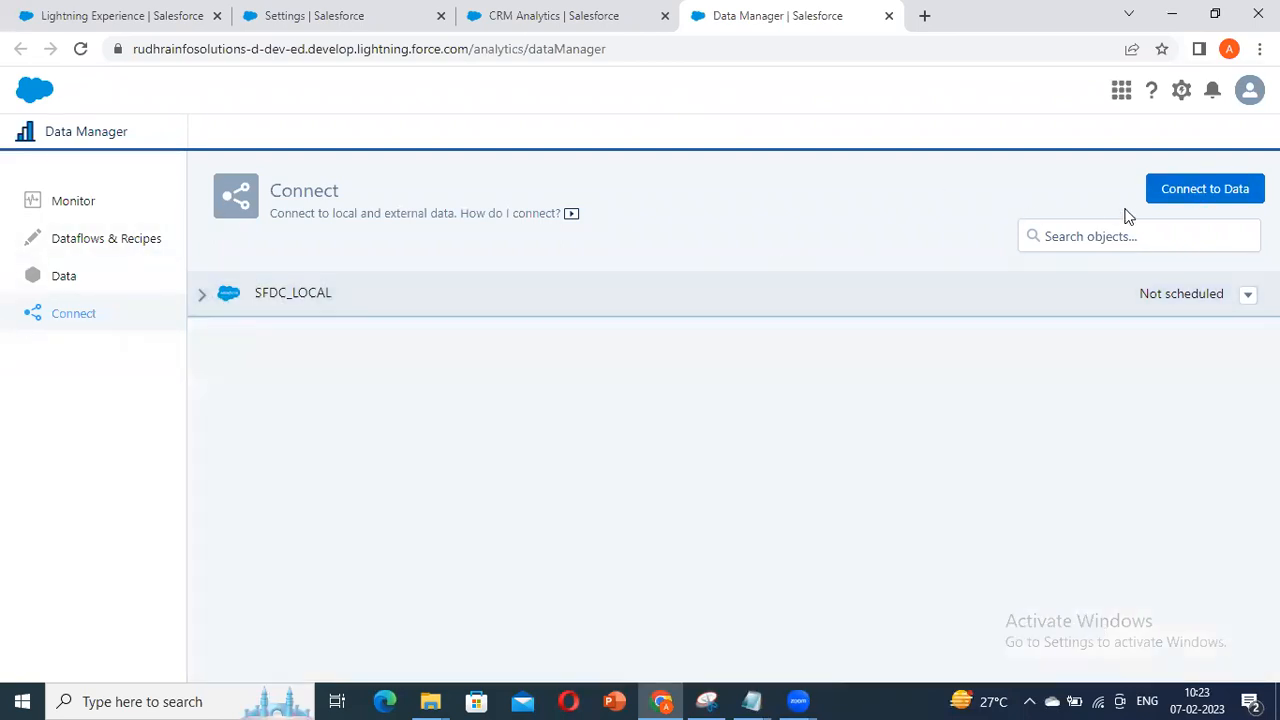
# Step: Start a new input connection and examine the remote connection types offered, from the Salesforce connectors to the third-party databases and services
pyautogui.click(1190, 203)
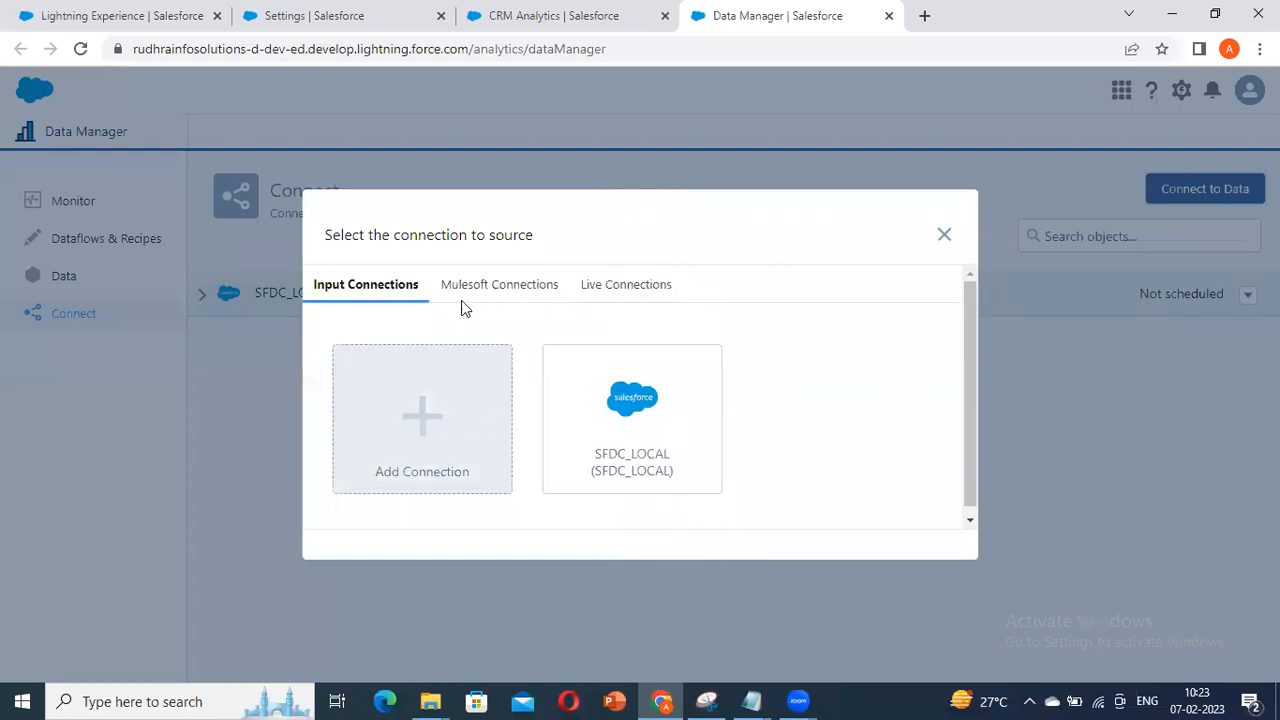
pyautogui.click(451, 432)
pyautogui.scroll(-5, 643, 429)
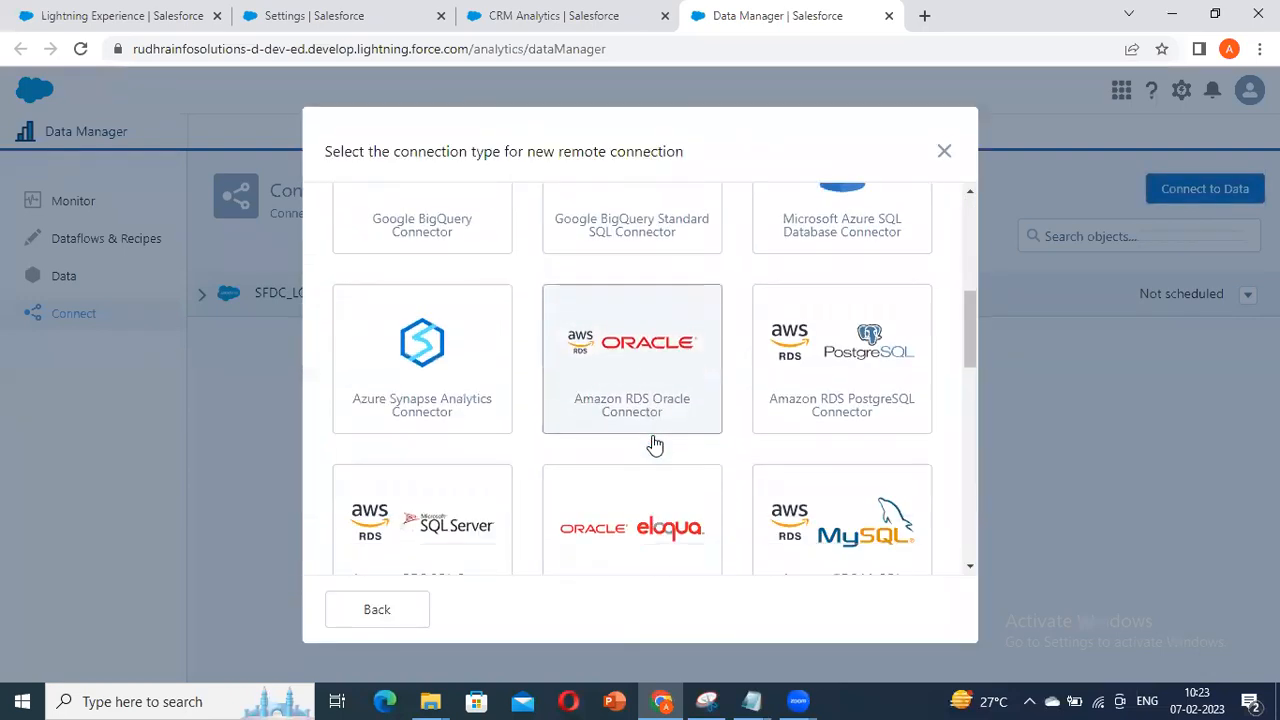
pyautogui.scroll(-9, 643, 414)
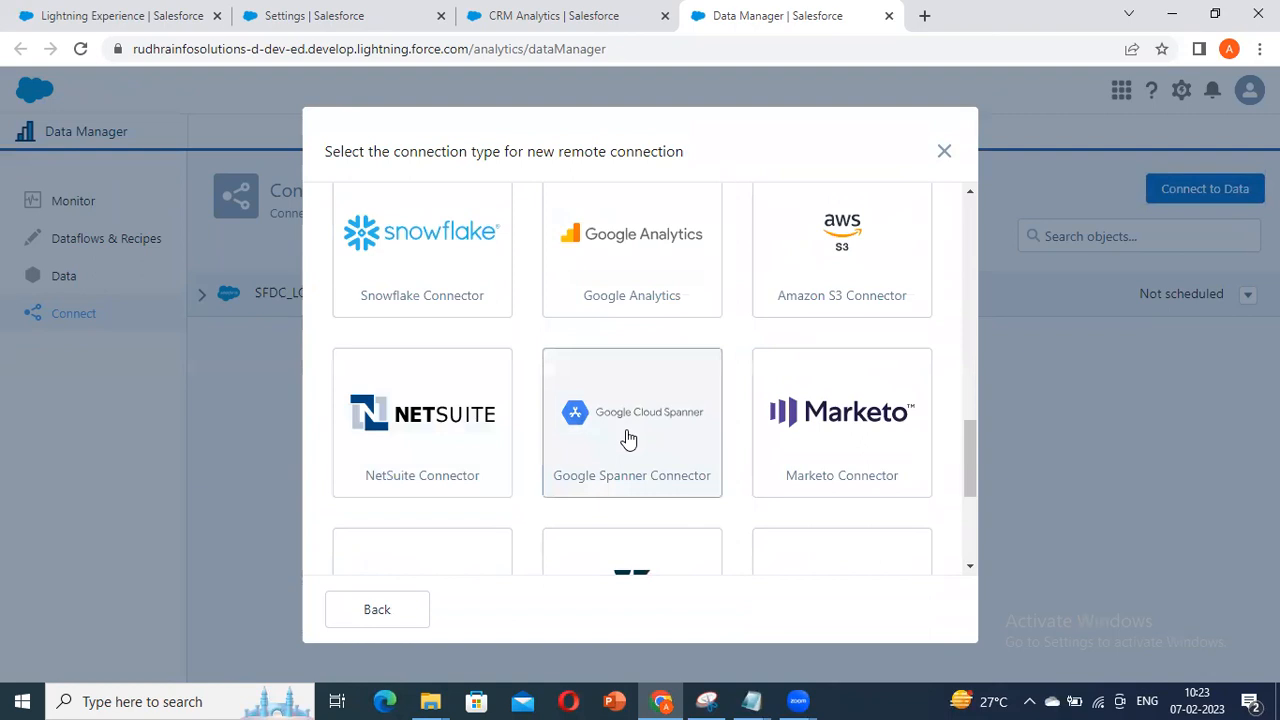
pyautogui.scroll(8, 575, 470)
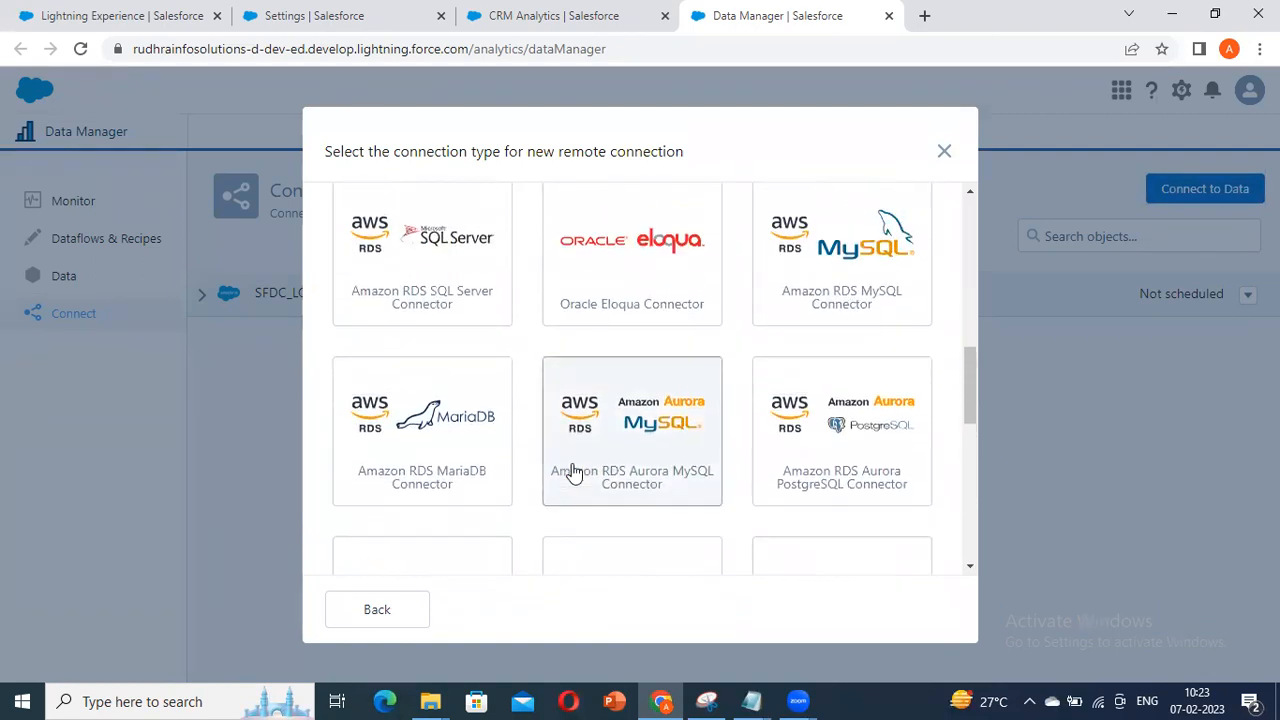
pyautogui.scroll(5, 500, 466)
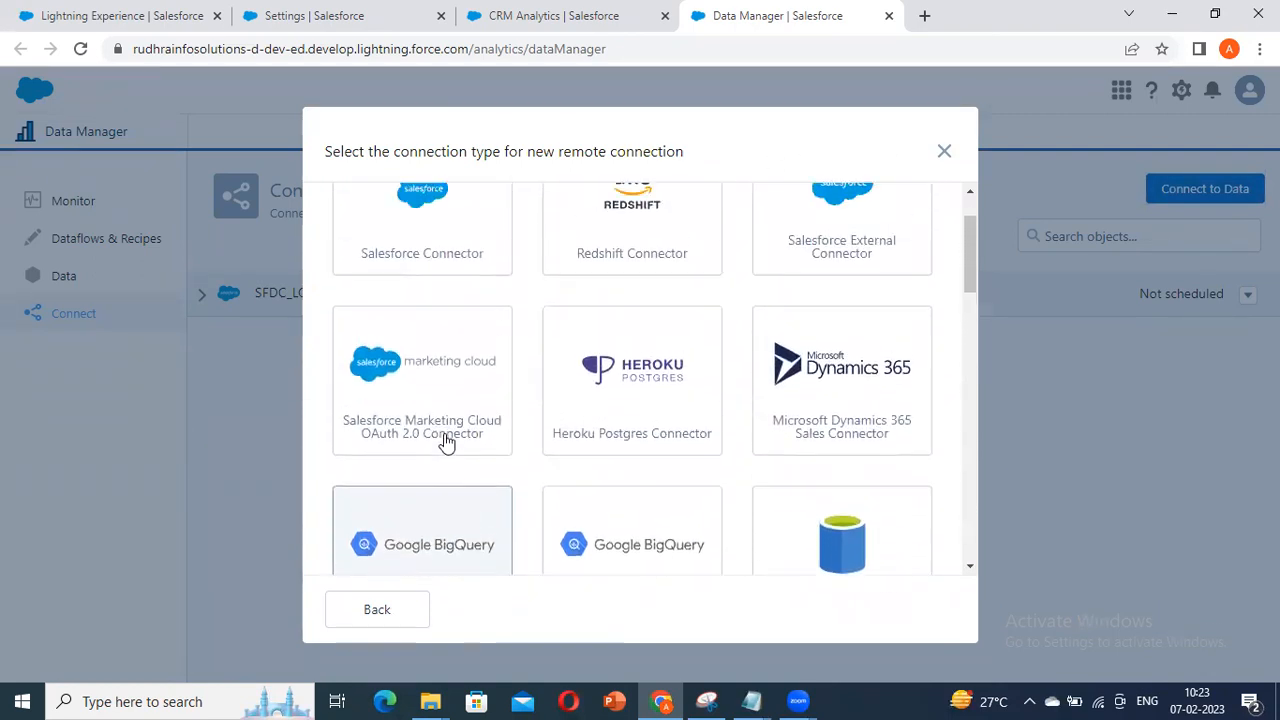
pyautogui.scroll(-2, 660, 500)
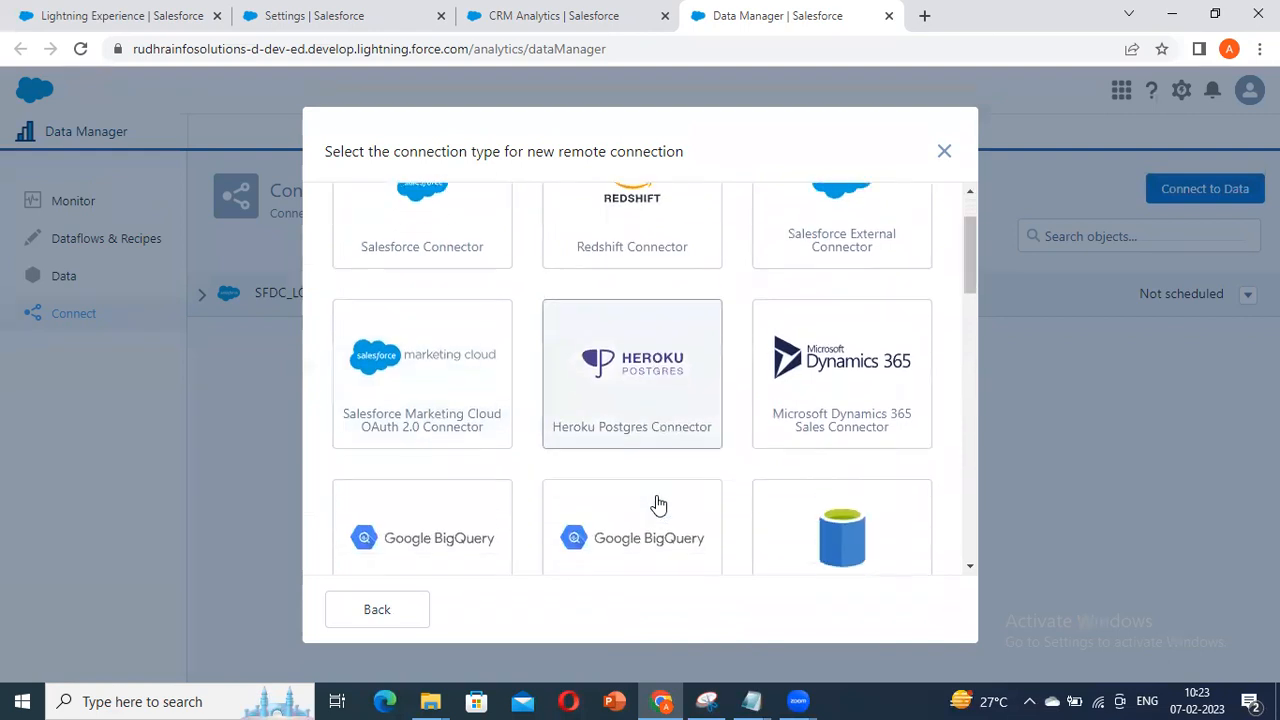
pyautogui.scroll(-2, 660, 495)
pyautogui.scroll(-2, 680, 436)
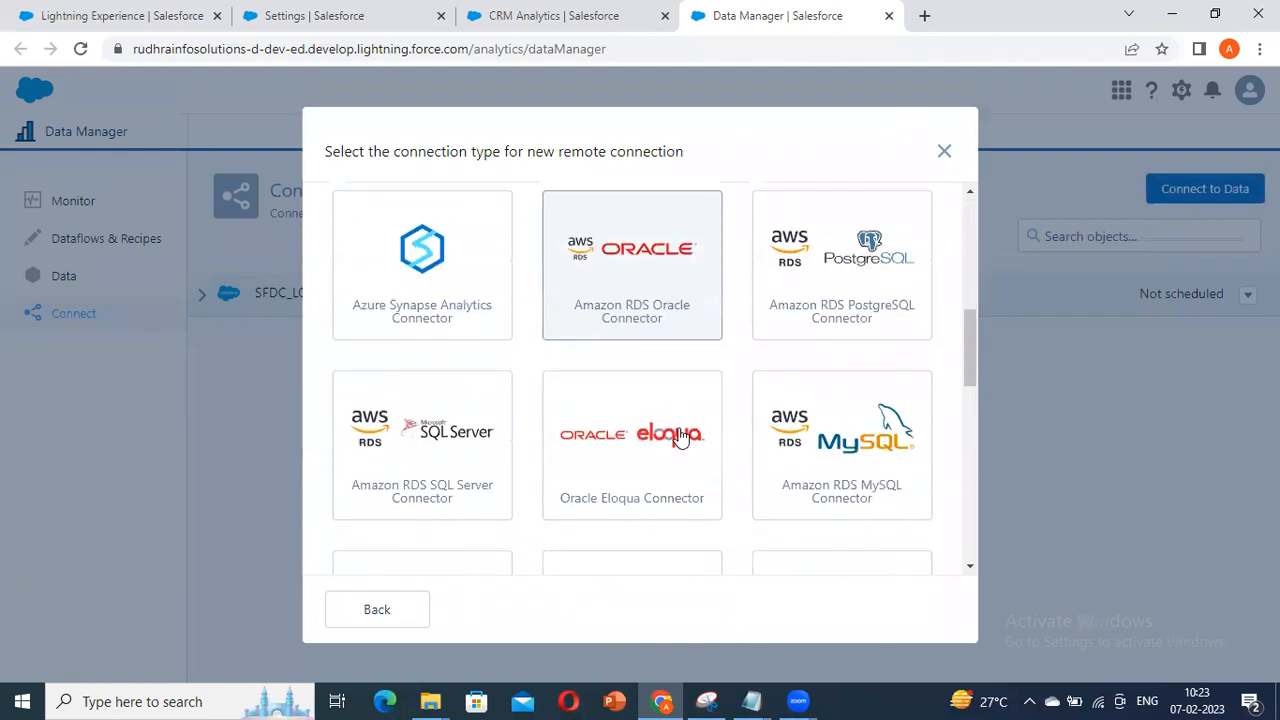
pyautogui.scroll(-5, 640, 437)
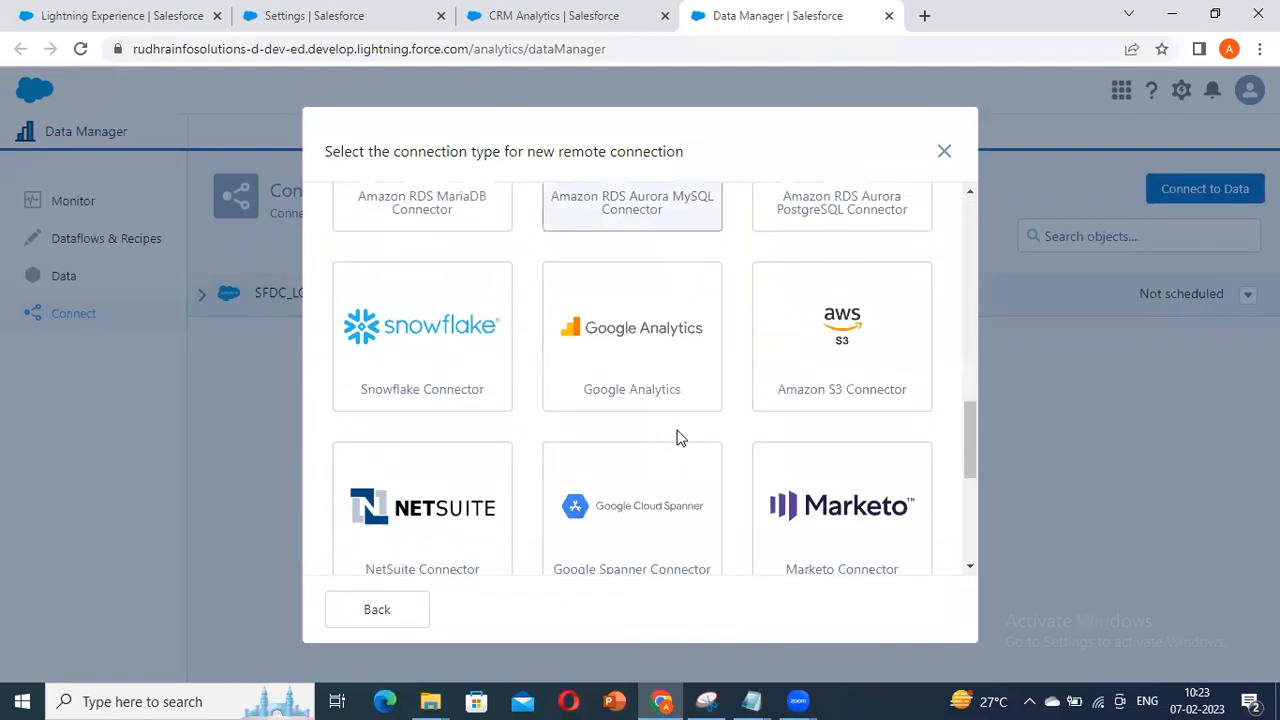
pyautogui.scroll(-2, 590, 430)
pyautogui.scroll(-2, 589, 429)
pyautogui.scroll(5, 592, 431)
pyautogui.scroll(6, 591, 425)
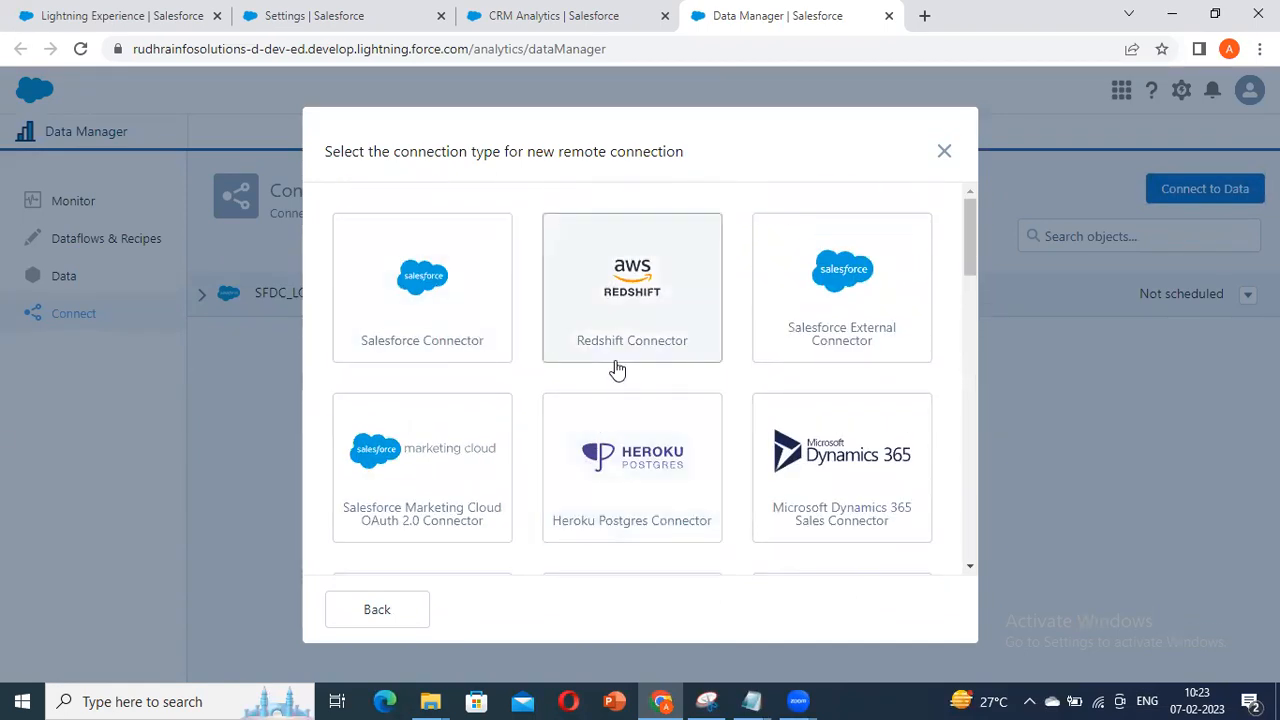
# Step: Search the connection types for "azure" and look through the rest of the connector list
pyautogui.write('azu')
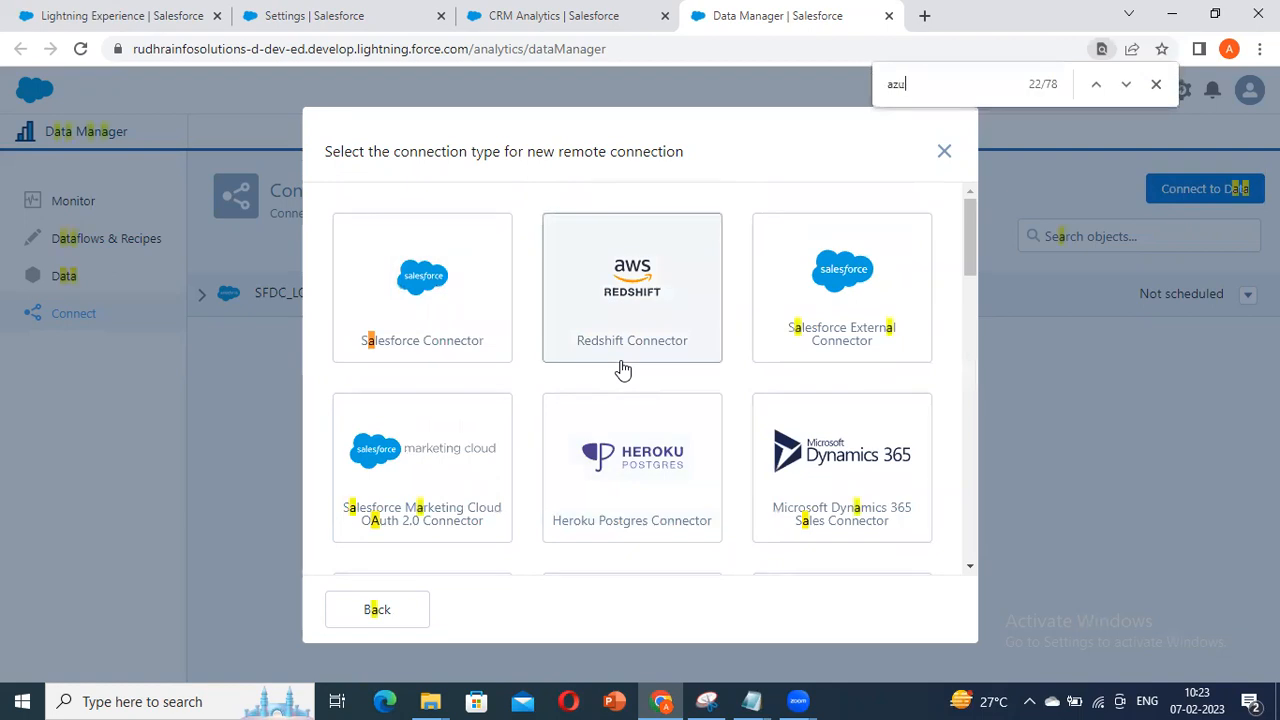
pyautogui.write('re')
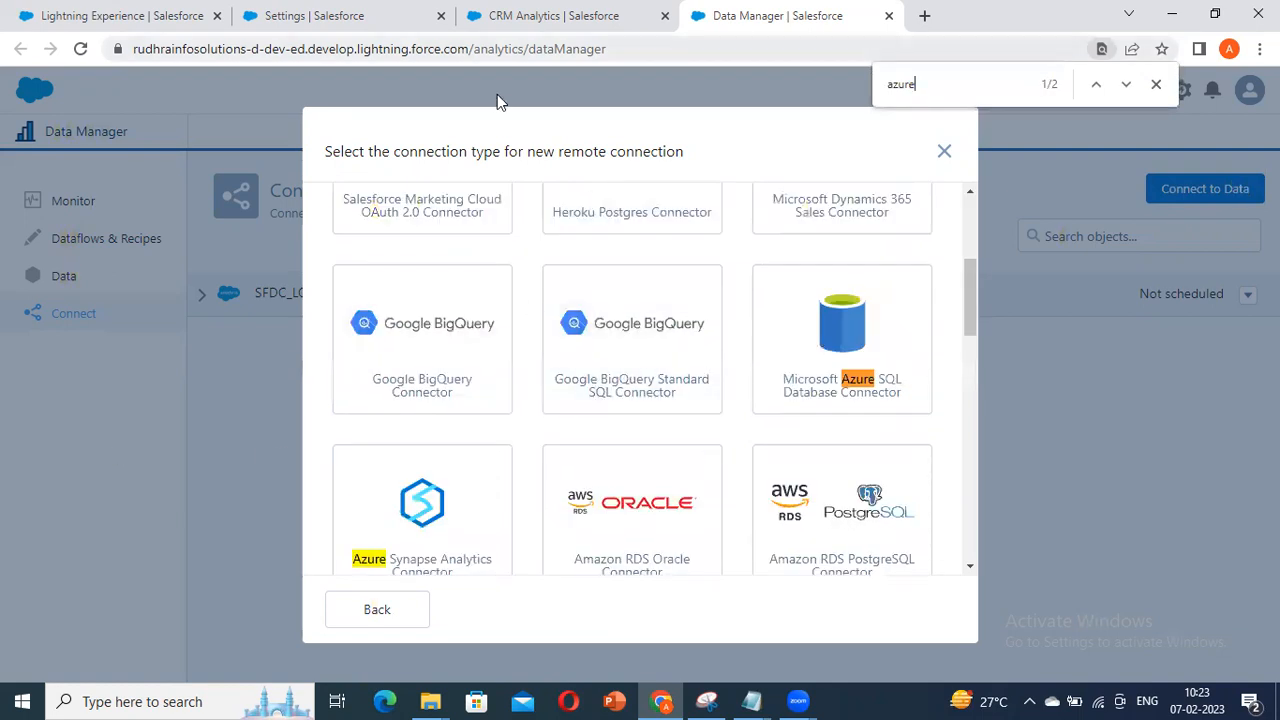
pyautogui.hotkey('alt', 'Tab')
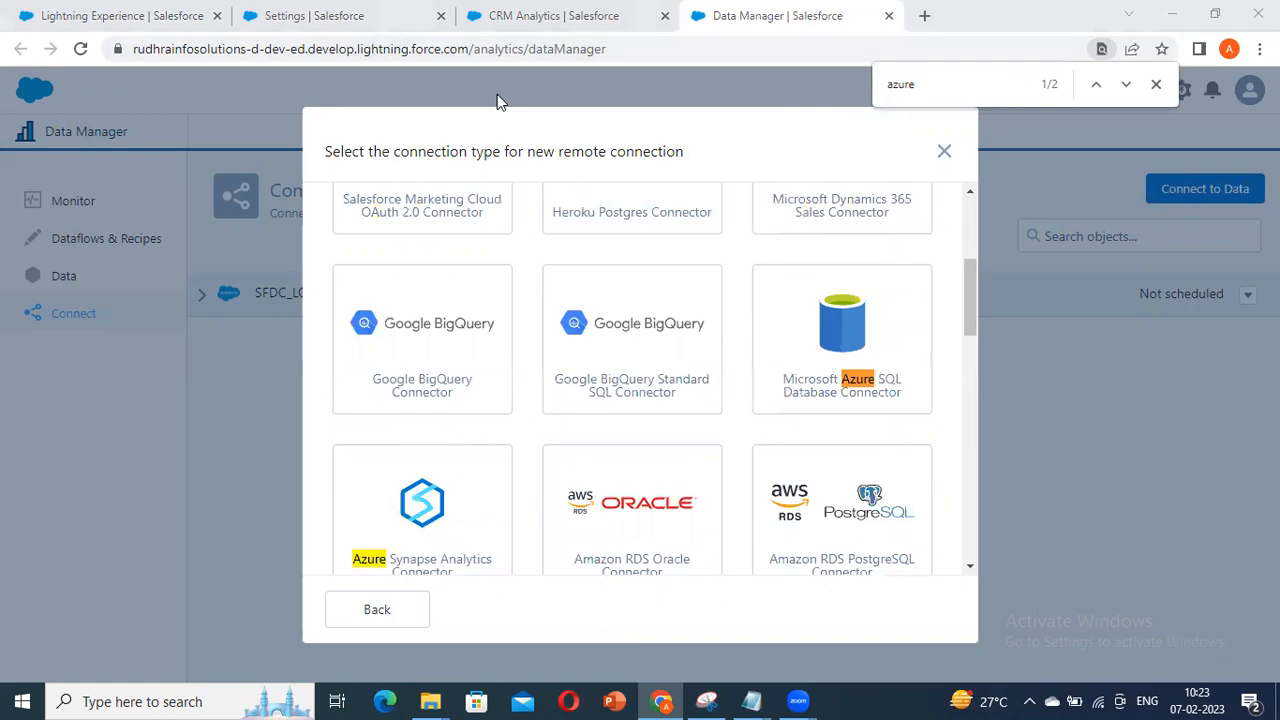
pyautogui.scroll(-3, 694, 440)
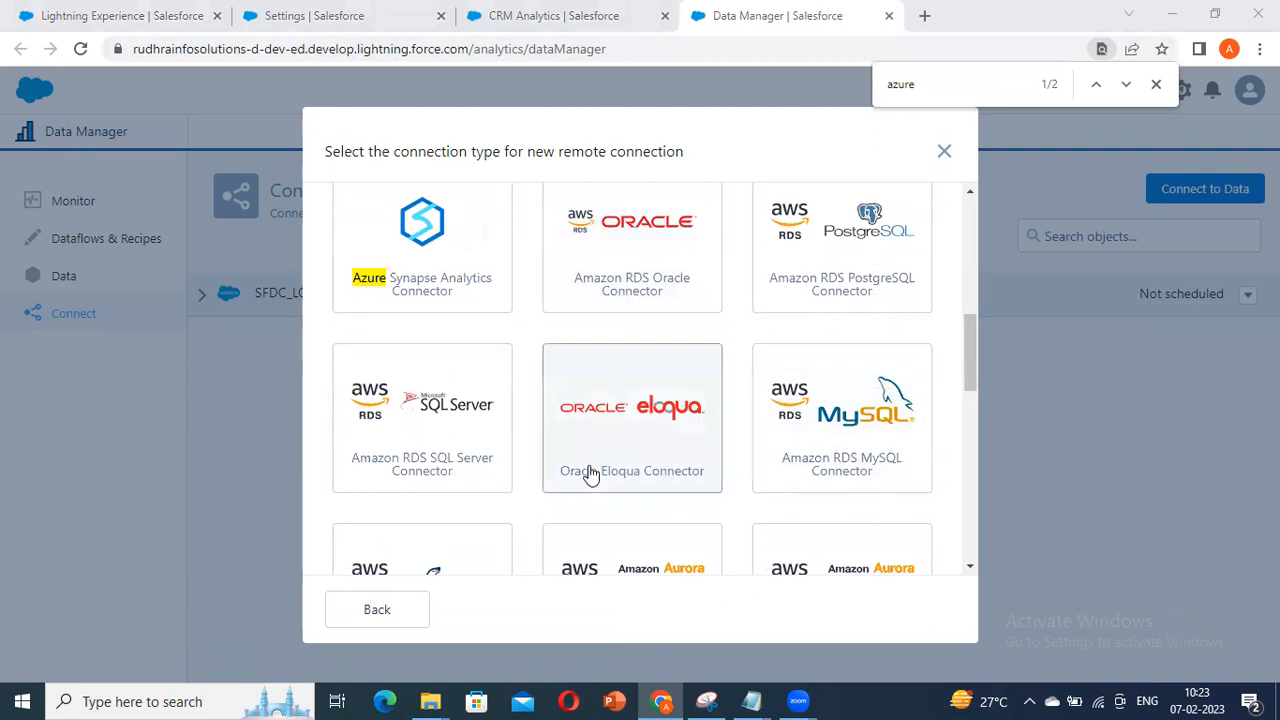
pyautogui.scroll(-2, 726, 437)
pyautogui.scroll(-4, 760, 434)
pyautogui.scroll(-3, 758, 433)
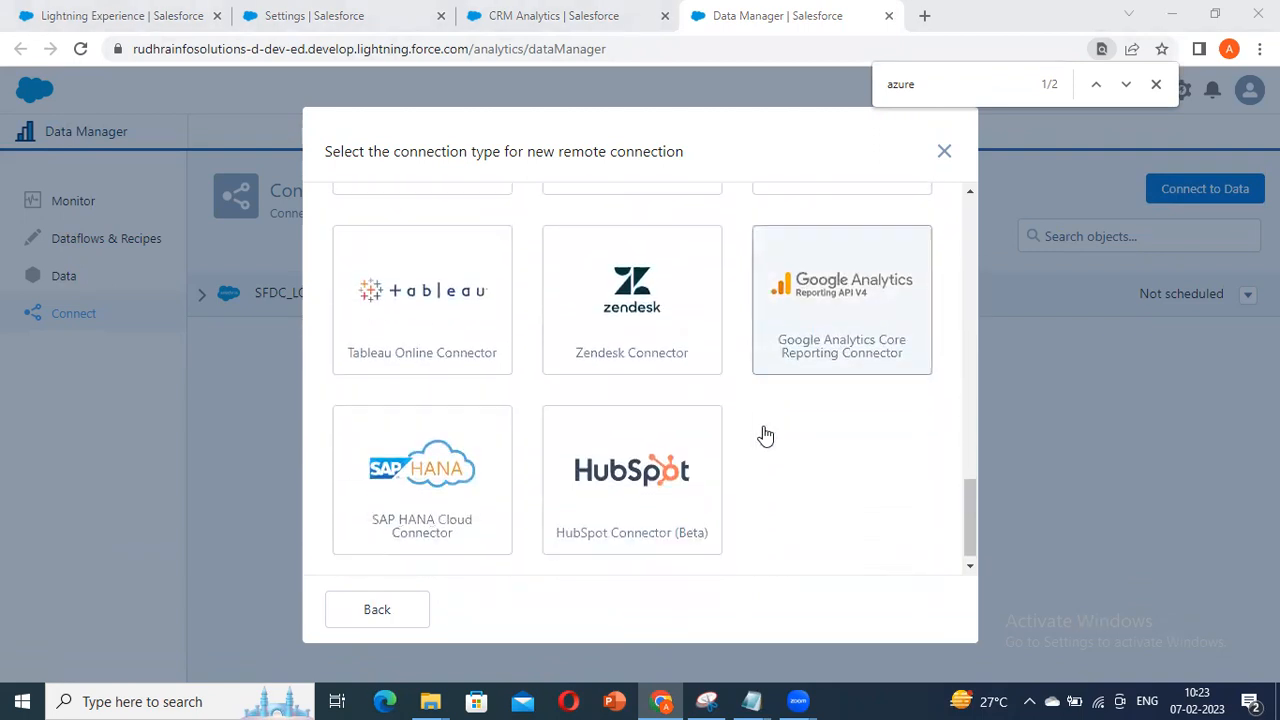
pyautogui.scroll(9, 765, 435)
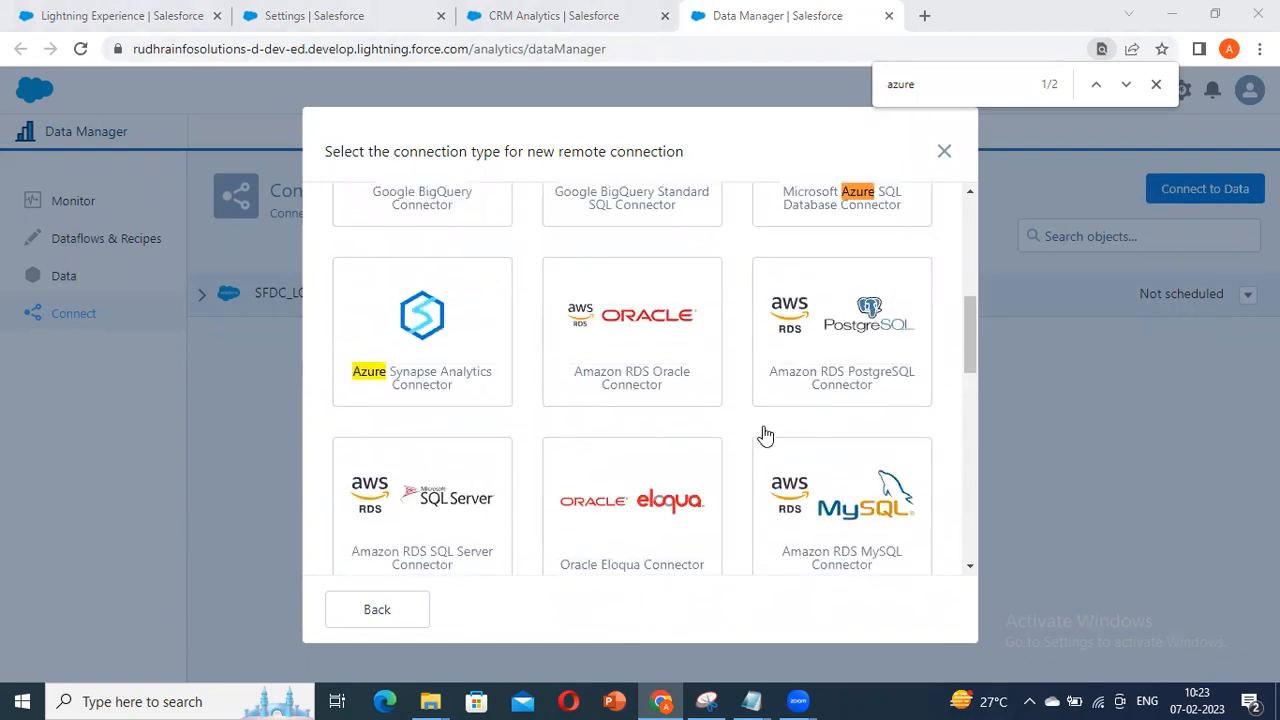
pyautogui.scroll(1, 765, 436)
# Step: Open the Microsoft Azure SQL Database Connector setup, review its required connection fields and close it without saving
pyautogui.click(871, 246)
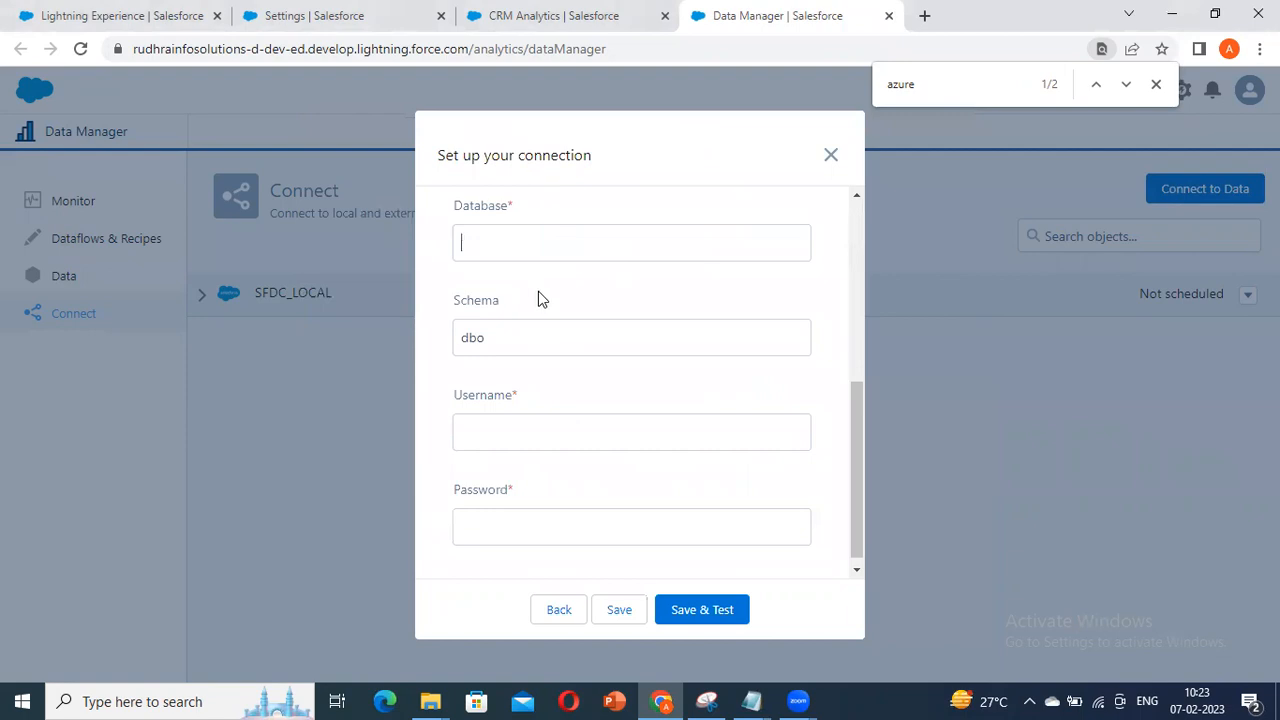
pyautogui.scroll(4, 538, 298)
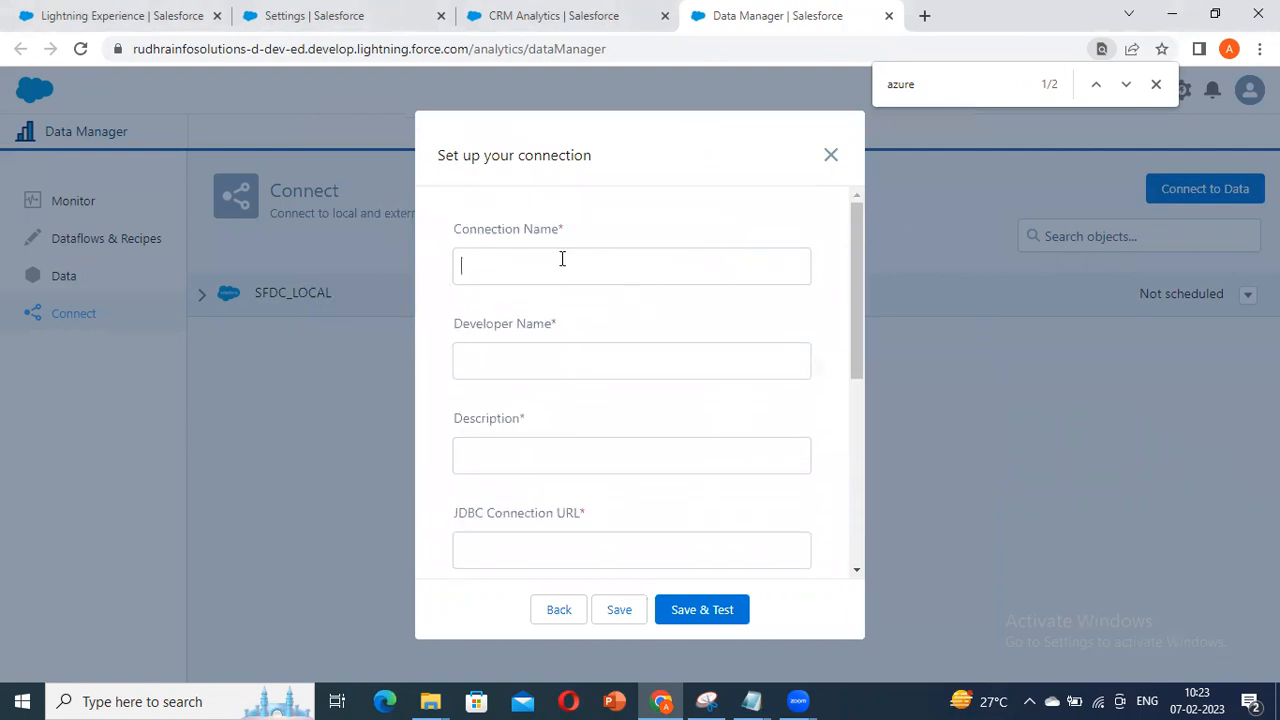
pyautogui.scroll(-2, 567, 363)
pyautogui.scroll(2, 503, 246)
pyautogui.scroll(-1, 576, 374)
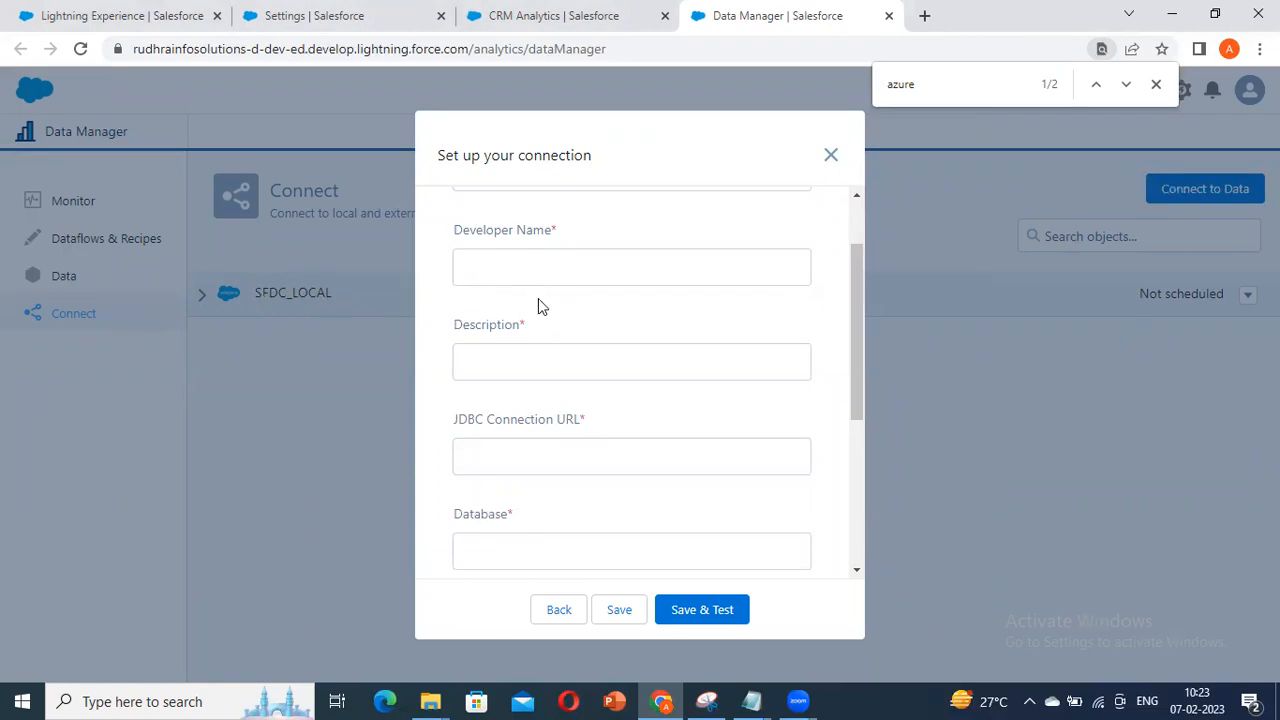
pyautogui.scroll(-1, 506, 349)
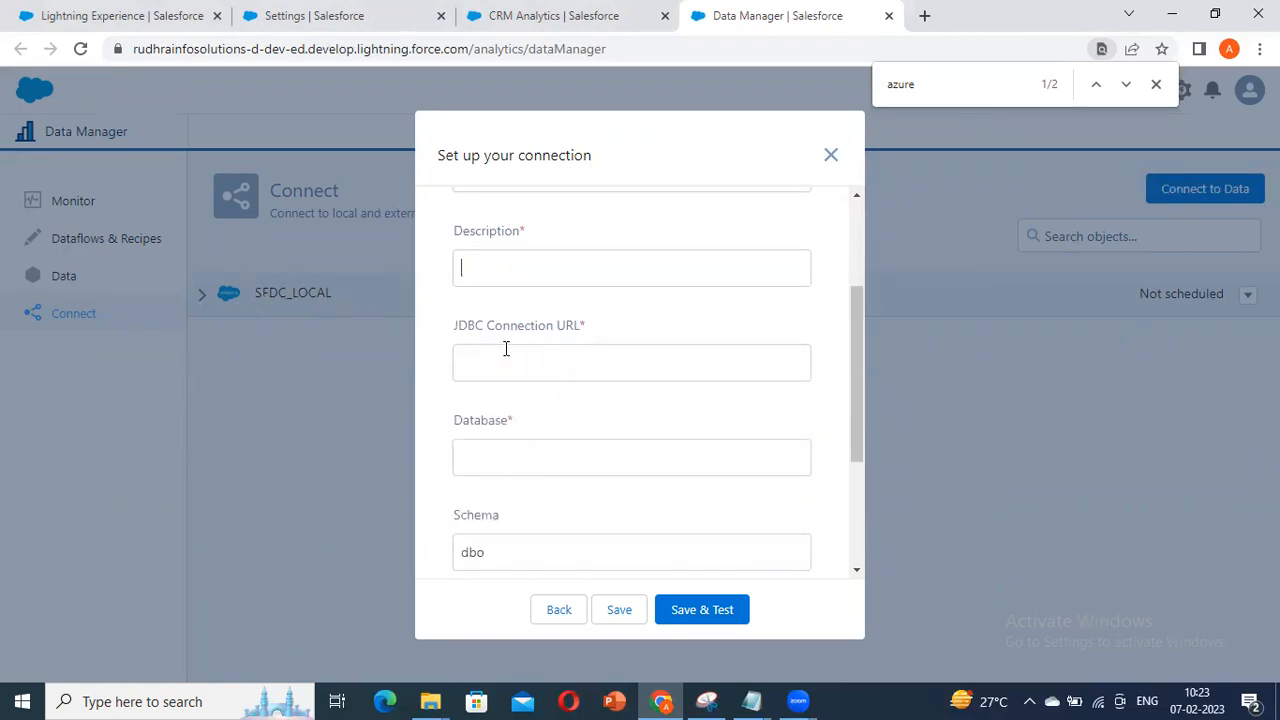
pyautogui.scroll(-1, 550, 285)
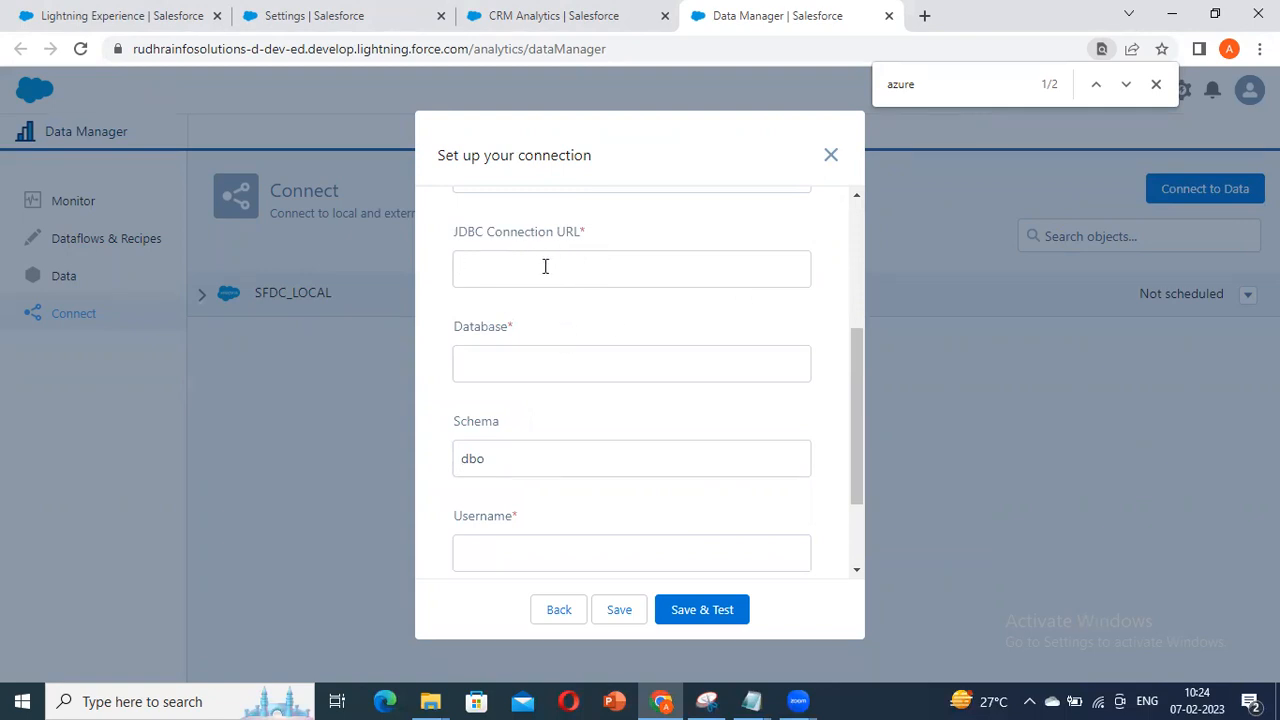
pyautogui.scroll(-1, 575, 314)
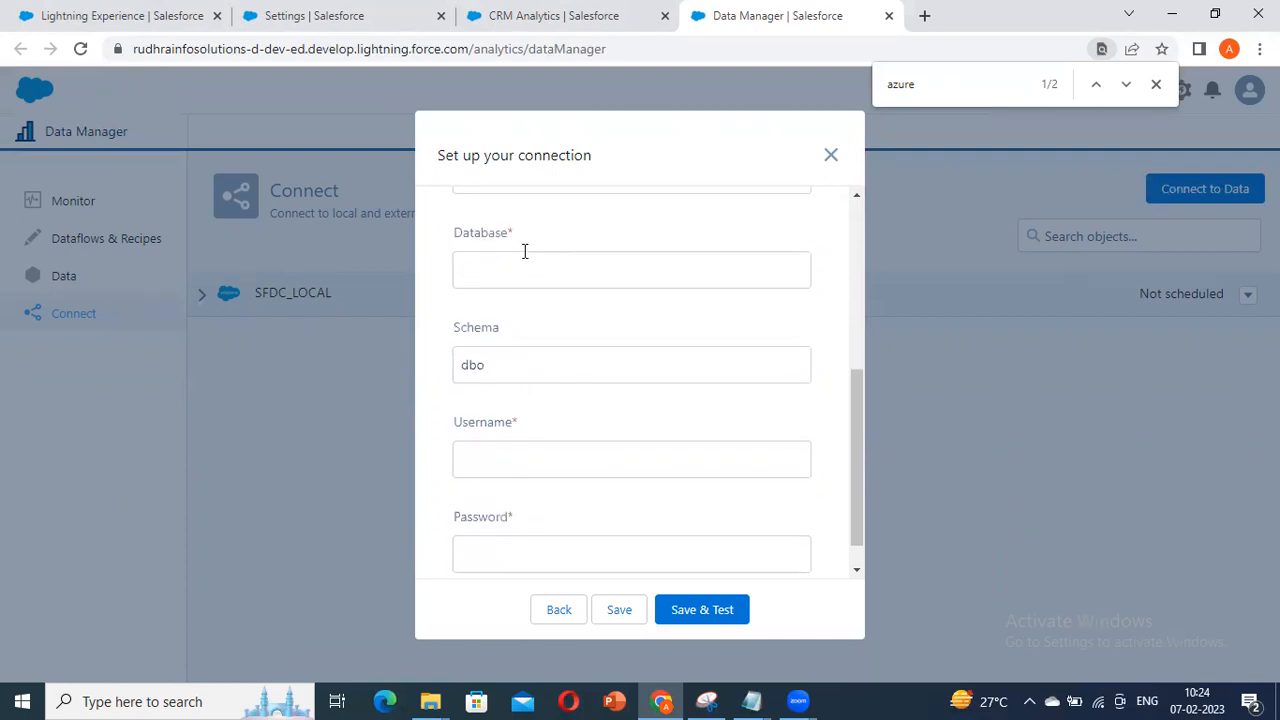
pyautogui.scroll(-1, 530, 345)
pyautogui.scroll(1, 560, 400)
pyautogui.scroll(2, 563, 400)
pyautogui.scroll(-3, 564, 401)
pyautogui.scroll(2, 563, 408)
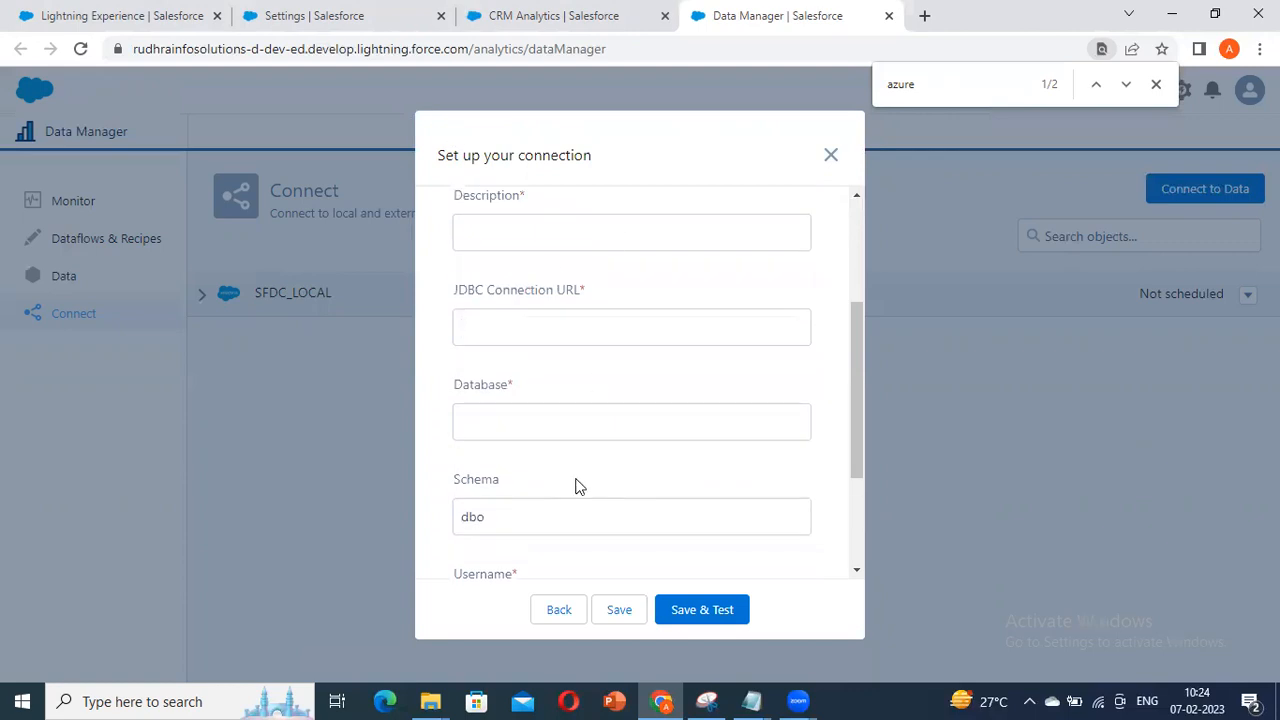
pyautogui.scroll(-2, 560, 368)
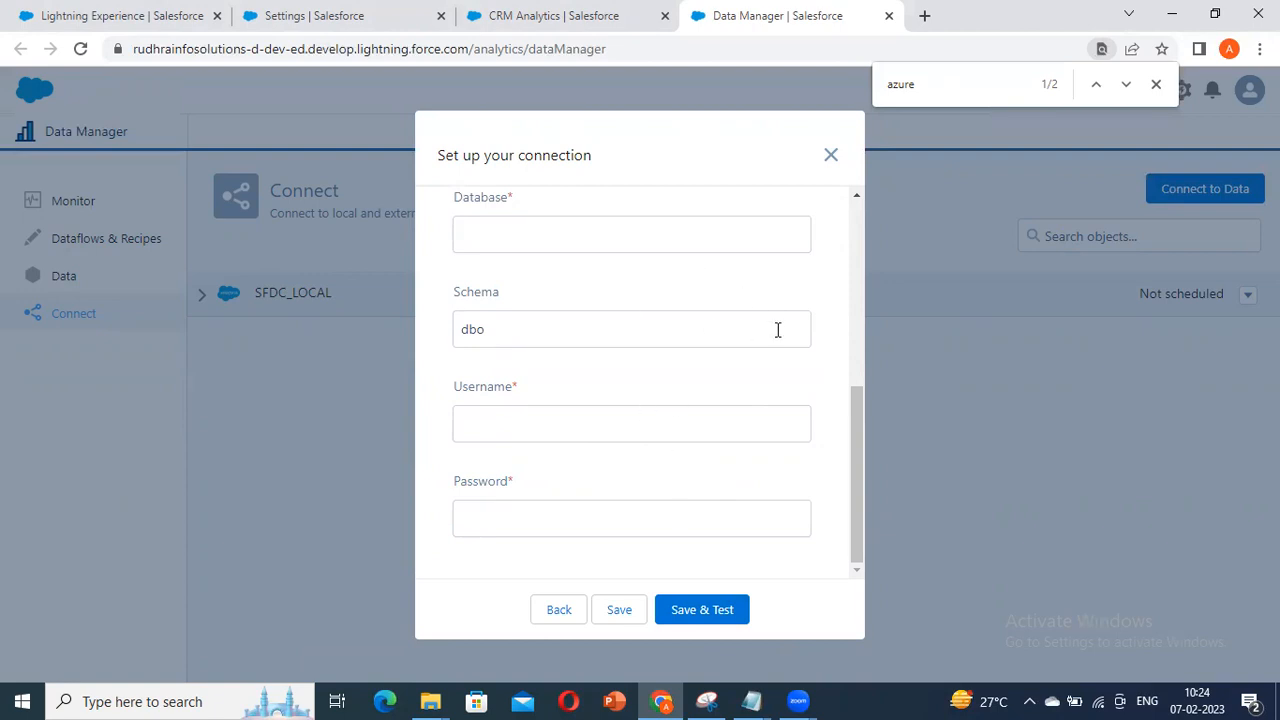
pyautogui.click(831, 158)
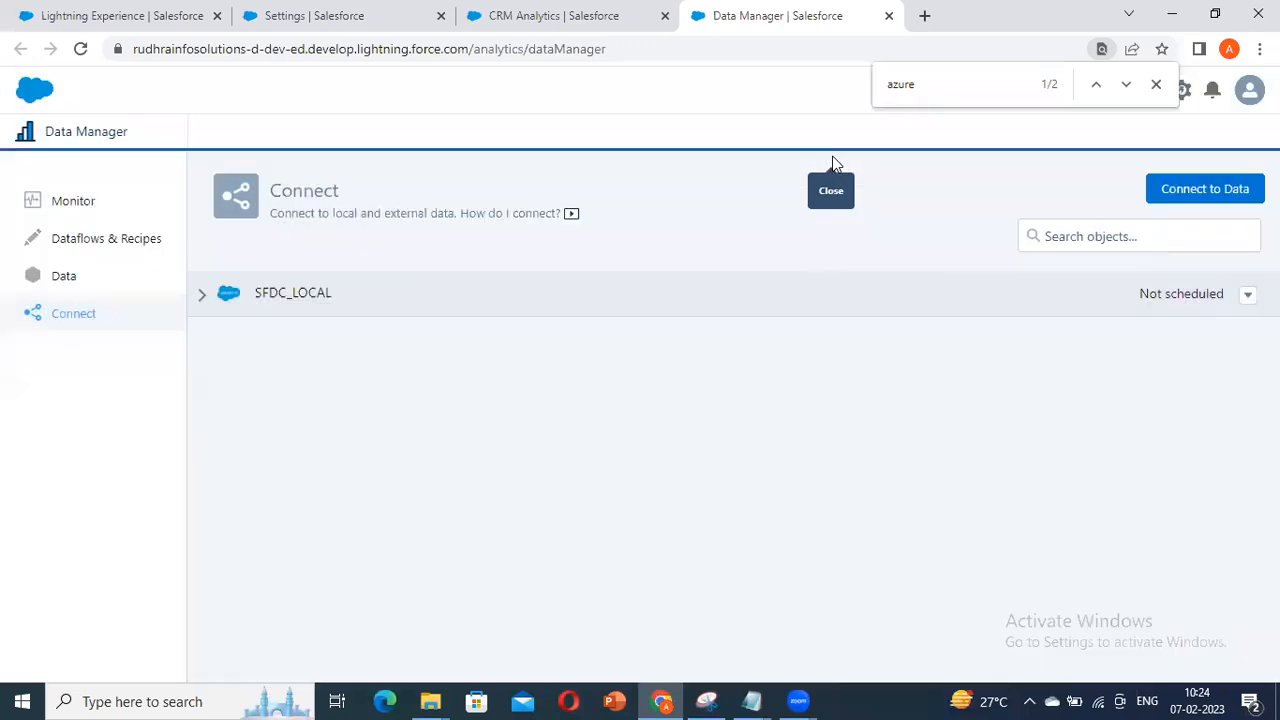
# Step: Expand SFDC_LOCAL to review its connected objects, switch to the Monitor page and return to Connect
pyautogui.click(203, 300)
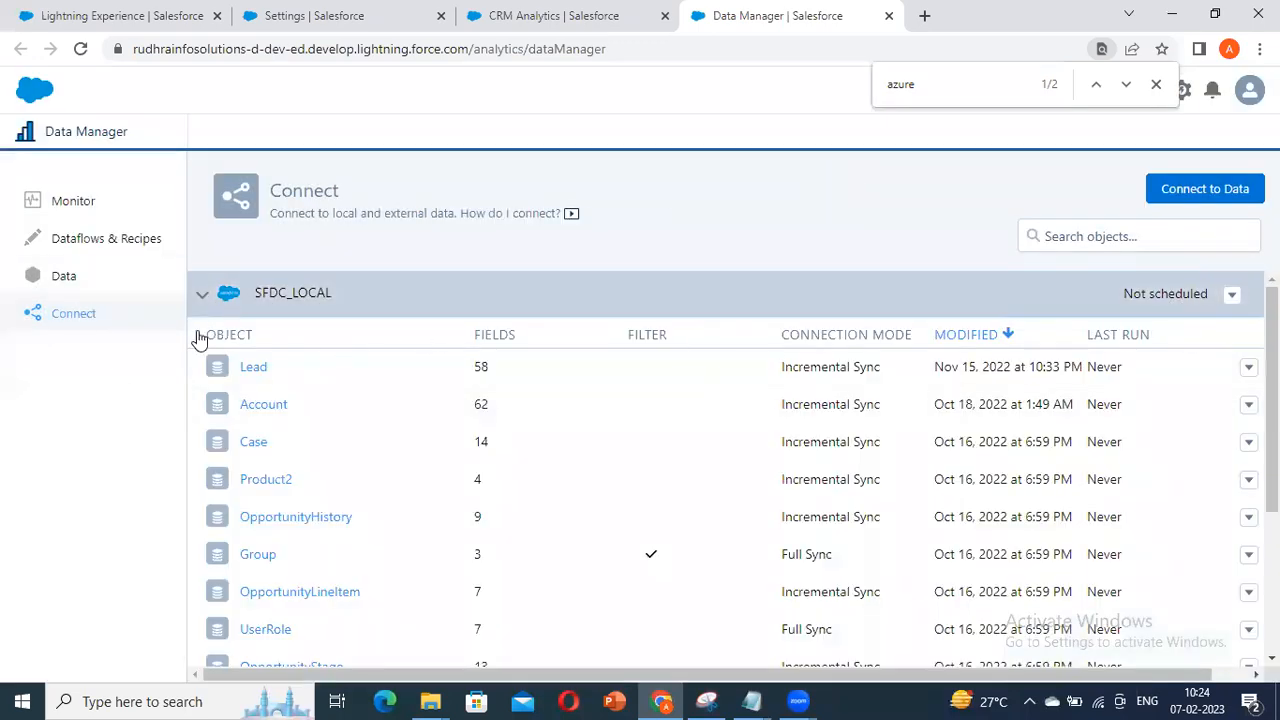
pyautogui.scroll(-2, 271, 429)
pyautogui.scroll(2, 271, 429)
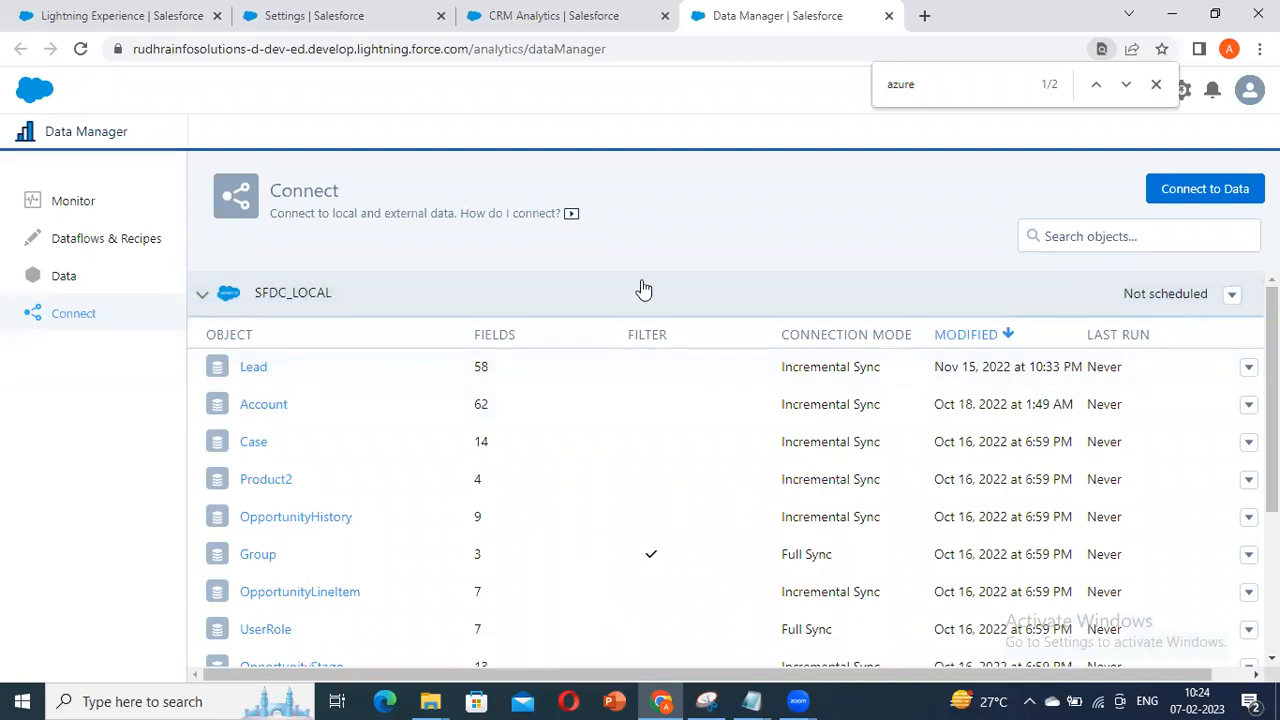
pyautogui.click(202, 295)
pyautogui.click(202, 298)
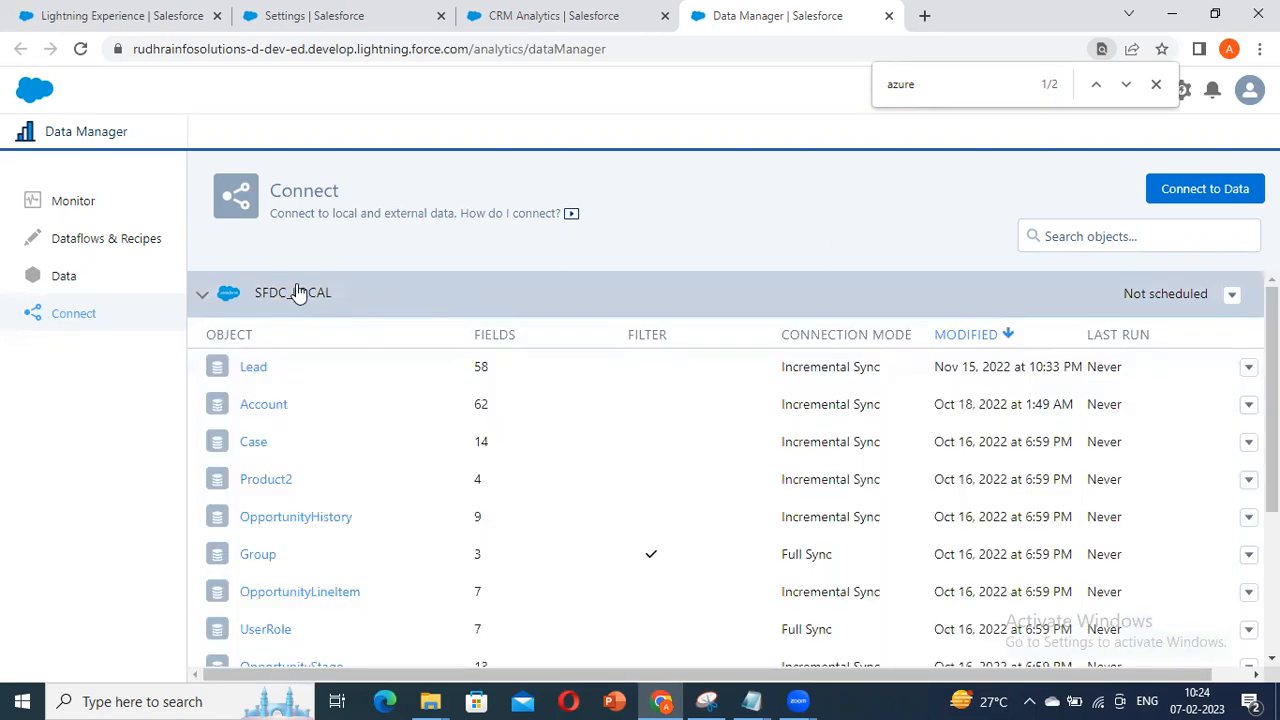
pyautogui.click(78, 206)
pyautogui.click(88, 318)
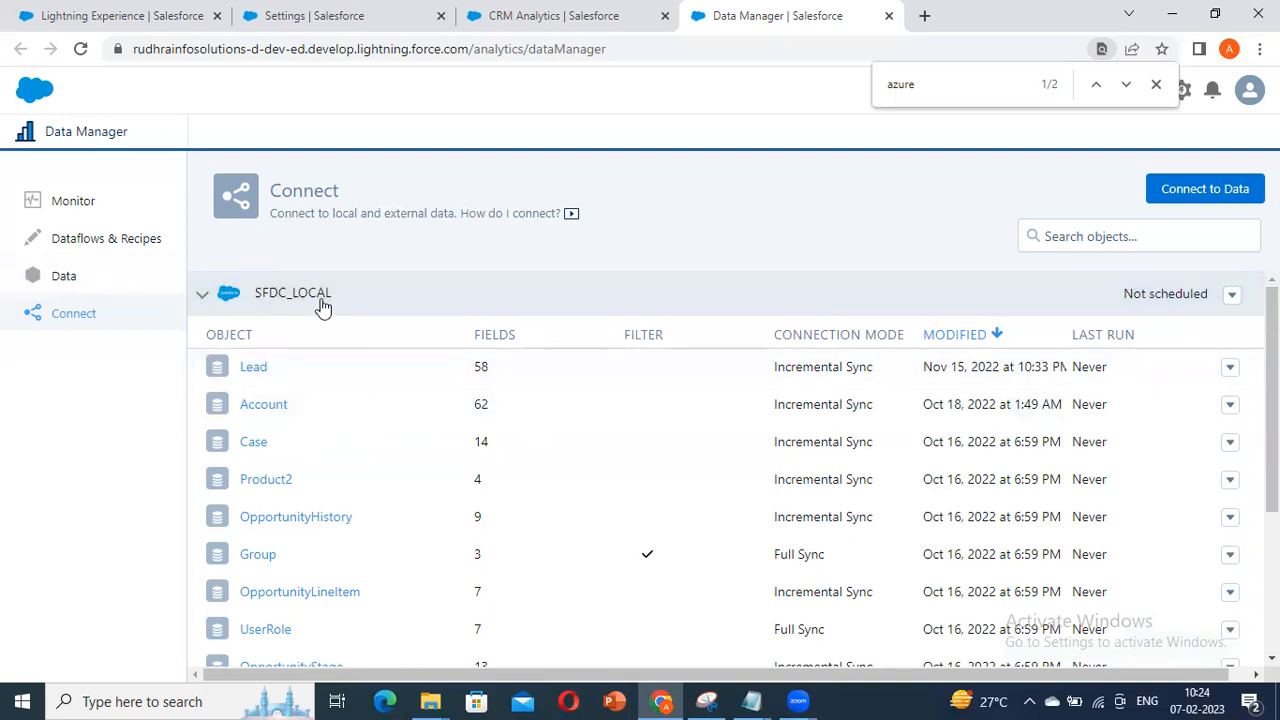
# Step: Look over the objects under SFDC_LOCAL, open the connection's schedule settings and close them without saving
pyautogui.scroll(-3, 334, 551)
pyautogui.scroll(3, 334, 551)
pyautogui.scroll(-2, 337, 329)
pyautogui.scroll(2, 343, 309)
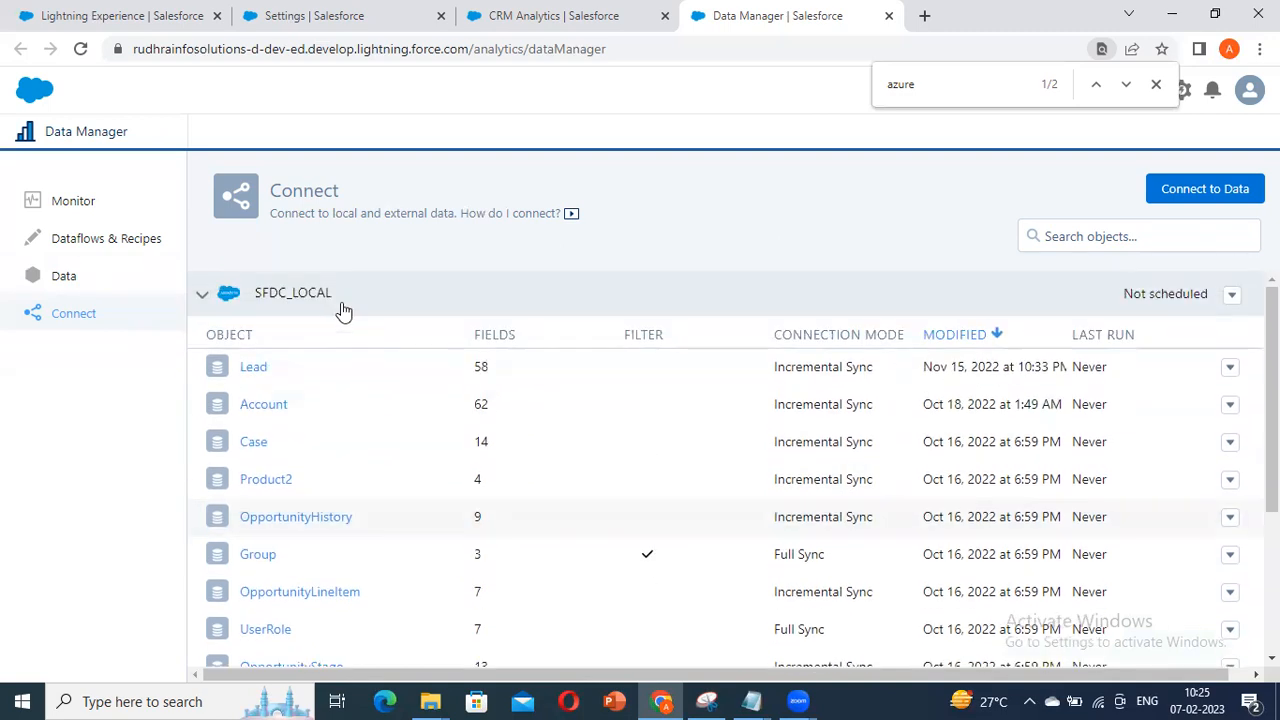
pyautogui.click(1232, 295)
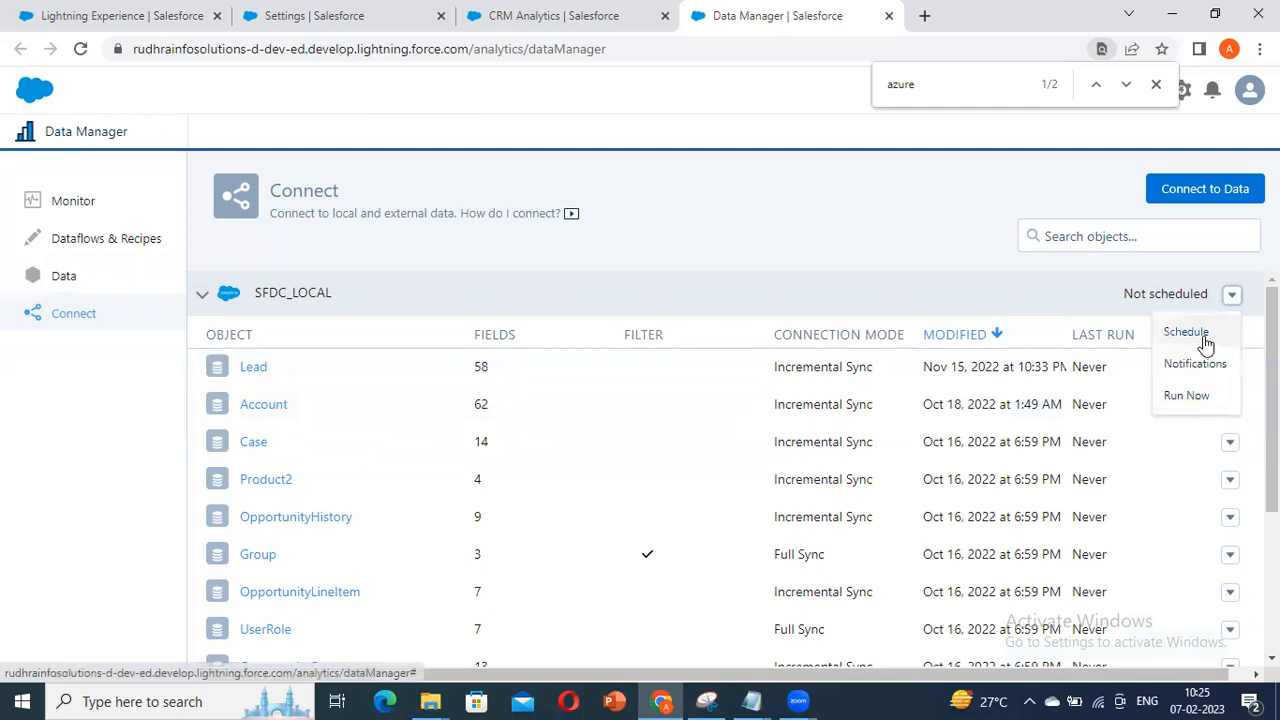
pyautogui.click(1186, 331)
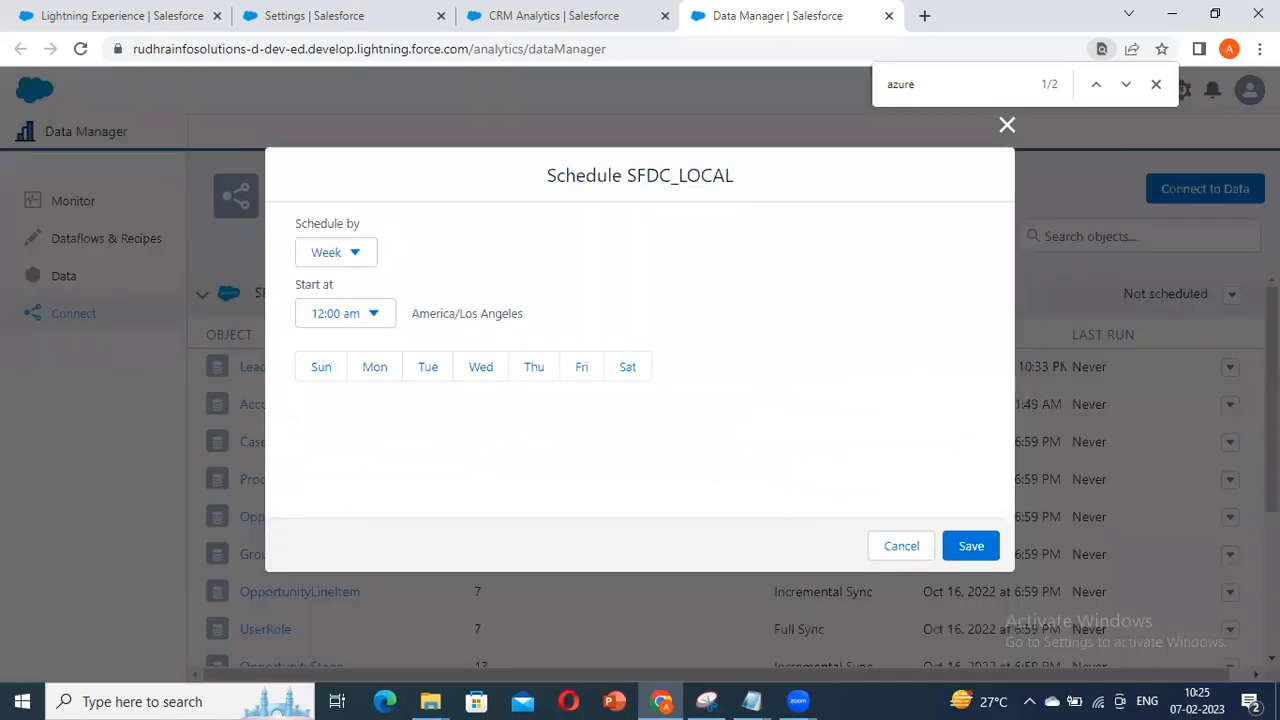
pyautogui.click(1007, 124)
# Step: Collapse and re-expand SFDC_LOCAL and look through its list of connected objects
pyautogui.scroll(-5, 363, 423)
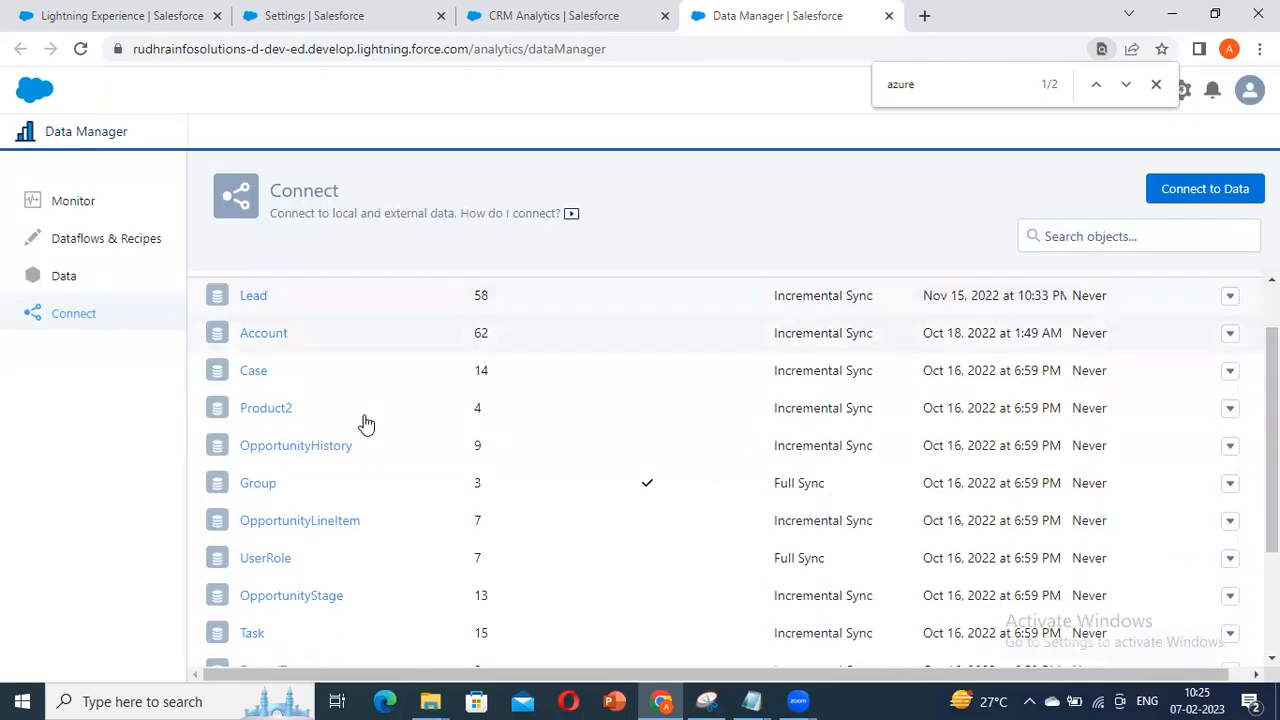
pyautogui.scroll(5, 350, 428)
pyautogui.click(210, 306)
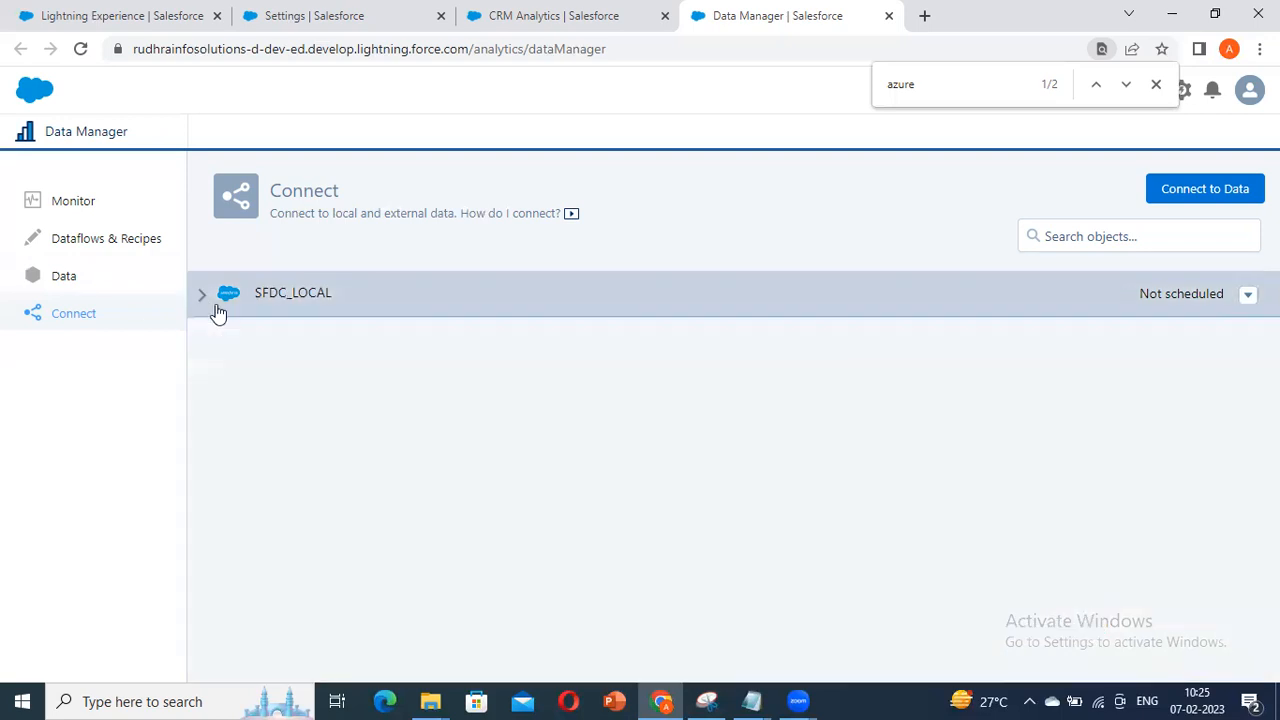
pyautogui.click(203, 296)
pyautogui.scroll(-3, 298, 375)
pyautogui.scroll(3, 300, 374)
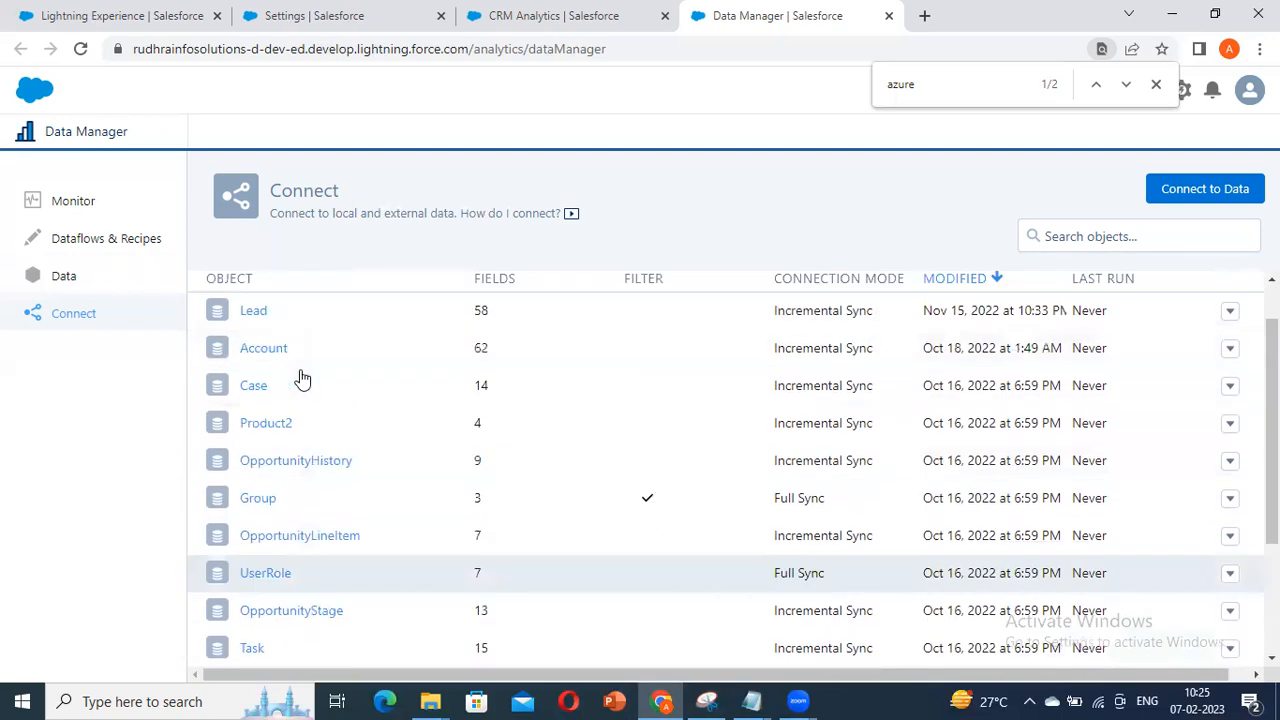
pyautogui.scroll(-2, 380, 474)
pyautogui.scroll(1, 379, 470)
pyautogui.scroll(3, 379, 470)
# Step: Start connecting to data from the existing SFDC_LOCAL input connection and bring up its selectable objects
pyautogui.click(1190, 195)
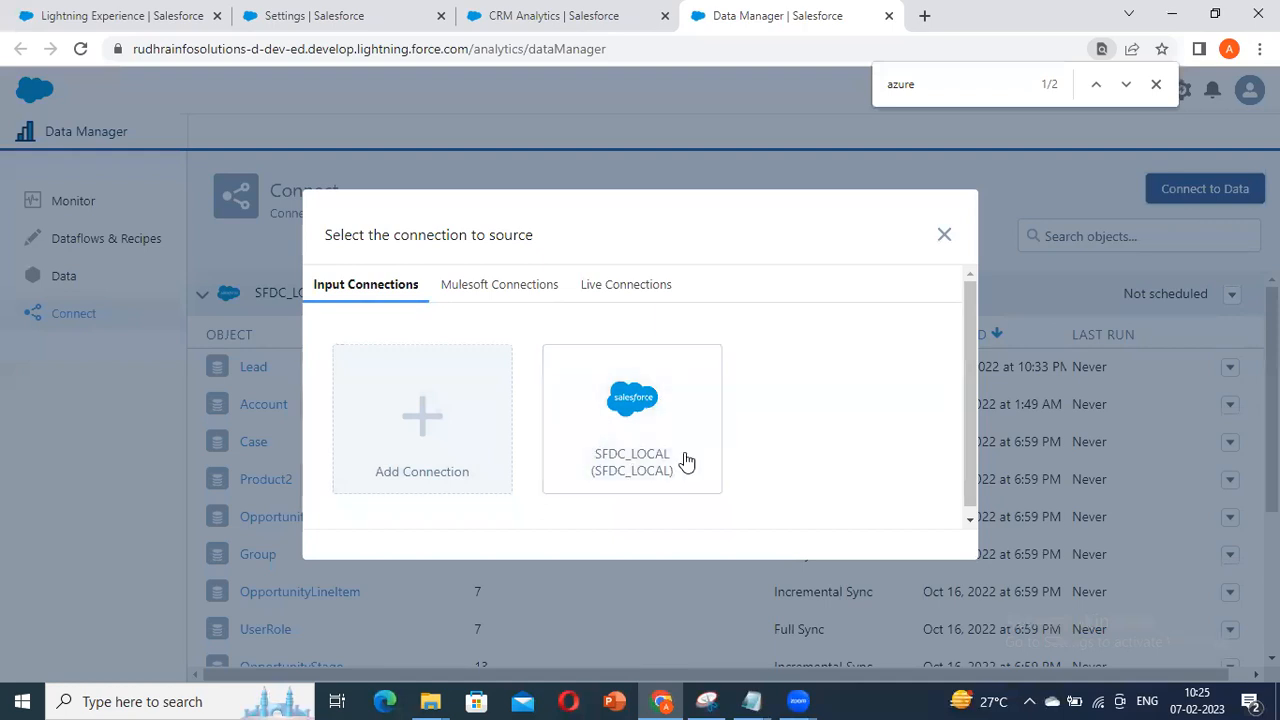
pyautogui.click(656, 431)
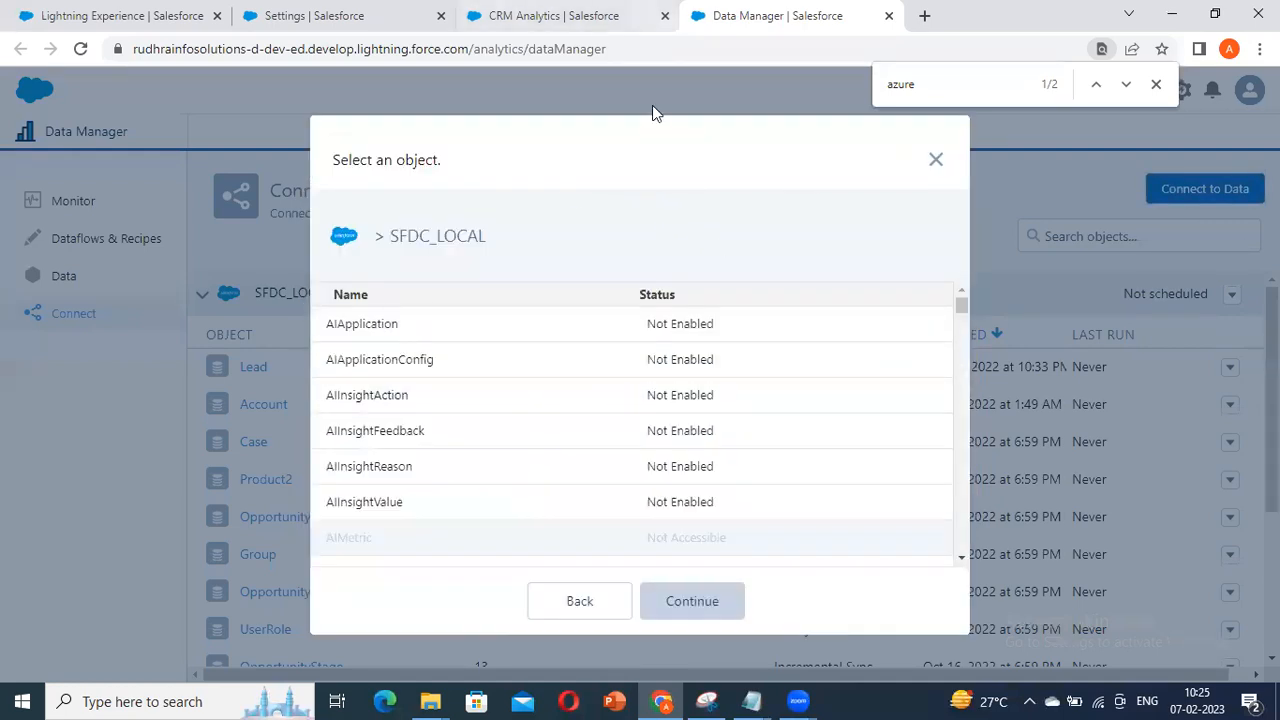
# Step: Switch to the Analytics Settings page, open Setup in a new browser tab and look over the Object Manager's list of objects
pyautogui.click(253, 22)
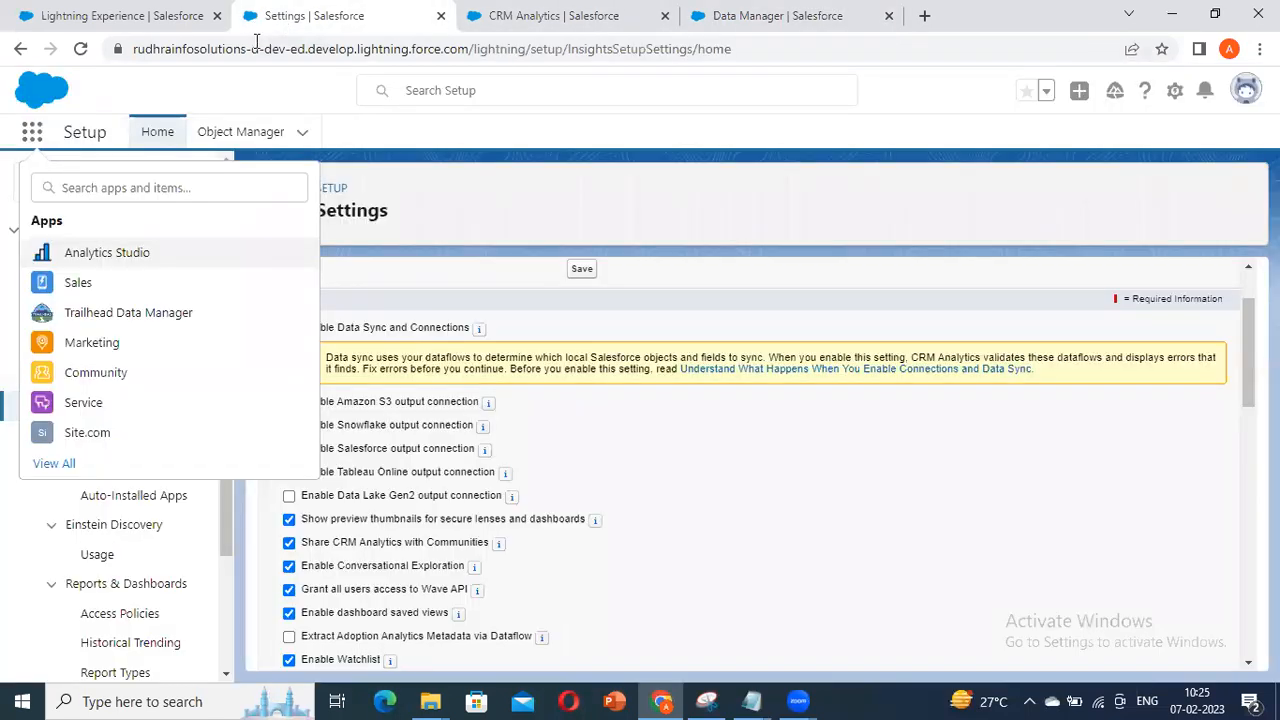
pyautogui.hotkey('ctrl', 'Tab')
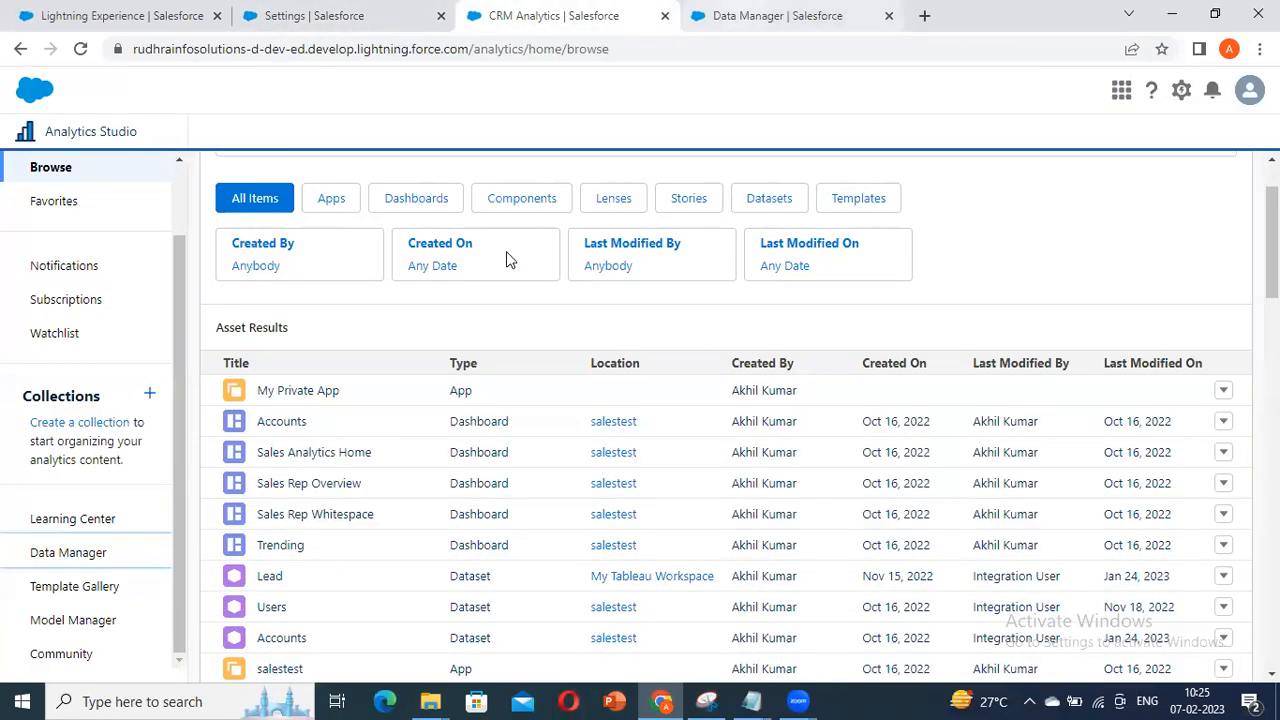
pyautogui.scroll(1, 506, 260)
pyautogui.hotkey('ctrl', 'shift', 'Tab')
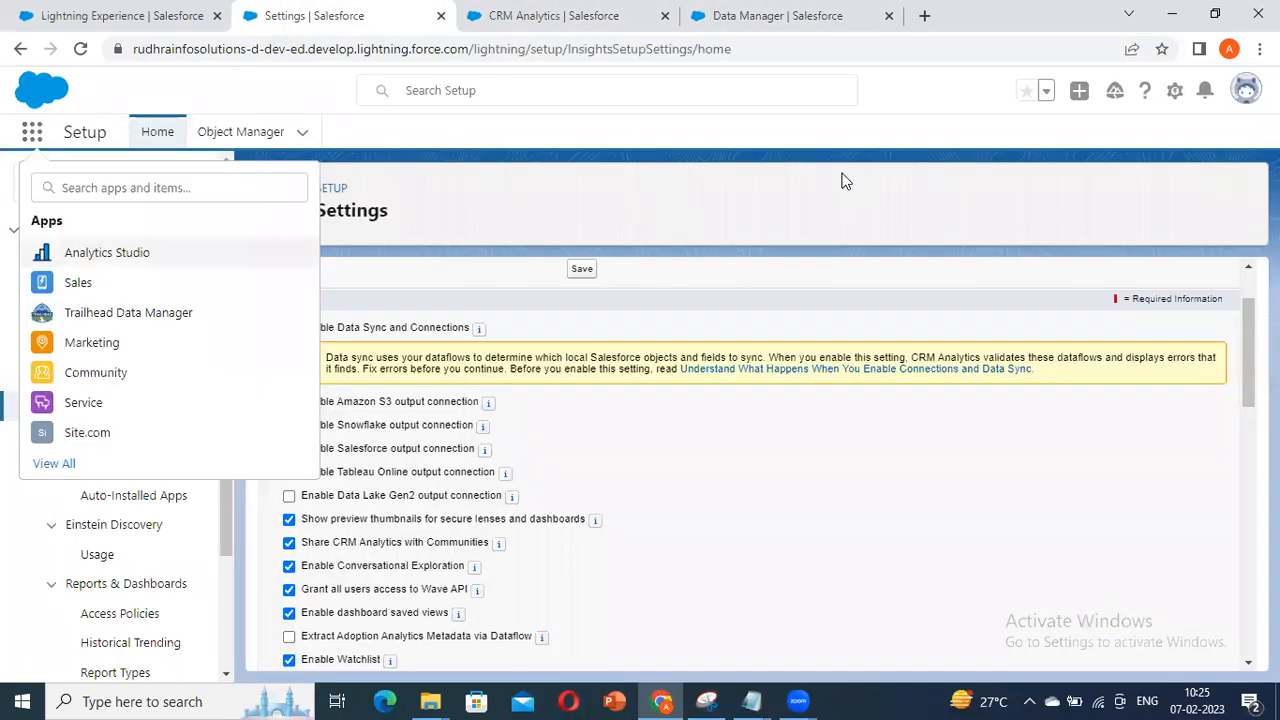
pyautogui.click(1178, 91)
pyautogui.click(1195, 136)
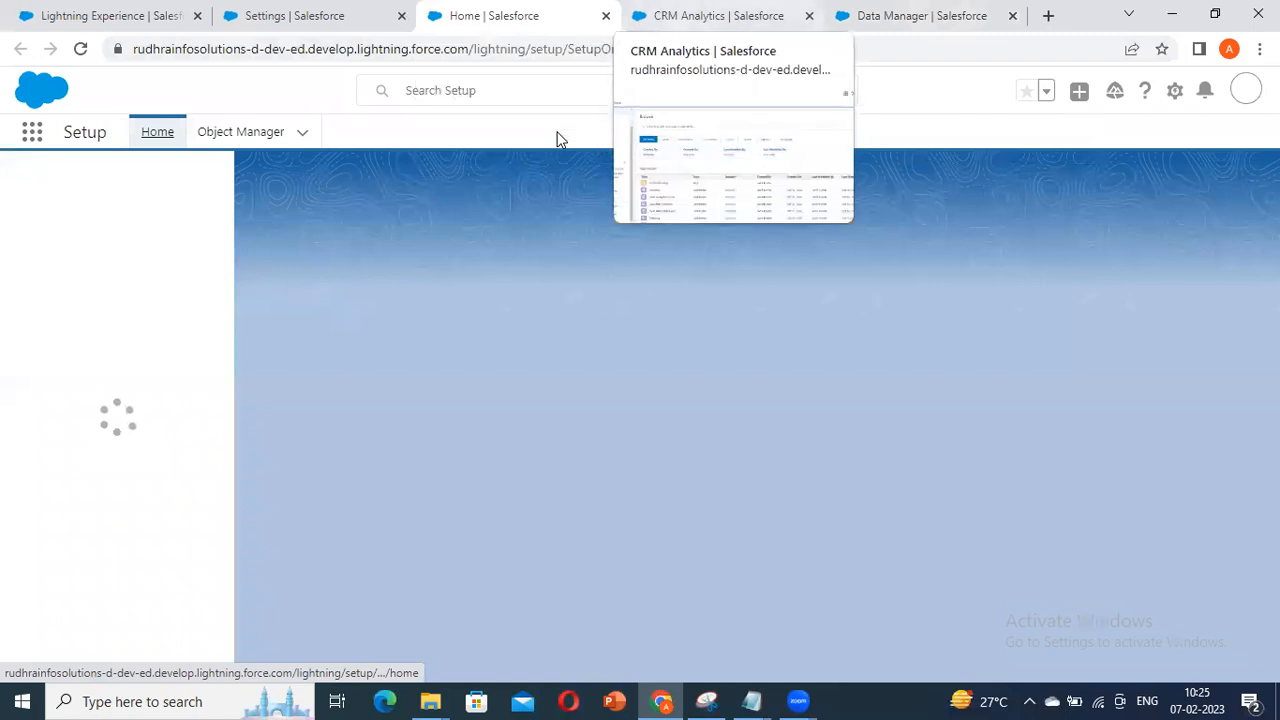
pyautogui.click(262, 132)
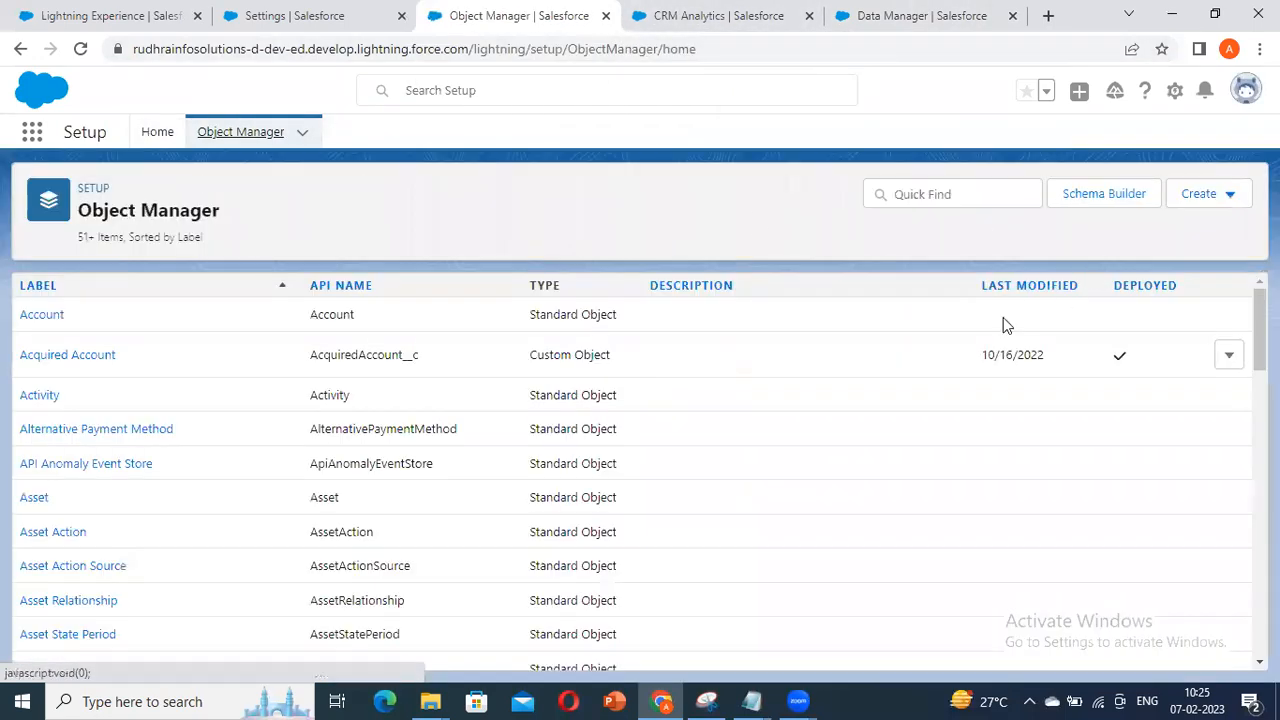
pyautogui.scroll(-3, 1001, 320)
pyautogui.scroll(3, 1001, 320)
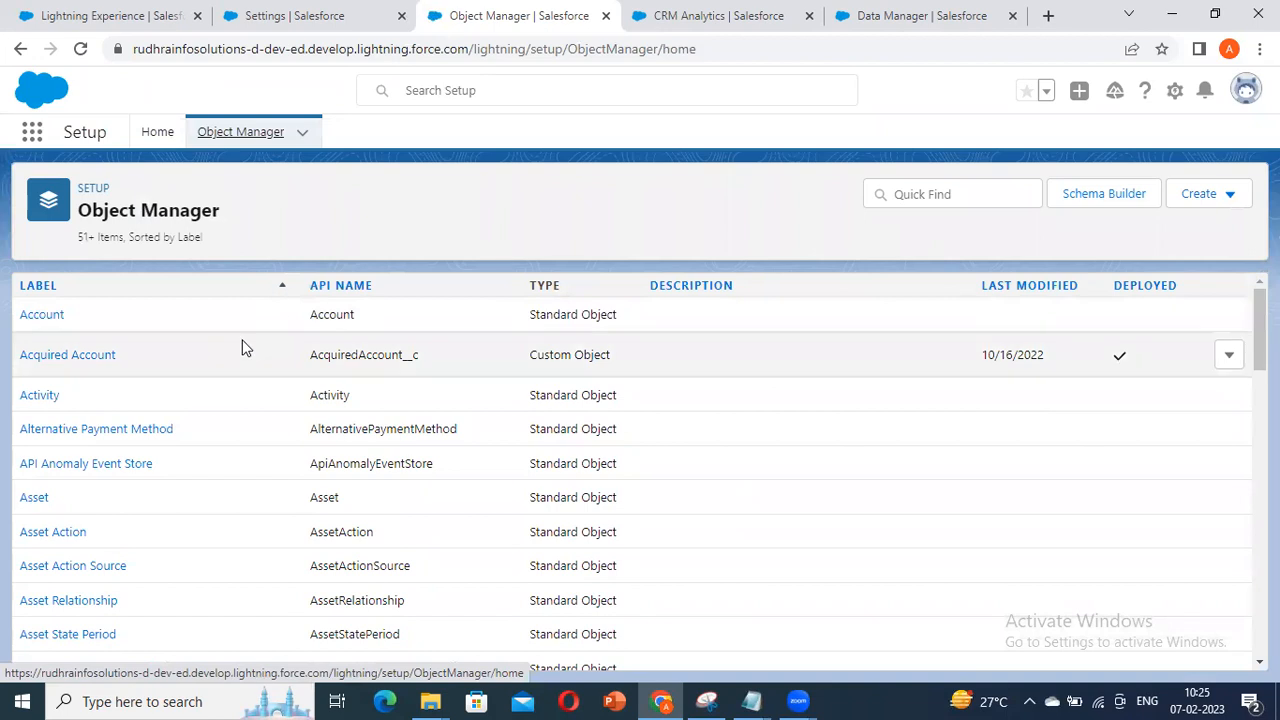
pyautogui.scroll(-5, 634, 314)
pyautogui.scroll(5, 241, 288)
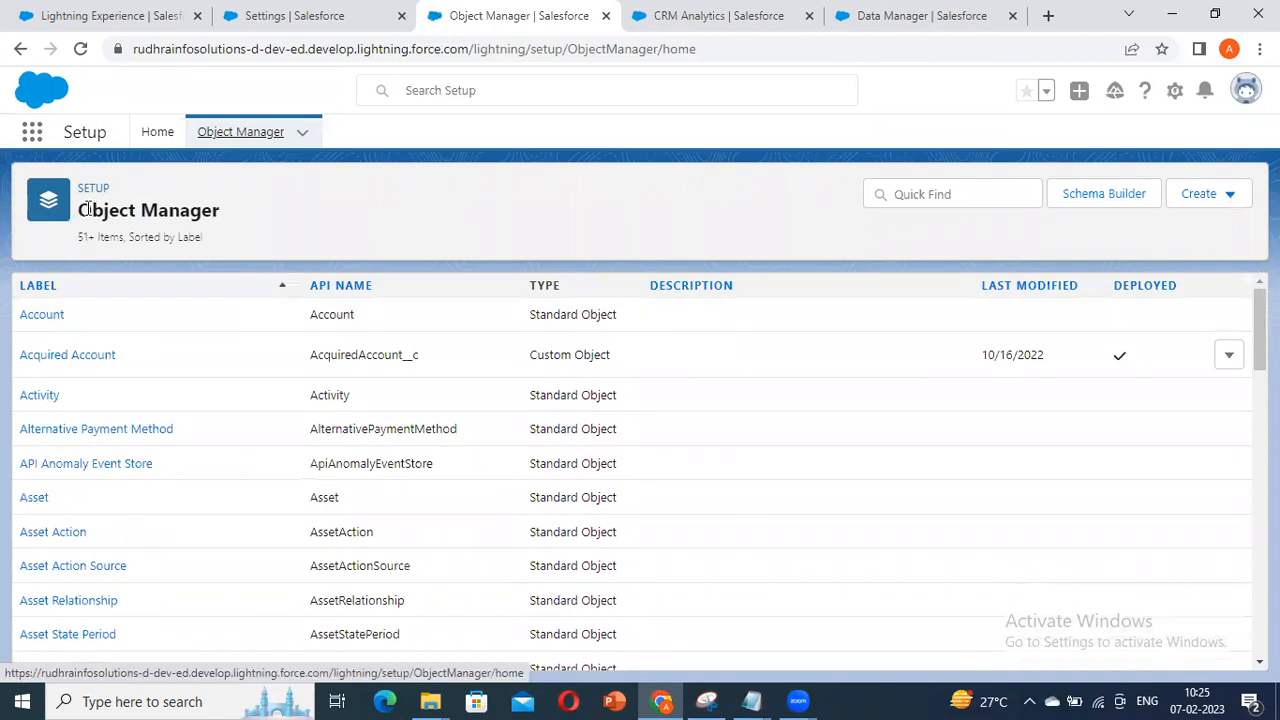
# Step: Return to the Analytics Settings page, open Object Manager from there and examine the full list of Salesforce objects
pyautogui.hotkey('ctrl', 'shift', 'Tab')
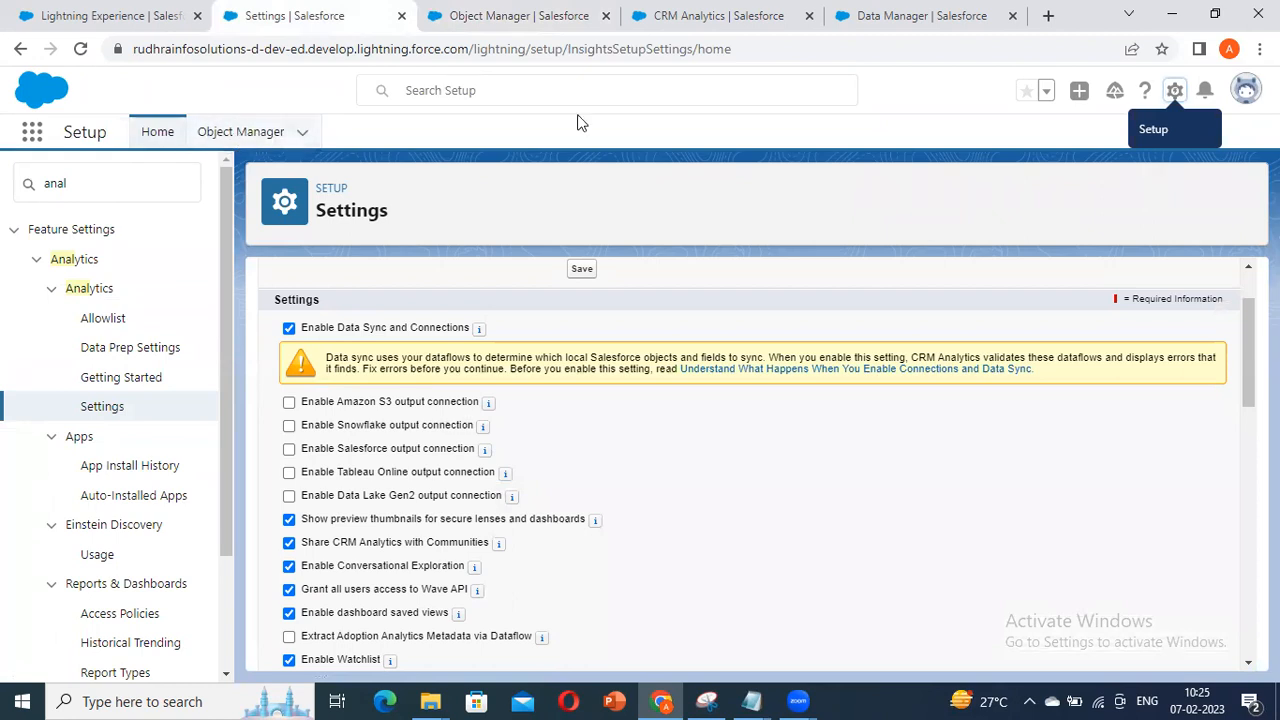
pyautogui.click(232, 138)
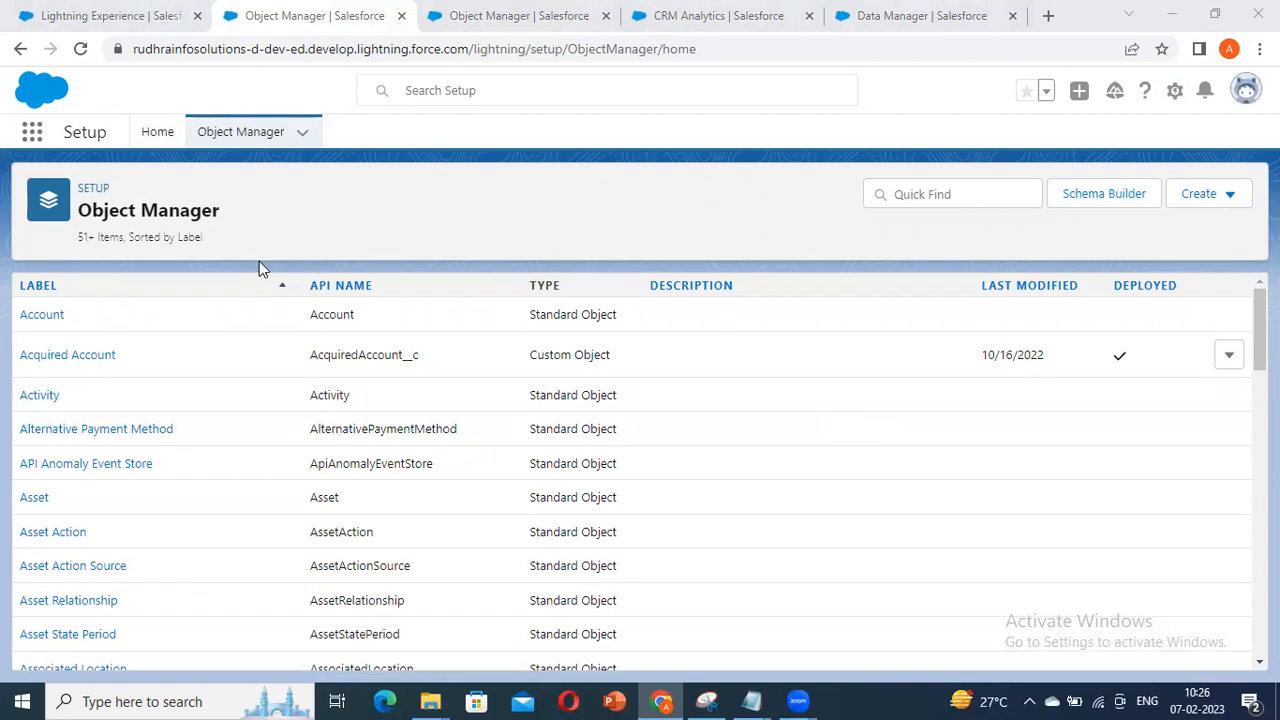
pyautogui.scroll(-3, 171, 340)
pyautogui.scroll(3, 171, 340)
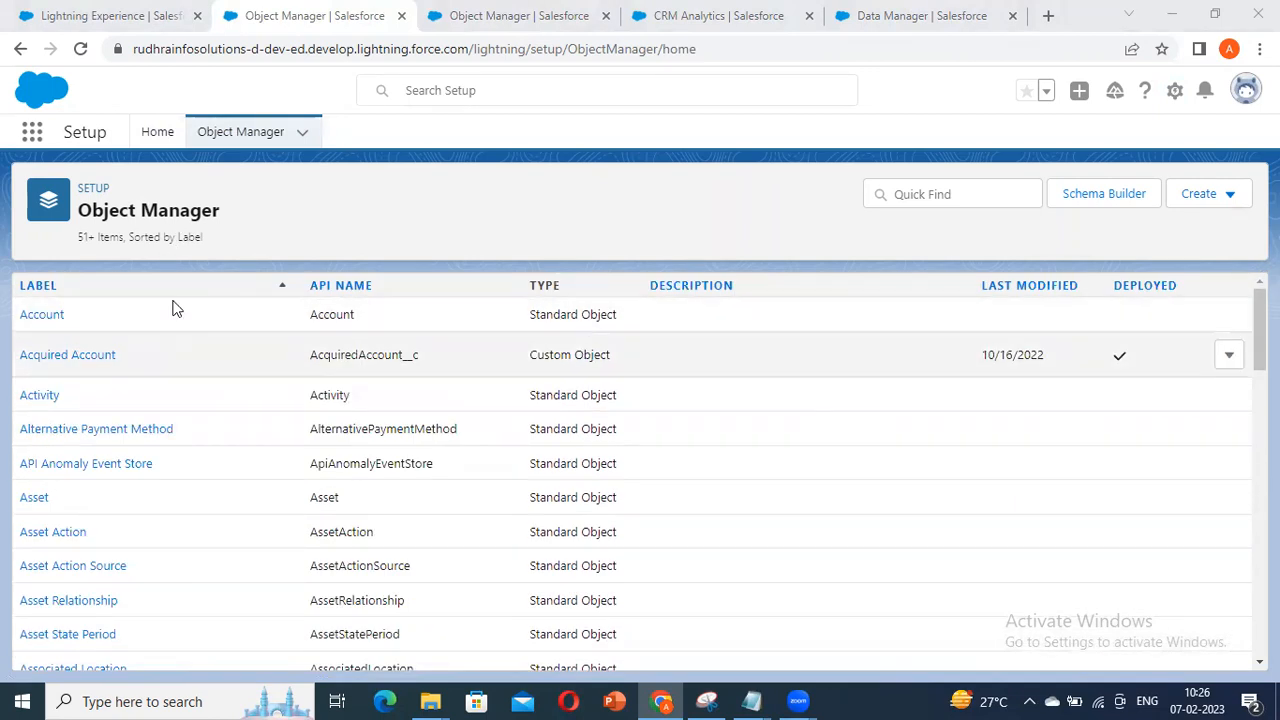
pyautogui.scroll(-10, 223, 334)
pyautogui.scroll(-15, 260, 428)
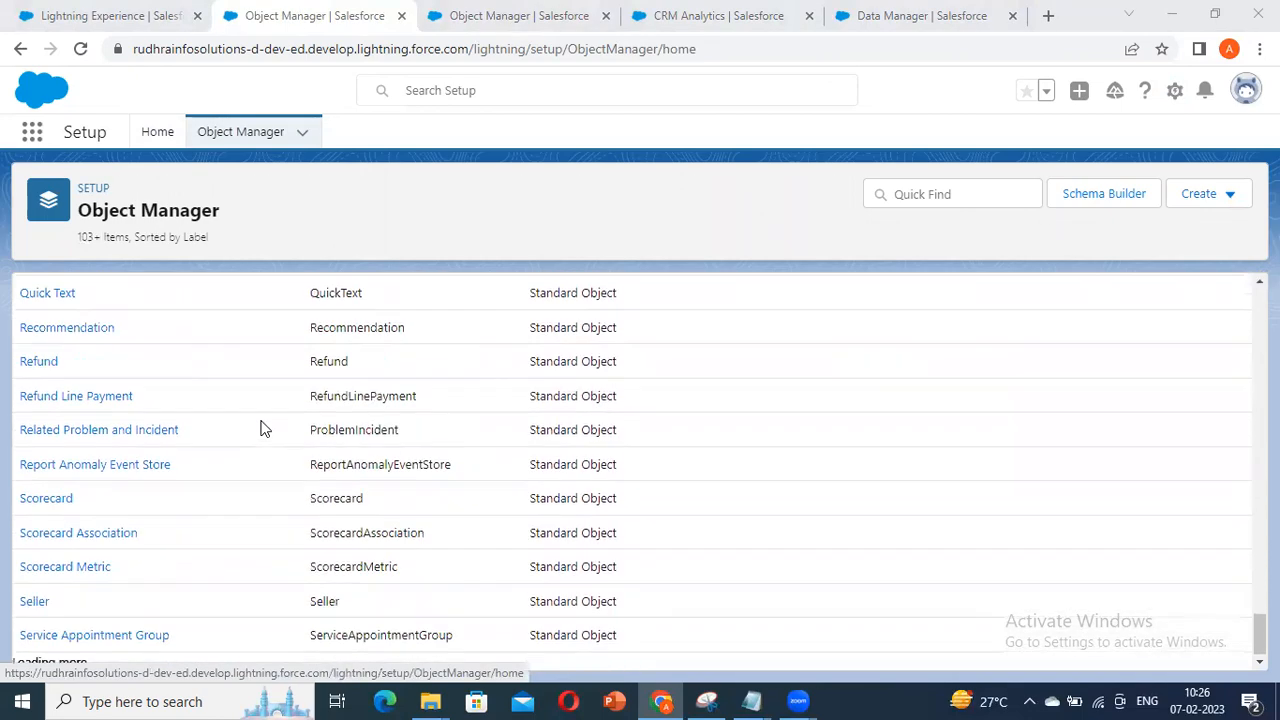
pyautogui.scroll(-8, 260, 428)
pyautogui.scroll(20, 197, 410)
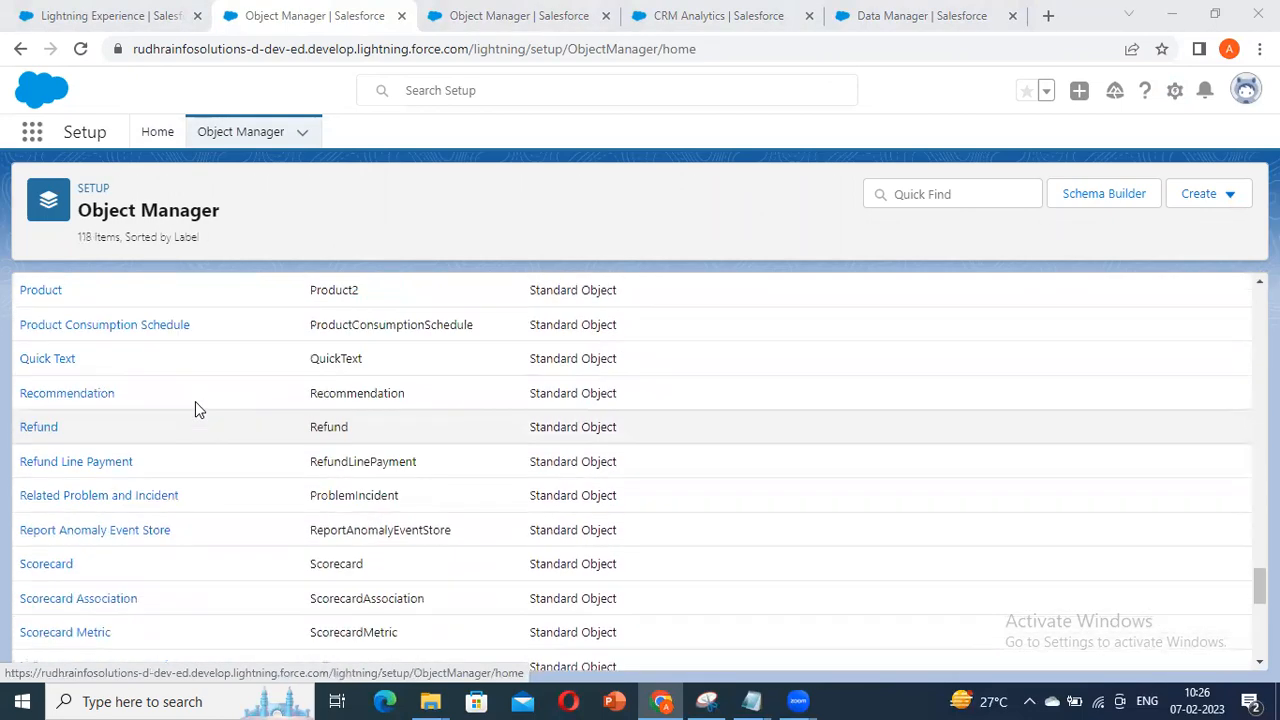
# Step: Look through the Object Manager list in Salesforce Setup, examining the objects' labels, API names and types
pyautogui.scroll(15, 195, 405)
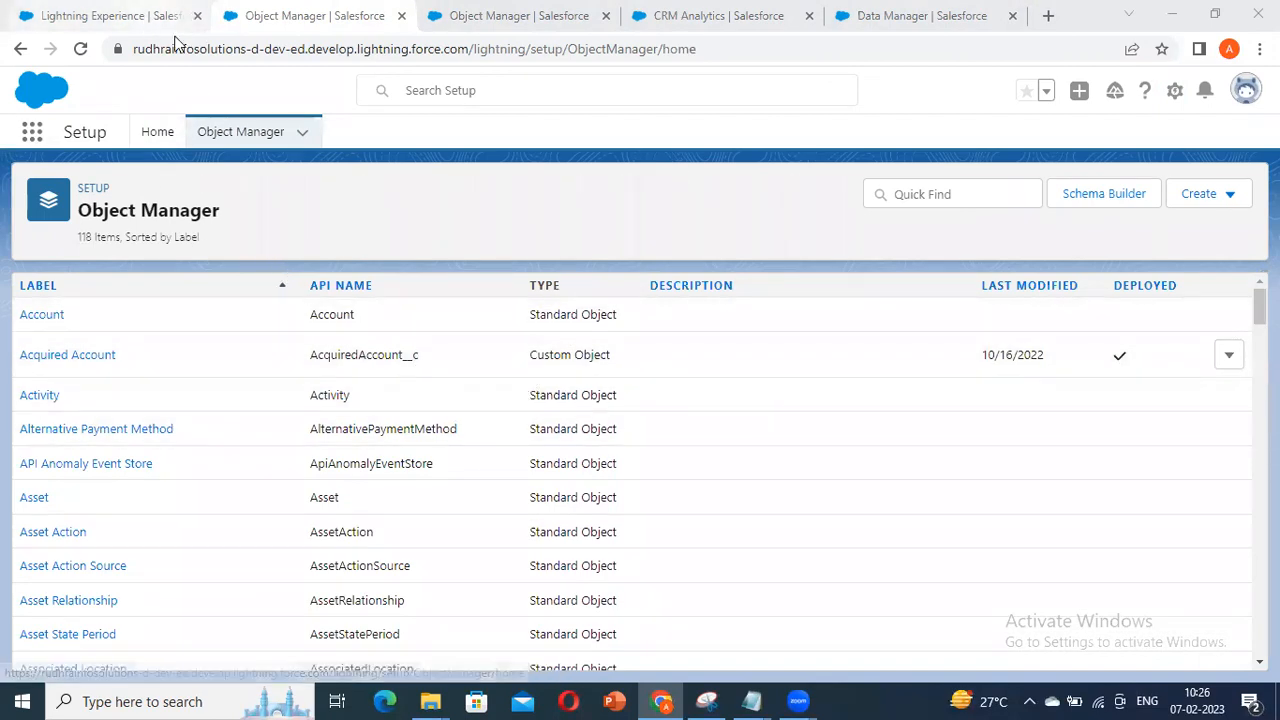
pyautogui.click(134, 22)
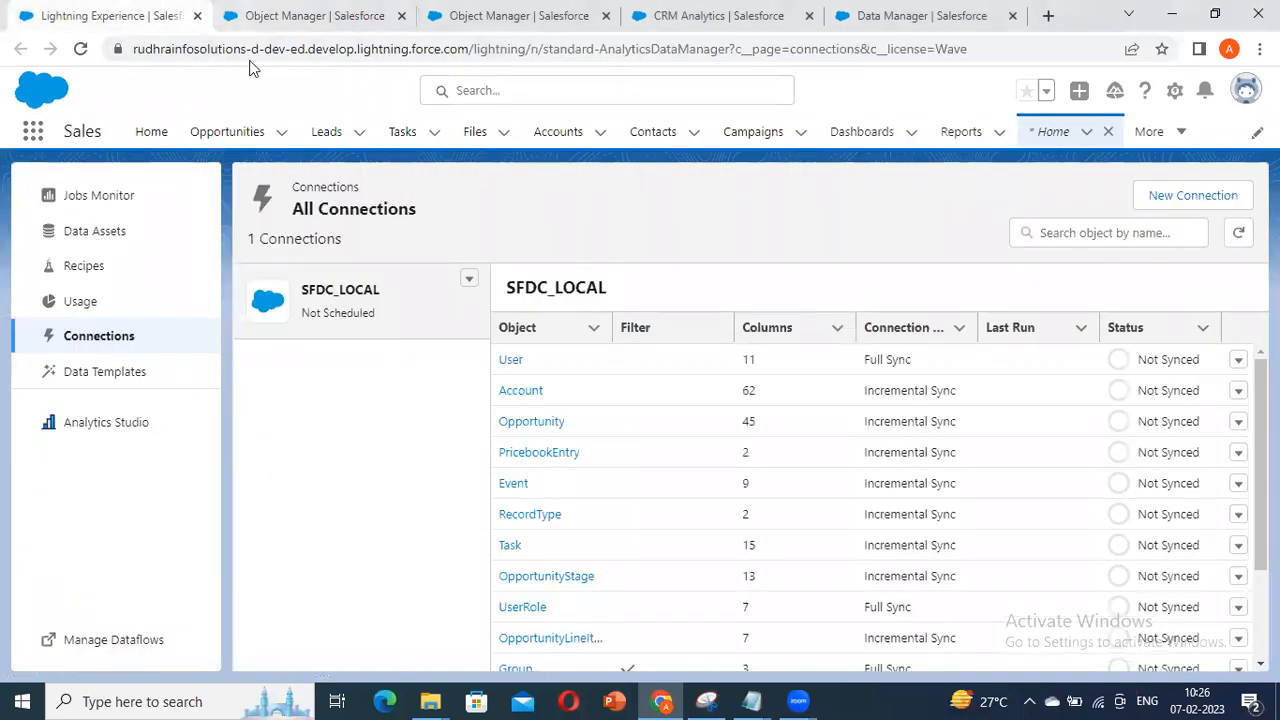
pyautogui.click(300, 16)
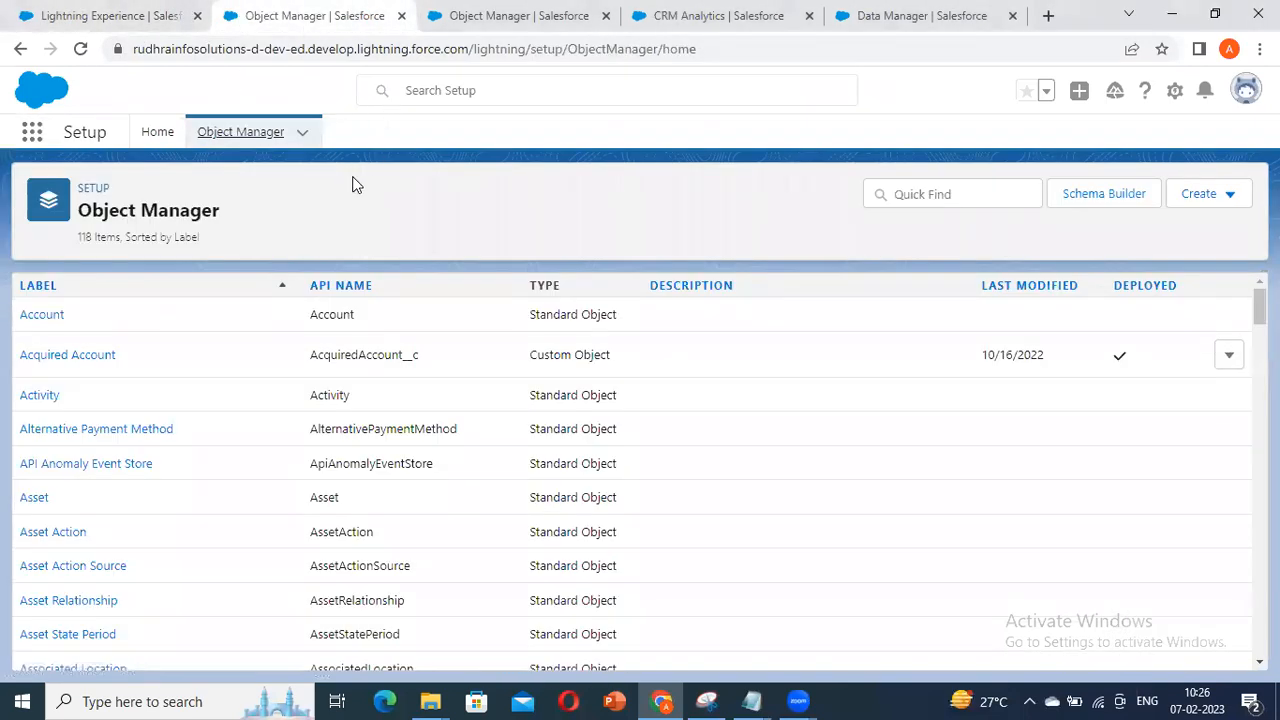
pyautogui.scroll(-2, 338, 287)
pyautogui.scroll(2, 338, 287)
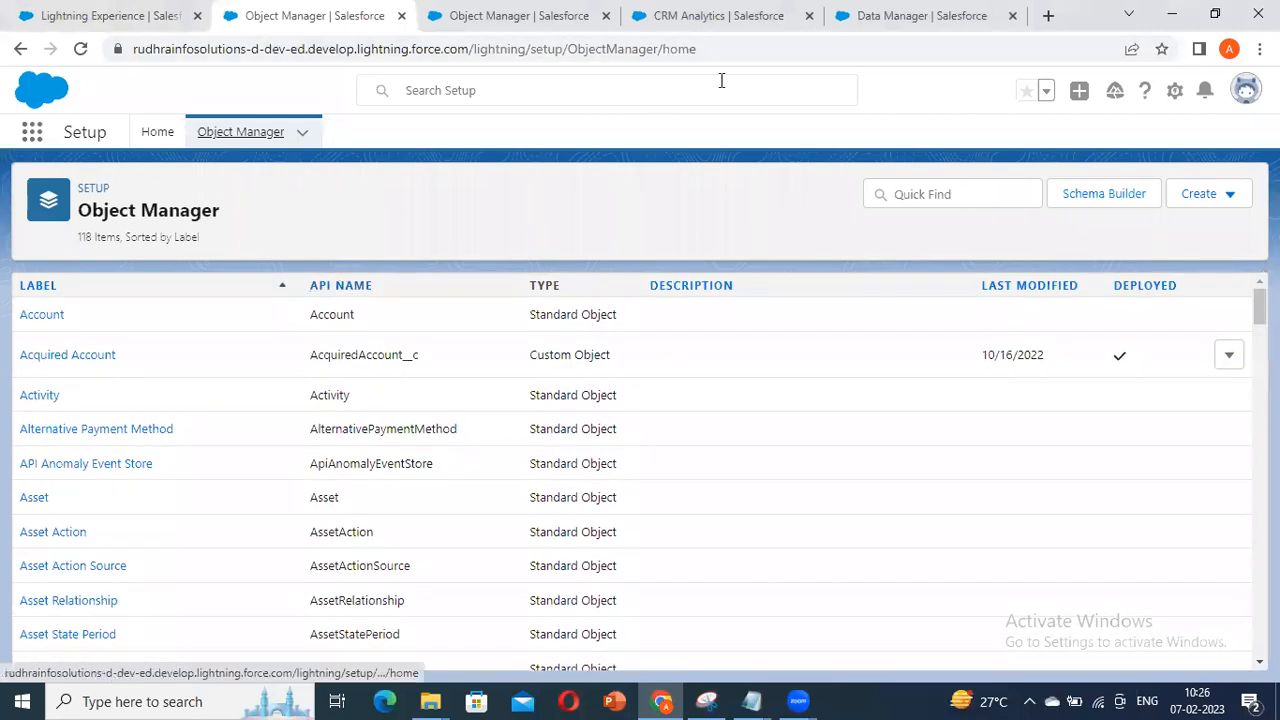
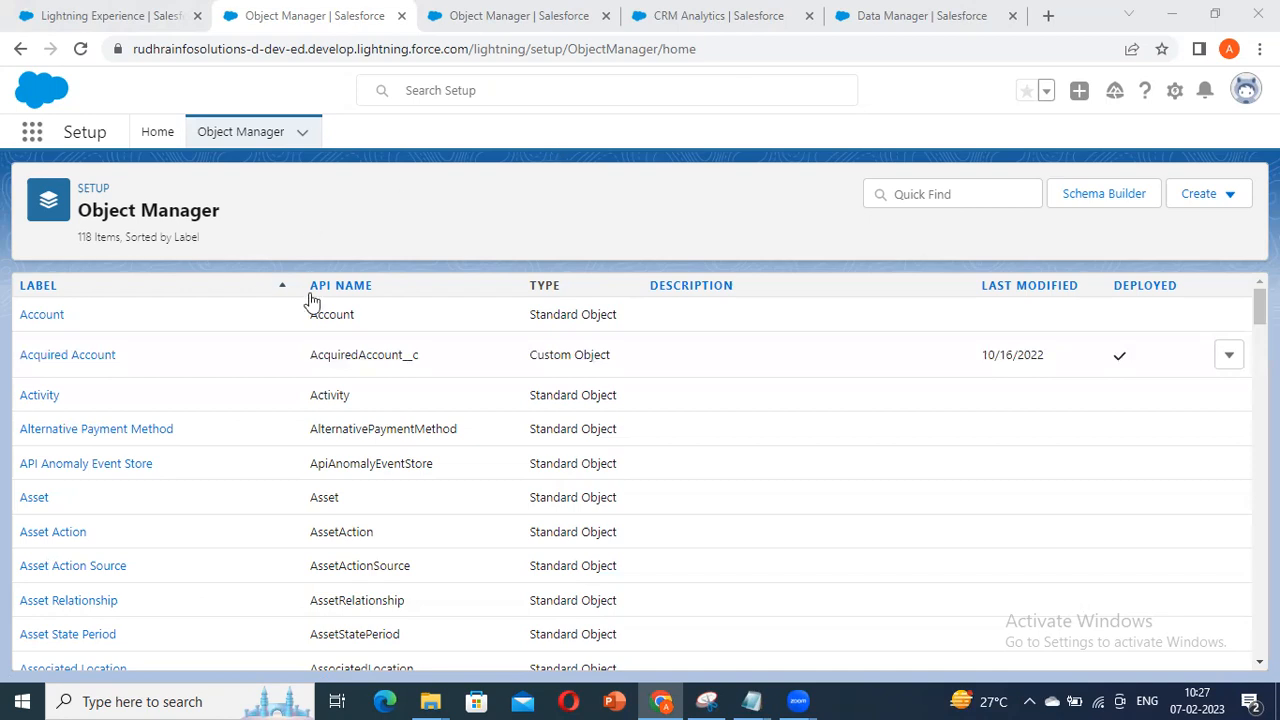
pyautogui.scroll(-2, 211, 286)
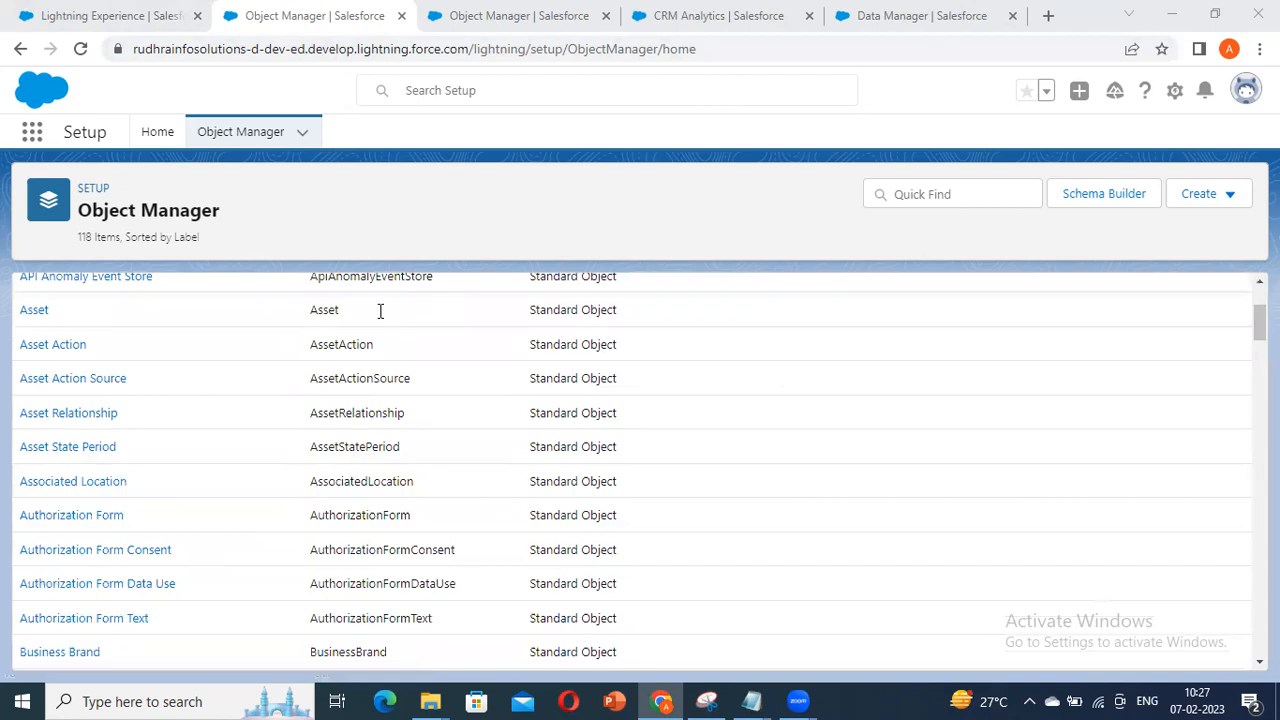
pyautogui.scroll(2, 450, 340)
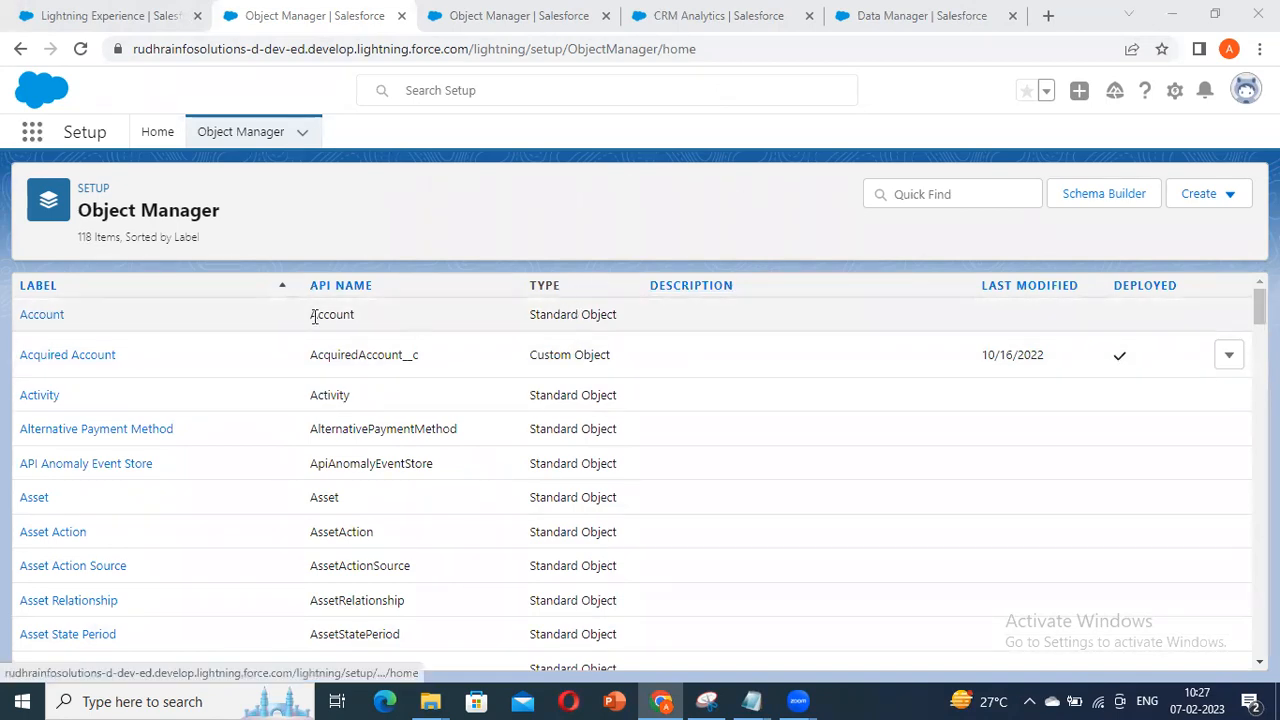
pyautogui.scroll(-20, 313, 316)
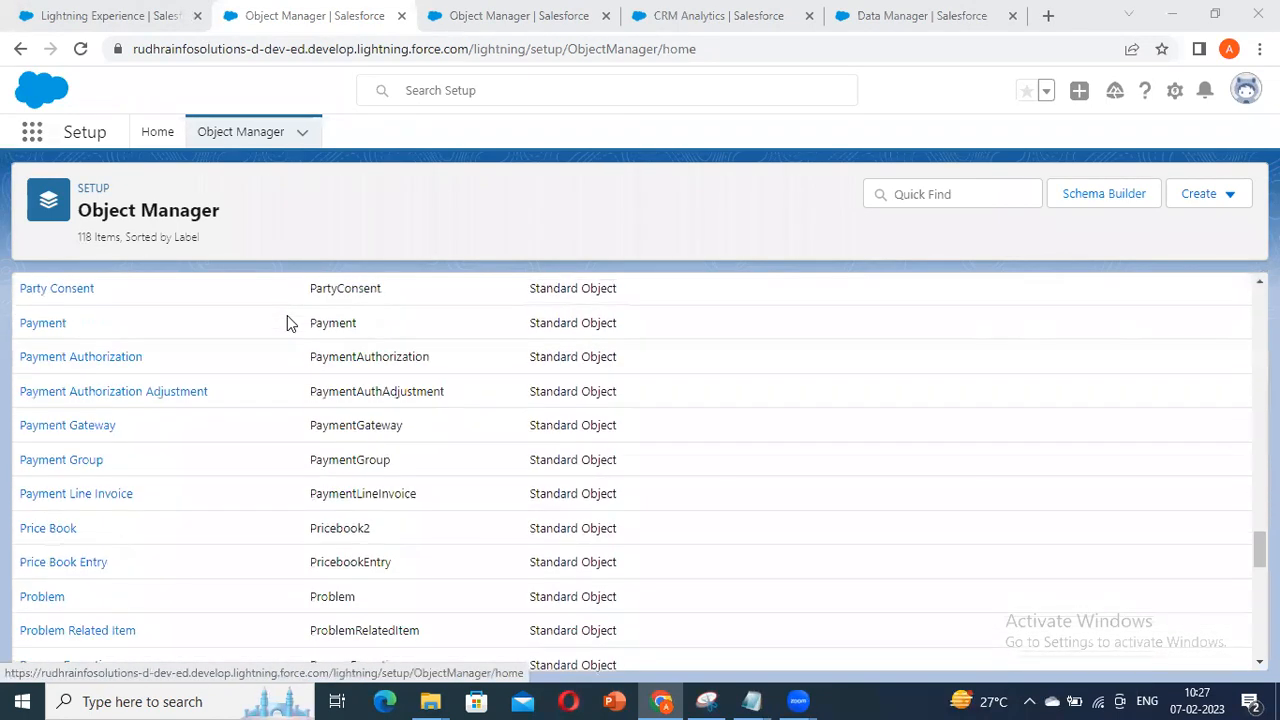
pyautogui.scroll(-10, 287, 322)
pyautogui.scroll(20, 287, 322)
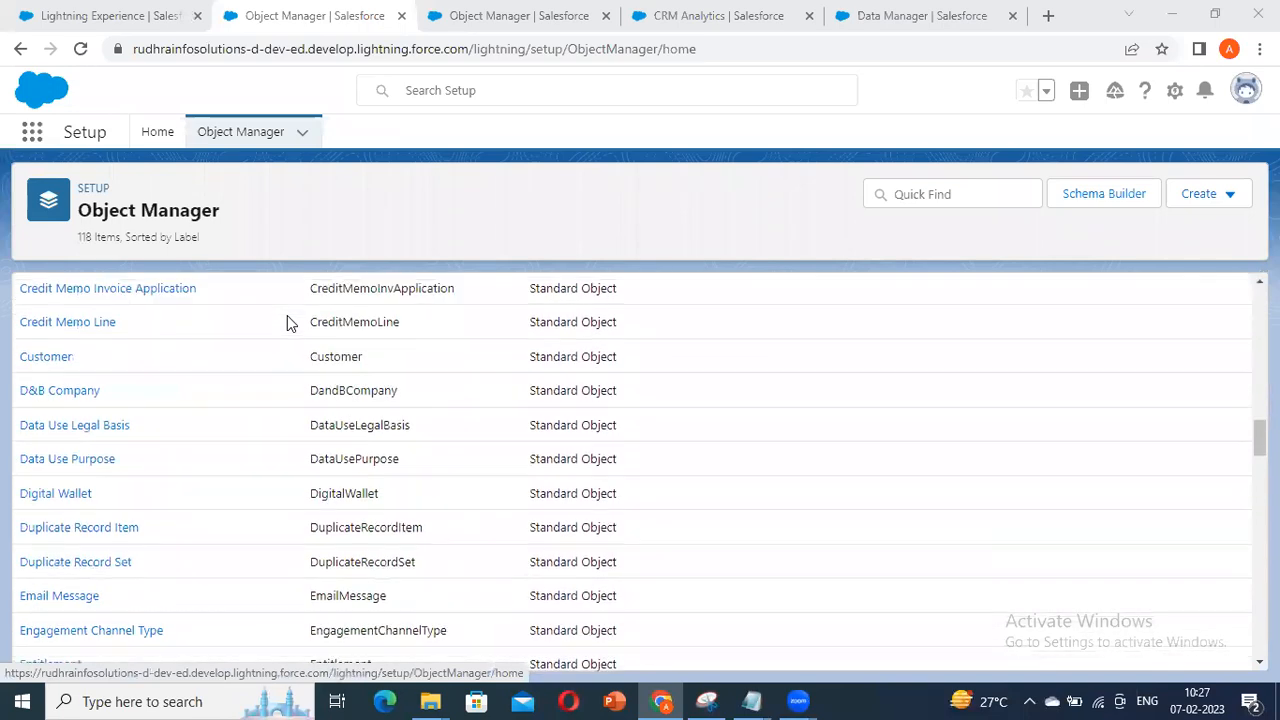
pyautogui.scroll(10, 287, 322)
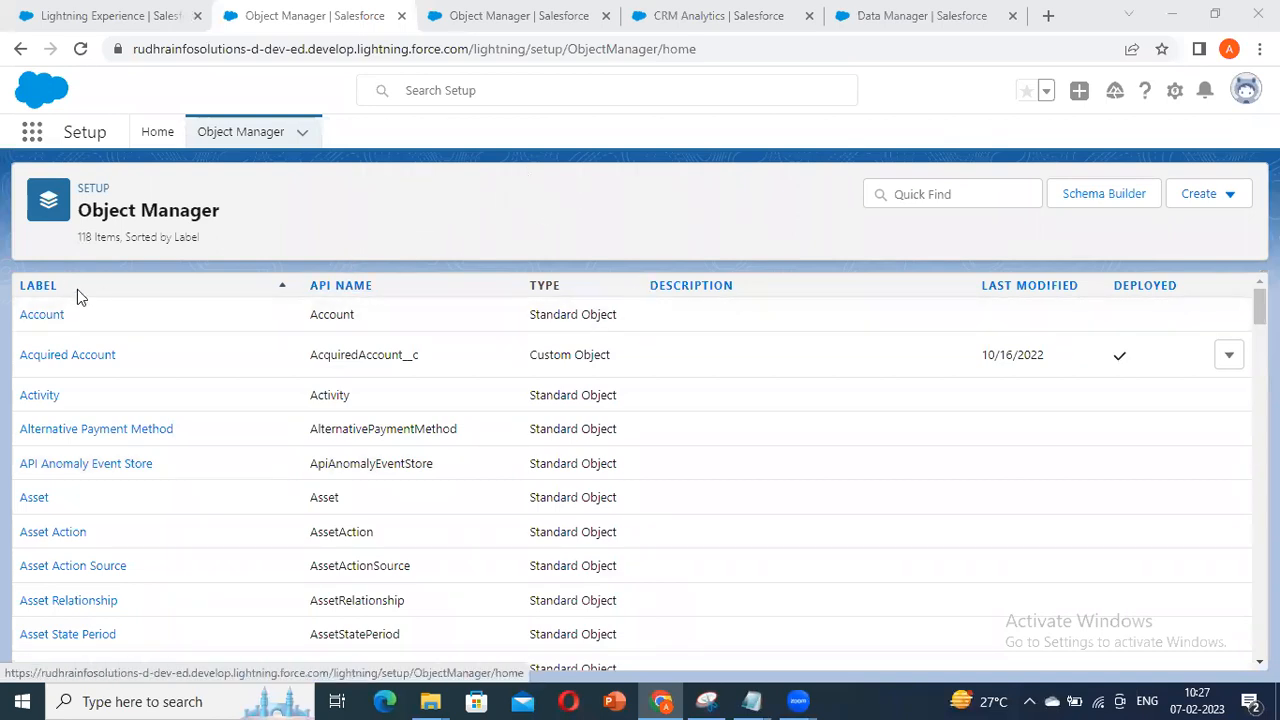
pyautogui.scroll(-3, 158, 335)
pyautogui.scroll(3, 159, 332)
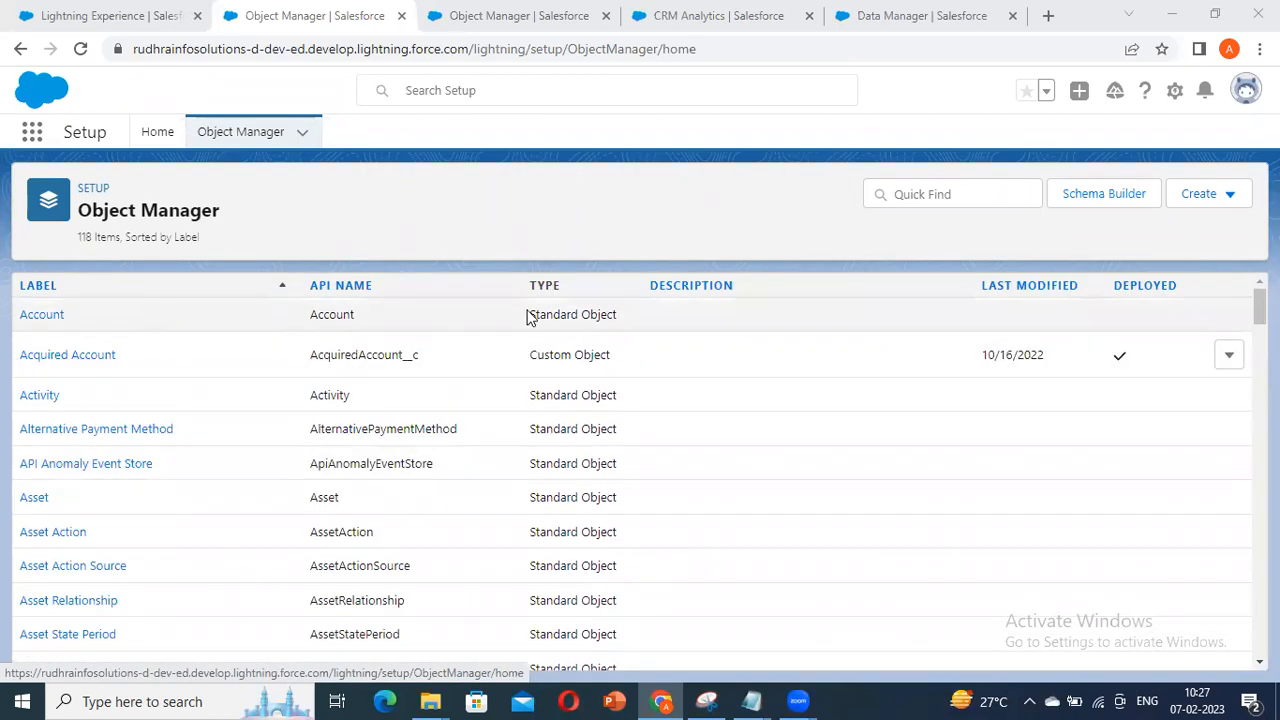
pyautogui.scroll(-10, 565, 415)
pyautogui.scroll(-20, 565, 415)
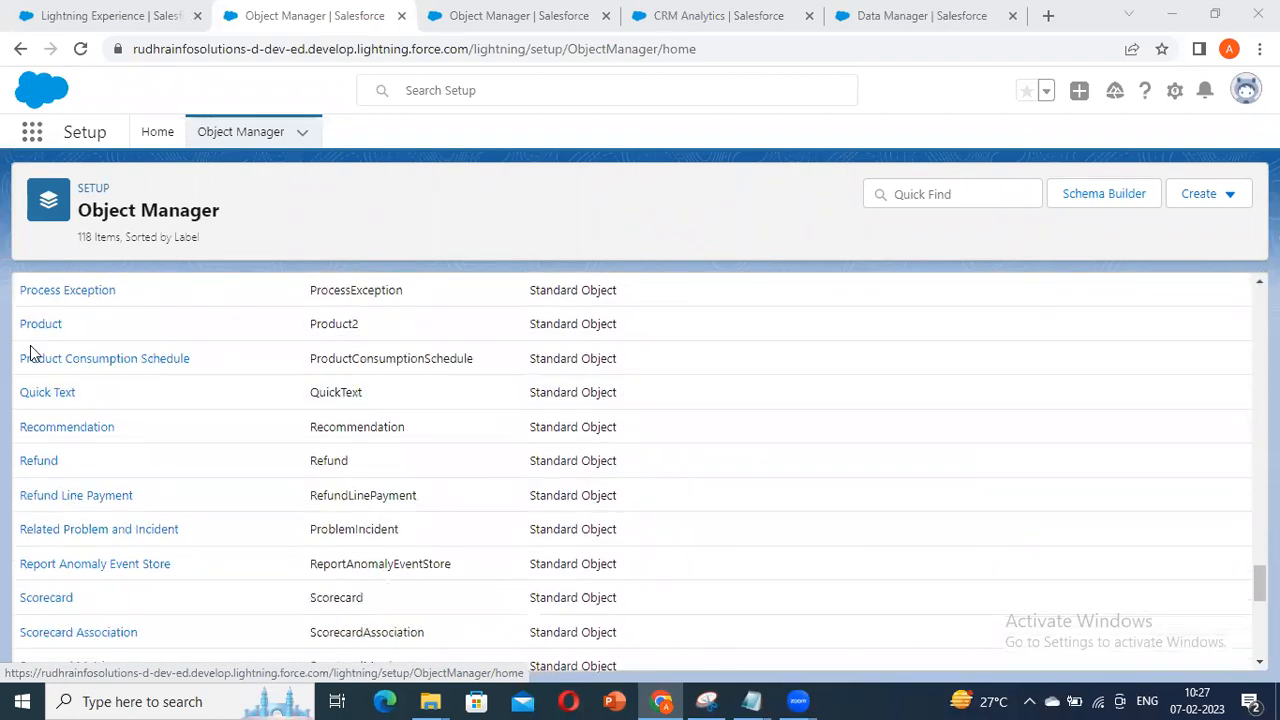
pyautogui.scroll(20, 184, 407)
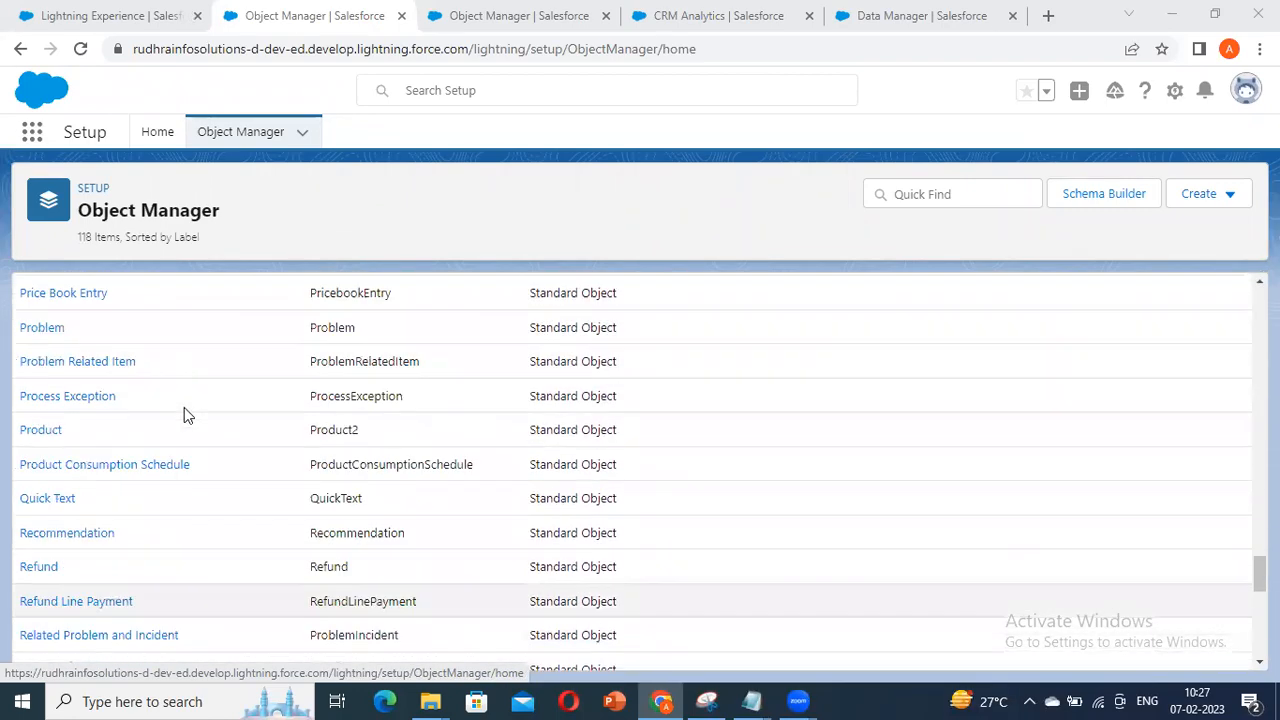
pyautogui.scroll(8, 358, 373)
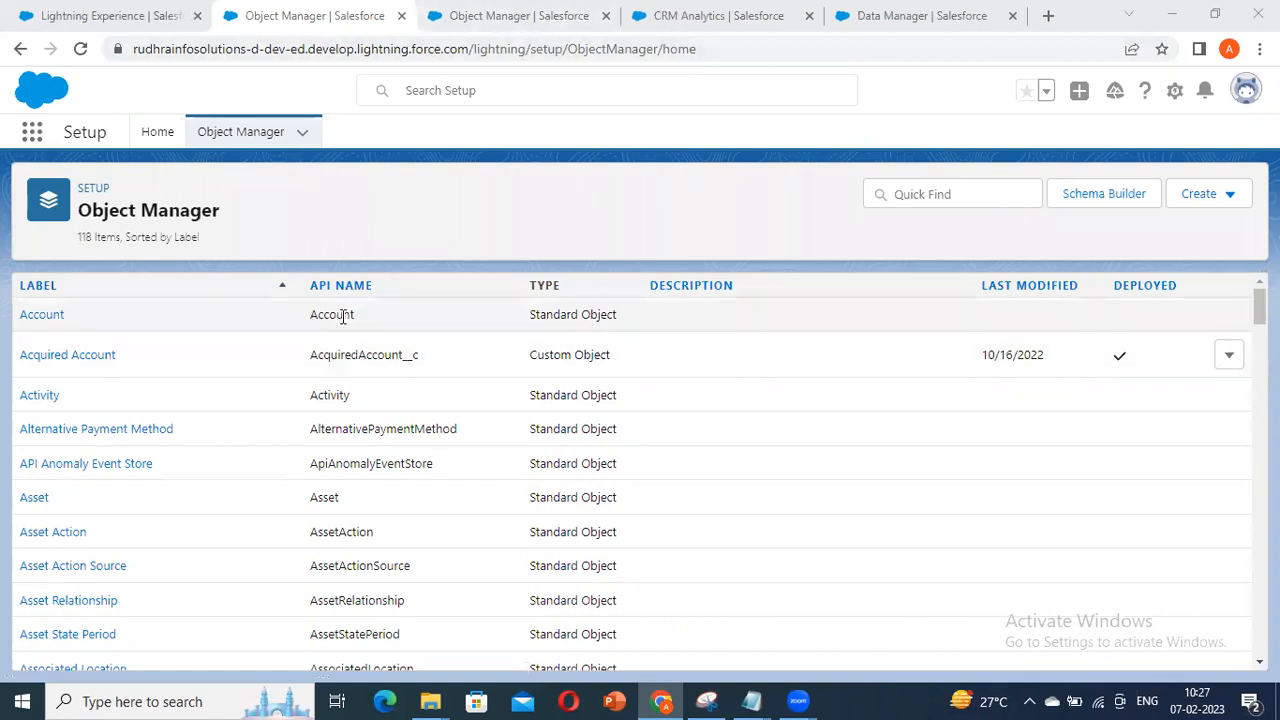
pyautogui.scroll(-4, 345, 318)
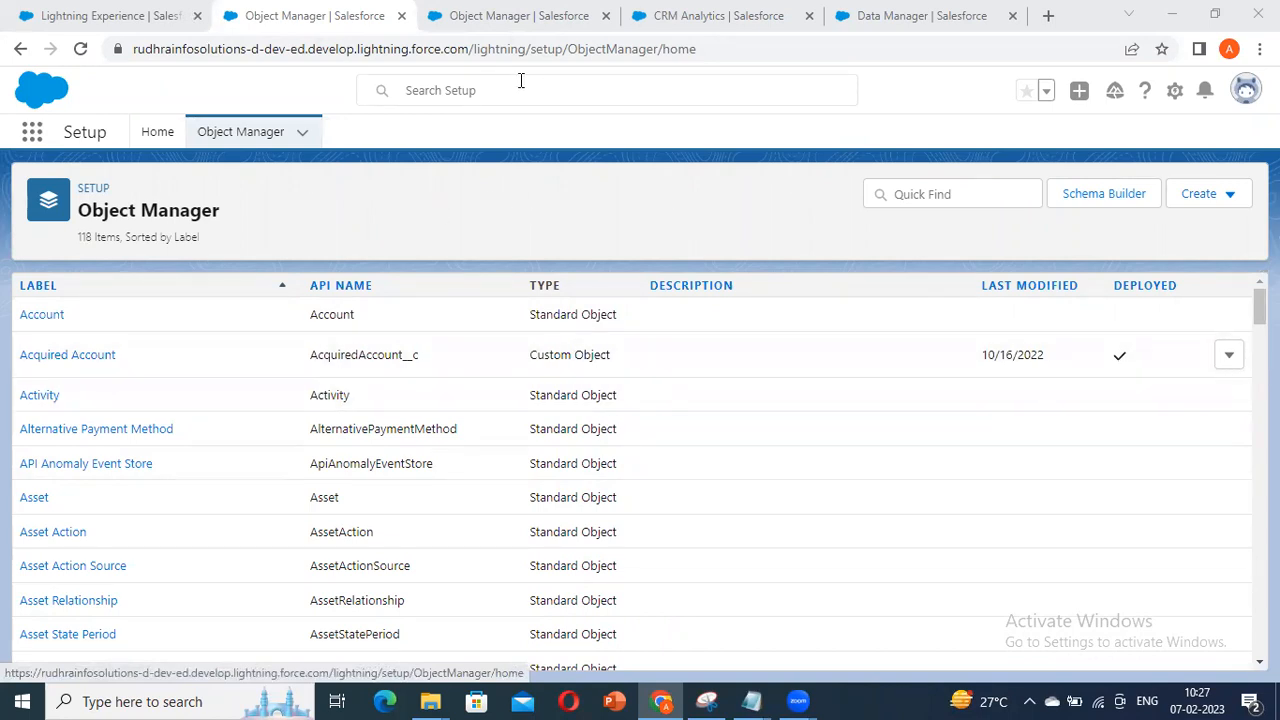
# Step: Switch to Data Manager, dismiss the open object selection and look over the objects connected under SFDC_LOCAL
pyautogui.hotkey('ctrl', 'Tab')
pyautogui.hotkey('ctrl', 'Tab')
pyautogui.hotkey('ctrl', 'Tab')
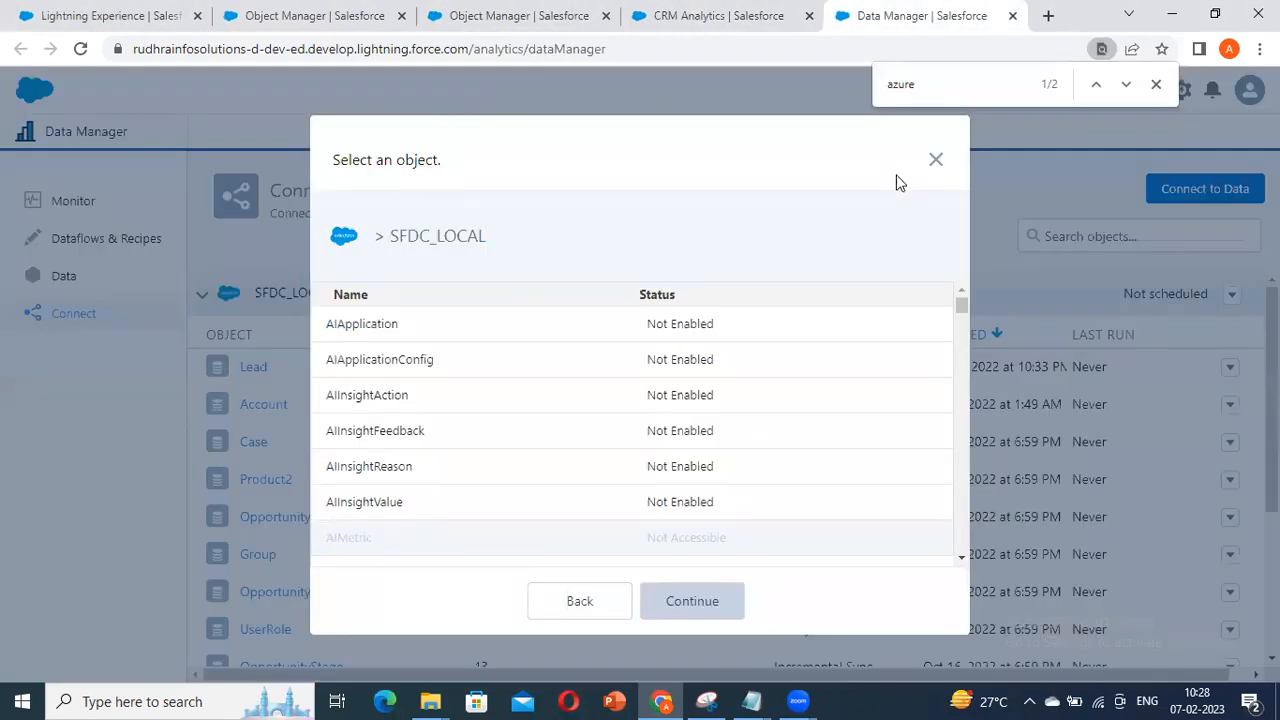
pyautogui.click(935, 159)
pyautogui.scroll(-3, 285, 390)
pyautogui.scroll(3, 291, 398)
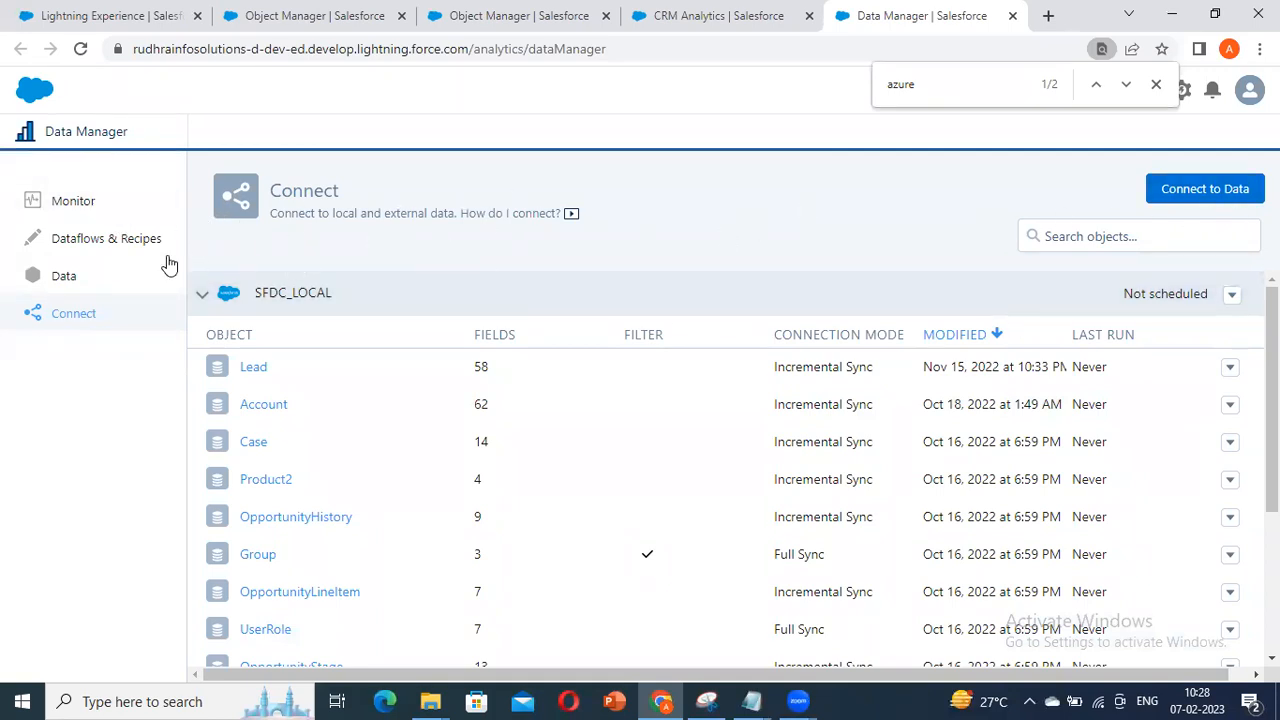
# Step: Start connecting to data and choose the SFDC_LOCAL input connection as the source
pyautogui.click(1190, 199)
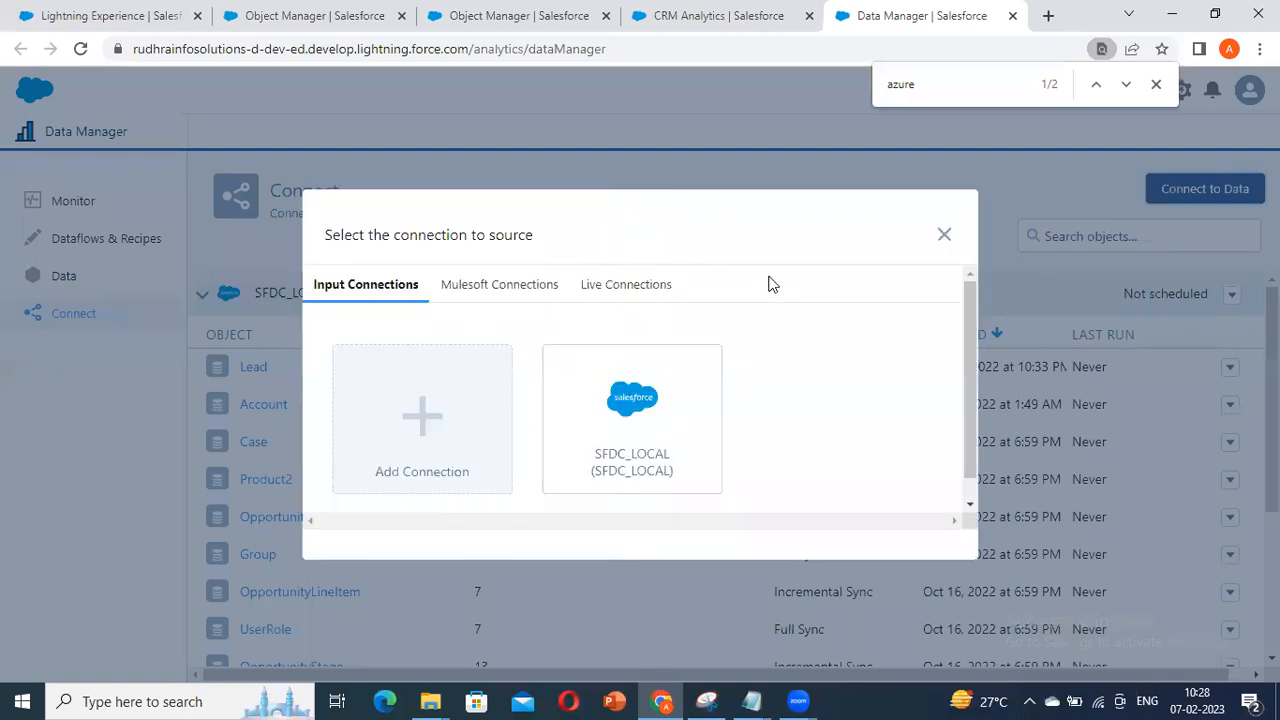
pyautogui.click(944, 236)
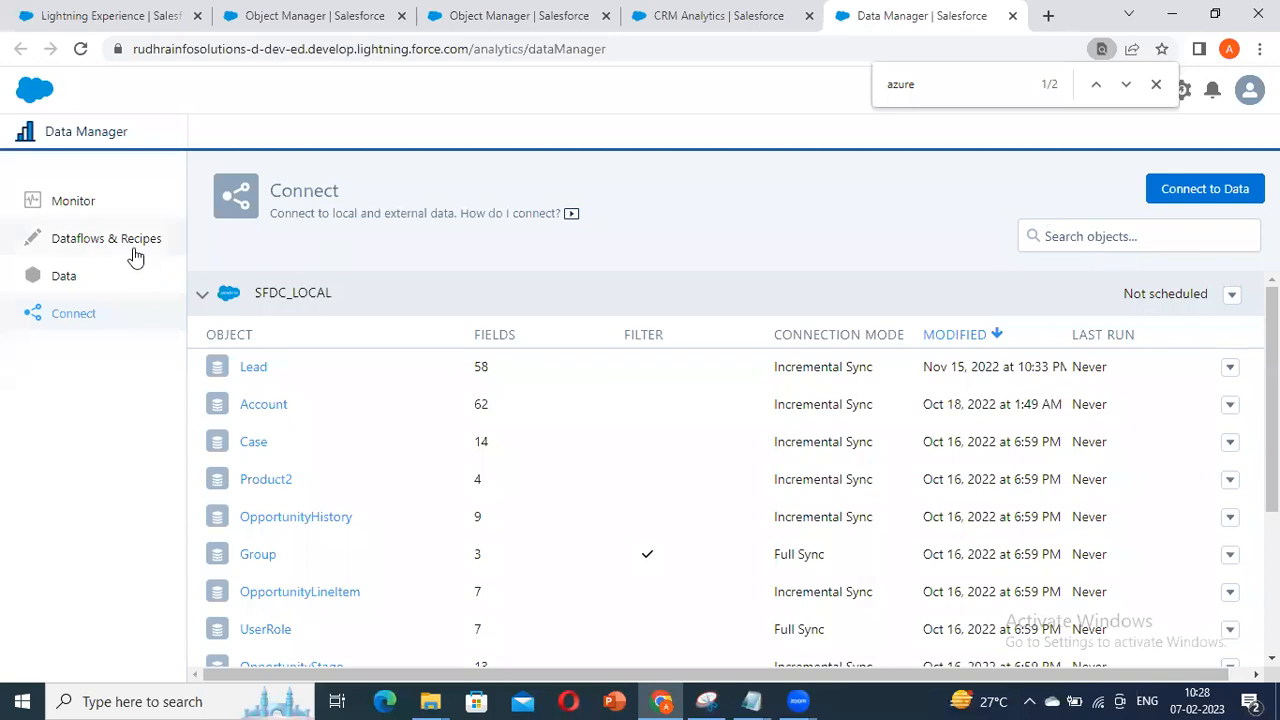
pyautogui.click(1183, 189)
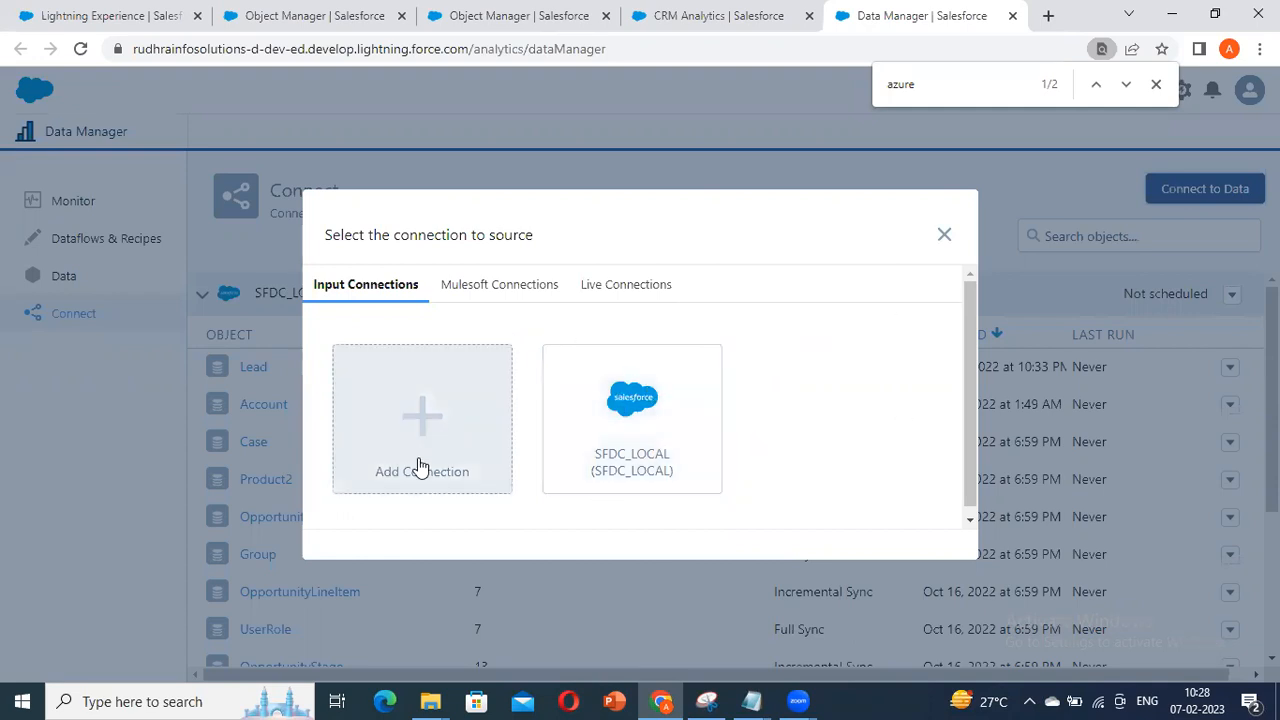
pyautogui.click(632, 418)
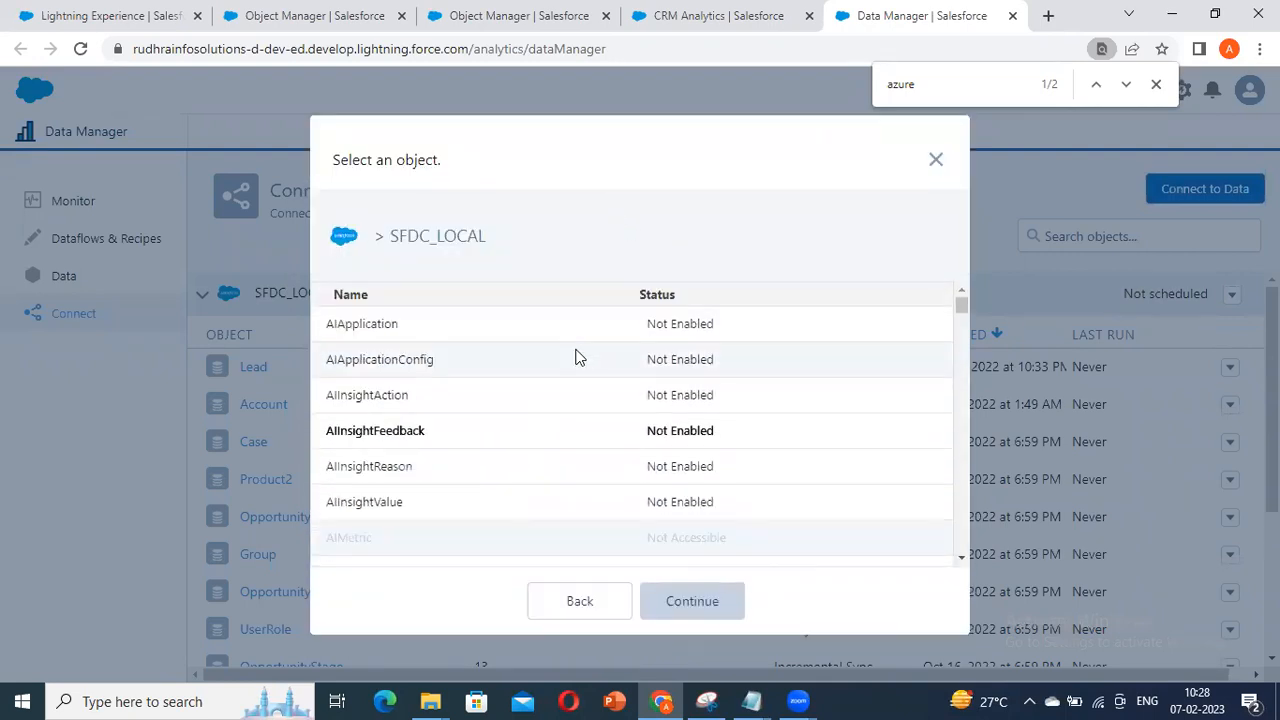
# Step: Compare the start of the SFDC_LOCAL object list with the Object Manager list, checking object names and statuses
pyautogui.scroll(-10, 466, 391)
pyautogui.scroll(-15, 611, 388)
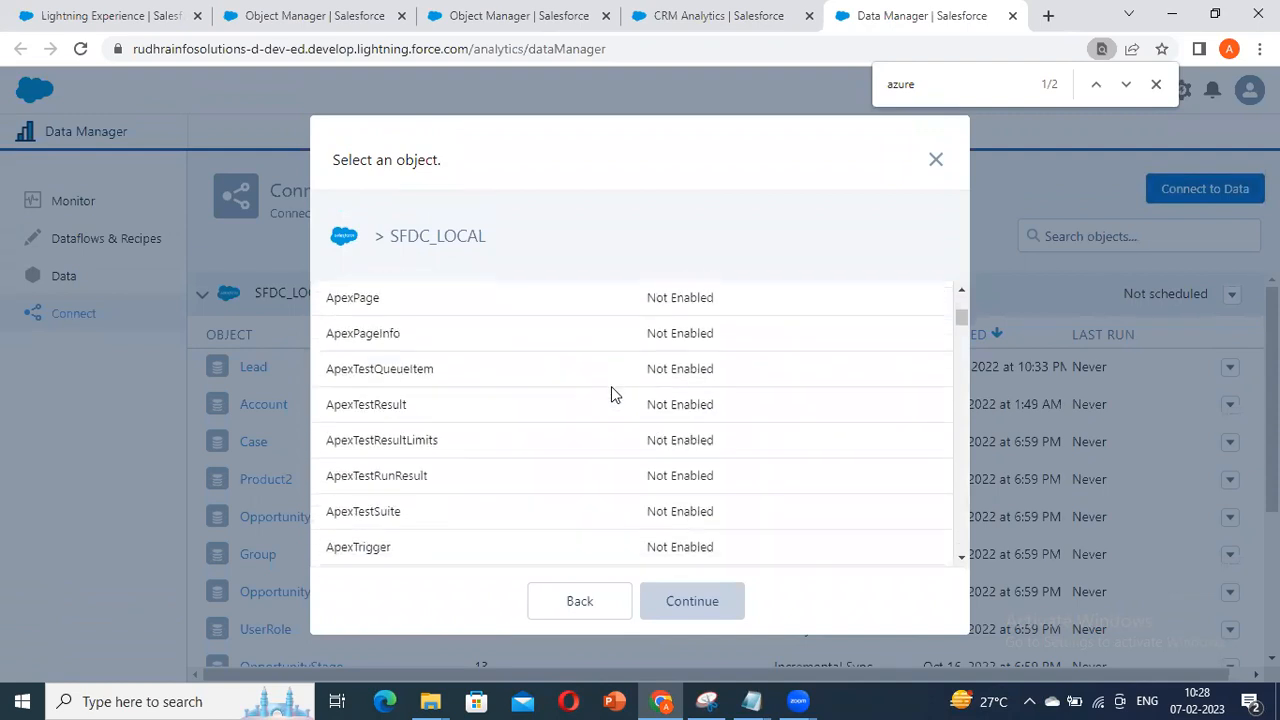
pyautogui.scroll(-8, 611, 389)
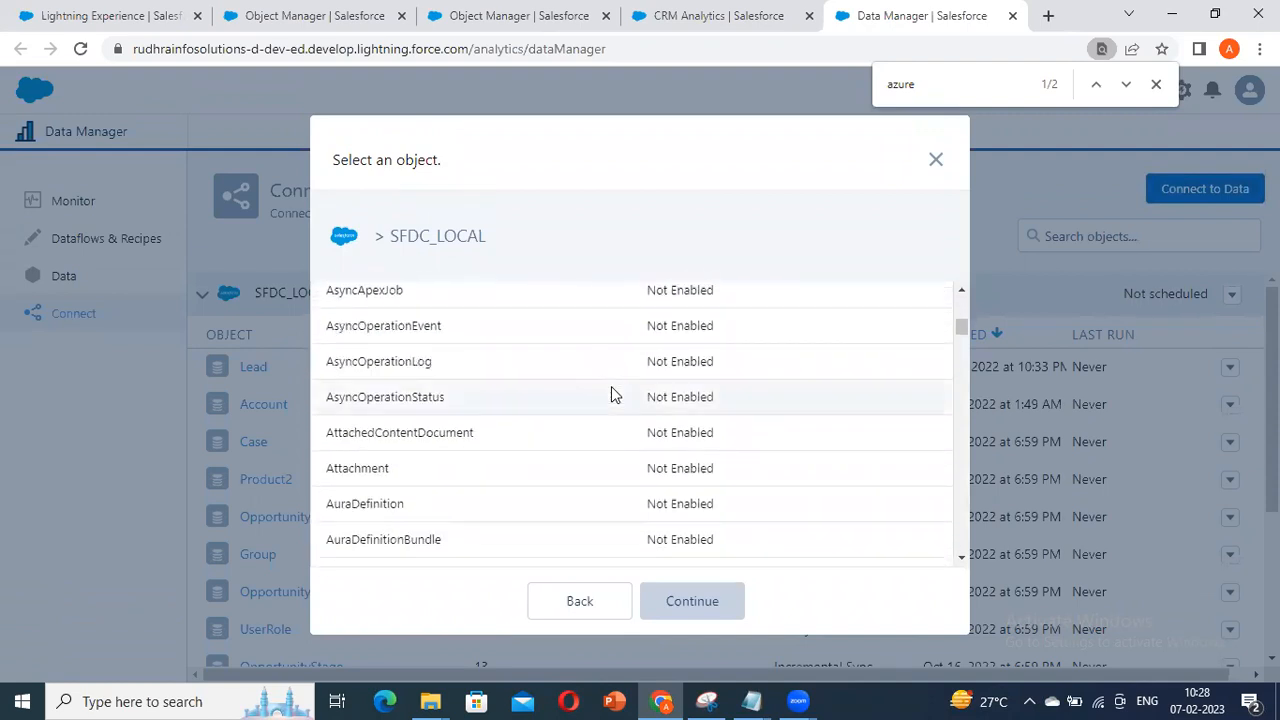
pyautogui.click(518, 16)
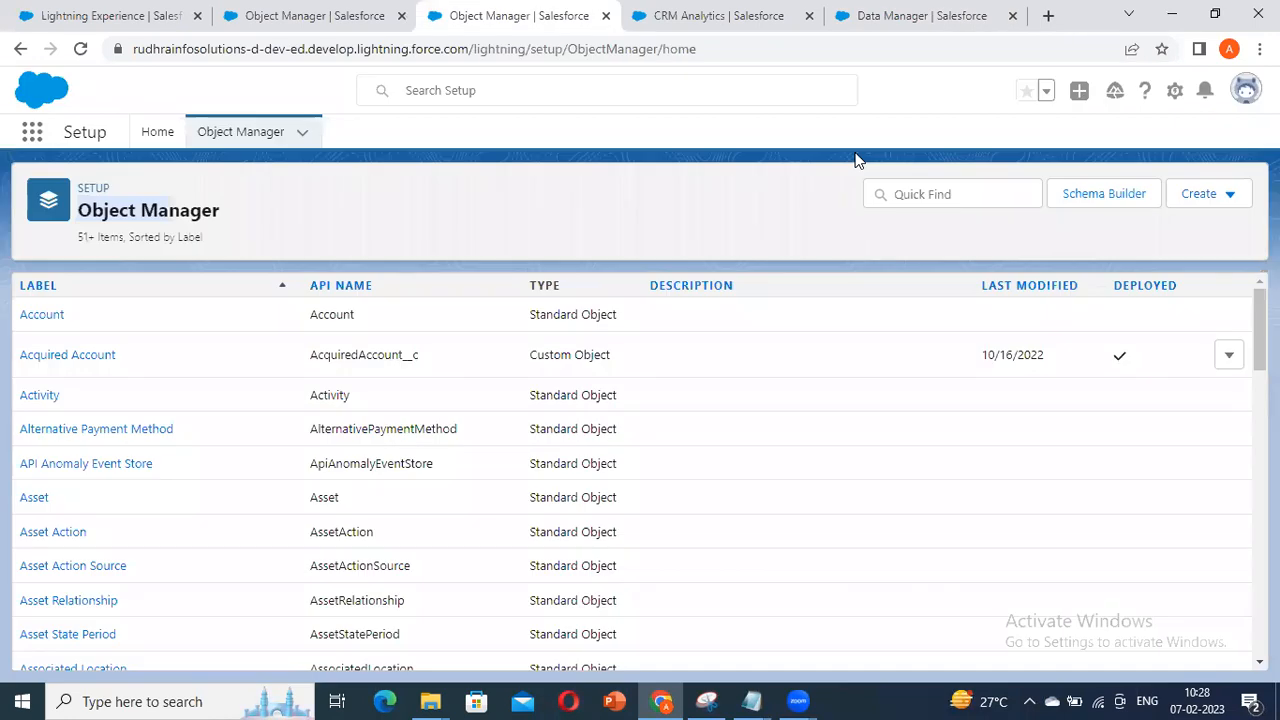
pyautogui.click(920, 16)
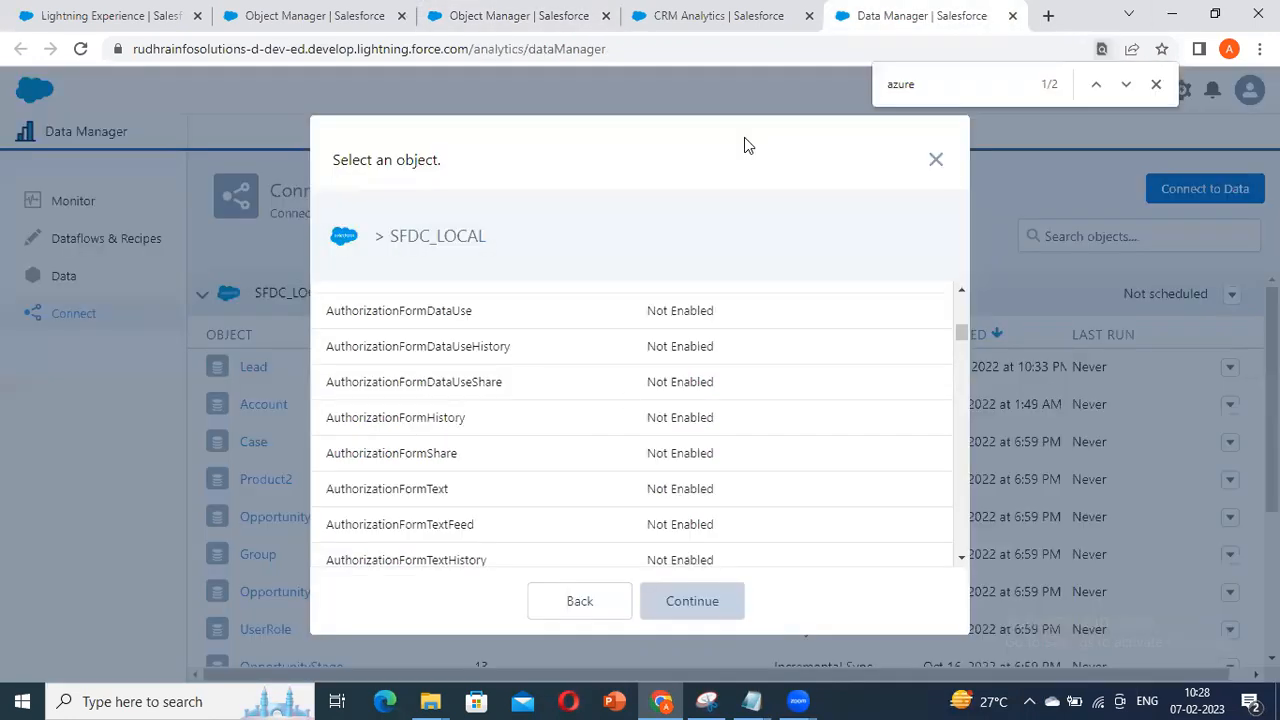
pyautogui.scroll(-10, 628, 394)
pyautogui.scroll(3, 628, 394)
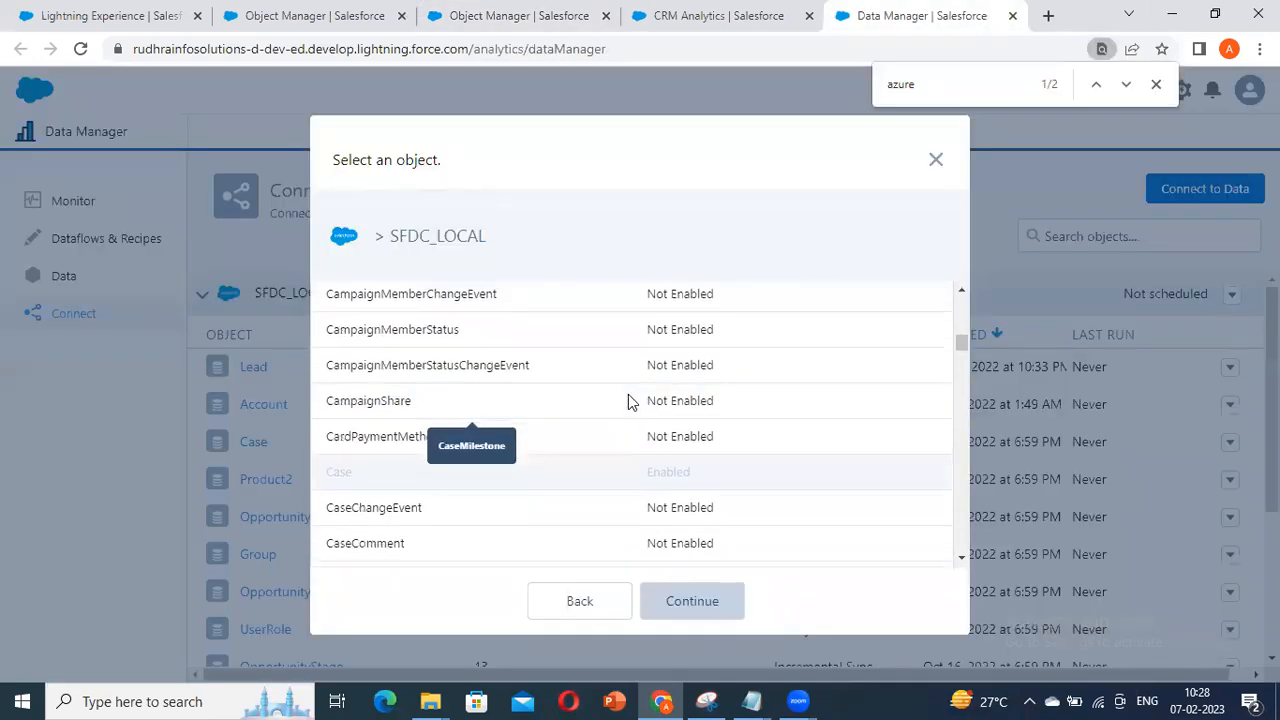
# Step: Look through the SFDC_LOCAL objects from Case to Contract, examining which are enabled, not enabled or not accessible
pyautogui.scroll(-5, 628, 396)
pyautogui.scroll(-8, 628, 396)
pyautogui.scroll(-5, 628, 394)
pyautogui.scroll(3, 457, 500)
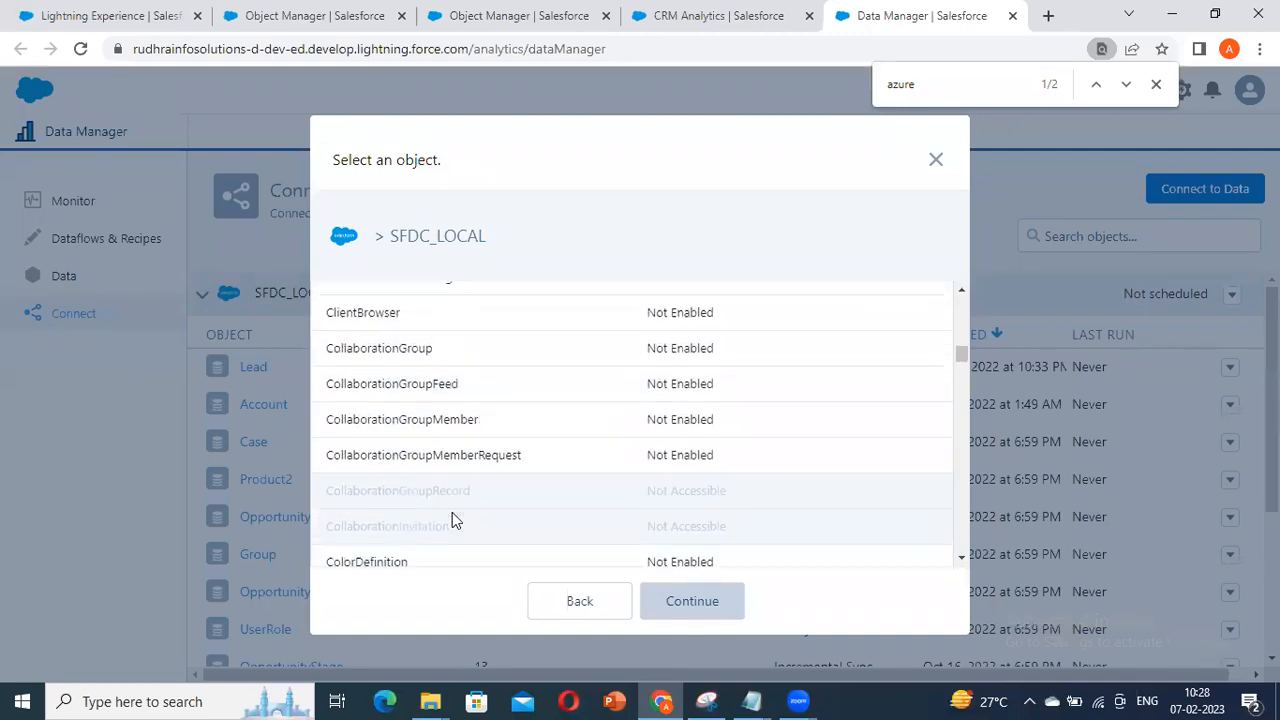
pyautogui.scroll(-3, 452, 520)
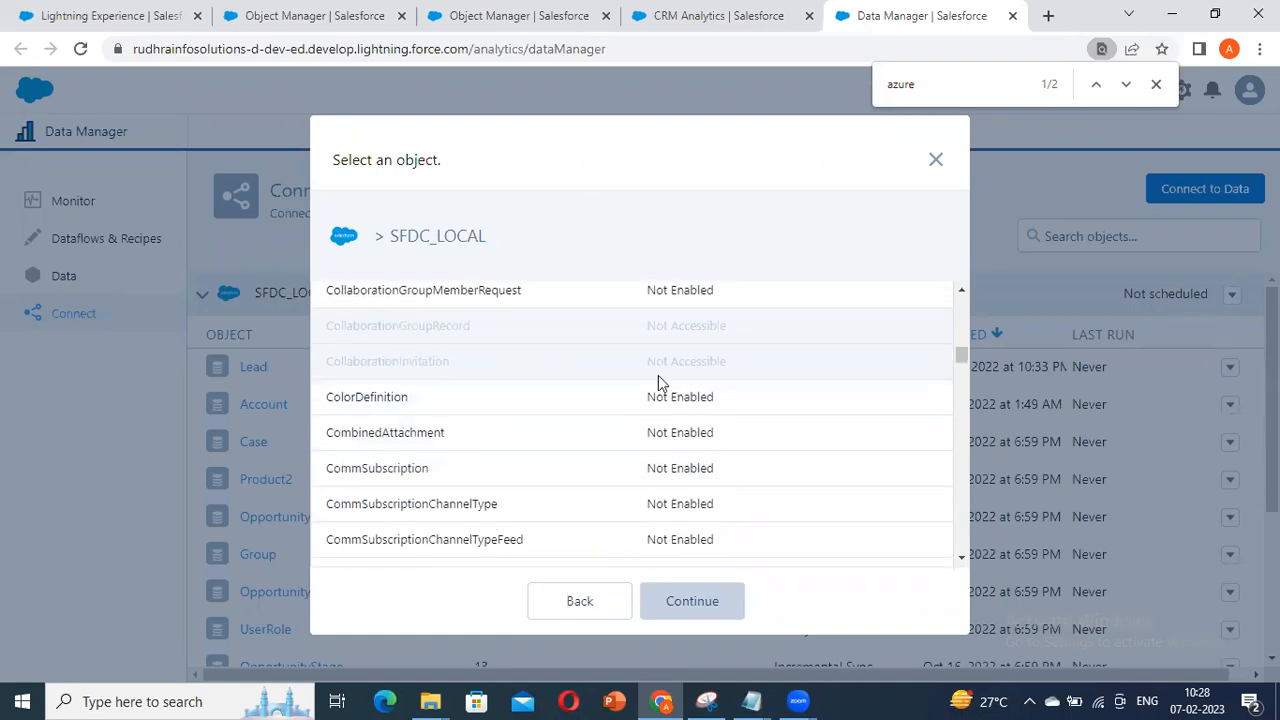
pyautogui.scroll(-3, 486, 380)
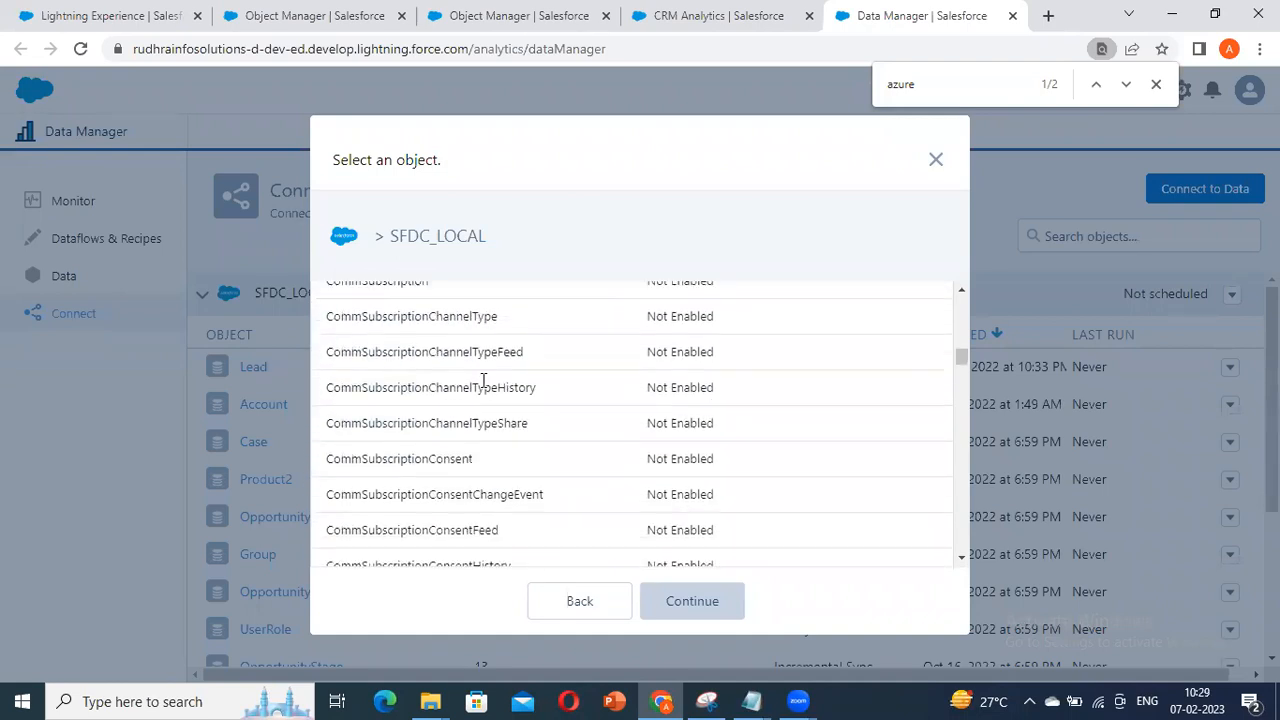
pyautogui.scroll(-3, 606, 443)
pyautogui.scroll(-10, 606, 443)
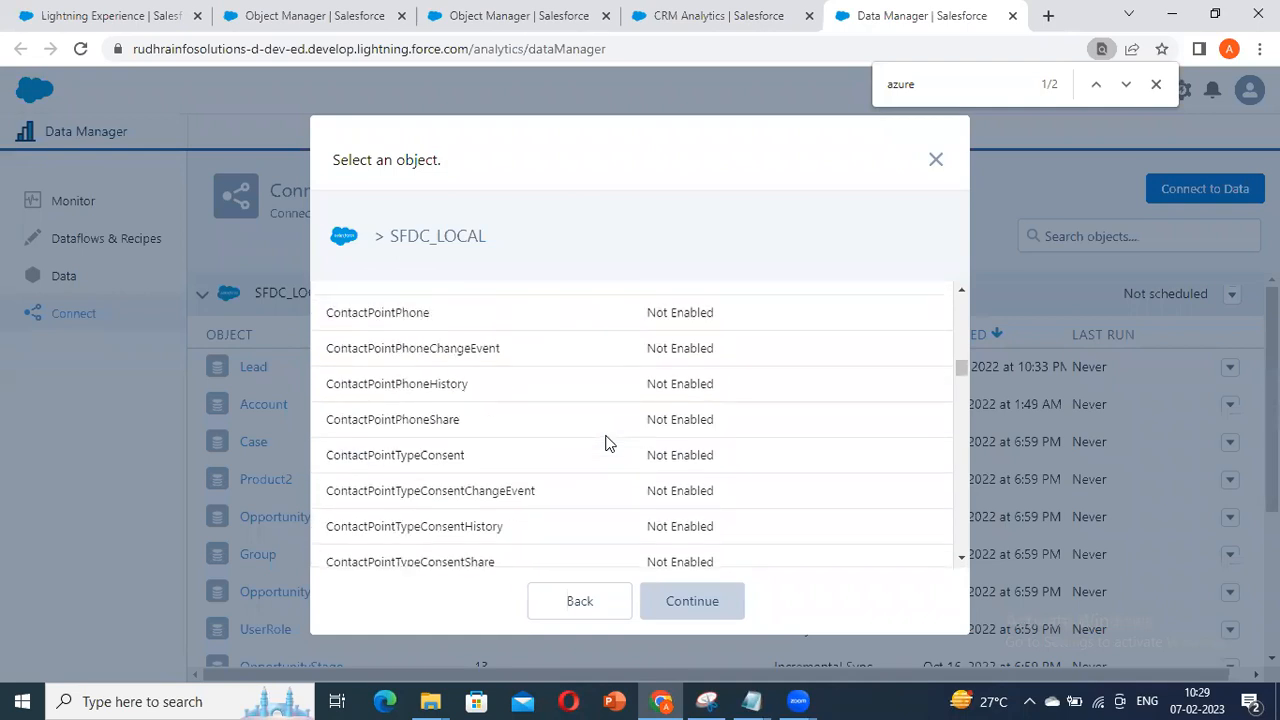
pyautogui.scroll(-3, 606, 443)
pyautogui.scroll(-10, 606, 443)
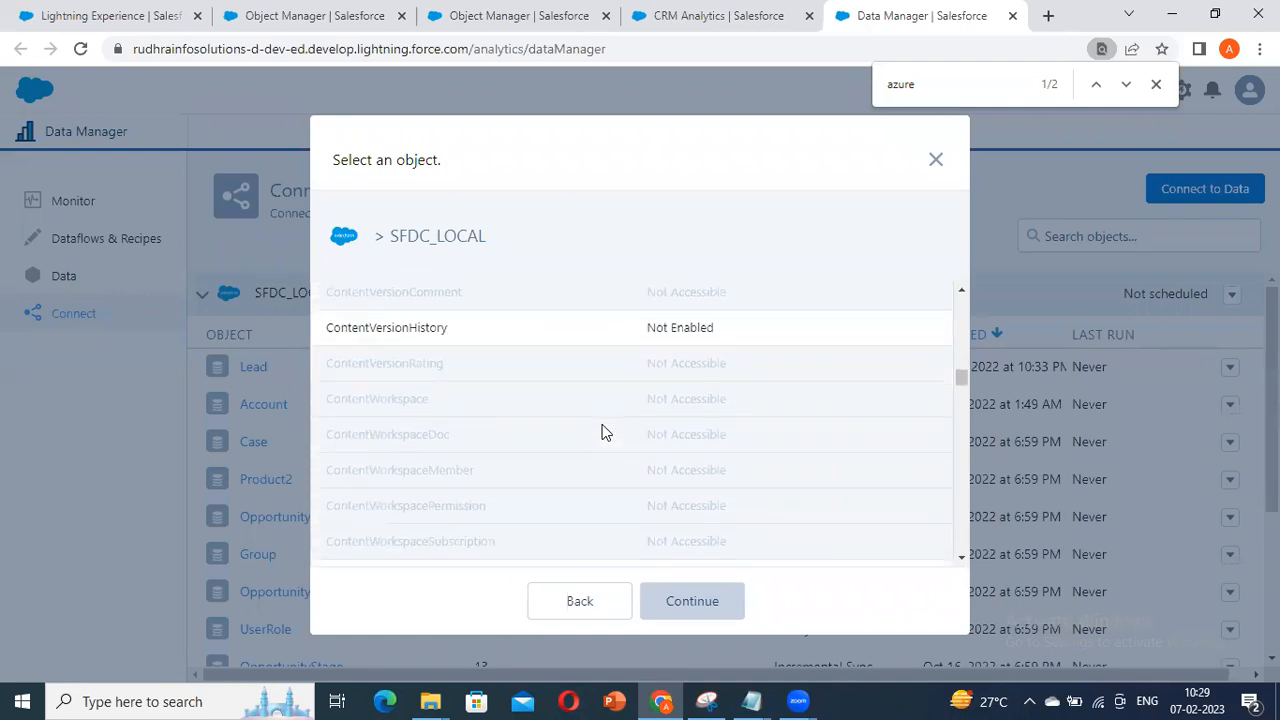
pyautogui.scroll(3, 602, 432)
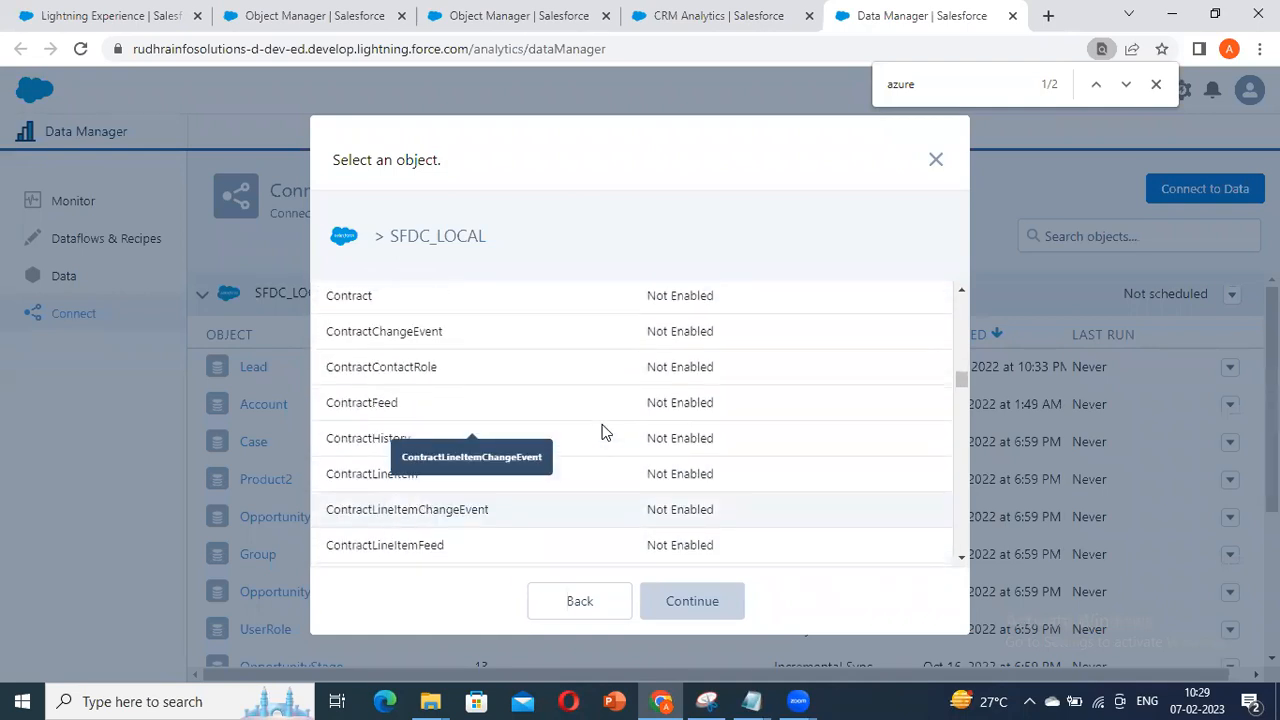
# Step: Examine the statuses of the SFDC_LOCAL objects from Contract onward, checking the Opportunity and Order objects
pyautogui.scroll(-15, 590, 460)
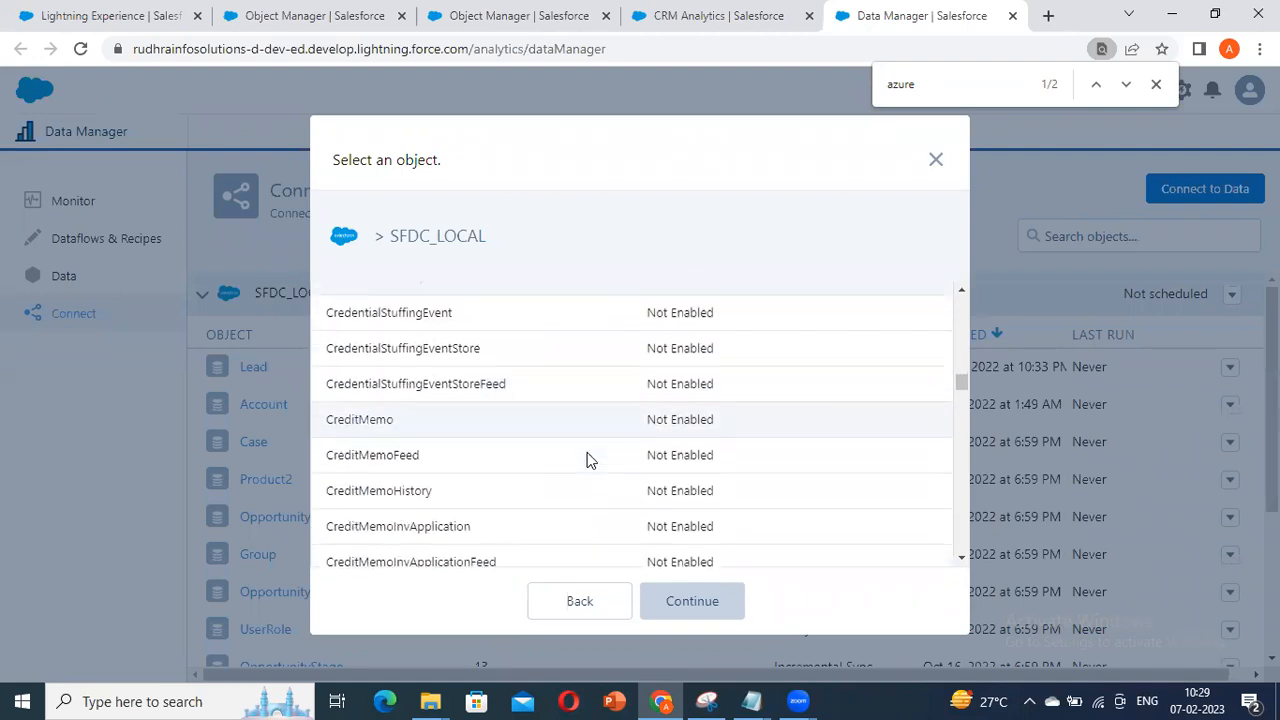
pyautogui.scroll(-15, 590, 460)
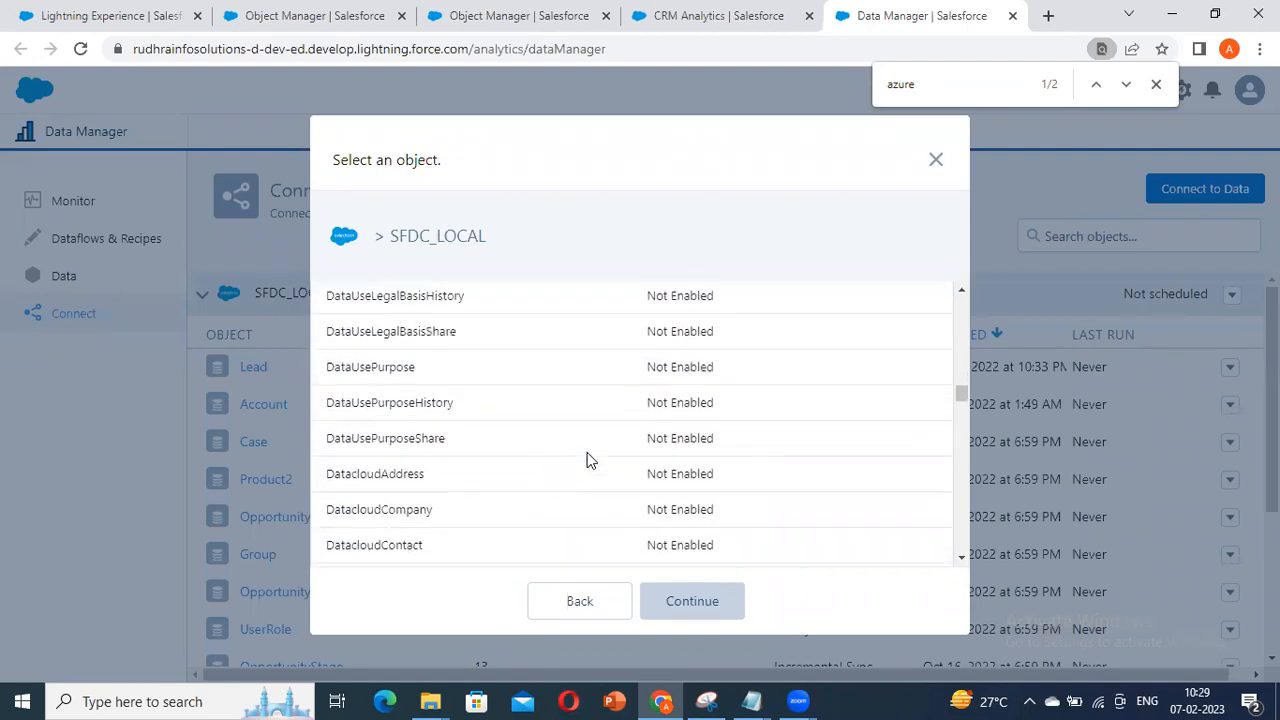
pyautogui.scroll(-15, 590, 460)
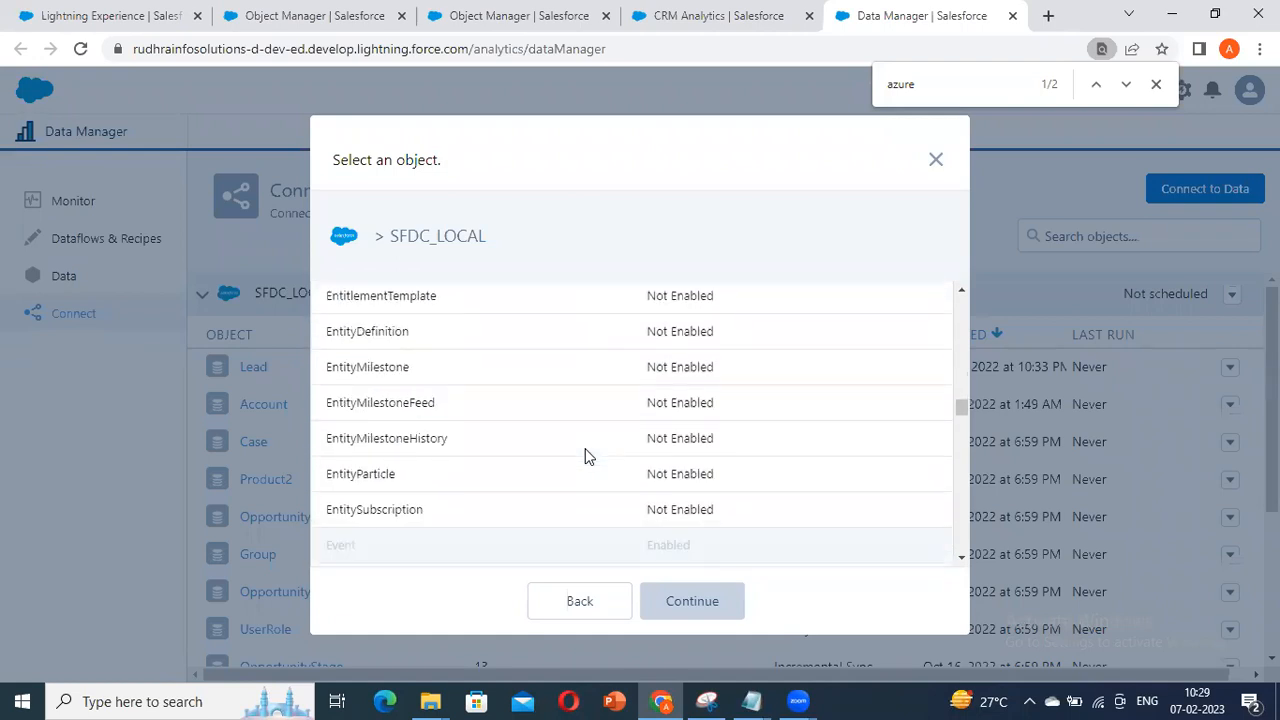
pyautogui.scroll(-15, 589, 456)
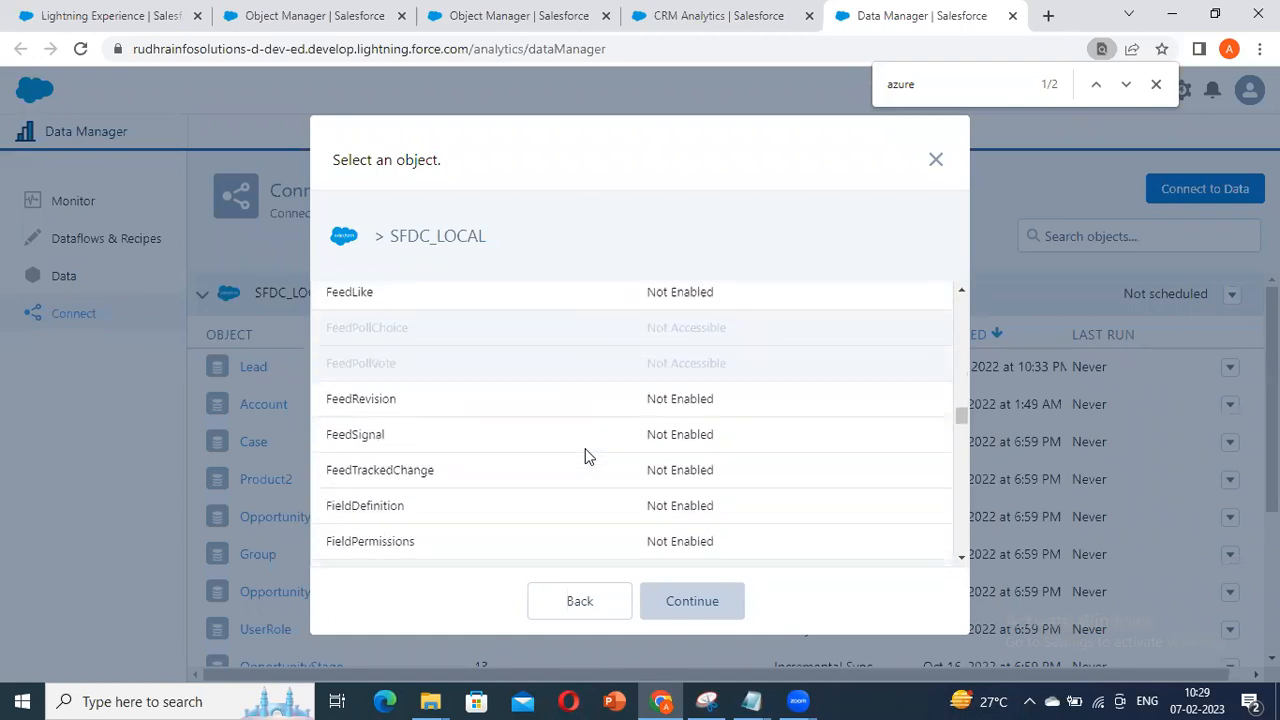
pyautogui.scroll(-15, 585, 448)
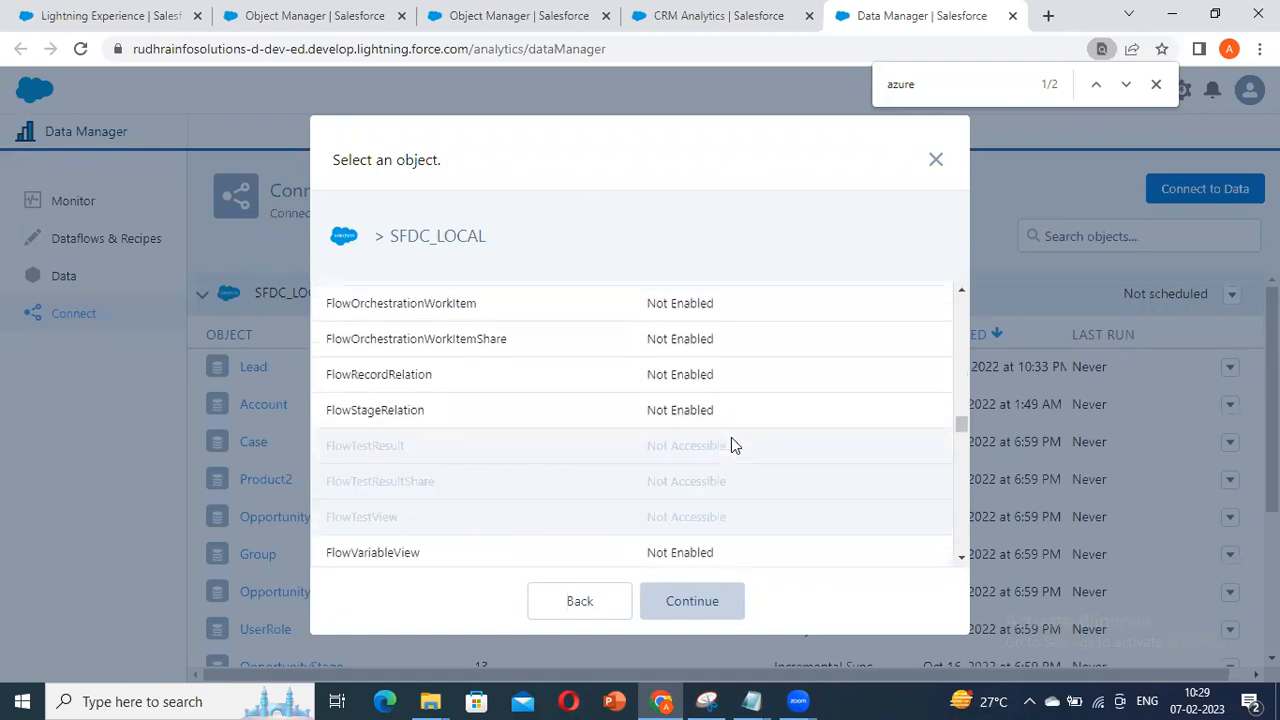
pyautogui.scroll(-15, 731, 438)
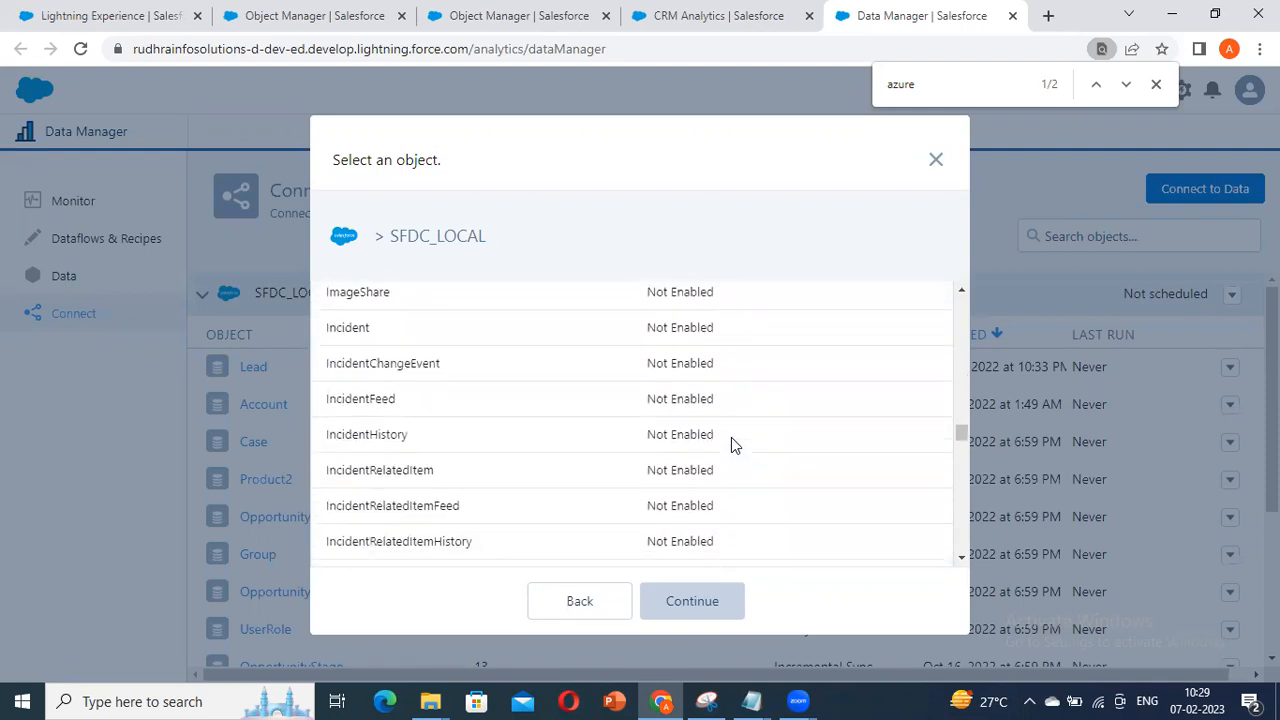
pyautogui.scroll(-15, 731, 445)
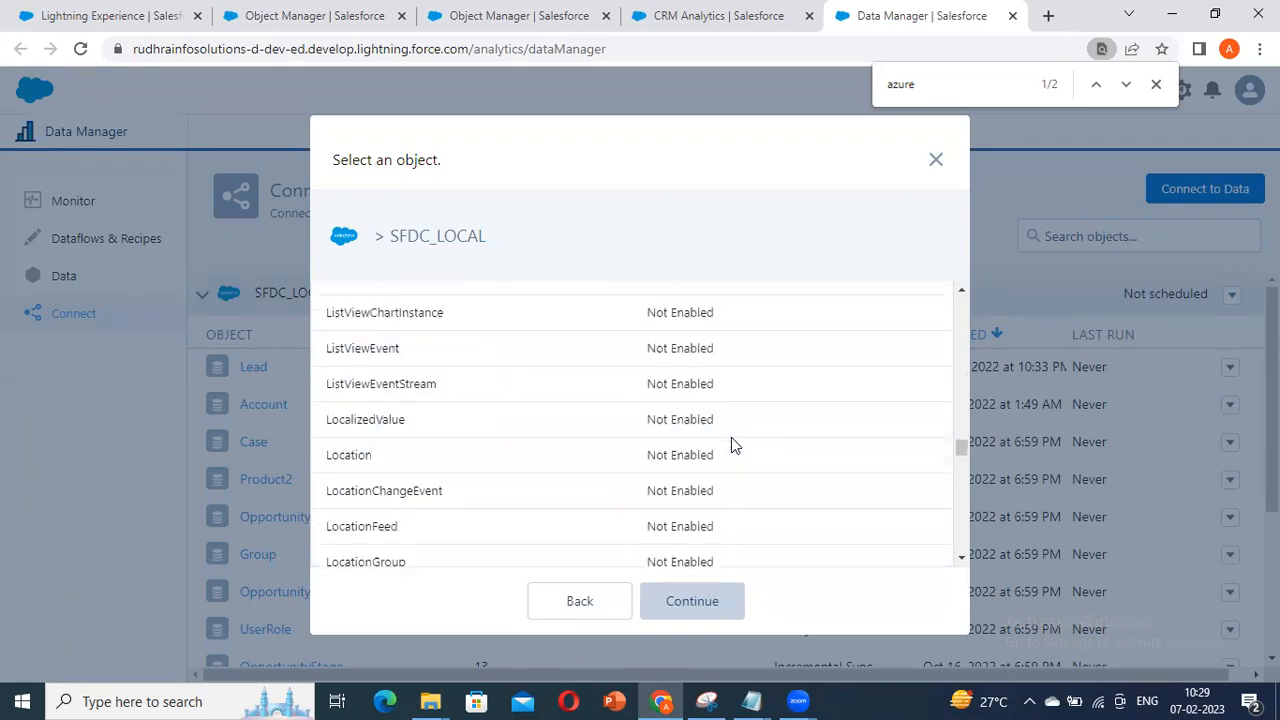
pyautogui.scroll(-15, 731, 445)
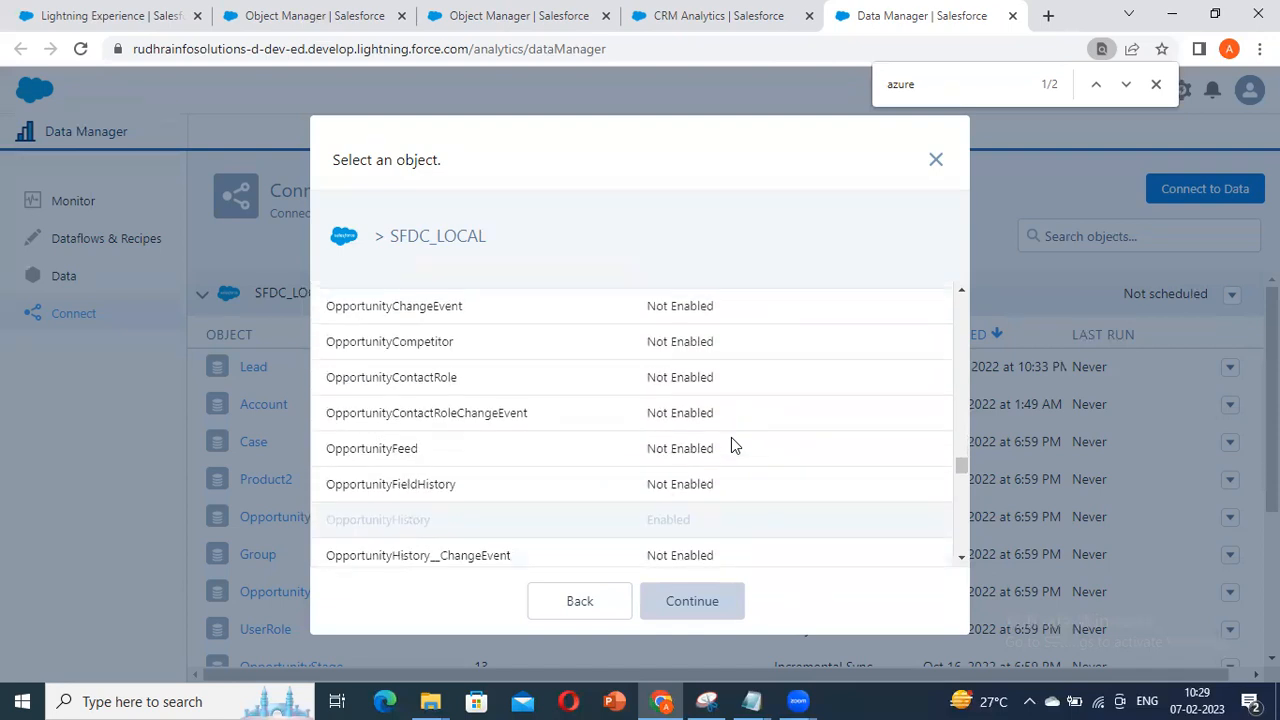
pyautogui.scroll(15, 731, 437)
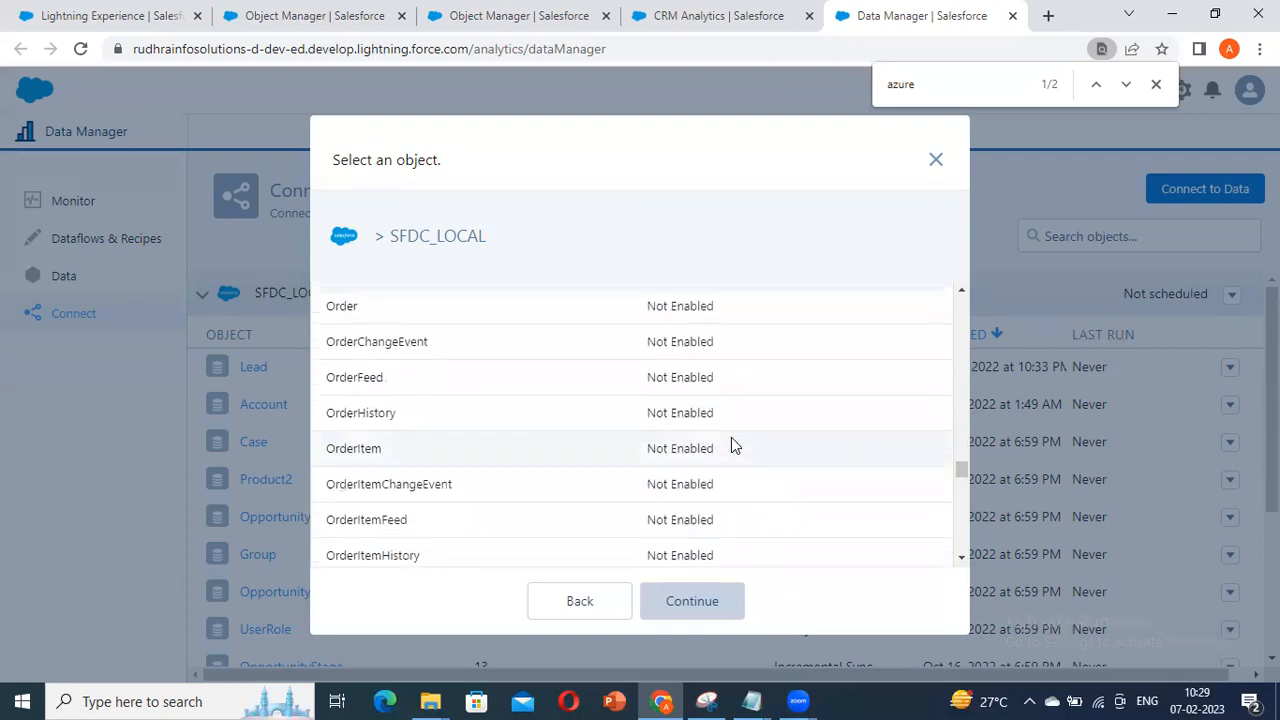
pyautogui.scroll(5, 731, 437)
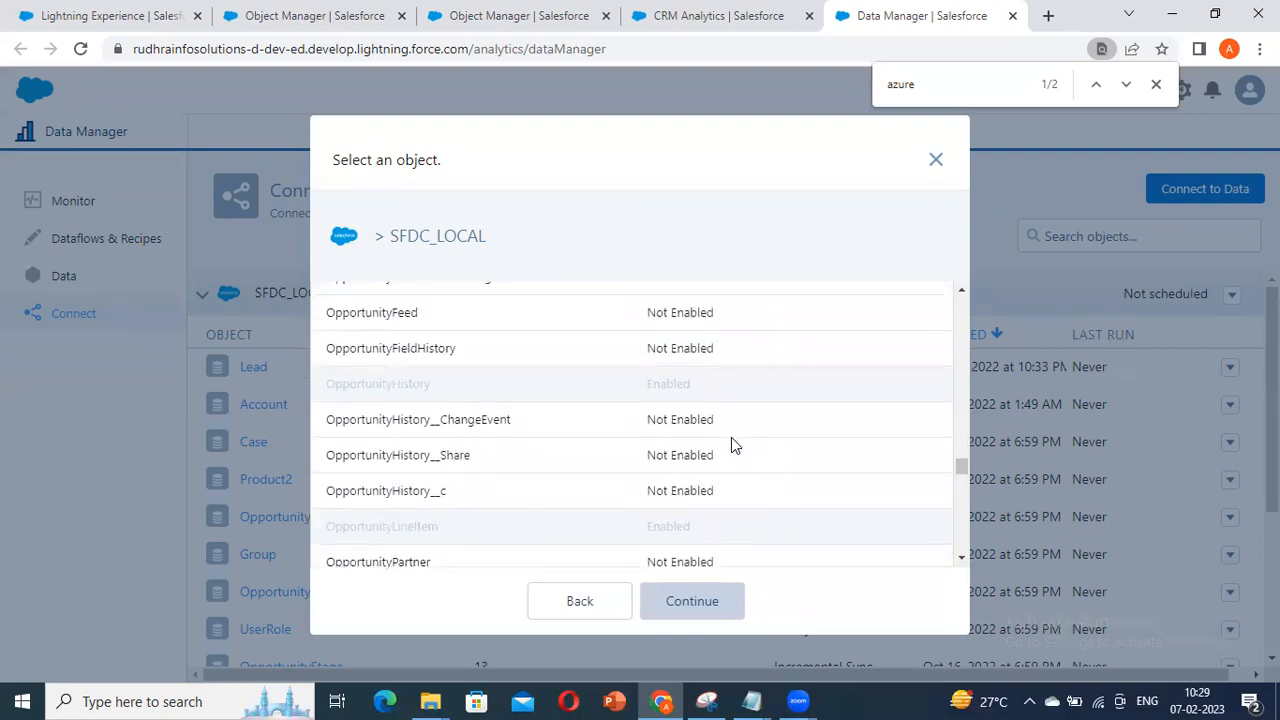
pyautogui.scroll(1, 731, 443)
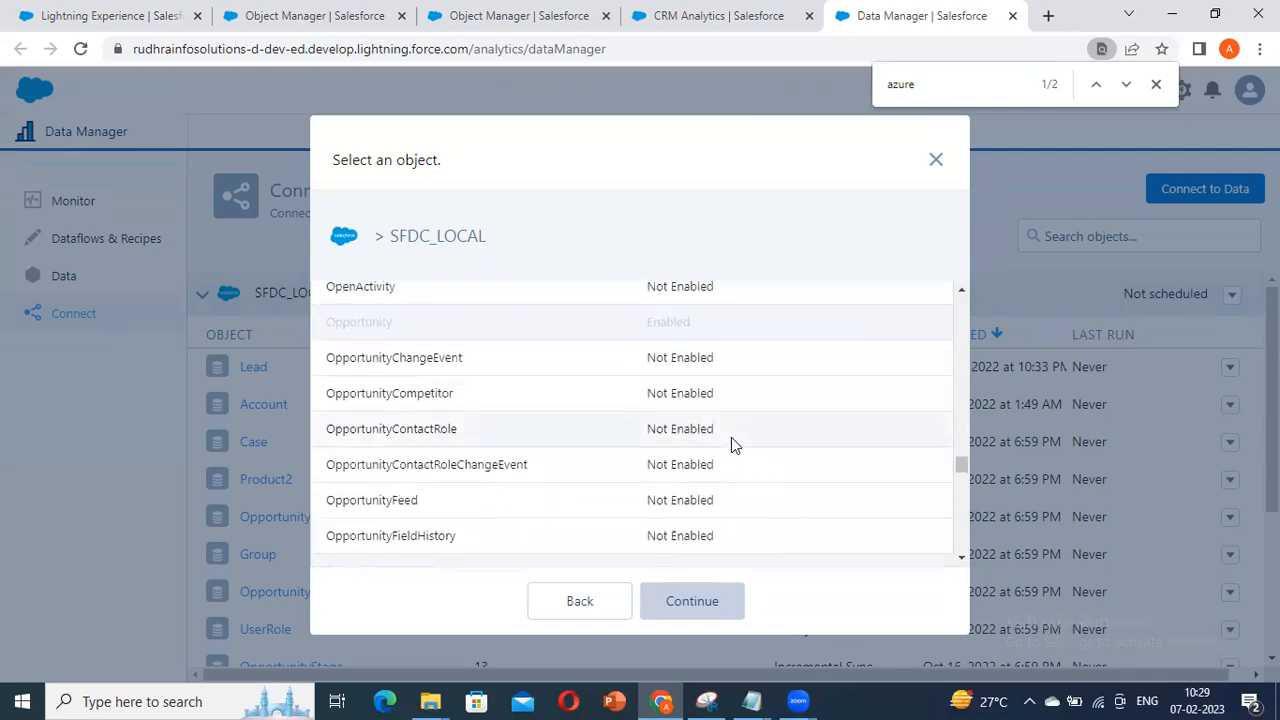
# Step: Review the last part of the SFDC_LOCAL object list, examining names and statuses from the User objects back to the Record objects
pyautogui.scroll(-10, 731, 443)
pyautogui.moveTo(963, 475); pyautogui.dragTo(963, 540)
pyautogui.scroll(10, 765, 503)
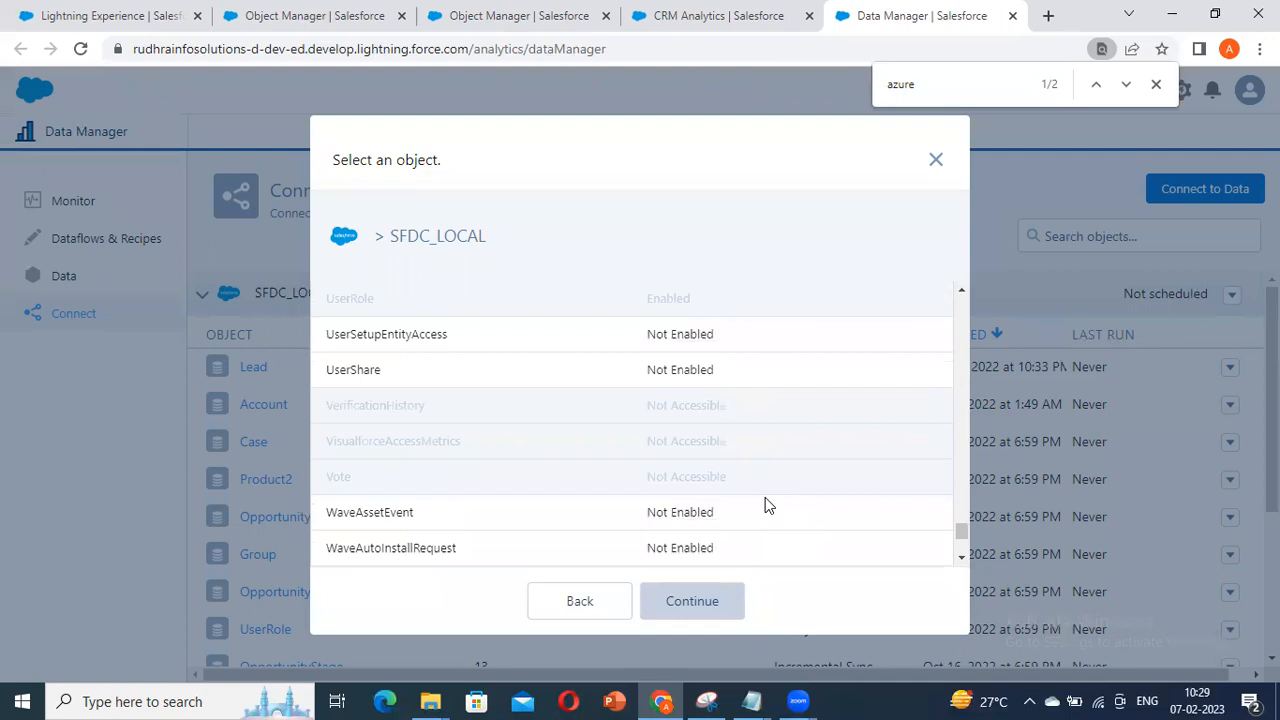
pyautogui.scroll(10, 765, 495)
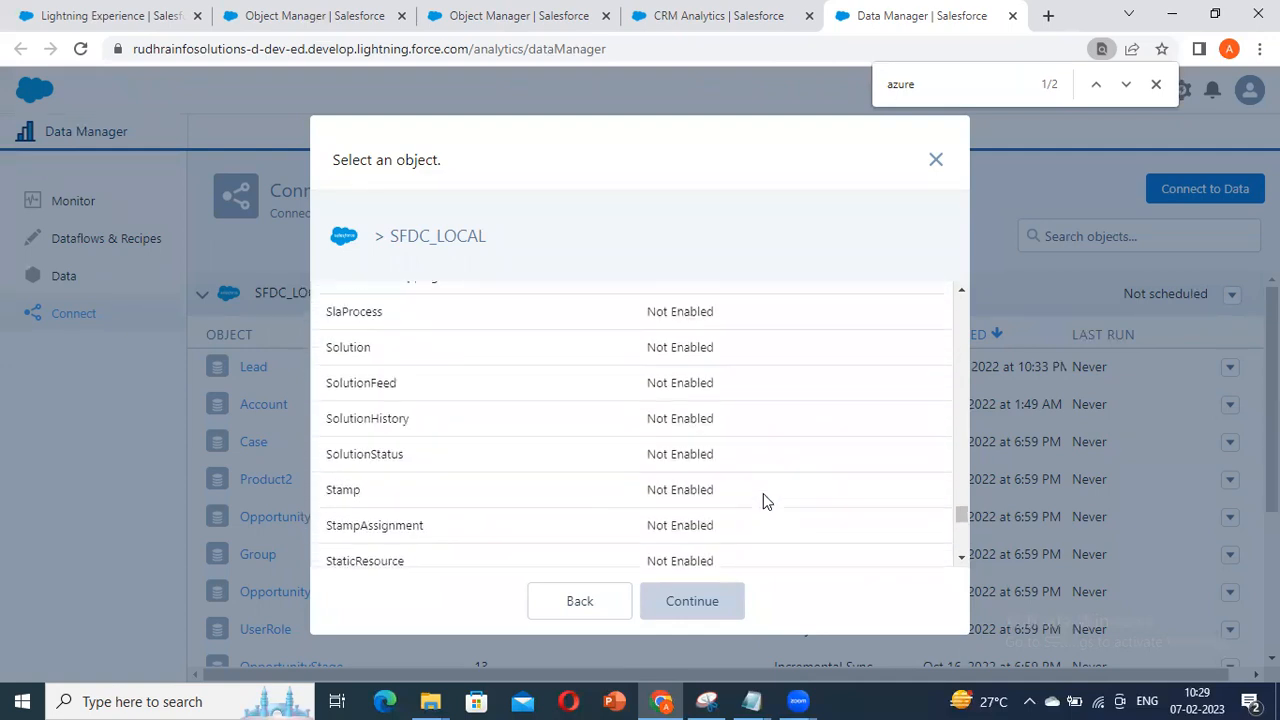
pyautogui.scroll(10, 763, 501)
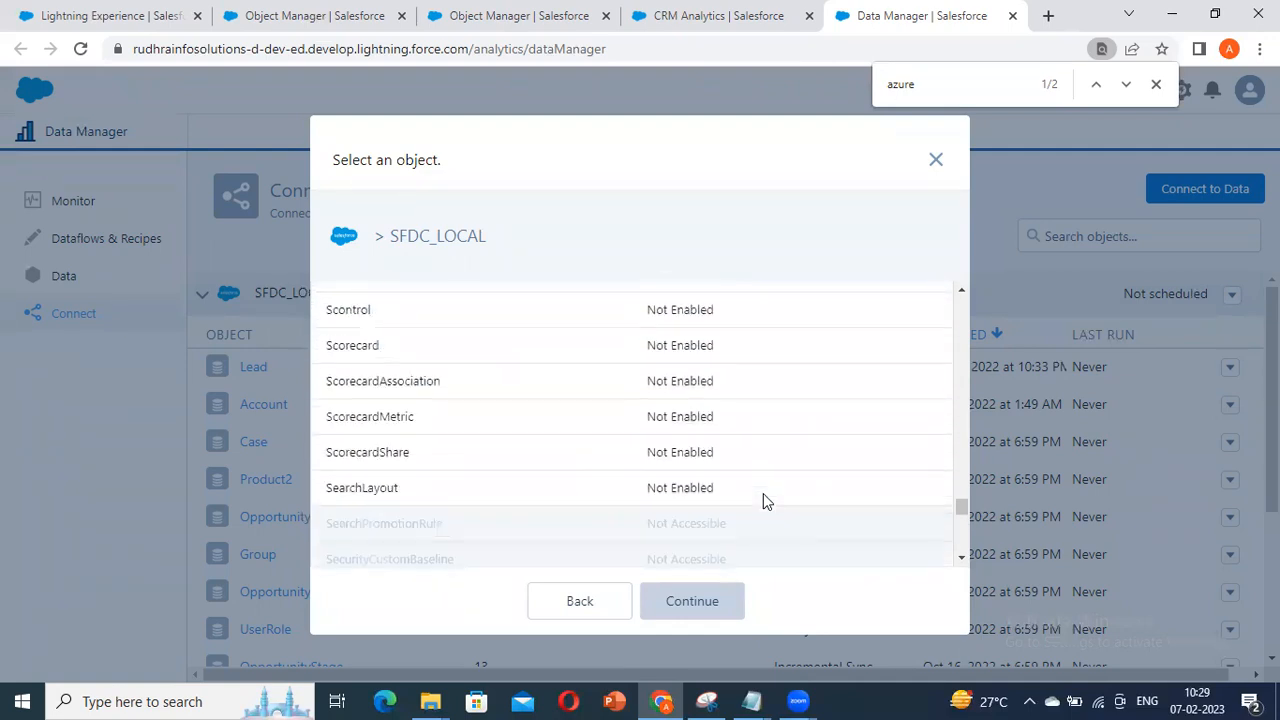
pyautogui.scroll(8, 763, 495)
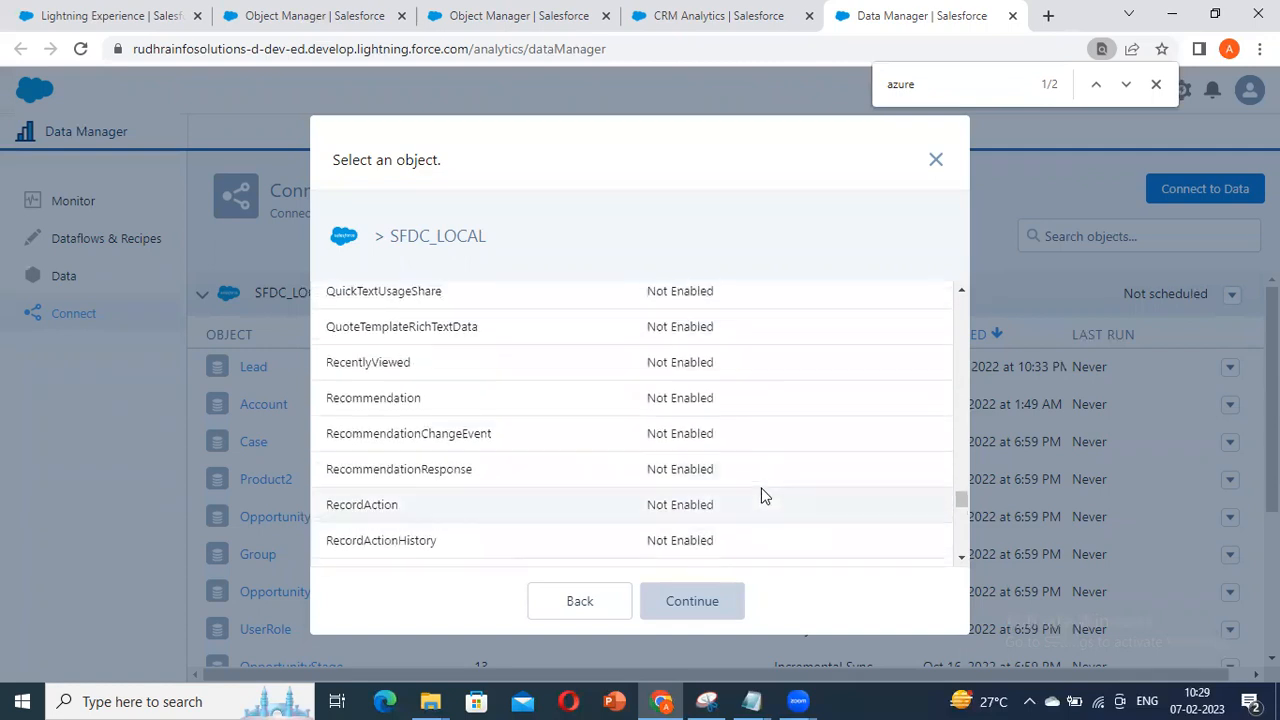
# Step: Return to the start of the object list, search the page for "opportunity" and look over the Account and Active objects
pyautogui.moveTo(963, 490); pyautogui.dragTo(617, 314)
pyautogui.hotkey('ctrl', 'f')
pyautogui.write('account')
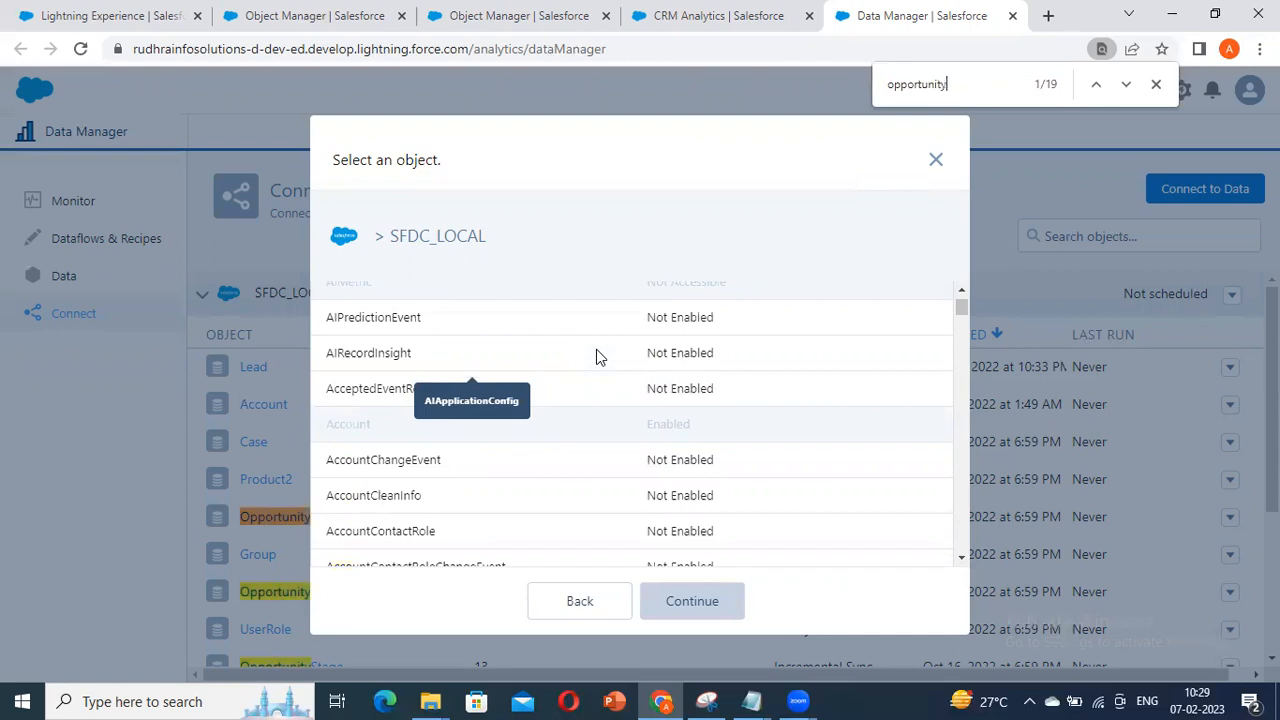
pyautogui.scroll(-5, 598, 544)
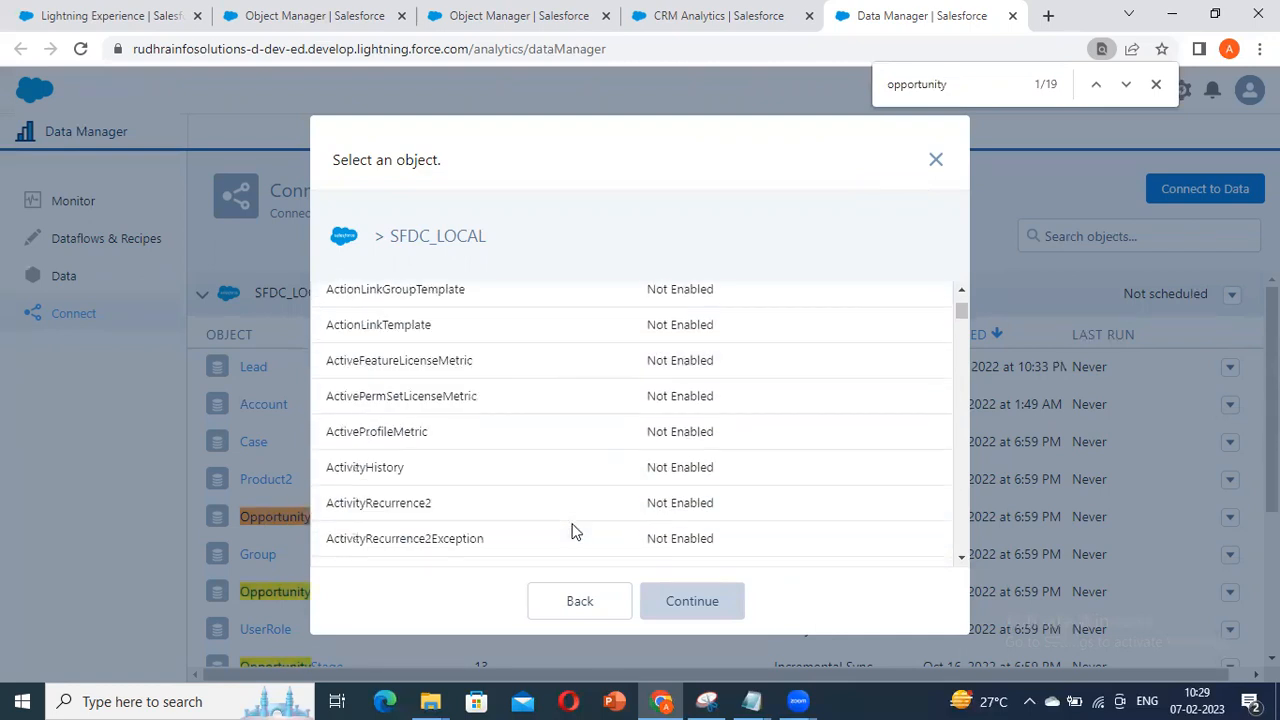
pyautogui.scroll(-10, 575, 532)
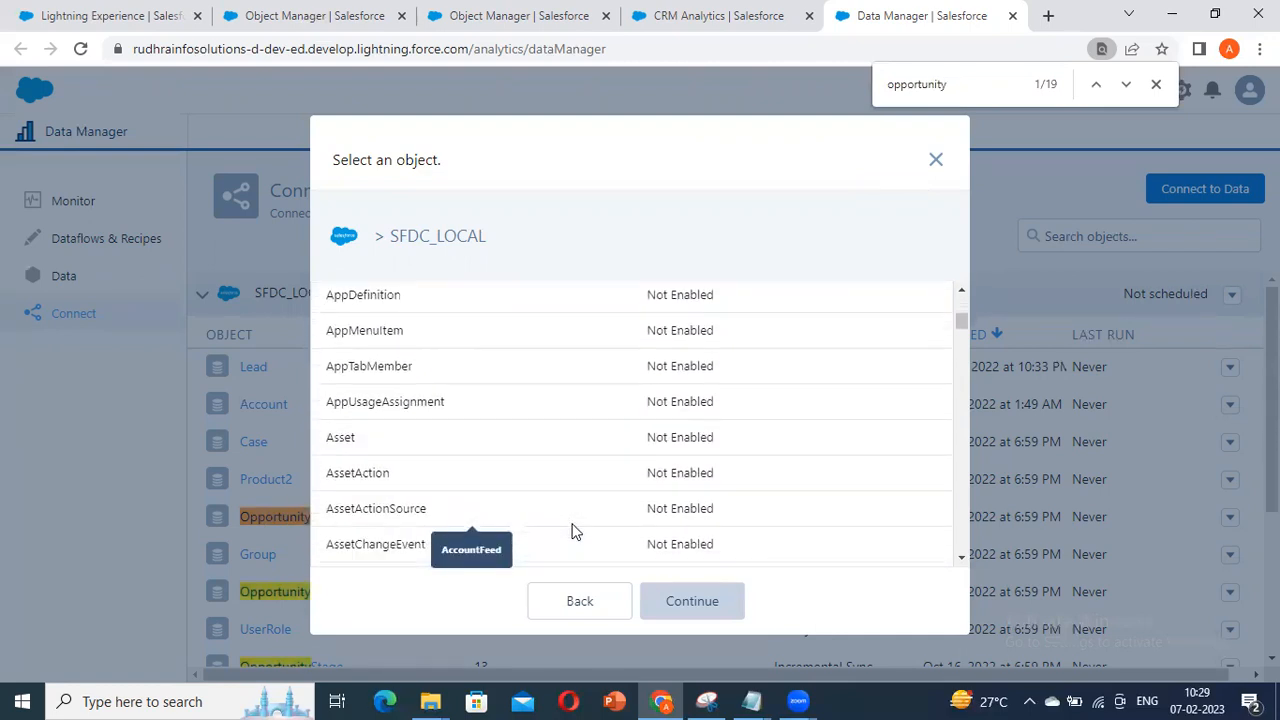
pyautogui.scroll(15, 603, 527)
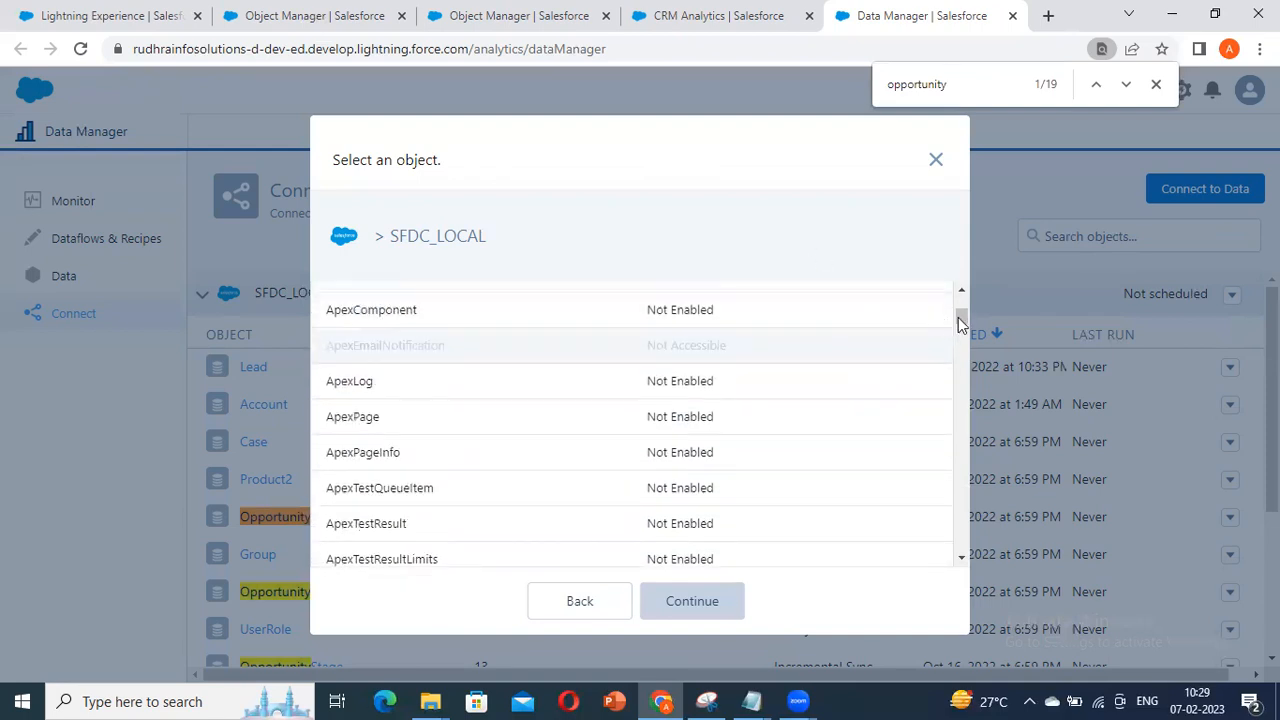
# Step: Search the SFDC_LOCAL object list for "contract" and select the Contract object
pyautogui.scroll(-8, 589, 369)
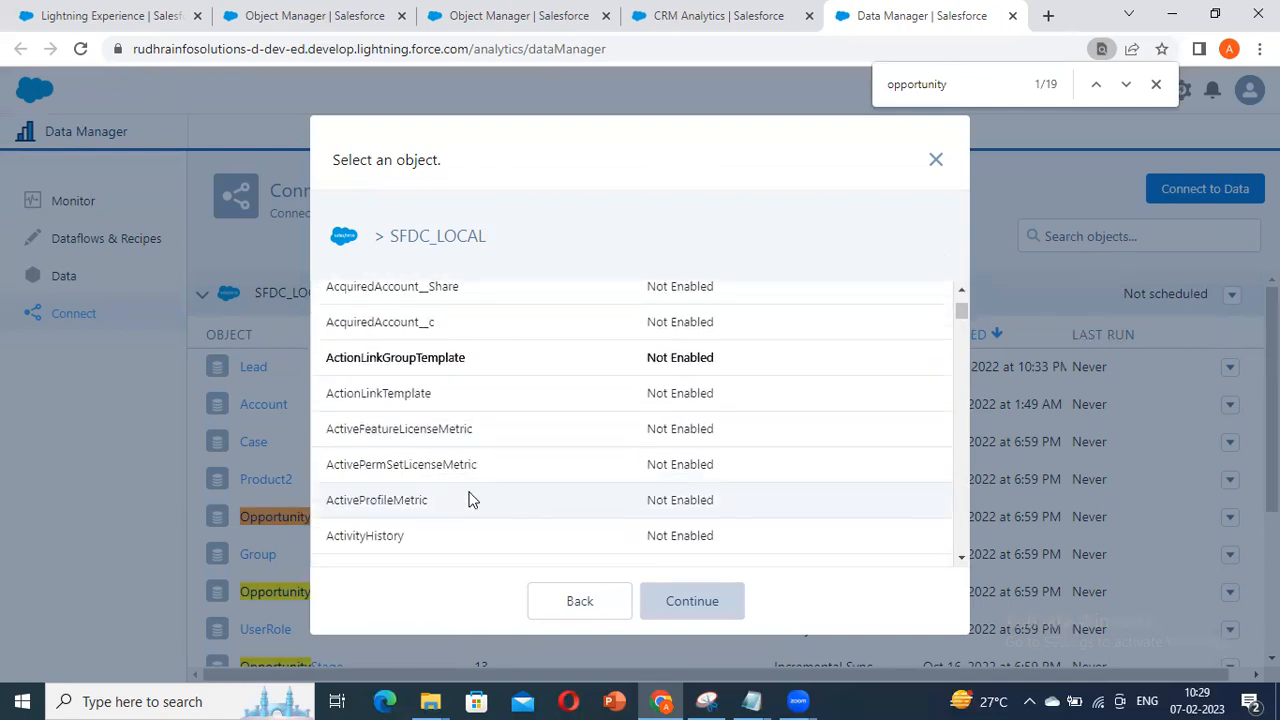
pyautogui.scroll(-10, 474, 500)
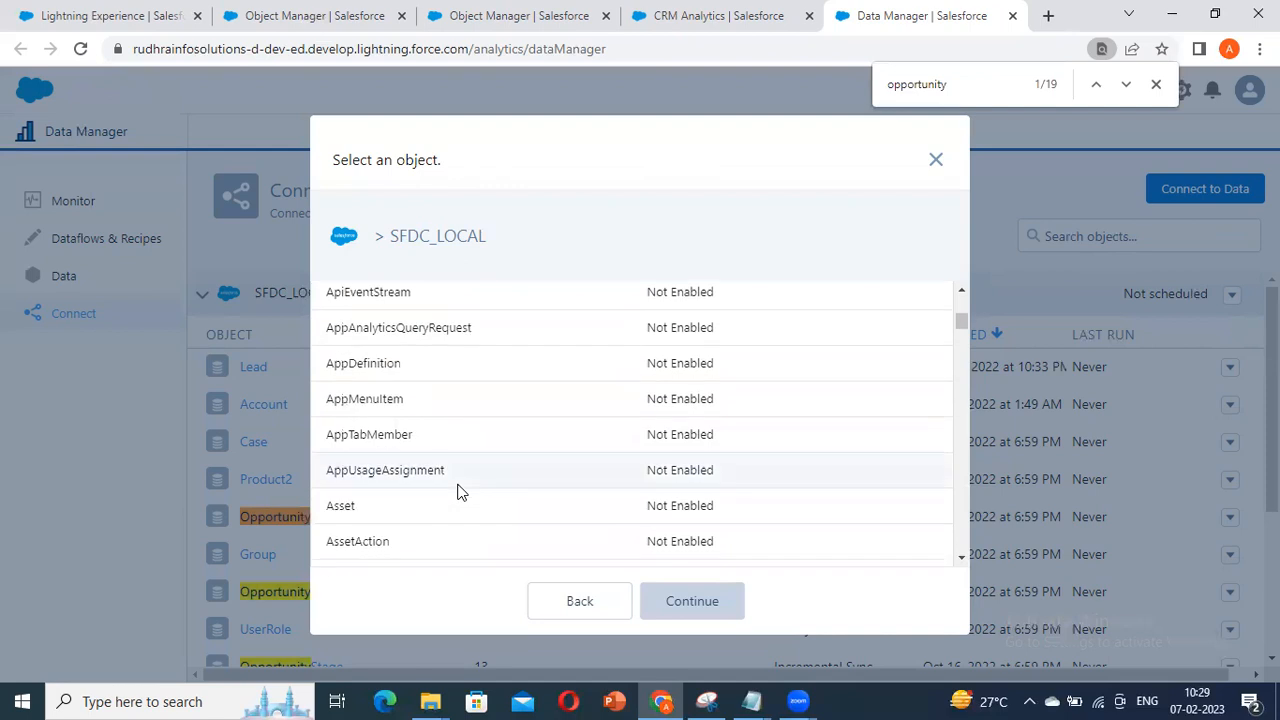
pyautogui.scroll(-5, 459, 480)
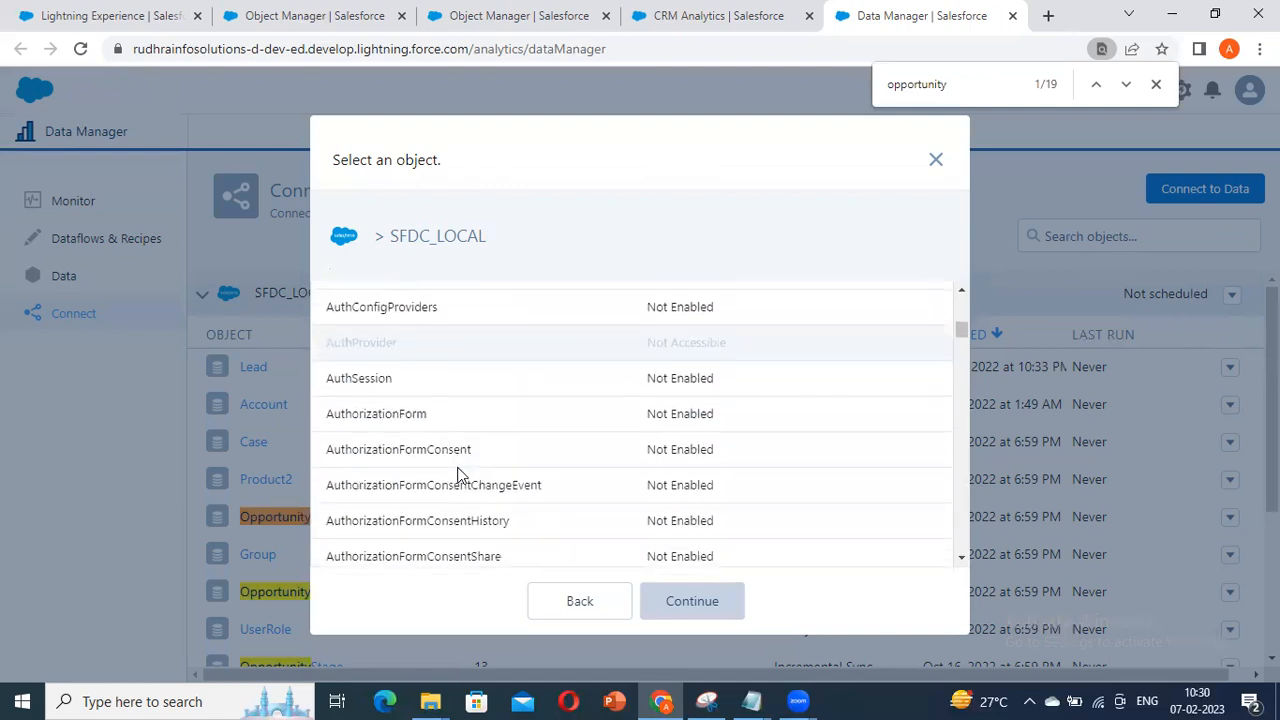
pyautogui.write('ontract')
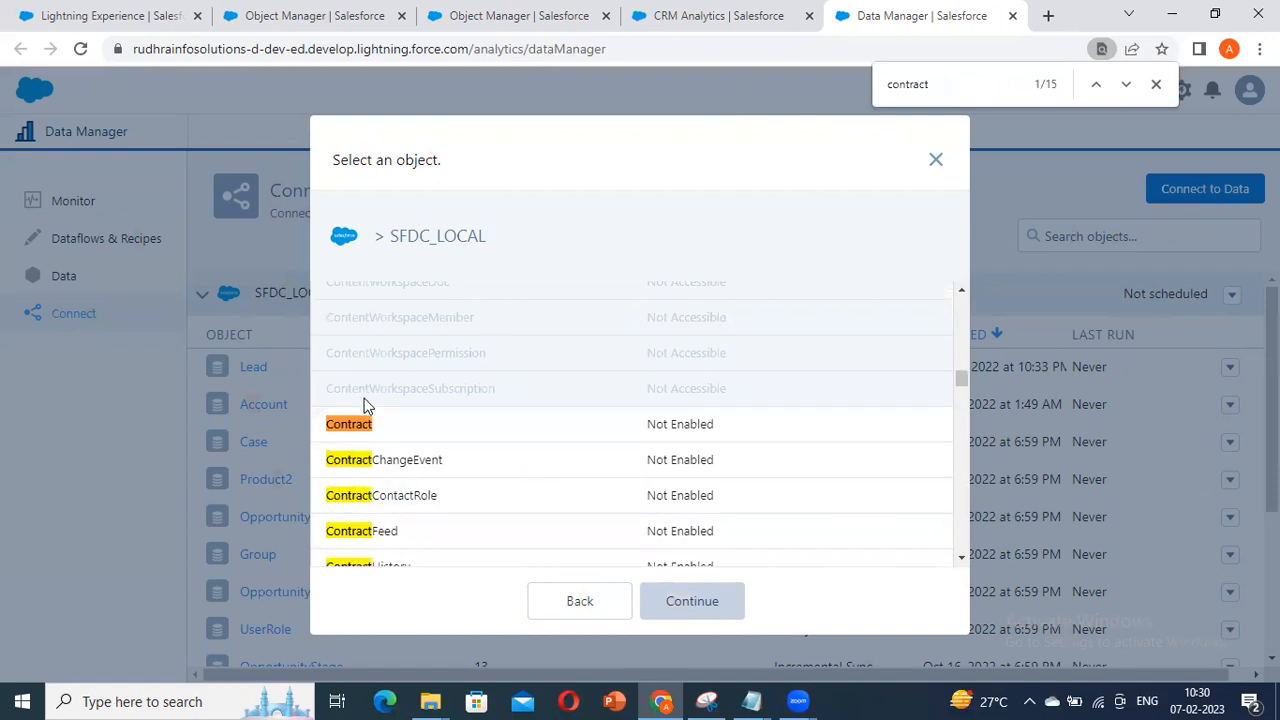
pyautogui.click(431, 424)
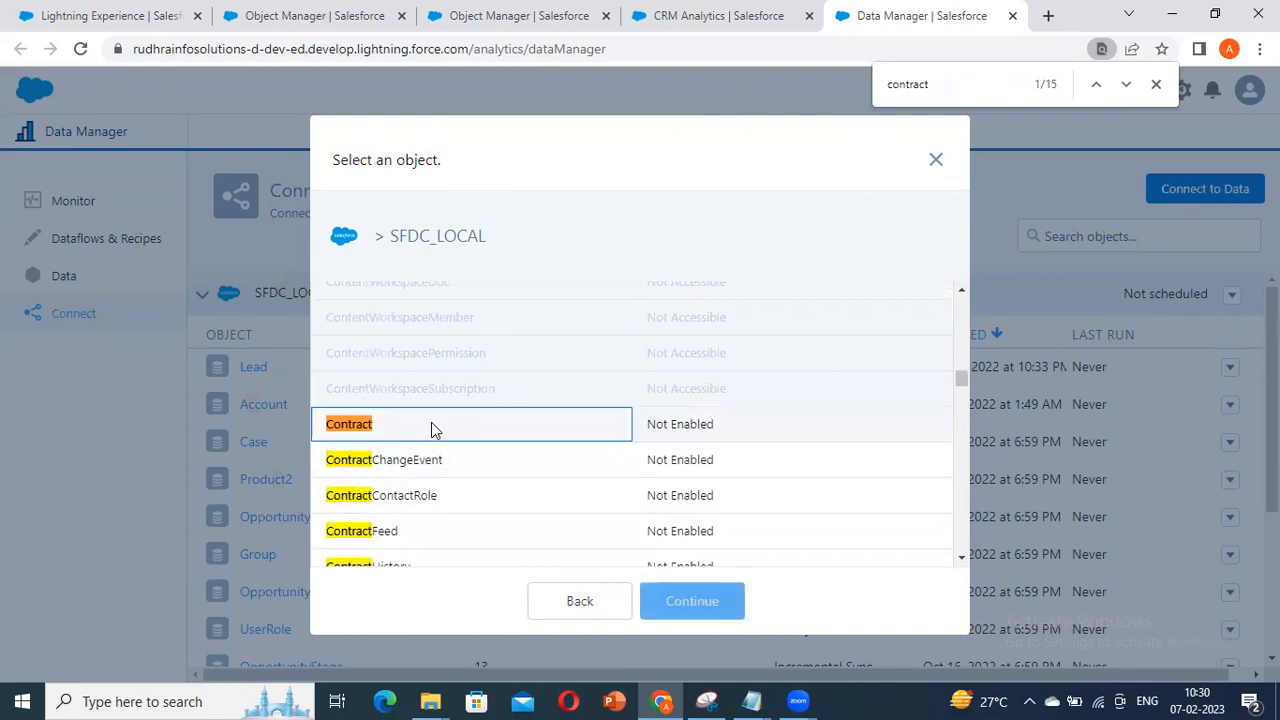
# Step: Proceed with the Contract object to its field selection and look through the available fields
pyautogui.scroll(-1, 407, 381)
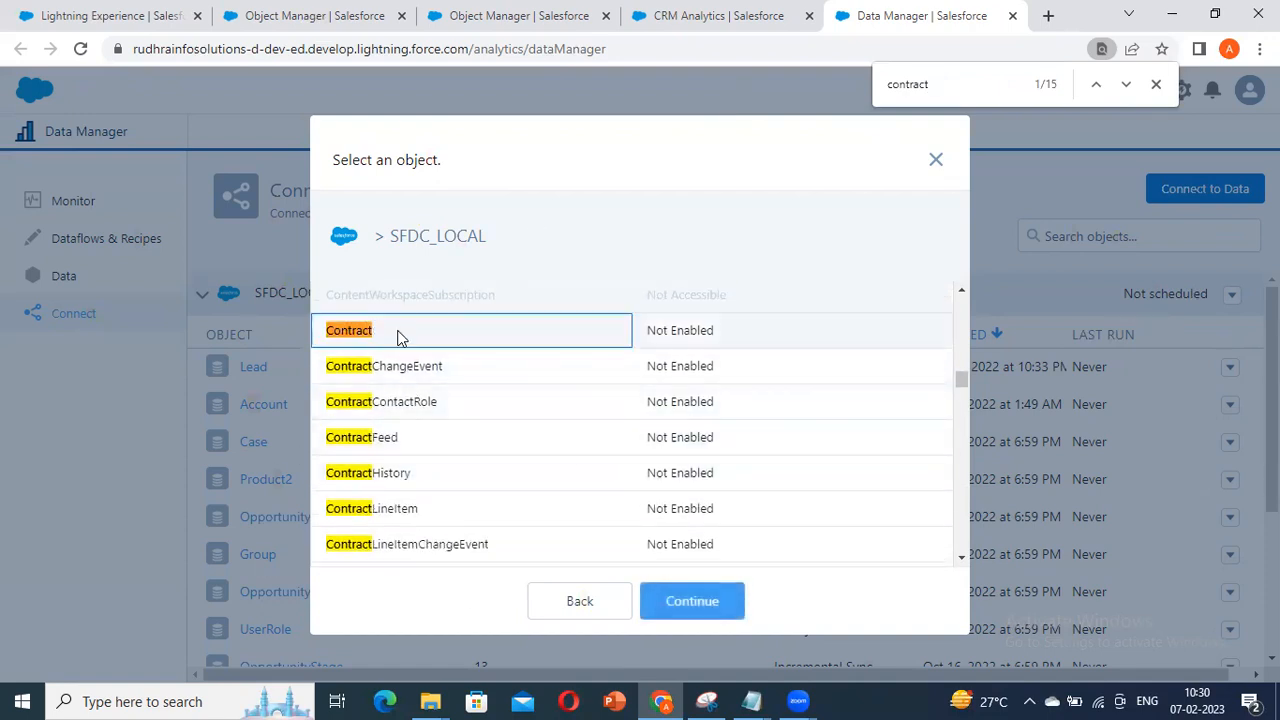
pyautogui.click(684, 599)
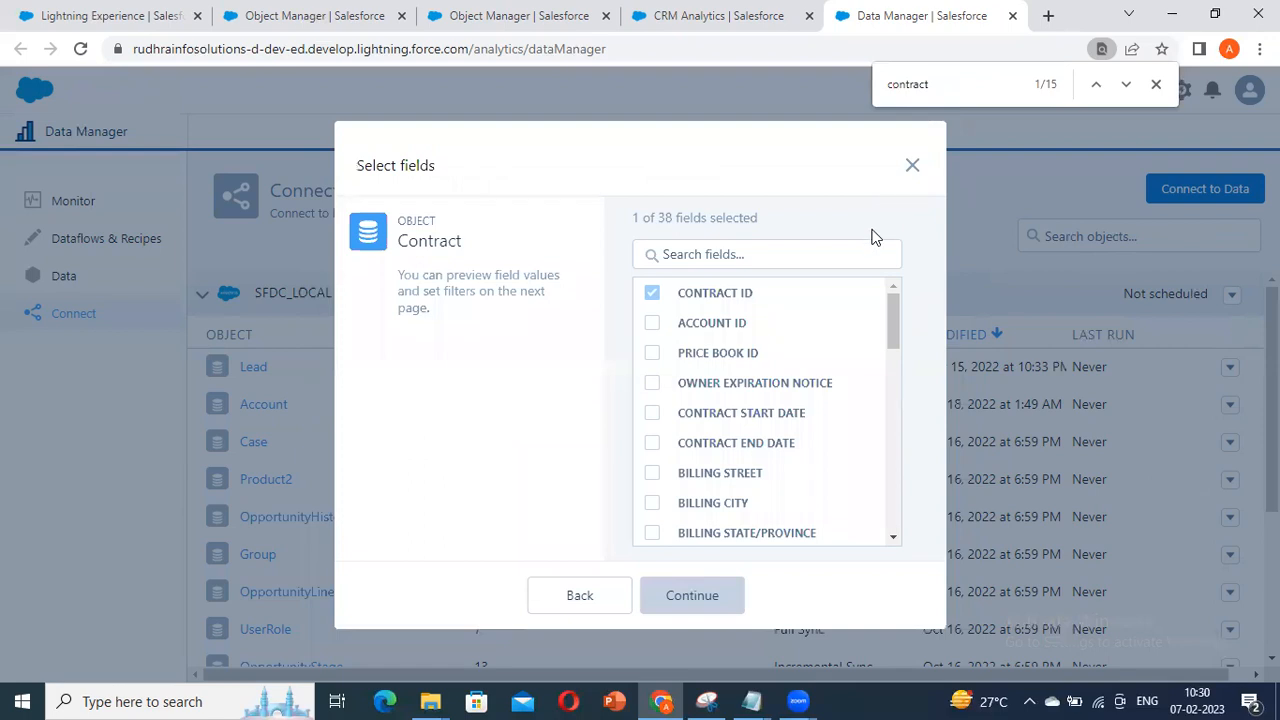
pyautogui.scroll(-10, 689, 425)
pyautogui.scroll(10, 689, 418)
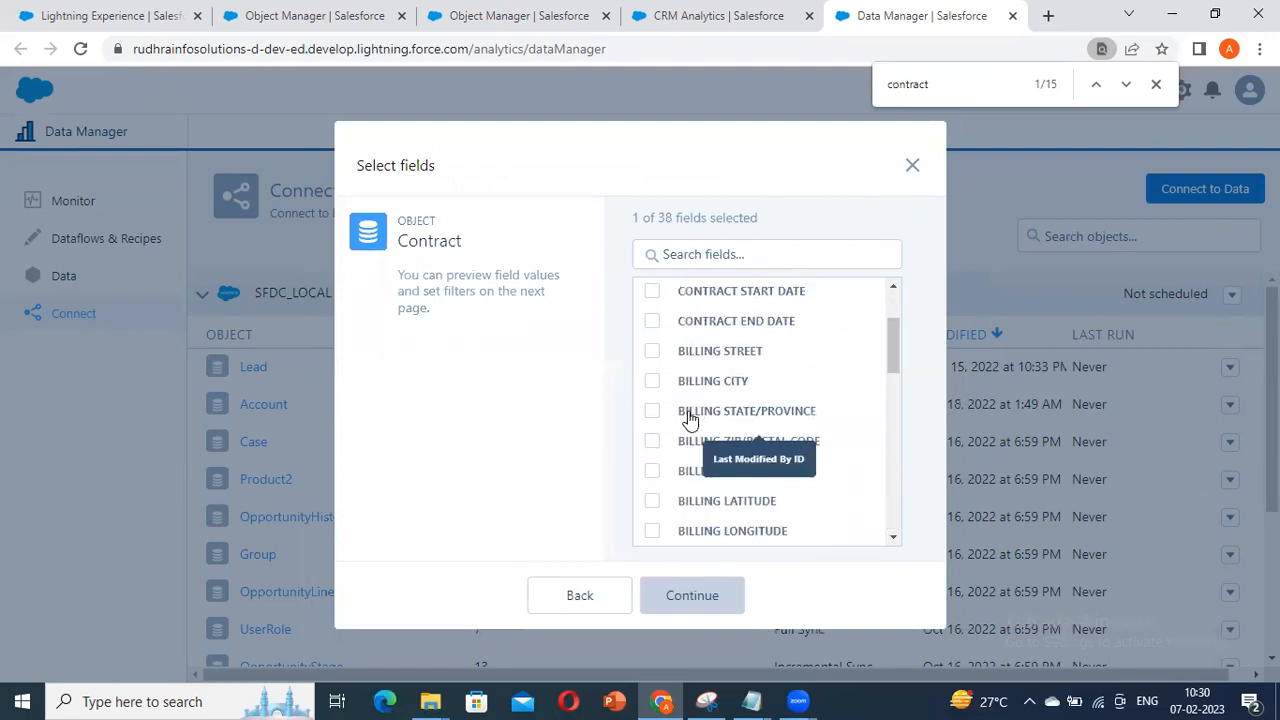
pyautogui.scroll(-10, 720, 394)
pyautogui.scroll(10, 720, 391)
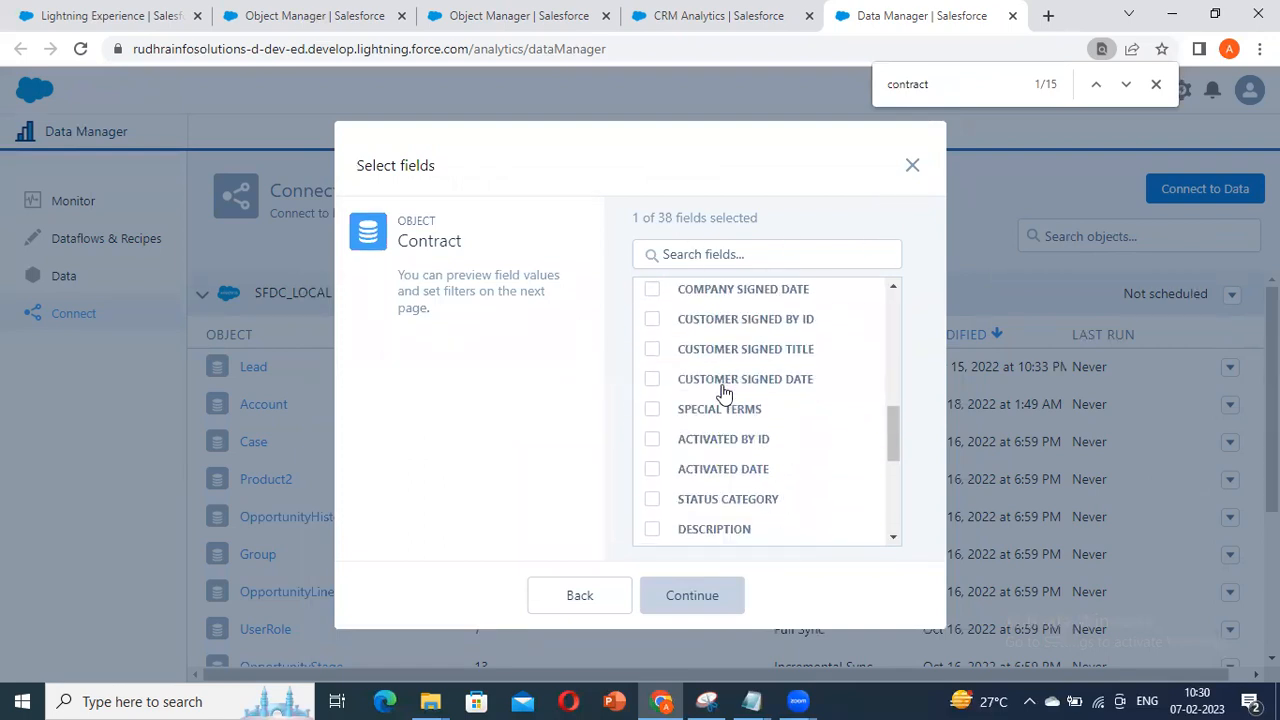
# Step: Include the Account ID, Price Book ID, Owner Expiration Notice and Contract Start Date fields of the Contract object
pyautogui.click(655, 323)
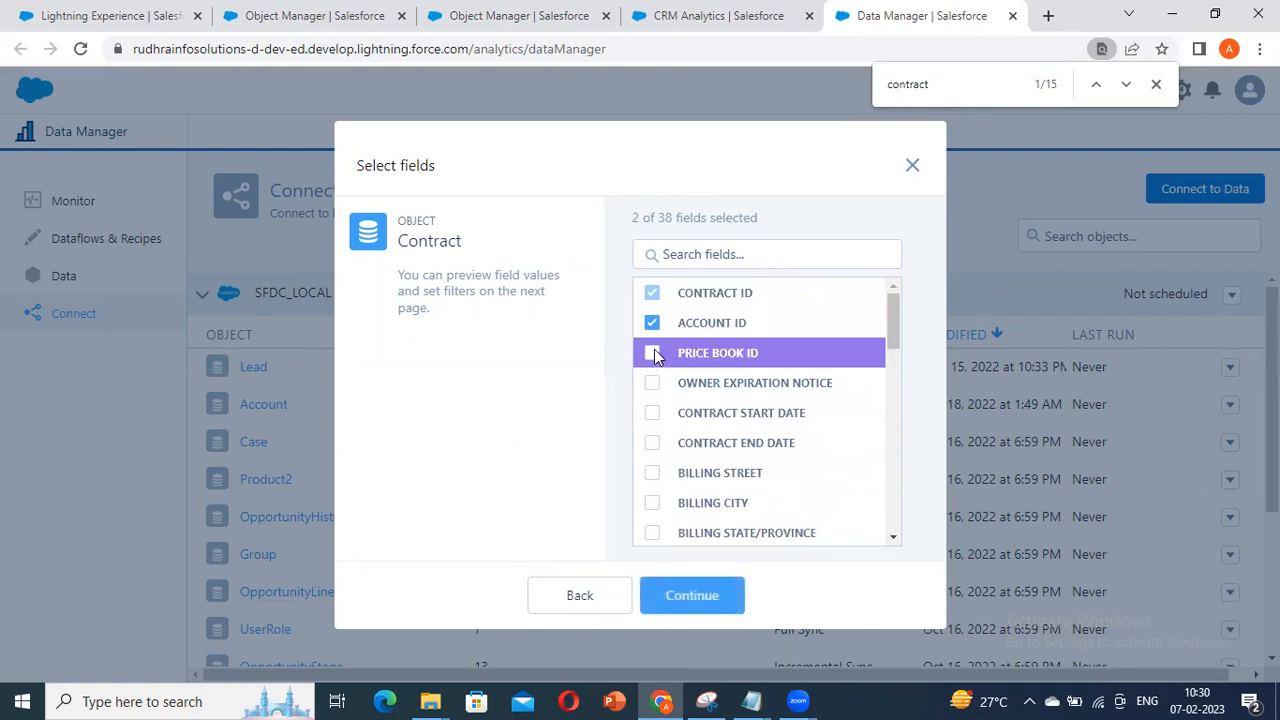
pyautogui.click(655, 355)
pyautogui.click(653, 382)
pyautogui.click(656, 416)
# Step: Add Contract End Date, Billing Street, Billing City and Billing State/Province to the selected Contract fields
pyautogui.scroll(-5, 643, 452)
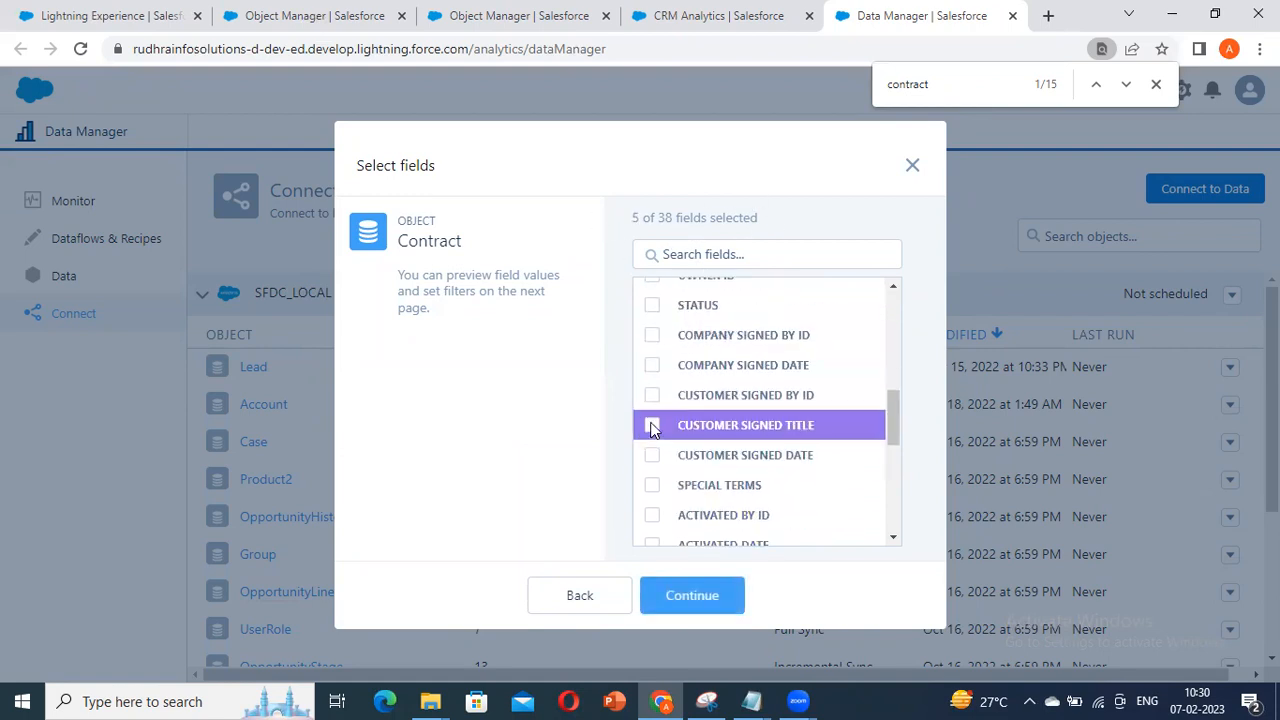
pyautogui.scroll(5, 653, 428)
pyautogui.scroll(-3, 665, 380)
pyautogui.scroll(3, 665, 380)
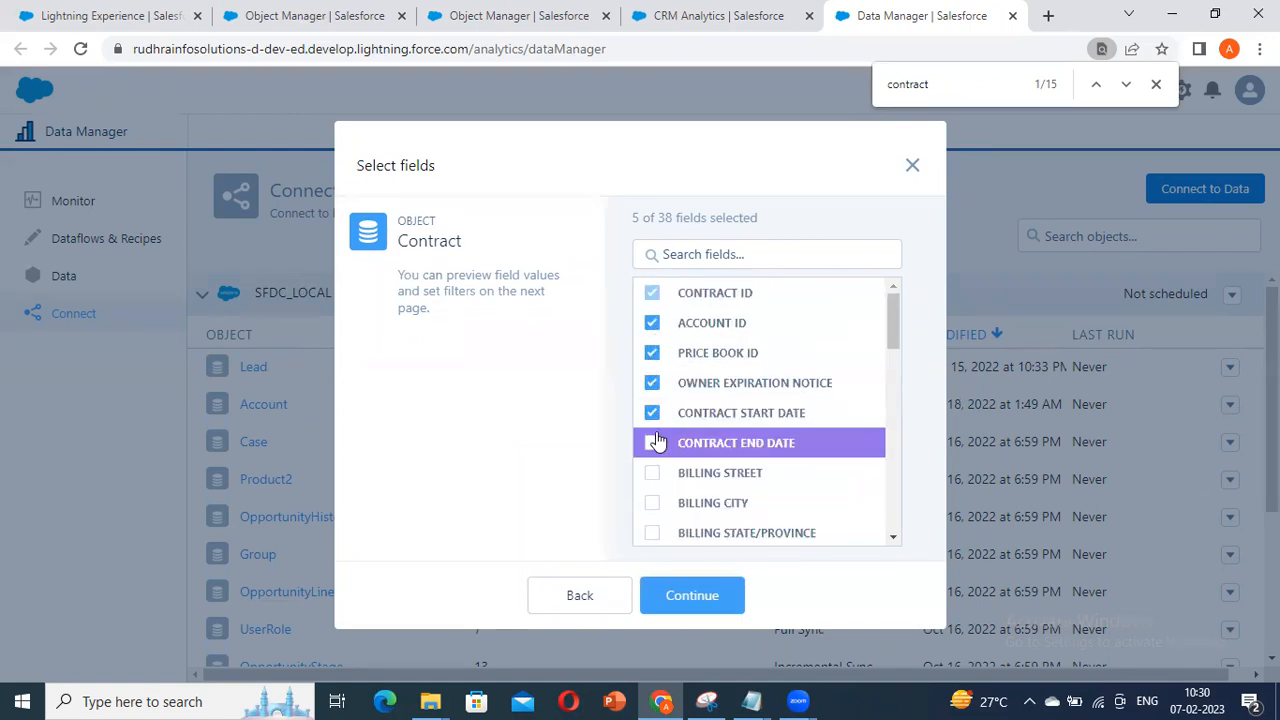
pyautogui.scroll(-3, 762, 440)
pyautogui.click(652, 379)
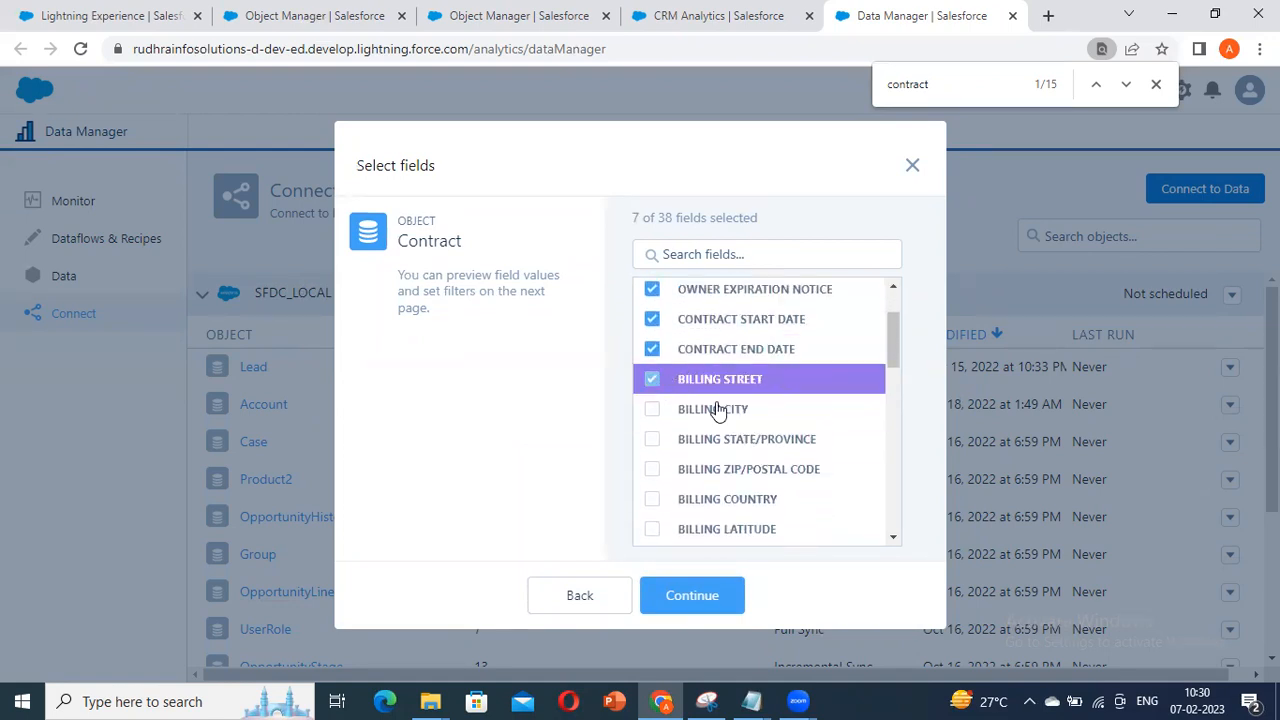
pyautogui.click(652, 409)
pyautogui.scroll(-5, 730, 458)
pyautogui.scroll(5, 780, 450)
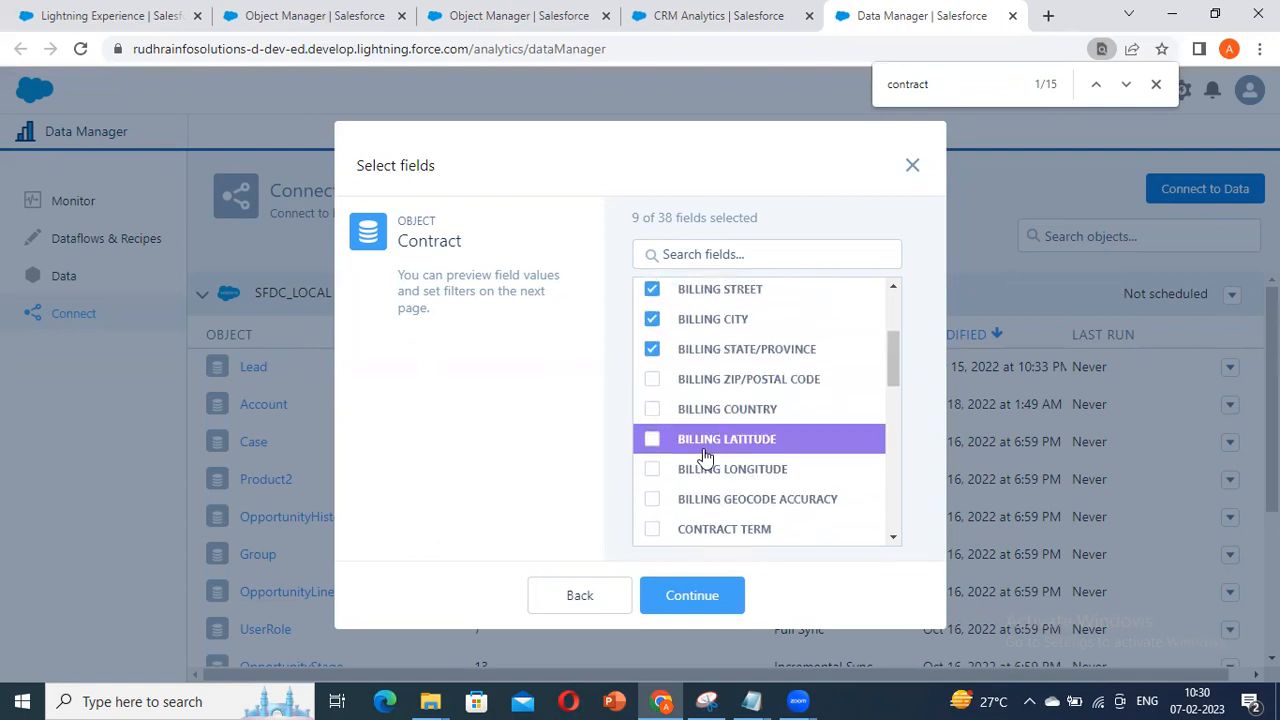
# Step: Add Last Referenced Date, Last Modified By ID, Last Modified Date, Created Date and Last Approved Date to the Contract fields
pyautogui.scroll(-3, 720, 440)
pyautogui.scroll(-5, 697, 450)
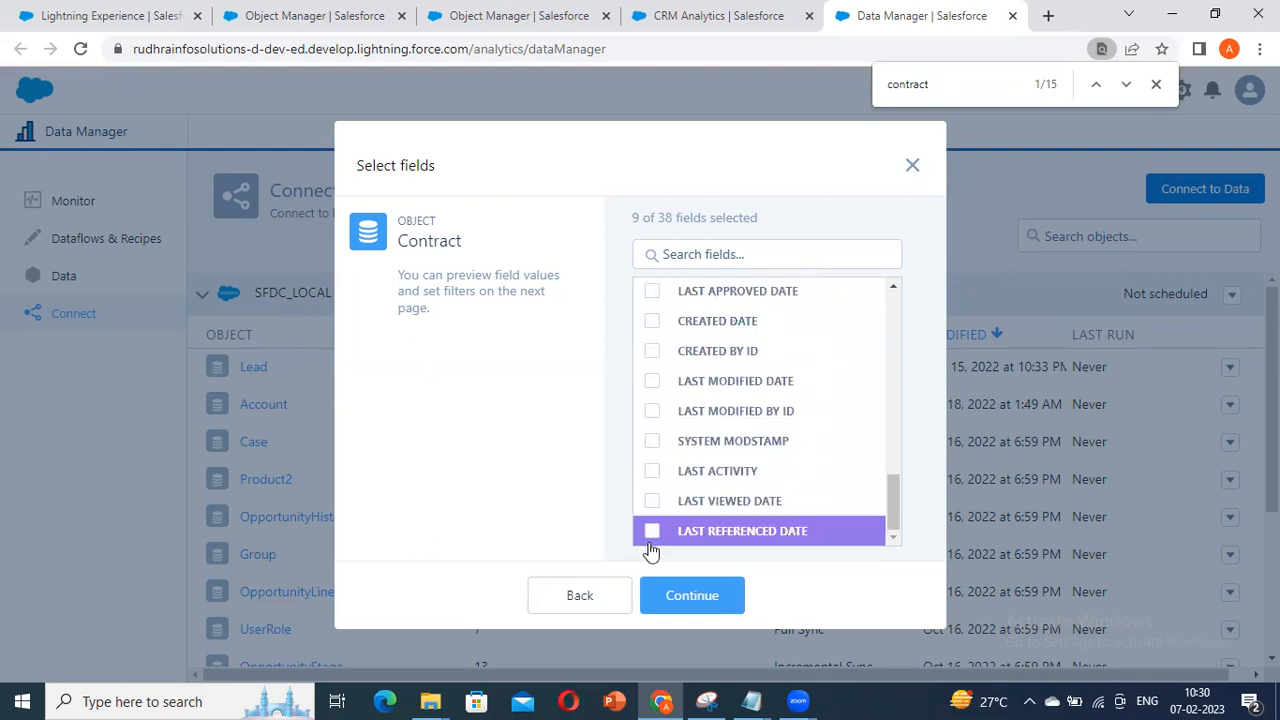
pyautogui.click(652, 530)
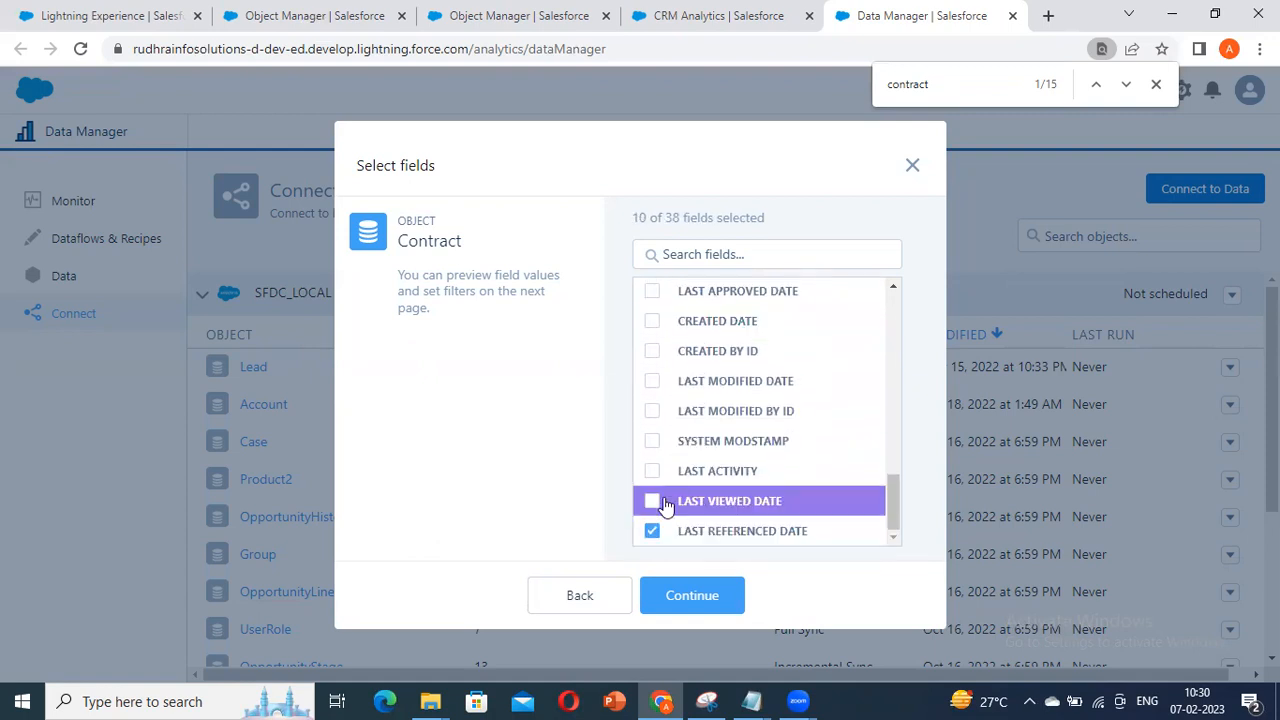
pyautogui.click(655, 411)
pyautogui.click(655, 381)
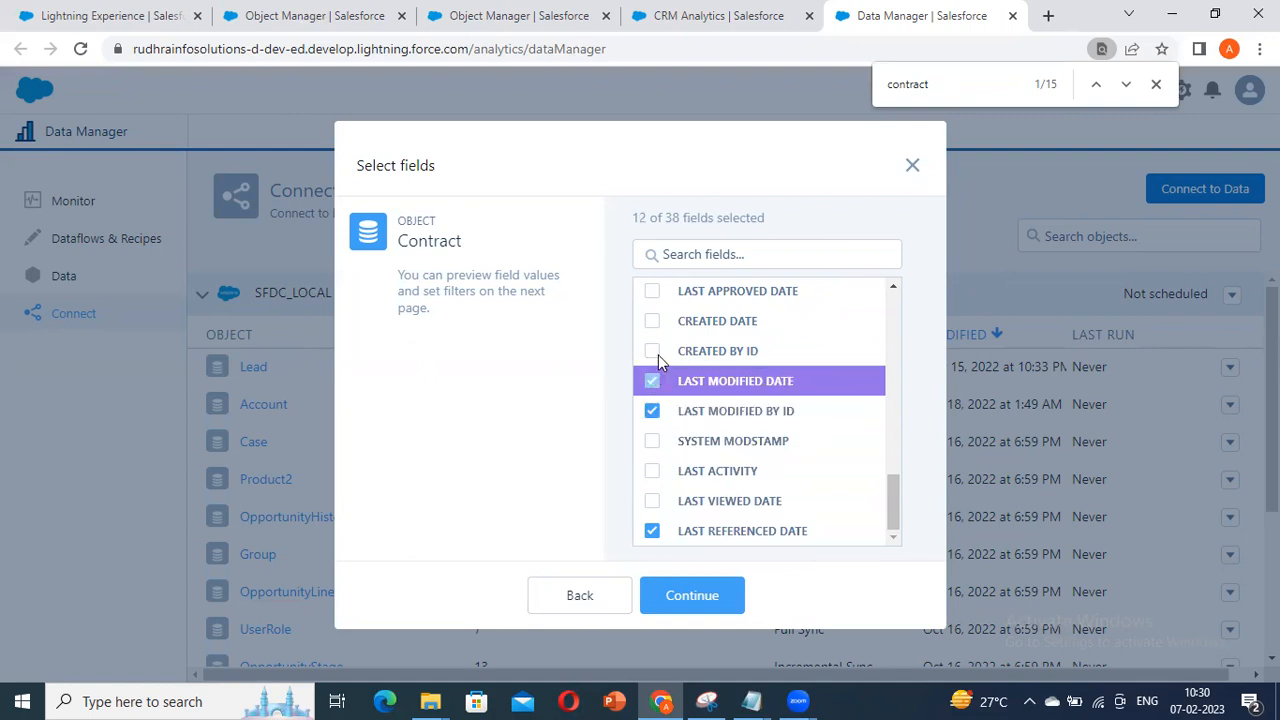
pyautogui.click(652, 321)
pyautogui.click(652, 290)
# Step: Add Description, Status Category, Activated Date and Activated By ID to the selected Contract fields
pyautogui.scroll(3, 655, 340)
pyautogui.click(652, 388)
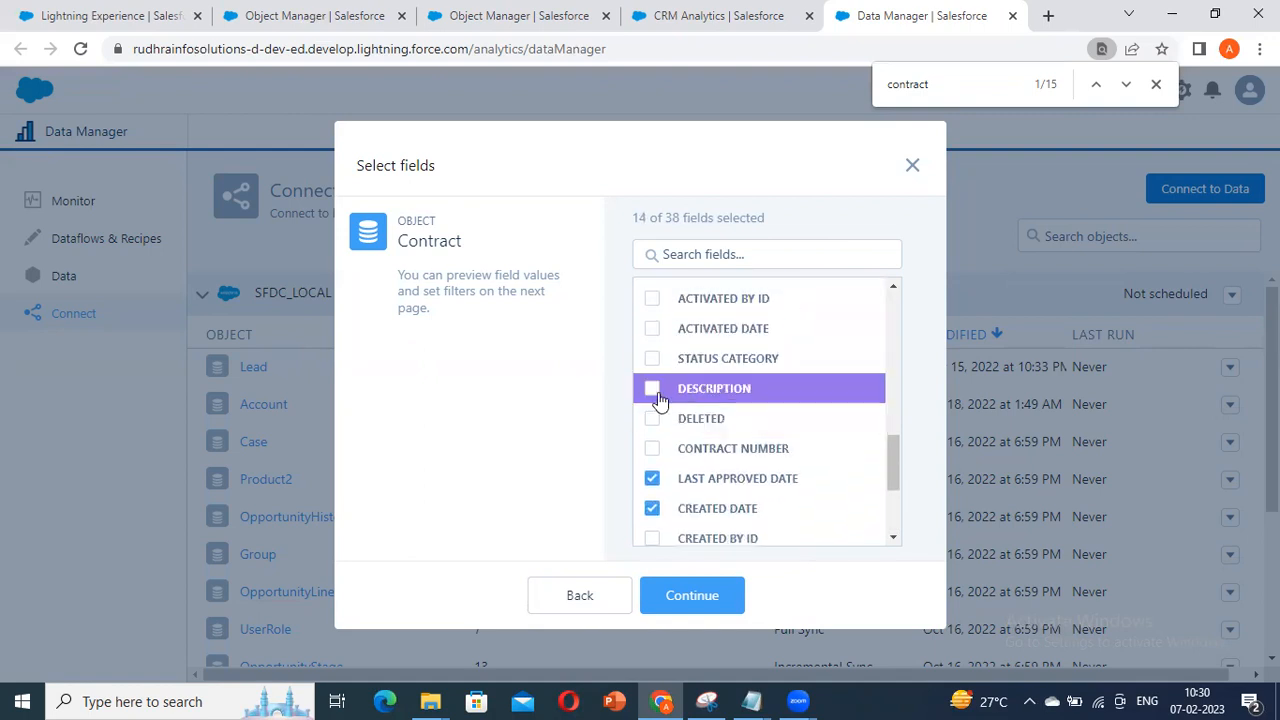
pyautogui.click(652, 358)
pyautogui.click(652, 328)
pyautogui.click(652, 298)
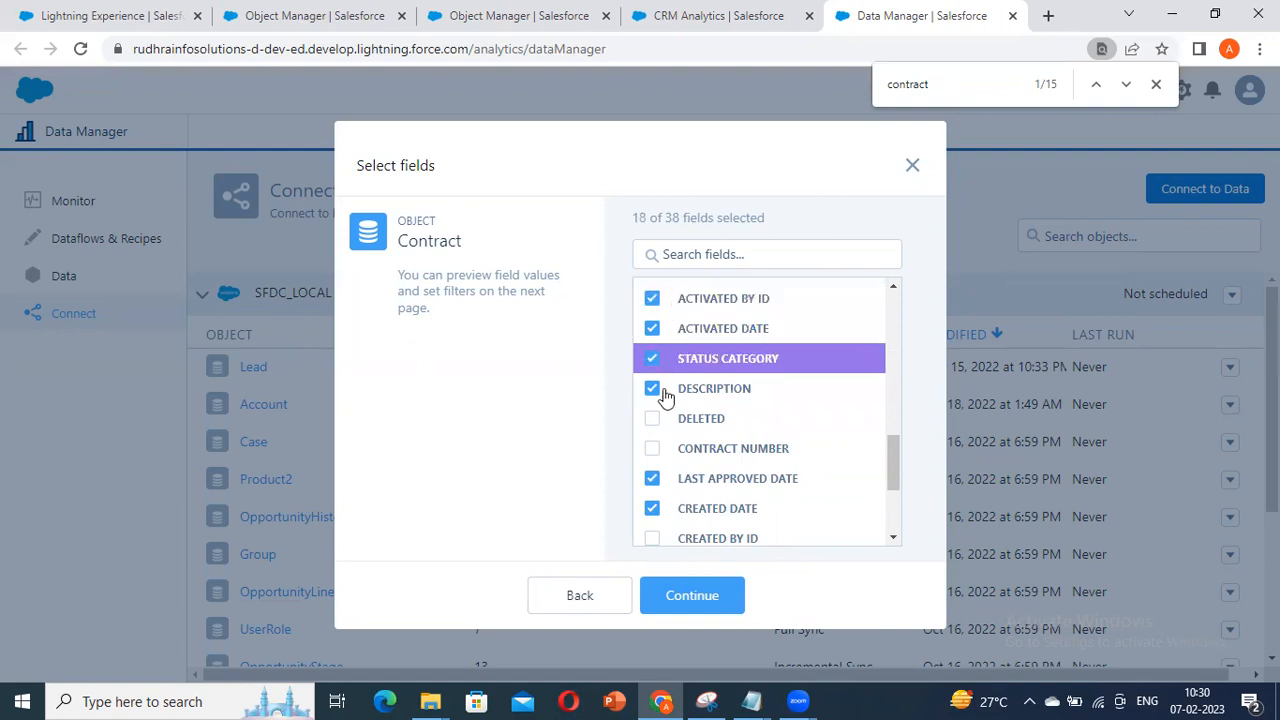
# Step: Continue to the Contract source data preview, close the page search and save the object settings
pyautogui.click(692, 595)
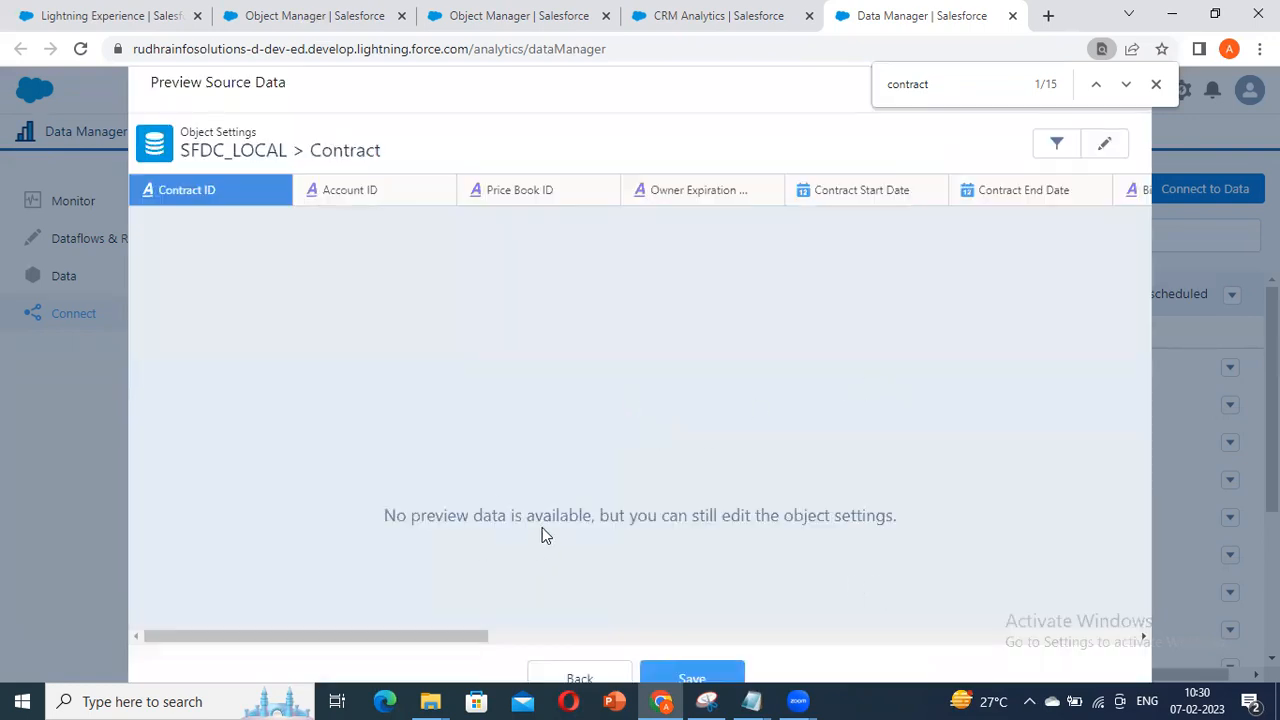
pyautogui.moveTo(446, 640)
pyautogui.mouseDown()
pyautogui.moveTo(1092, 640)
pyautogui.moveTo(440, 640)
pyautogui.mouseUp()
pyautogui.click(1156, 84)
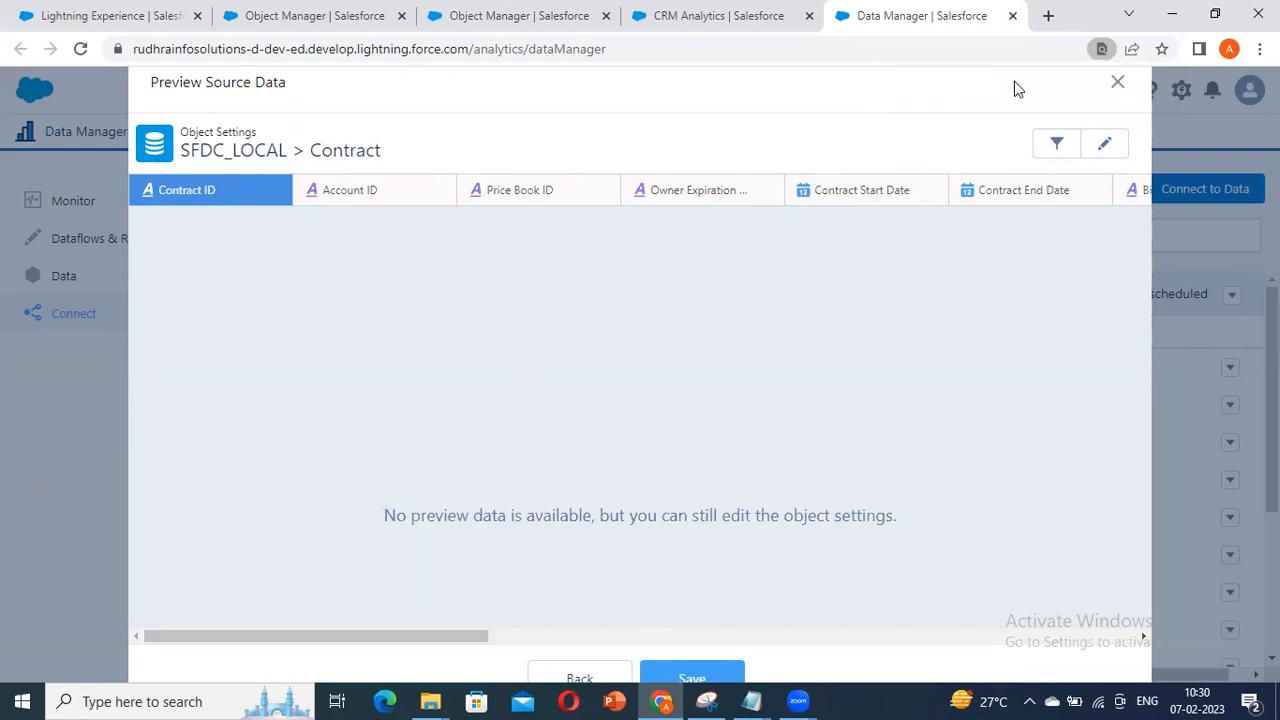
pyautogui.moveTo(451, 640); pyautogui.dragTo(64, 572)
pyautogui.click(738, 672)
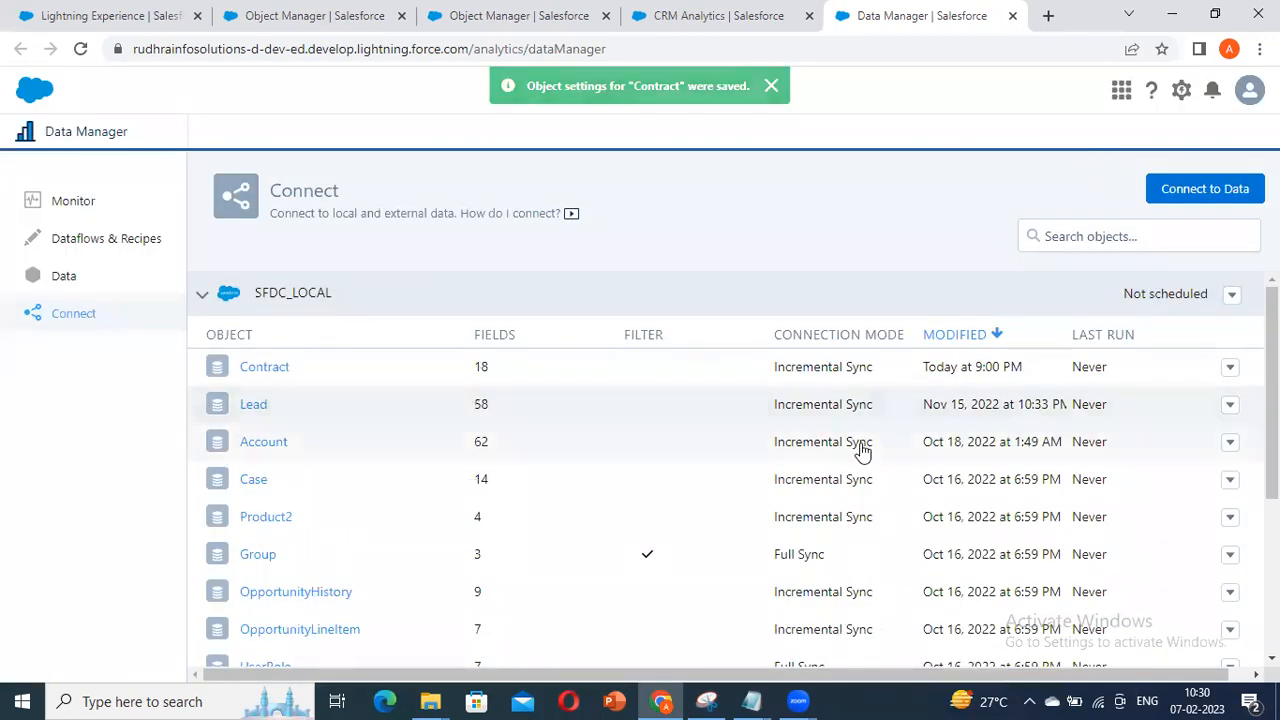
# Step: Review the connected SFDC_LOCAL objects, checking for Contract and the other objects in the list
pyautogui.scroll(-3, 336, 402)
pyautogui.scroll(2, 296, 612)
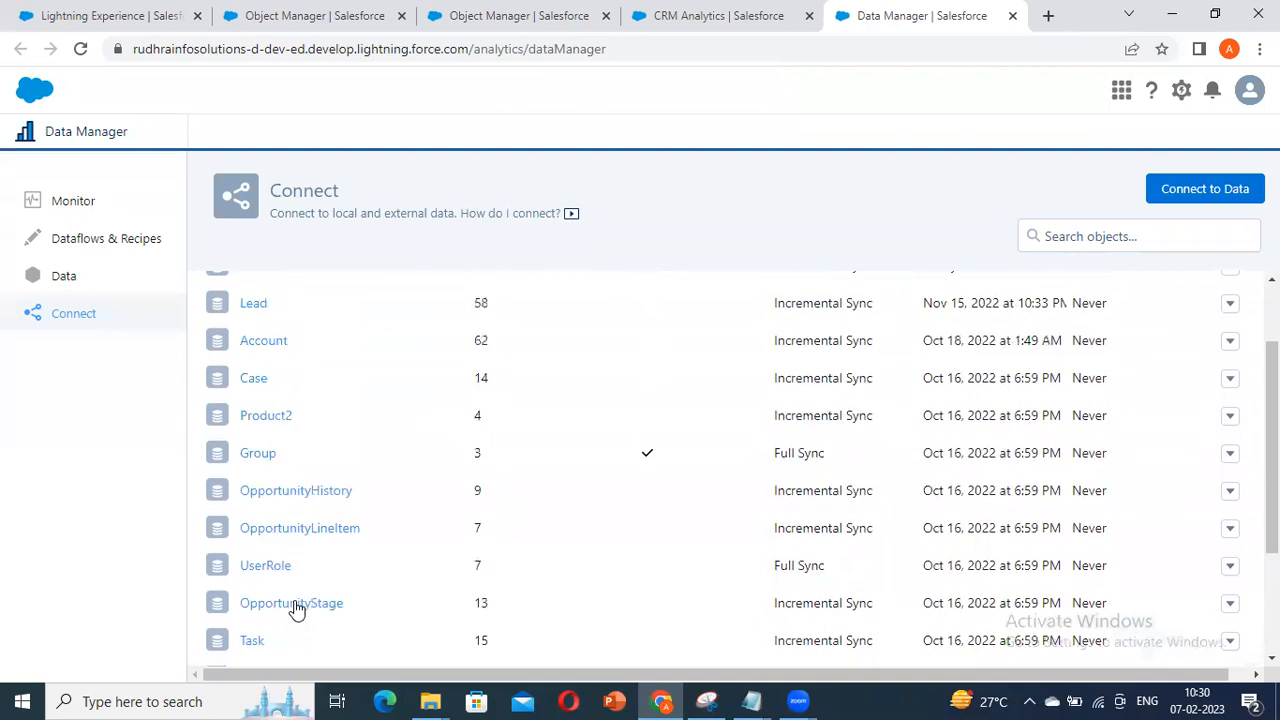
pyautogui.scroll(1, 296, 608)
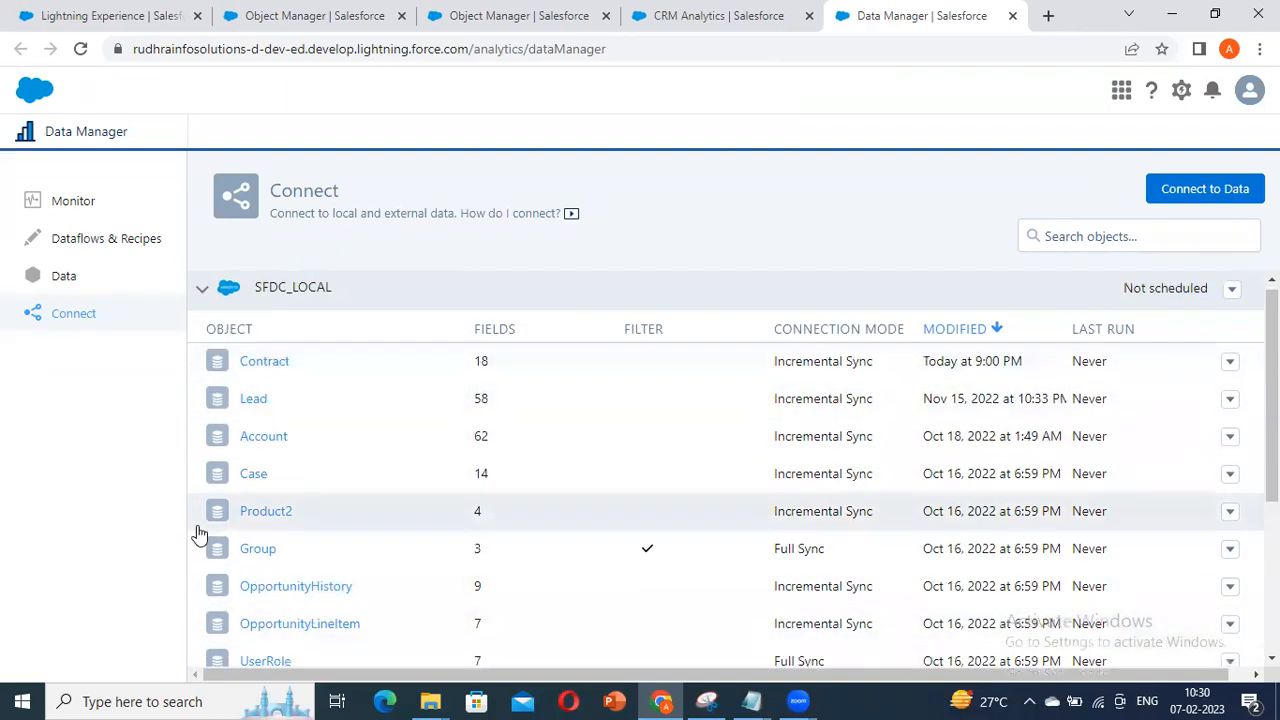
pyautogui.scroll(-3, 210, 500)
pyautogui.scroll(3, 200, 380)
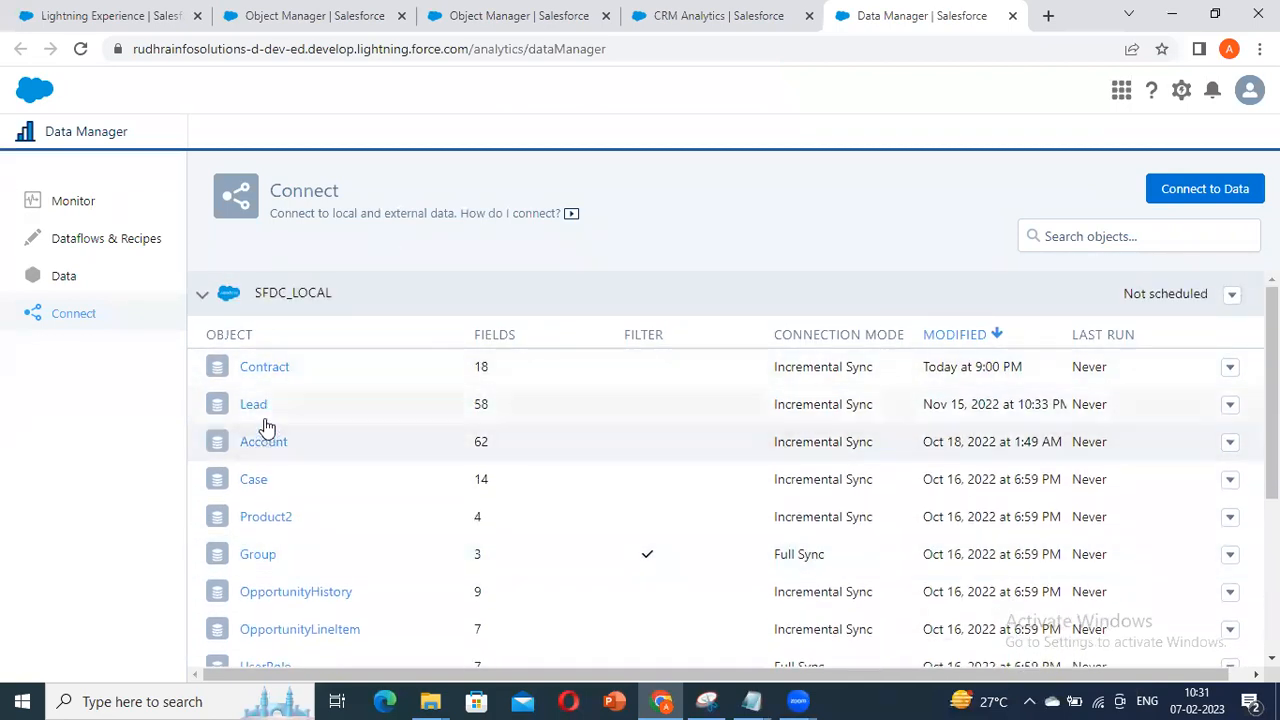
pyautogui.scroll(-3, 266, 423)
pyautogui.scroll(3, 460, 438)
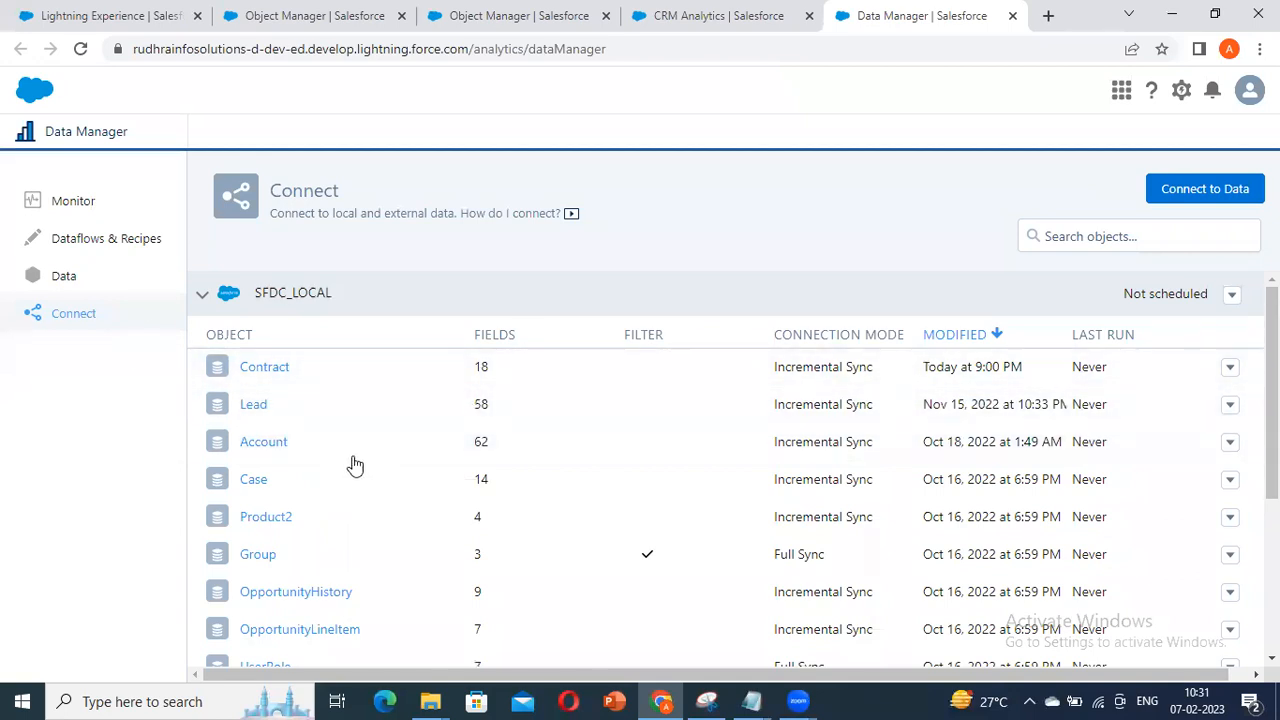
# Step: Open the connected Account object with its selected fields and examine its source data preview across the columns
pyautogui.click(276, 448)
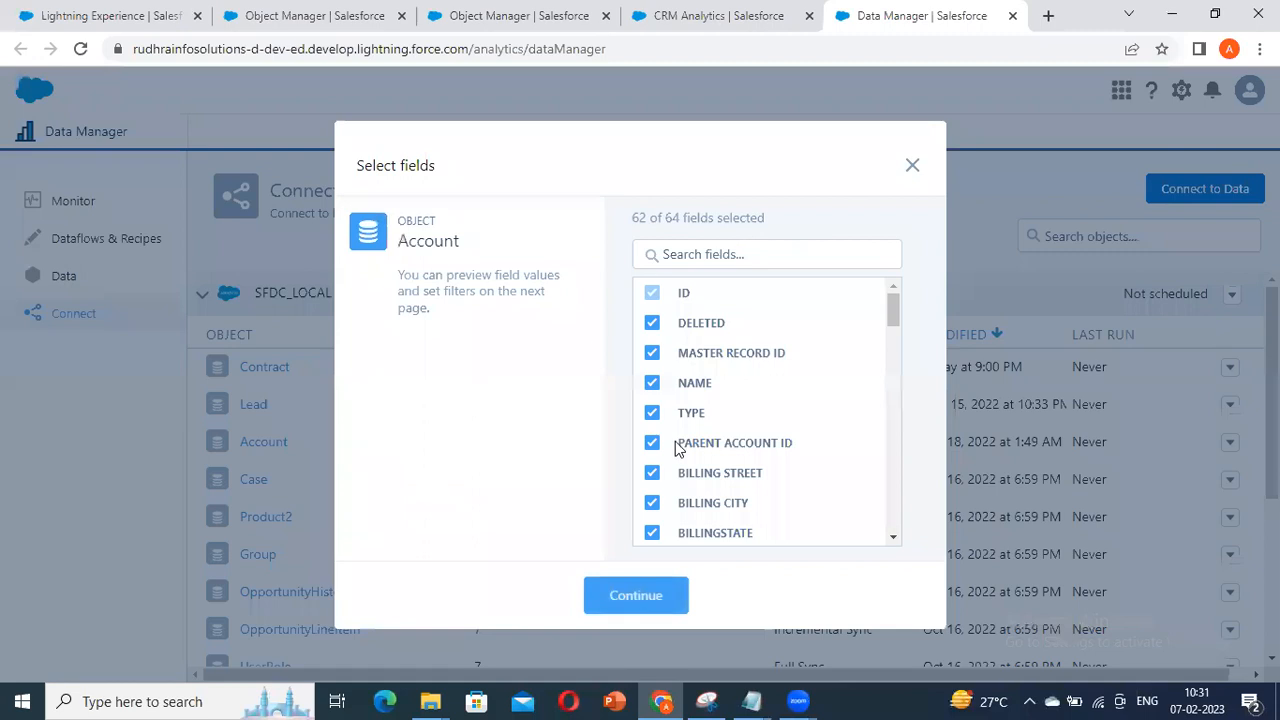
pyautogui.click(641, 602)
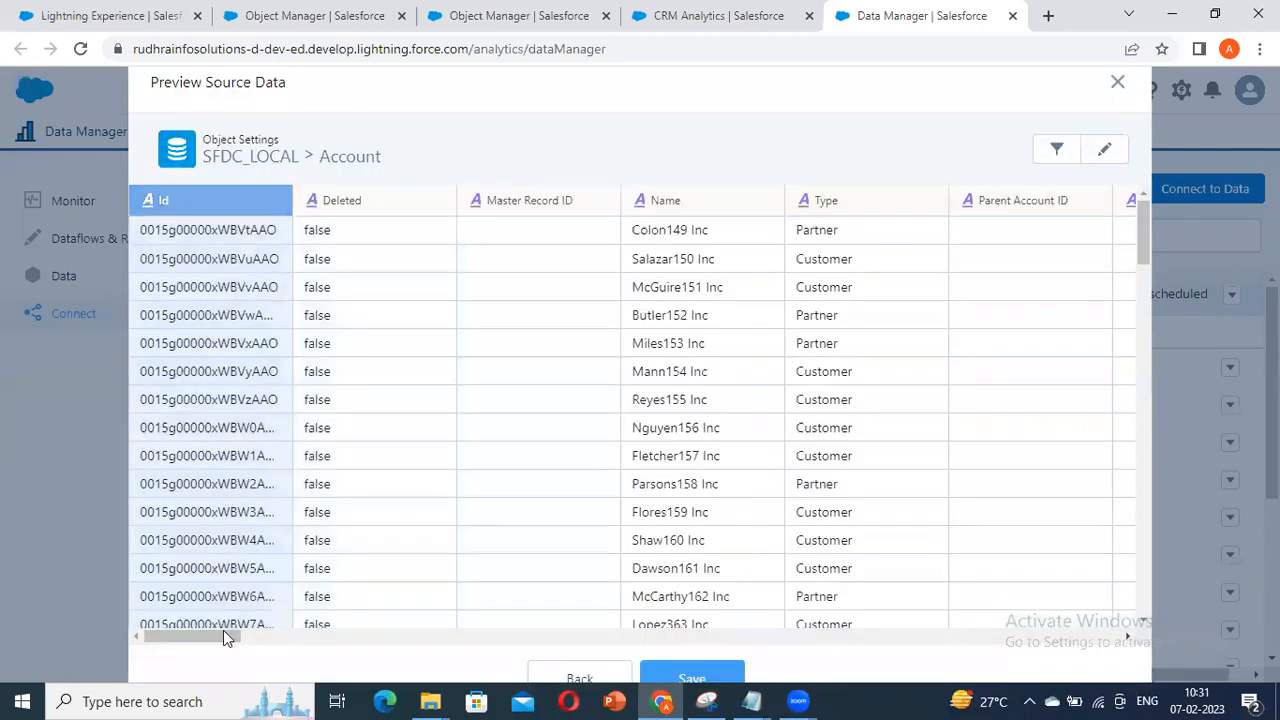
pyautogui.moveTo(205, 637); pyautogui.dragTo(160, 637)
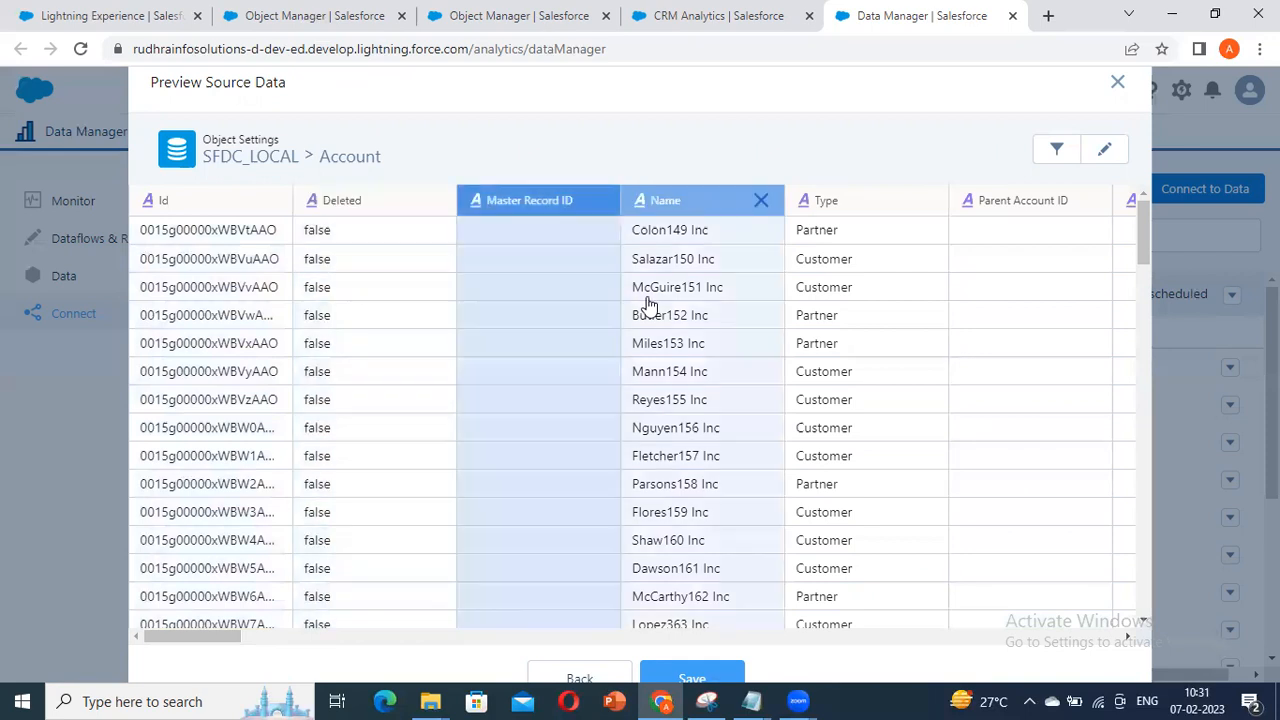
pyautogui.moveTo(229, 636); pyautogui.dragTo(362, 661)
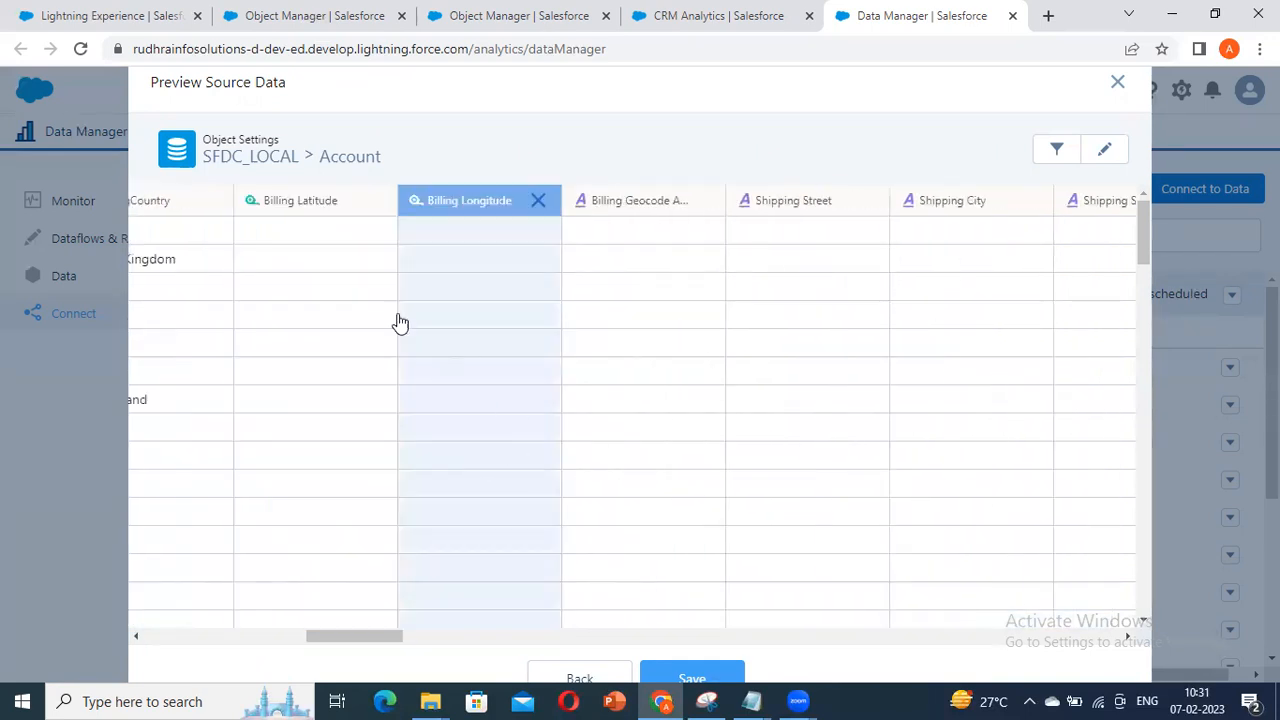
# Step: Open the field attributes of the Account object's Billing Longitude column and examine its label, type and numeric settings
pyautogui.click(402, 318)
pyautogui.click(1105, 152)
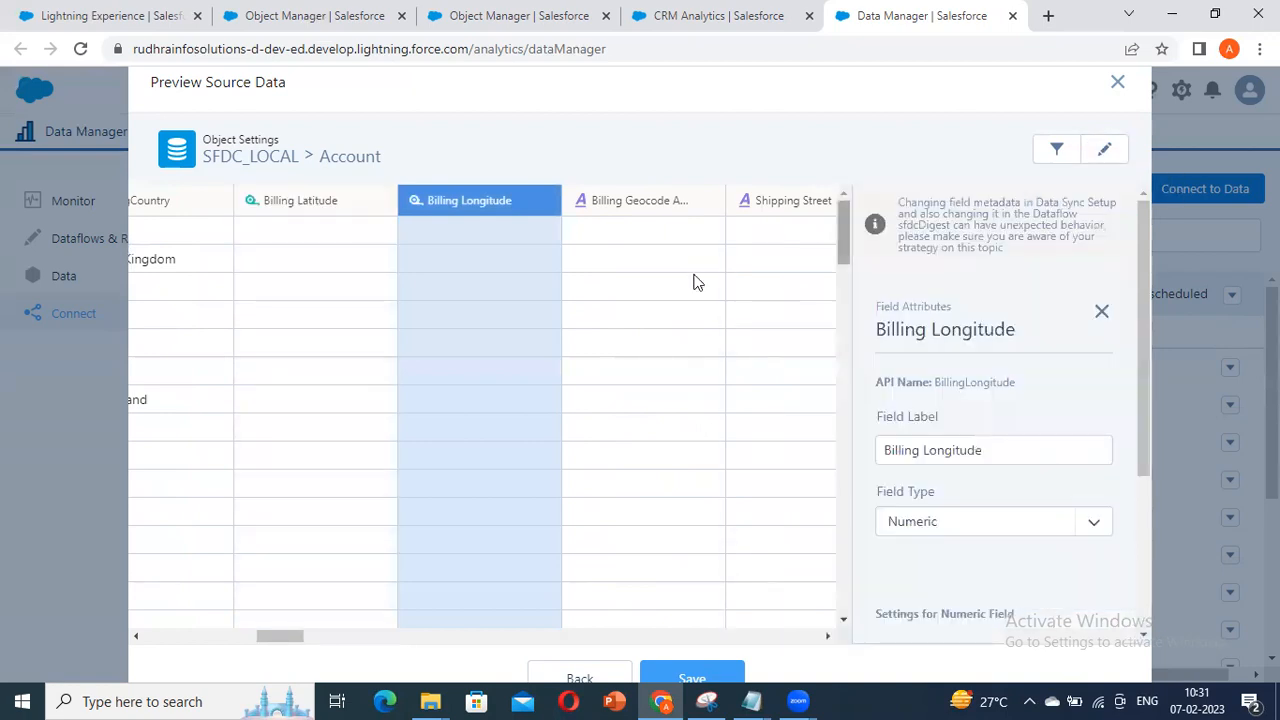
pyautogui.scroll(-5, 1100, 414)
pyautogui.scroll(3, 1080, 405)
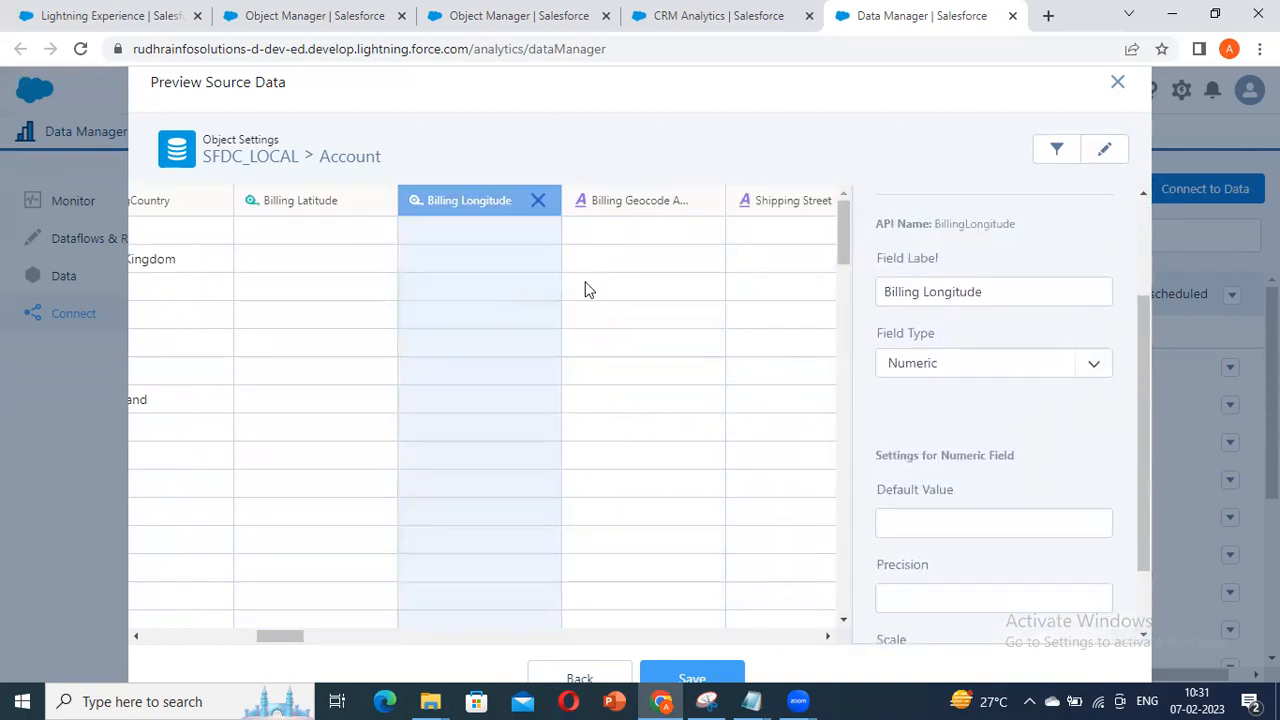
pyautogui.click(590, 292)
pyautogui.click(510, 378)
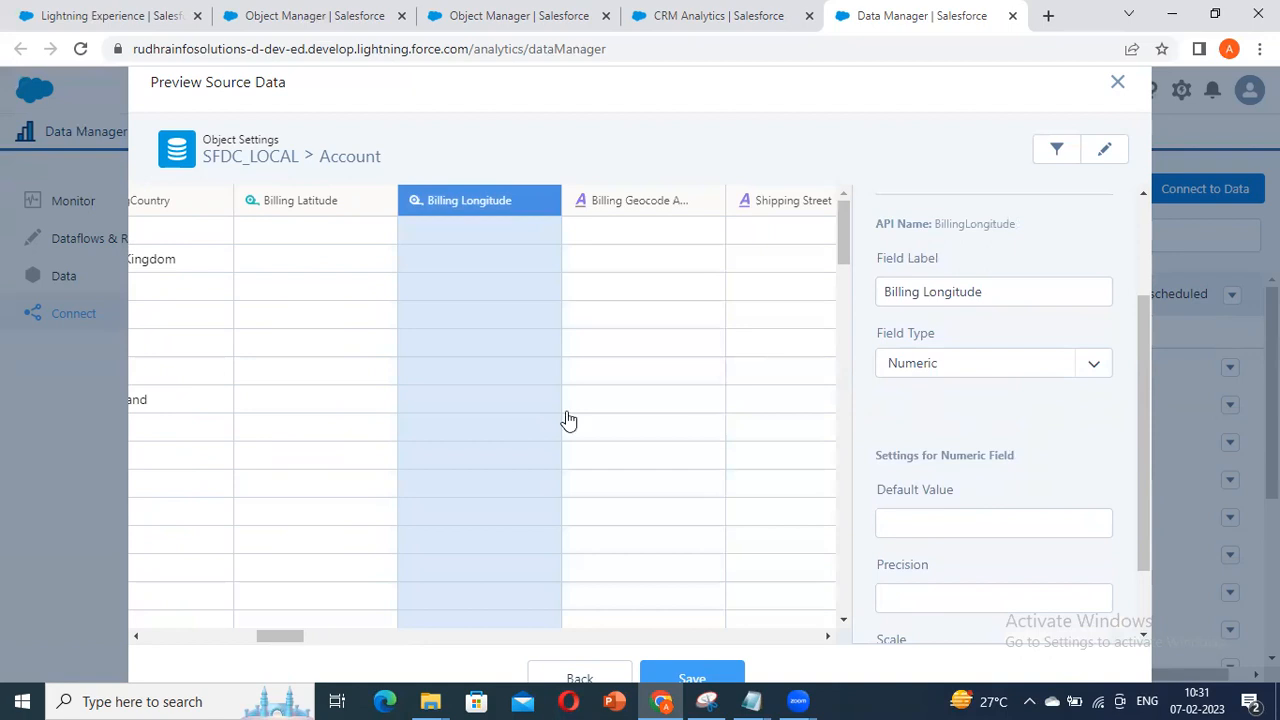
# Step: Return to the first Account columns and inspect the field attributes of Master Record ID, Id and Name
pyautogui.moveTo(275, 645); pyautogui.dragTo(26, 620)
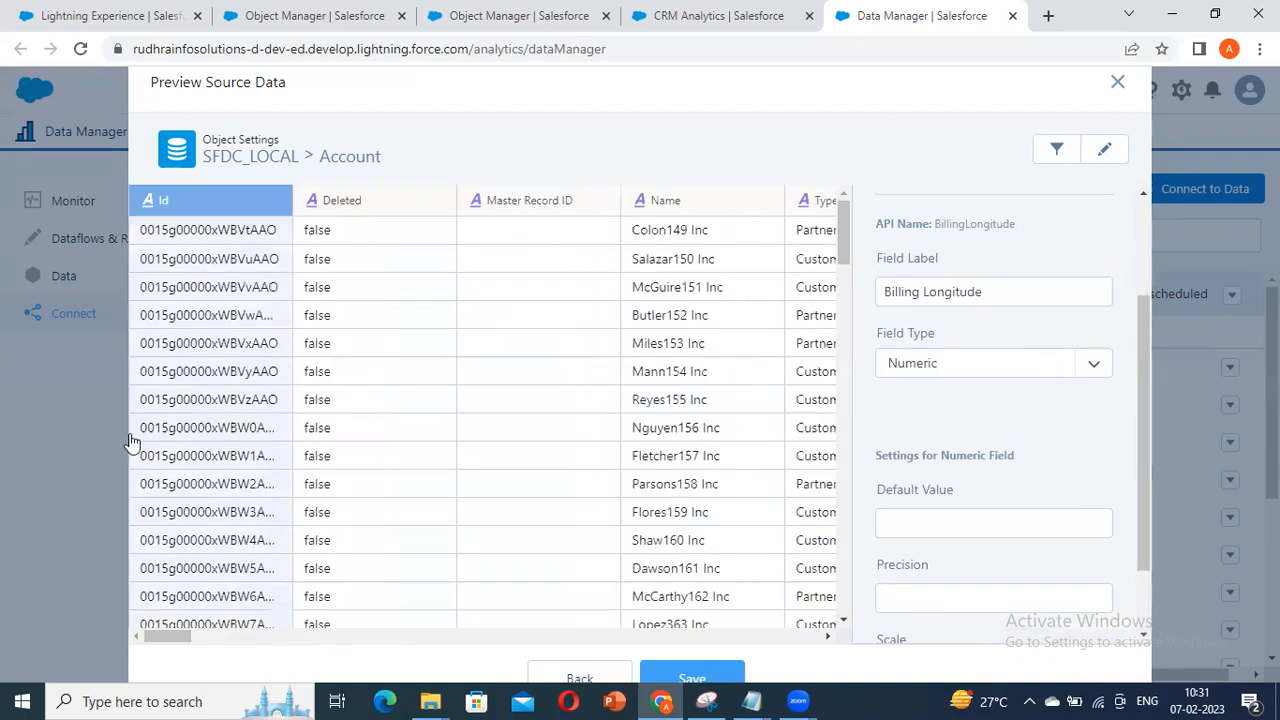
pyautogui.click(412, 428)
pyautogui.click(550, 418)
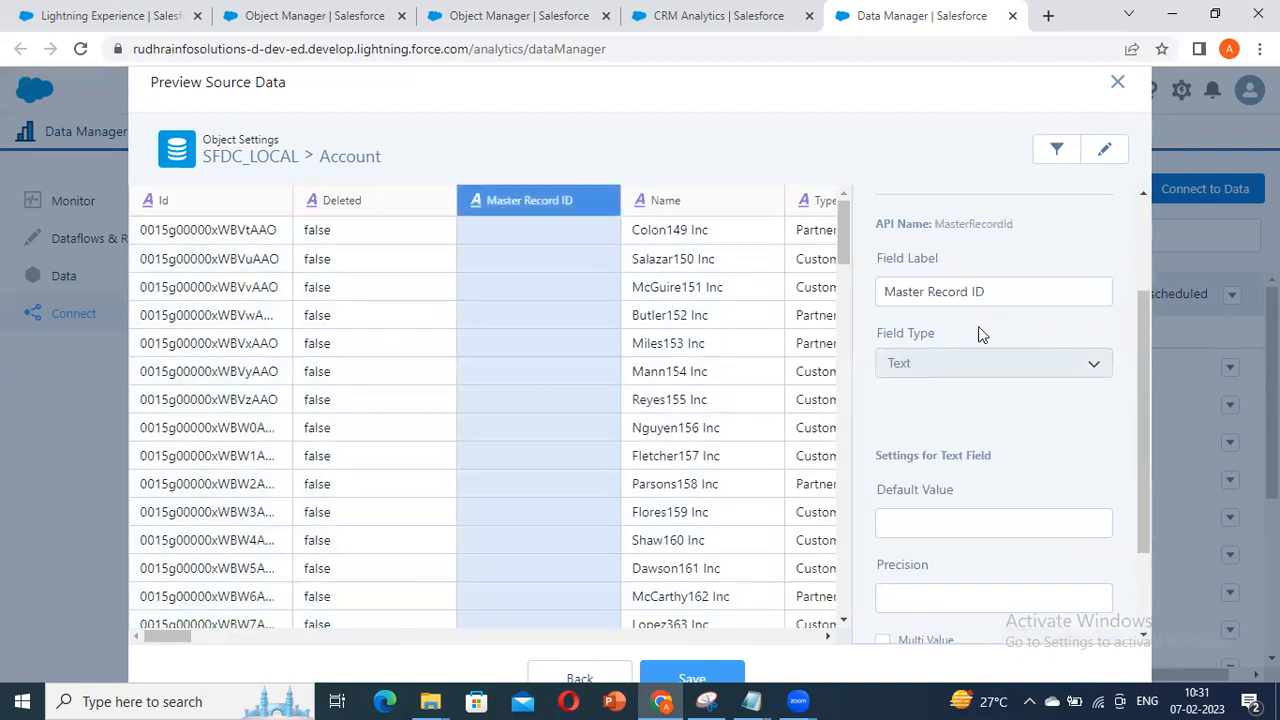
pyautogui.click(252, 322)
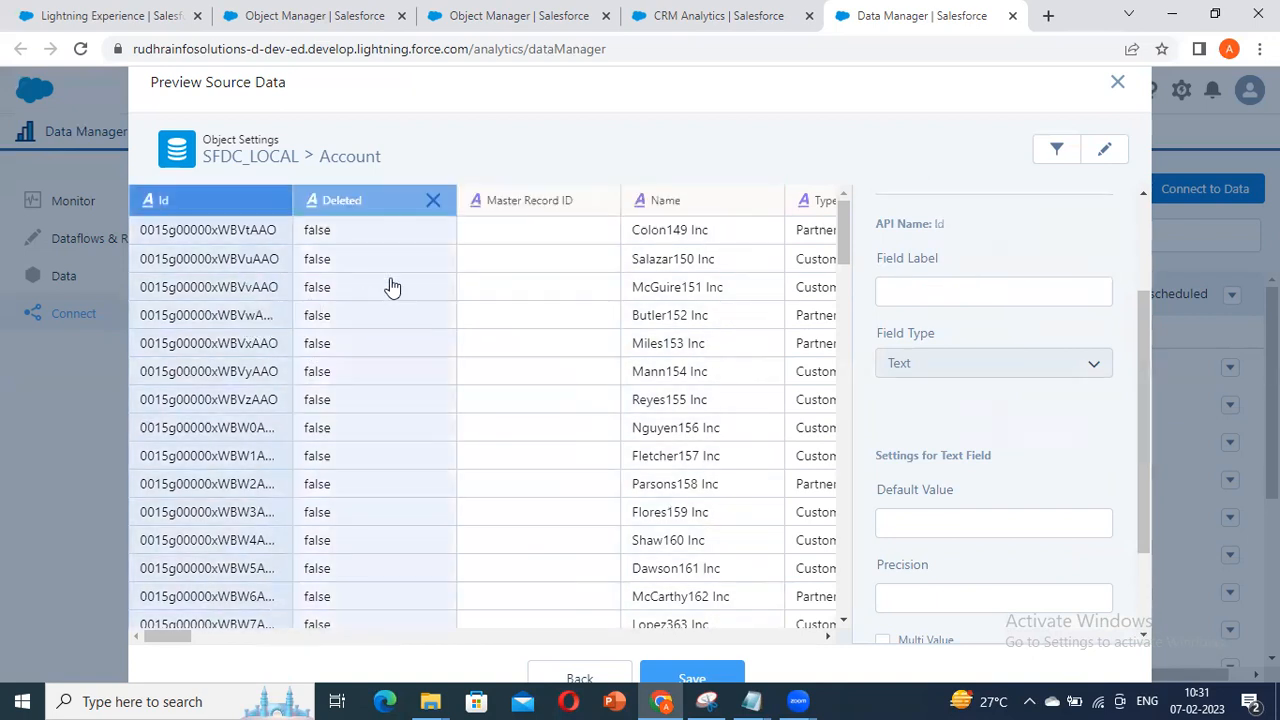
pyautogui.click(754, 361)
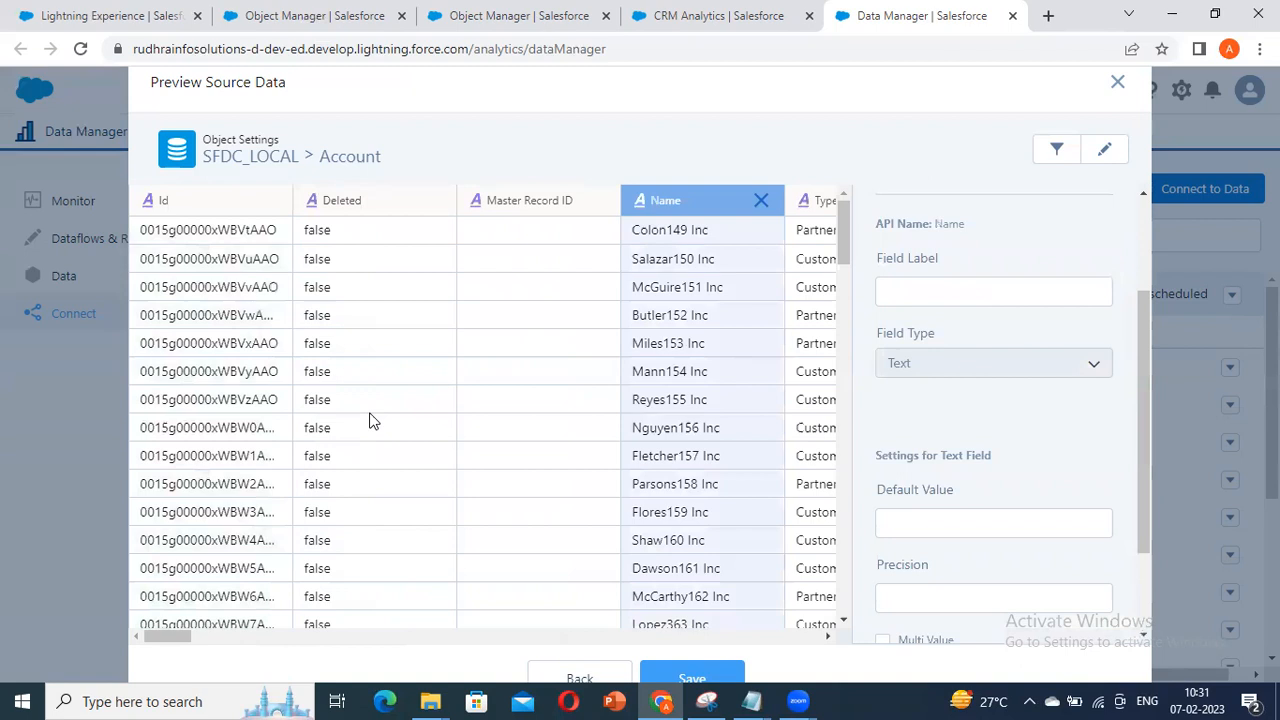
# Step: Compare the field attributes of the BillingCountry and Billing Latitude columns in the Account preview
pyautogui.moveTo(185, 647); pyautogui.dragTo(274, 650)
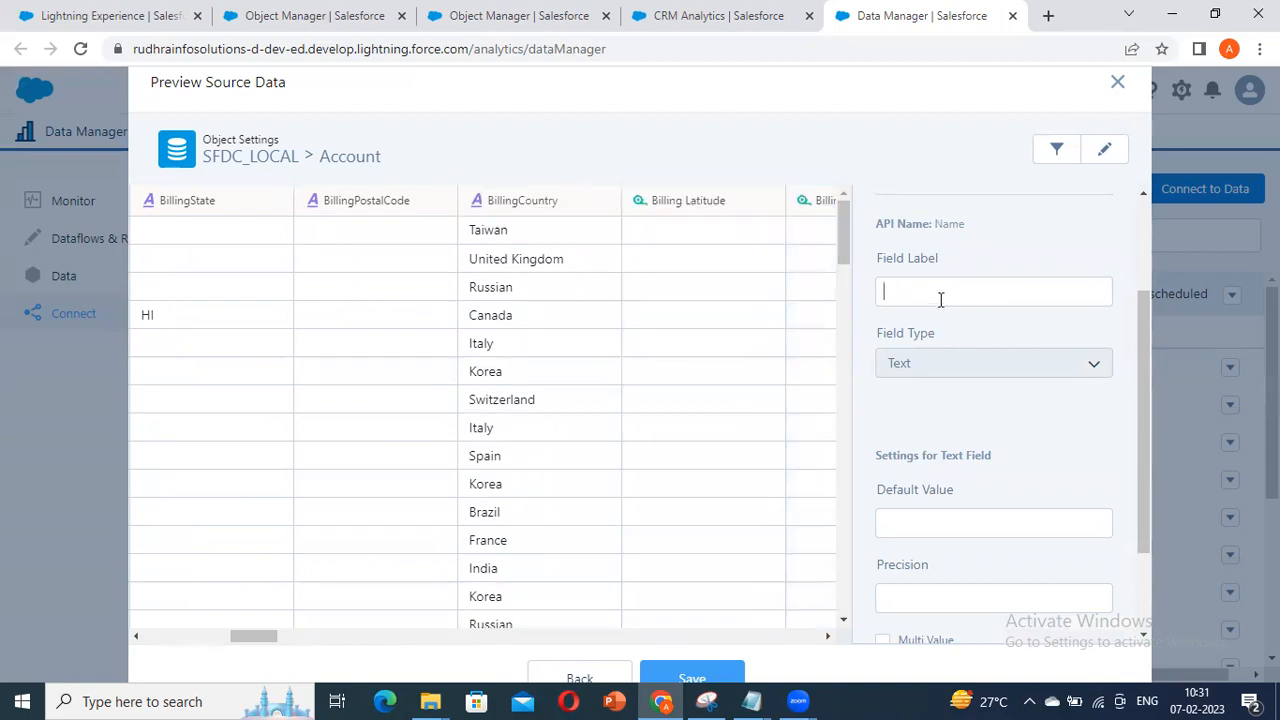
pyautogui.click(554, 291)
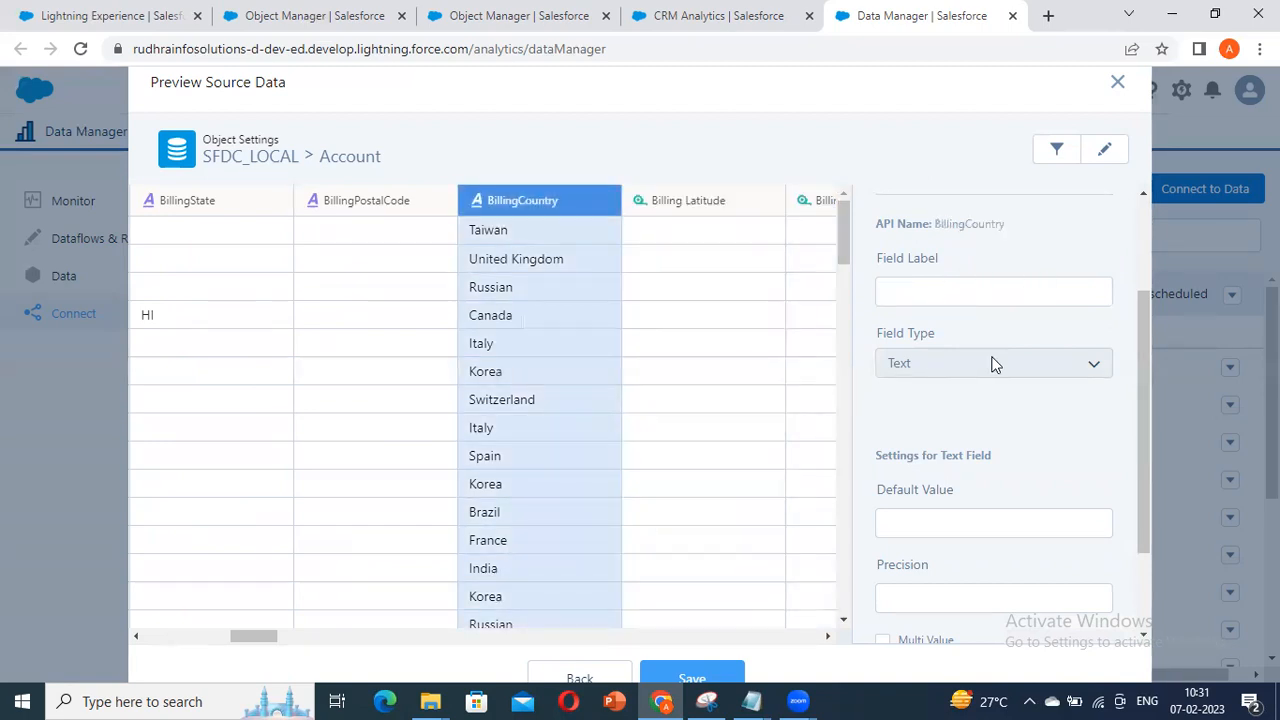
pyautogui.click(686, 260)
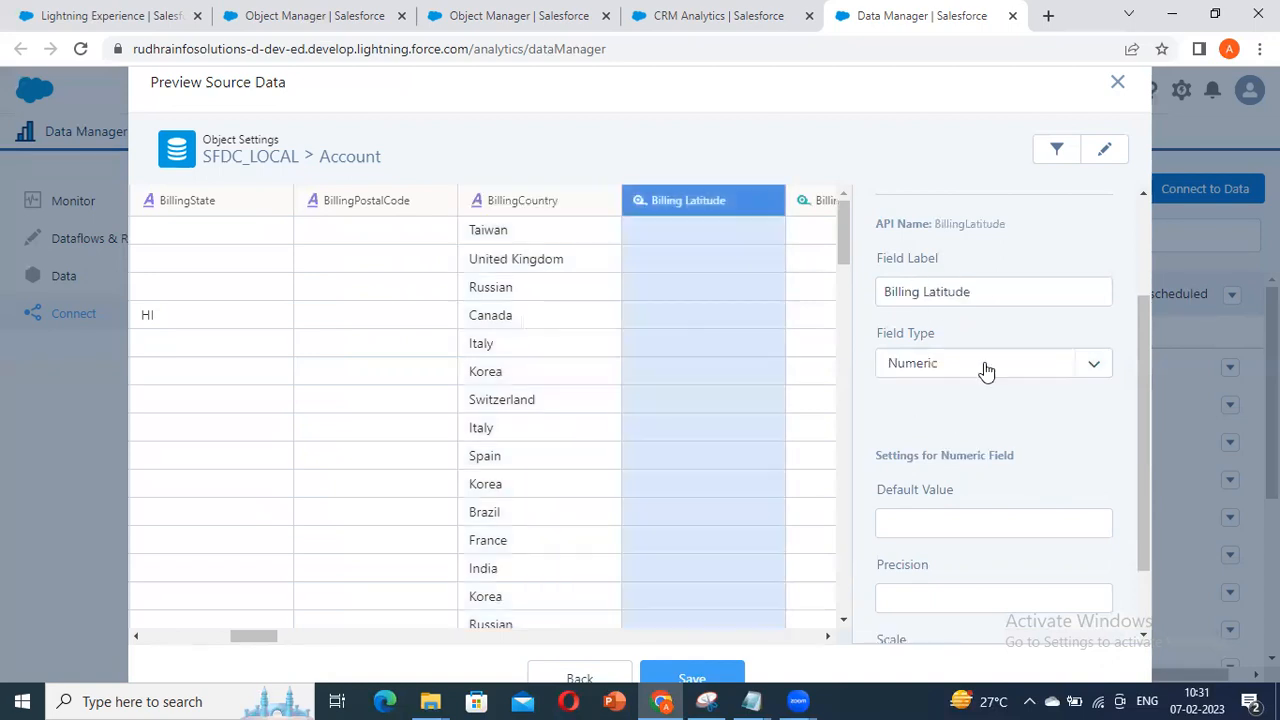
# Step: Examine the numeric settings of Billing Latitude and the date settings of the System Modstamp column in the Account preview
pyautogui.scroll(-1, 971, 414)
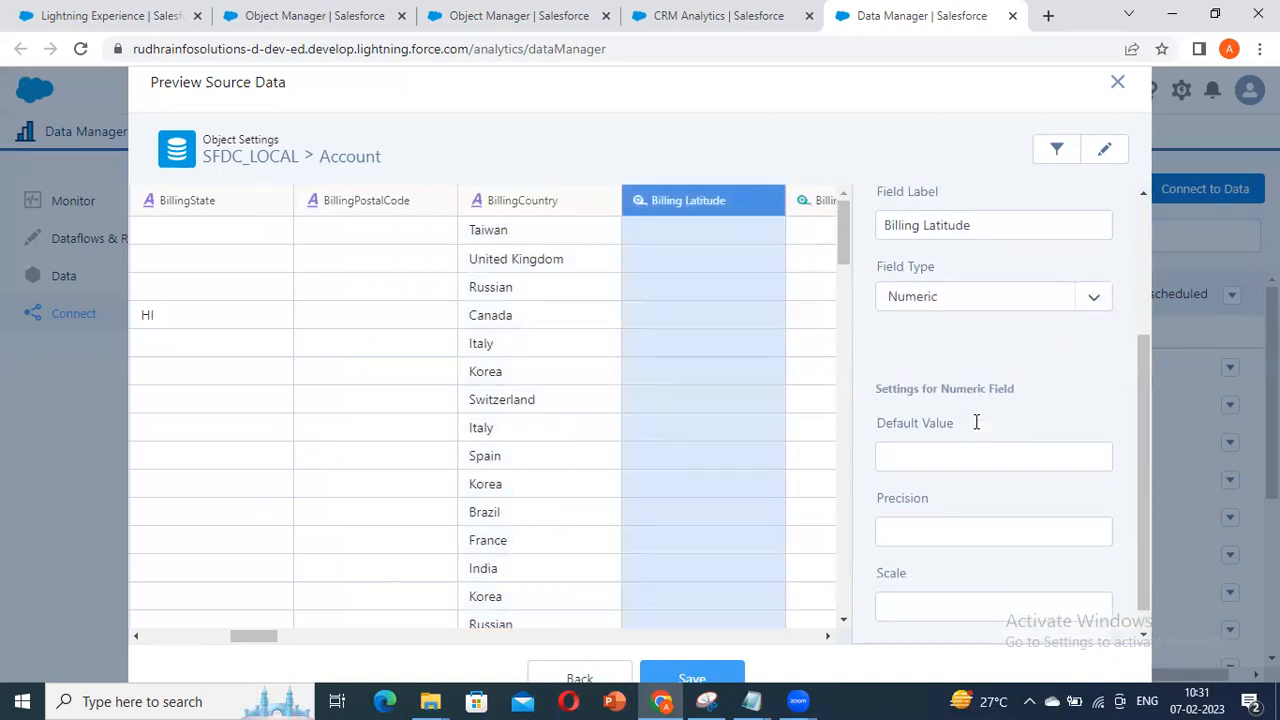
pyautogui.scroll(4, 974, 423)
pyautogui.moveTo(265, 640); pyautogui.dragTo(615, 640)
pyautogui.click(631, 466)
pyautogui.click(537, 446)
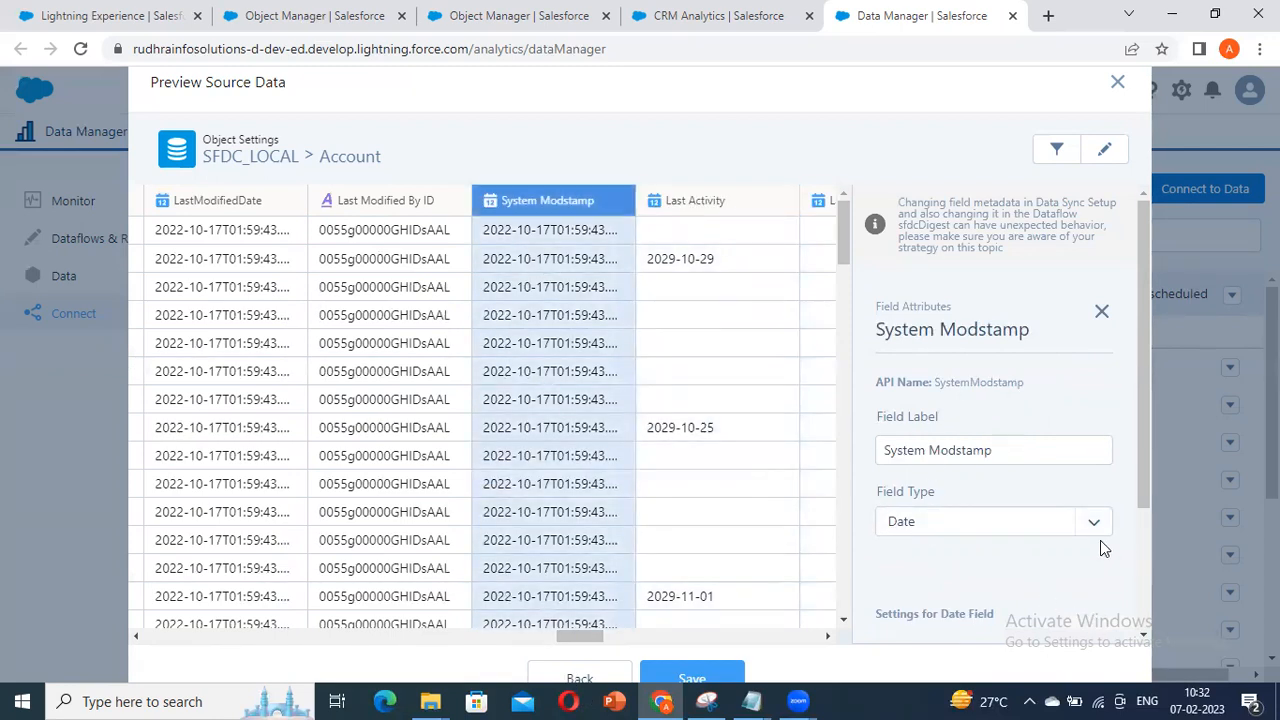
pyautogui.scroll(-1, 1040, 575)
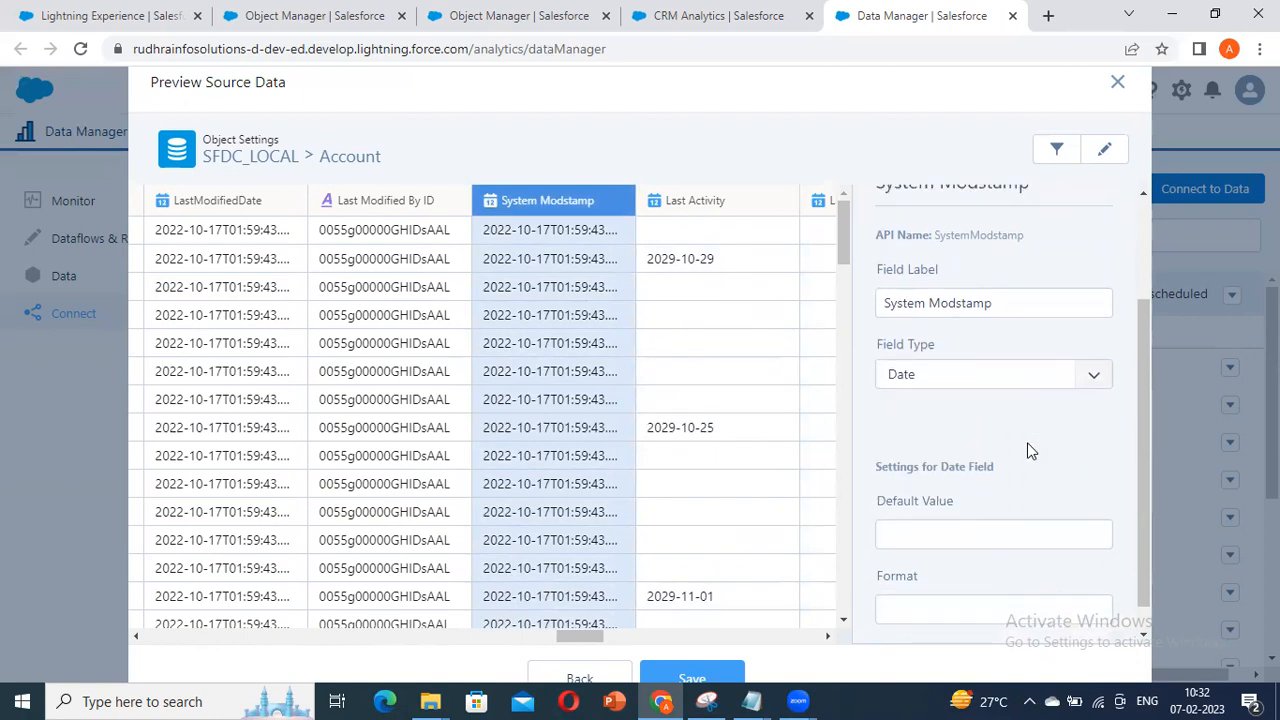
pyautogui.scroll(-1, 1029, 449)
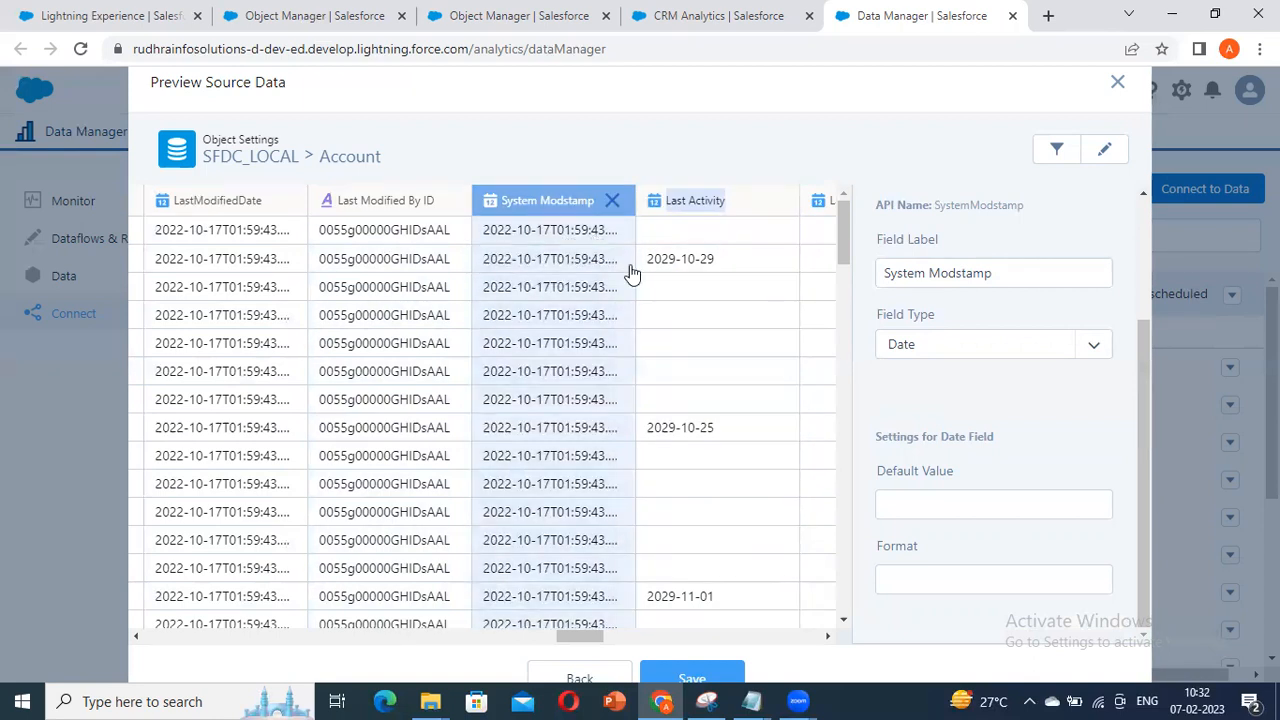
# Step: Look through the remaining Account preview columns and save the object settings
pyautogui.moveTo(593, 637); pyautogui.dragTo(895, 638)
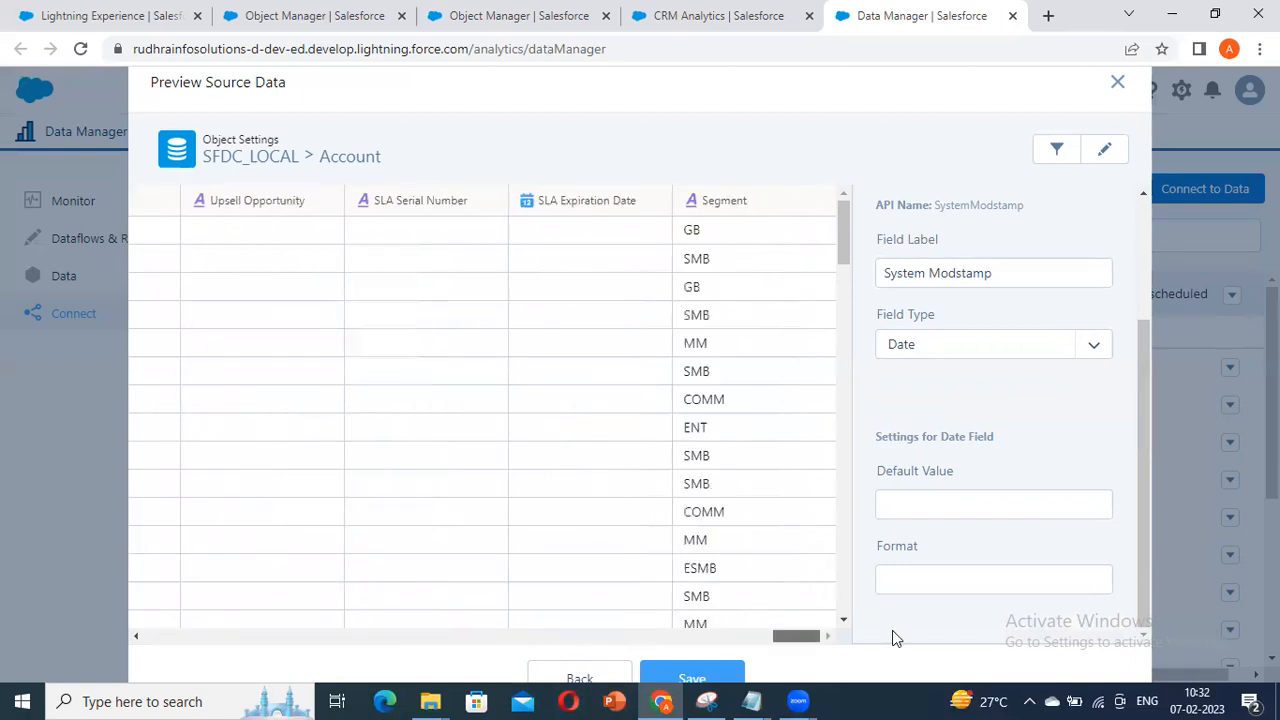
pyautogui.moveTo(810, 637); pyautogui.dragTo(508, 636)
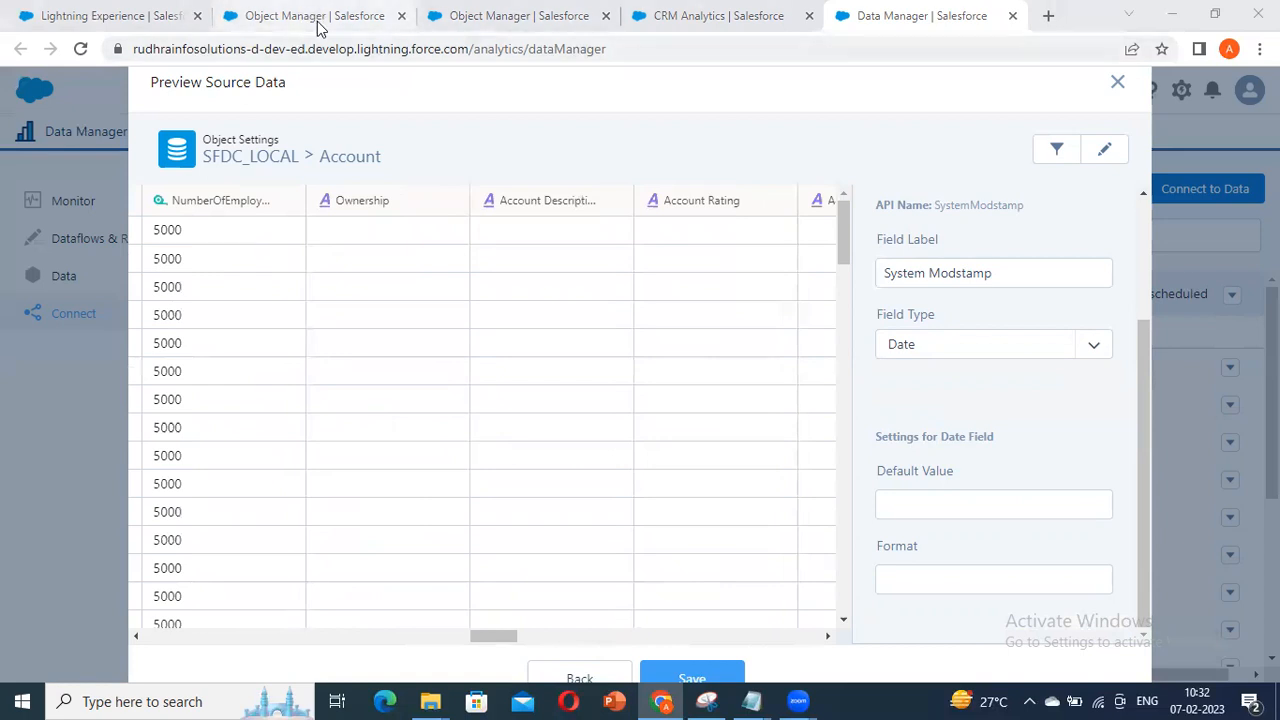
pyautogui.click(741, 675)
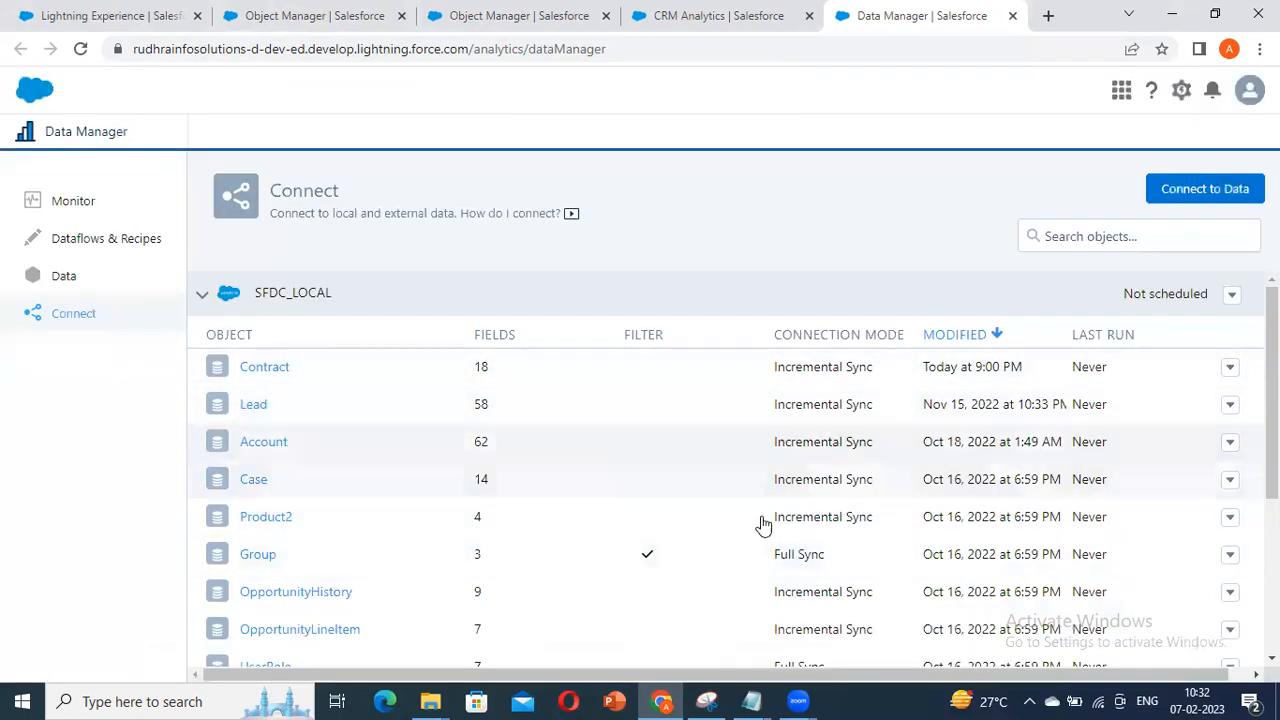
# Step: Schedule the SFDC_LOCAL connection to run weekly on Monday at 12:00 am and save the schedule
pyautogui.click(1230, 442)
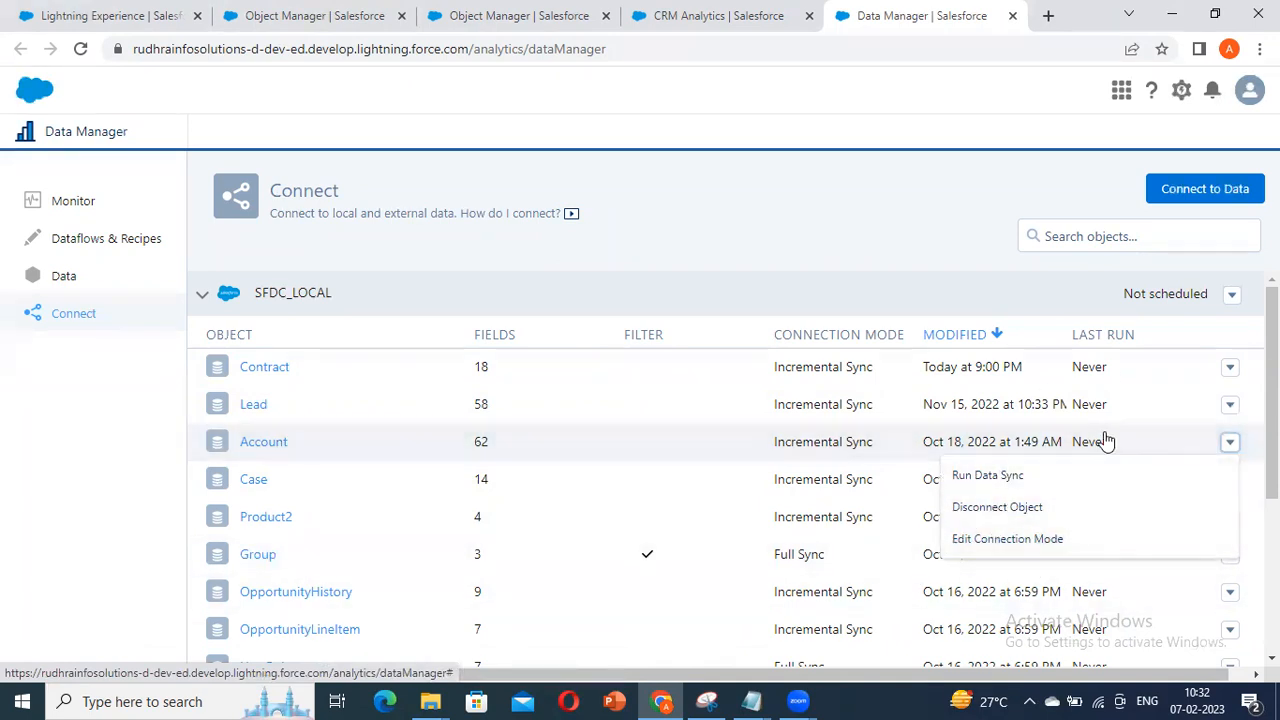
pyautogui.click(883, 271)
pyautogui.click(1232, 294)
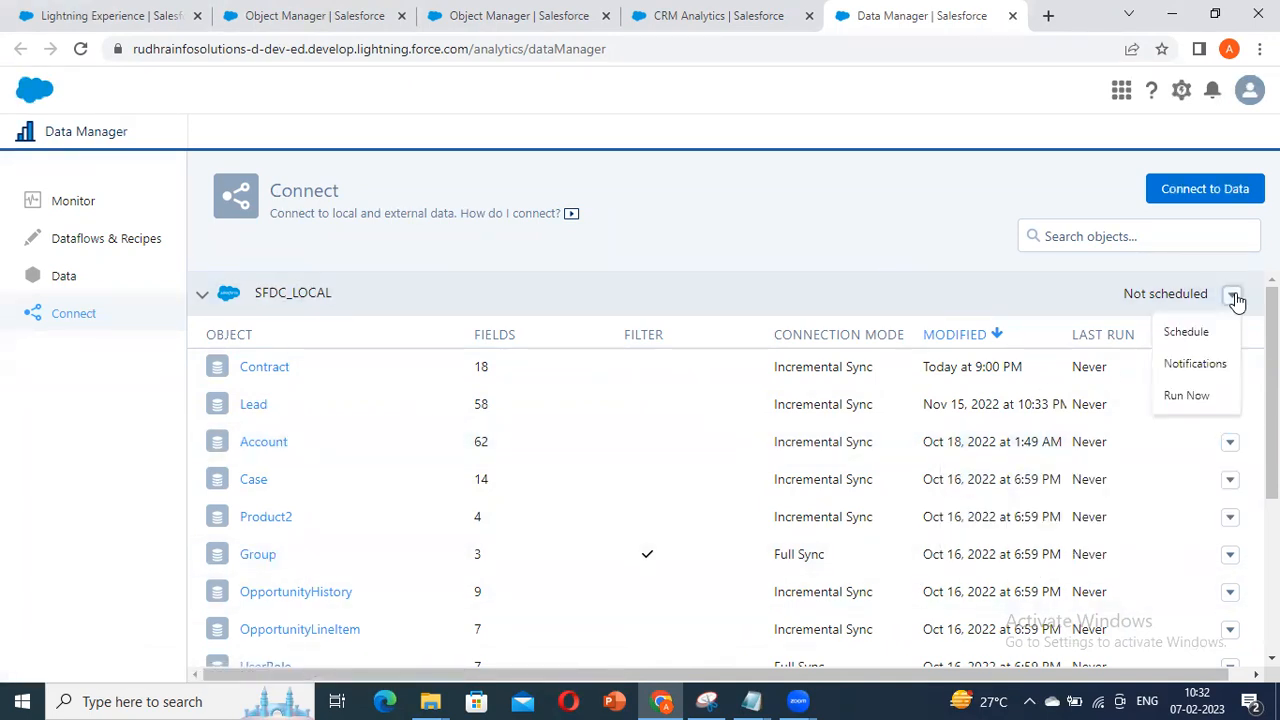
pyautogui.click(1180, 333)
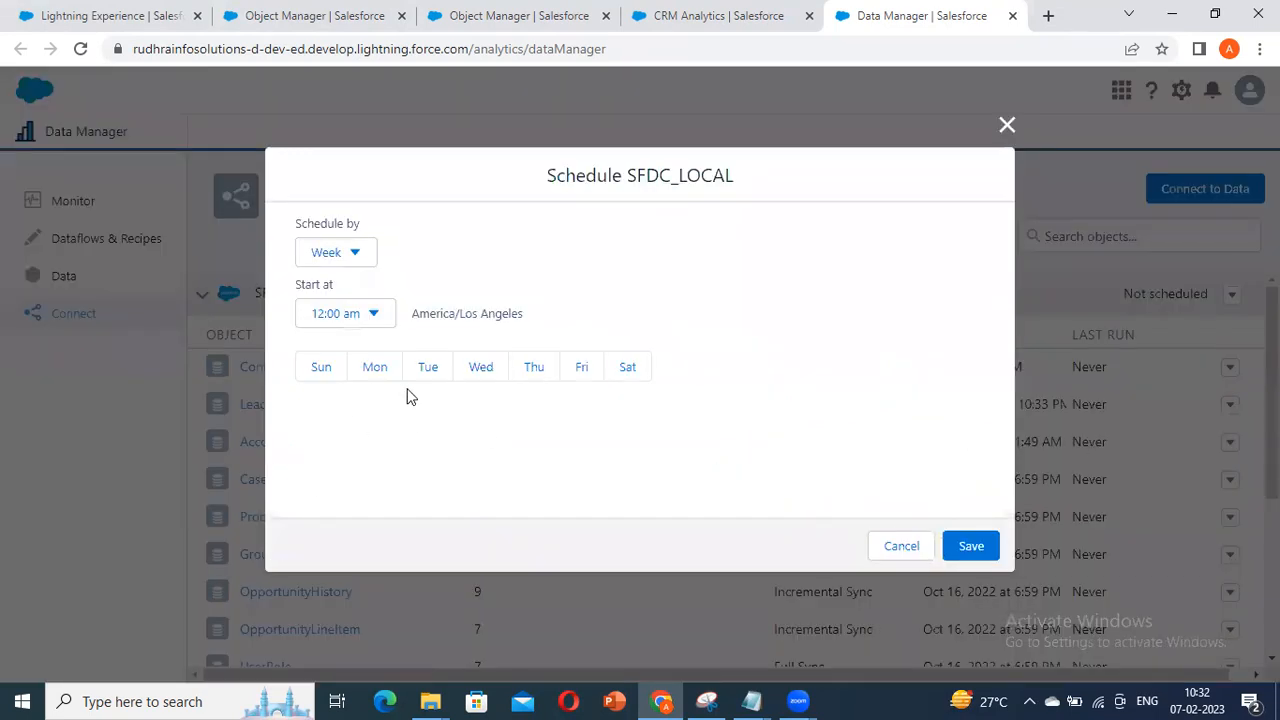
pyautogui.click(370, 372)
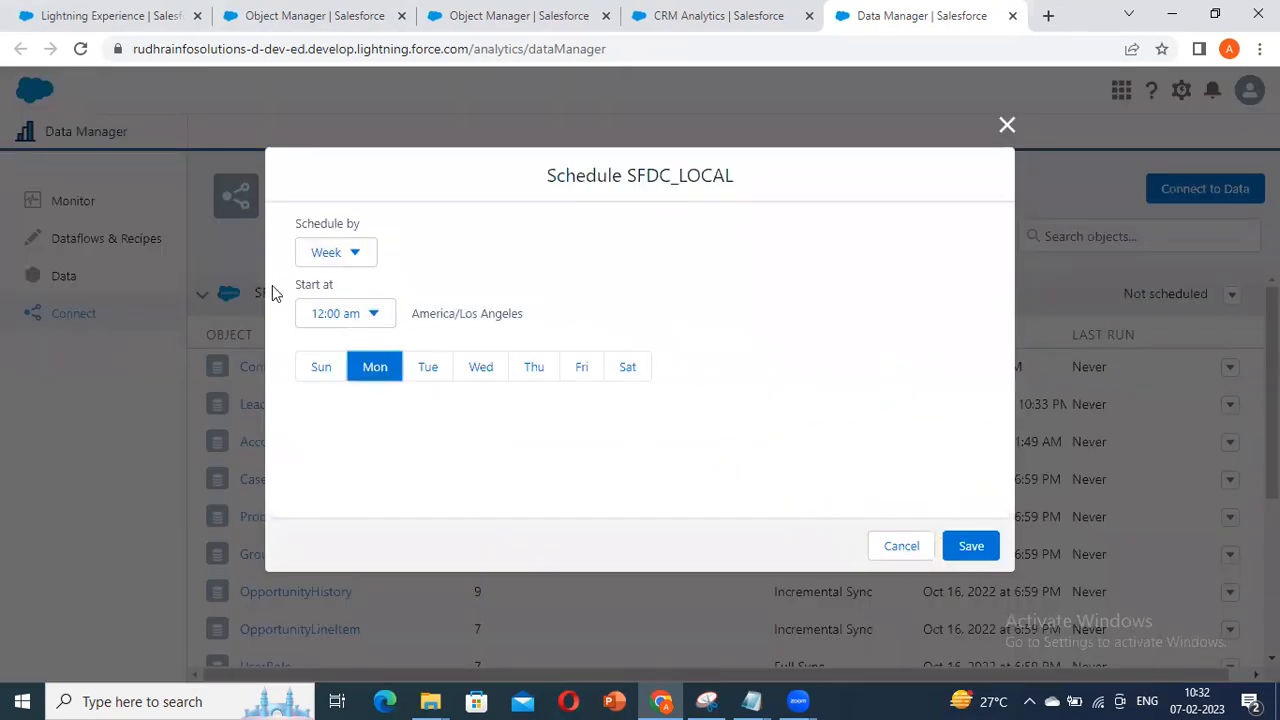
pyautogui.click(352, 256)
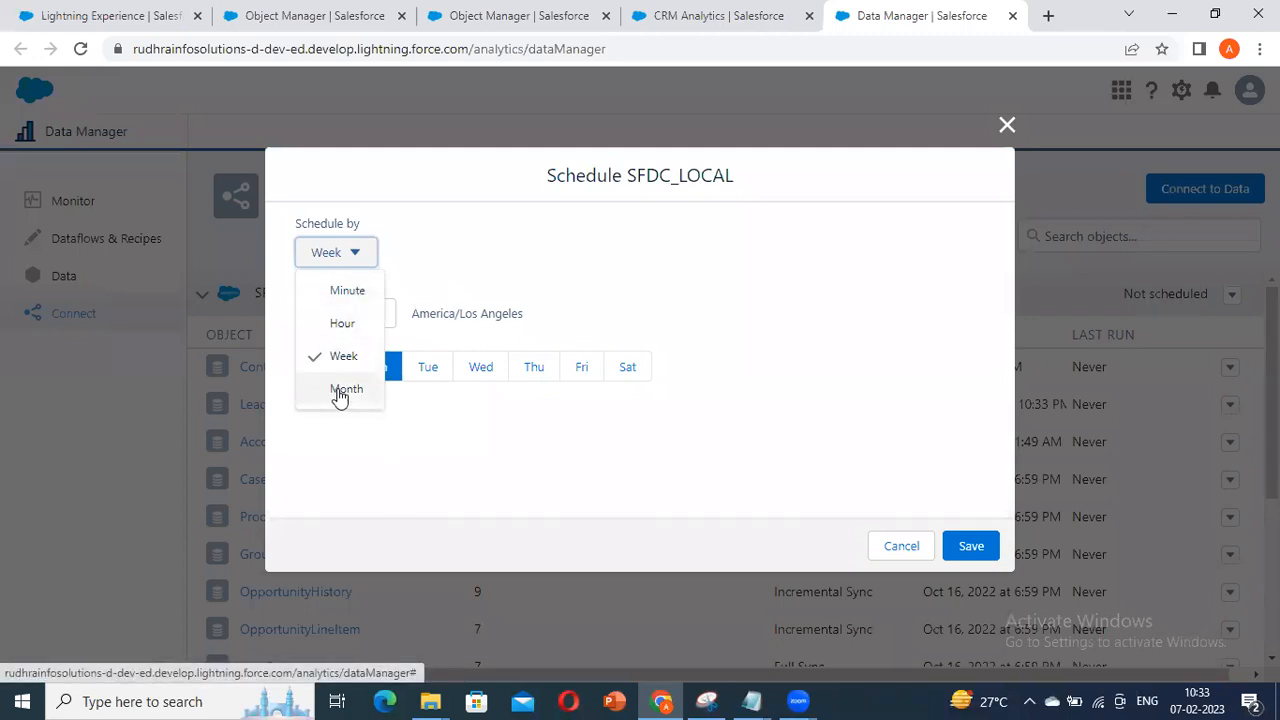
pyautogui.click(726, 277)
pyautogui.click(993, 549)
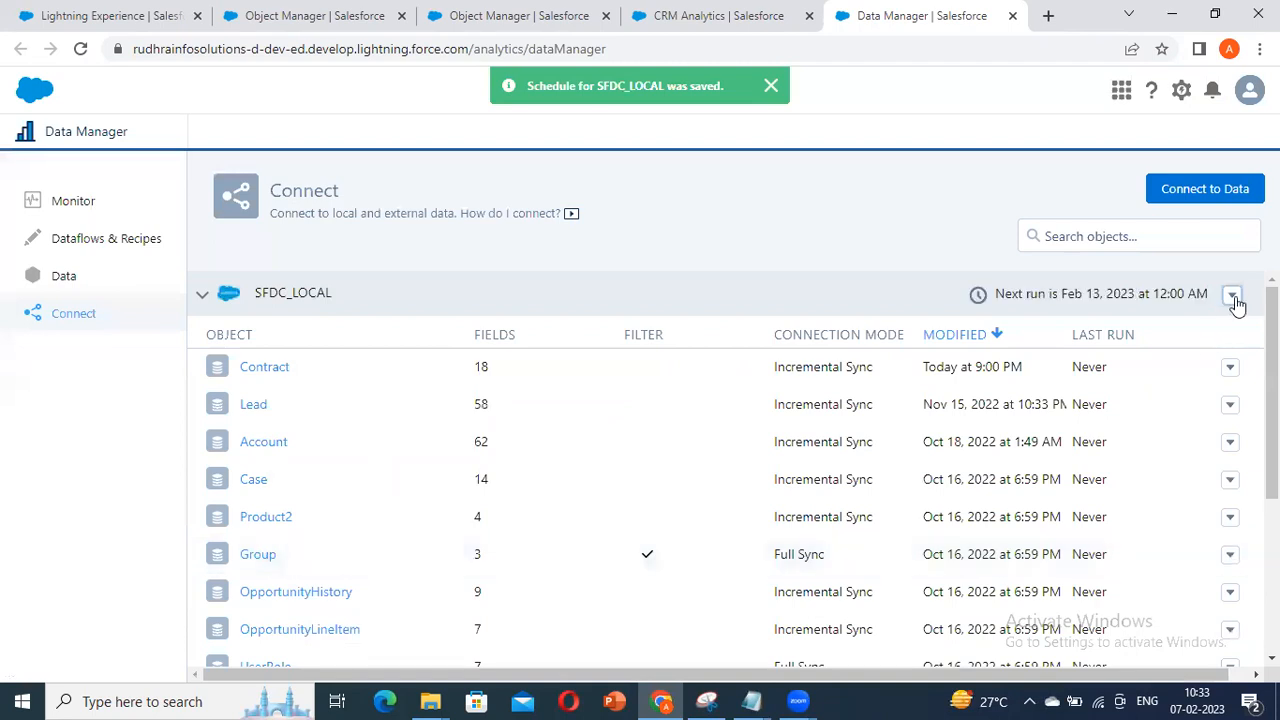
# Step: Reopen the SFDC_LOCAL schedule and examine the time zone that applies to its start time
pyautogui.click(1232, 295)
pyautogui.click(1218, 323)
pyautogui.click(1230, 296)
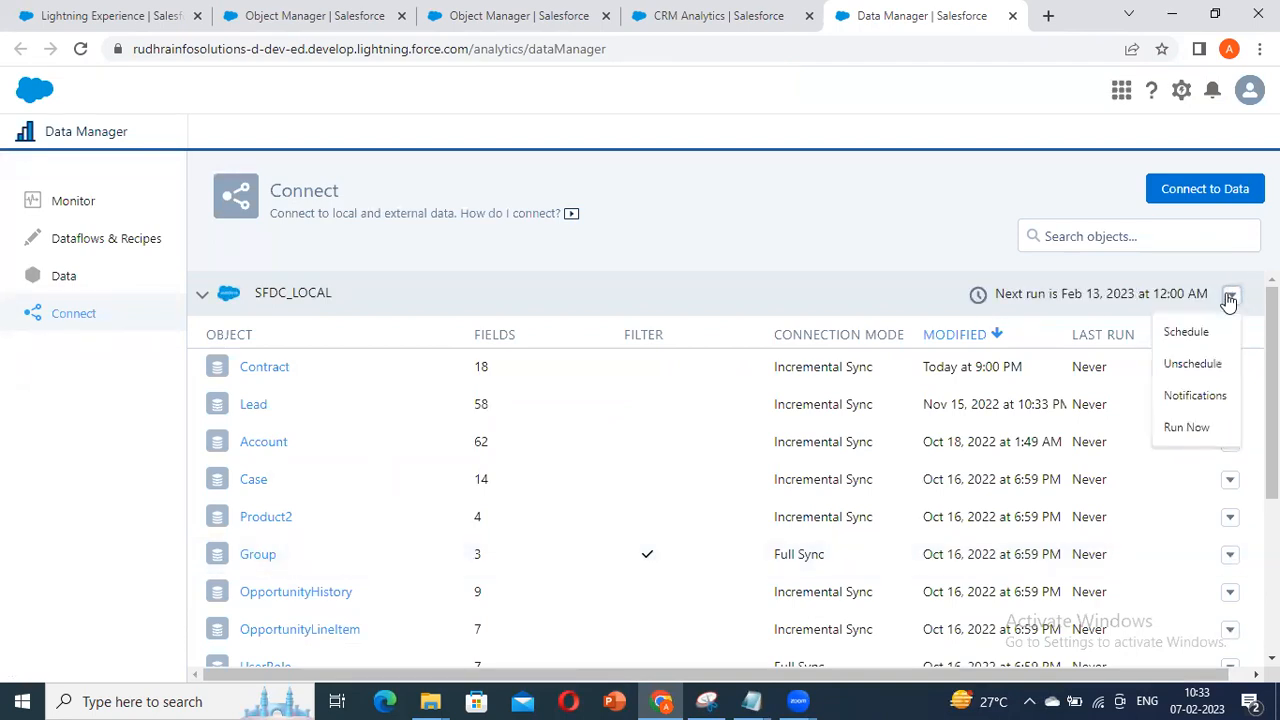
pyautogui.click(1182, 331)
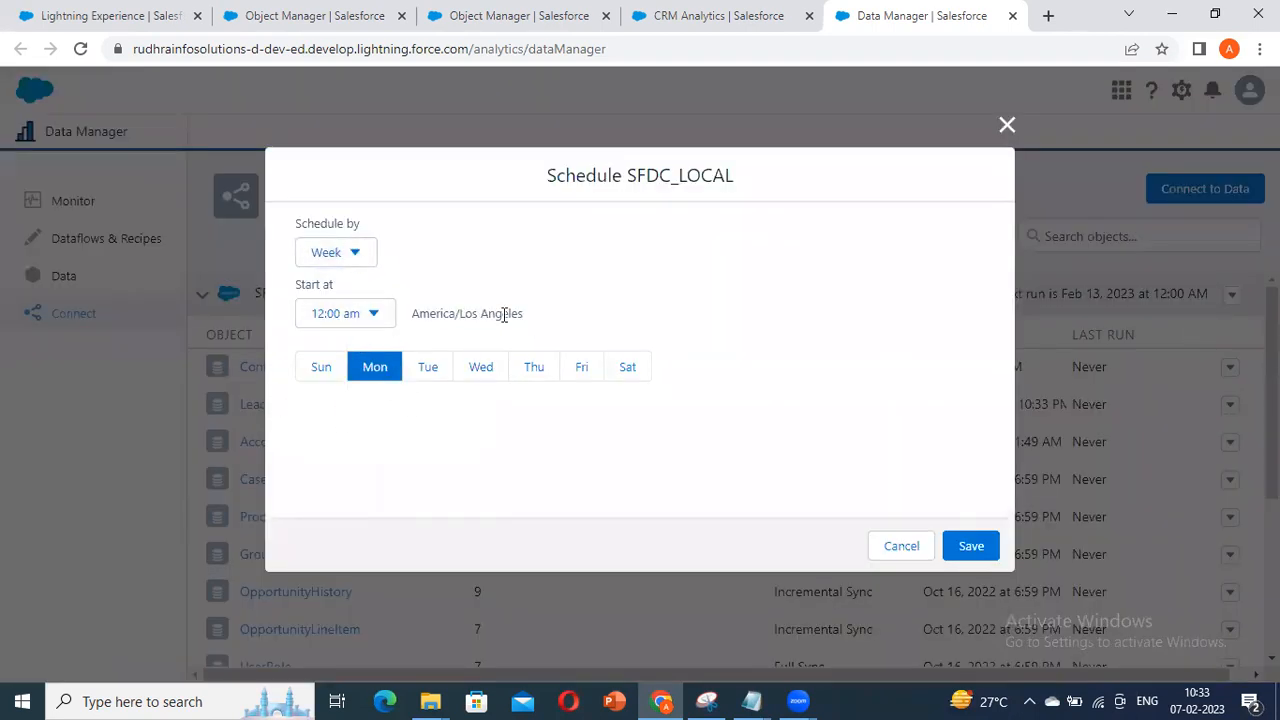
pyautogui.moveTo(524, 315); pyautogui.dragTo(408, 316)
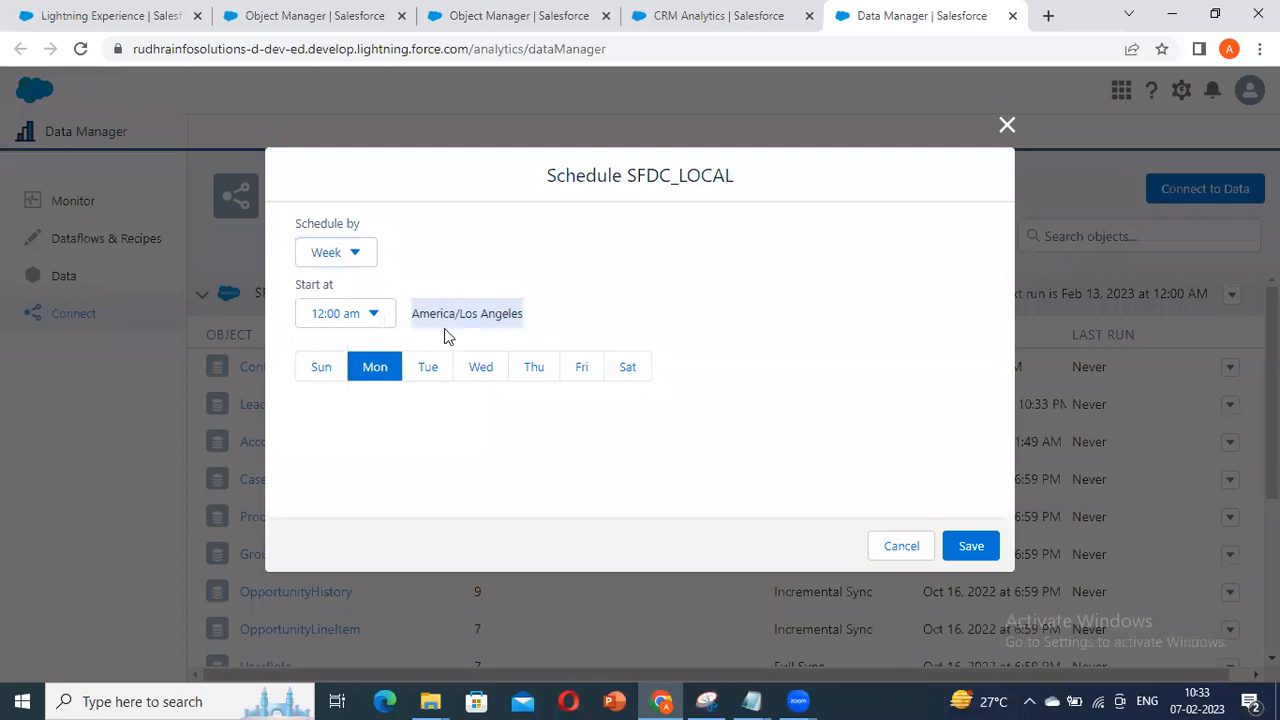
pyautogui.click(441, 328)
pyautogui.moveTo(415, 316); pyautogui.dragTo(525, 317)
pyautogui.click(370, 315)
pyautogui.click(503, 307)
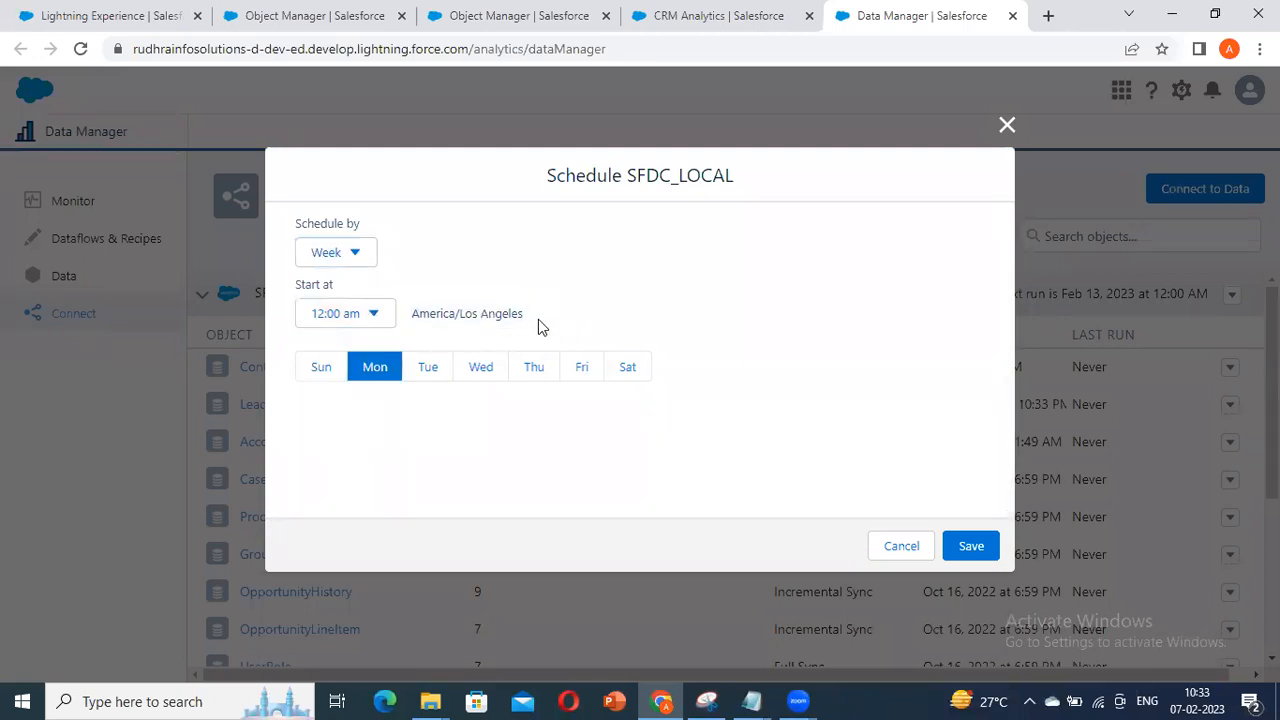
pyautogui.moveTo(538, 322); pyautogui.dragTo(417, 313)
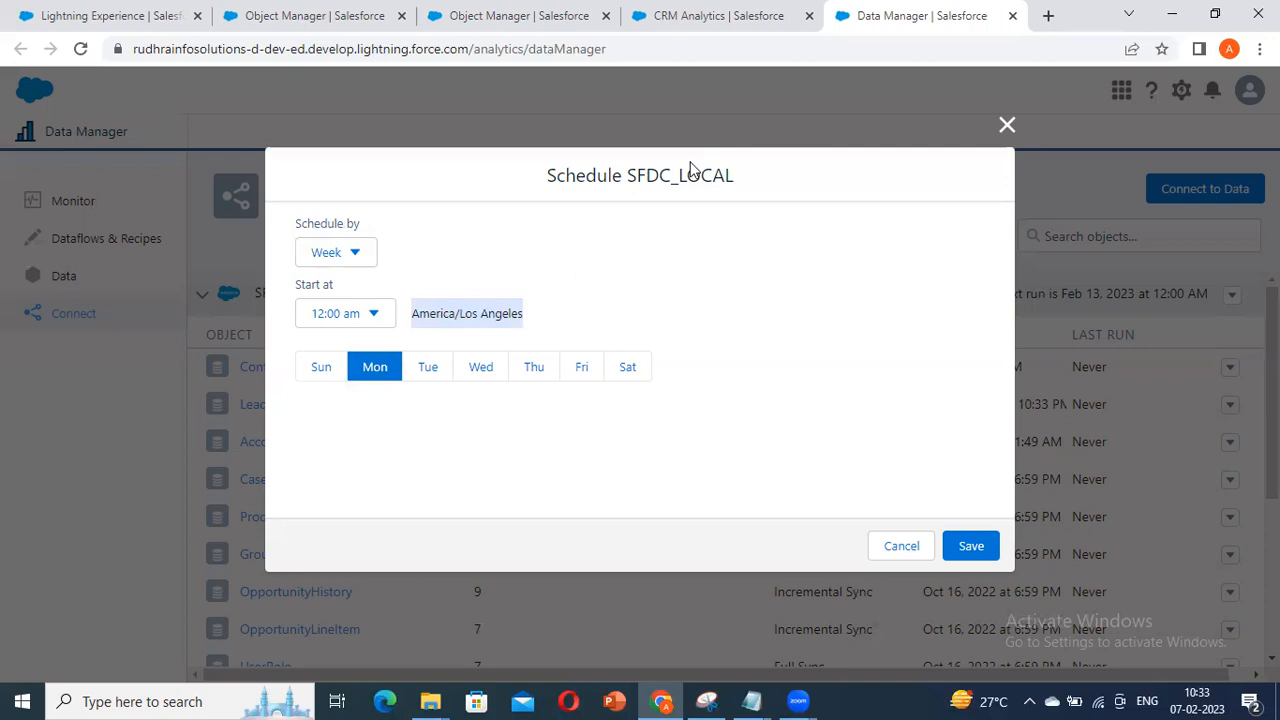
pyautogui.click(700, 20)
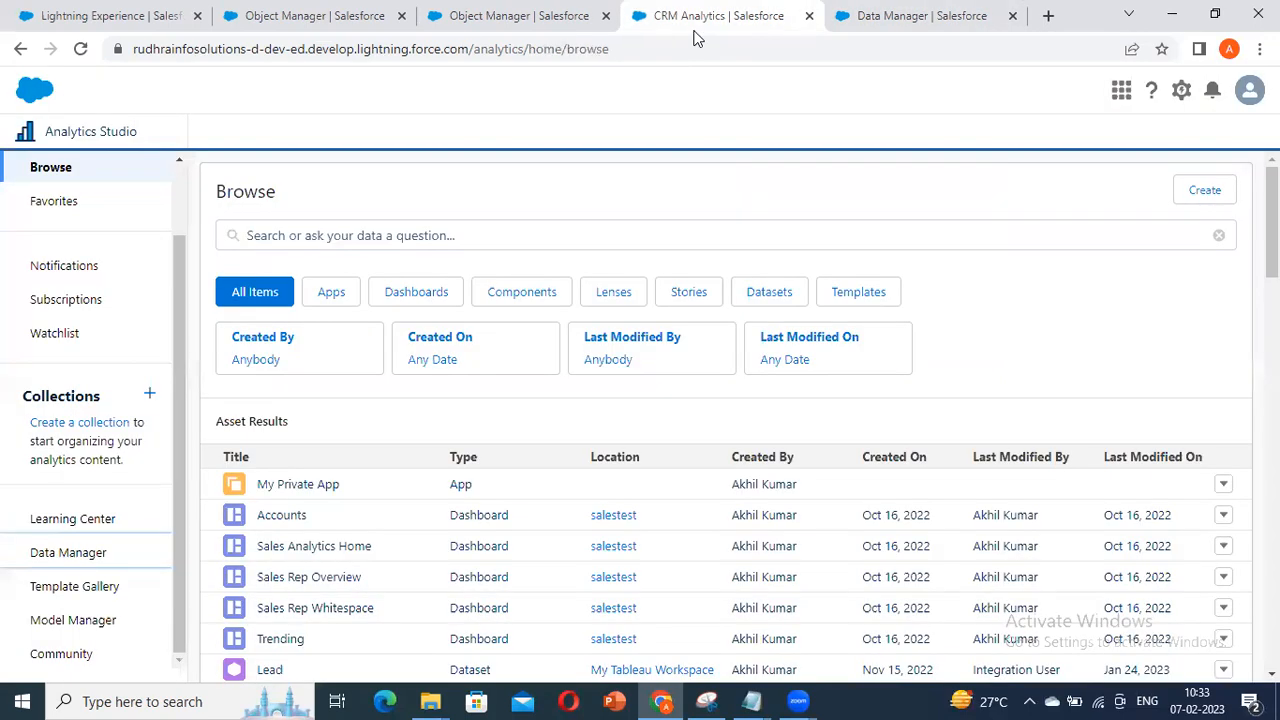
pyautogui.click(537, 14)
pyautogui.click(331, 14)
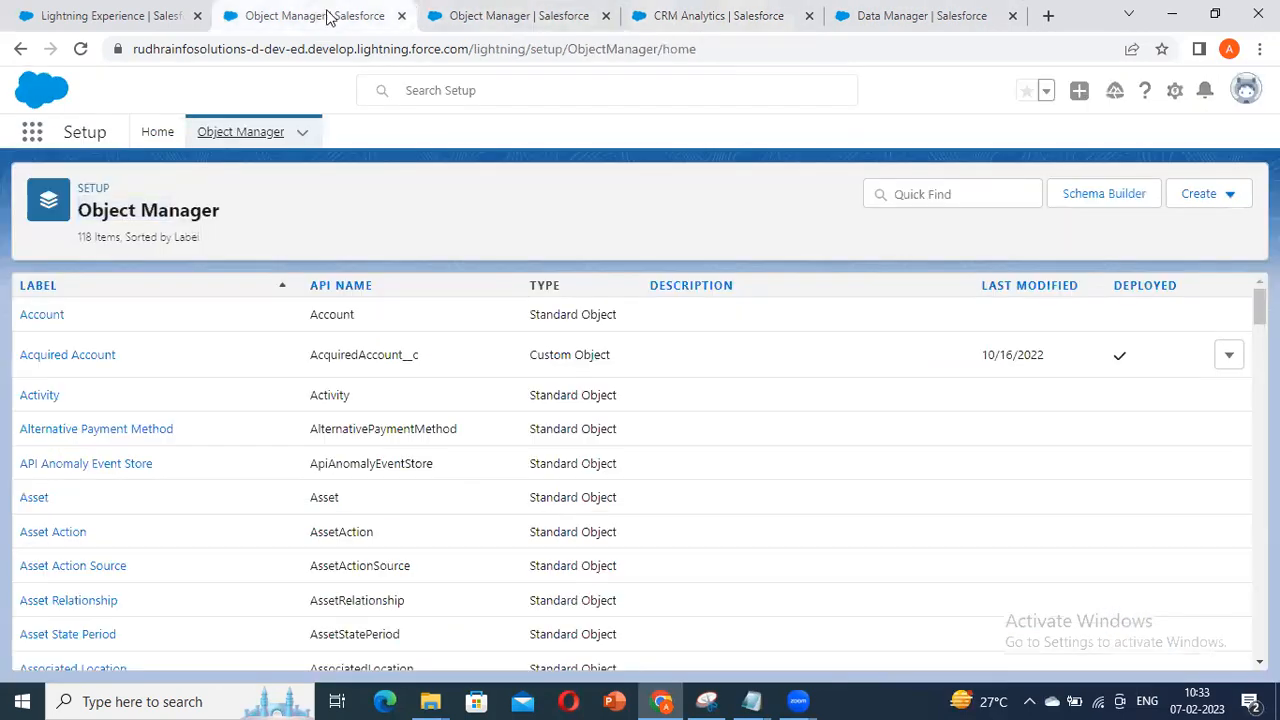
pyautogui.click(137, 20)
pyautogui.click(330, 15)
pyautogui.click(518, 20)
pyautogui.click(712, 18)
pyautogui.click(900, 16)
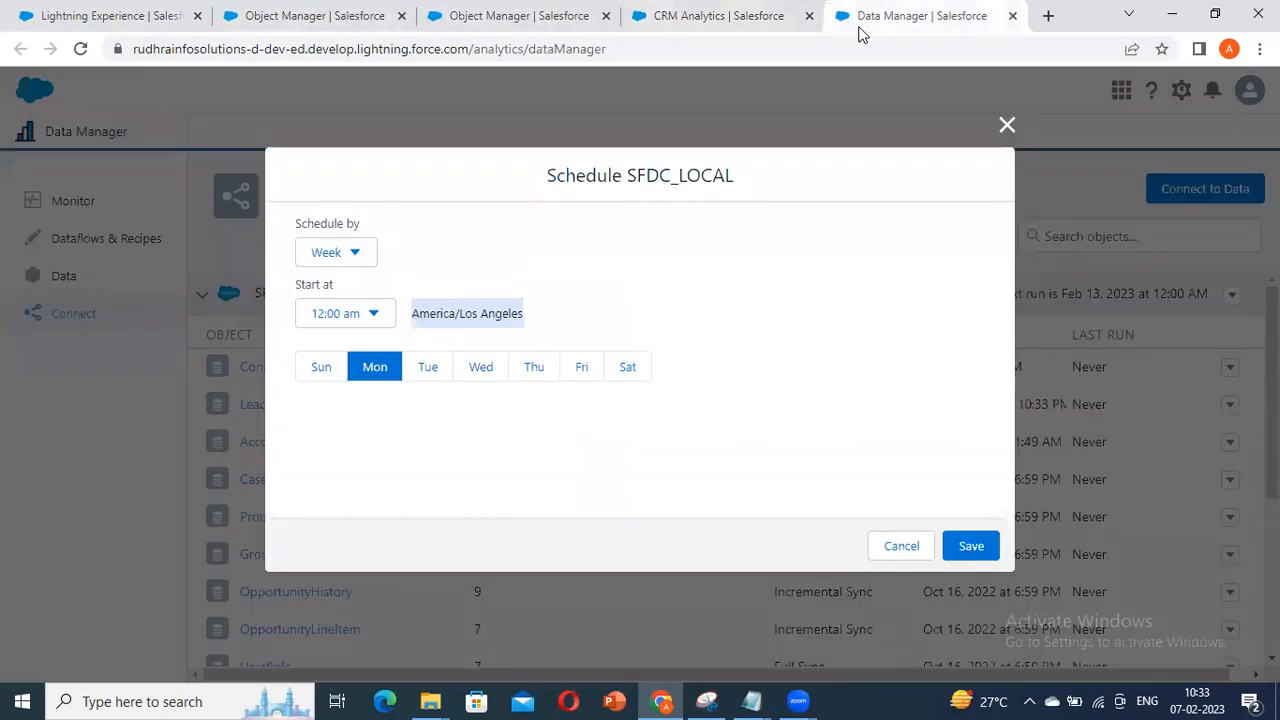
# Step: Open the Salesforce Setup home page from the Lightning Experience Sales app
pyautogui.click(135, 22)
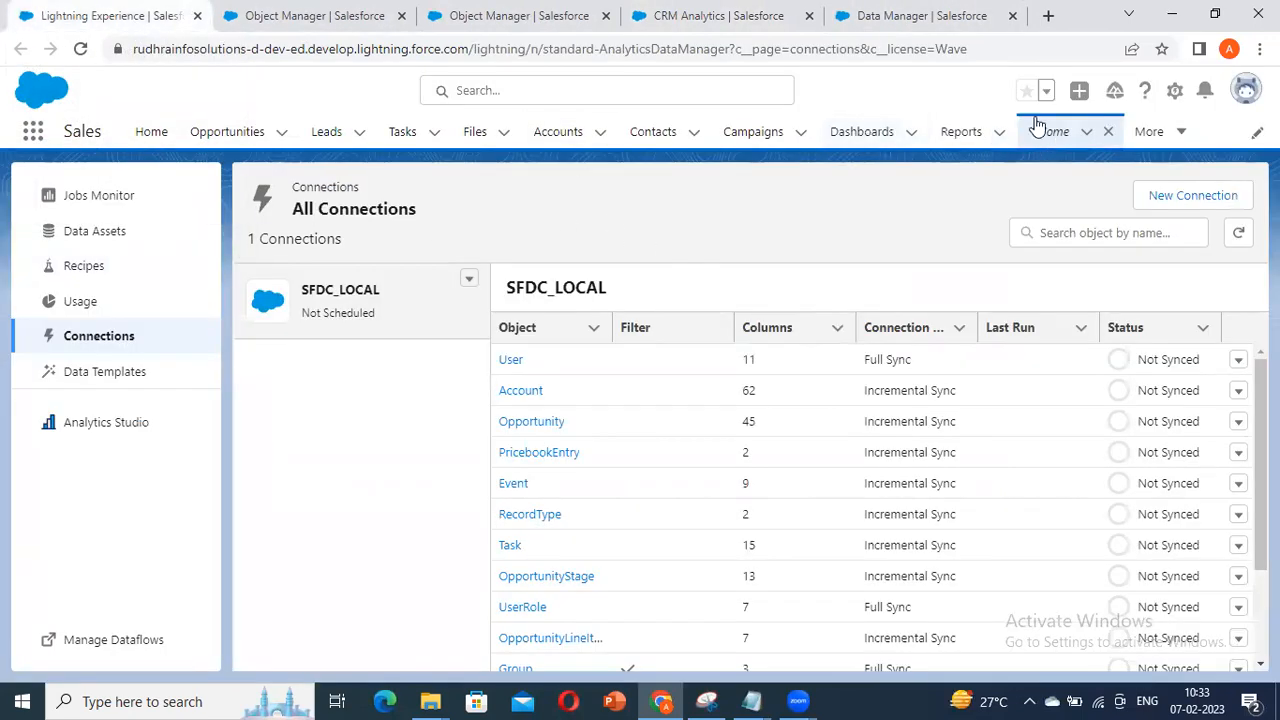
pyautogui.click(1175, 91)
pyautogui.click(1090, 138)
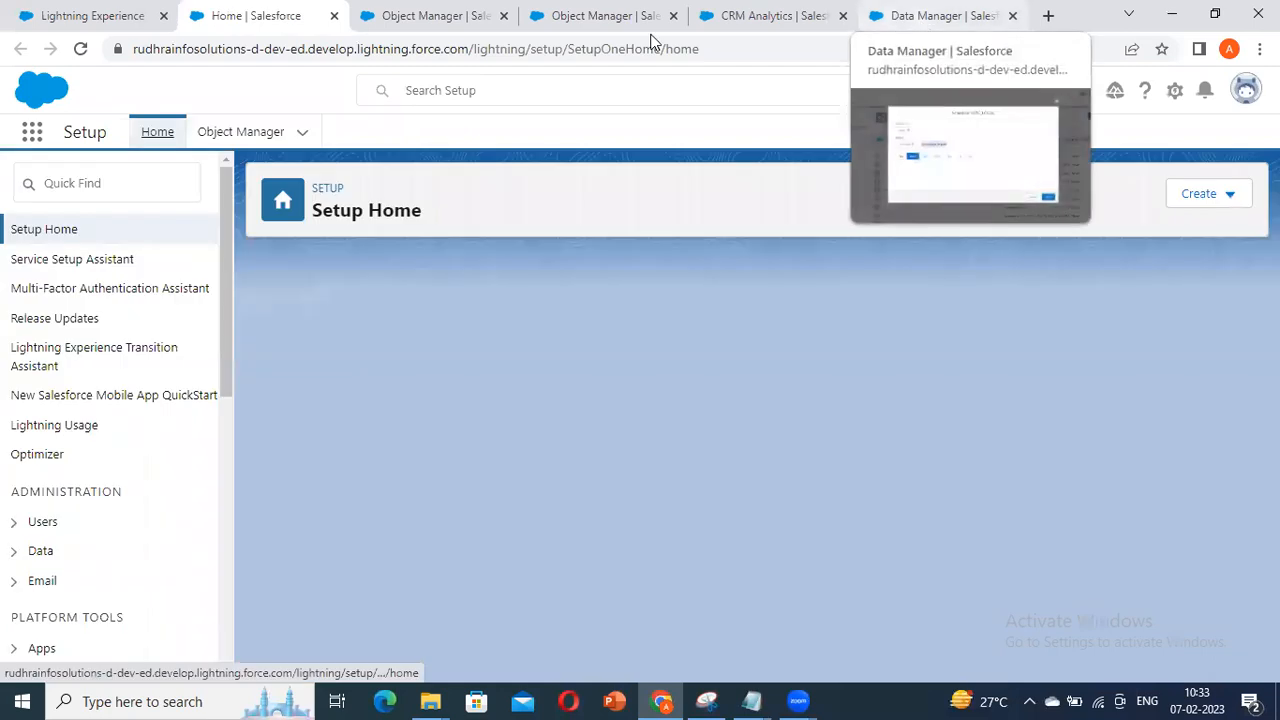
# Step: Return to the SFDC_LOCAL schedule in Data Manager, recheck its time zone and close the schedule
pyautogui.click(952, 22)
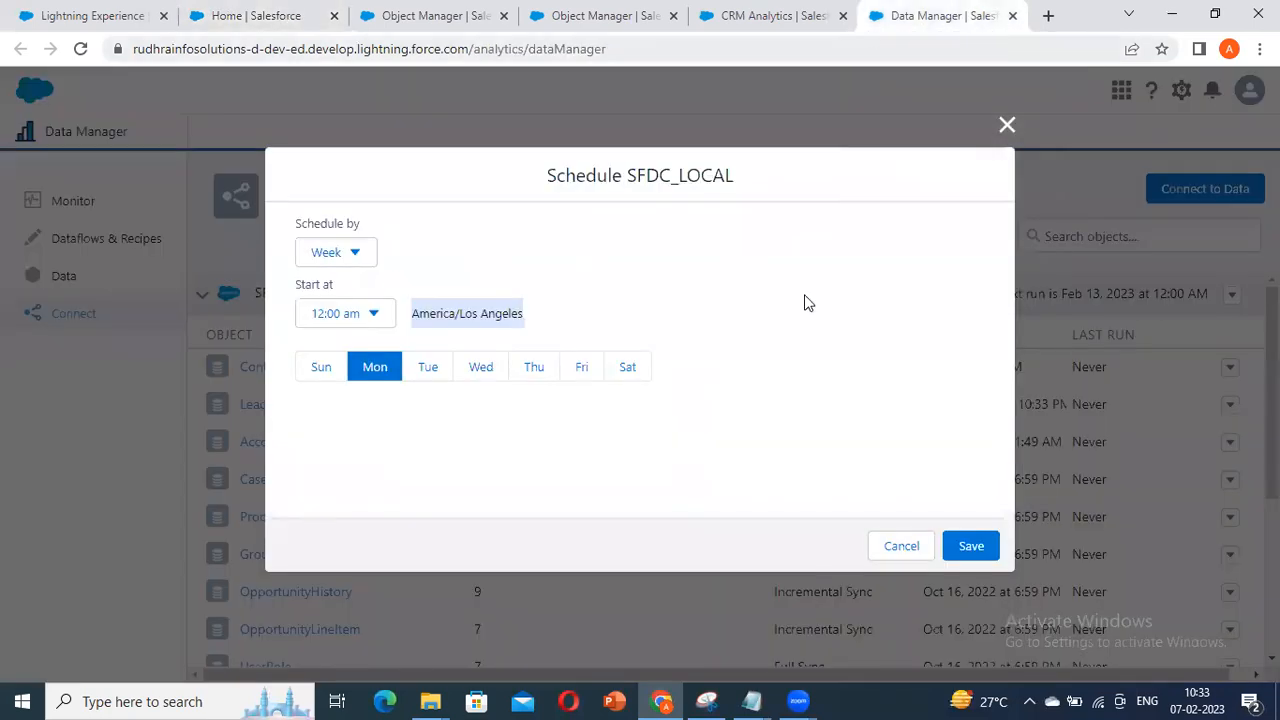
pyautogui.click(585, 349)
pyautogui.moveTo(413, 313); pyautogui.dragTo(685, 306)
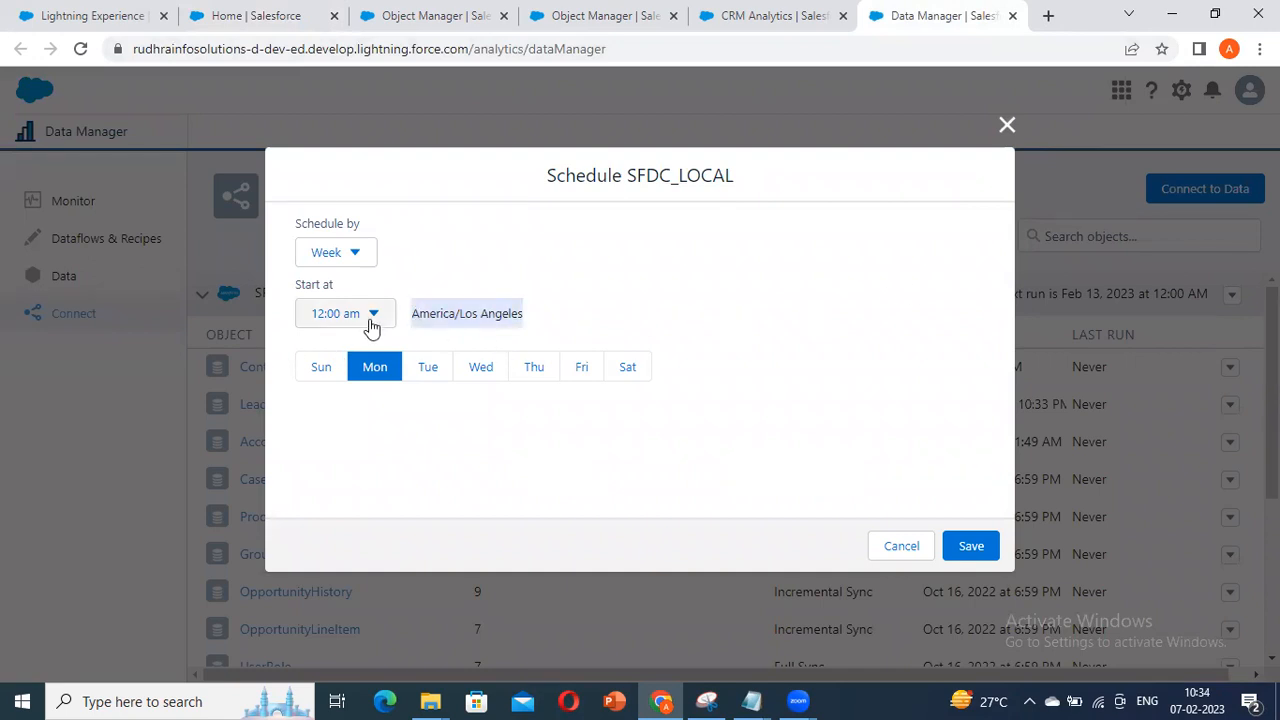
pyautogui.click(571, 296)
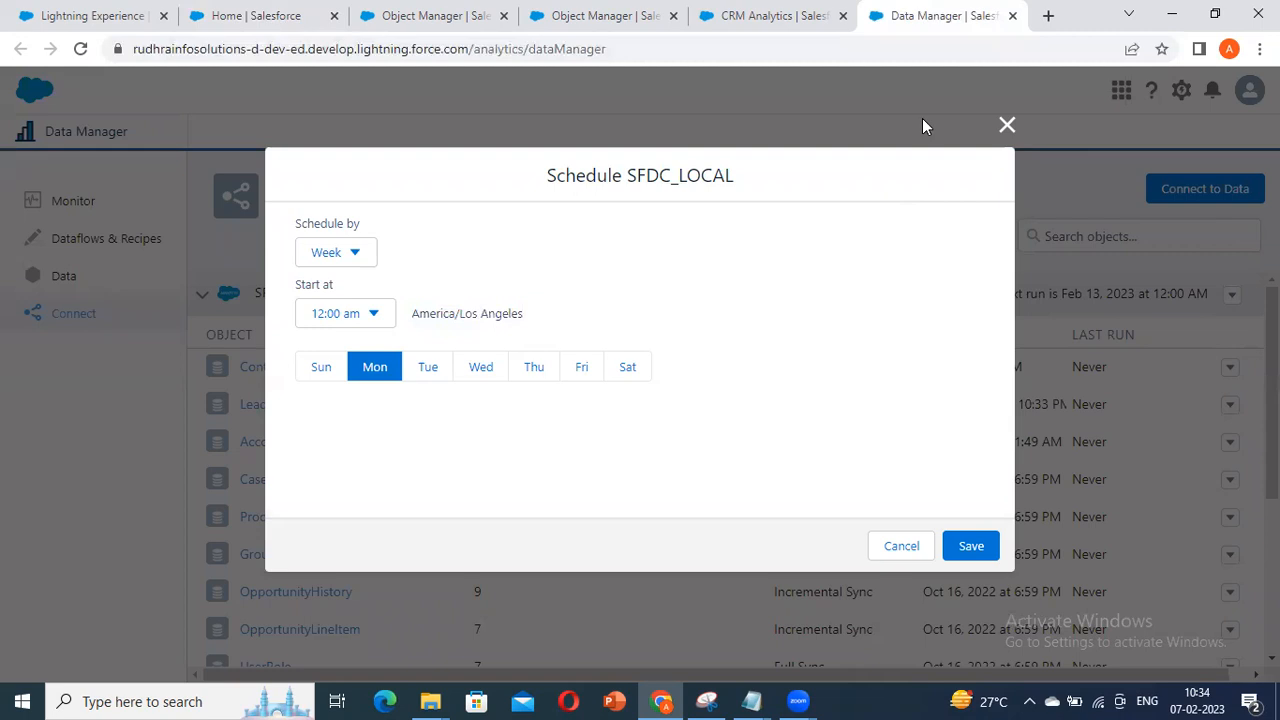
pyautogui.click(1006, 125)
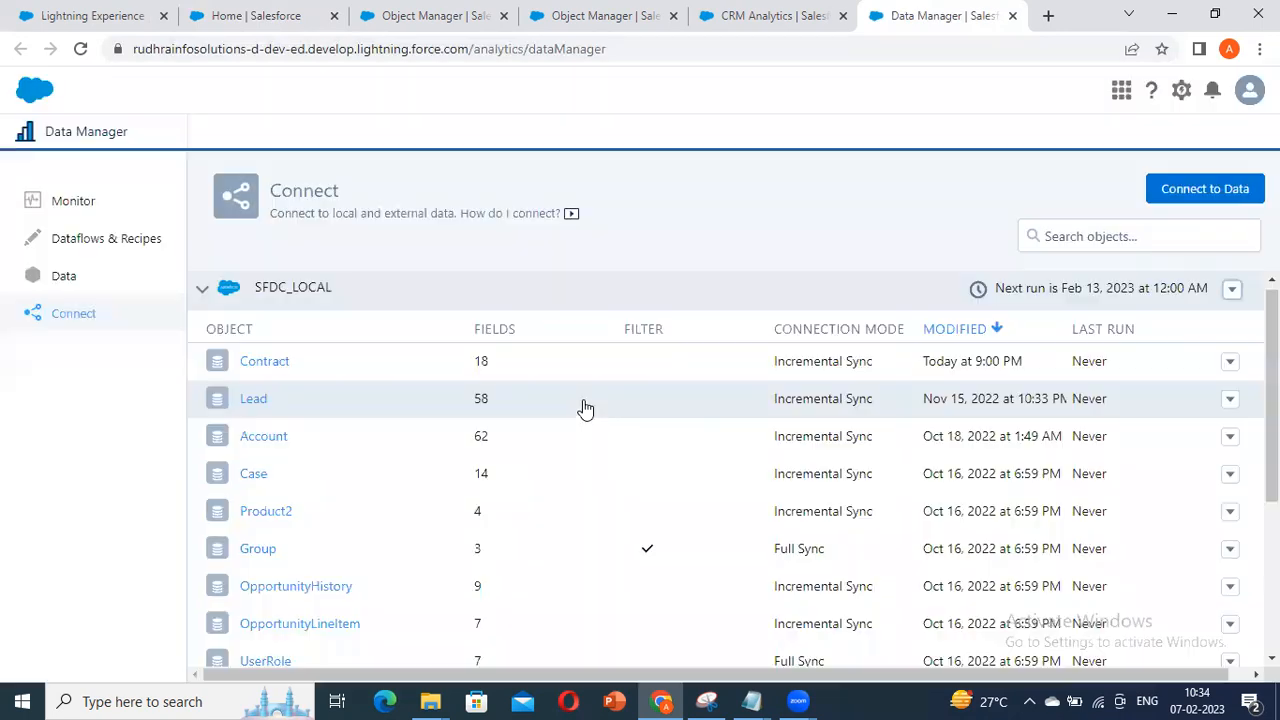
# Step: Run an incremental data sync for the connected Account object under SFDC_LOCAL
pyautogui.scroll(-2, 585, 412)
pyautogui.scroll(2, 585, 412)
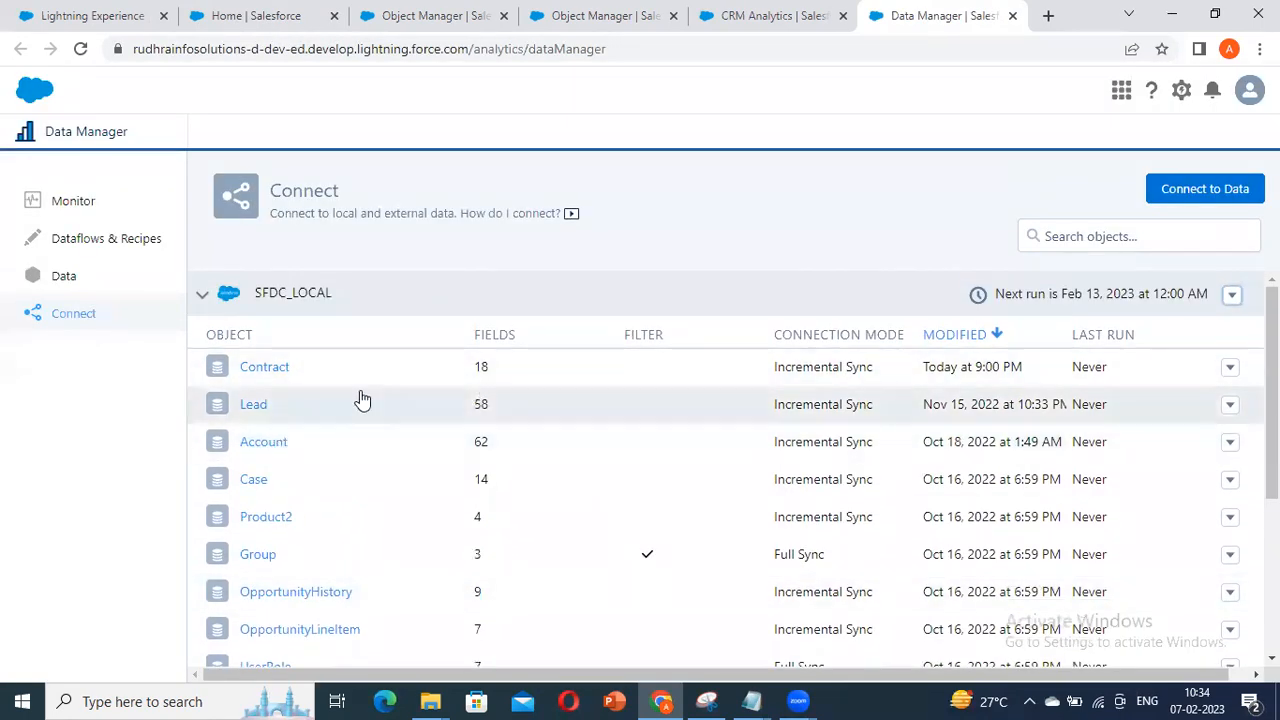
pyautogui.scroll(-2, 334, 443)
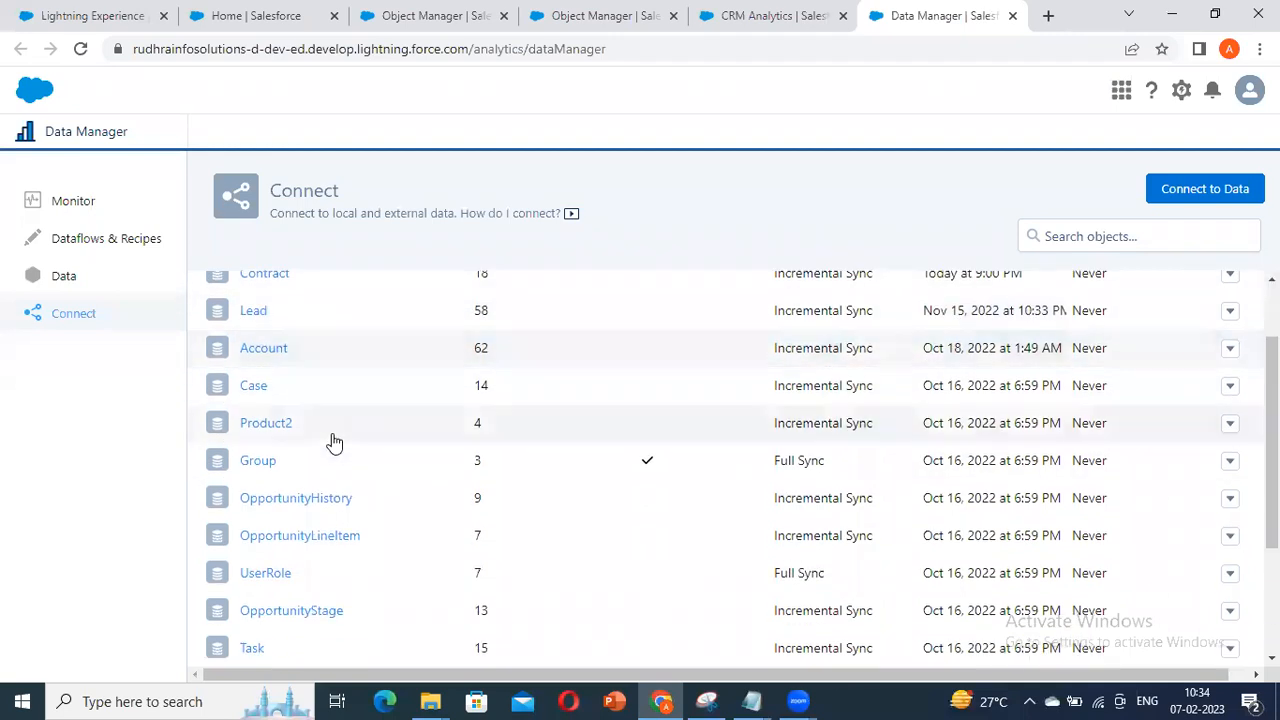
pyautogui.scroll(2, 1046, 262)
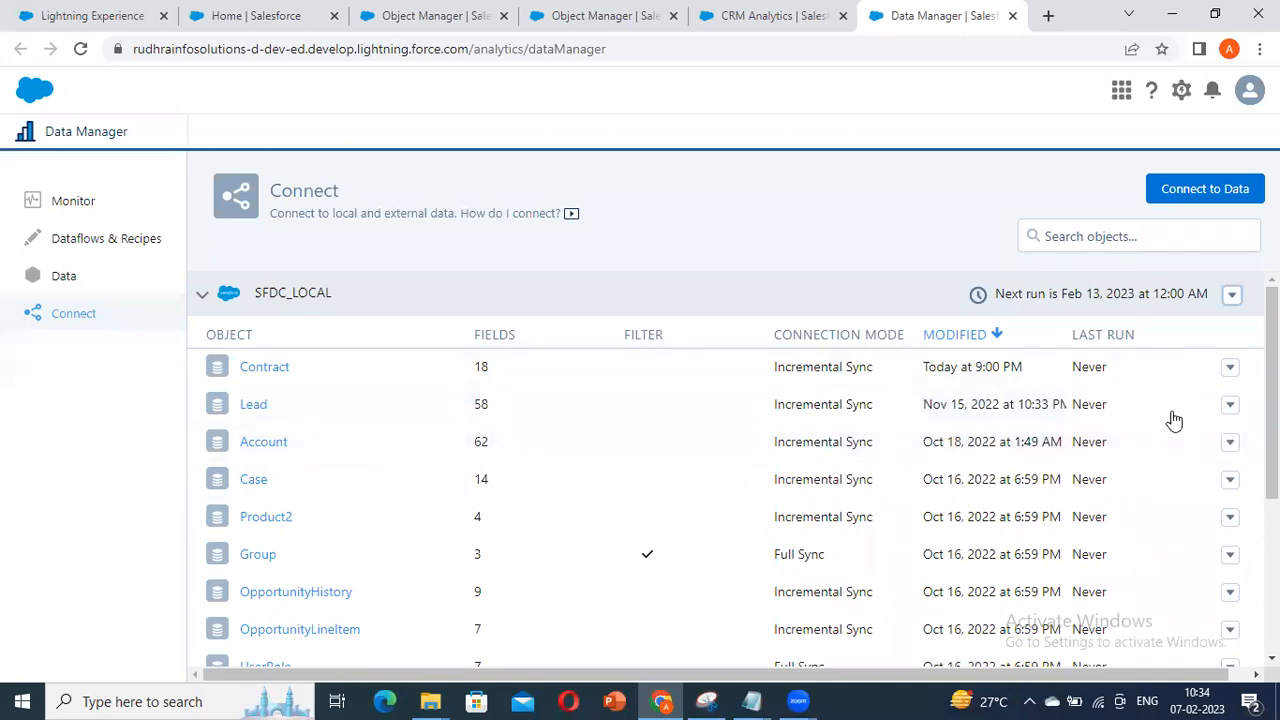
pyautogui.click(1230, 443)
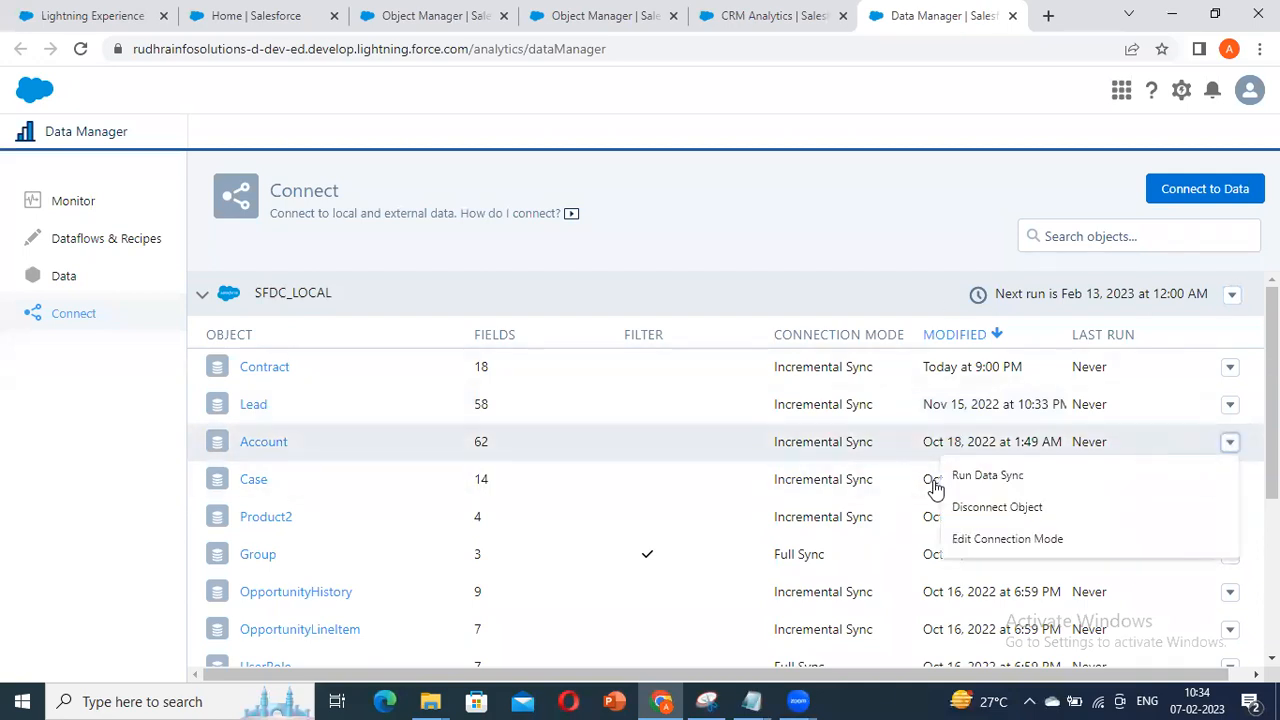
pyautogui.click(1038, 478)
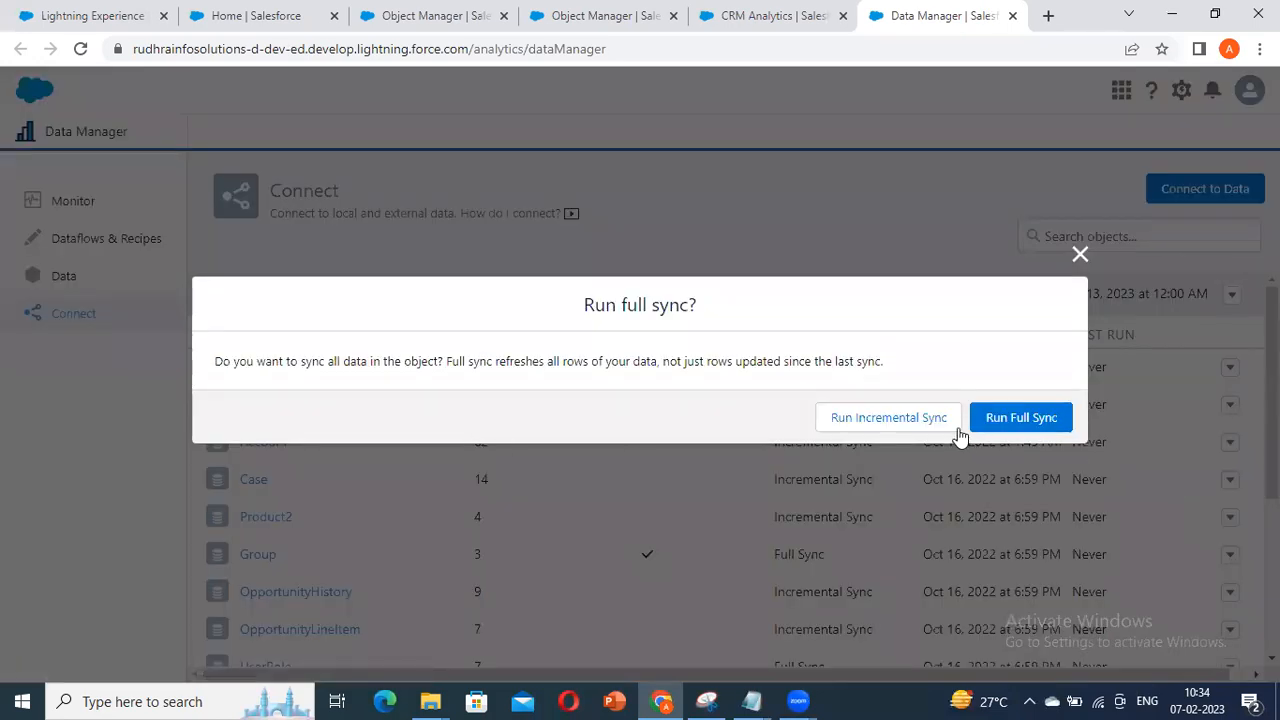
pyautogui.moveTo(233, 361); pyautogui.dragTo(885, 362)
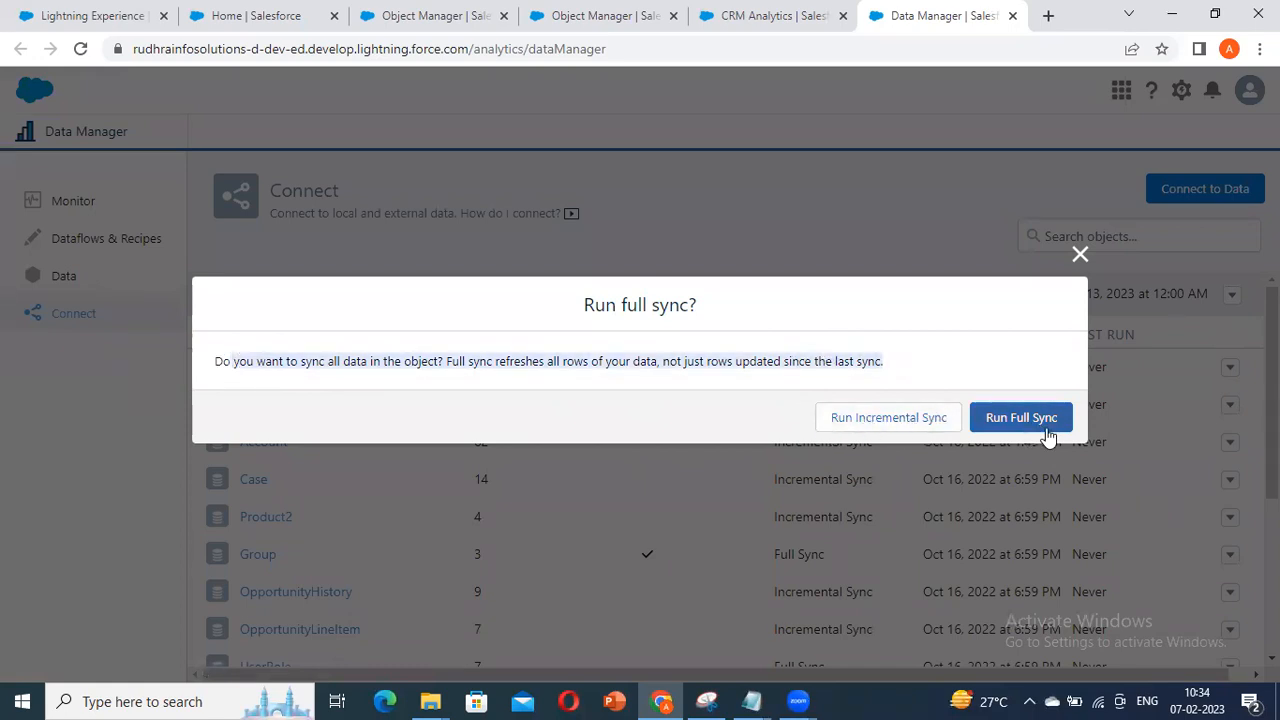
pyautogui.click(938, 425)
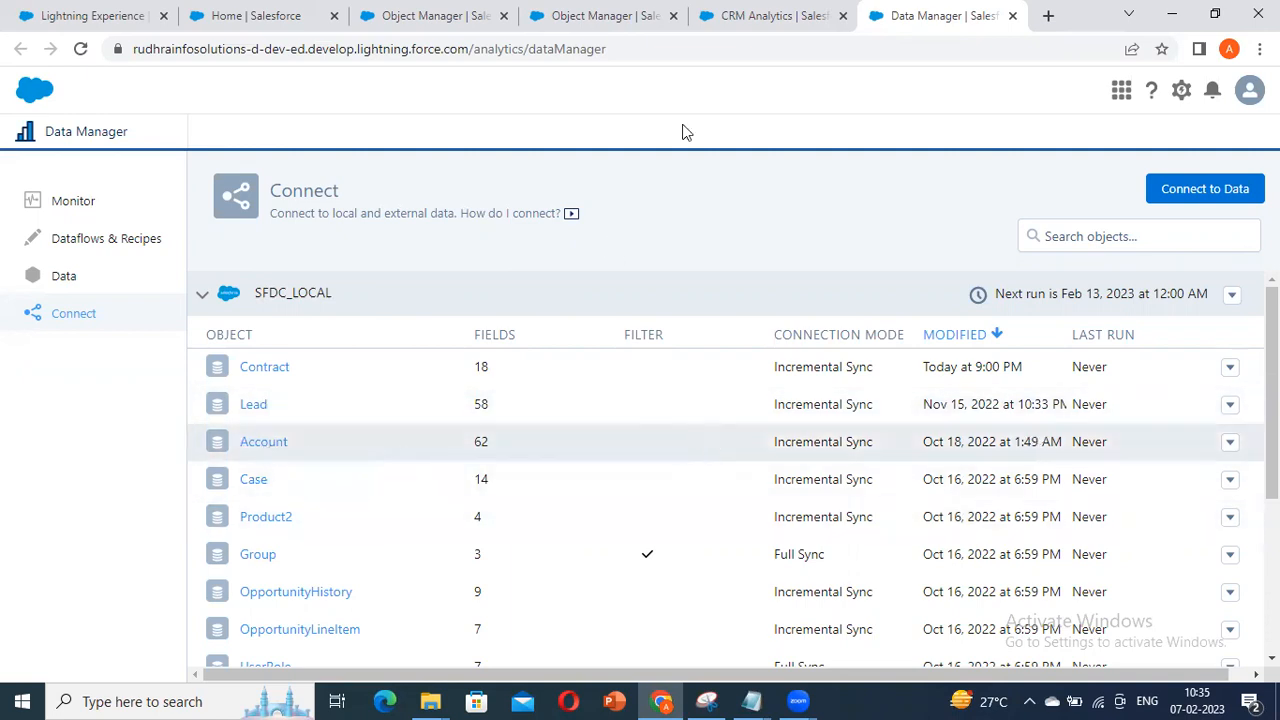
# Step: Open the Account object's Fields & Relationships in Object Manager and review the full list of field names and data types
pyautogui.click(815, 22)
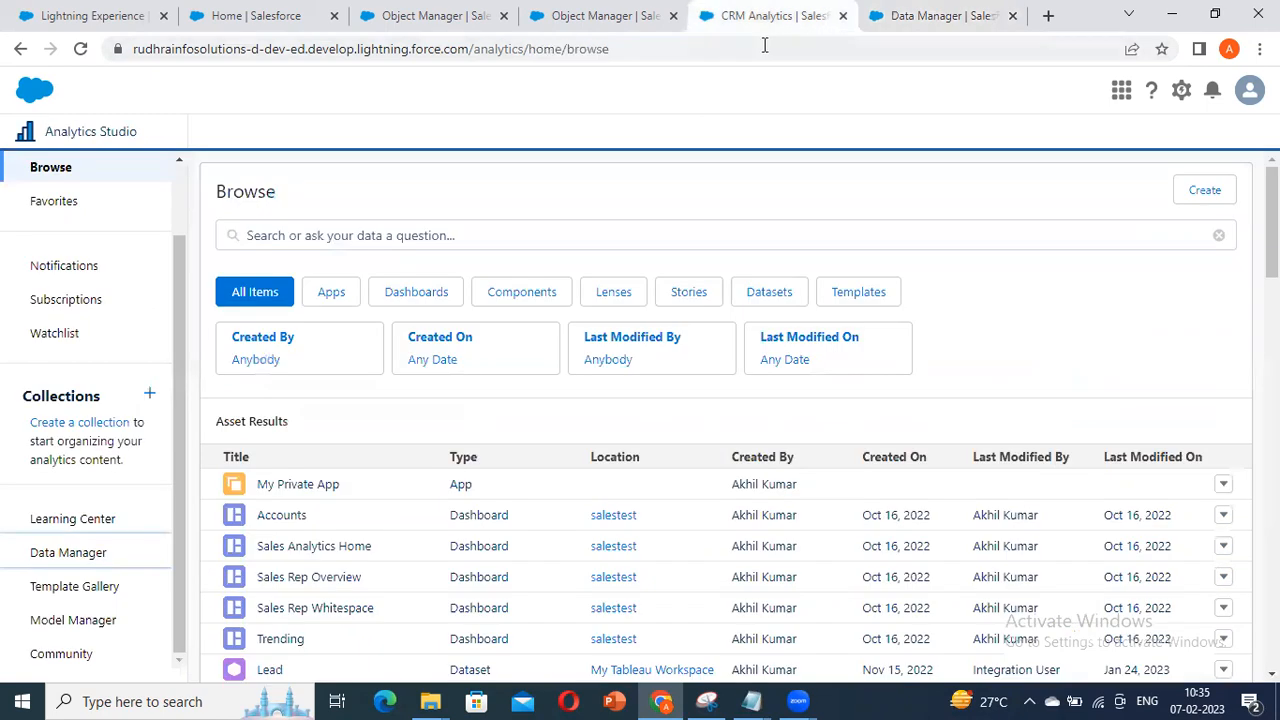
pyautogui.click(547, 24)
pyautogui.click(42, 315)
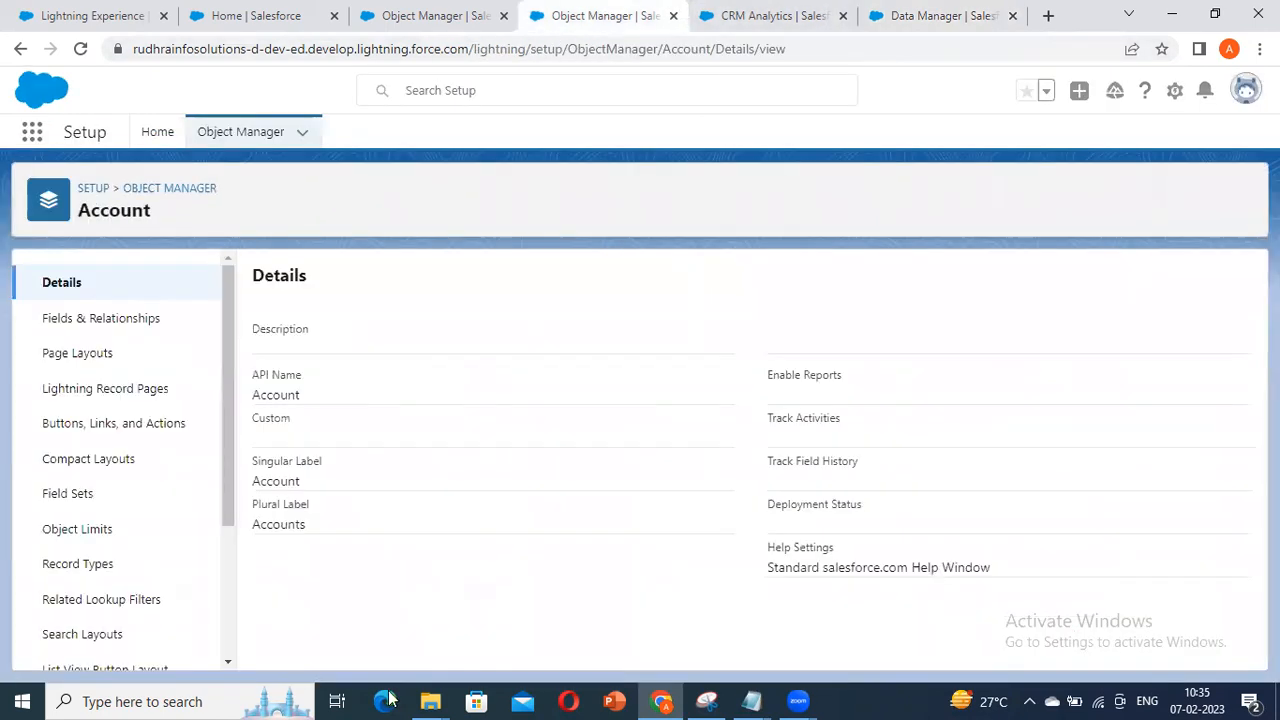
pyautogui.click(106, 320)
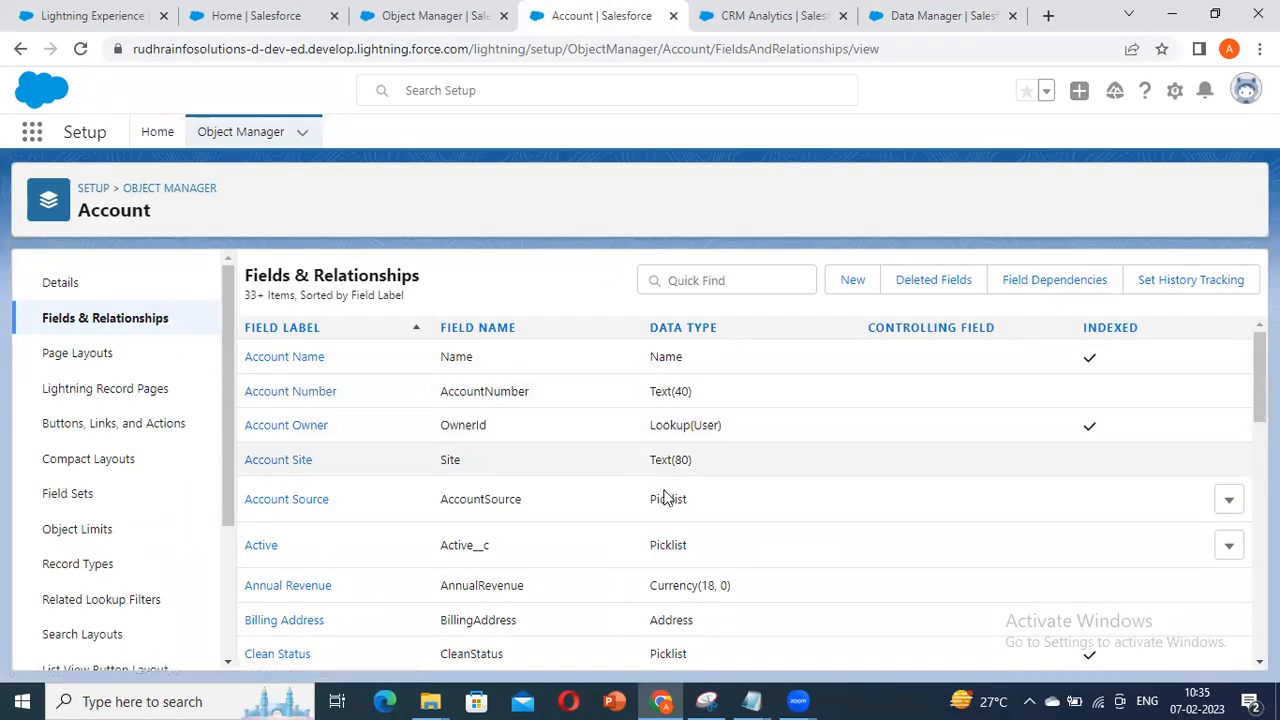
pyautogui.scroll(-3, 665, 510)
pyautogui.scroll(-3, 712, 523)
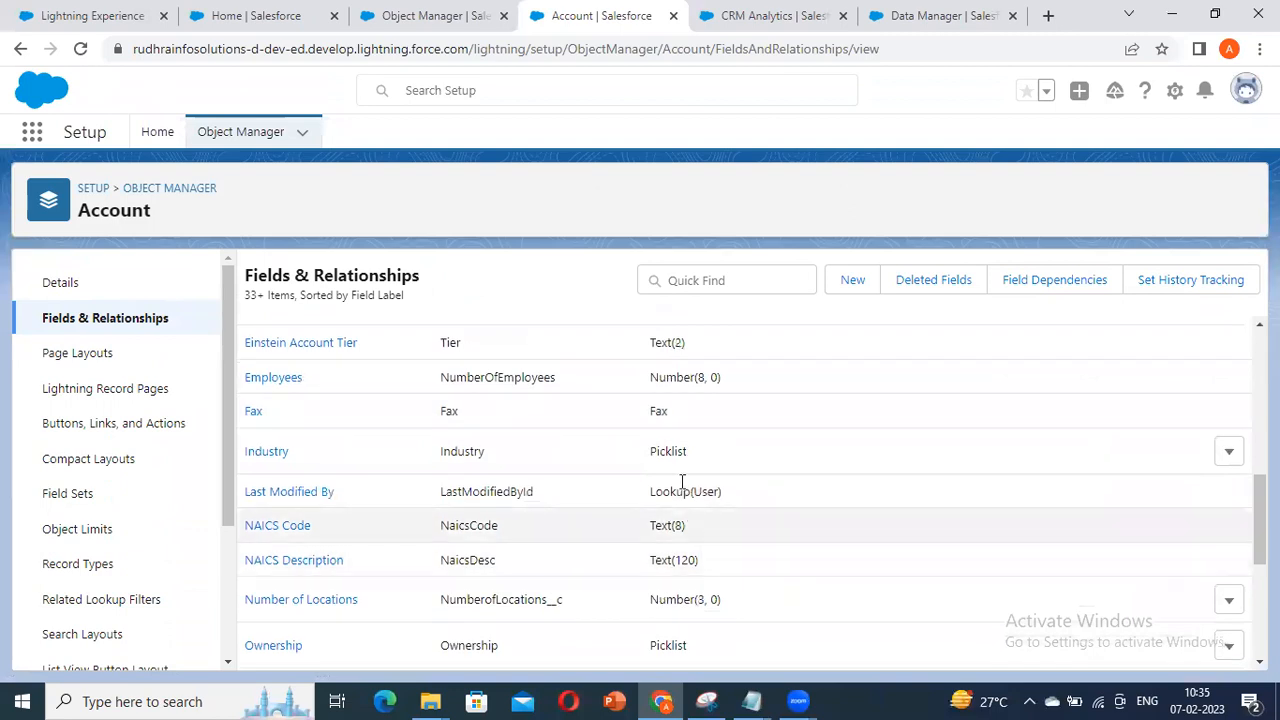
pyautogui.scroll(-1, 684, 476)
pyautogui.scroll(-6, 708, 555)
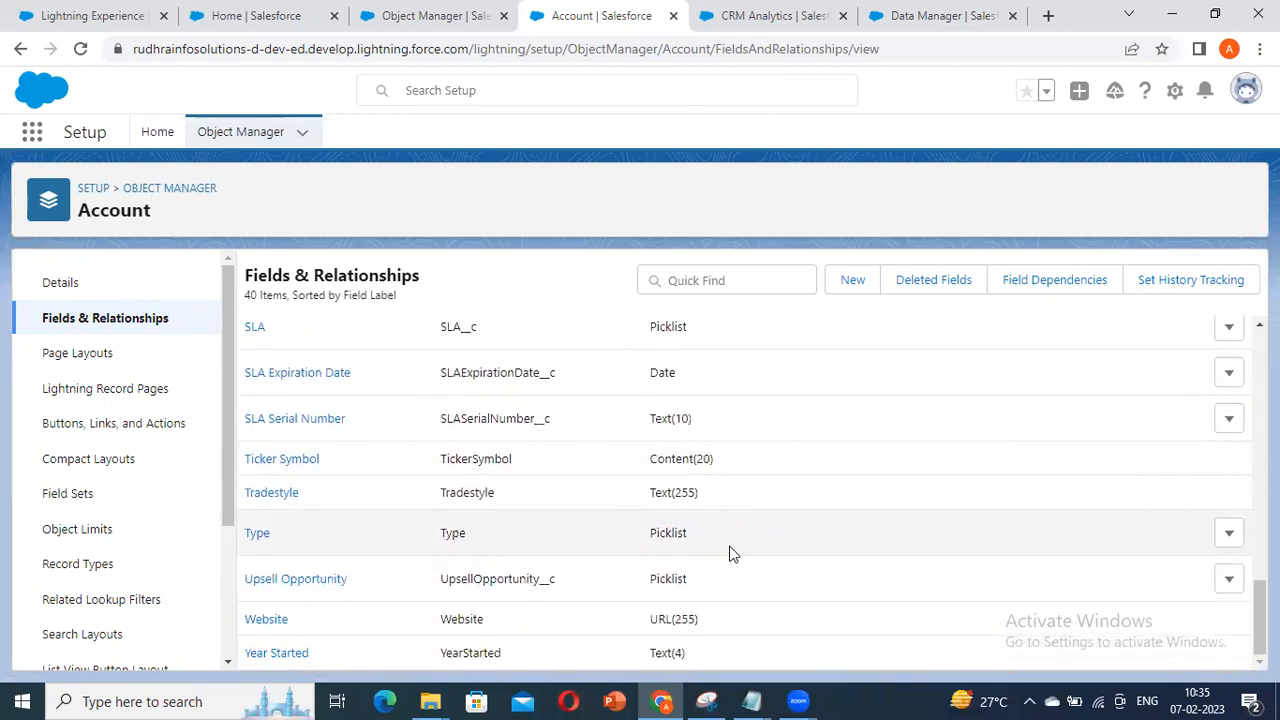
pyautogui.scroll(10, 728, 550)
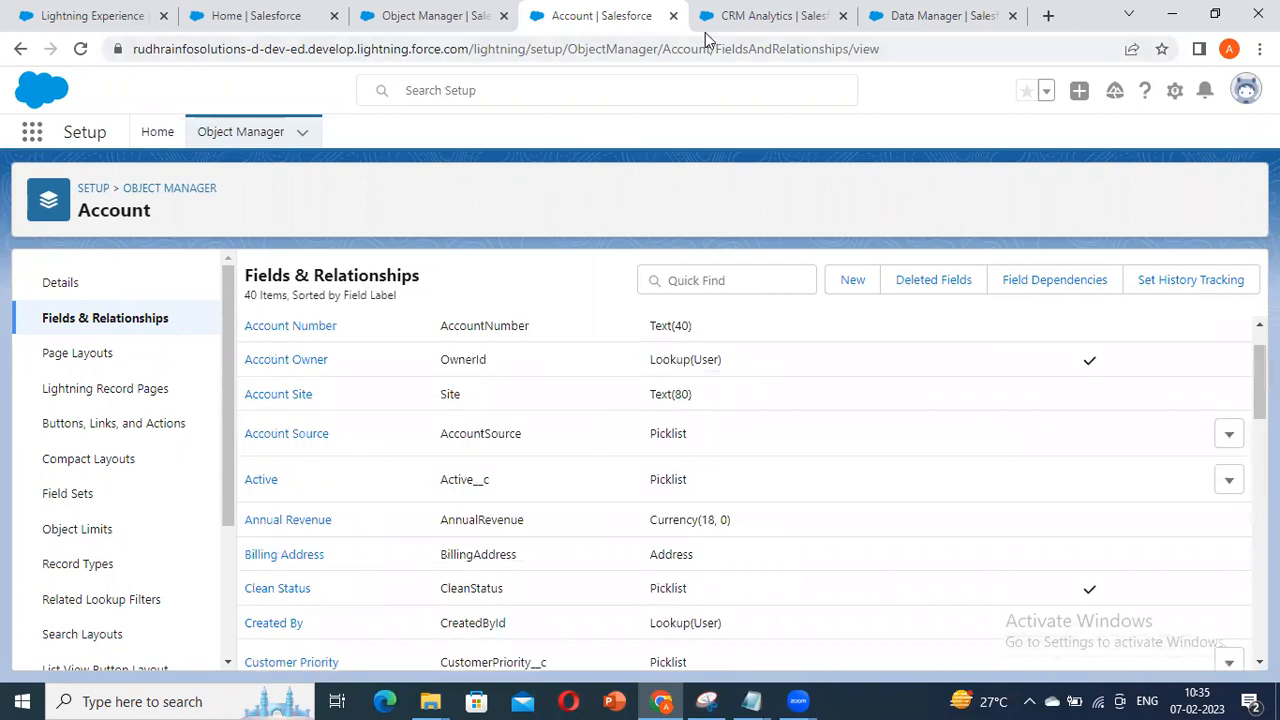
# Step: Return to the Data Manager connections and check the SFDC_LOCAL schedule settings, closing them without changes
pyautogui.click(705, 32)
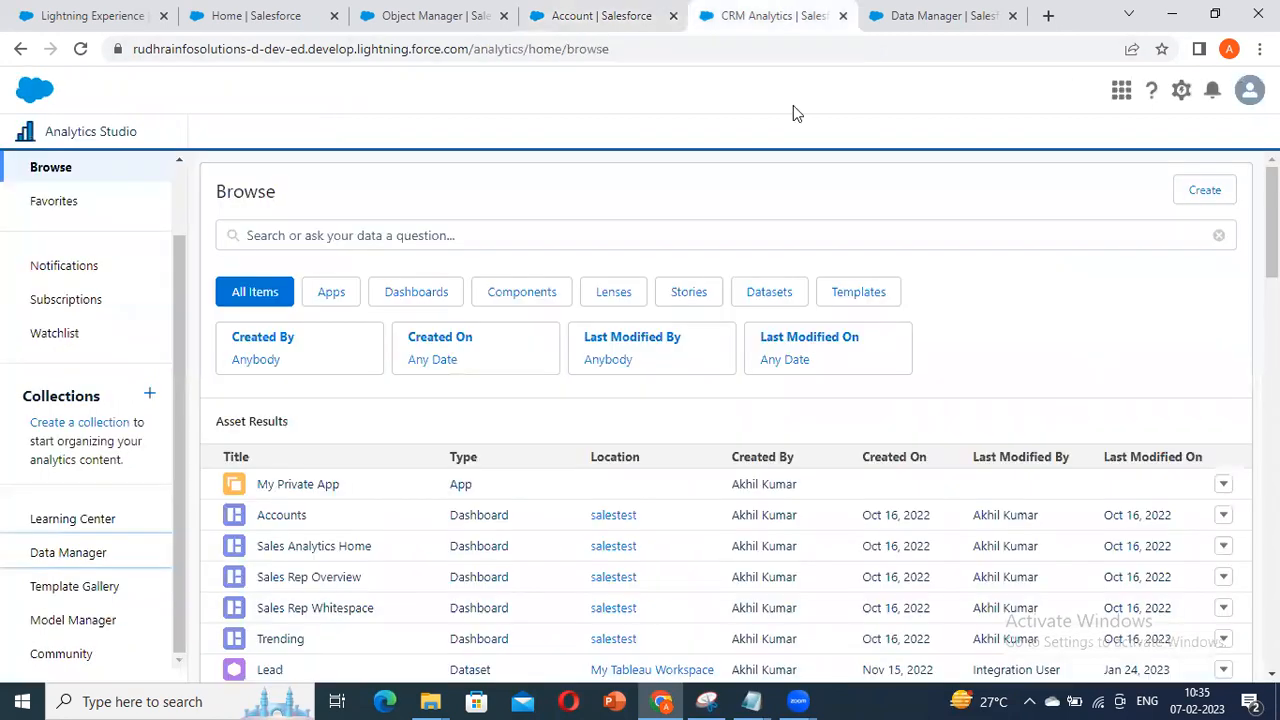
pyautogui.click(900, 18)
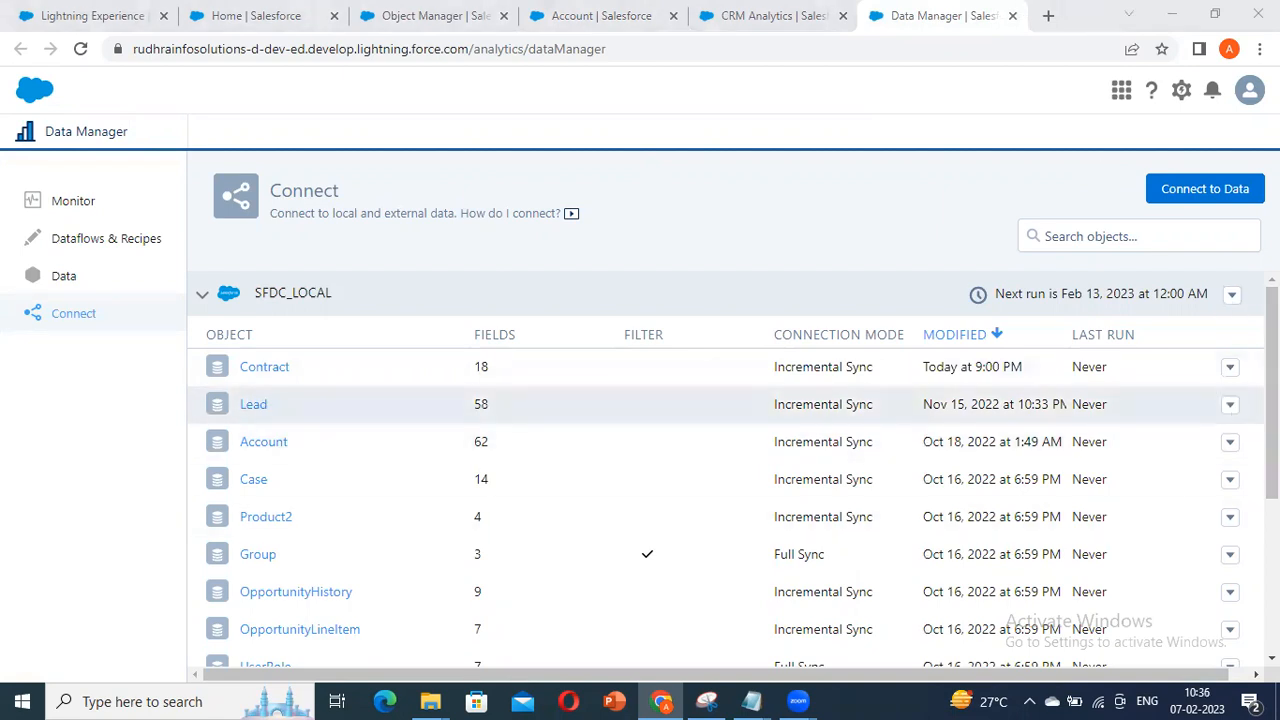
pyautogui.click(1230, 404)
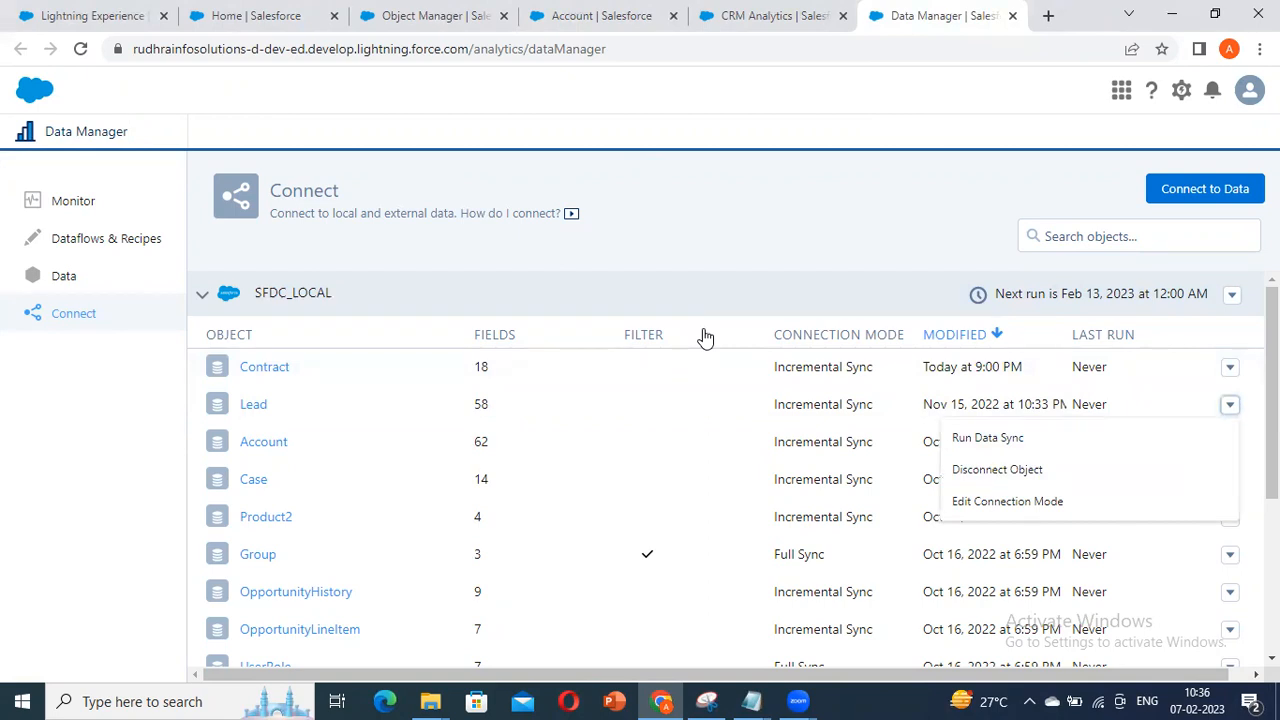
pyautogui.click(1232, 296)
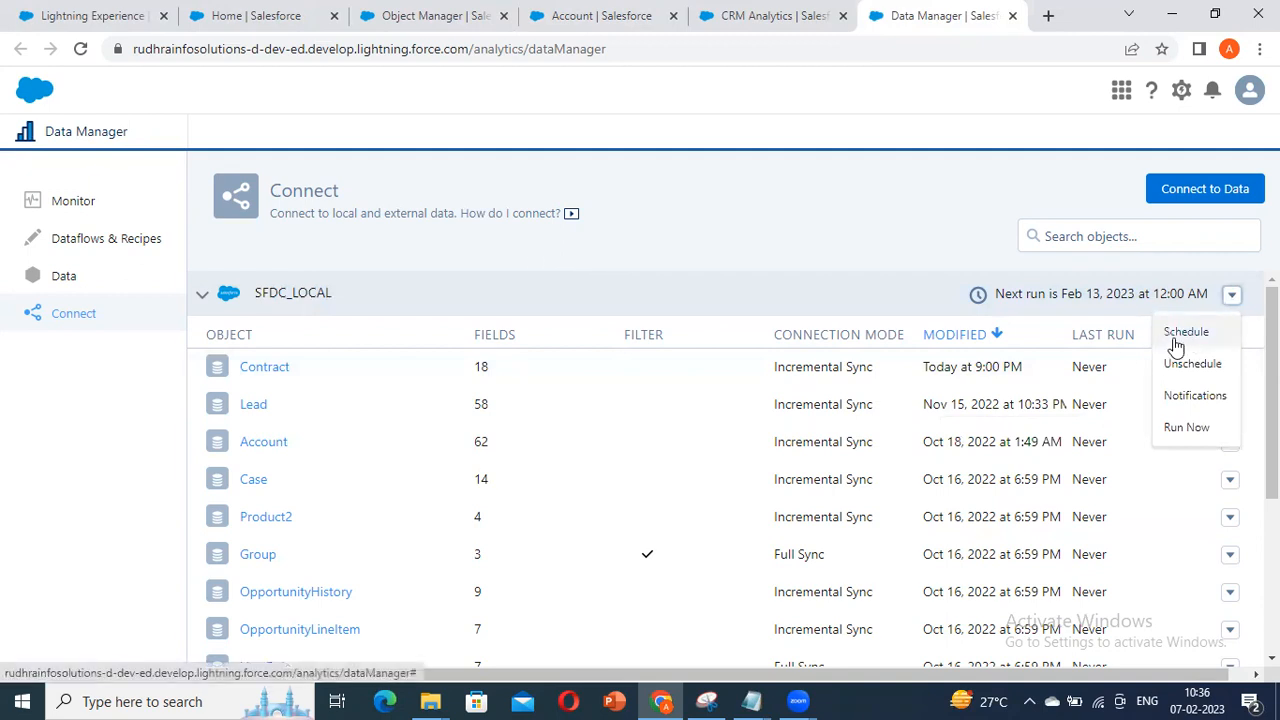
pyautogui.click(1183, 334)
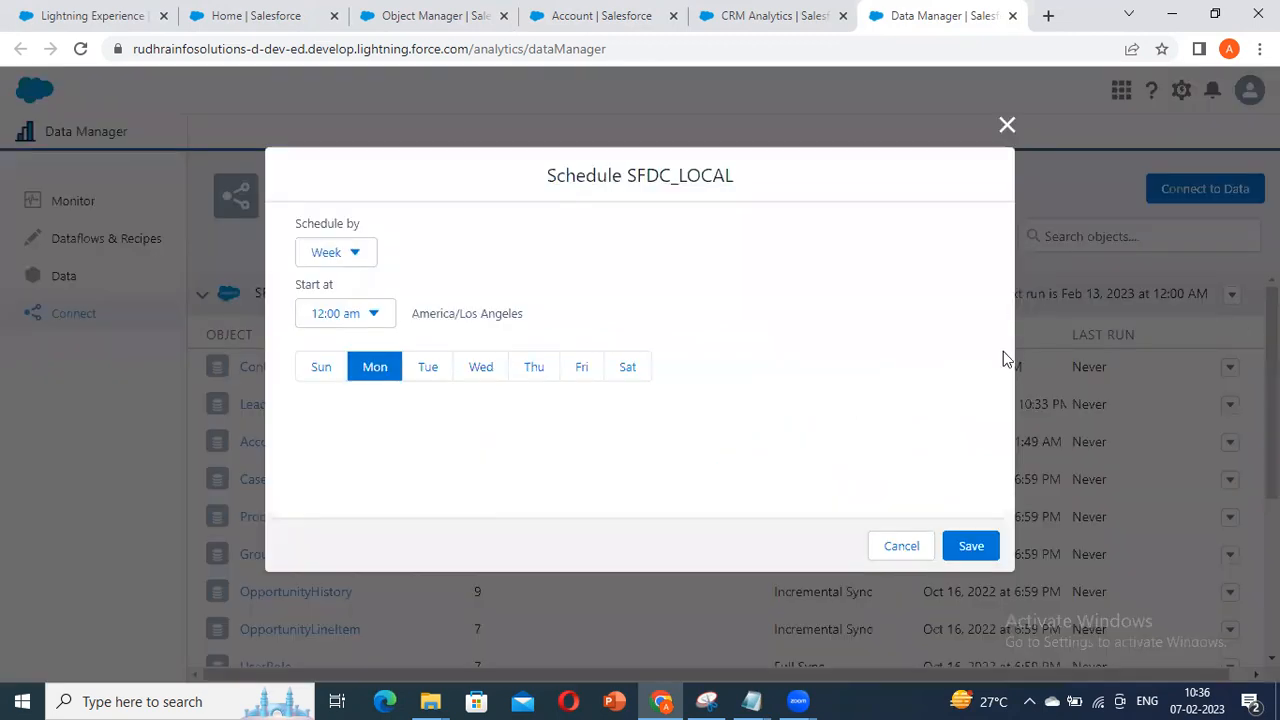
pyautogui.click(1007, 124)
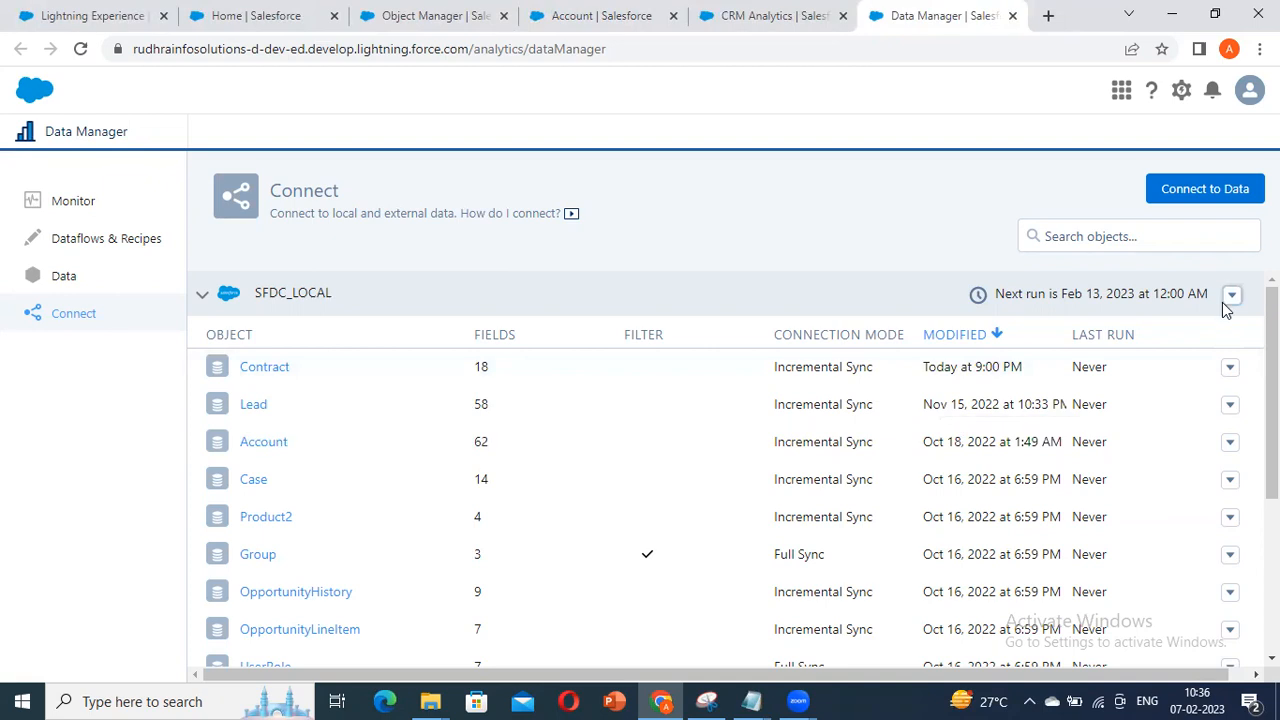
# Step: Check the connection mode settings of the Contract and Lead objects, closing each without changes
pyautogui.click(1233, 370)
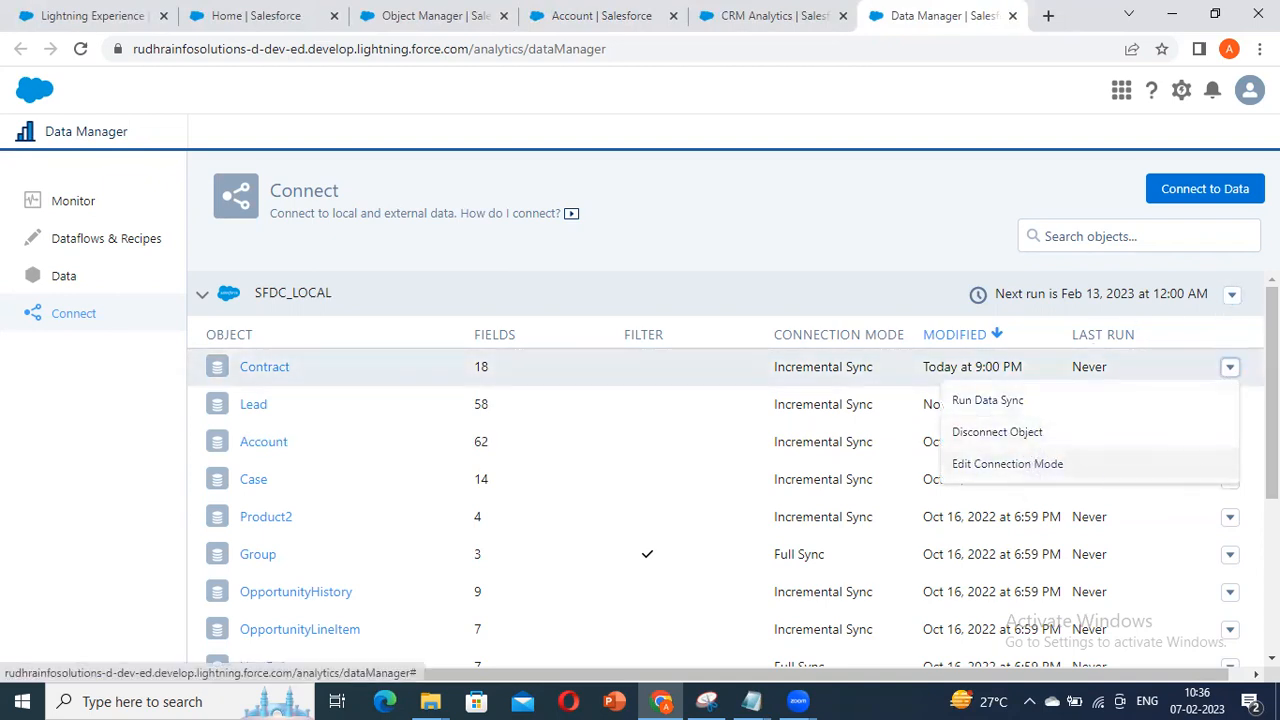
pyautogui.click(1007, 463)
pyautogui.click(1079, 166)
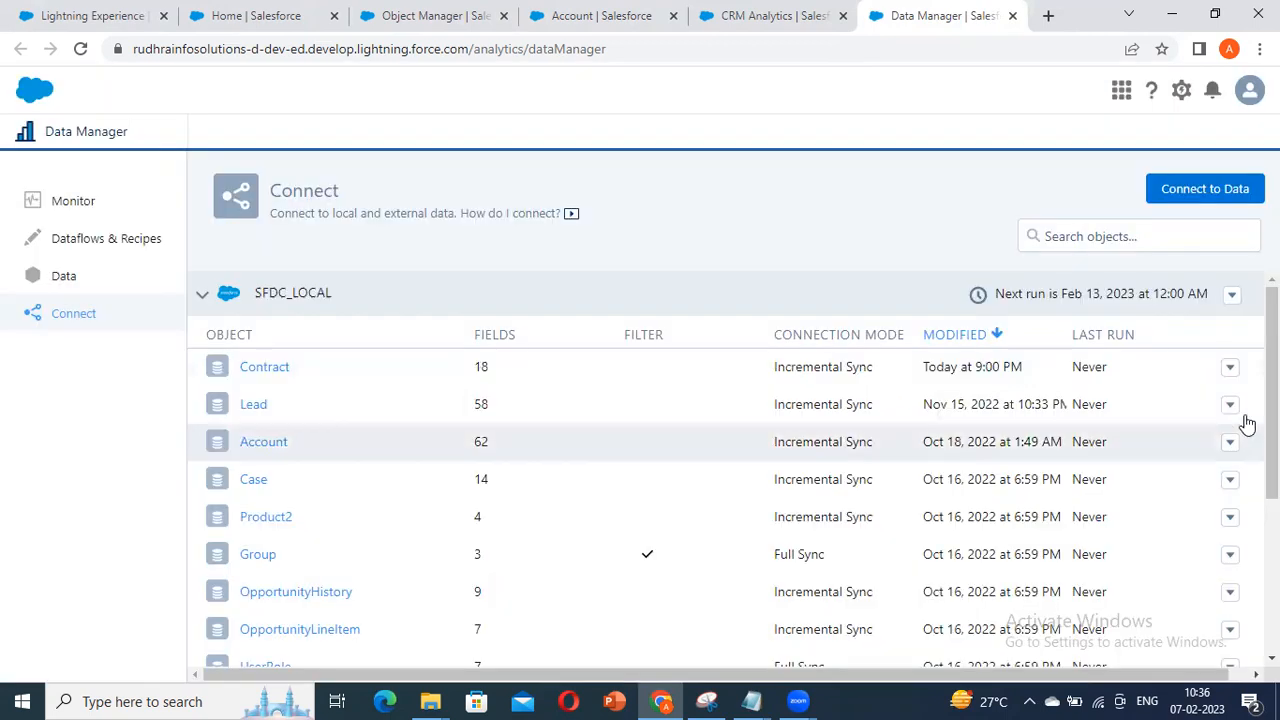
pyautogui.click(1232, 406)
pyautogui.click(1071, 500)
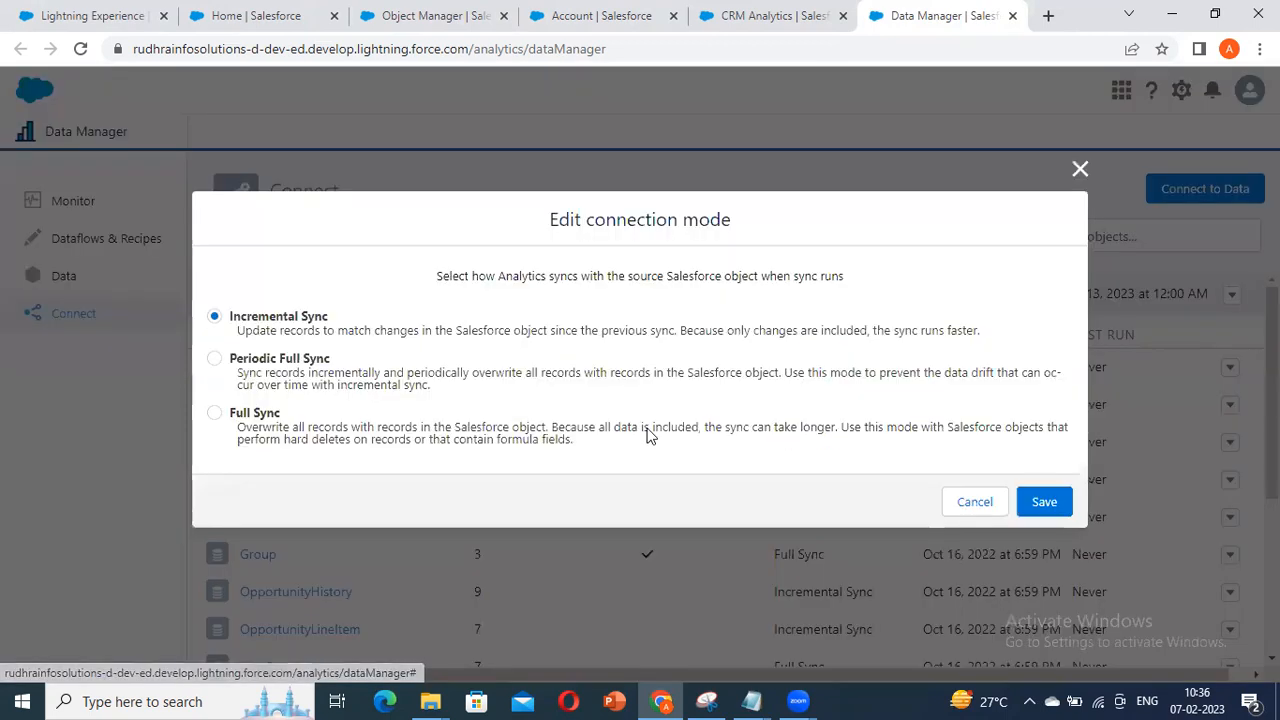
pyautogui.click(1080, 170)
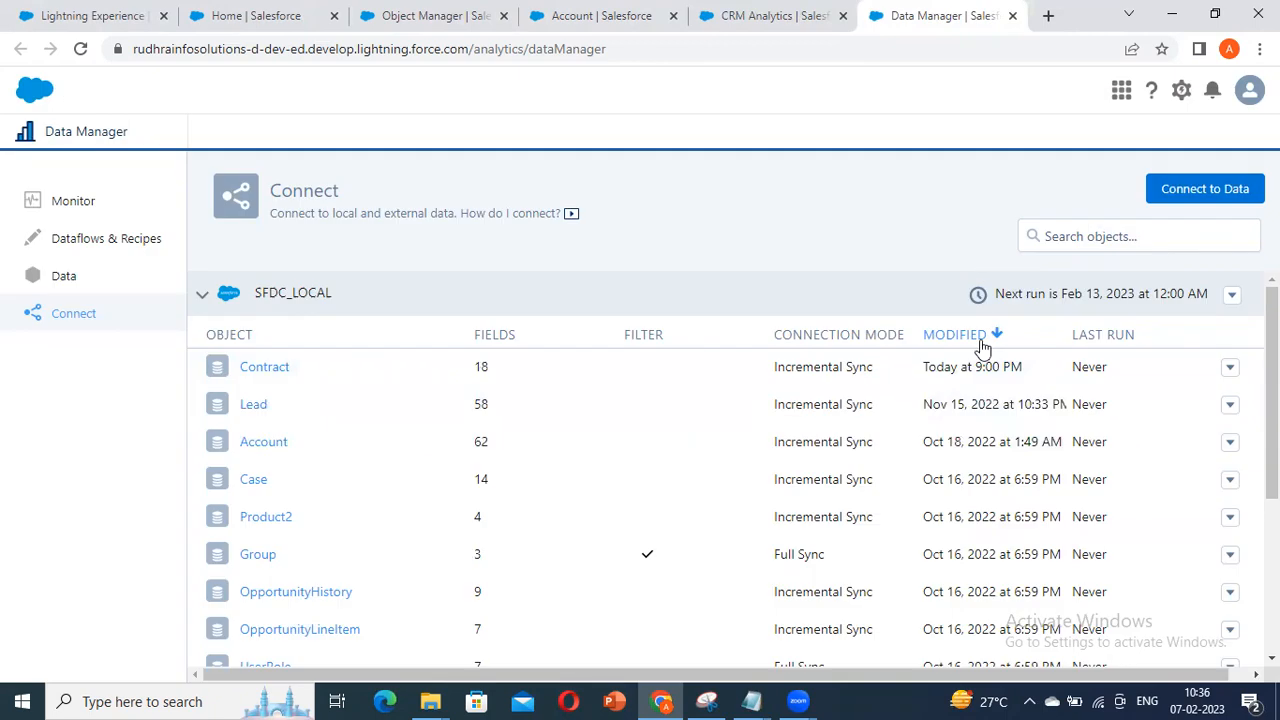
pyautogui.scroll(-3, 848, 437)
pyautogui.scroll(3, 823, 417)
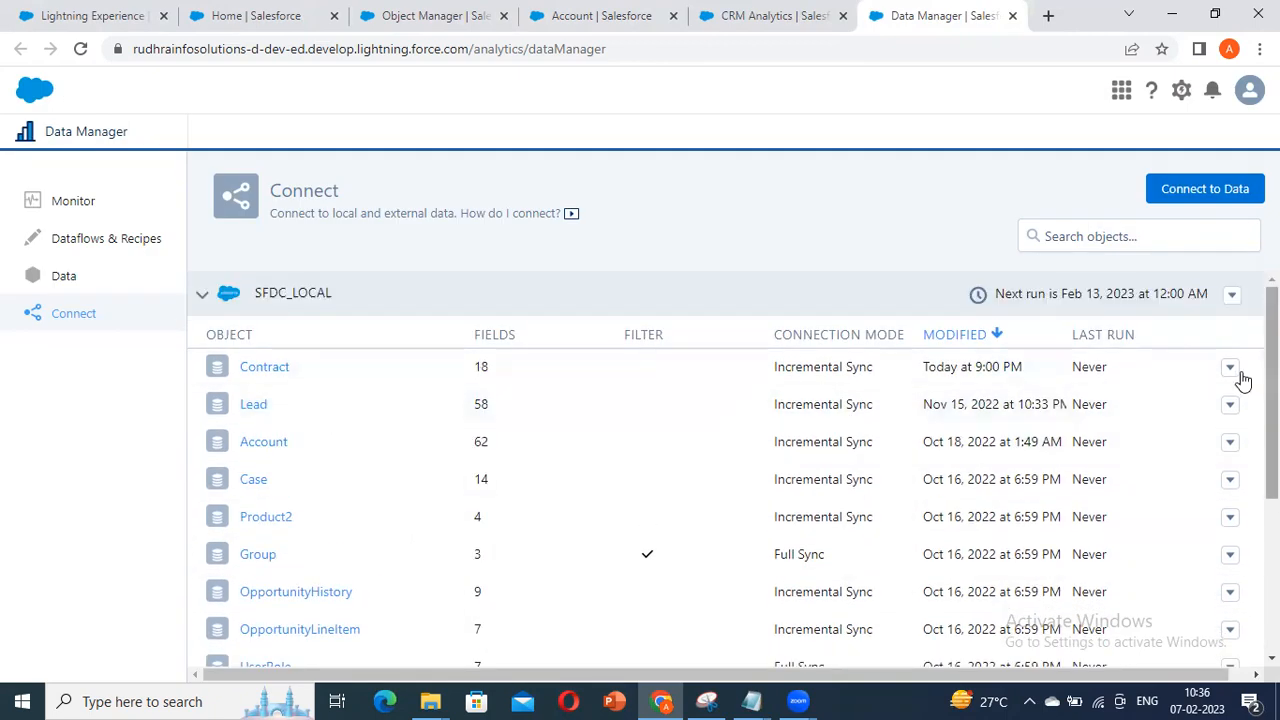
# Step: Reopen the Contract object's connection mode settings and examine the Full Sync option and its description
pyautogui.click(1230, 368)
pyautogui.click(1089, 464)
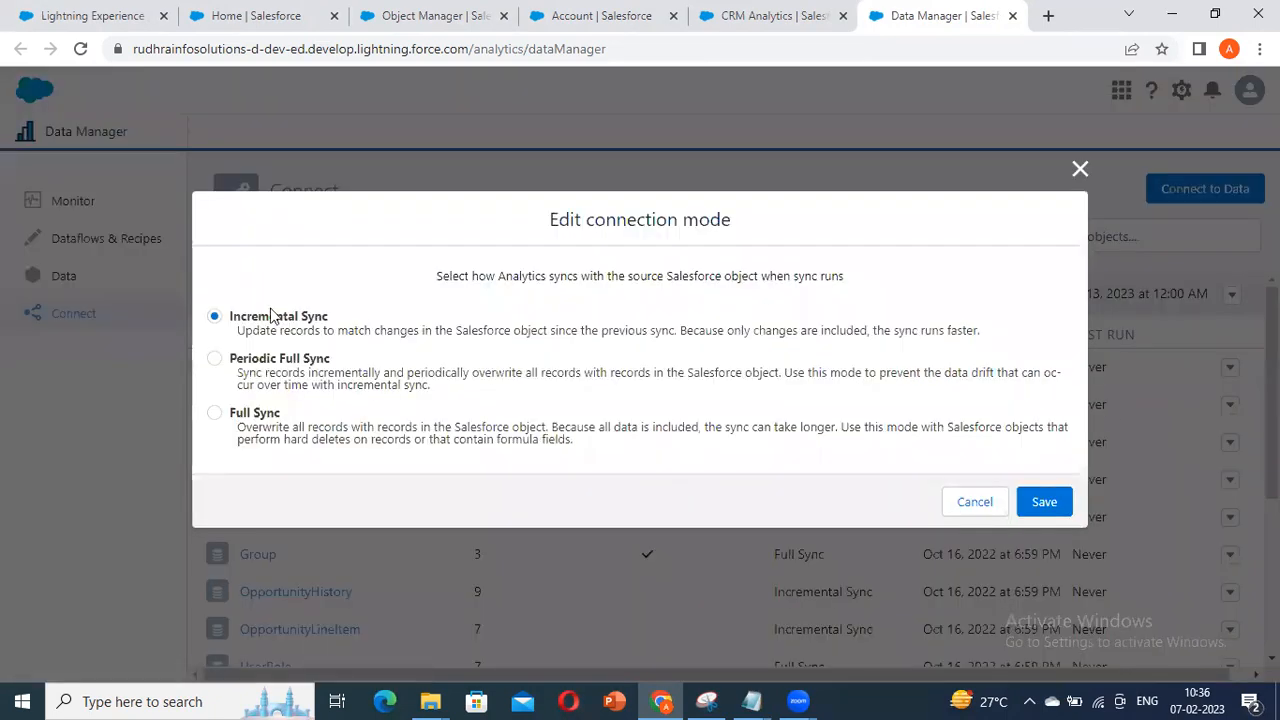
pyautogui.moveTo(330, 359); pyautogui.dragTo(231, 356)
pyautogui.moveTo(281, 412); pyautogui.dragTo(219, 412)
pyautogui.moveTo(620, 446); pyautogui.dragTo(235, 412)
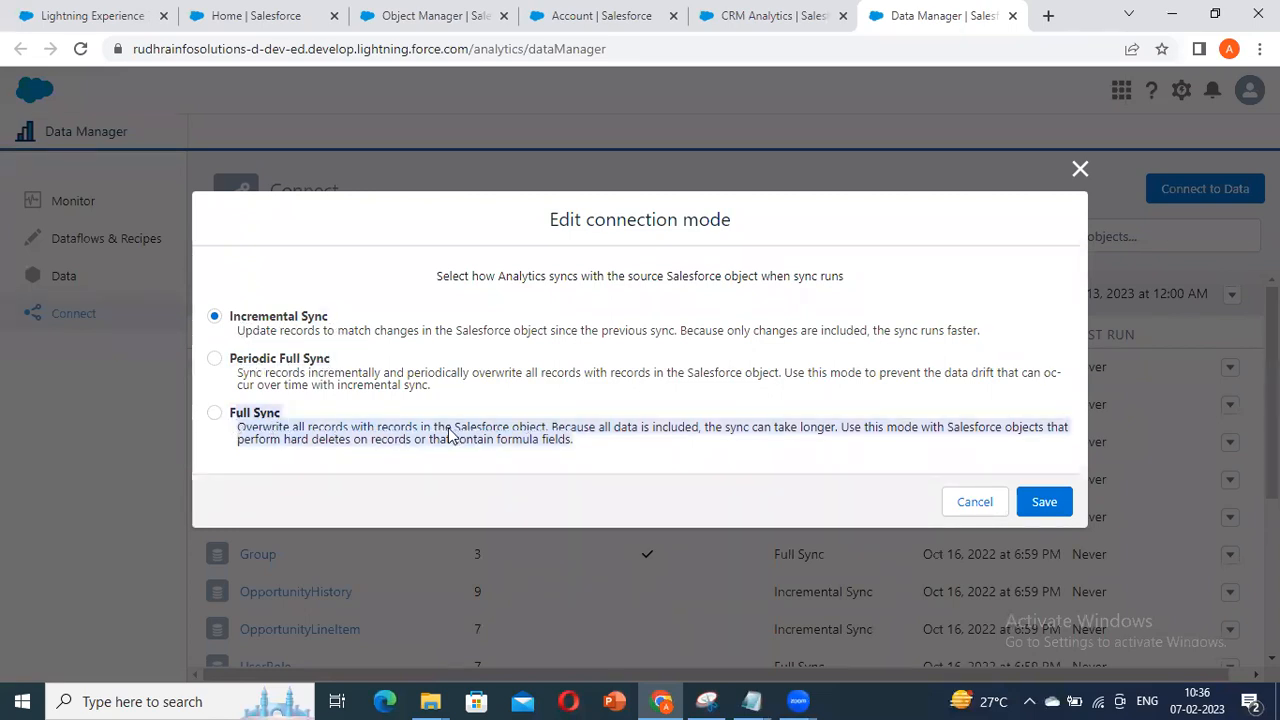
pyautogui.click(800, 437)
pyautogui.moveTo(612, 447); pyautogui.dragTo(240, 422)
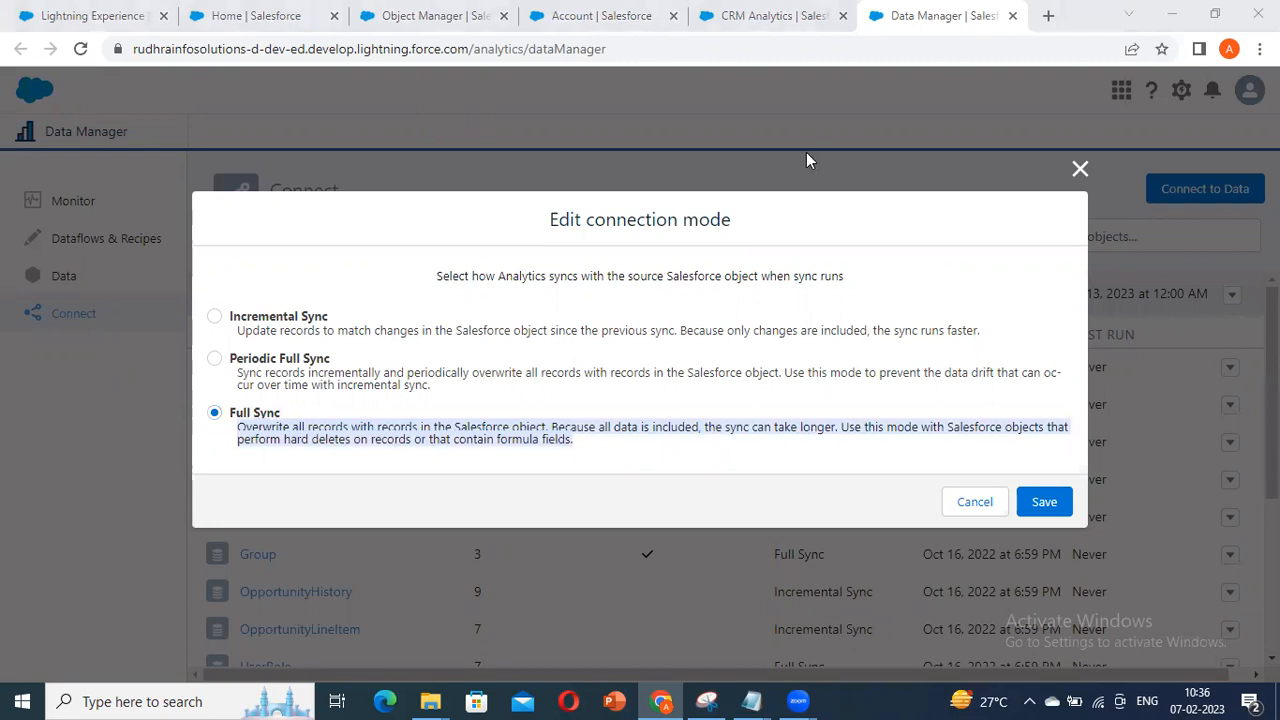
pyautogui.moveTo(590, 452); pyautogui.dragTo(238, 430)
pyautogui.click(617, 460)
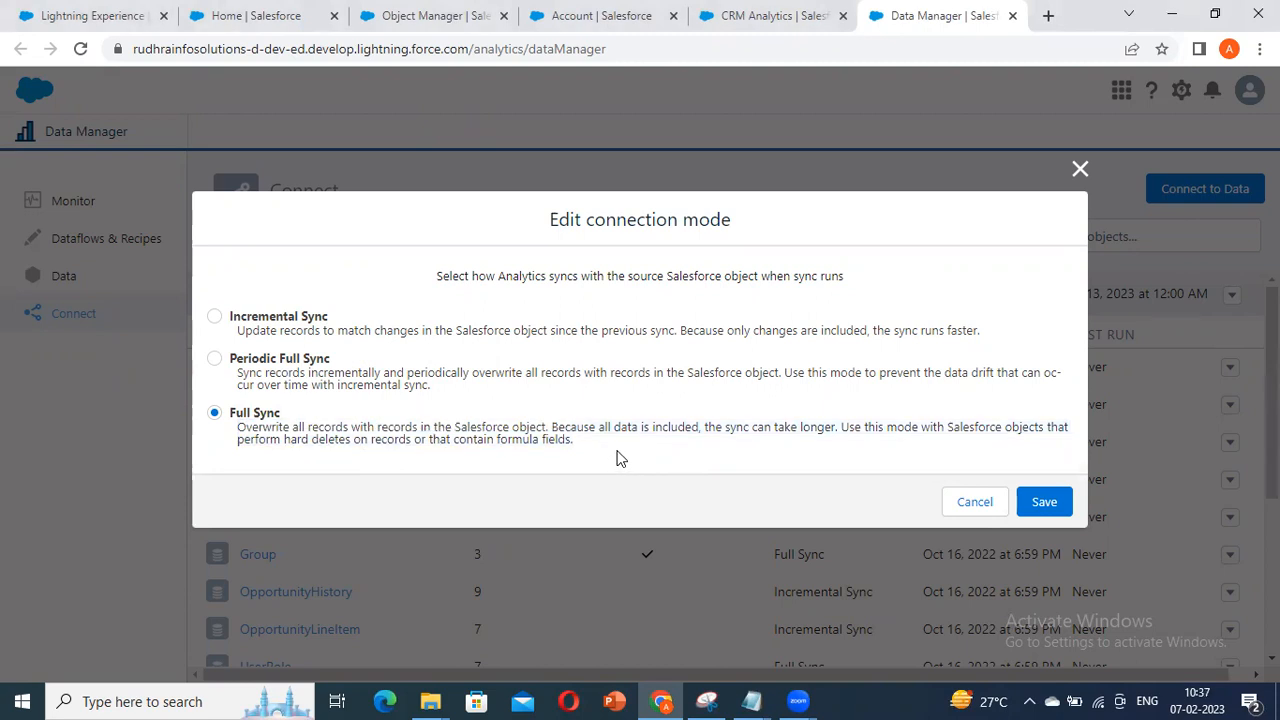
pyautogui.moveTo(613, 452); pyautogui.dragTo(238, 428)
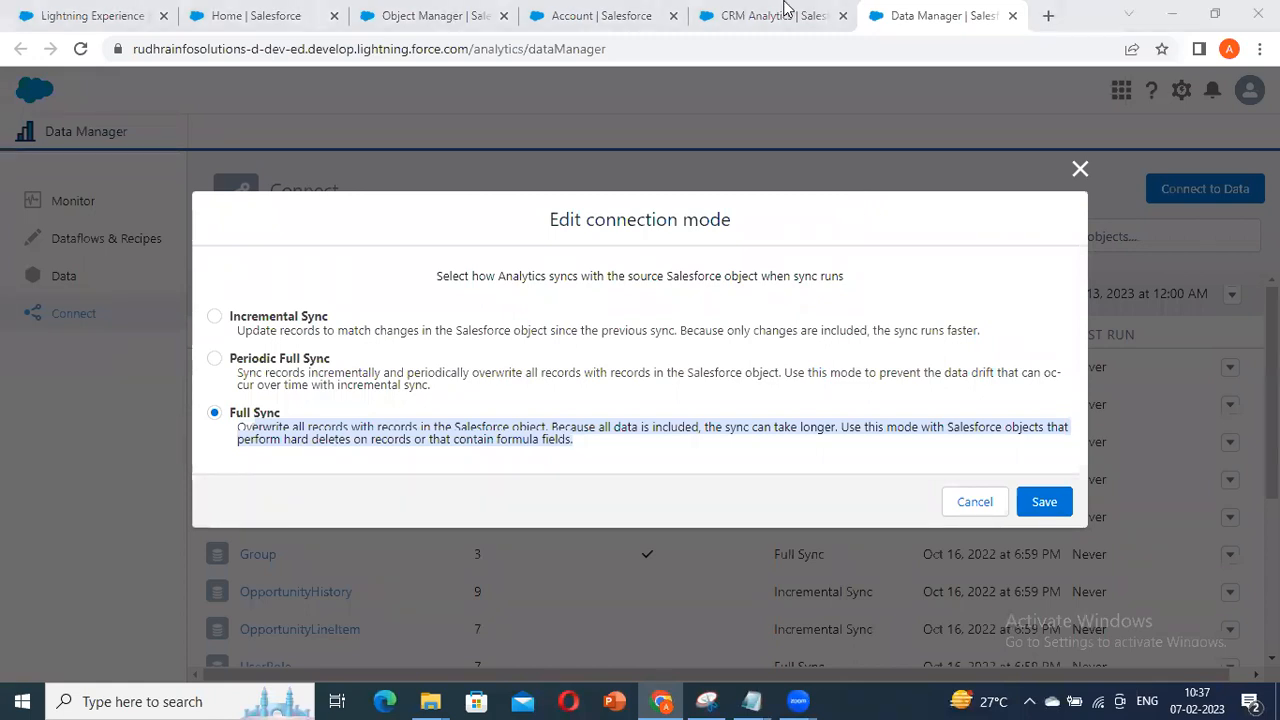
pyautogui.click(629, 450)
# Step: Compare the Incremental Sync and Periodic Full Sync descriptions for Contract and close the connection mode settings without saving
pyautogui.moveTo(230, 317); pyautogui.dragTo(398, 380)
pyautogui.click(660, 425)
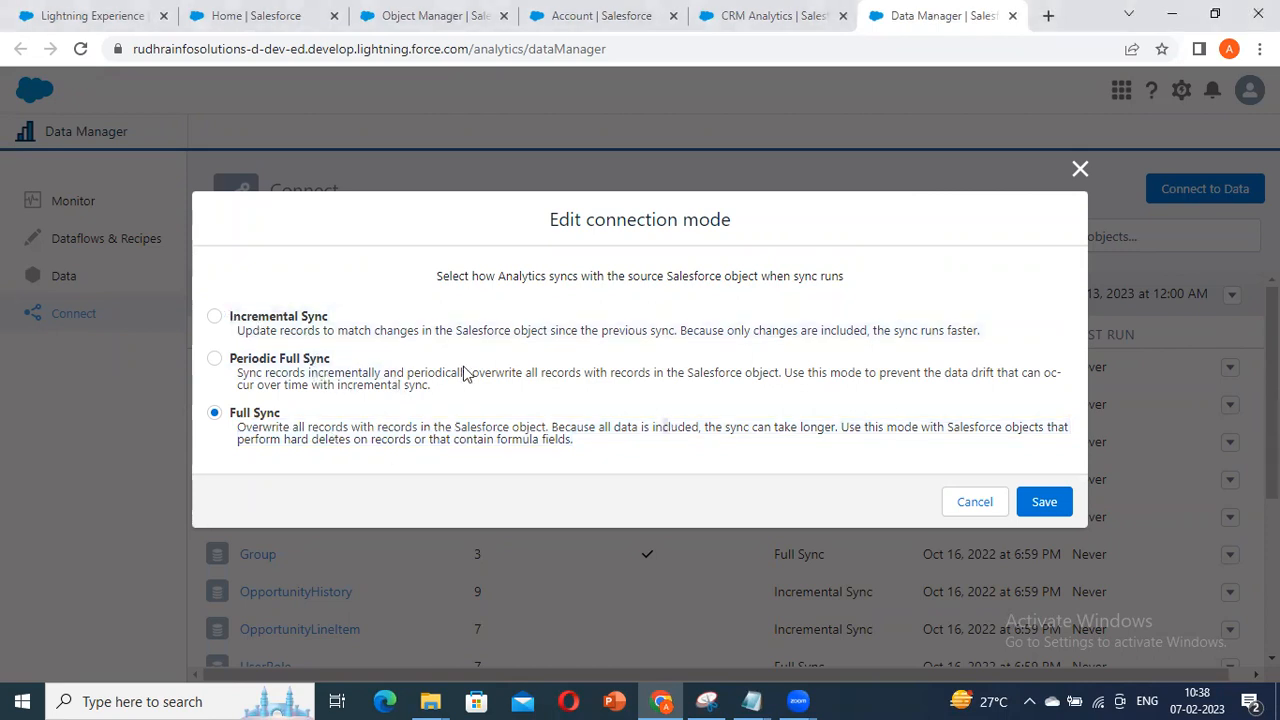
pyautogui.tripleClick(345, 355)
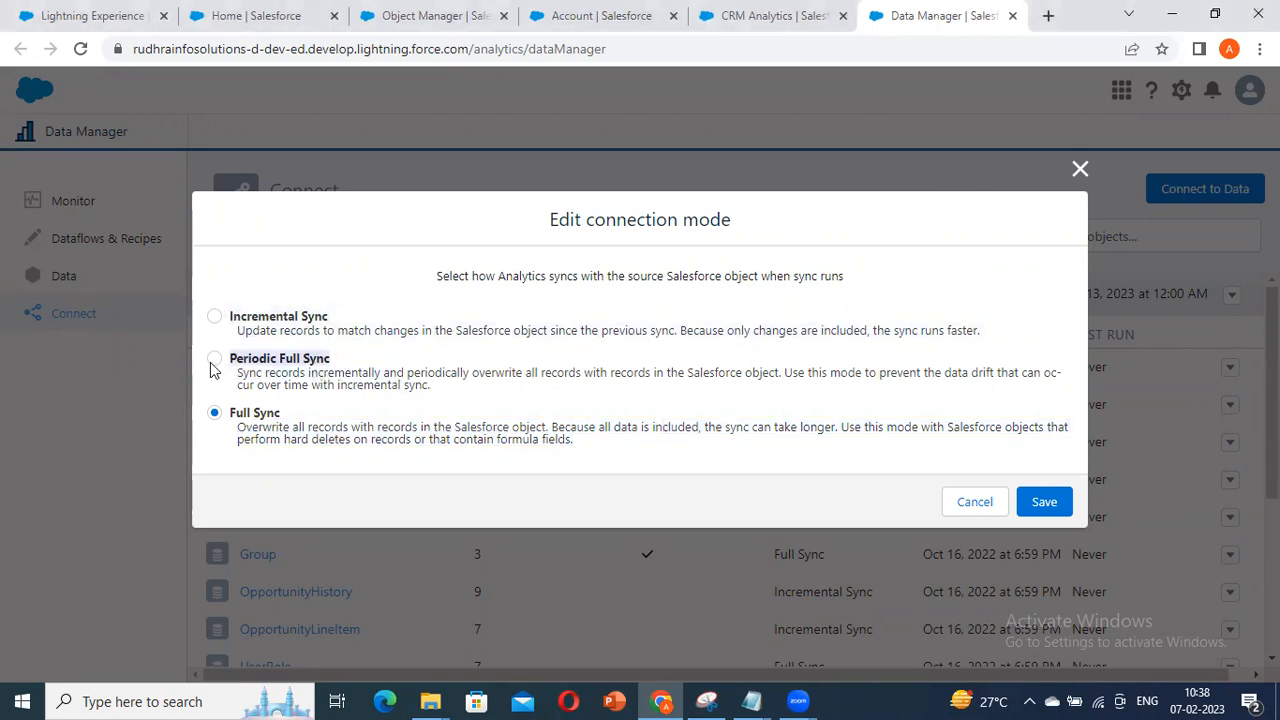
pyautogui.click(280, 362)
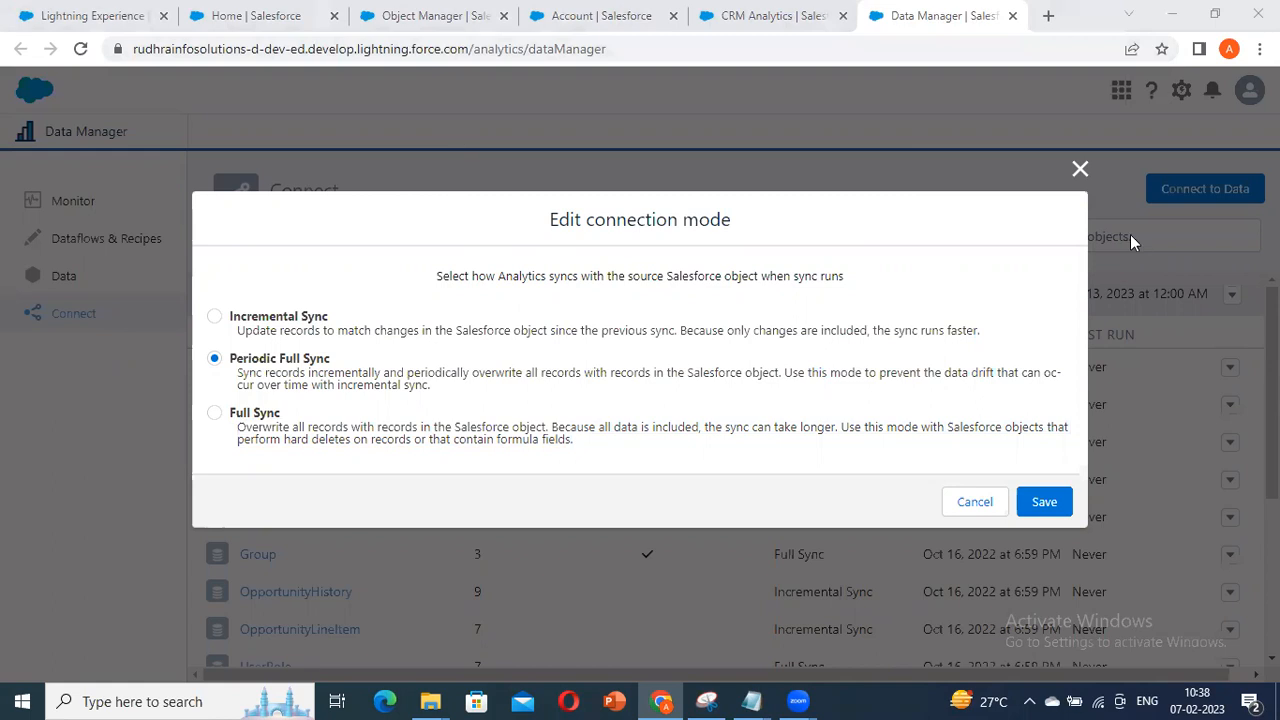
pyautogui.click(1080, 170)
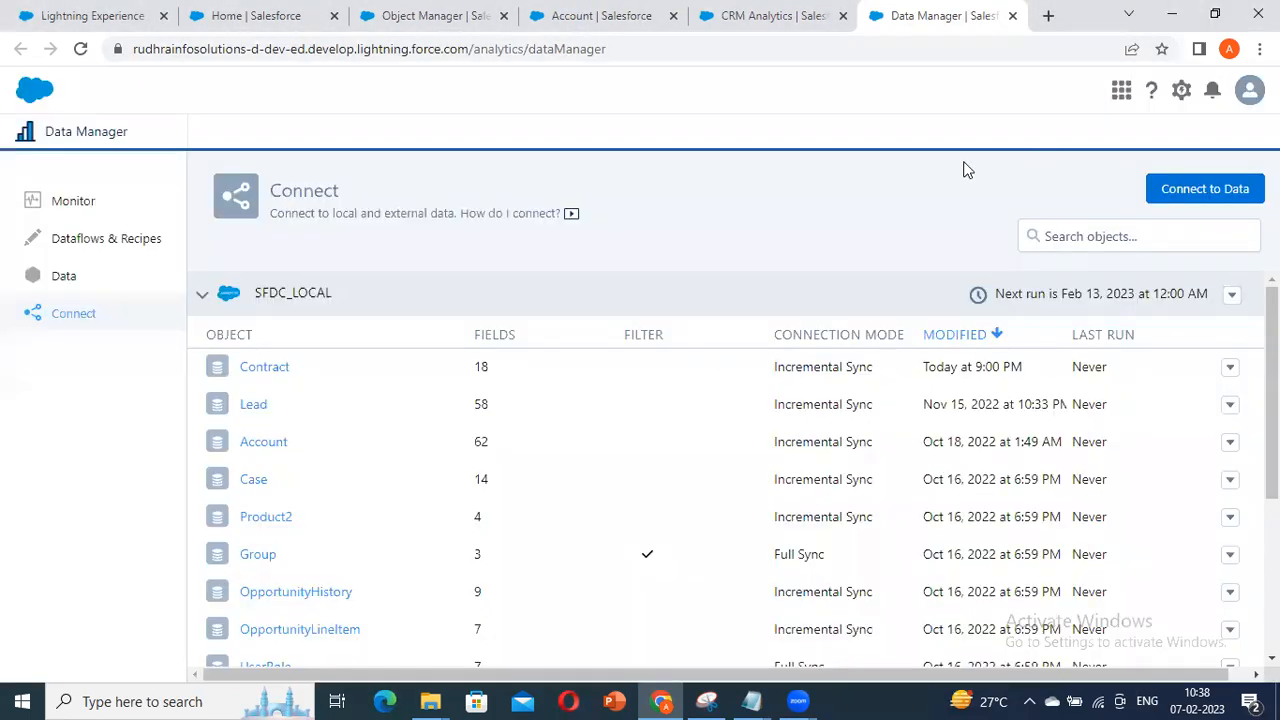
# Step: Recheck the frequency, start time and weekday in the SFDC_LOCAL schedule and close it without saving
pyautogui.click(1232, 295)
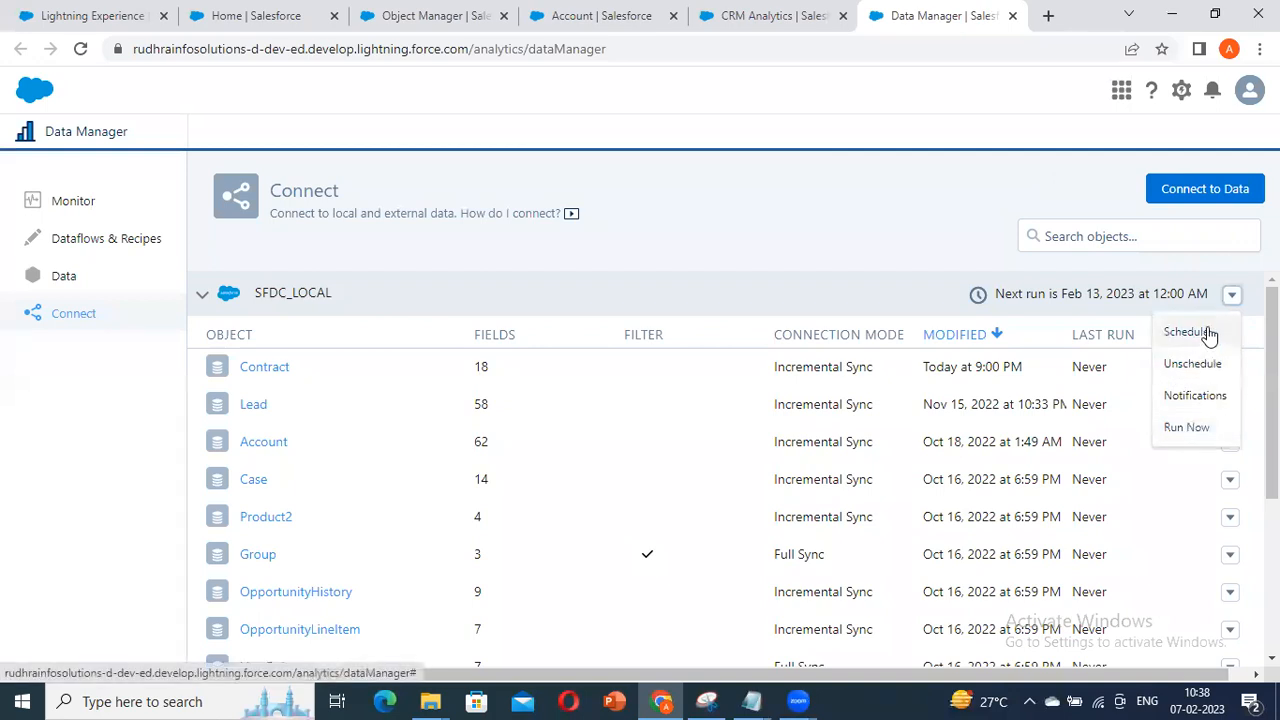
pyautogui.click(1205, 335)
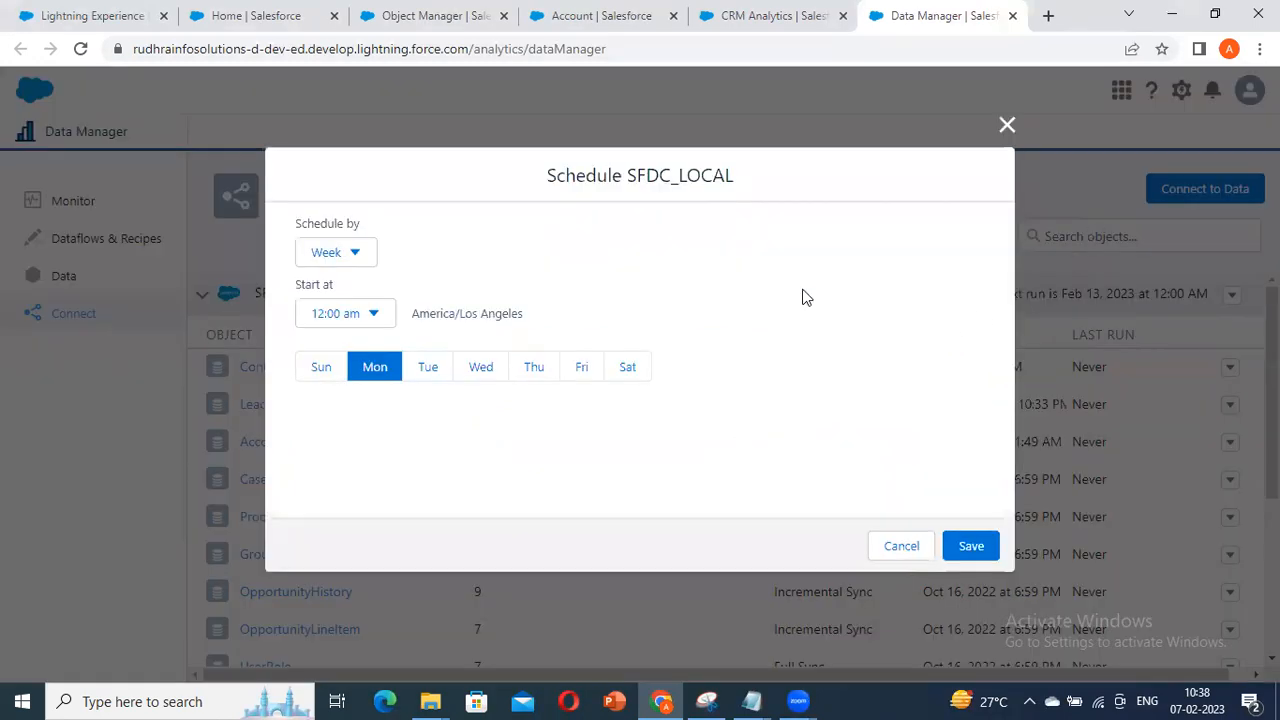
pyautogui.click(1007, 124)
# Step: Examine the Periodic Full Sync option in the Contract object's connection mode settings and close them without saving
pyautogui.click(1230, 367)
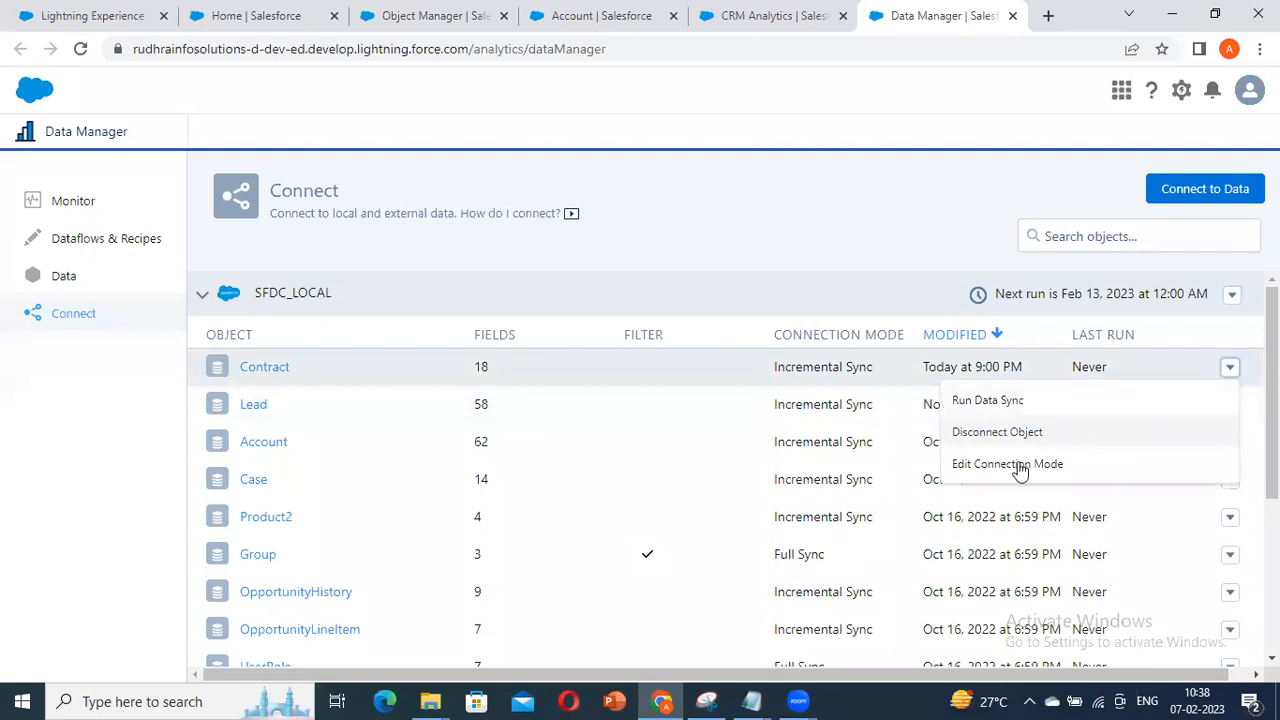
pyautogui.click(1175, 455)
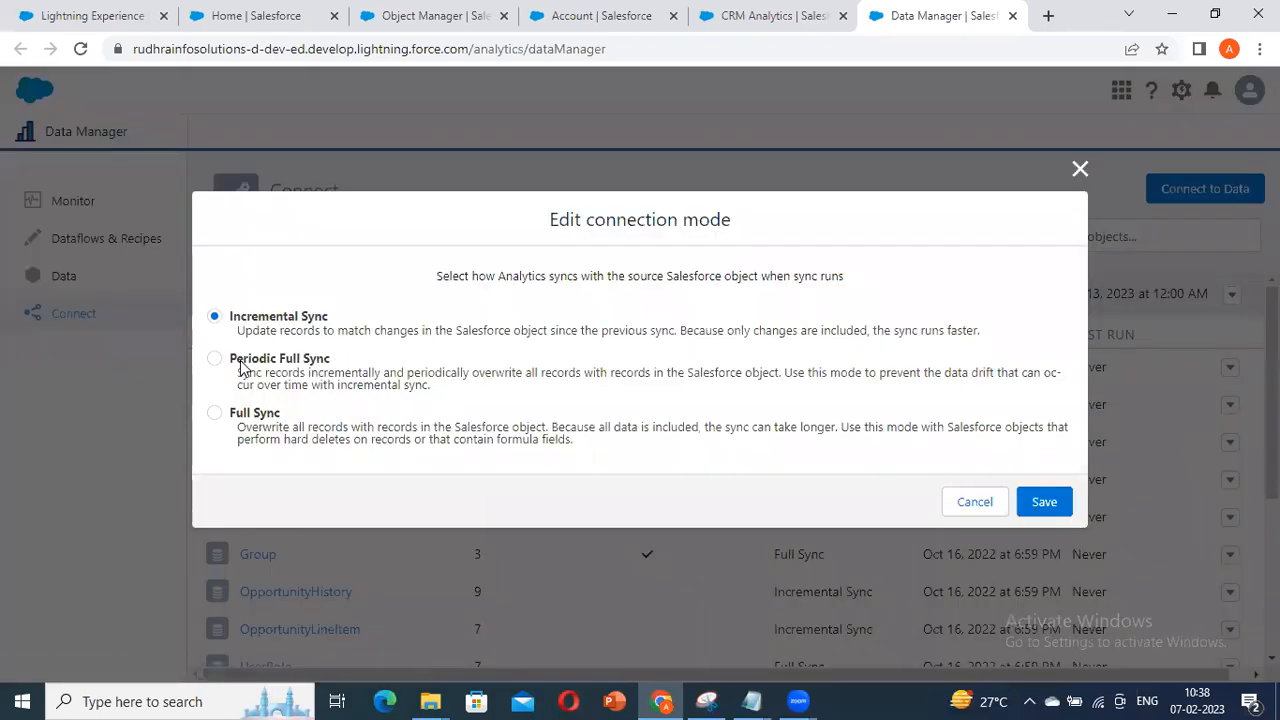
pyautogui.click(437, 369)
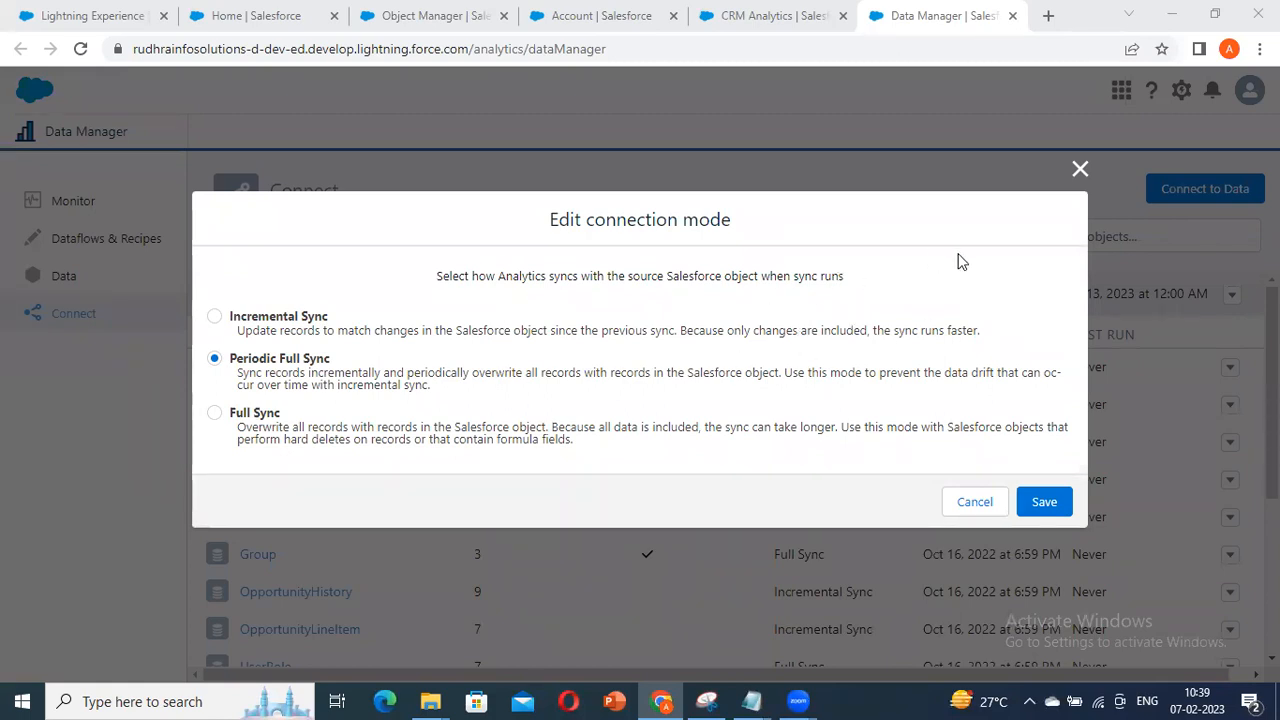
pyautogui.click(399, 372)
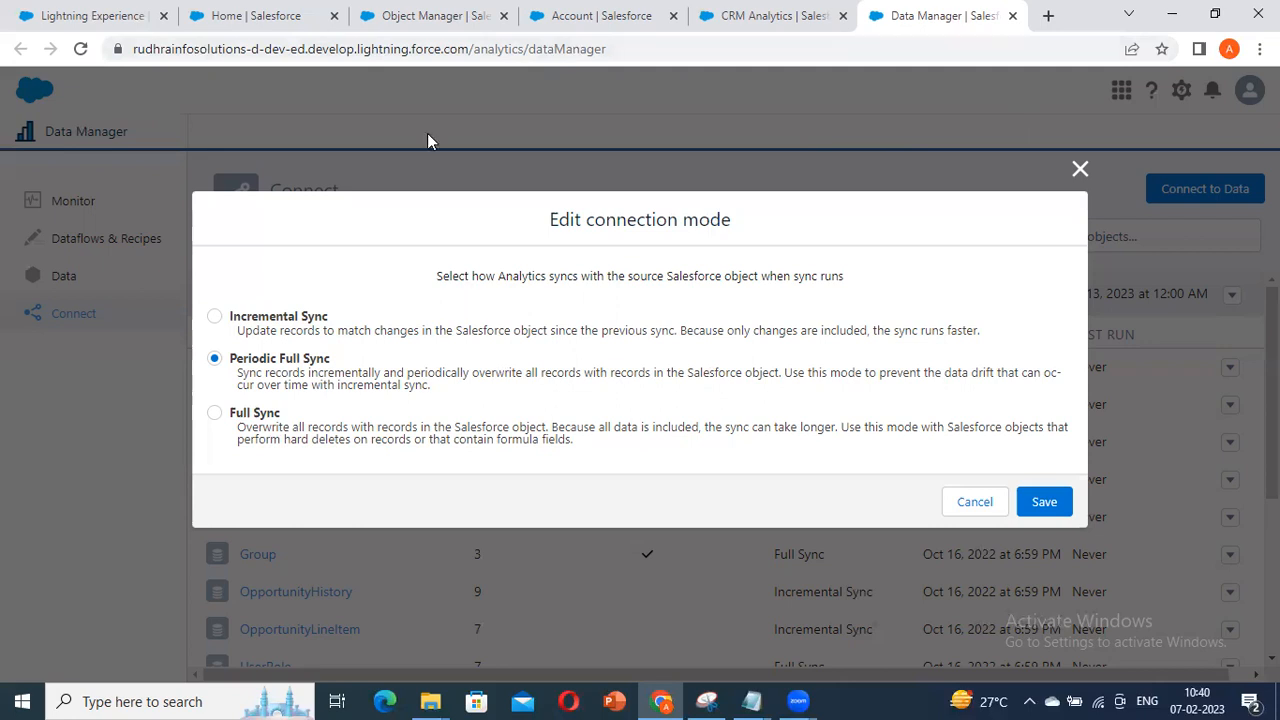
pyautogui.moveTo(531, 398); pyautogui.dragTo(254, 342)
pyautogui.click(537, 380)
pyautogui.tripleClick(308, 375)
pyautogui.click(590, 374)
pyautogui.click(1080, 169)
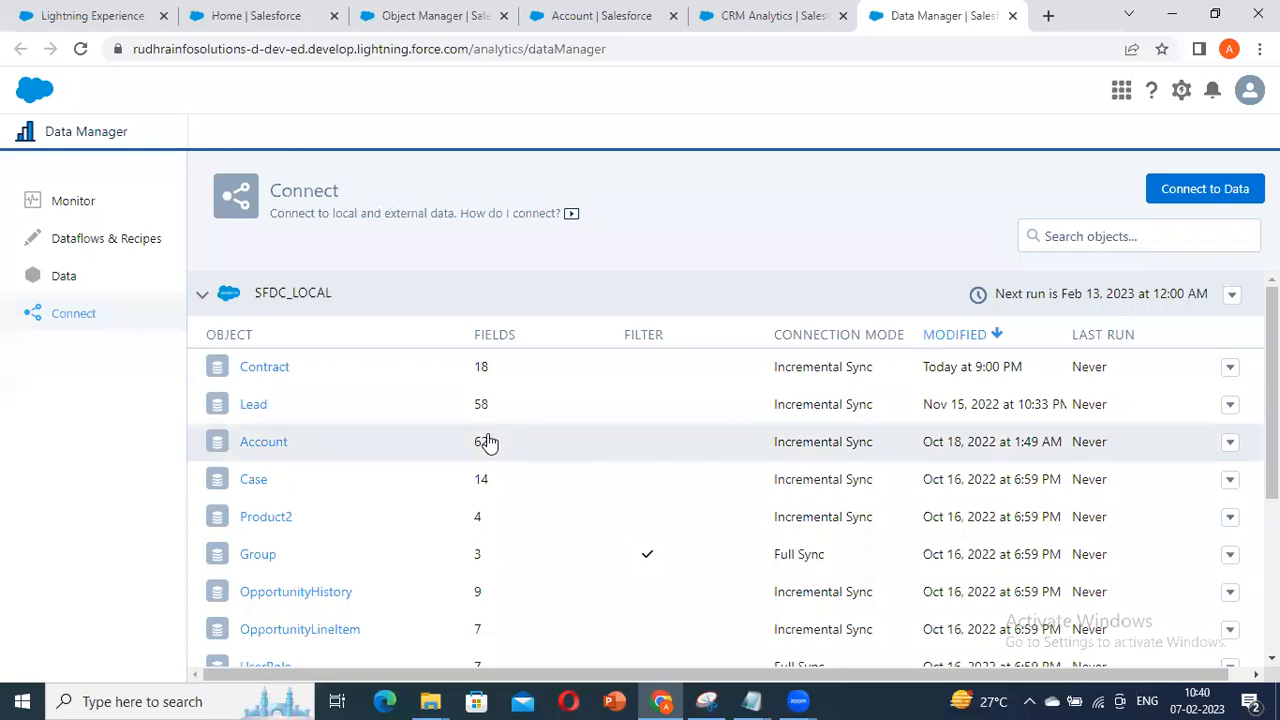
# Step: Look over the objects connected under SFDC_LOCAL and open the Dataflows & Recipes page of Data Manager
pyautogui.scroll(-3, 486, 434)
pyautogui.scroll(3, 200, 330)
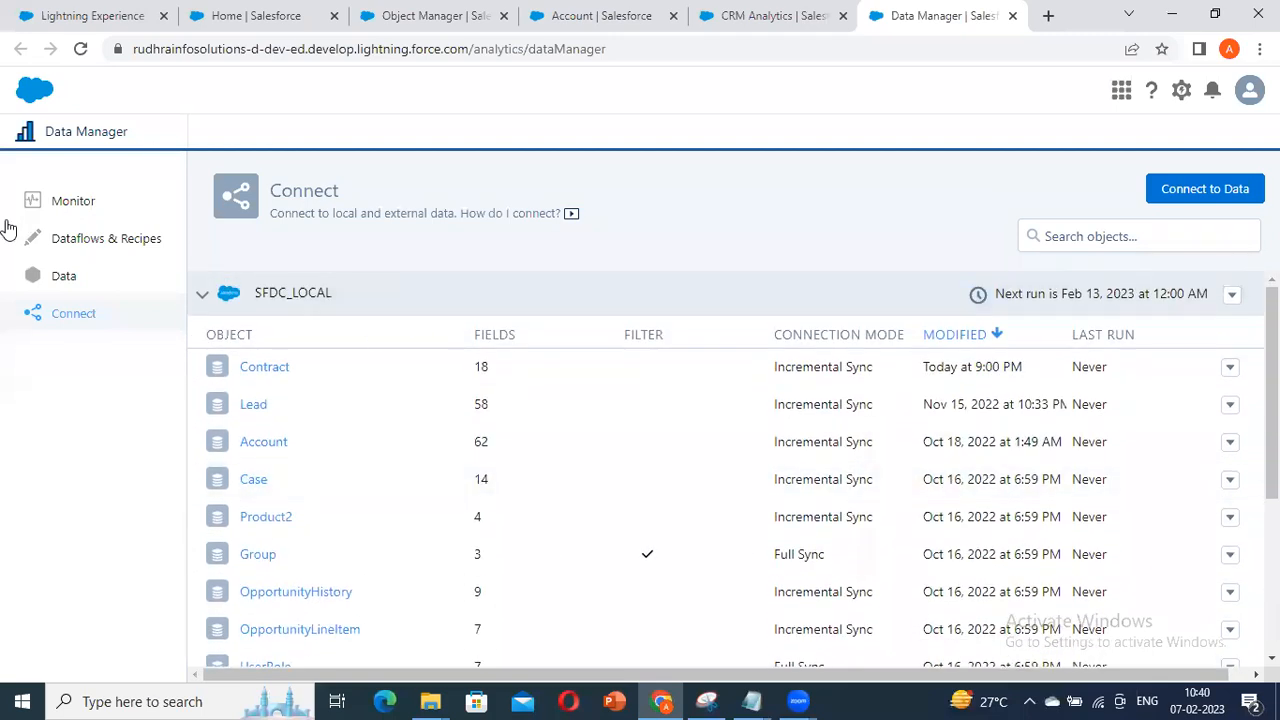
pyautogui.click(172, 236)
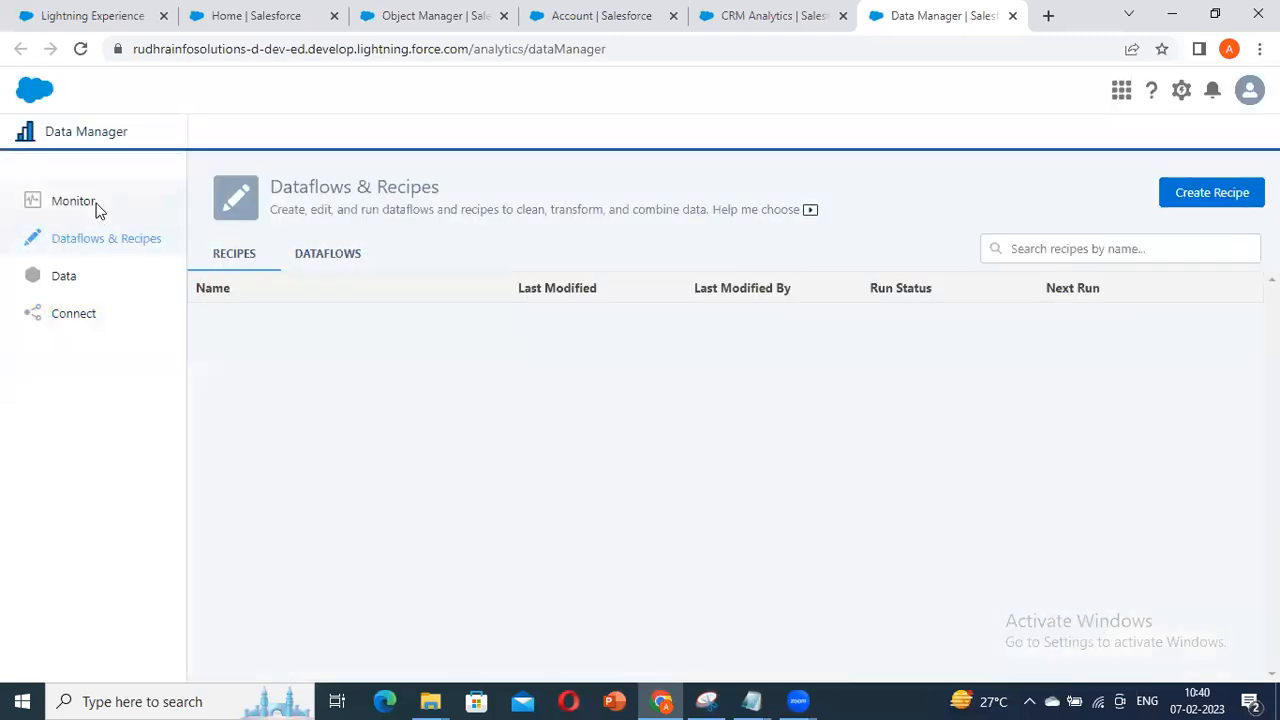
# Step: Look through the Dataflows & Recipes and Data pages and the SFDC_LOCAL connected objects, ending on the Connect page
pyautogui.click(94, 205)
pyautogui.click(145, 242)
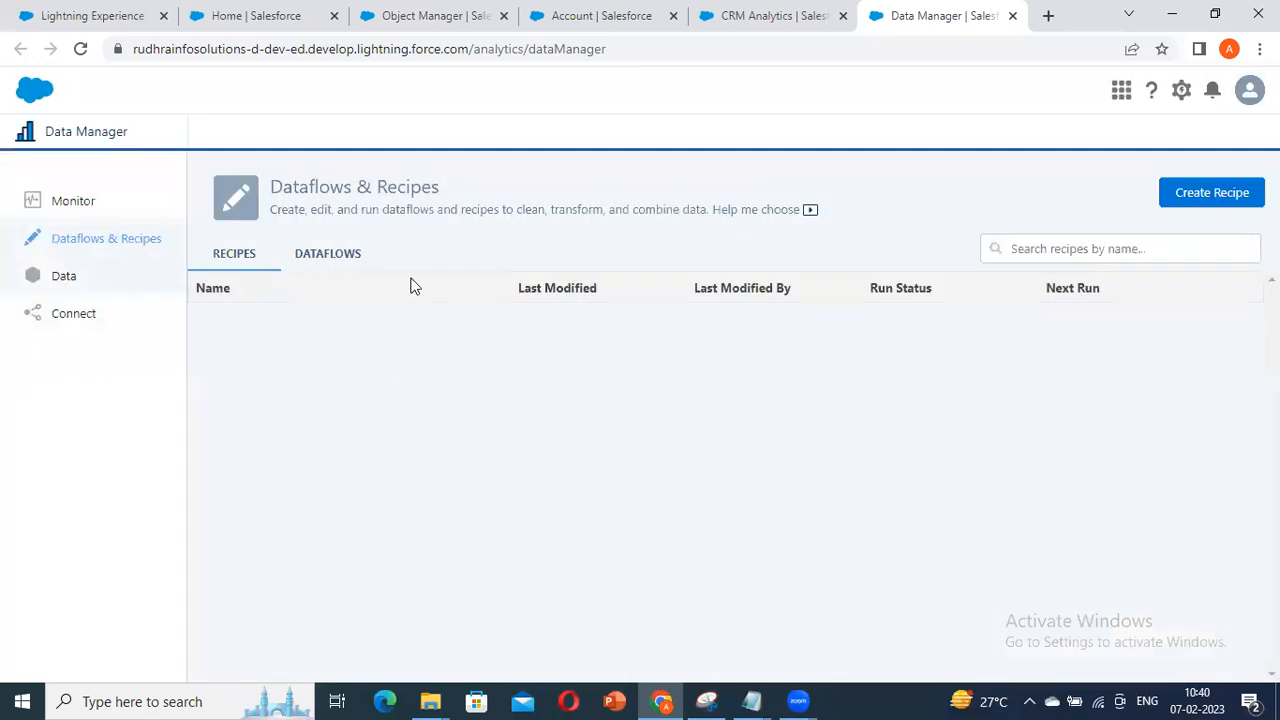
pyautogui.click(96, 309)
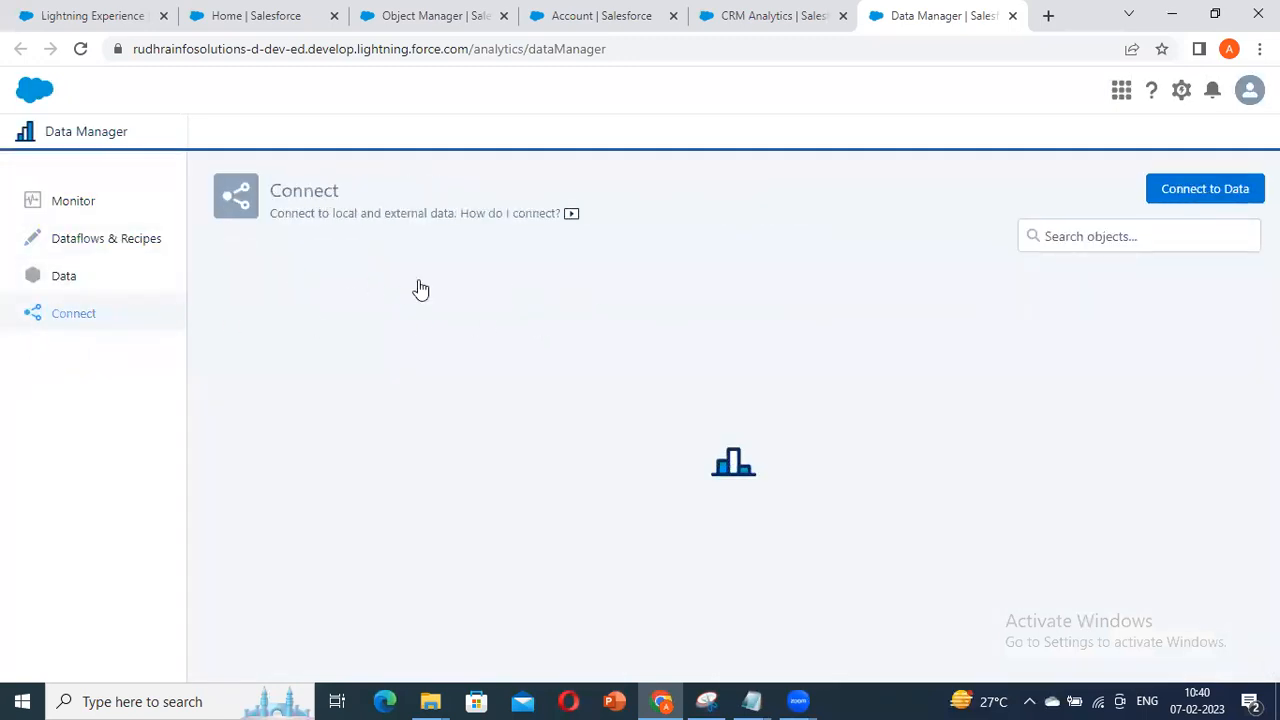
pyautogui.scroll(-3, 463, 449)
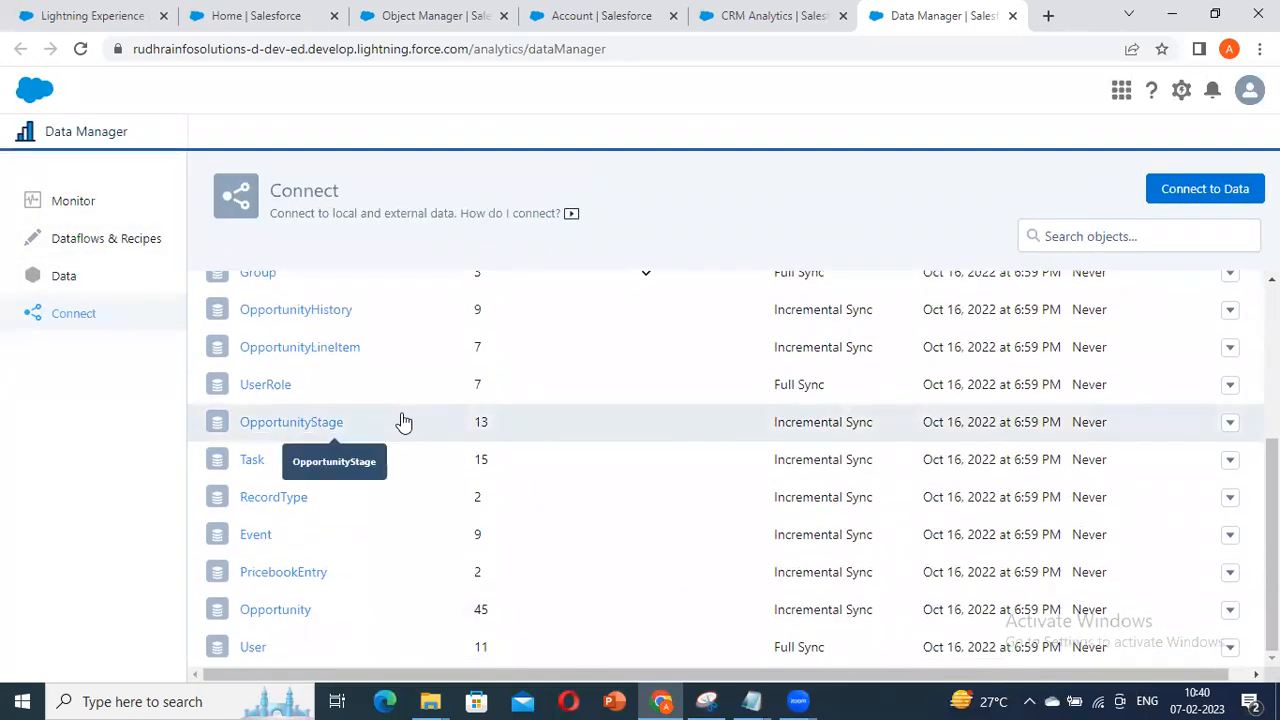
pyautogui.click(110, 240)
pyautogui.click(74, 284)
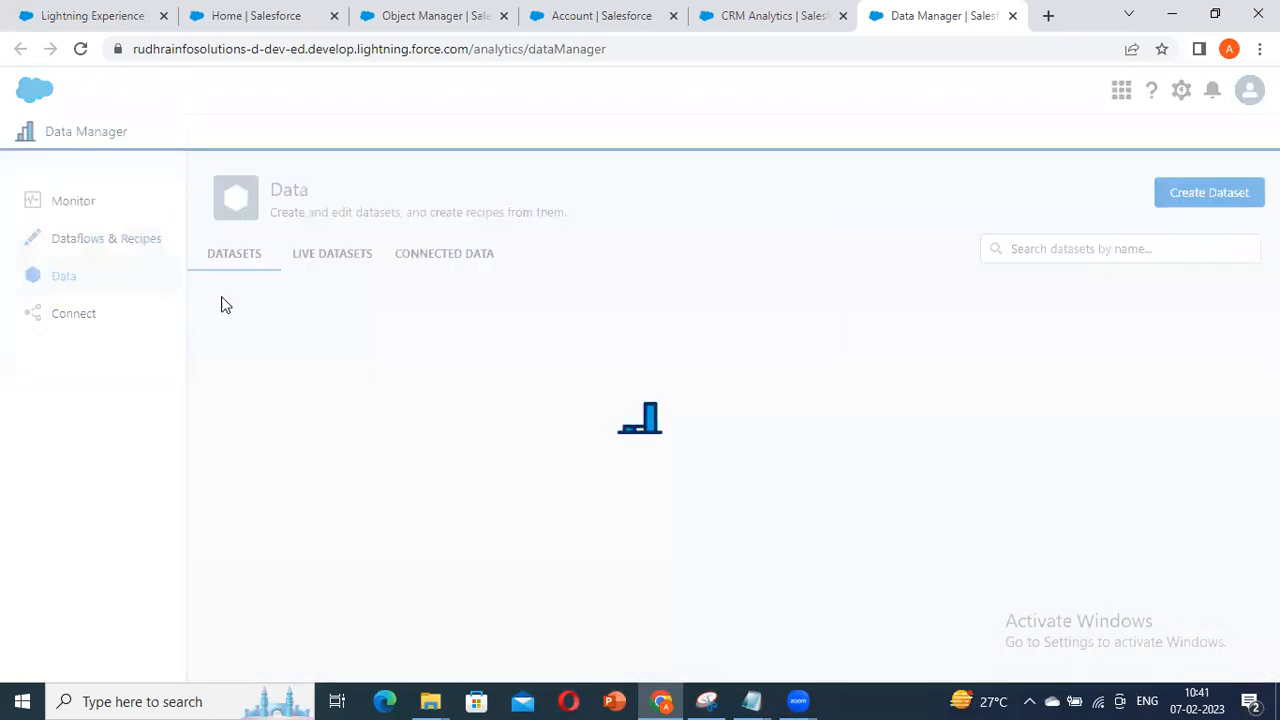
pyautogui.click(63, 322)
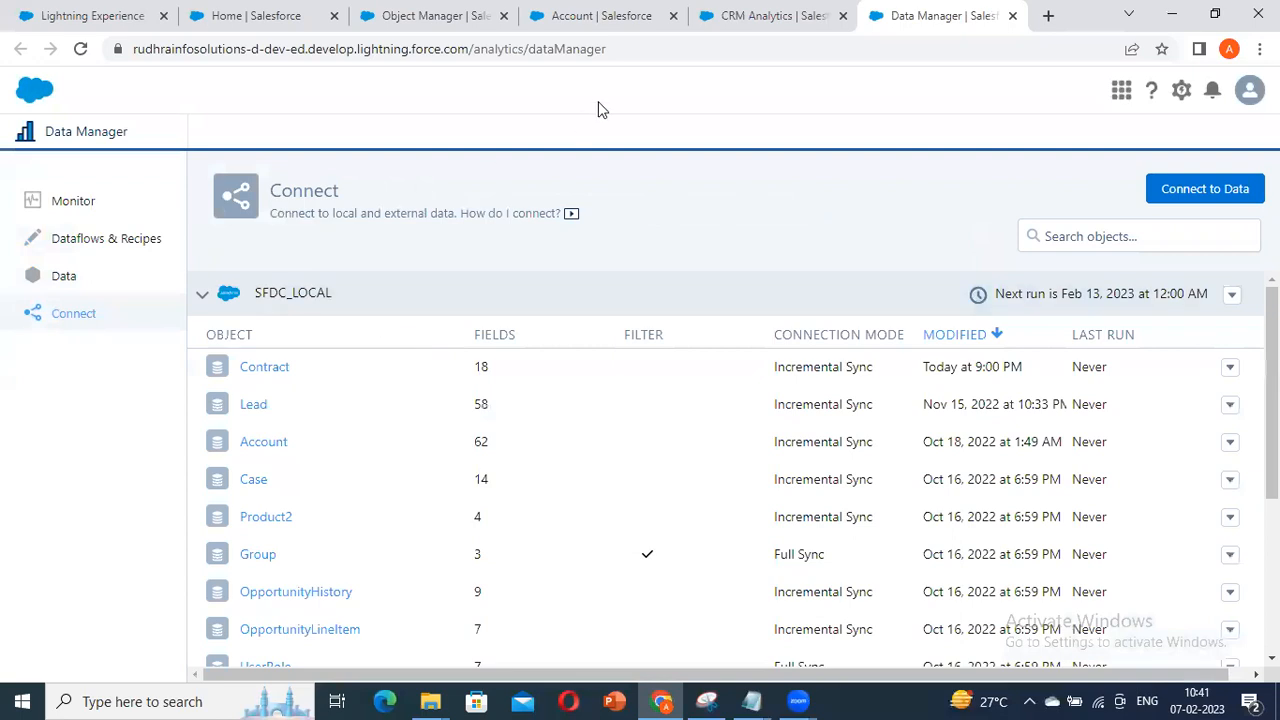
pyautogui.click(771, 16)
pyautogui.click(862, 24)
pyautogui.click(835, 18)
pyautogui.click(625, 16)
pyautogui.click(795, 18)
pyautogui.click(907, 14)
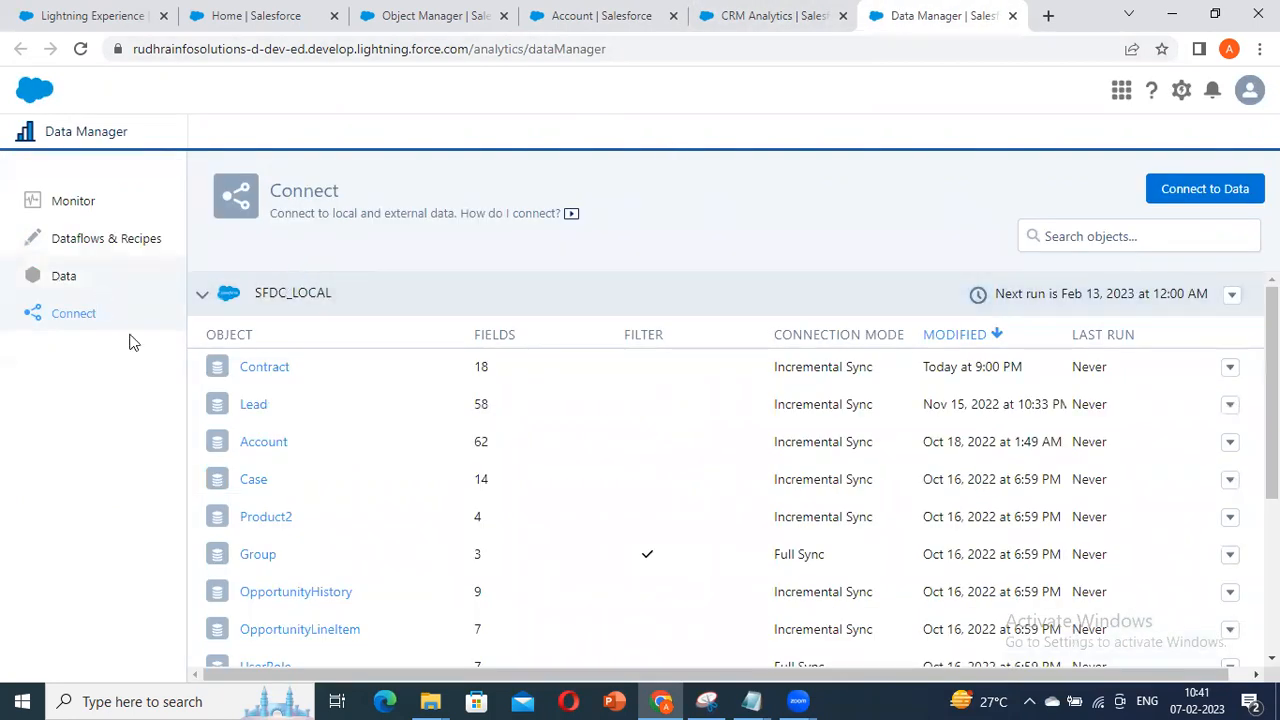
# Step: Review the Dataflows & Recipes page, the dataset list and the connected objects, and open the Monitor job list
pyautogui.click(135, 245)
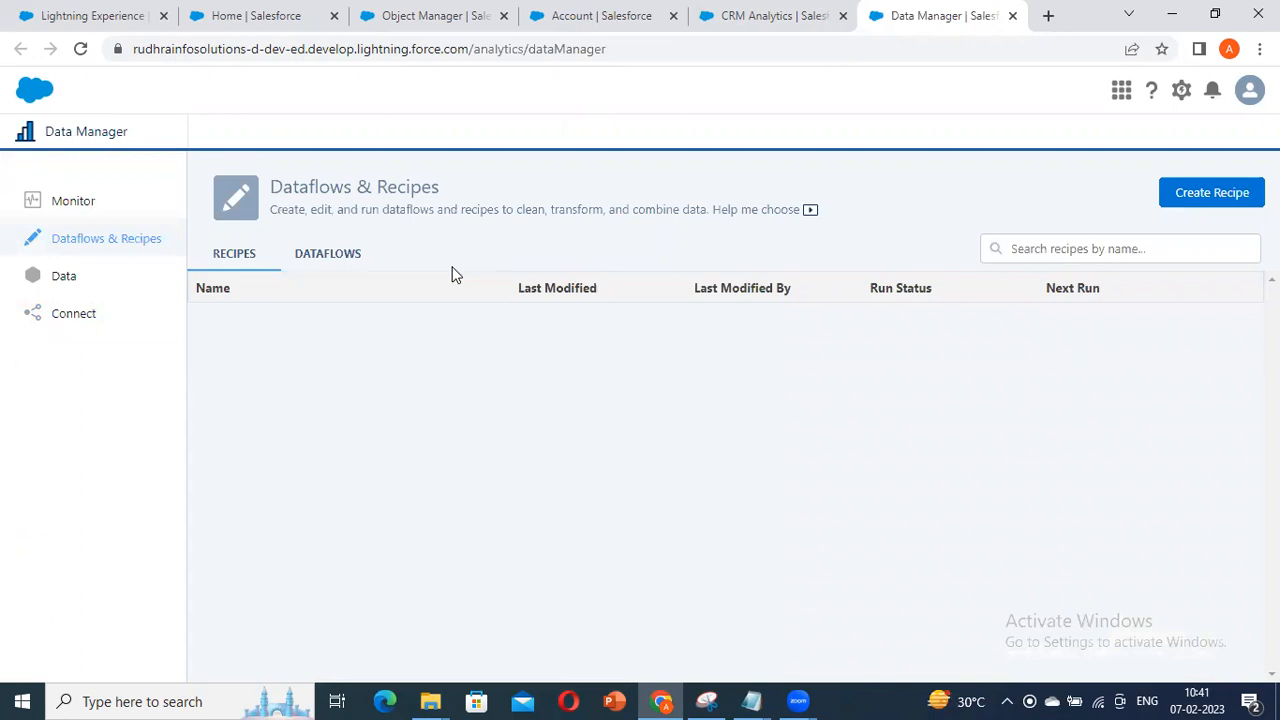
pyautogui.click(72, 282)
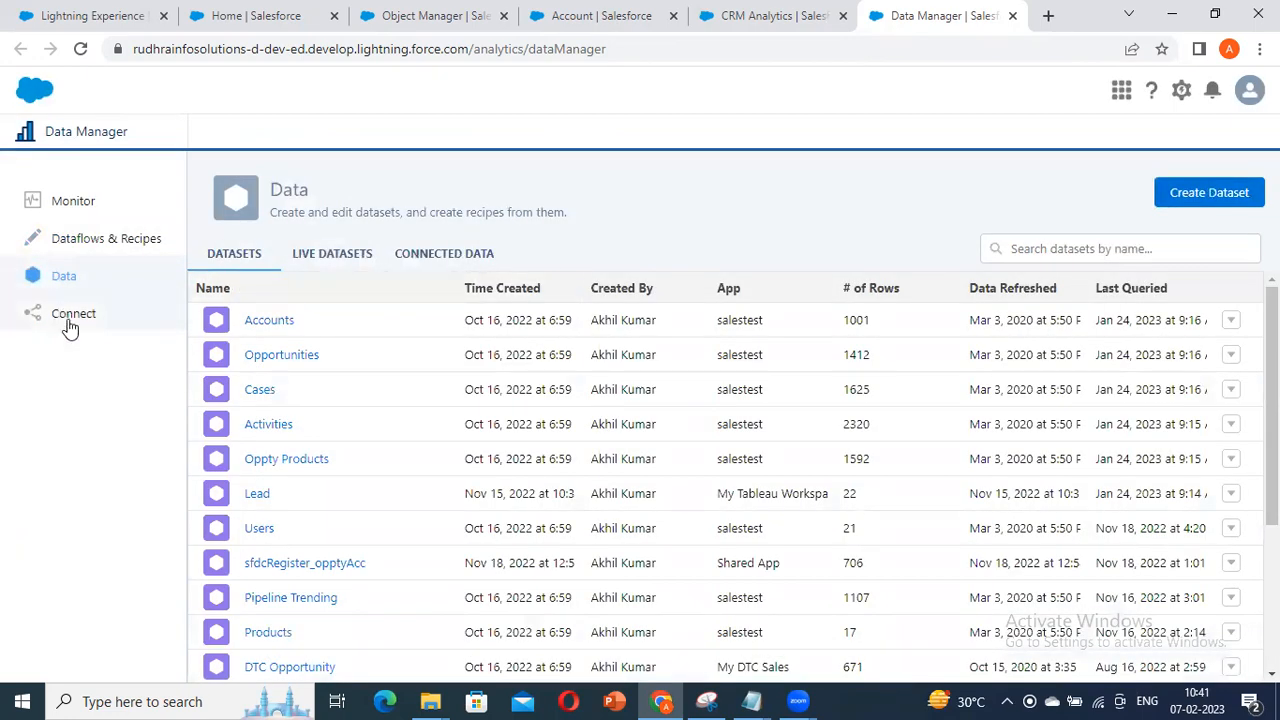
pyautogui.click(70, 318)
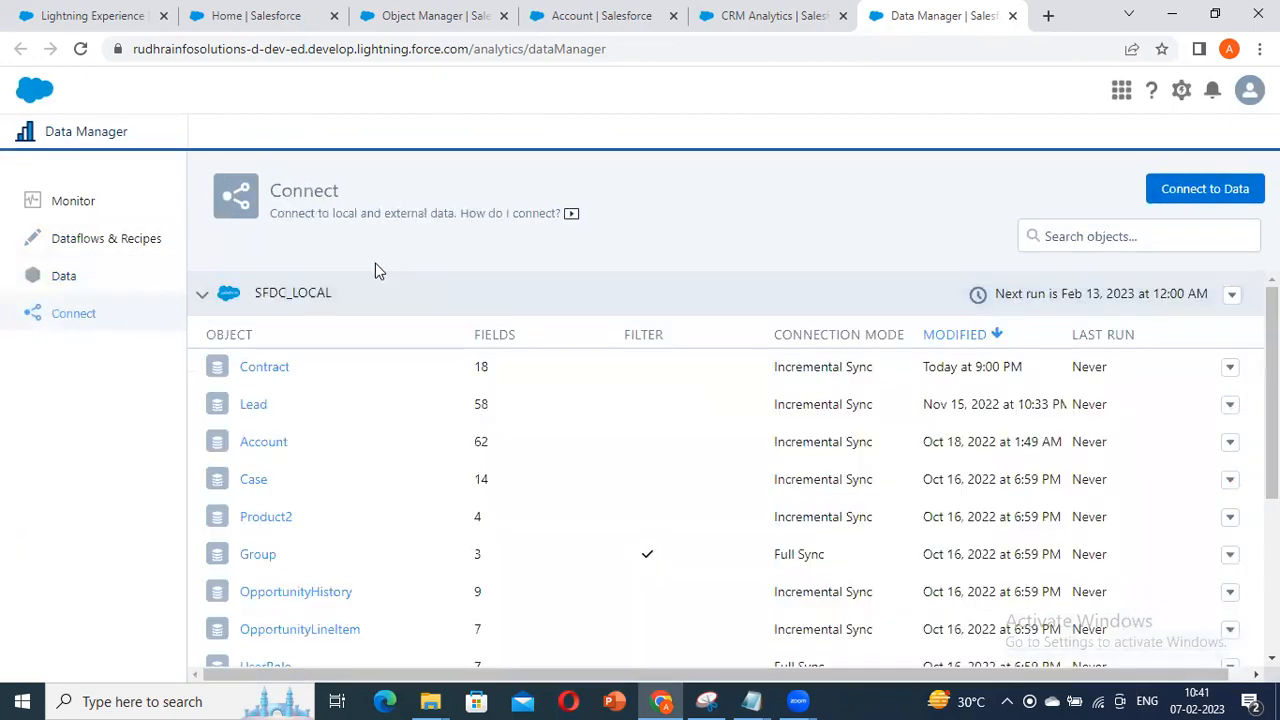
pyautogui.scroll(-3, 657, 420)
pyautogui.scroll(3, 589, 411)
pyautogui.click(106, 203)
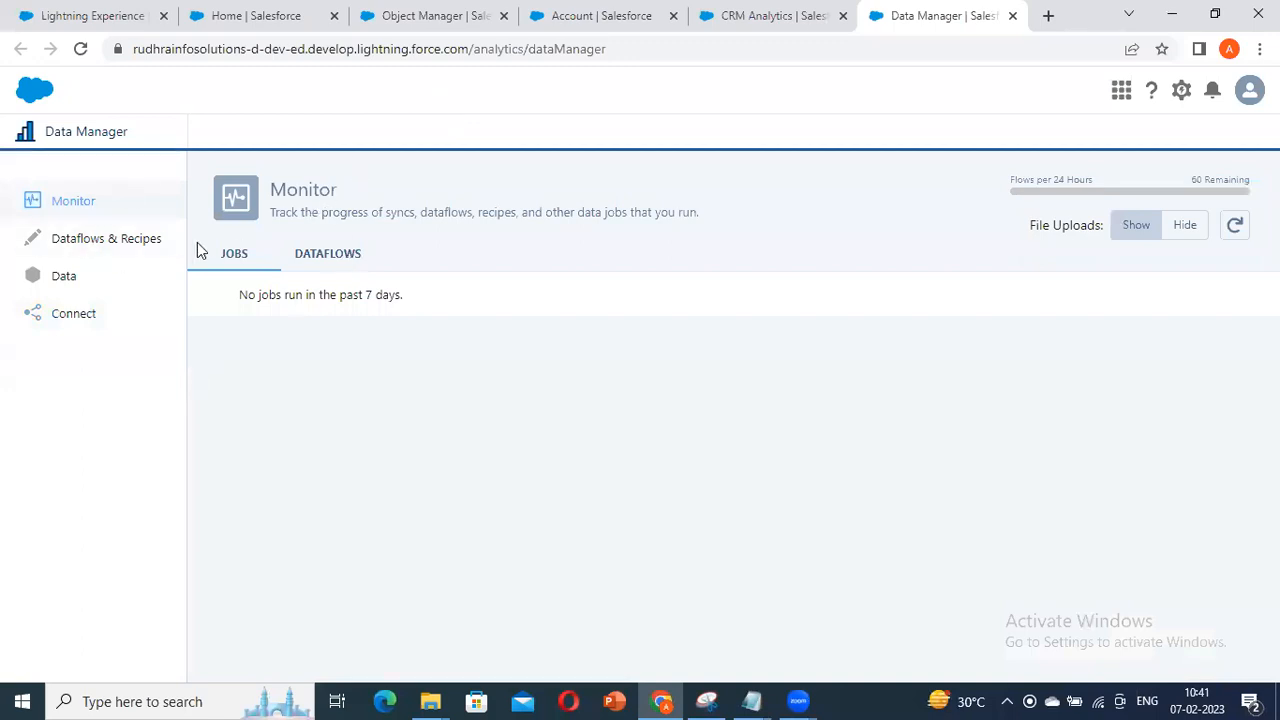
# Step: Look over the Browse asset list in Analytics Studio and return to Data Manager
pyautogui.click(763, 16)
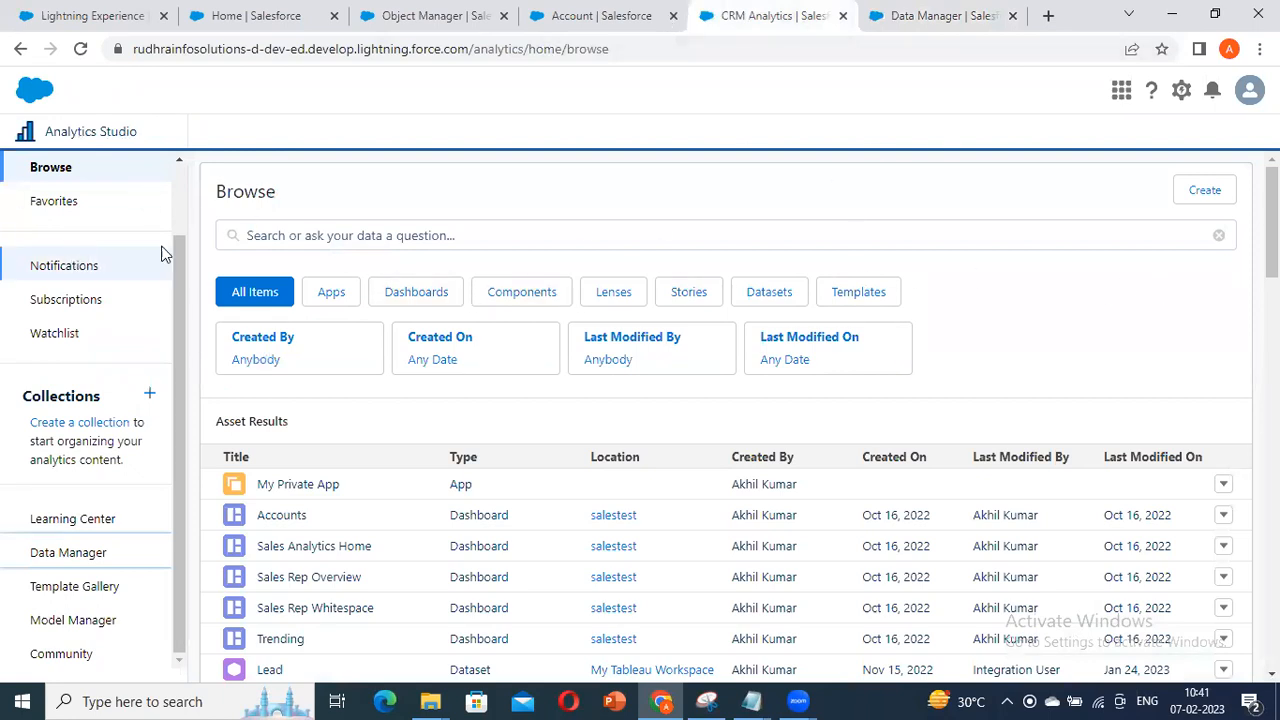
pyautogui.scroll(-3, 1034, 274)
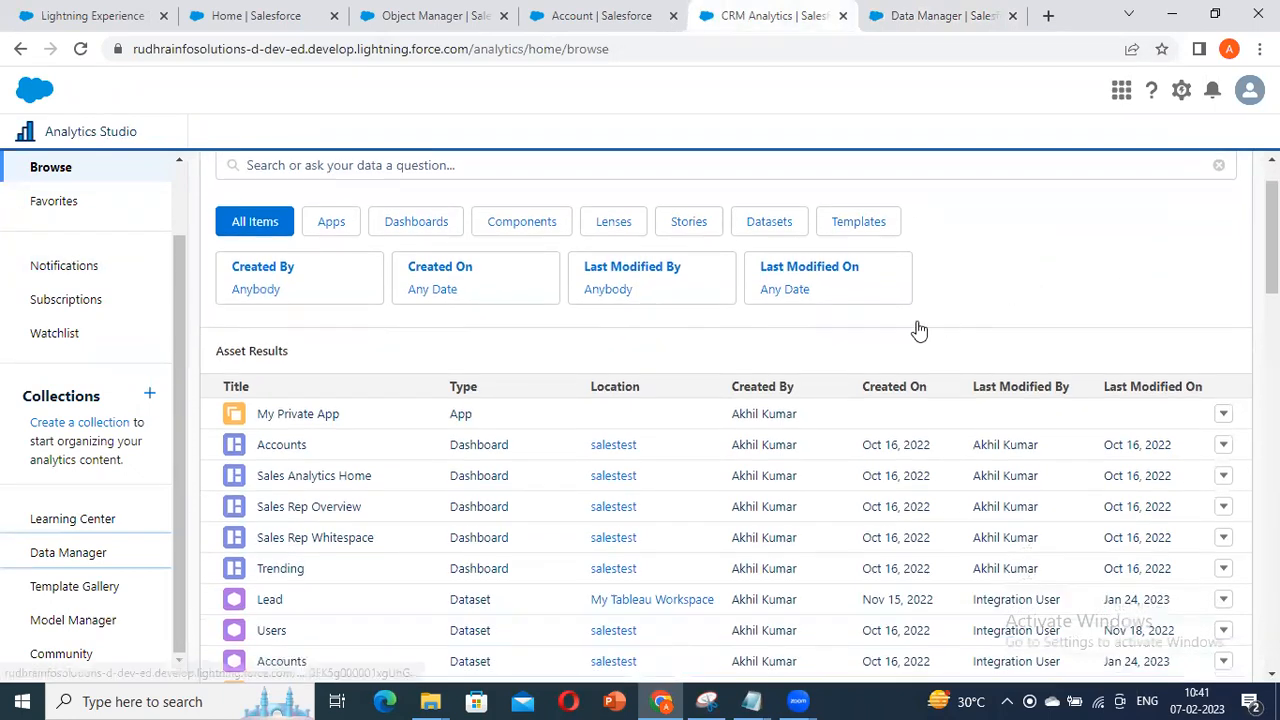
pyautogui.scroll(3, 913, 319)
pyautogui.click(928, 16)
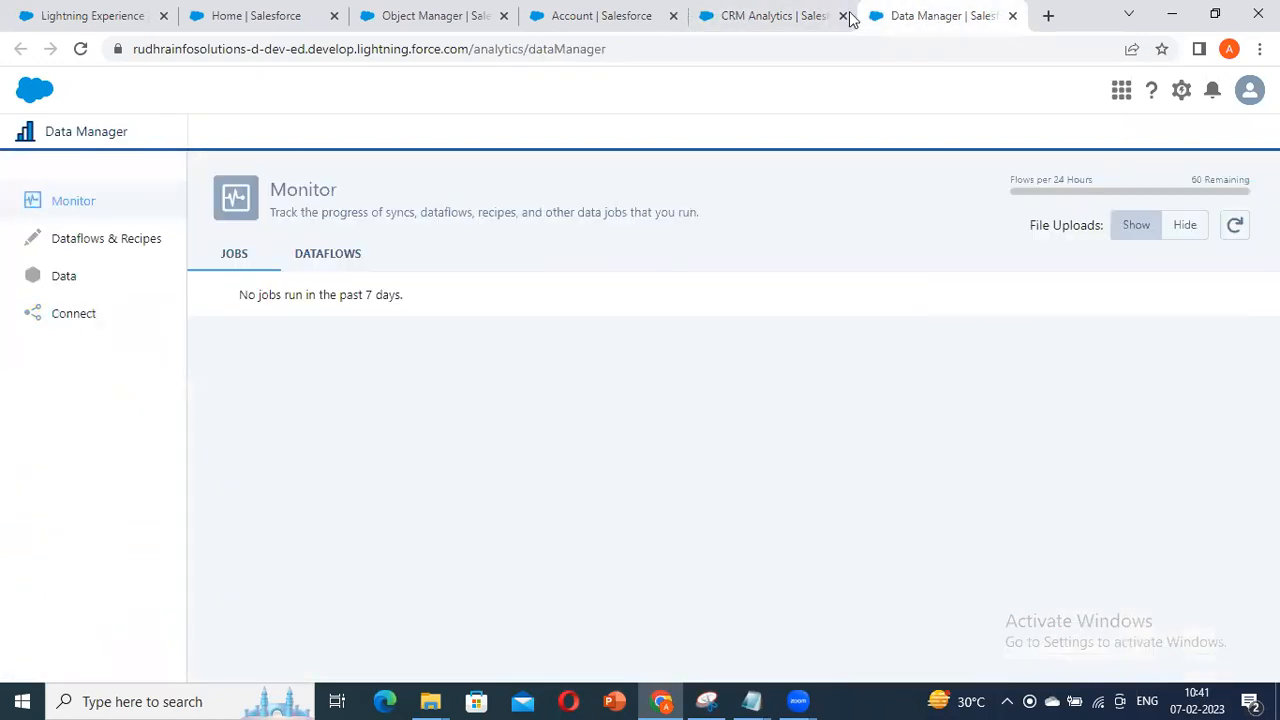
pyautogui.click(800, 12)
pyautogui.click(945, 16)
pyautogui.click(800, 16)
pyautogui.click(935, 16)
pyautogui.click(828, 18)
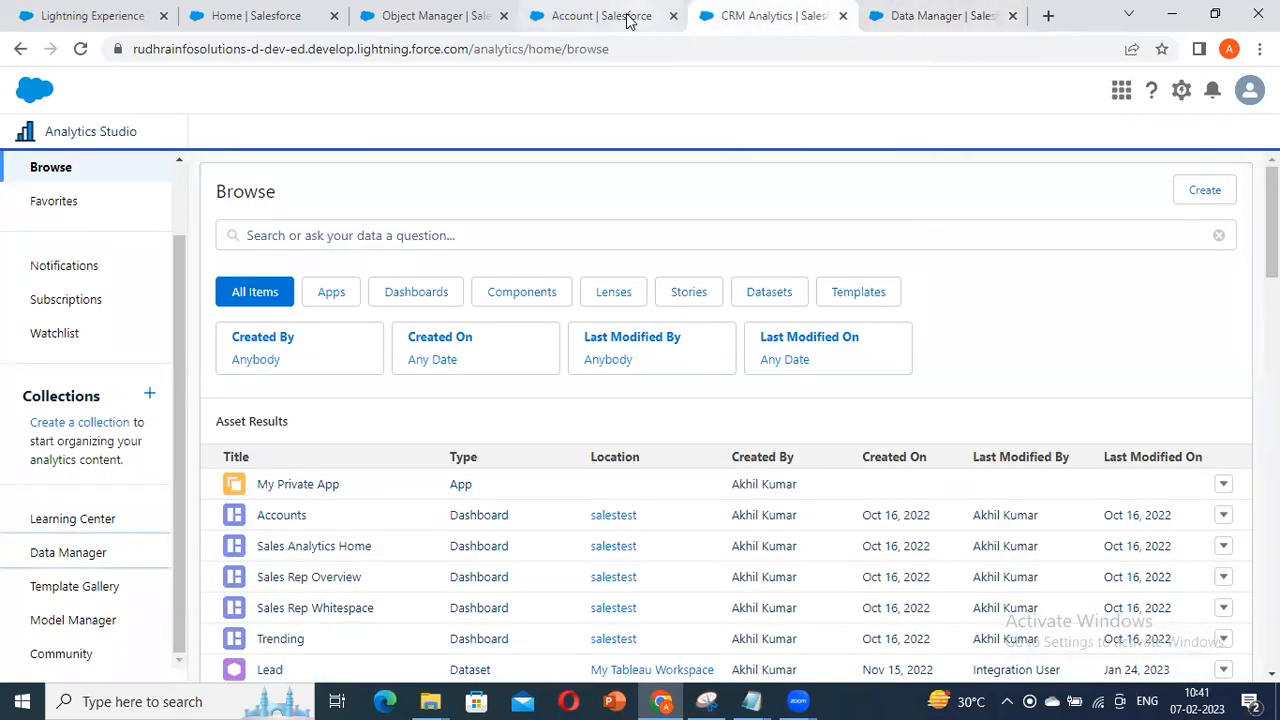
pyautogui.click(897, 16)
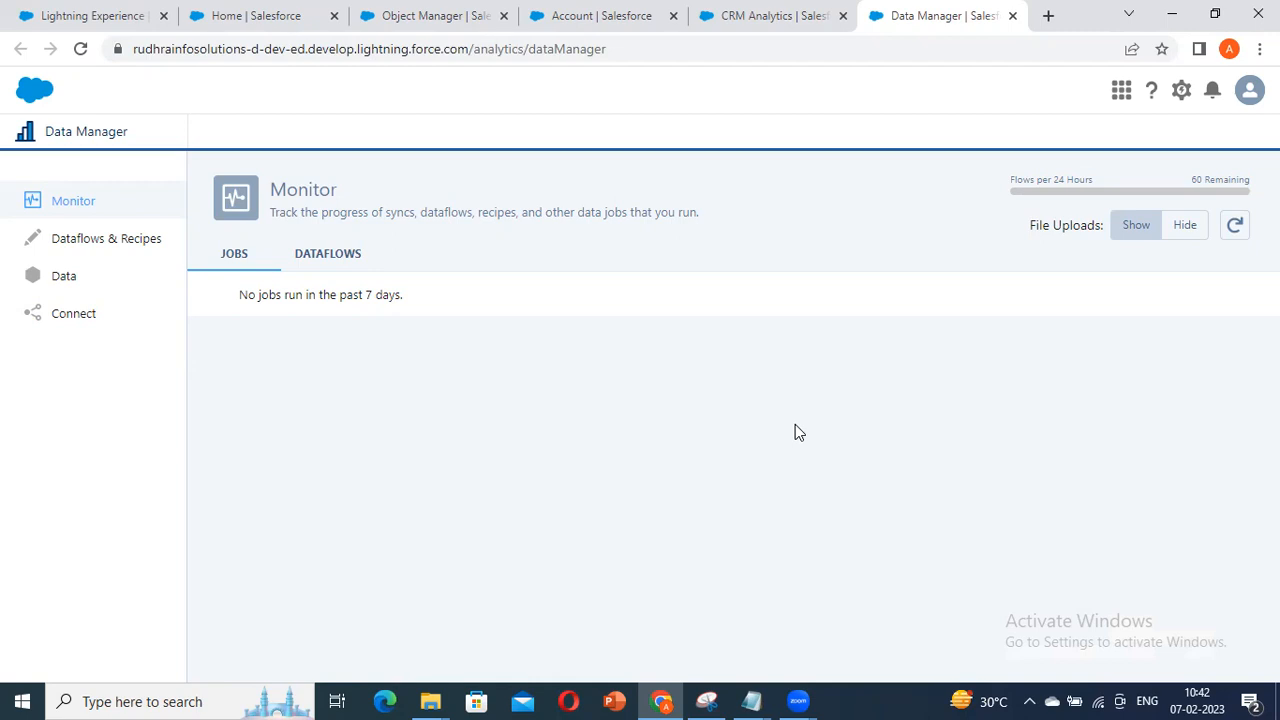
pyautogui.click(779, 16)
pyautogui.click(925, 16)
# Step: Open Dataflows & Recipes in Data Manager and examine the Account object's Fields & Relationships list in Salesforce Setup
pyautogui.click(152, 245)
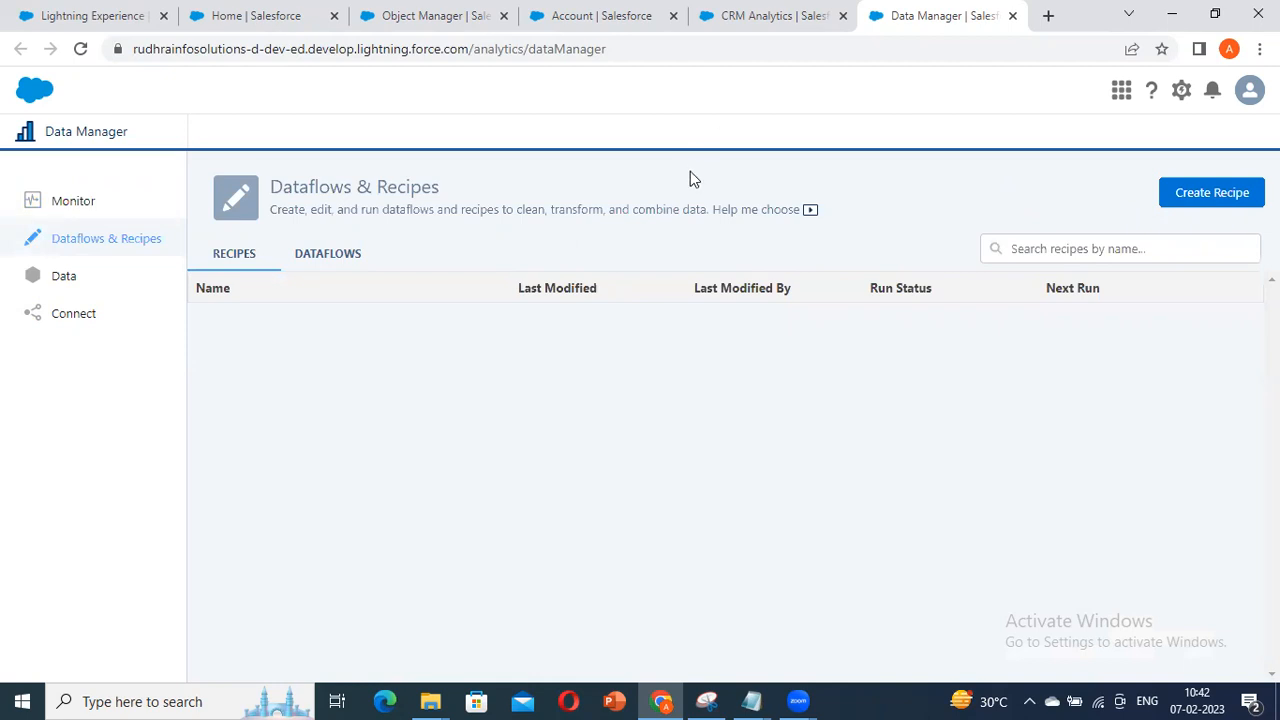
pyautogui.click(722, 17)
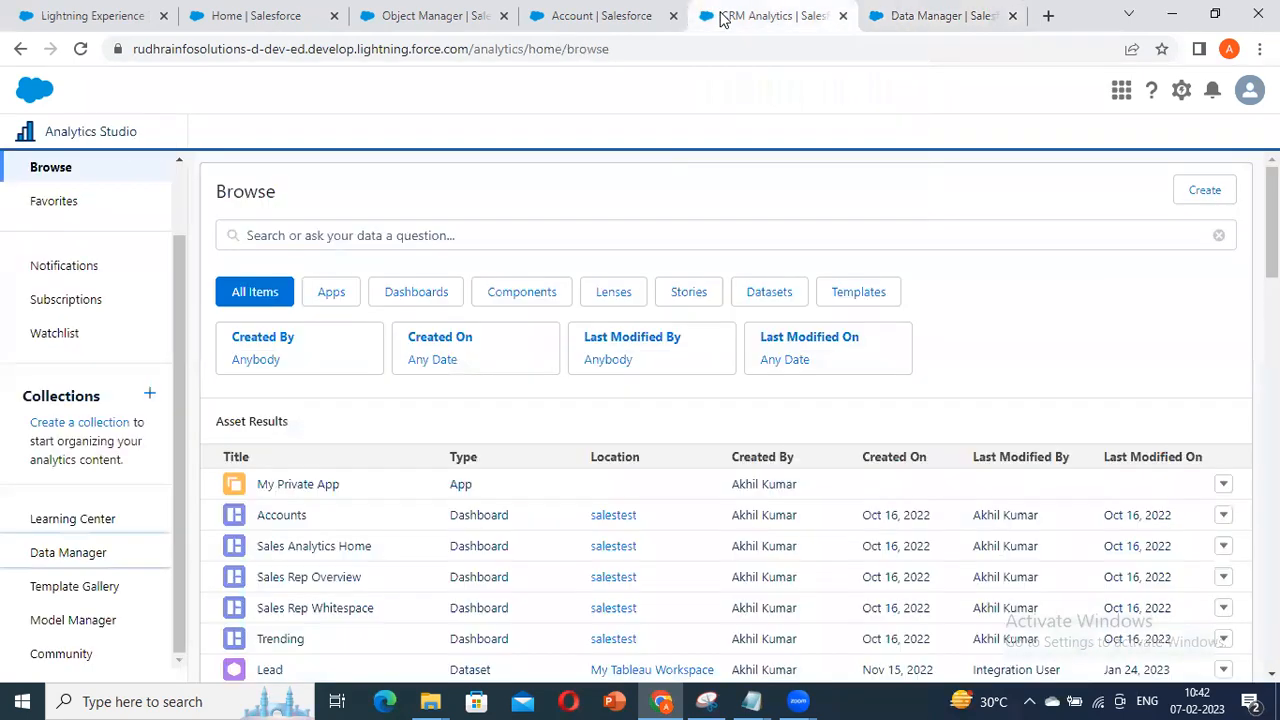
pyautogui.click(620, 16)
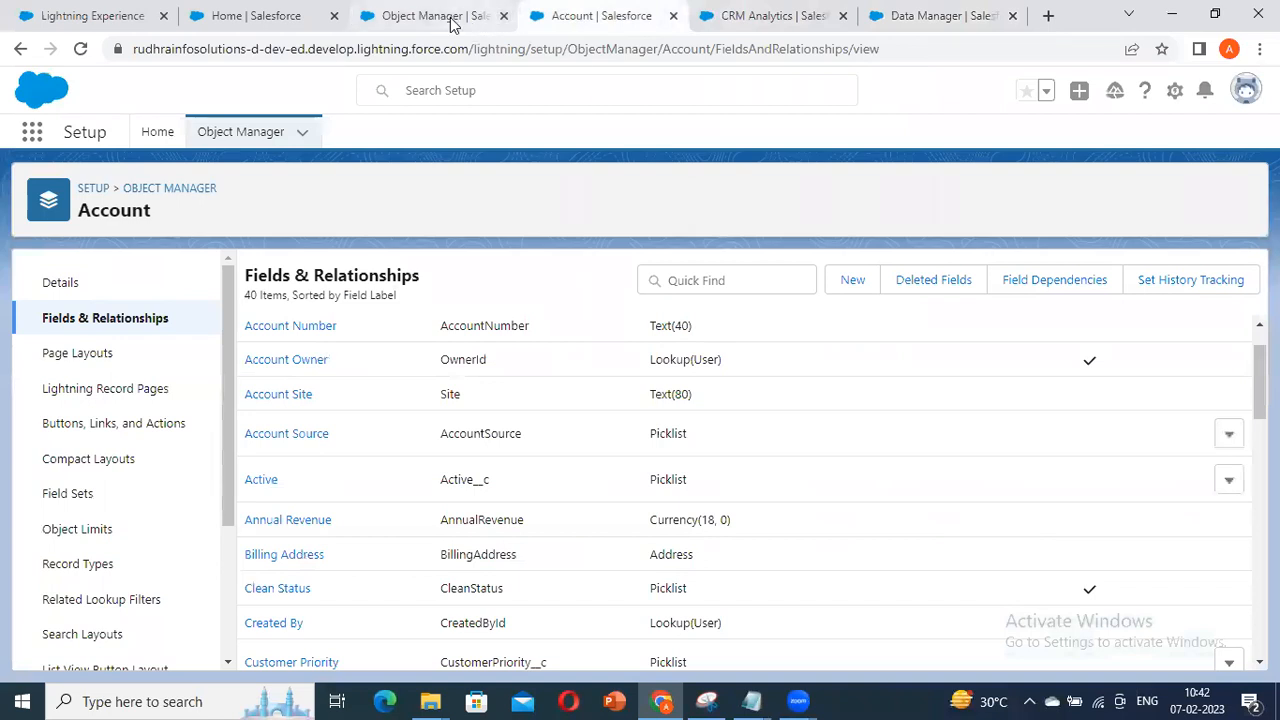
pyautogui.scroll(1, 563, 463)
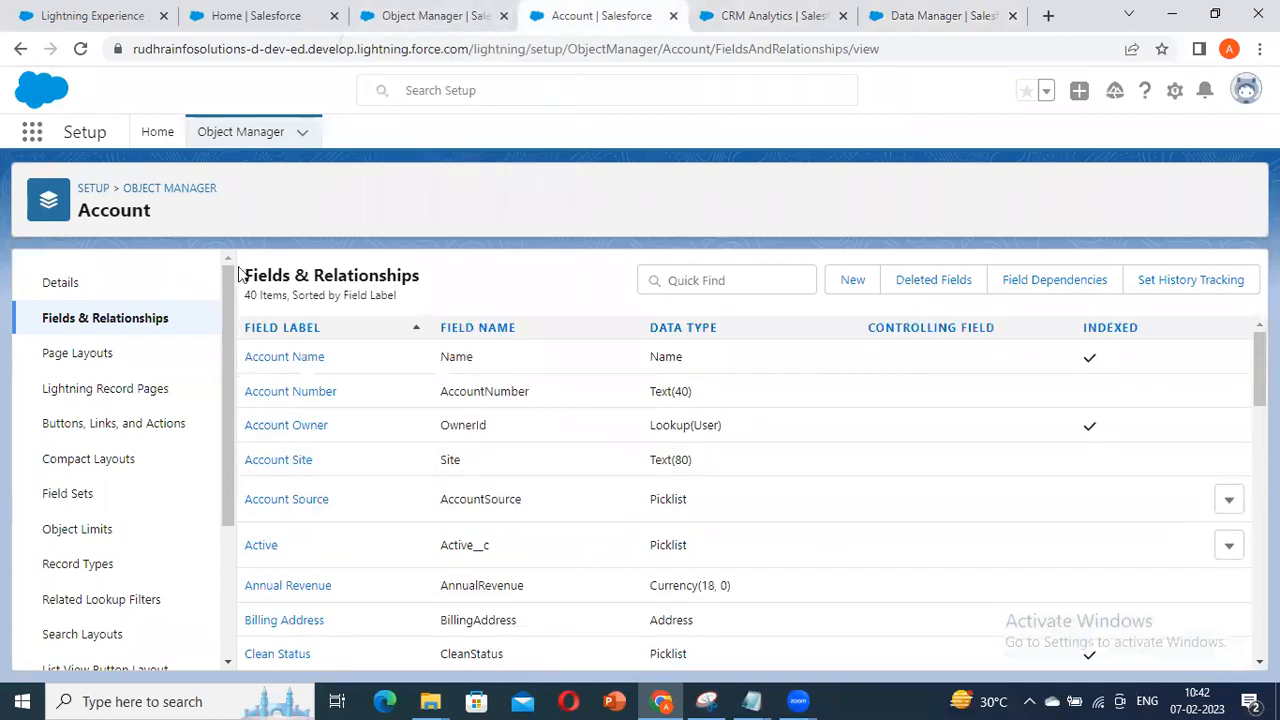
pyautogui.click(82, 292)
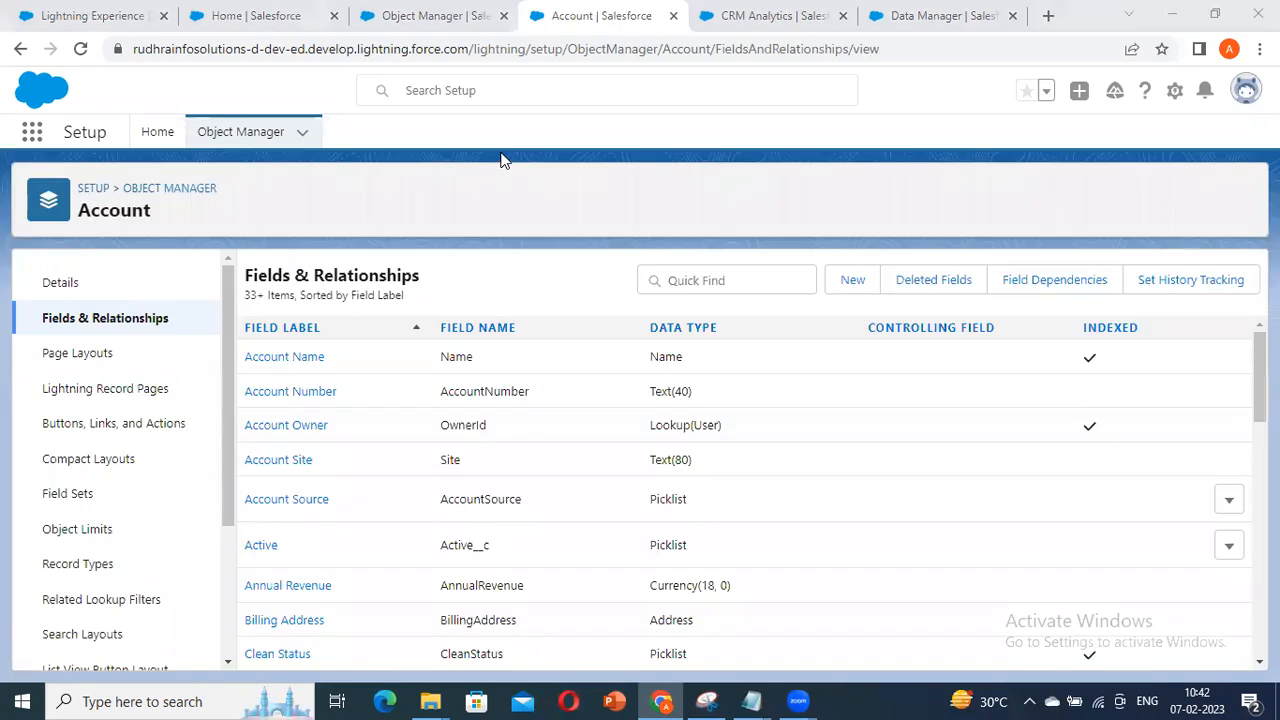
pyautogui.scroll(-8, 272, 371)
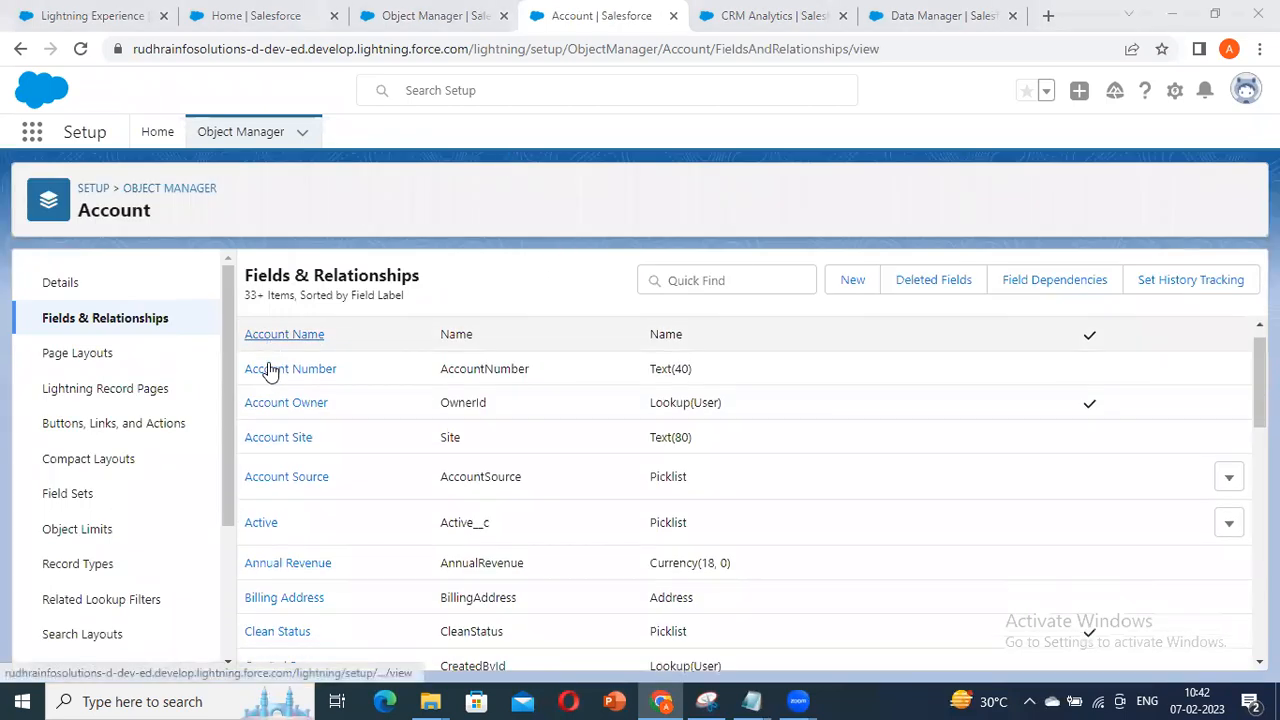
pyautogui.scroll(-2, 274, 363)
pyautogui.scroll(10, 274, 363)
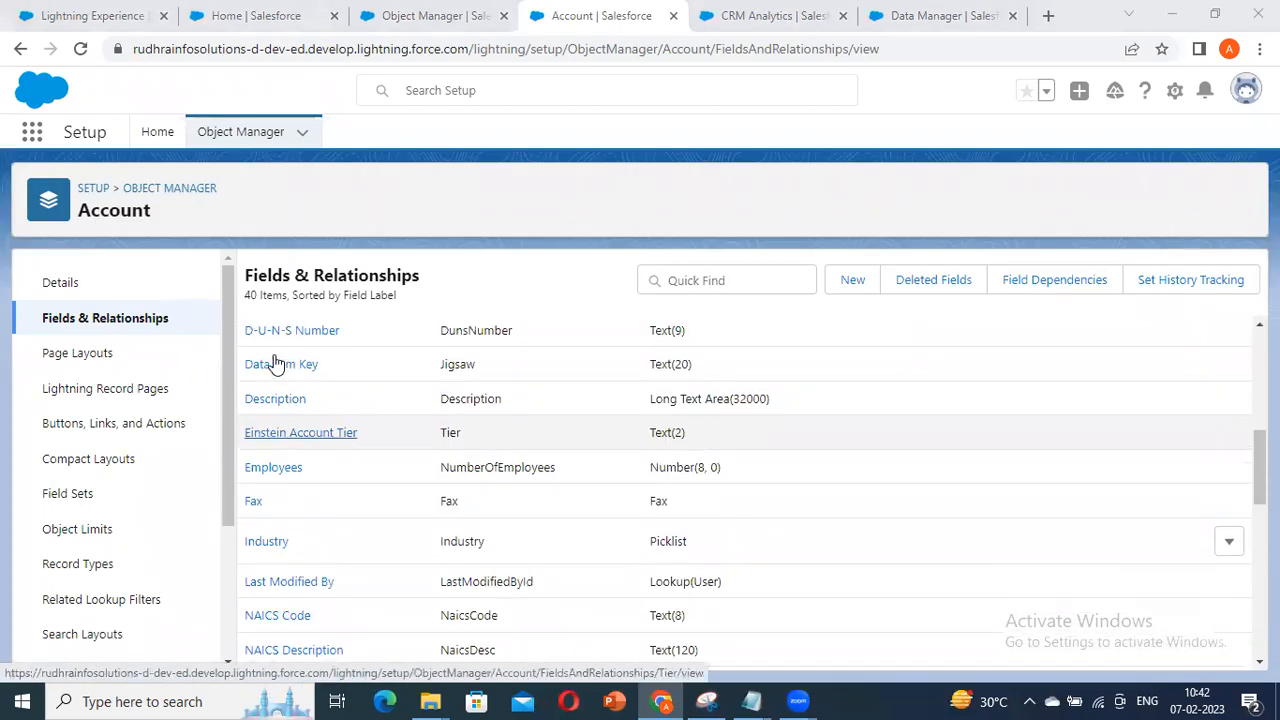
# Step: Return from the Account object to the full Object Manager list and search it for "contract"
pyautogui.click(171, 189)
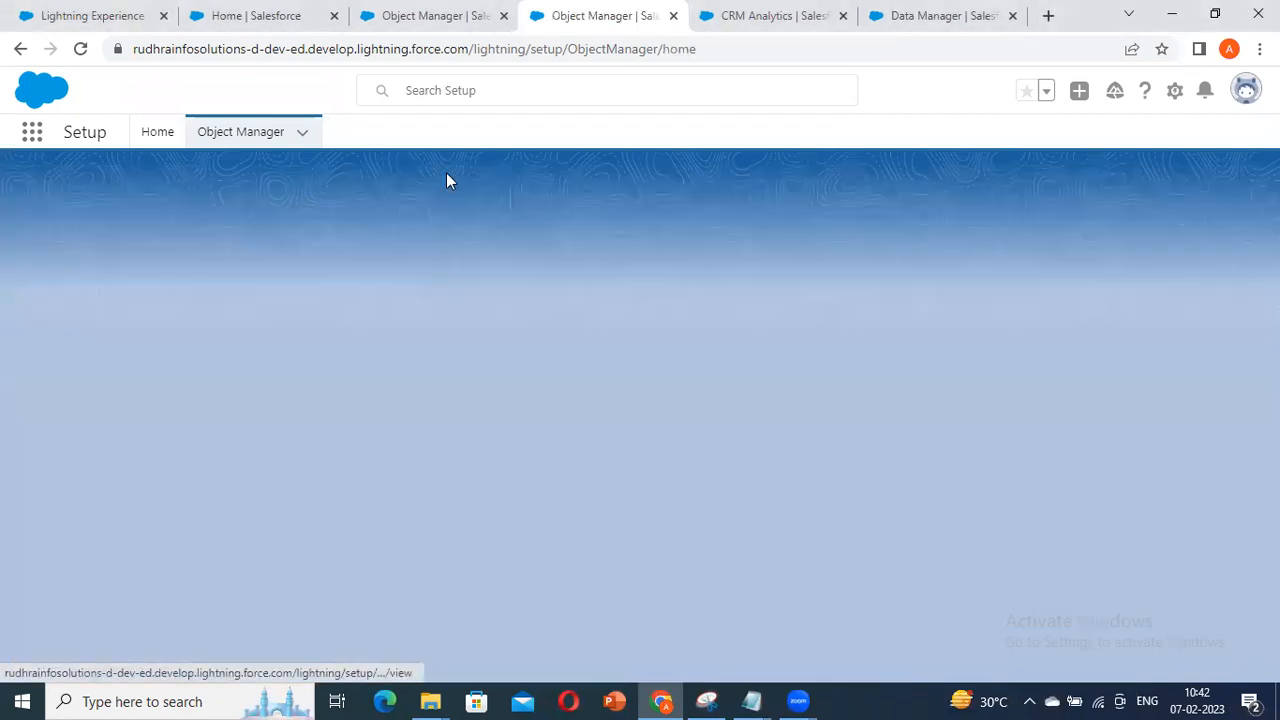
pyautogui.click(905, 16)
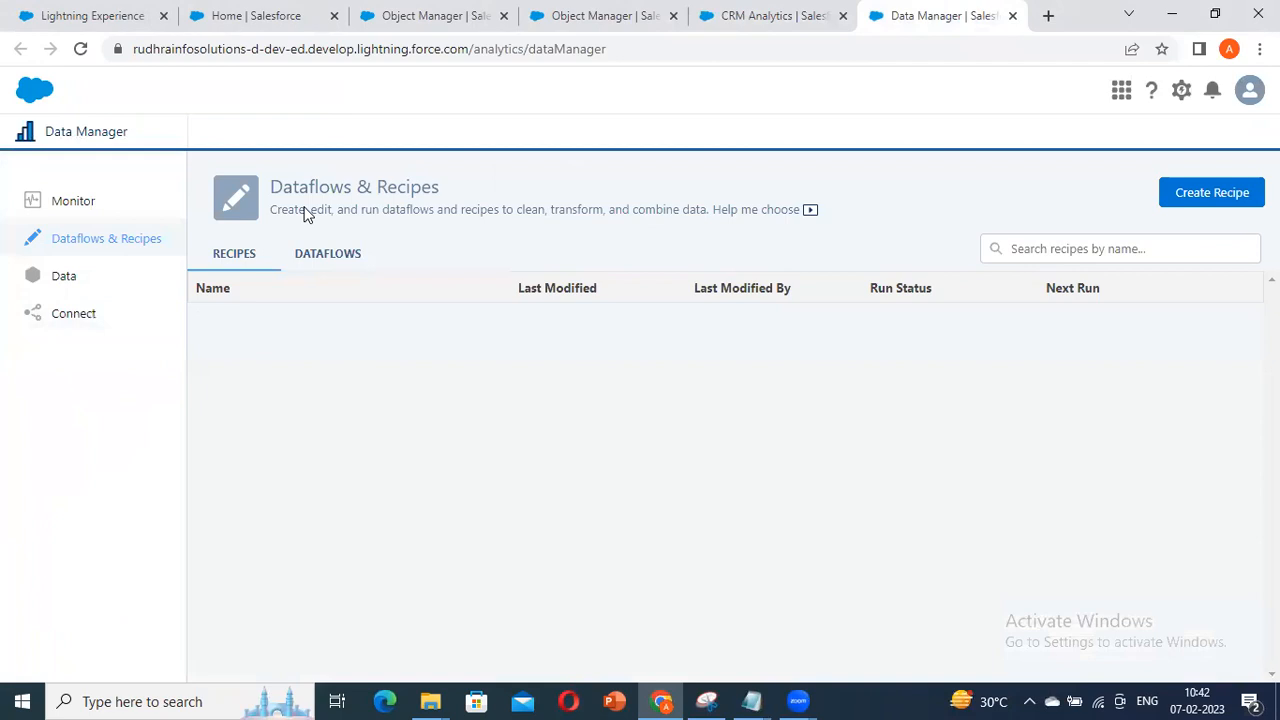
pyautogui.click(603, 16)
pyautogui.scroll(1, 1046, 226)
pyautogui.click(1018, 200)
pyautogui.write('contract')
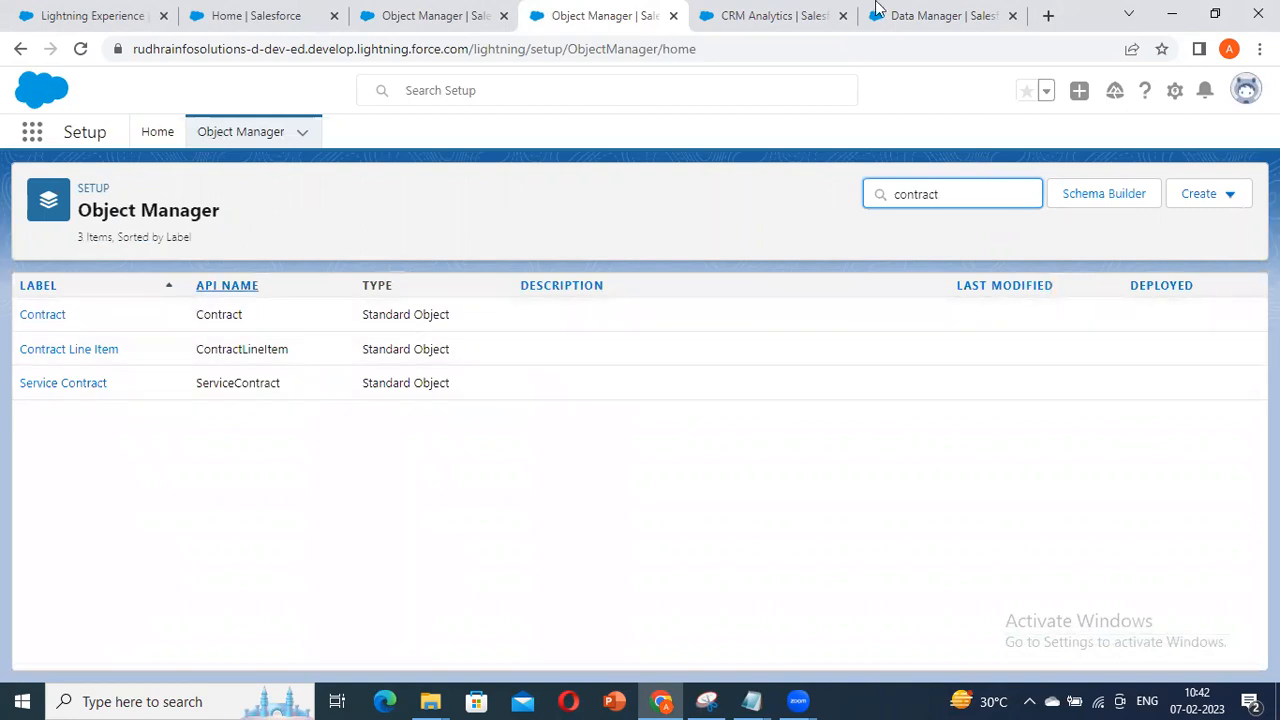
# Step: Compare the objects connected under SFDC_LOCAL in Data Manager with the full object list in Object Manager
pyautogui.click(985, 16)
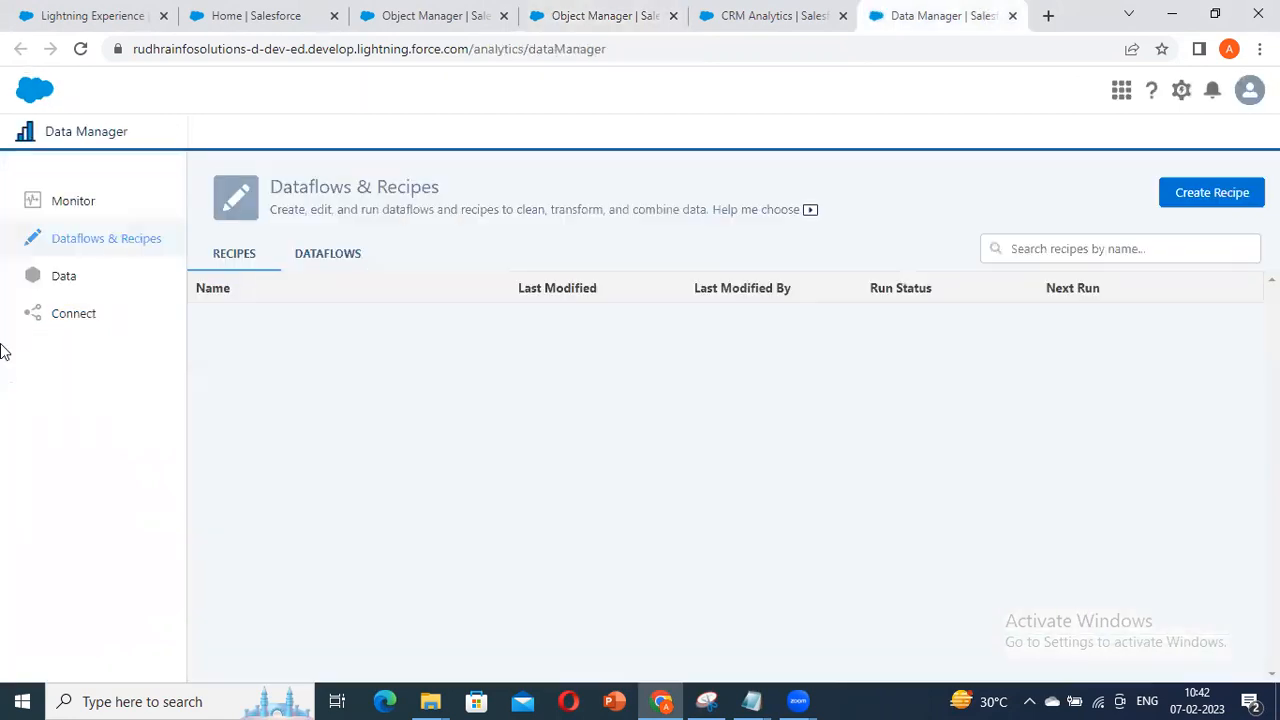
pyautogui.click(126, 320)
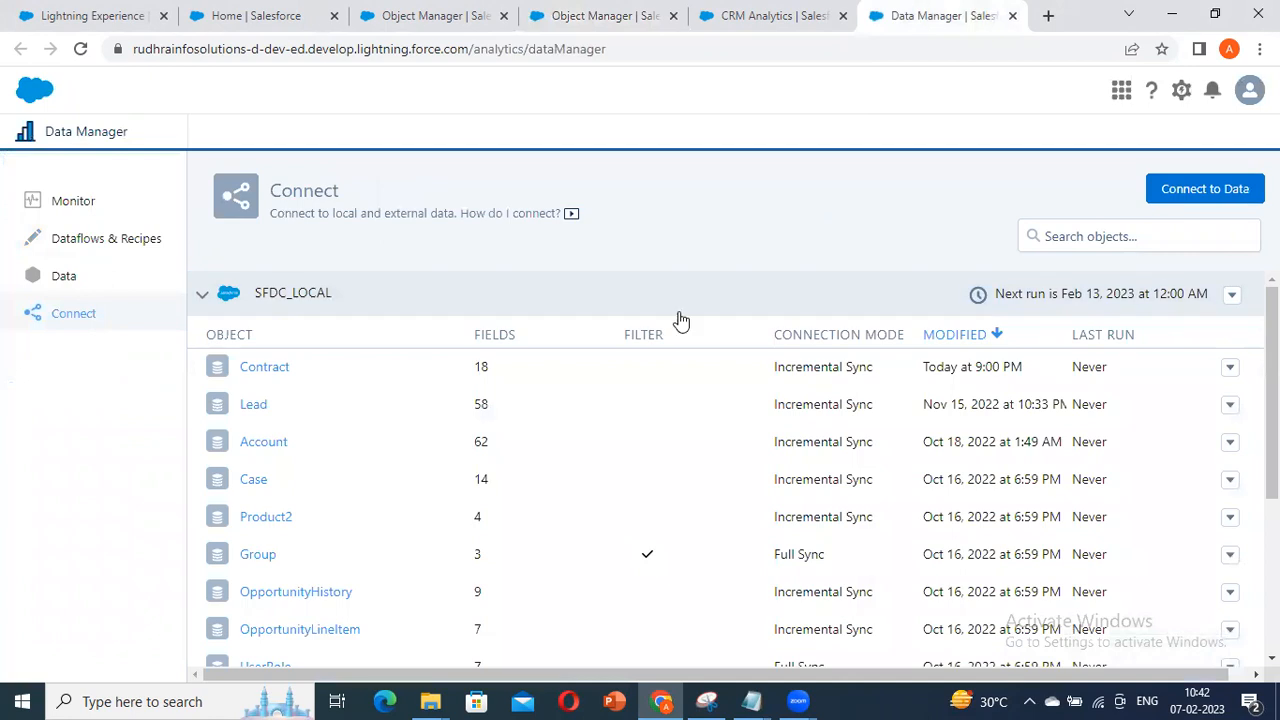
pyautogui.click(440, 16)
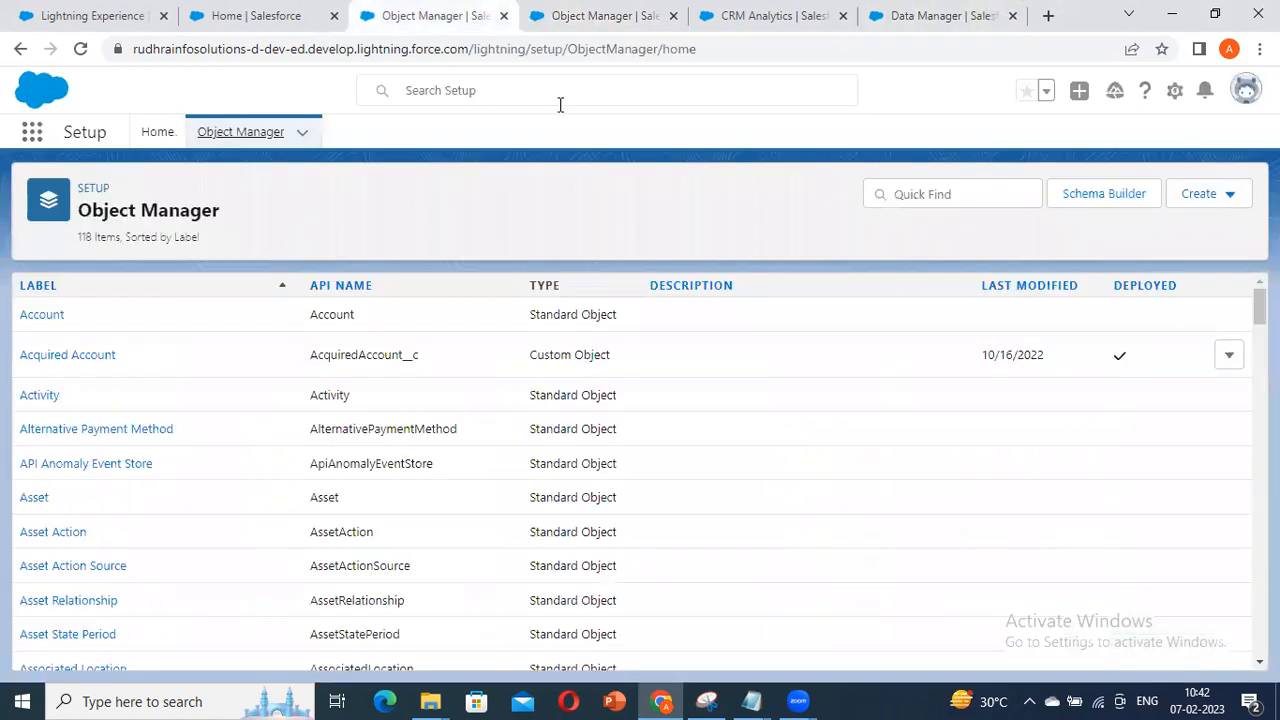
pyautogui.click(962, 18)
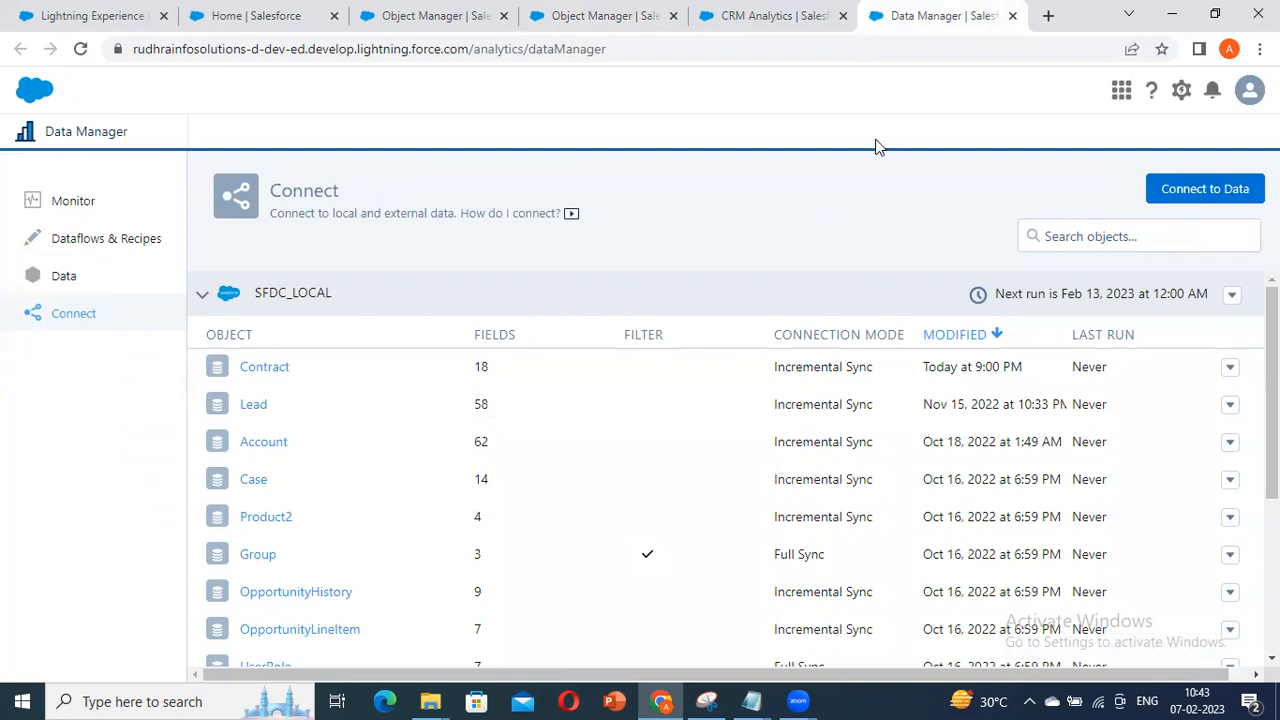
pyautogui.click(380, 10)
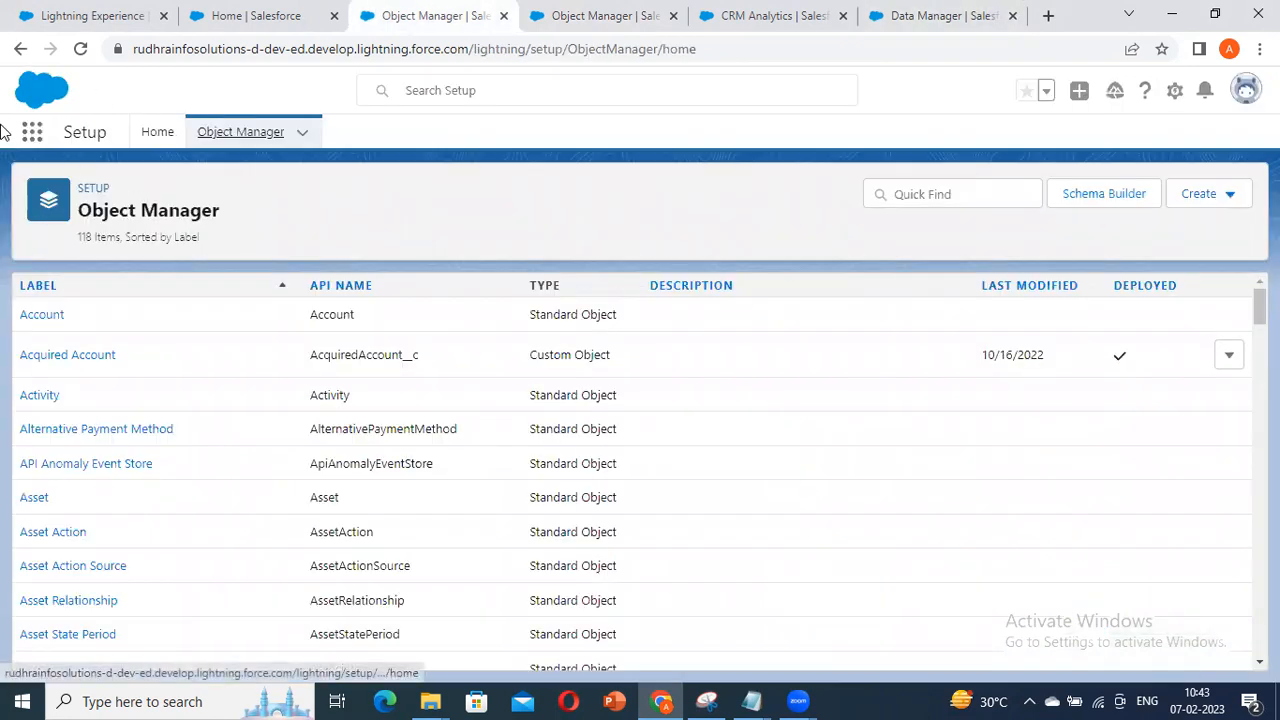
pyautogui.hotkey('ctrl', 'a')
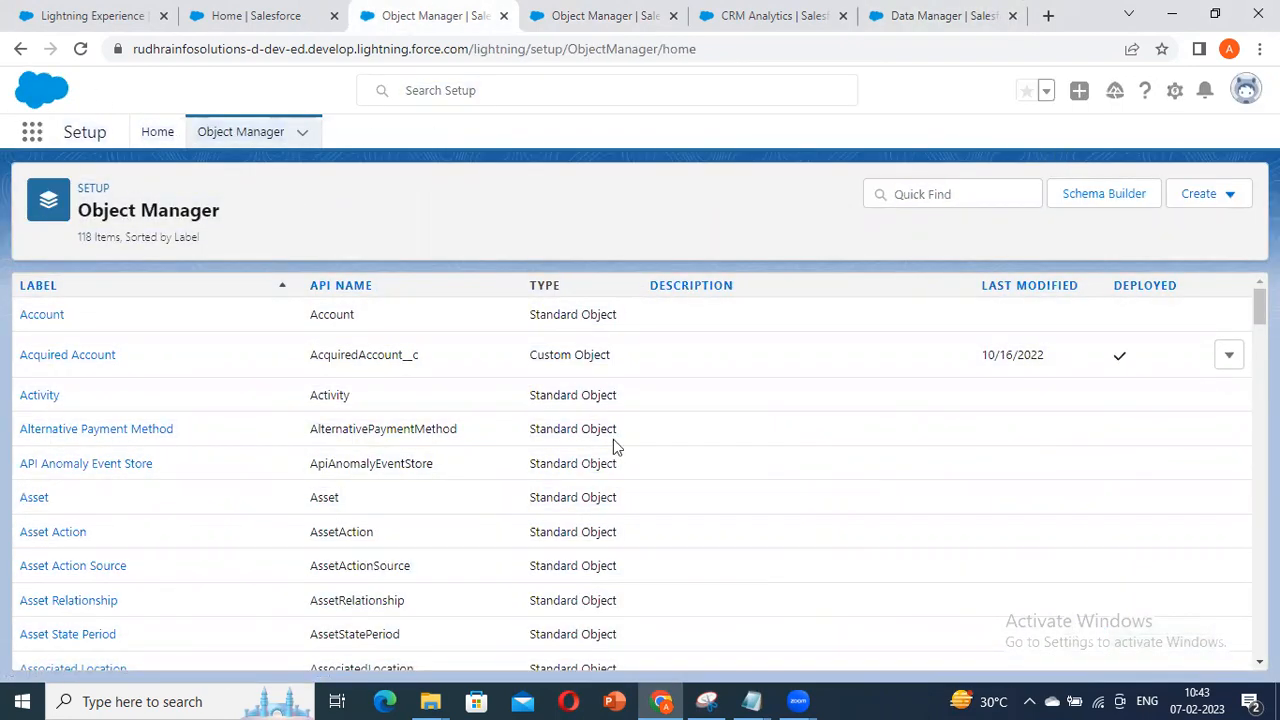
pyautogui.click(405, 180)
pyautogui.click(928, 15)
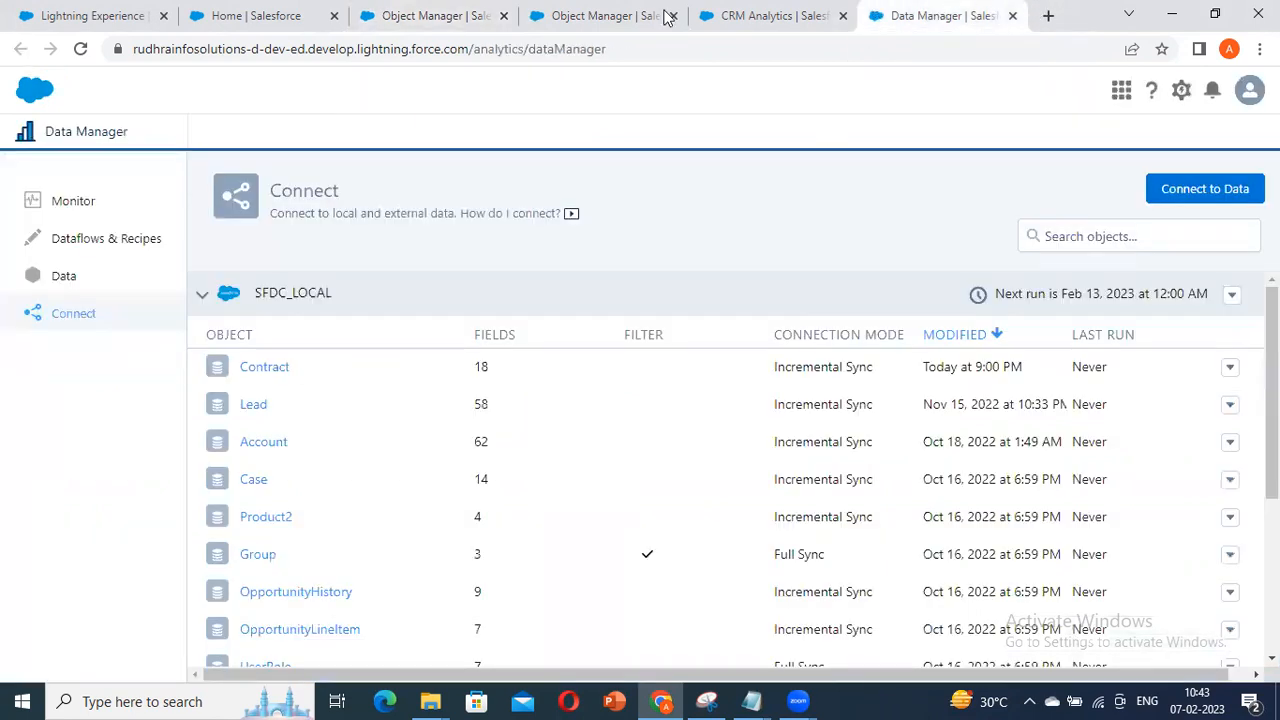
# Step: Start a new remote input connection with the Redshift Connector and look over its setup form
pyautogui.click(1192, 189)
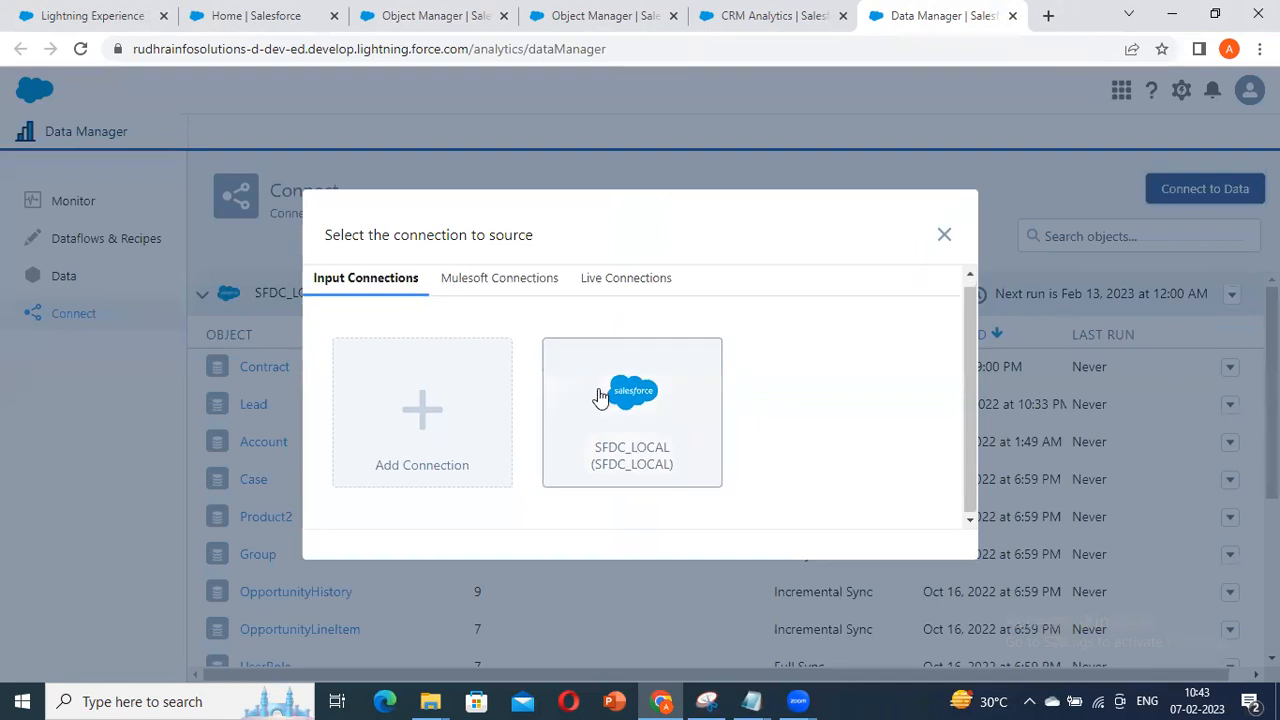
pyautogui.click(396, 443)
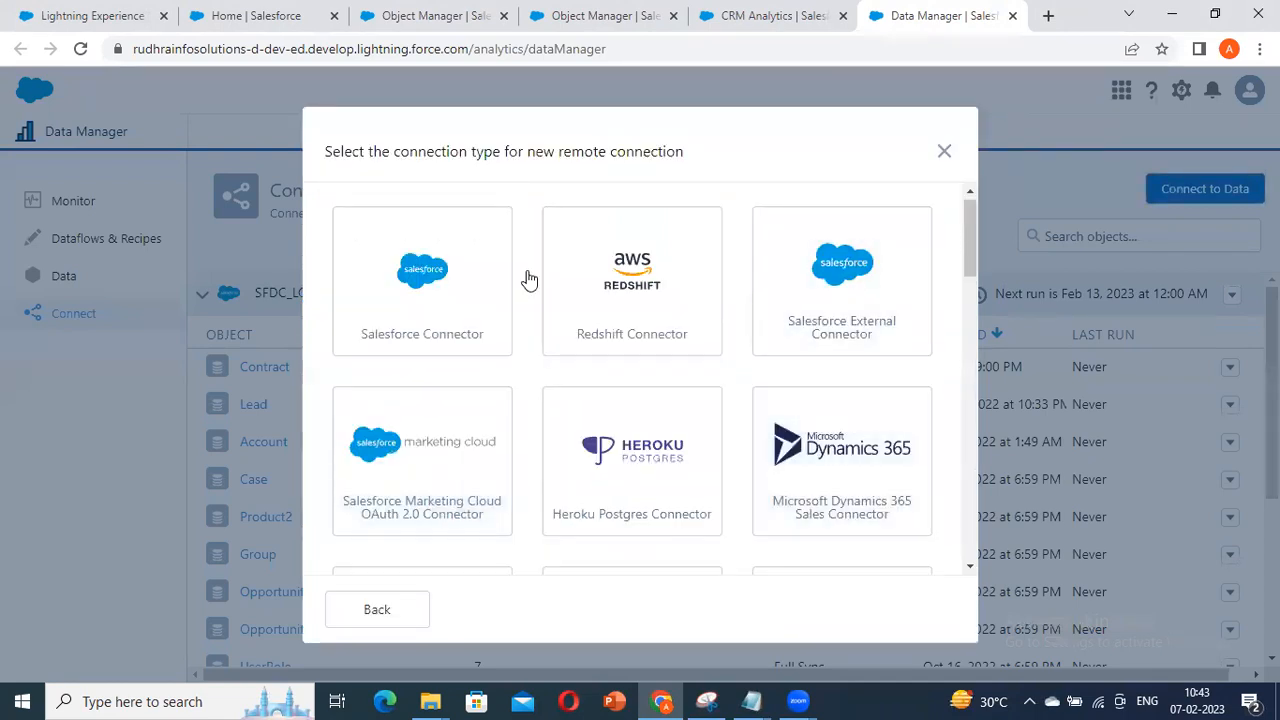
pyautogui.click(637, 314)
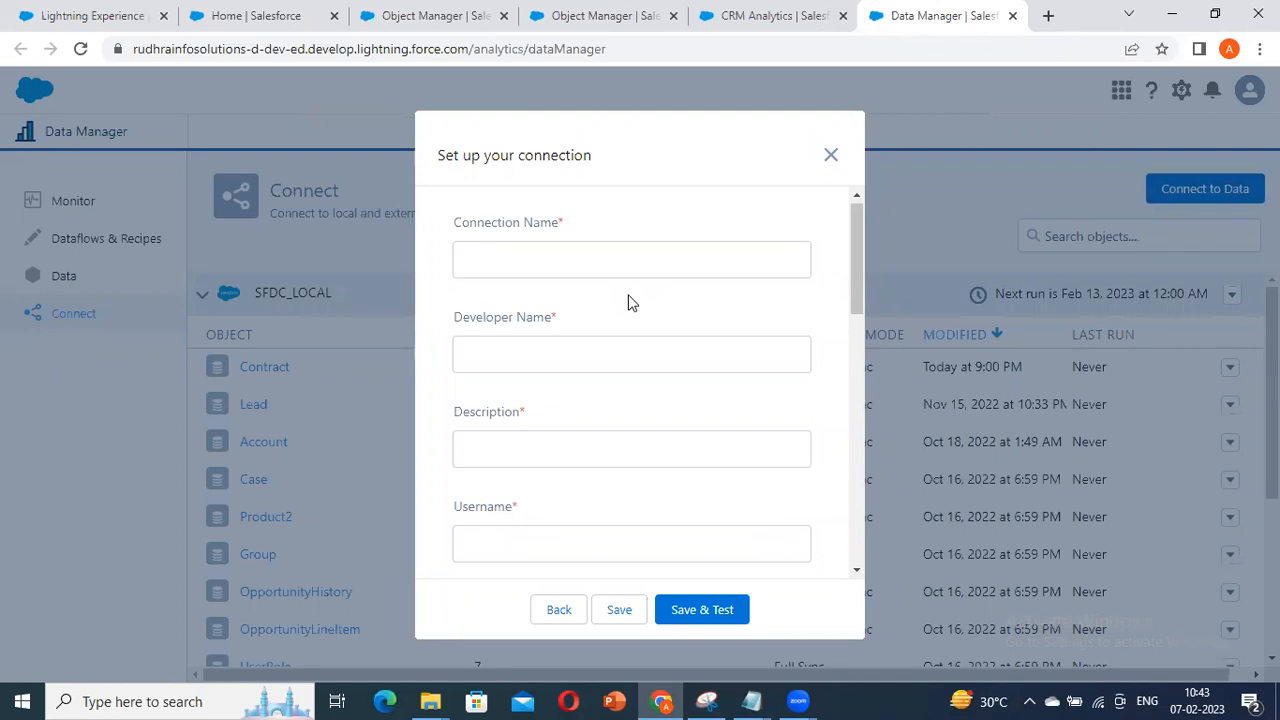
pyautogui.scroll(-10, 629, 303)
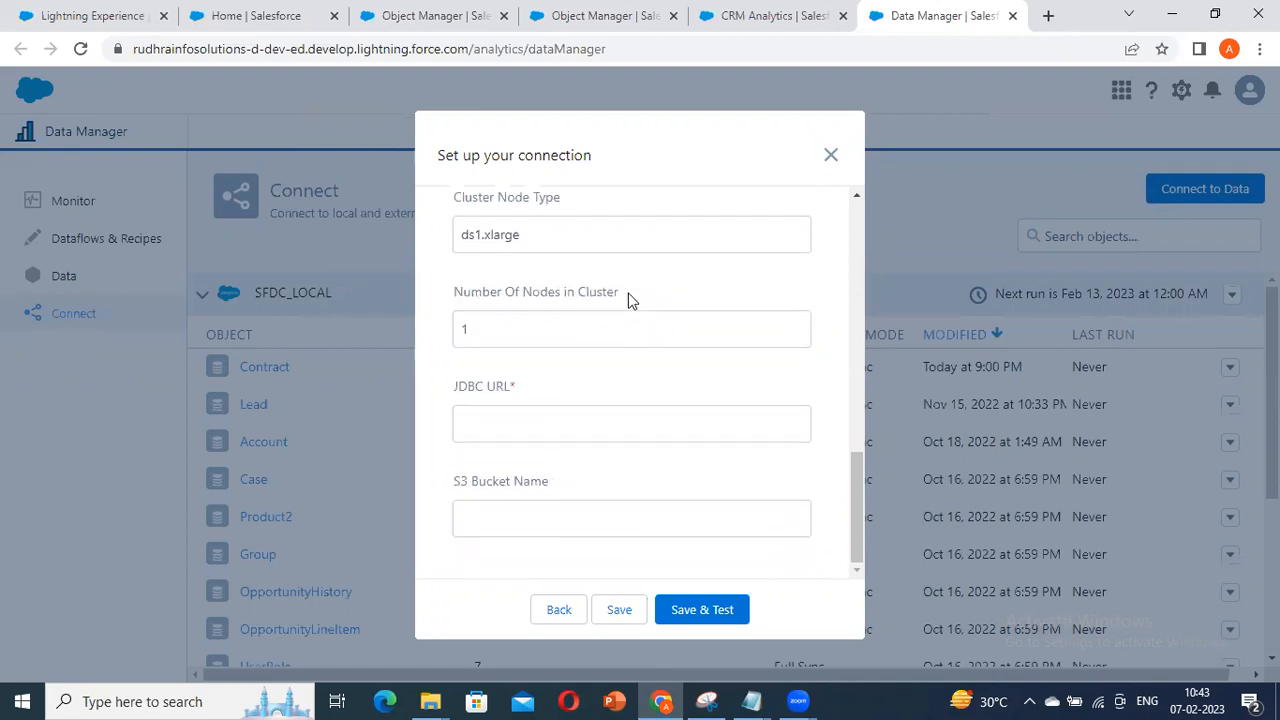
pyautogui.scroll(10, 629, 300)
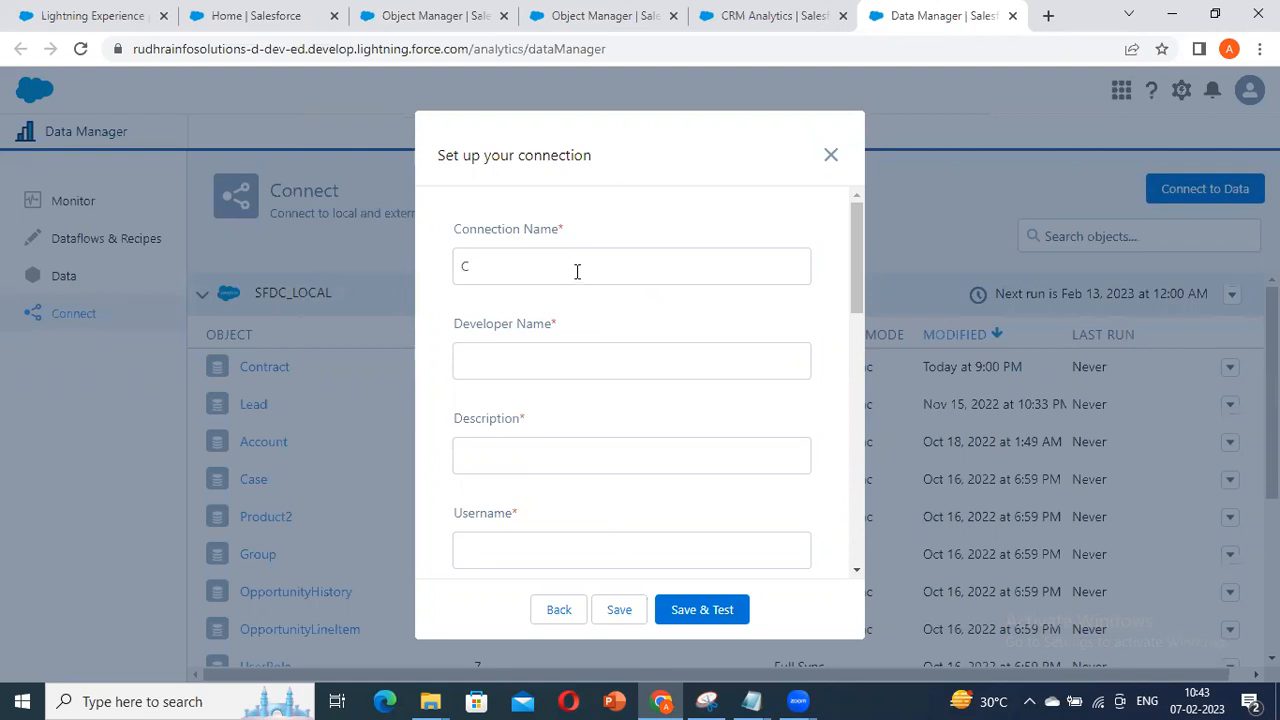
# Step: Enter RedshiftForDev as the connection name and Redshift as the developer name in the connection setup
pyautogui.write('RU')
pyautogui.press('BackSpace')
pyautogui.write('edshiftForDEv')
pyautogui.click(536, 367)
pyautogui.write('Redsh')
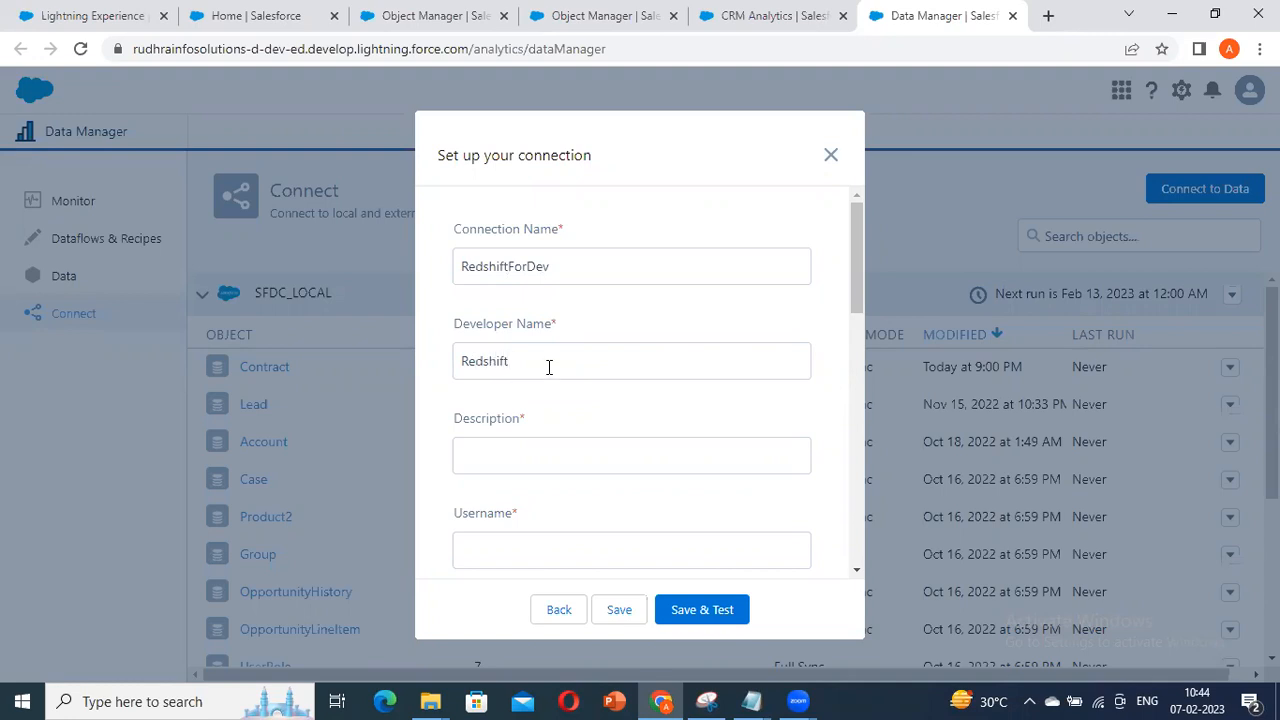
# Step: Enter the description "Connecting redshift database dev" for the Redshift connection
pyautogui.click(580, 457)
pyautogui.scroll(-2, 552, 440)
pyautogui.scroll(2, 545, 410)
pyautogui.write('Coneecting')
pyautogui.press('BackSpace')
pyautogui.press('BackSpace')
pyautogui.press('BackSpace')
pyautogui.press('BackSpace')
pyautogui.press('BackSpace')
pyautogui.press('BackSpace')
pyautogui.press('BackSpace')
pyautogui.write('necting redshift database dev')
pyautogui.press('Tab')
pyautogui.click(553, 358)
pyautogui.click(566, 458)
# Step: Examine the AWS Access Key ID, AWS Secret Access Key and Master Symmetric Key fields of the Redshift connection
pyautogui.scroll(-4, 517, 390)
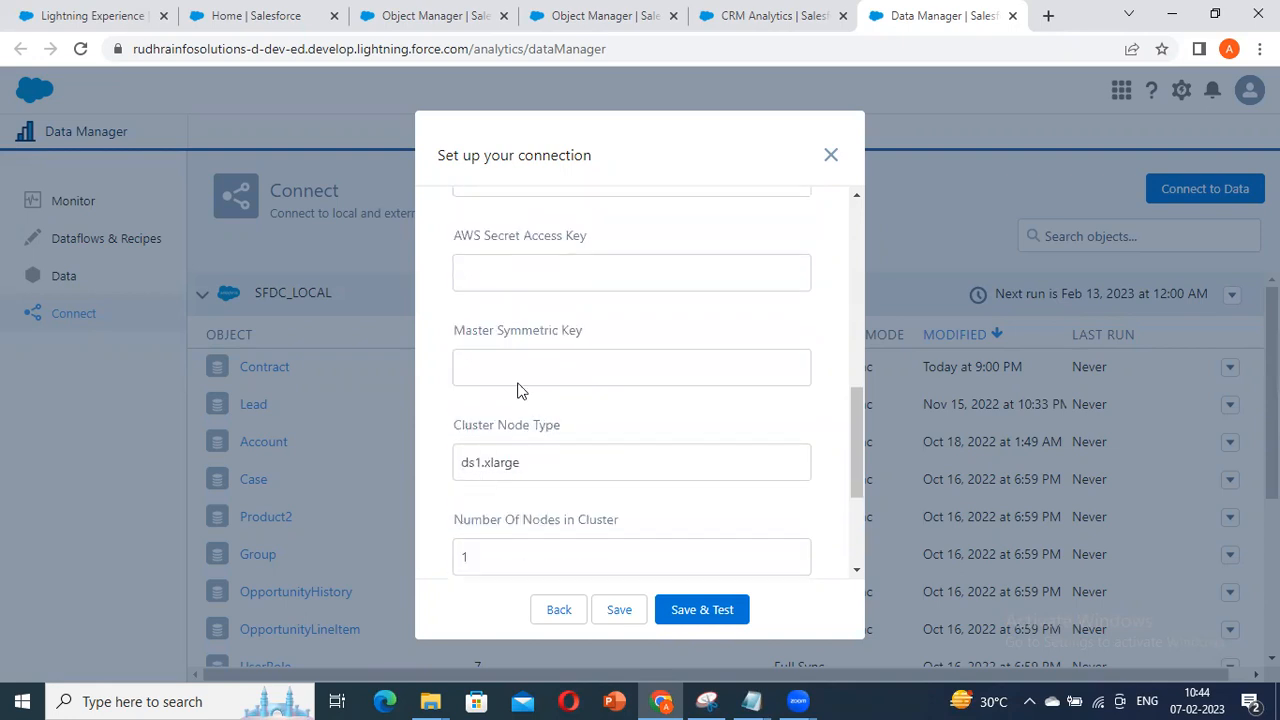
pyautogui.click(497, 272)
pyautogui.scroll(1, 484, 316)
pyautogui.scroll(1, 487, 374)
pyautogui.click(509, 358)
pyautogui.scroll(-1, 467, 412)
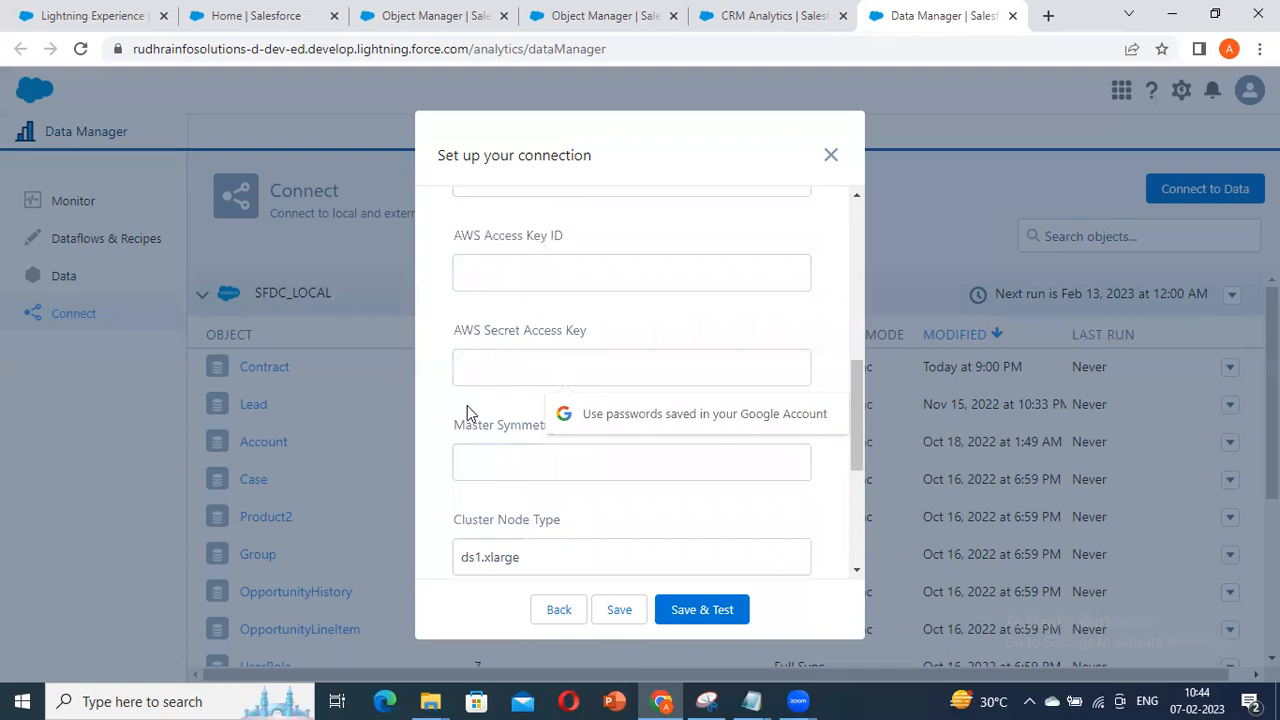
pyautogui.click(543, 289)
pyautogui.click(500, 366)
pyautogui.click(500, 289)
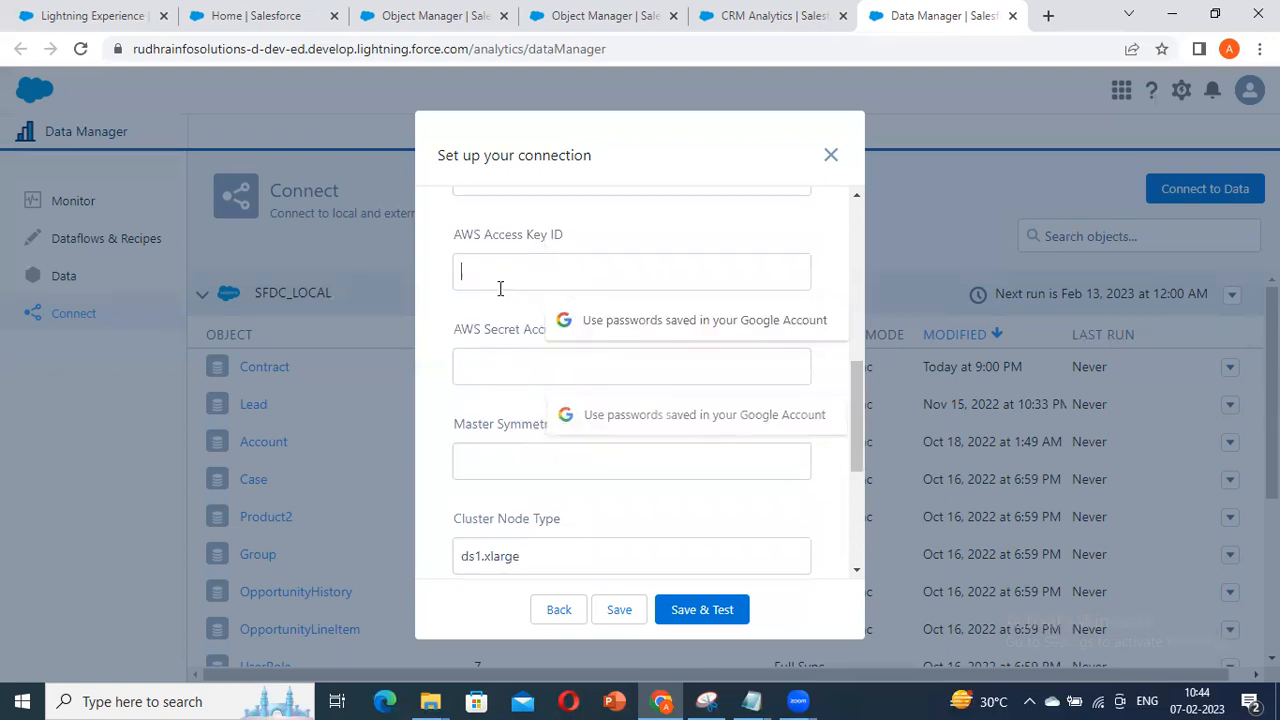
pyautogui.scroll(-1, 525, 400)
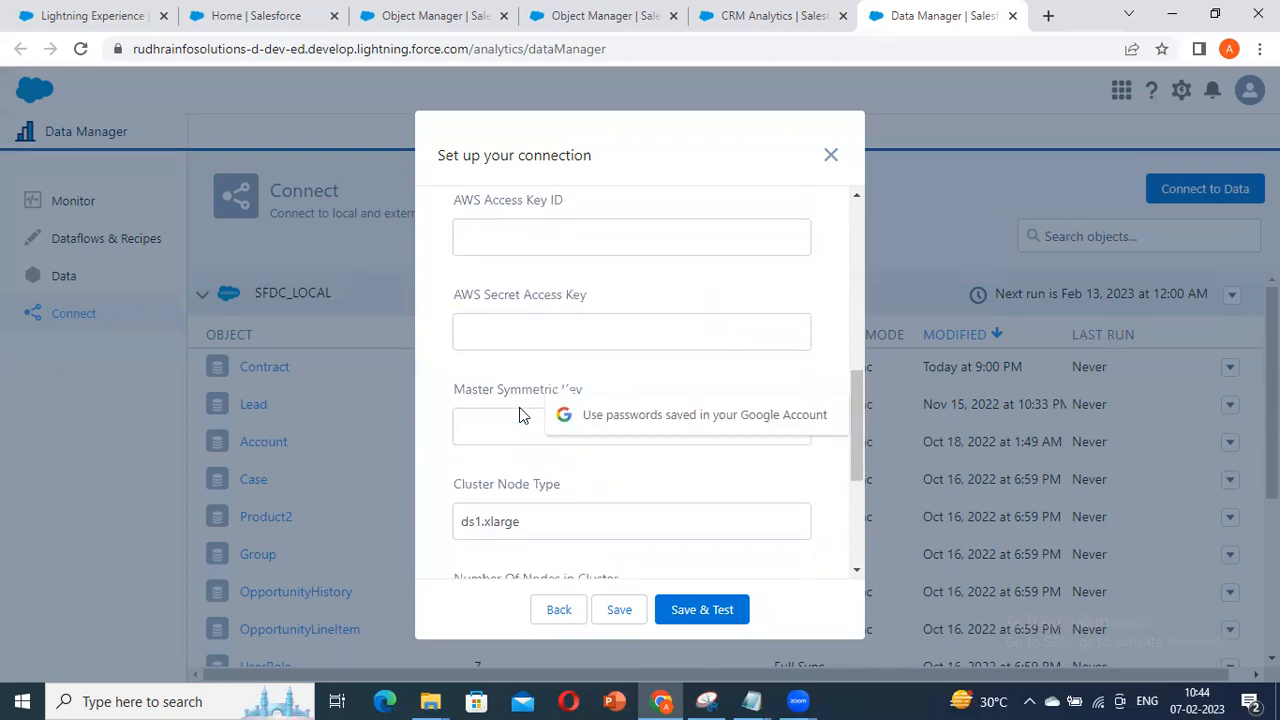
pyautogui.click(489, 362)
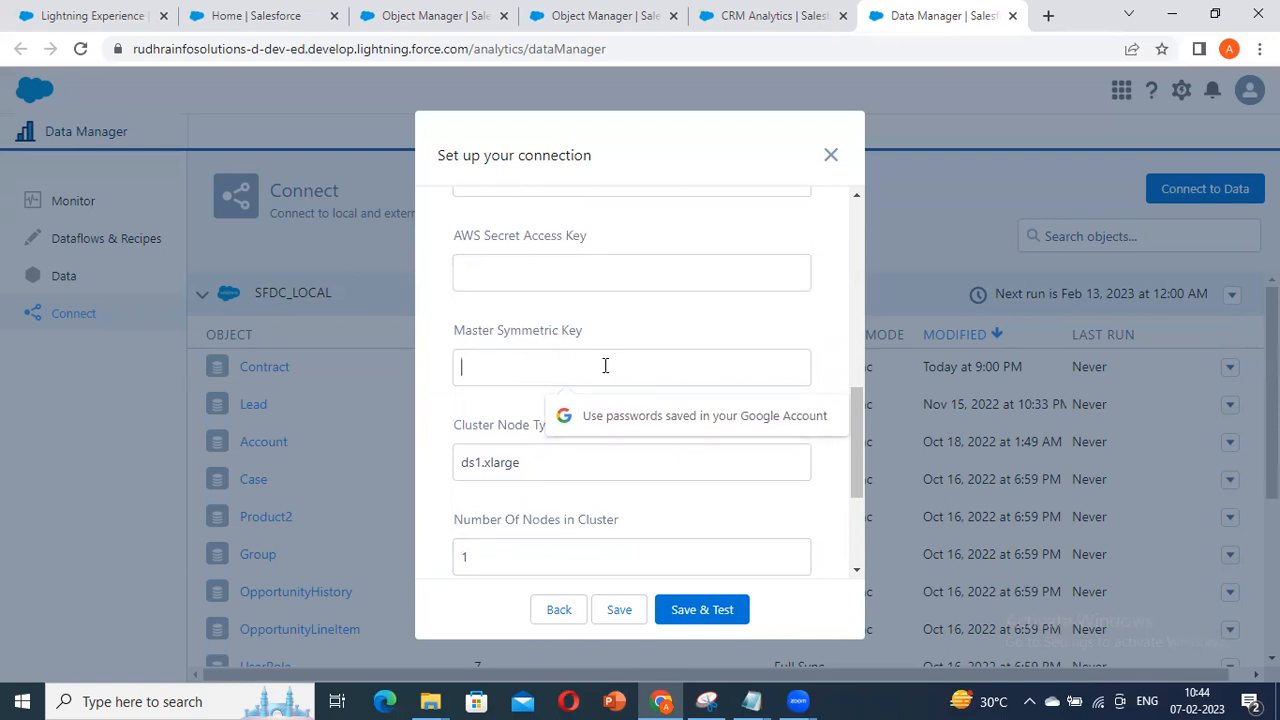
# Step: Review the cluster, JDBC URL, S3 bucket, login and schema fields, and close the connection setup without saving
pyautogui.scroll(-2, 510, 350)
pyautogui.scroll(-1, 487, 401)
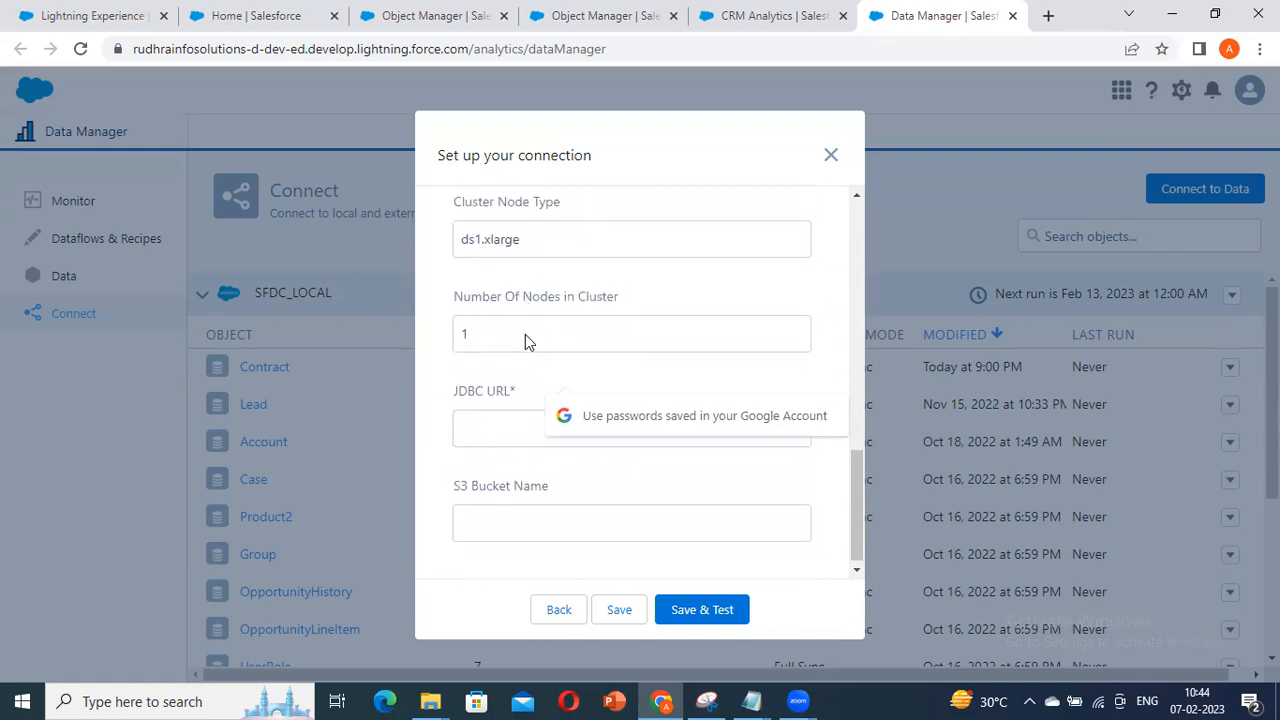
pyautogui.click(530, 424)
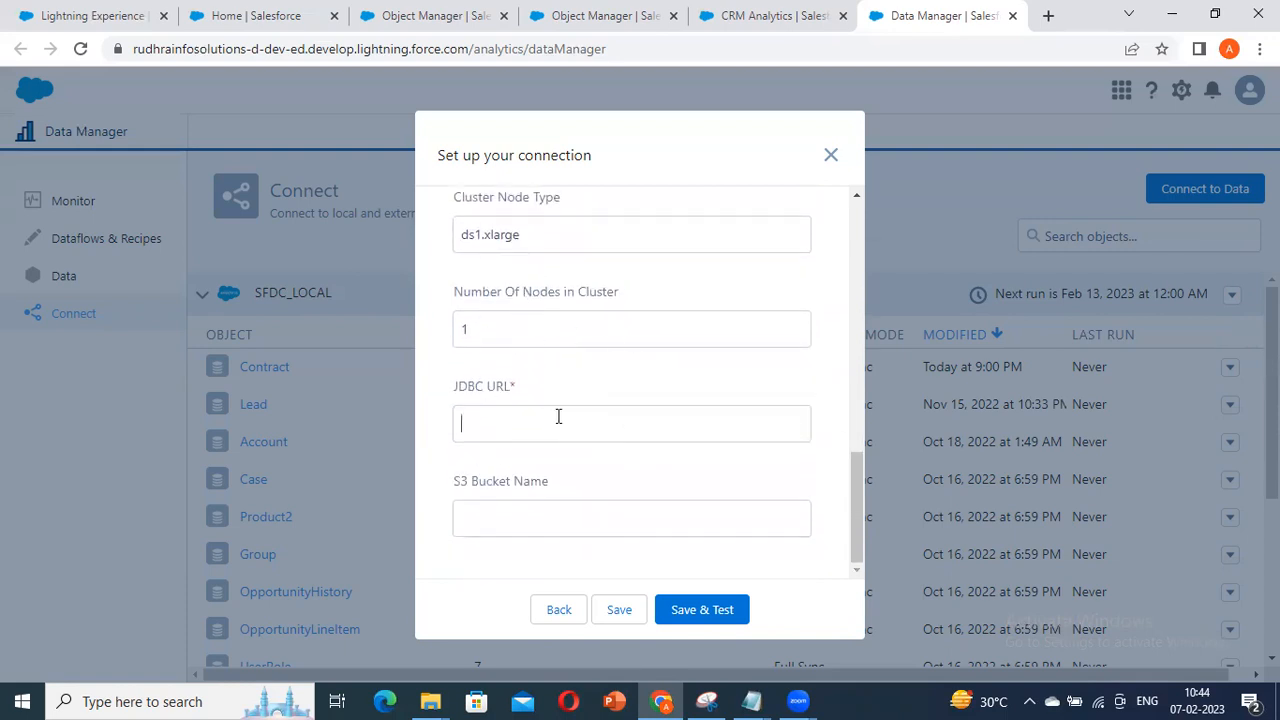
pyautogui.click(490, 512)
pyautogui.scroll(5, 578, 500)
pyautogui.scroll(4, 578, 500)
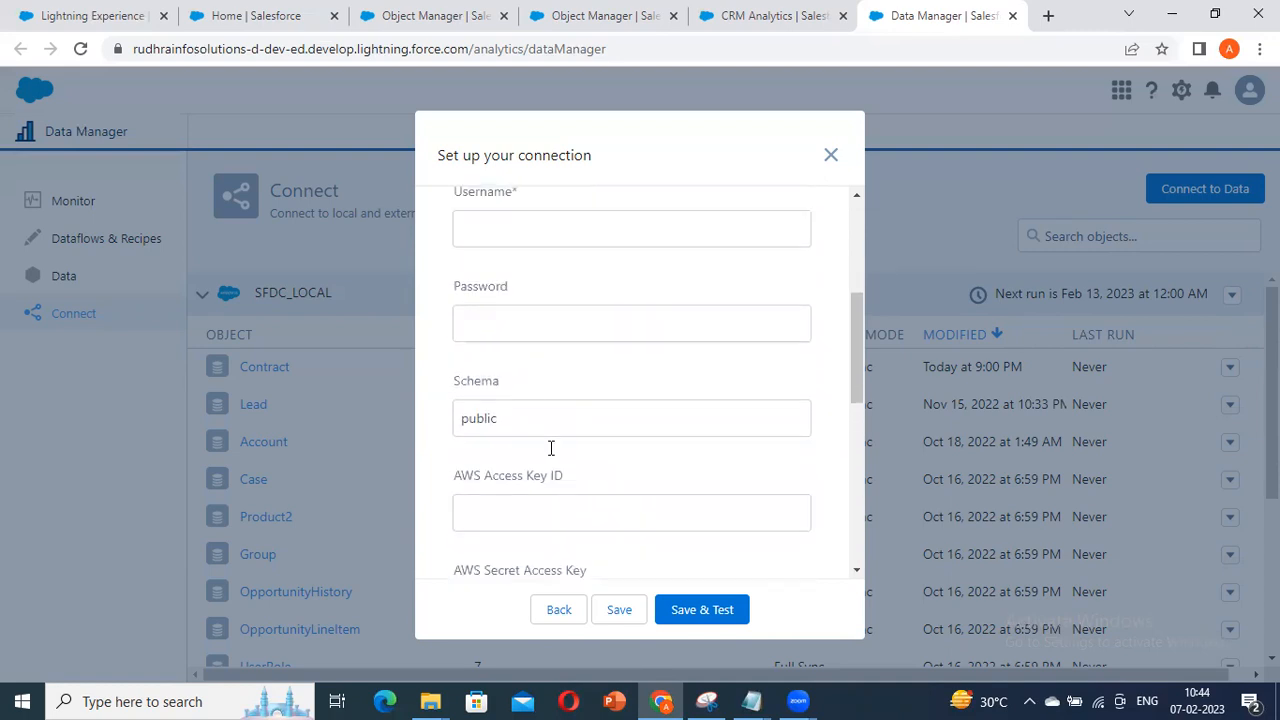
pyautogui.scroll(-8, 526, 391)
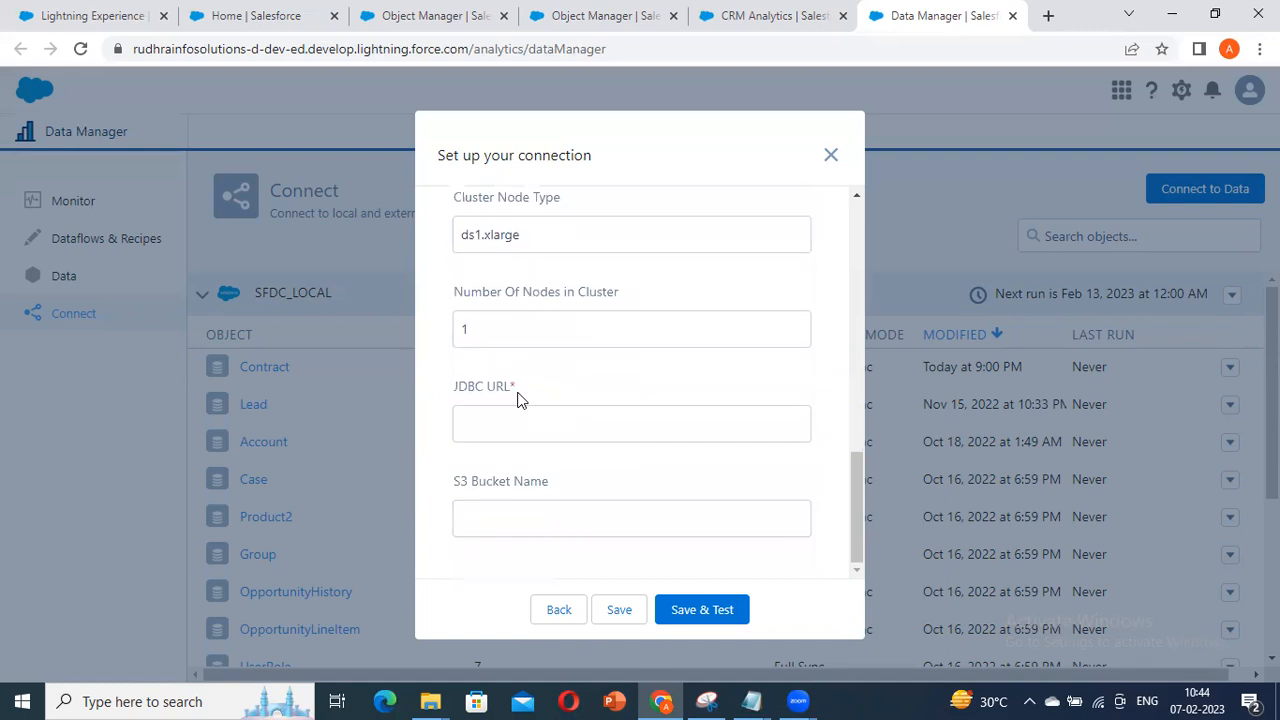
pyautogui.scroll(8, 518, 399)
pyautogui.scroll(-8, 518, 399)
pyautogui.click(829, 157)
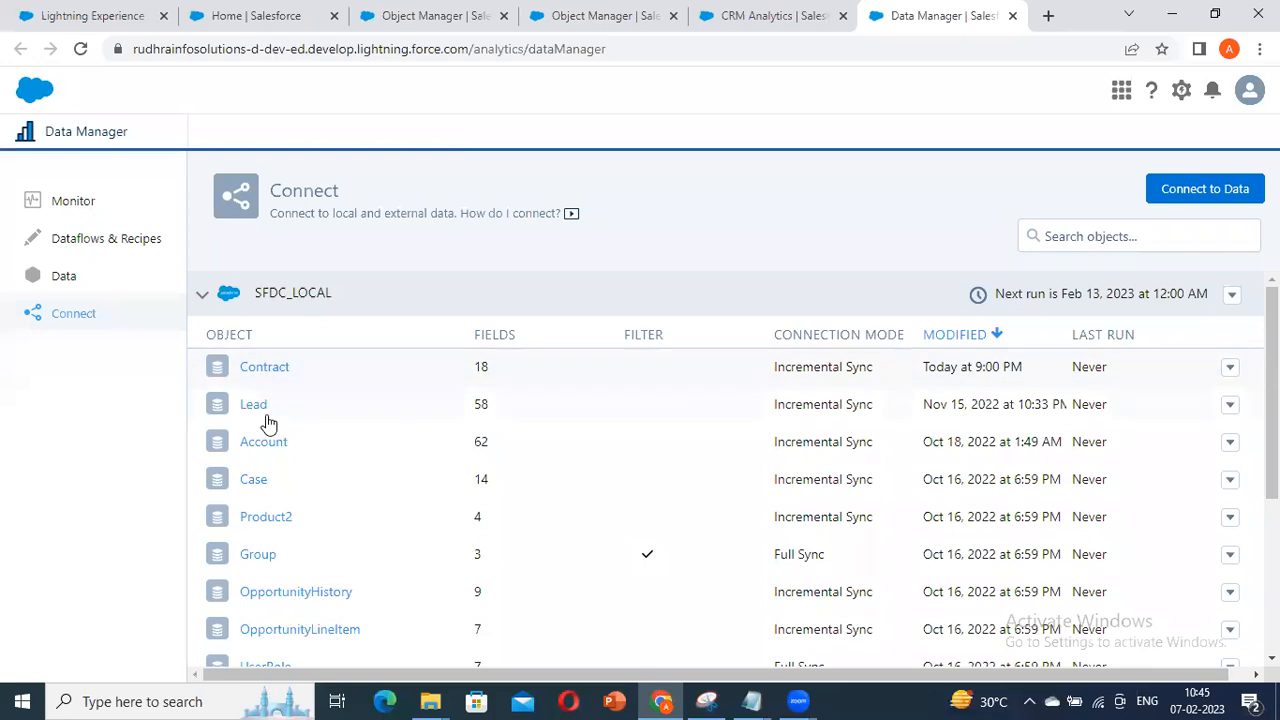
# Step: Look through the objects connected under SFDC_LOCAL, collapsing and expanding the connection's list
pyautogui.scroll(-3, 268, 430)
pyautogui.scroll(2, 290, 490)
pyautogui.scroll(1, 287, 485)
pyautogui.click(201, 296)
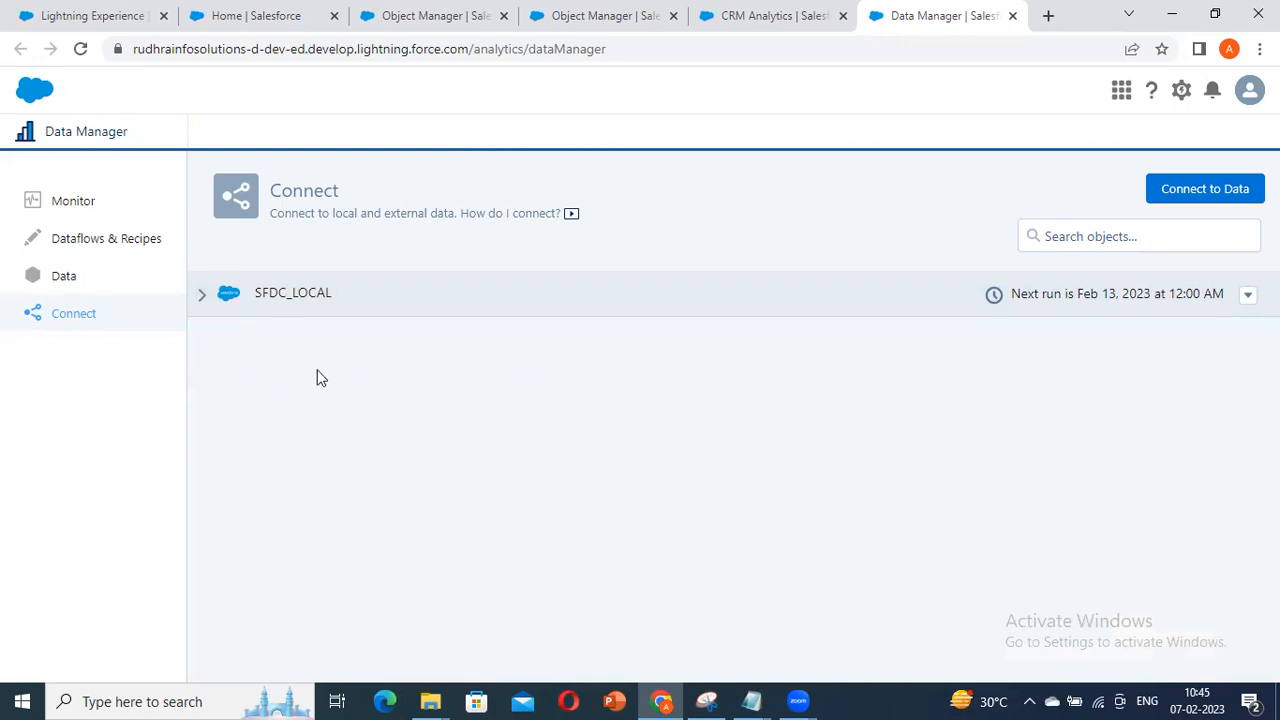
pyautogui.click(192, 300)
pyautogui.scroll(-3, 463, 466)
pyautogui.scroll(3, 210, 340)
pyautogui.click(254, 313)
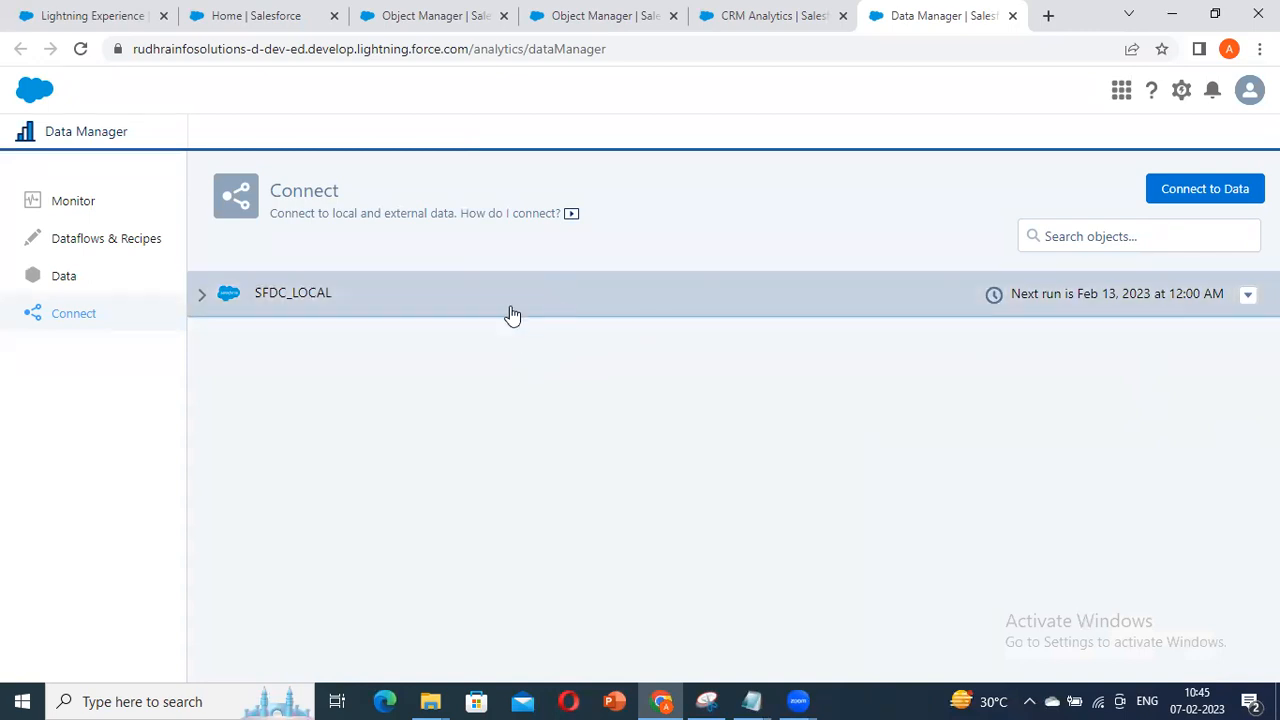
pyautogui.click(198, 300)
pyautogui.click(234, 303)
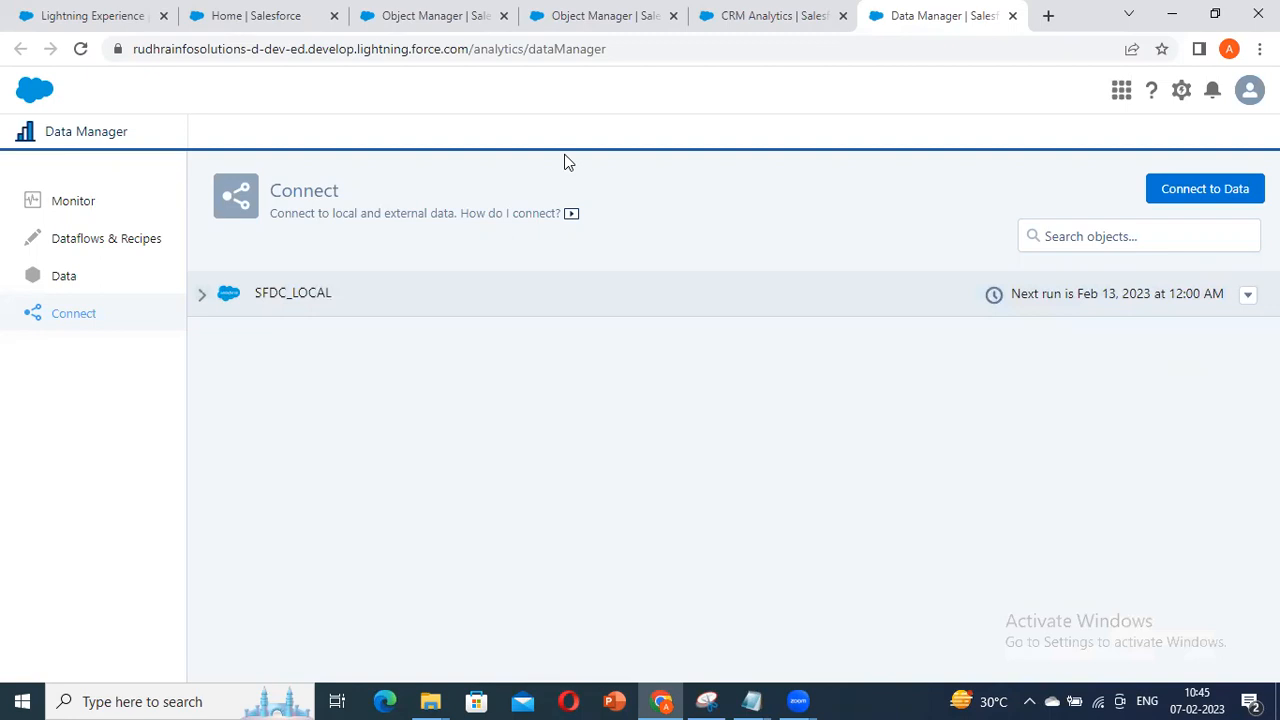
pyautogui.click(510, 292)
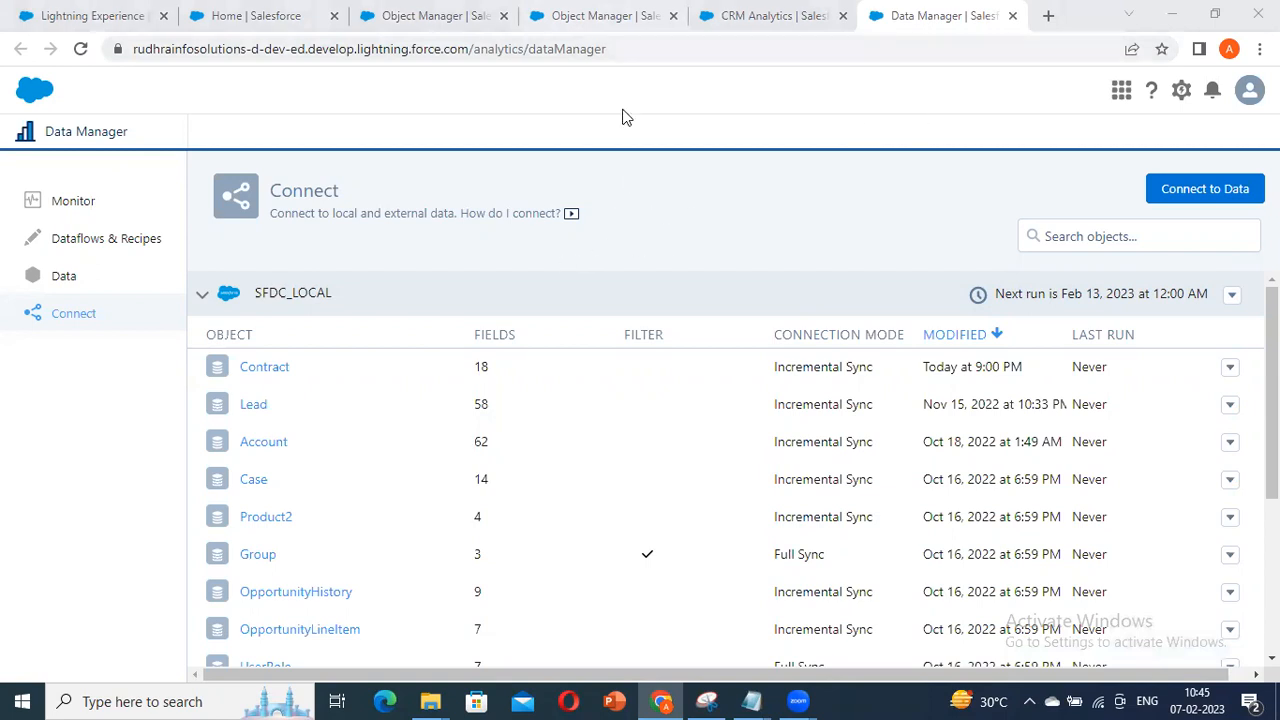
pyautogui.scroll(-1, 330, 335)
pyautogui.scroll(1, 248, 325)
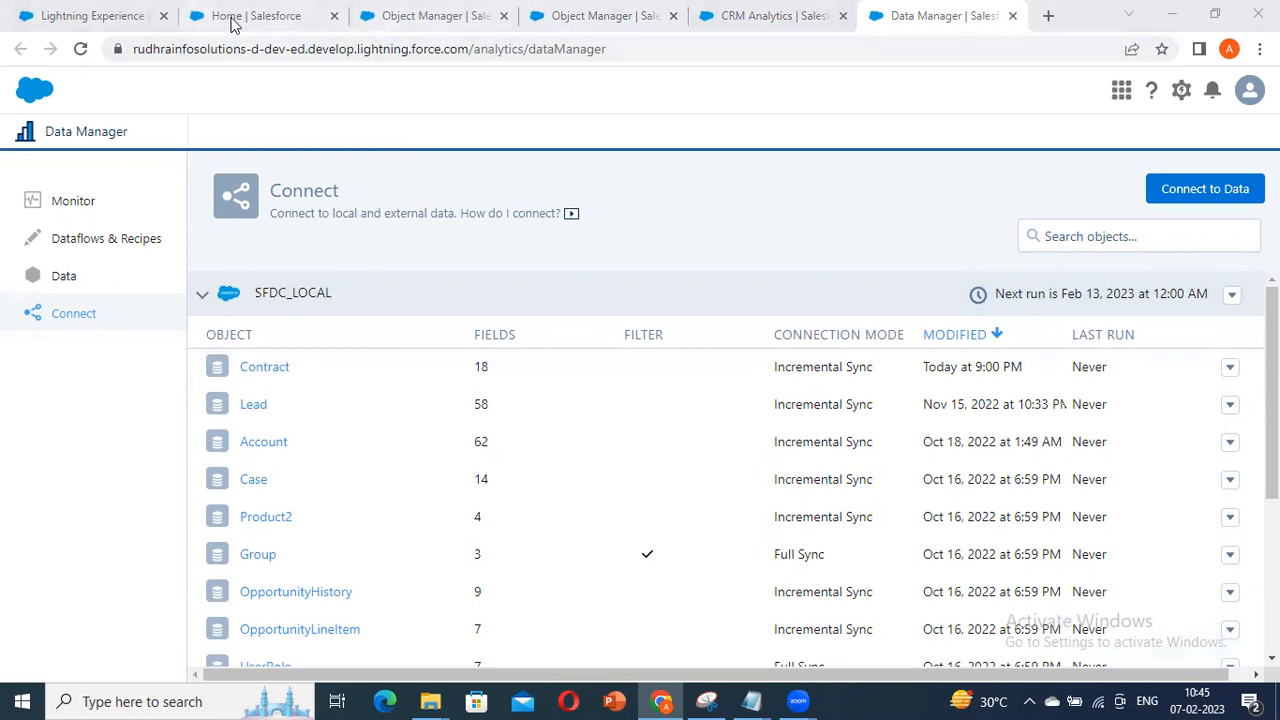
# Step: Compare the SFDC_LOCAL objects with Object Manager's list of Salesforce objects and collapse the connection
pyautogui.click(410, 17)
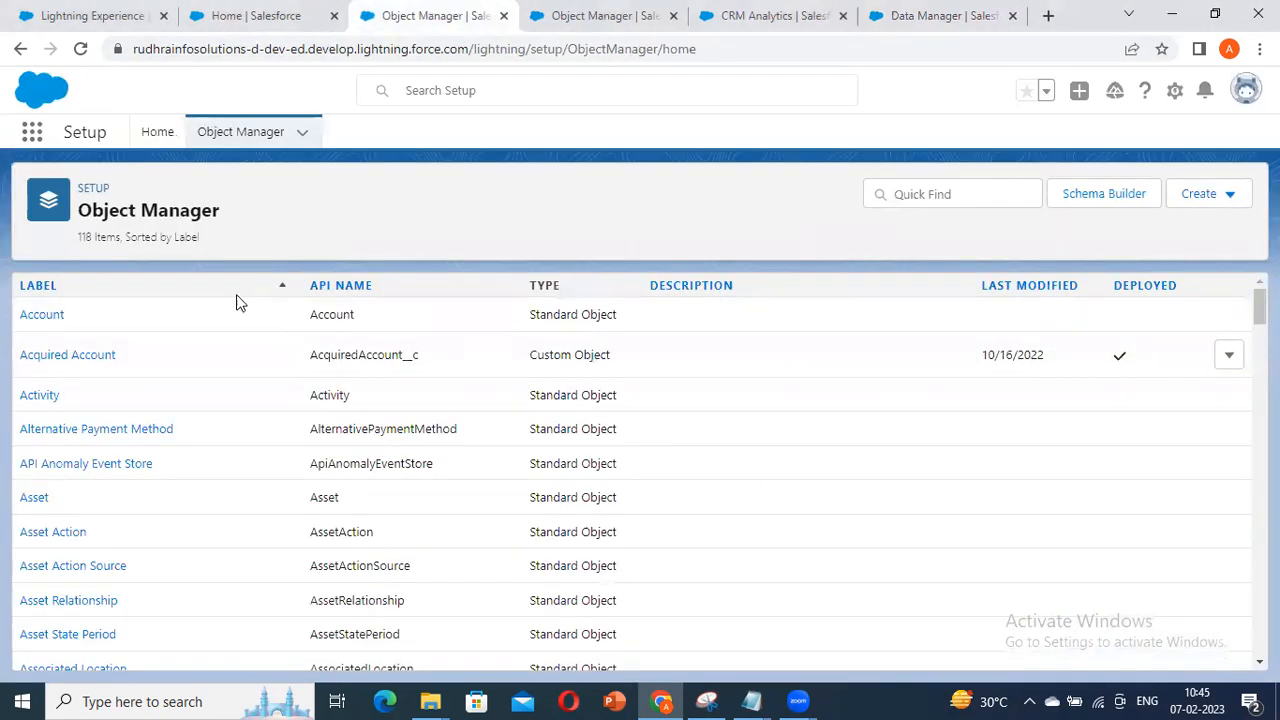
pyautogui.click(915, 12)
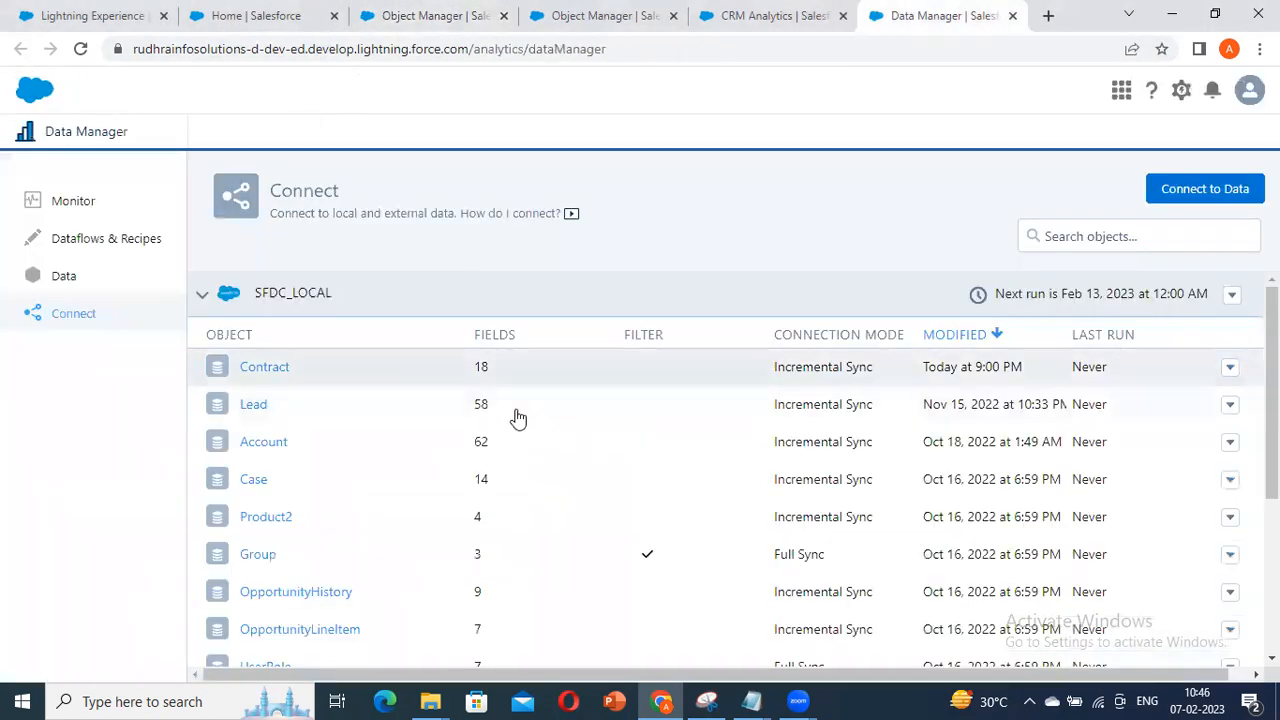
pyautogui.click(400, 15)
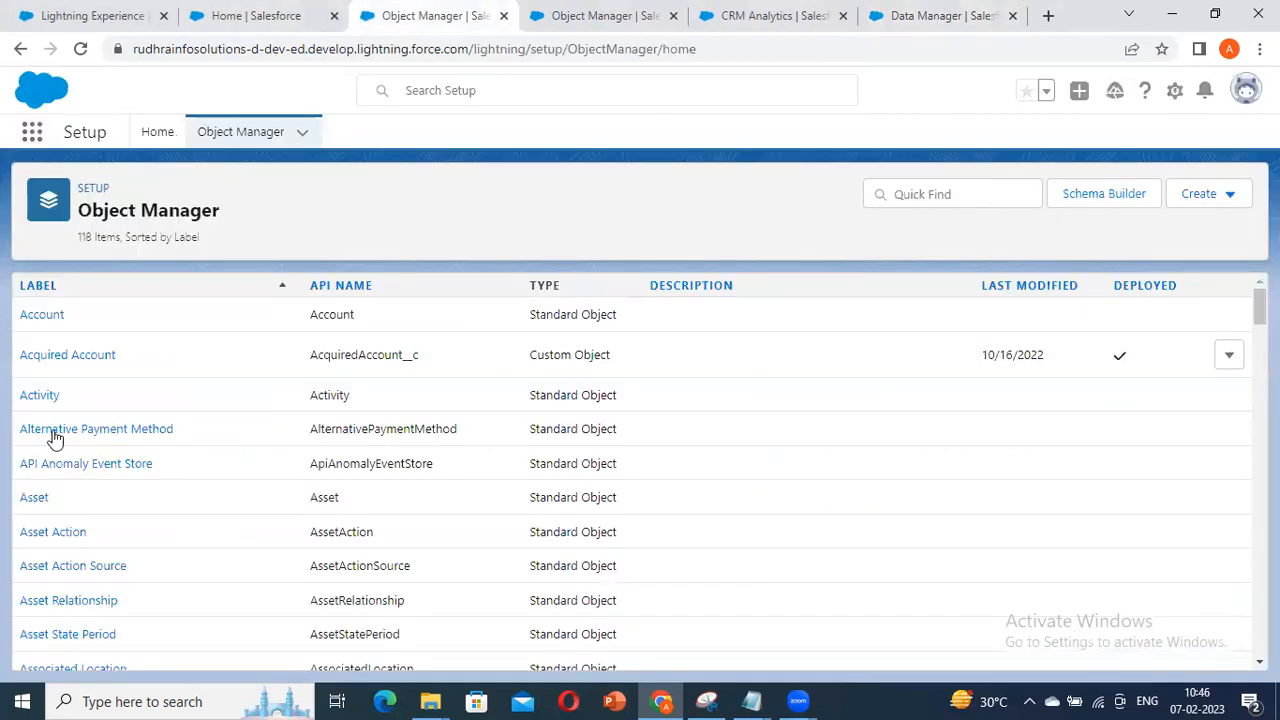
pyautogui.click(915, 15)
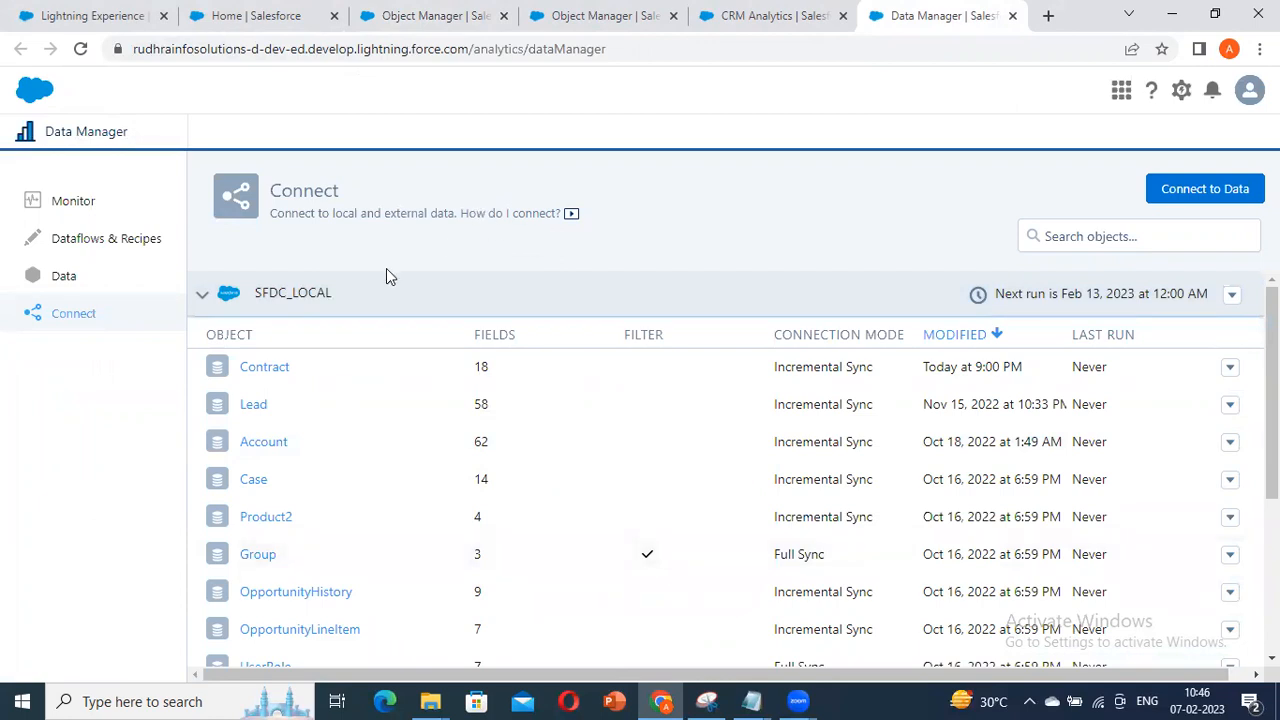
pyautogui.click(438, 16)
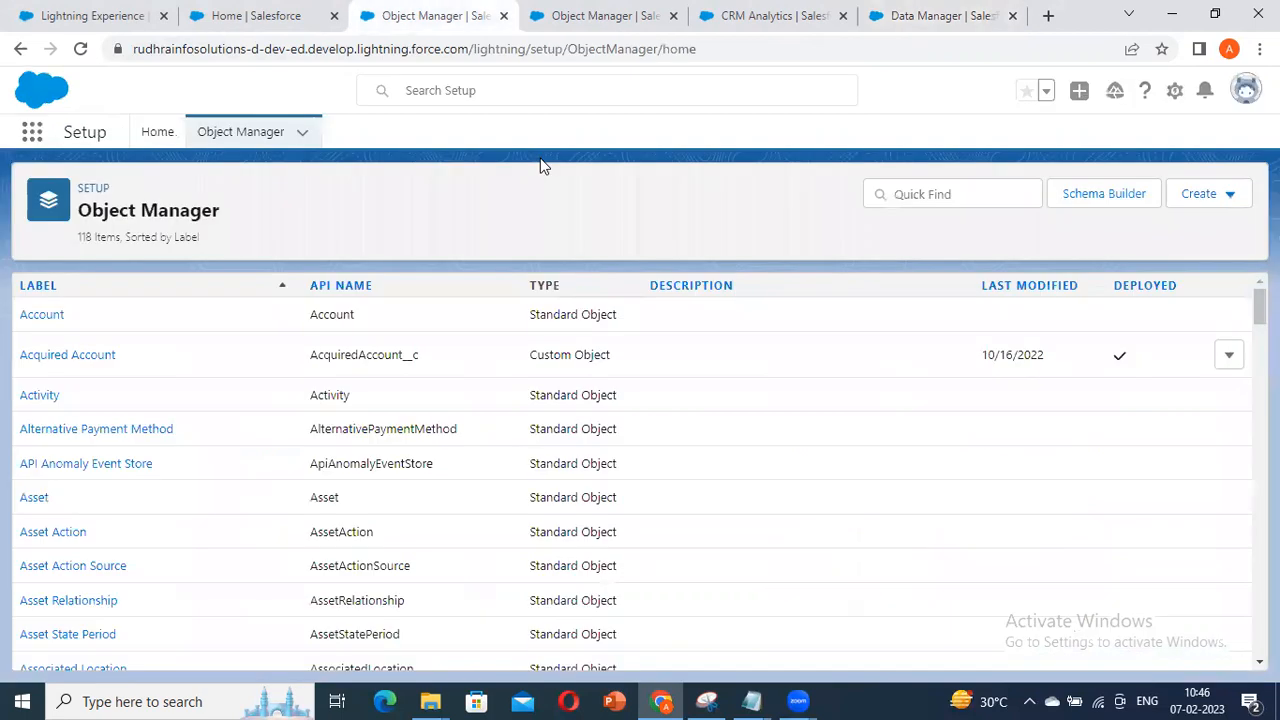
pyautogui.click(928, 18)
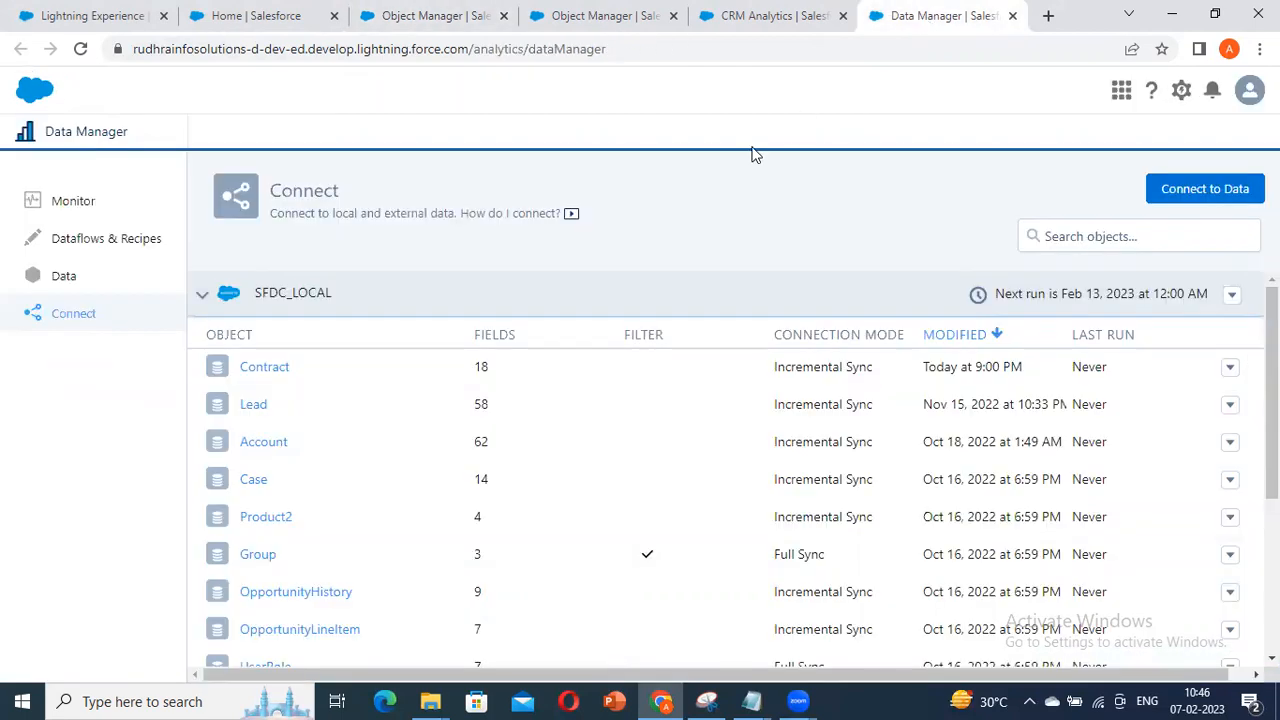
pyautogui.click(202, 294)
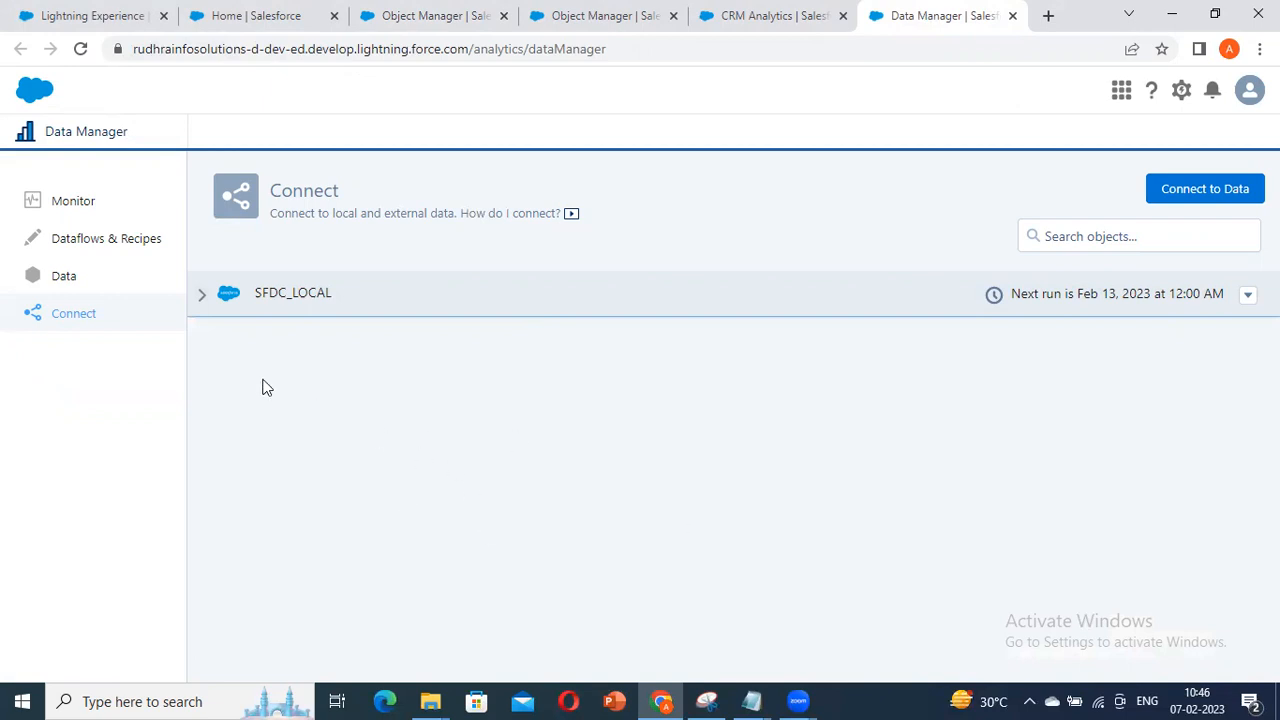
pyautogui.click(212, 303)
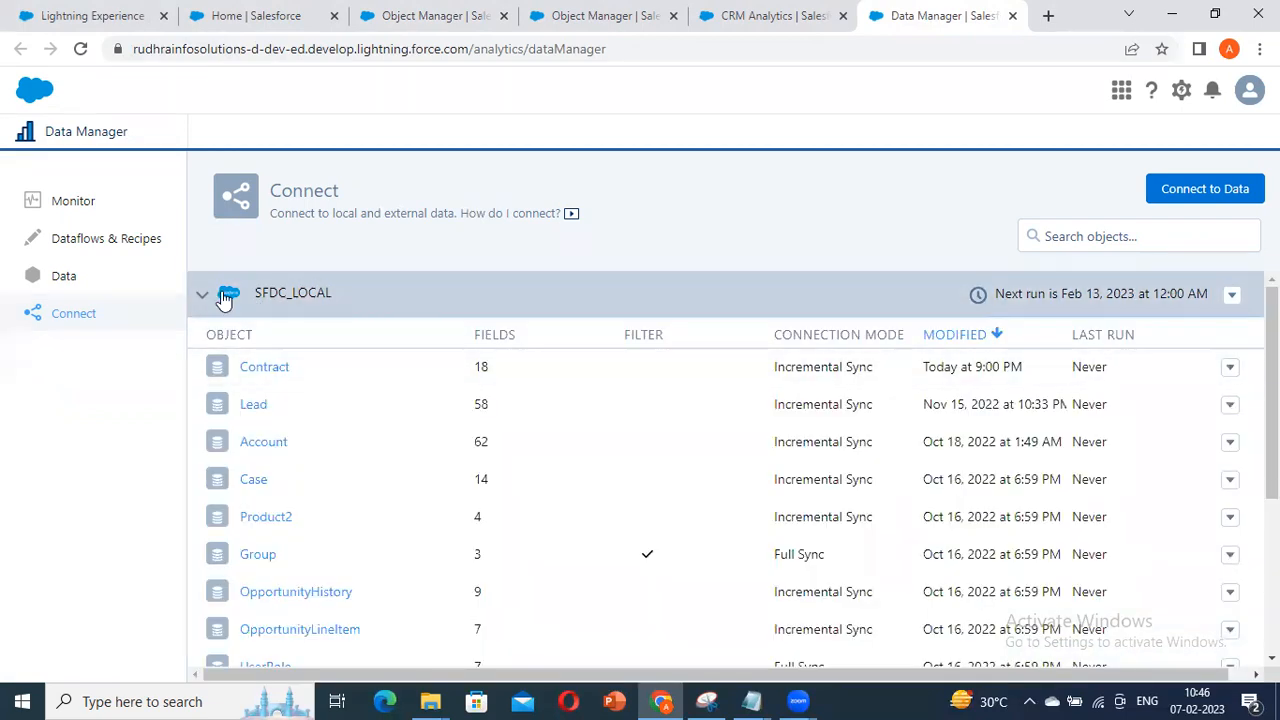
pyautogui.click(226, 300)
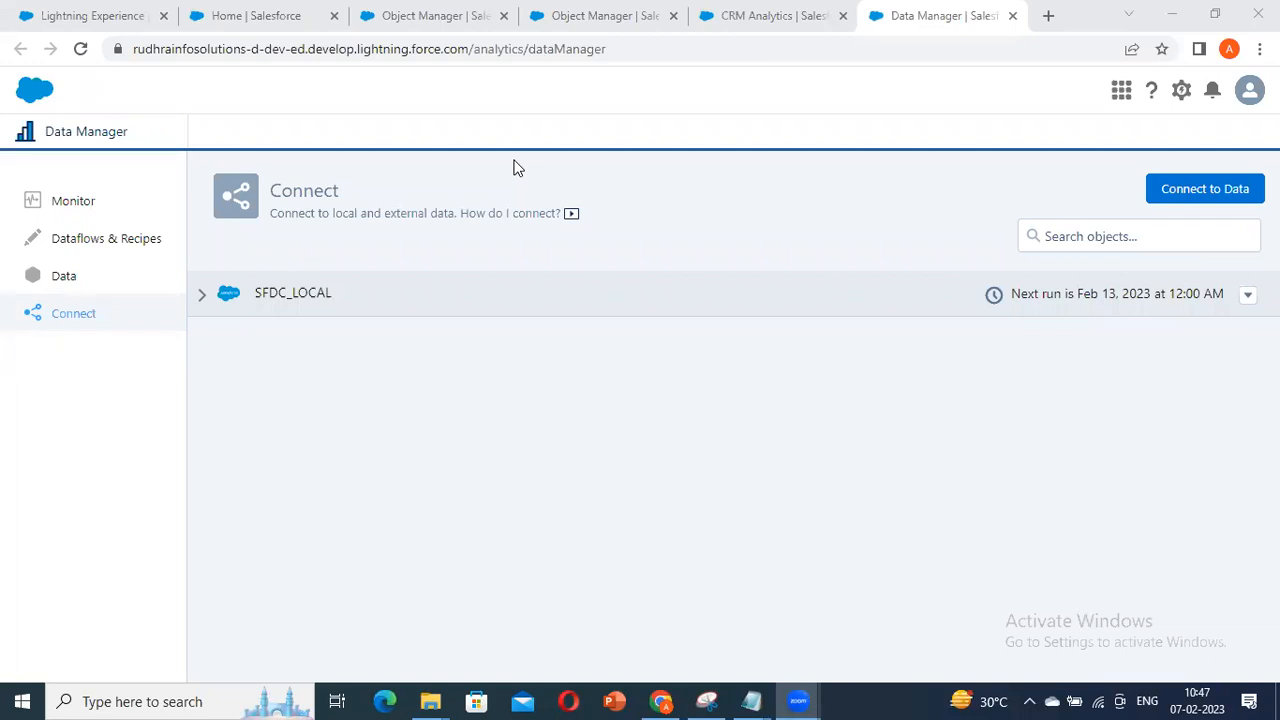
# Step: Go to Object Manager in Salesforce Setup, view the options for creating a custom object, and close them
pyautogui.click(305, 12)
pyautogui.click(445, 15)
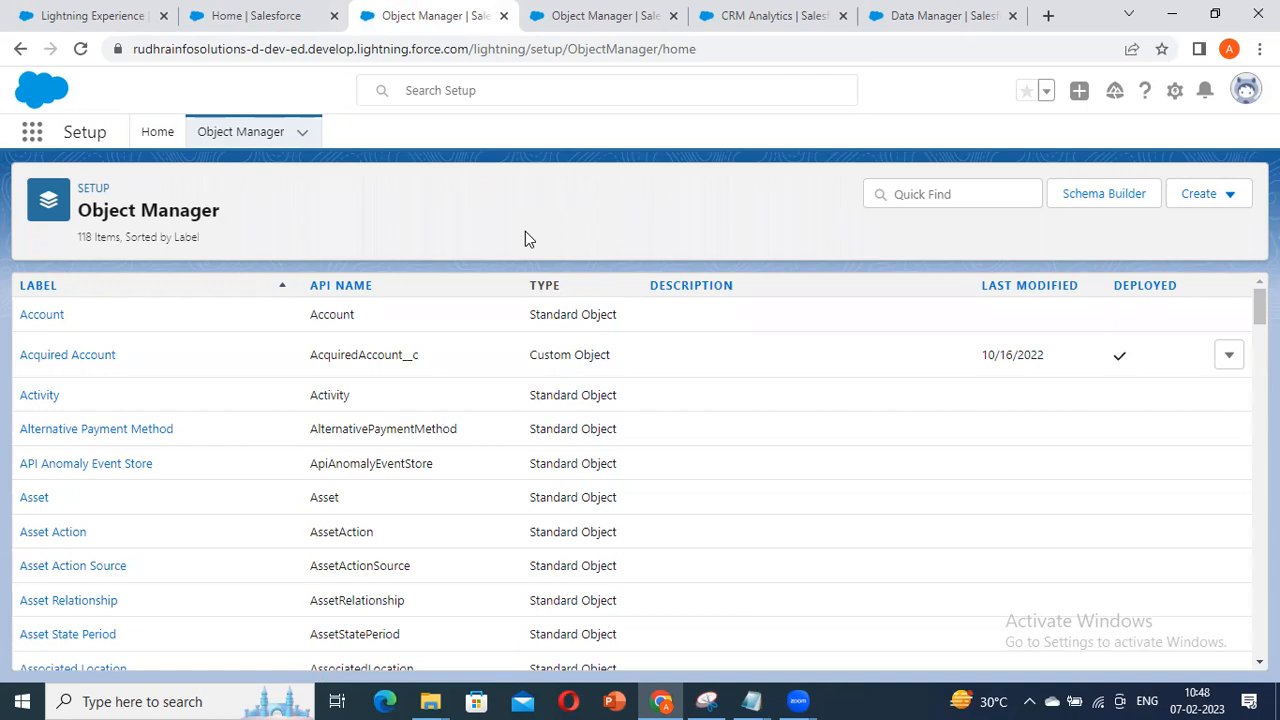
pyautogui.moveTo(286, 49); pyautogui.dragTo(263, 49)
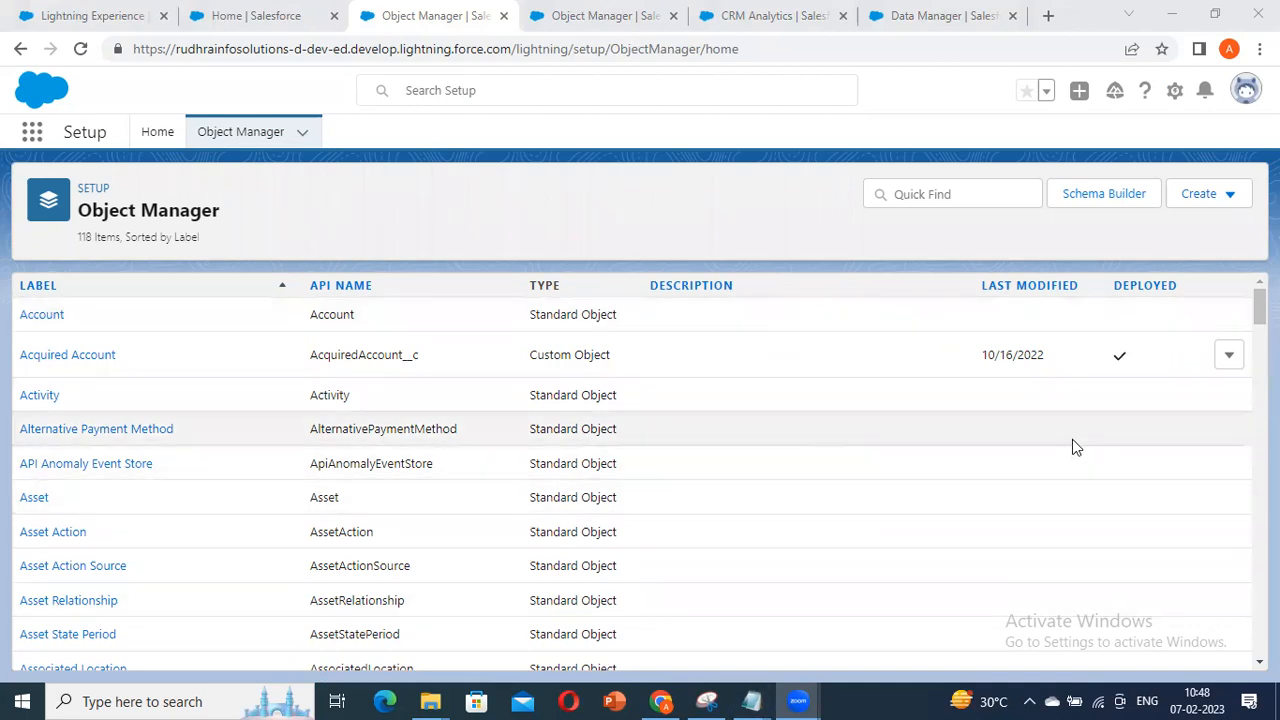
pyautogui.click(1229, 197)
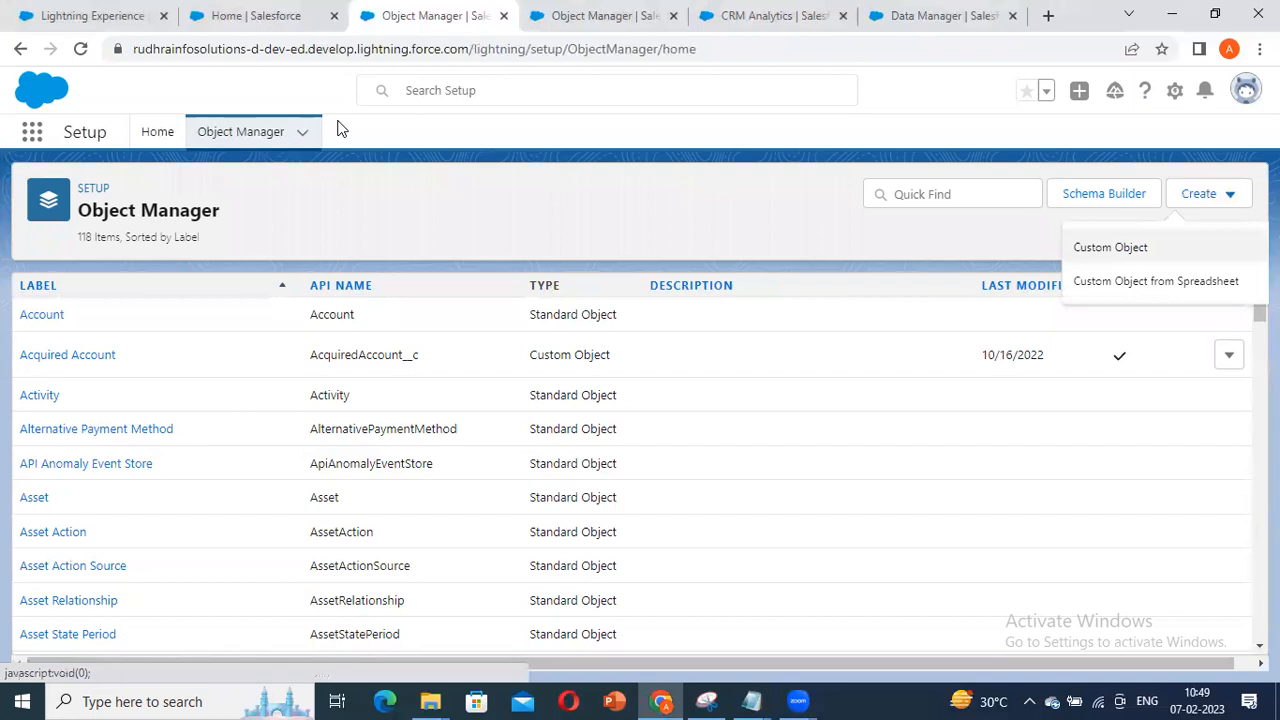
pyautogui.click(1229, 196)
pyautogui.click(1229, 197)
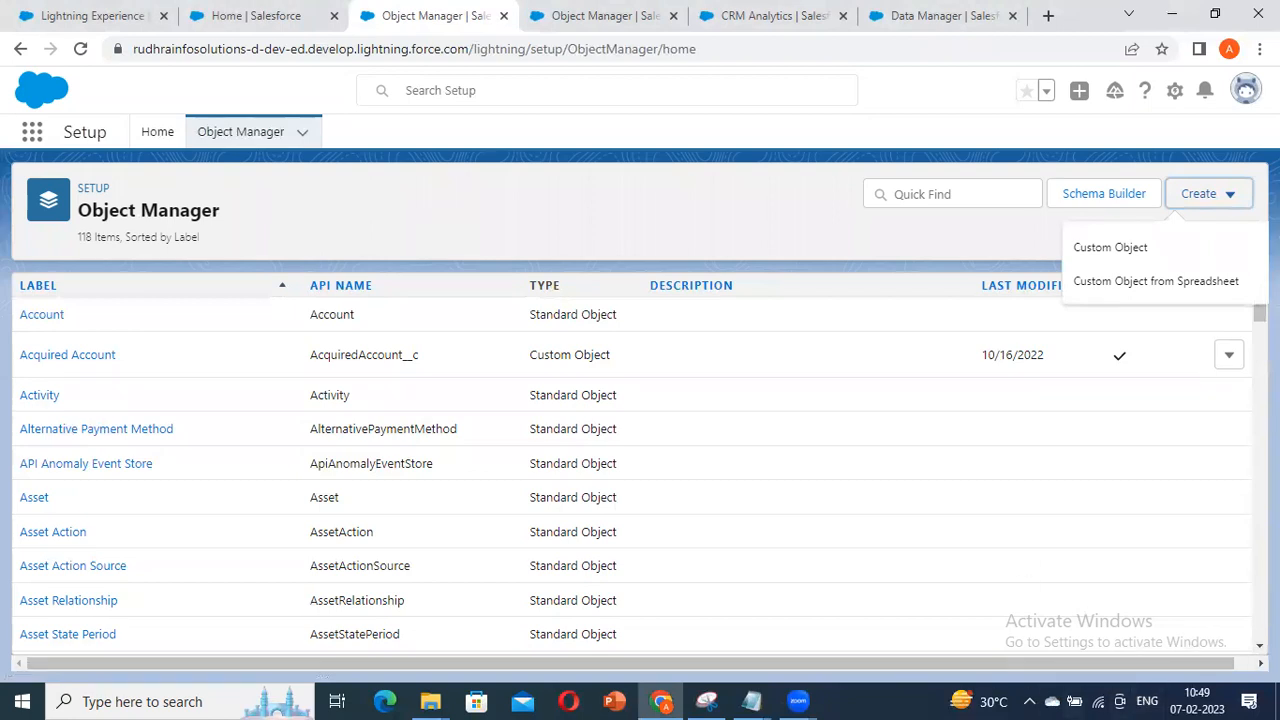
pyautogui.click(1008, 115)
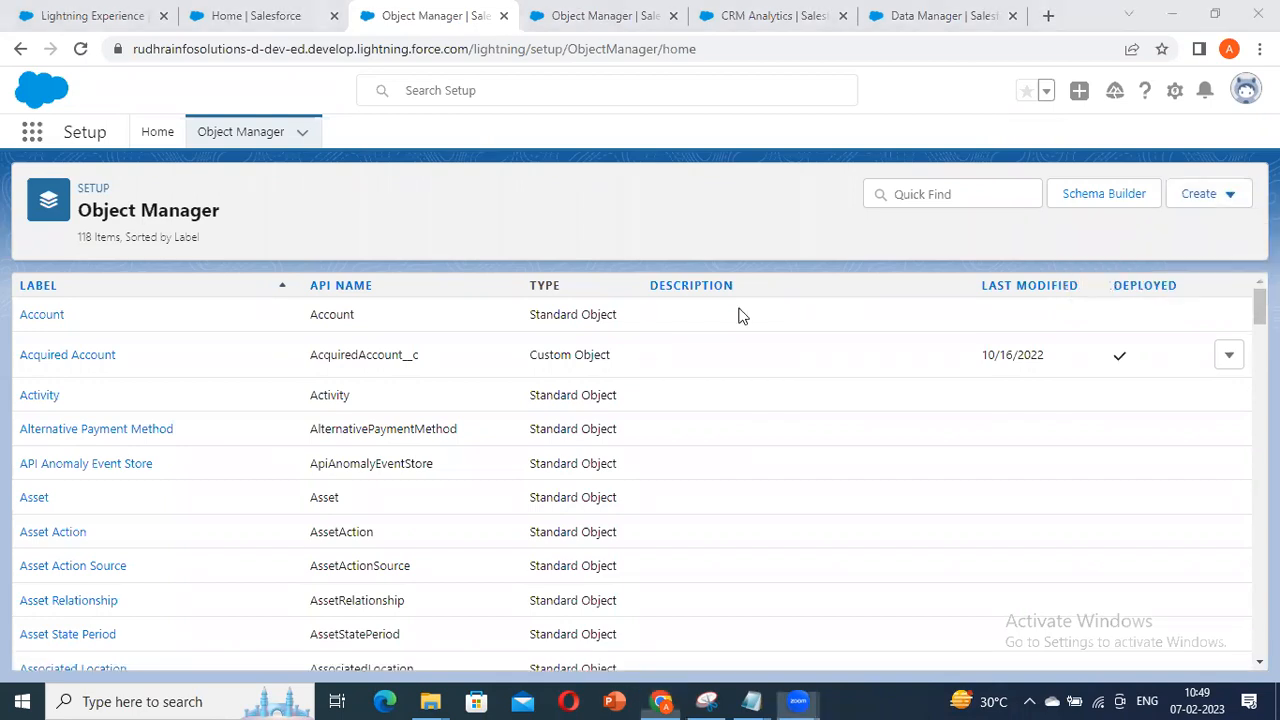